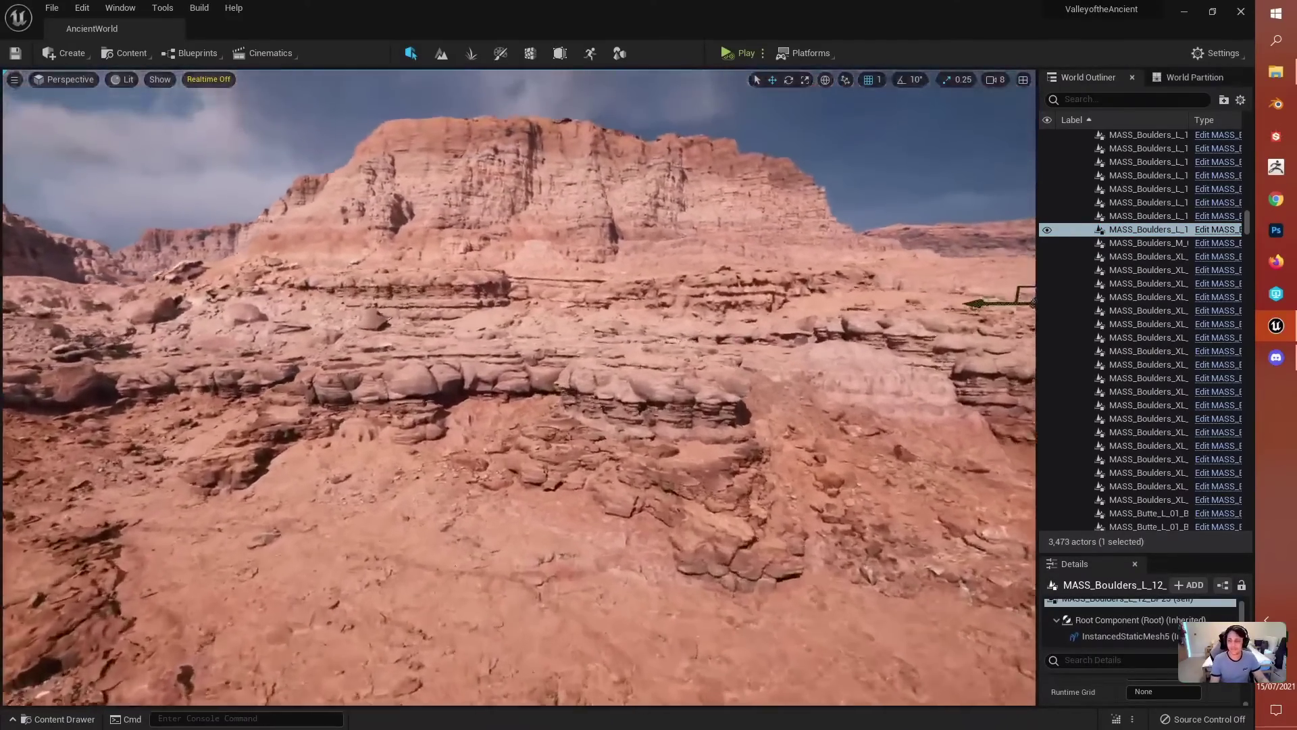
Step: Inspect several boulder and scree assemblies of the canyon by selecting them one after another
left_click(1152, 335)
left_click(1145, 275)
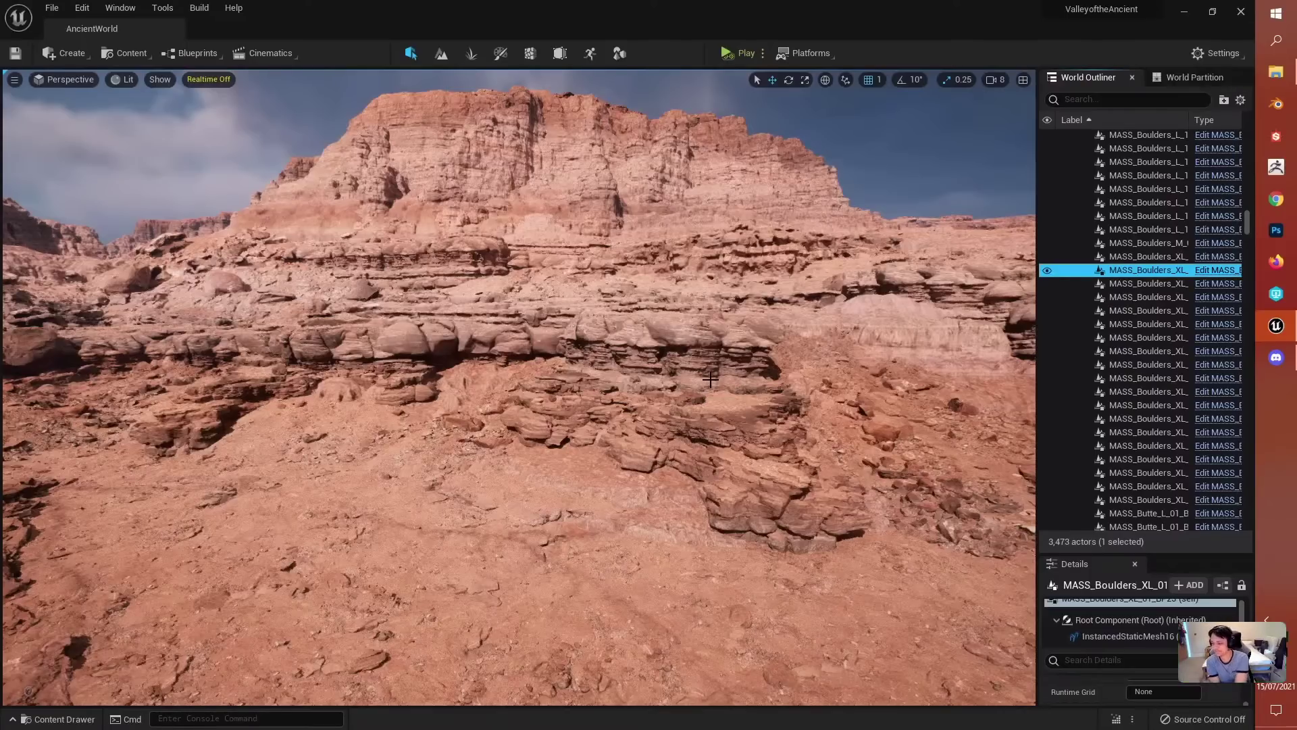
left_click(664, 372)
right_click_drag(664, 372, 726, 378)
left_click(606, 467)
left_click(385, 466)
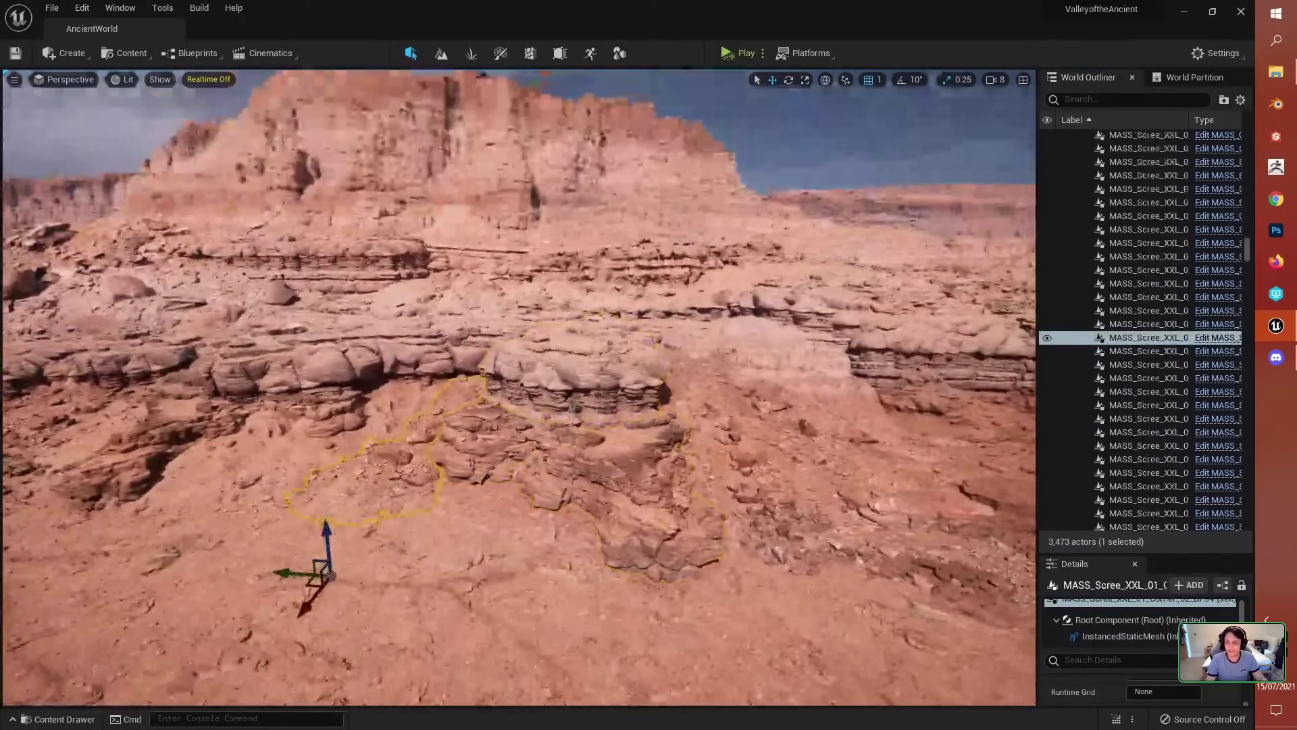
Step: Select the layered MASS_Cliff_L_16 rock assembly at the foot of the mesa and view it up close
left_click(682, 601)
left_click(609, 473)
right_click_drag(700, 501, 713, 540)
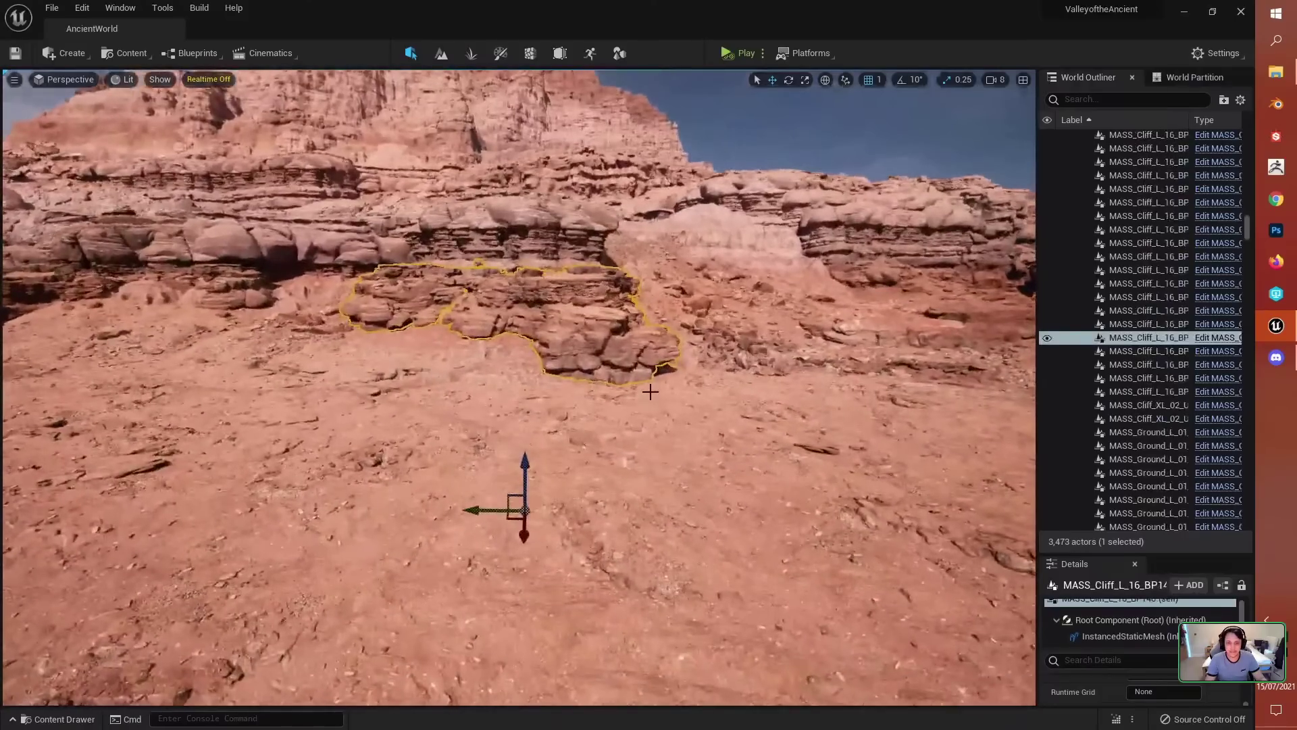
mouse_move(651, 388)
right_mouse_down()
mouse_move(716, 432)
mouse_move(651, 372)
mouse_move(651, 388)
right_mouse_up()
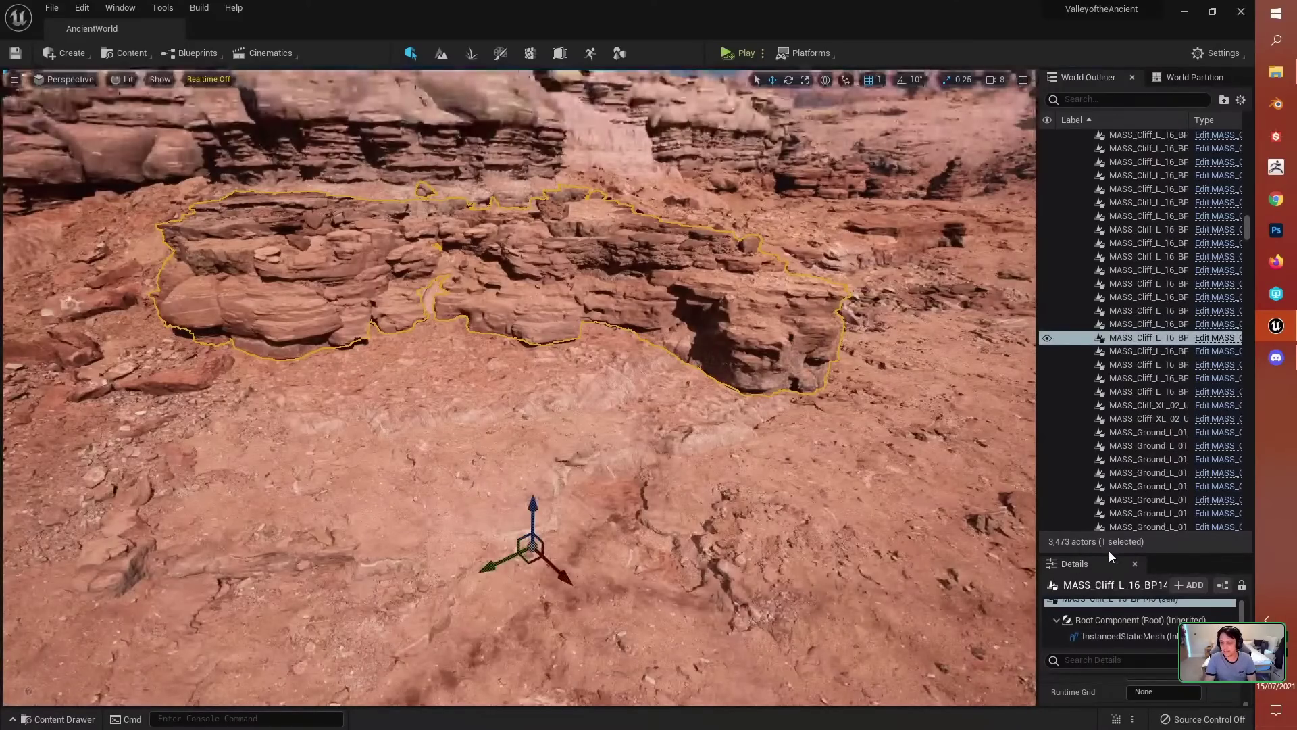
Step: Enlarge the cliff's details area and component list, and look through its instanced static meshes
left_click_drag(1109, 553, 1112, 200)
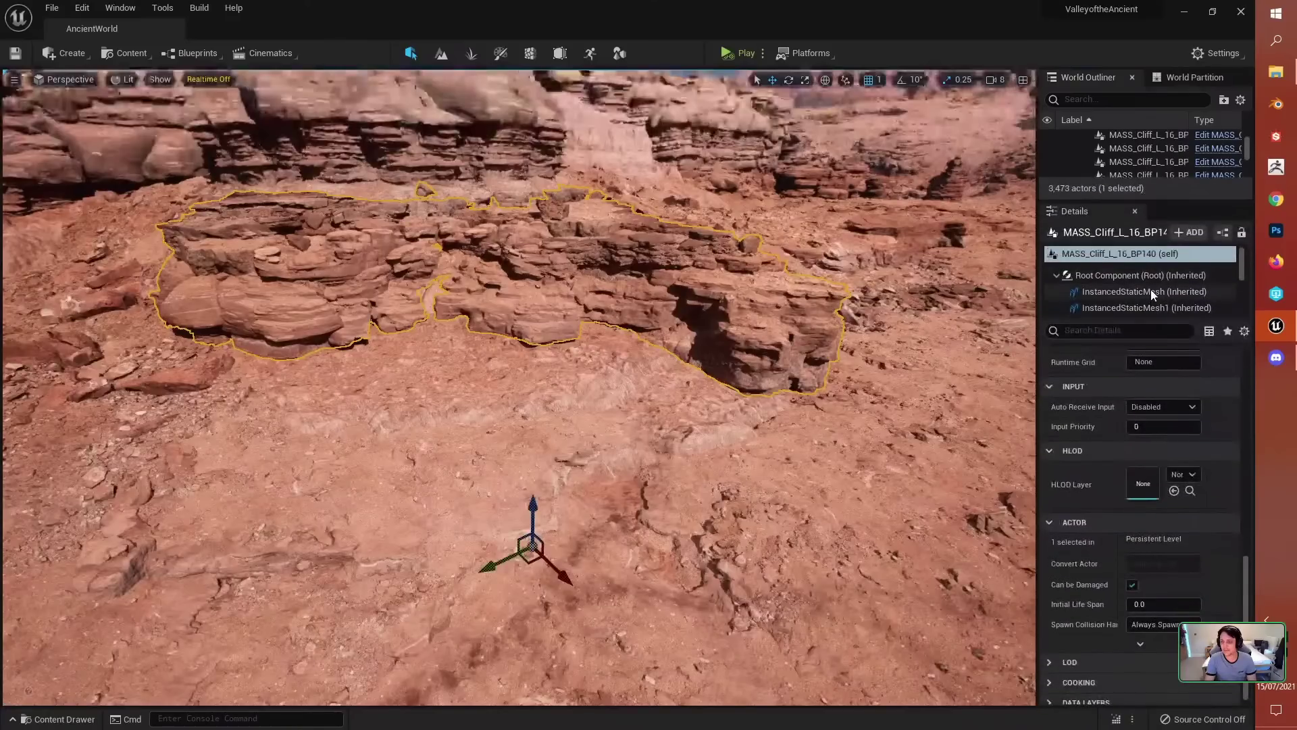
scroll(1100, 289, "down", 1)
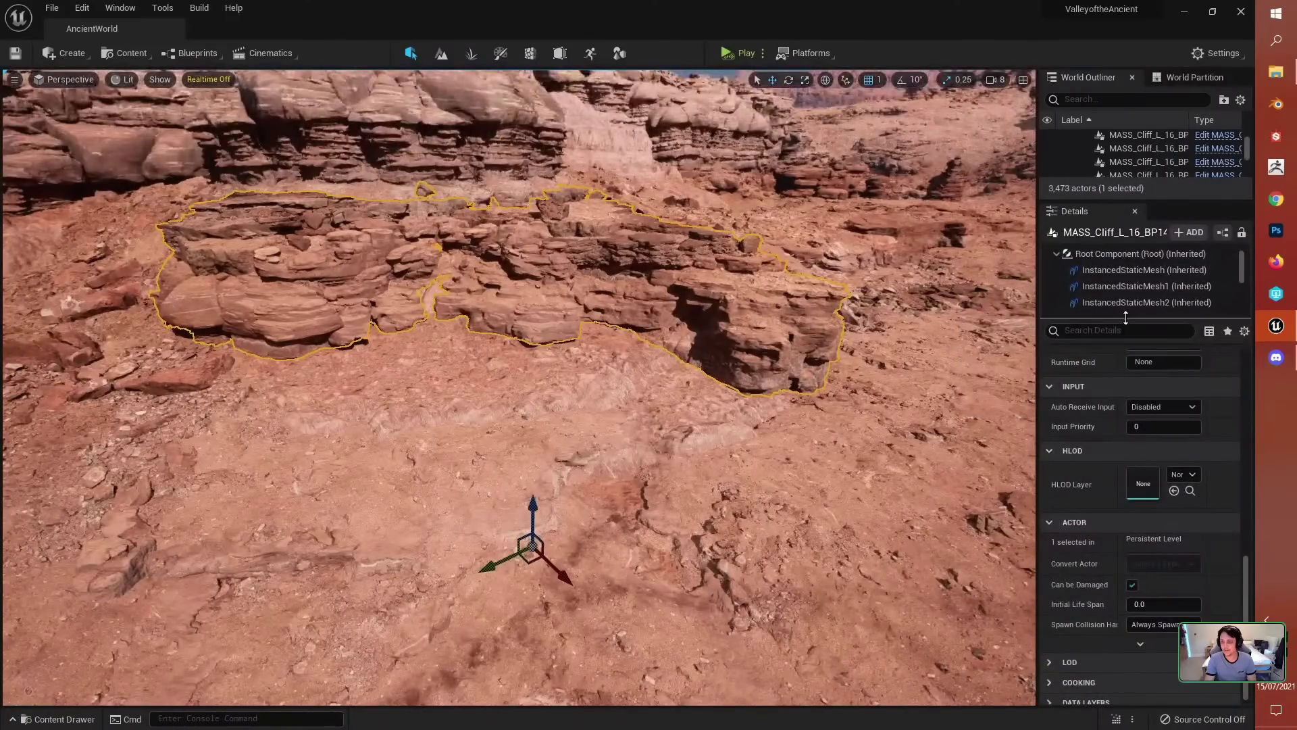
left_click_drag(1125, 317, 1123, 498)
scroll(1133, 300, "down", 2)
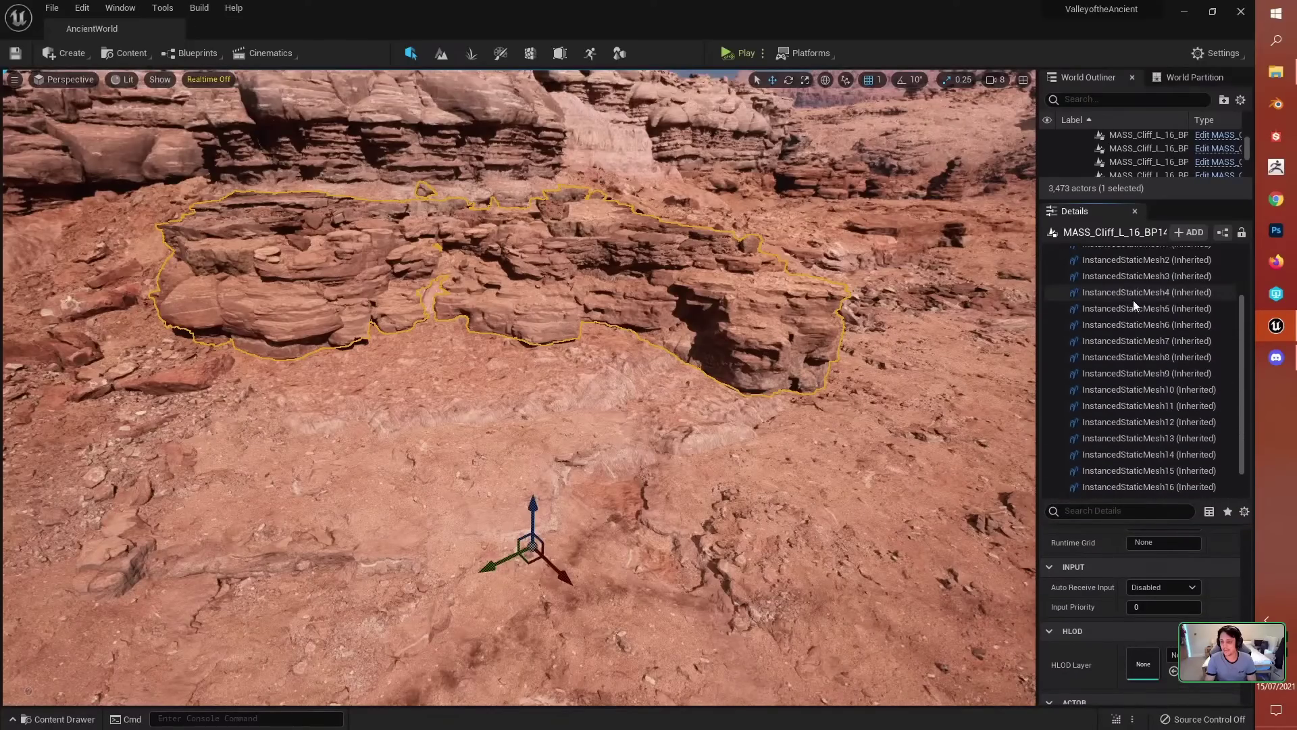
scroll(1141, 459, "up", 5)
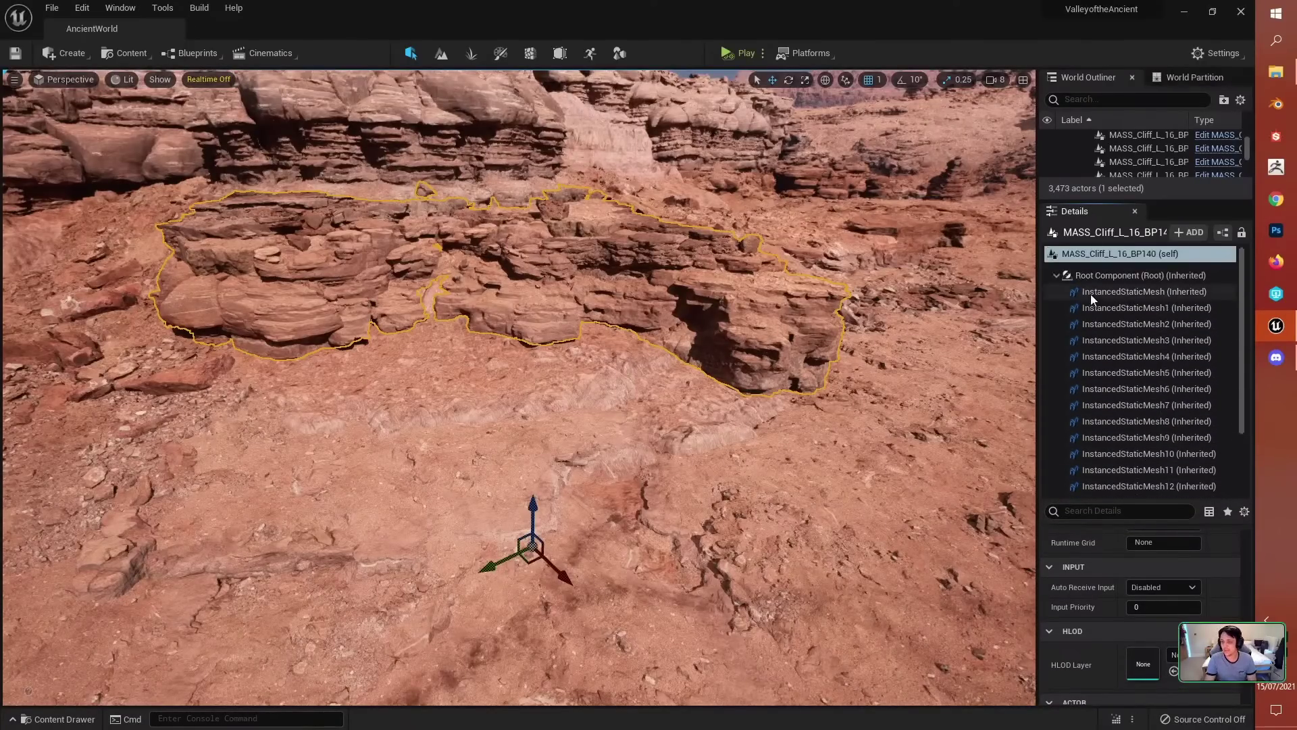
Step: Examine the cliff's inherited components by selecting InstancedStaticMesh1, InstancedStaticMesh2 and the Root Component
left_click(1121, 308)
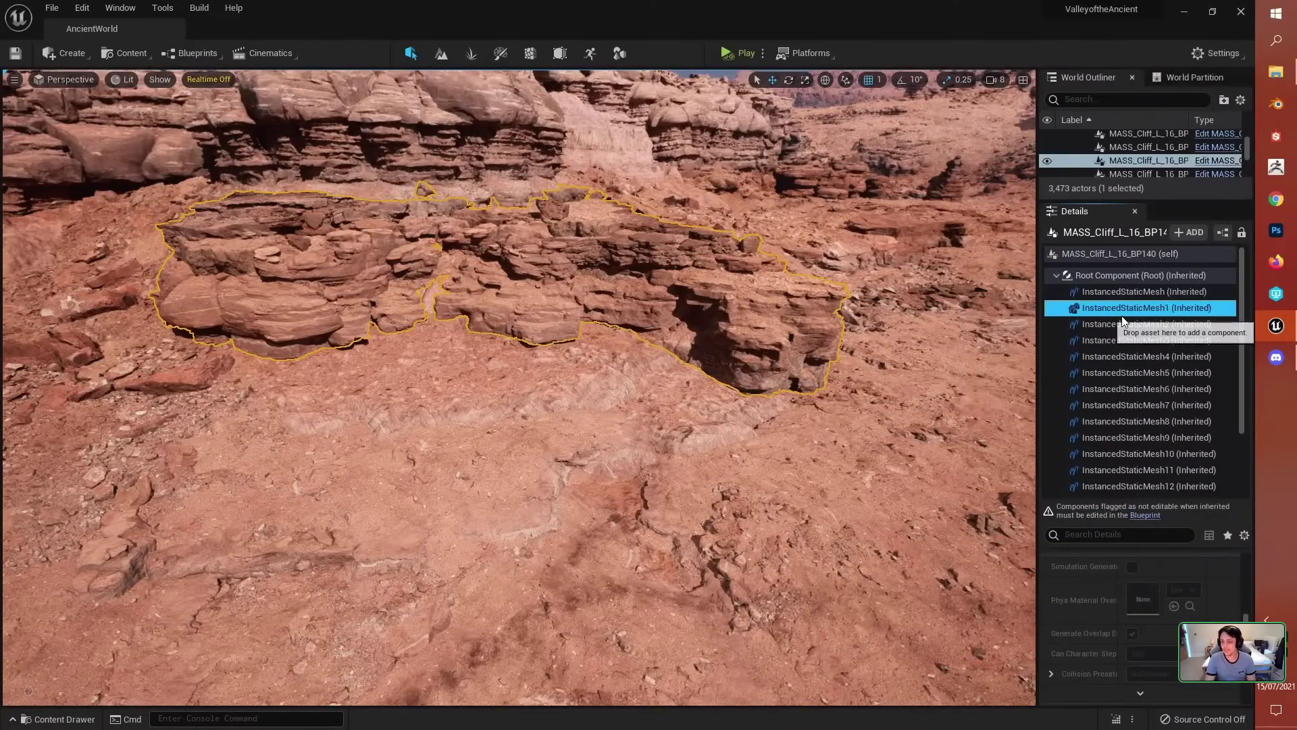
scroll(1128, 352, "down", 3)
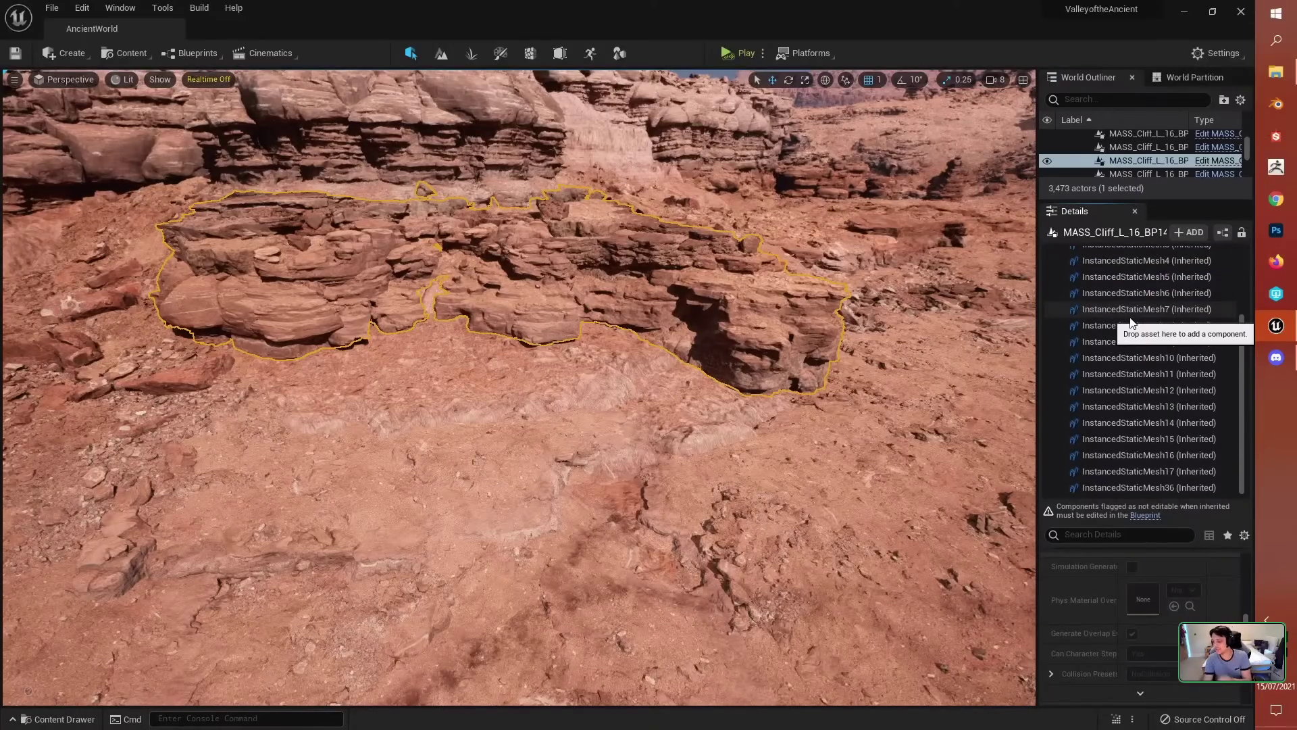
key("Down")
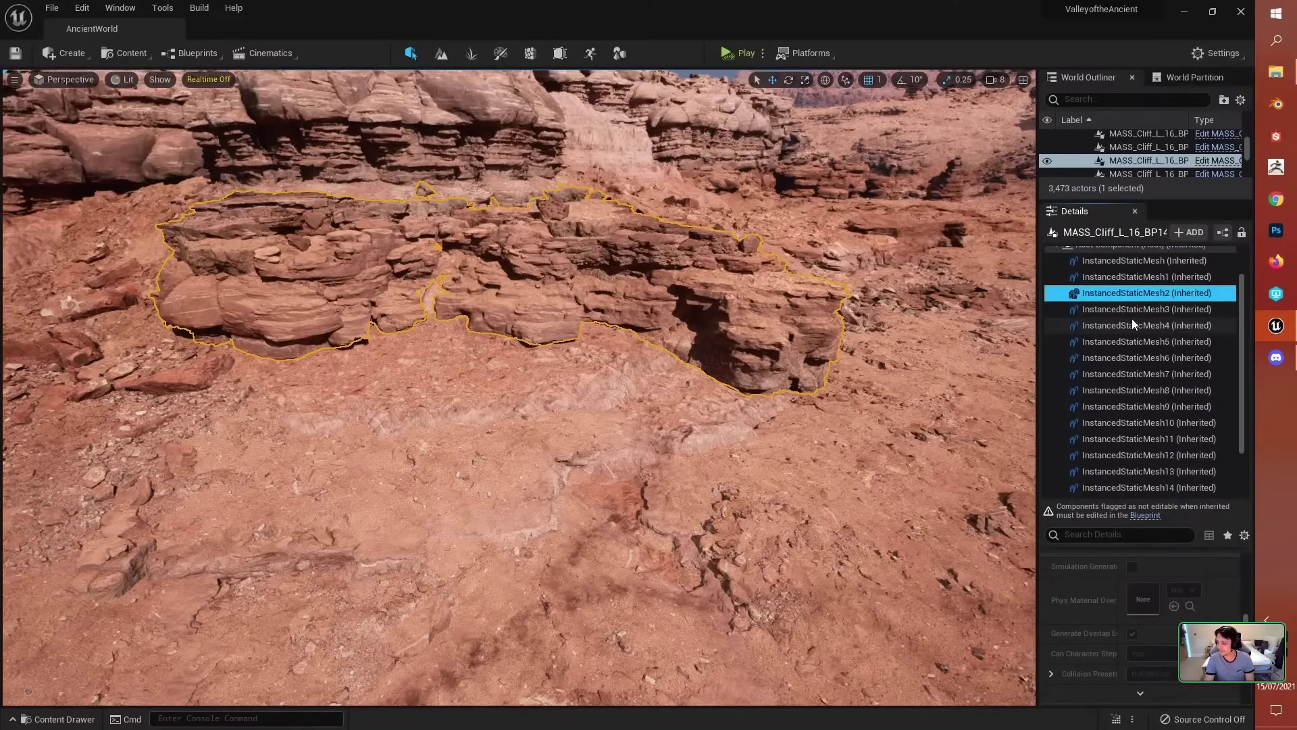
scroll(1132, 318, "up", 2)
left_click(1135, 275)
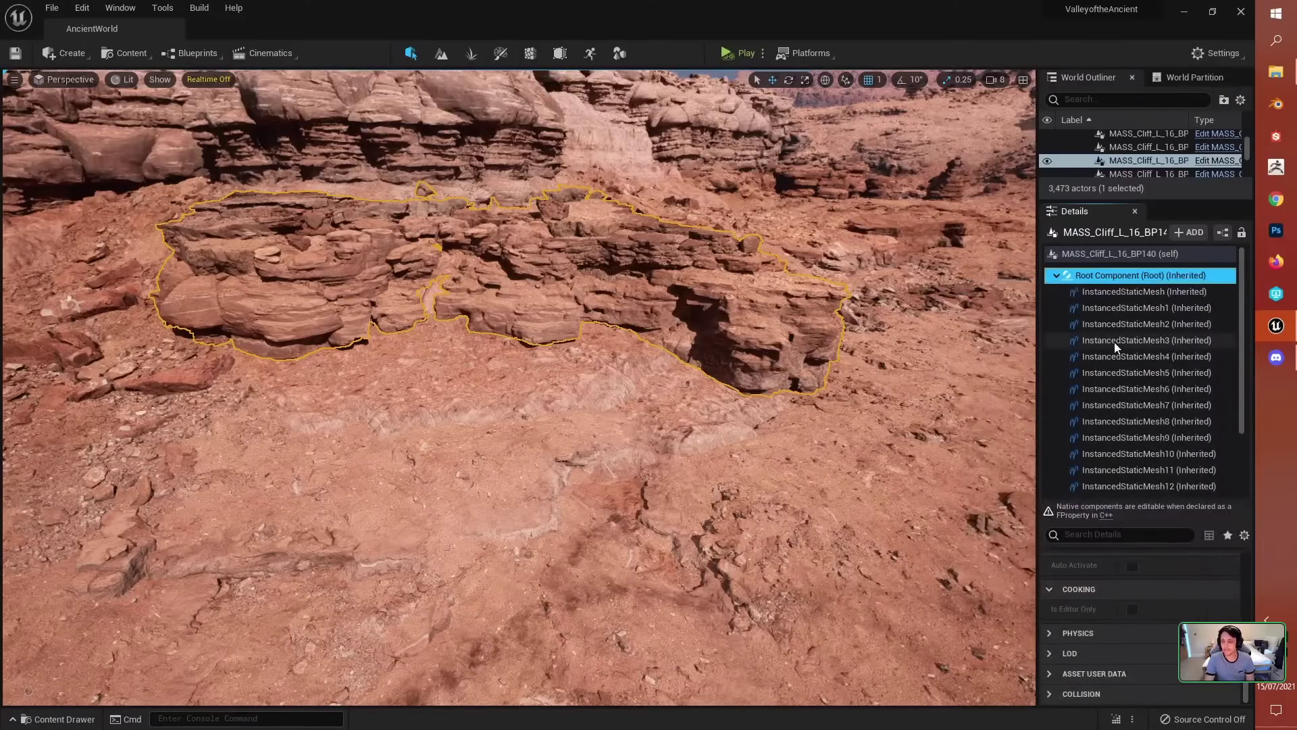
Step: Reselect the cliff actor itself, enlarge its property area and locate its Blueprint Asset in the project content
left_click(1109, 253)
scroll(1163, 595, "up", 2)
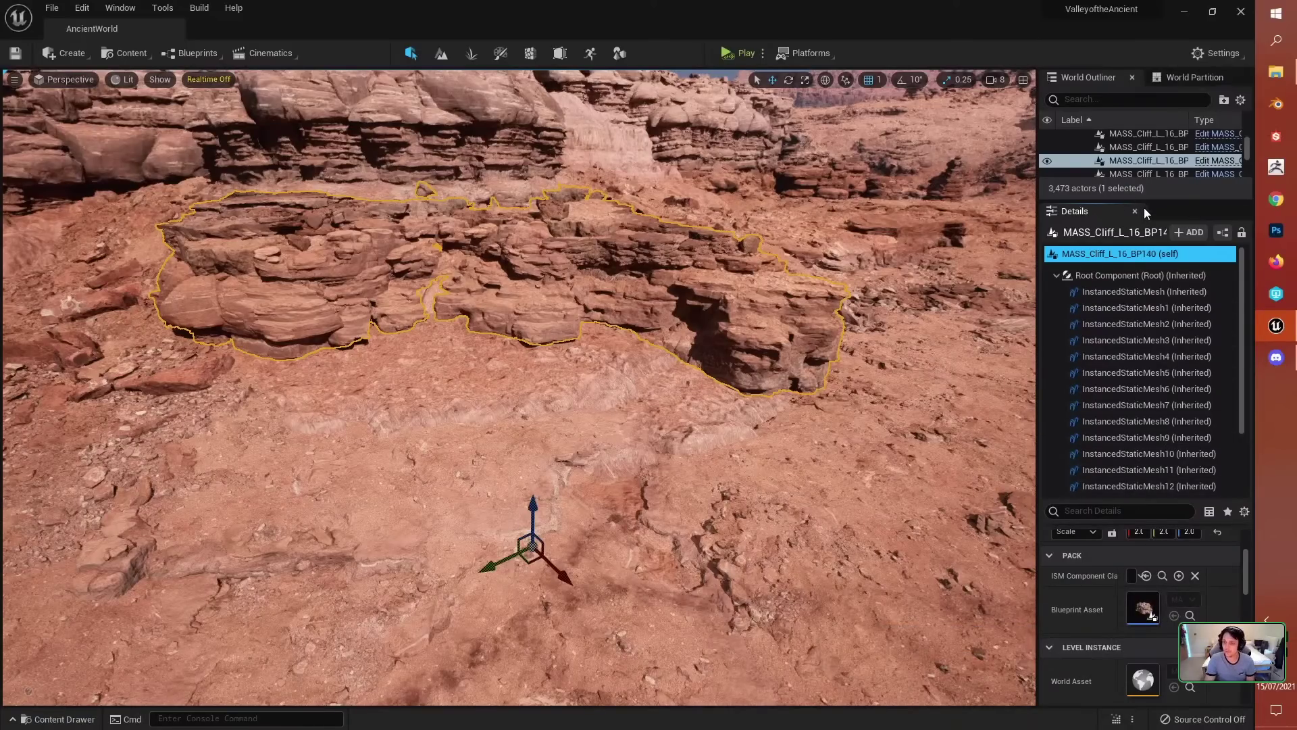
left_click_drag(1166, 498, 1158, 297)
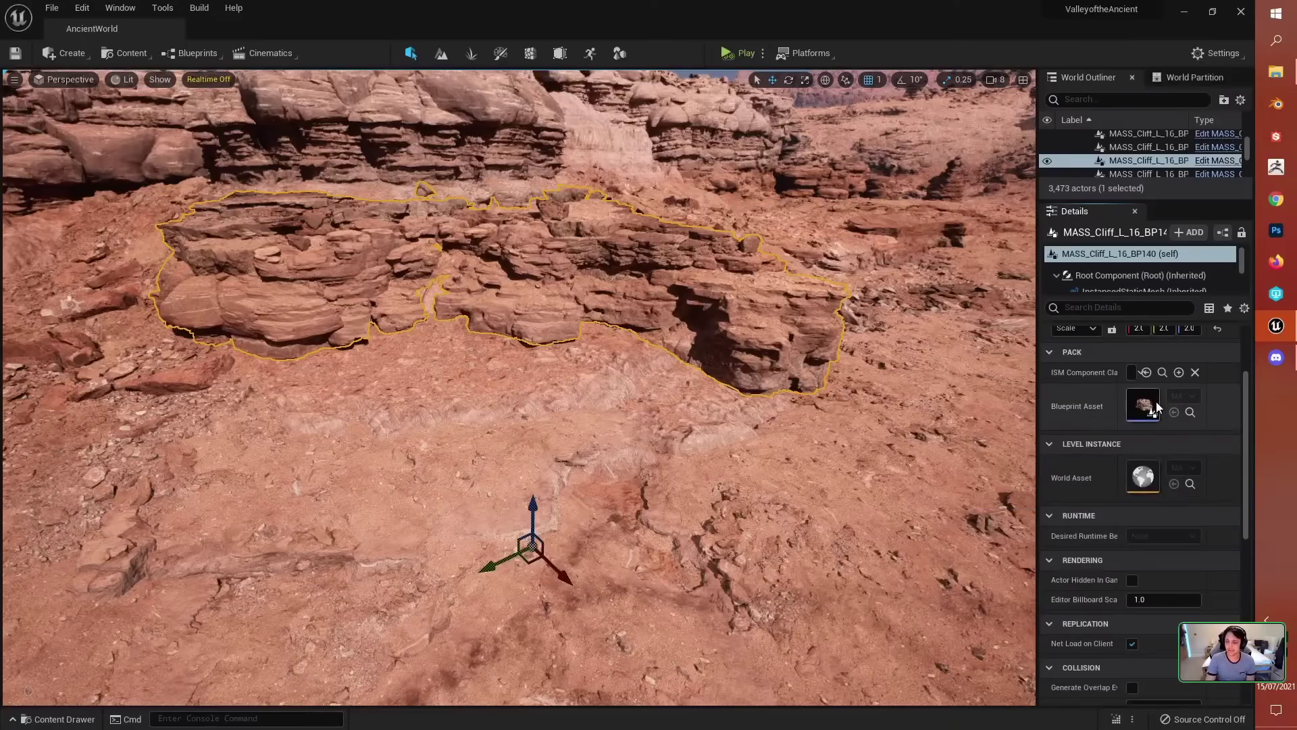
left_click(1190, 412)
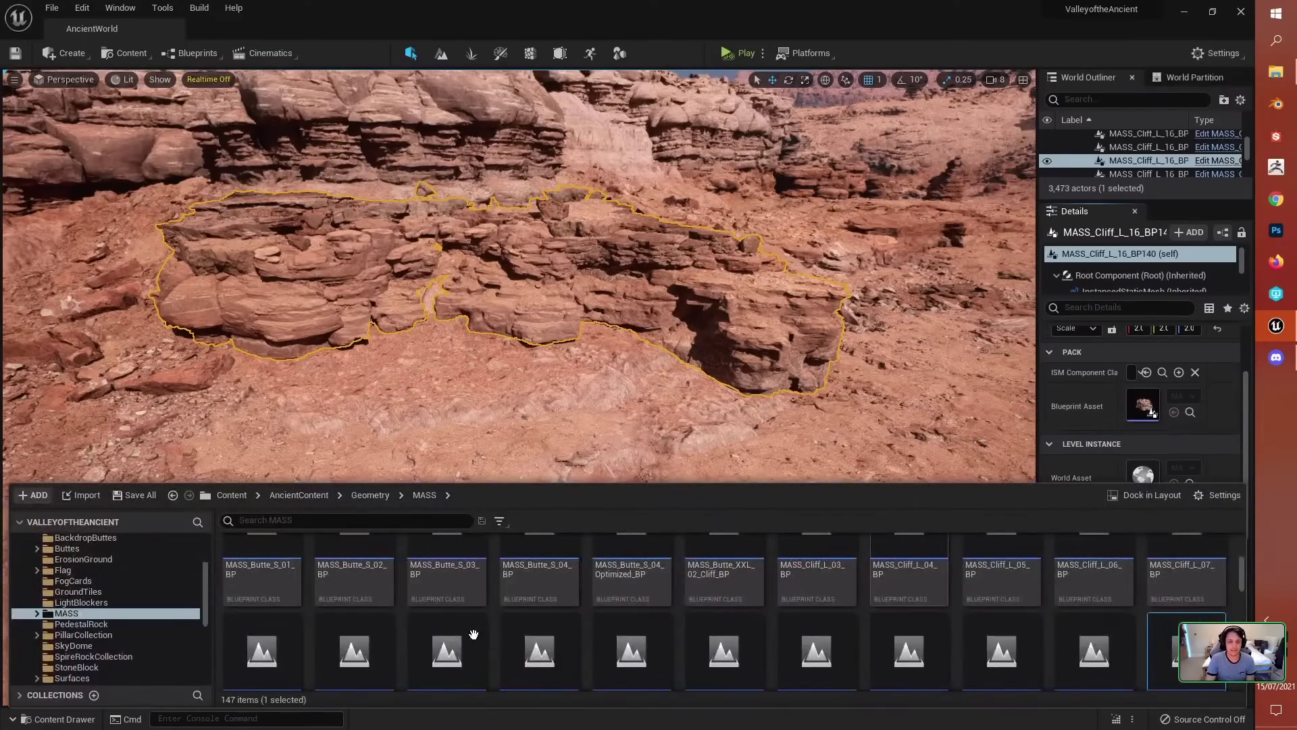
Step: Open the MASS_Cliff_L_16_Optimized_BP blueprint and view its rock assembly in 3D from several sides
double_click(722, 641)
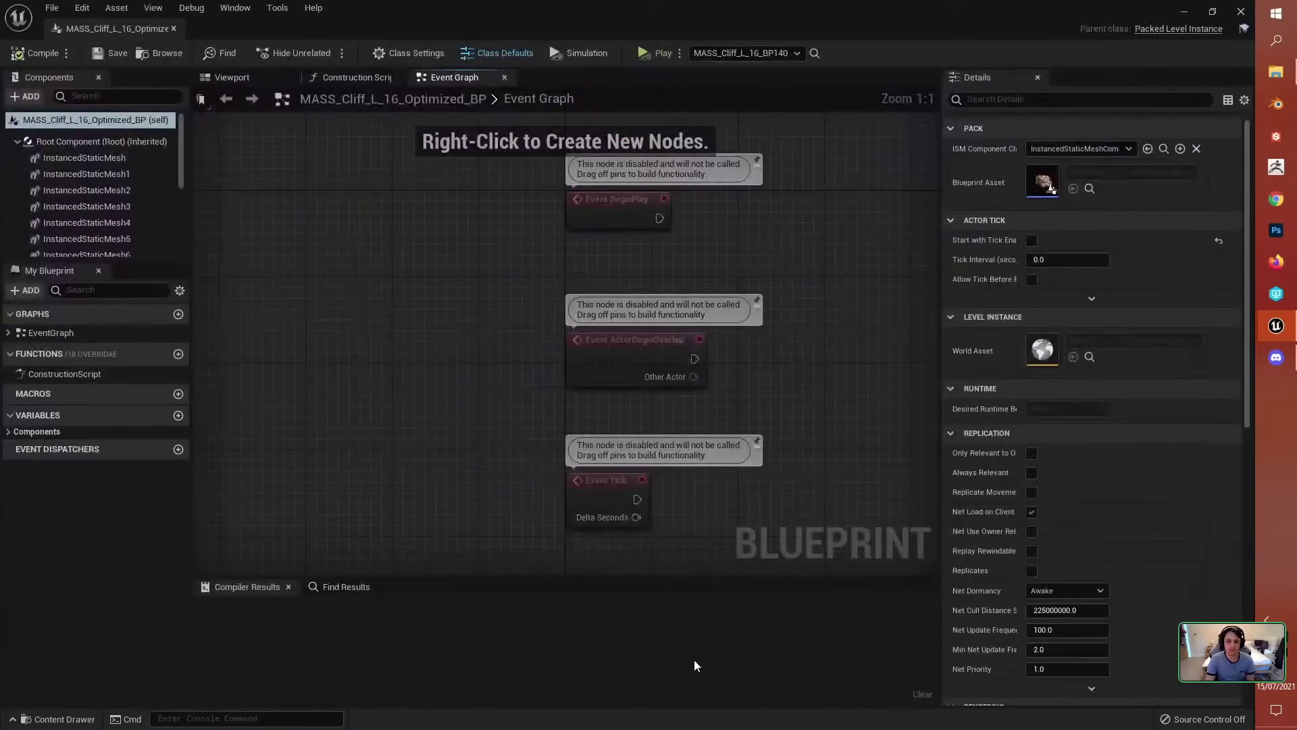
left_click(224, 80)
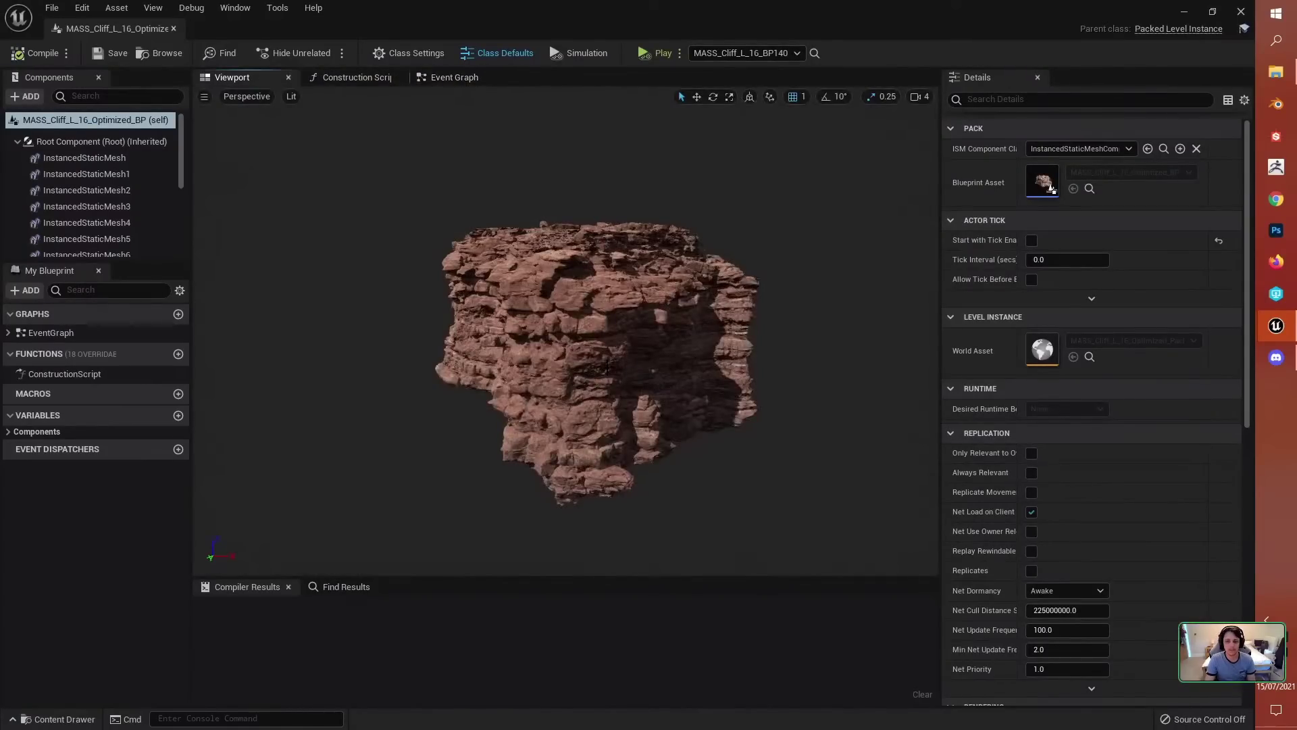
left_click_drag(606, 367, 756, 378, "alt")
left_click_drag(620, 361, 743, 364, "alt")
Step: Examine which rocks individual instanced static mesh components up to InstancedStaticMesh13 cover, and close the blueprint
left_click(76, 159)
left_click(86, 192)
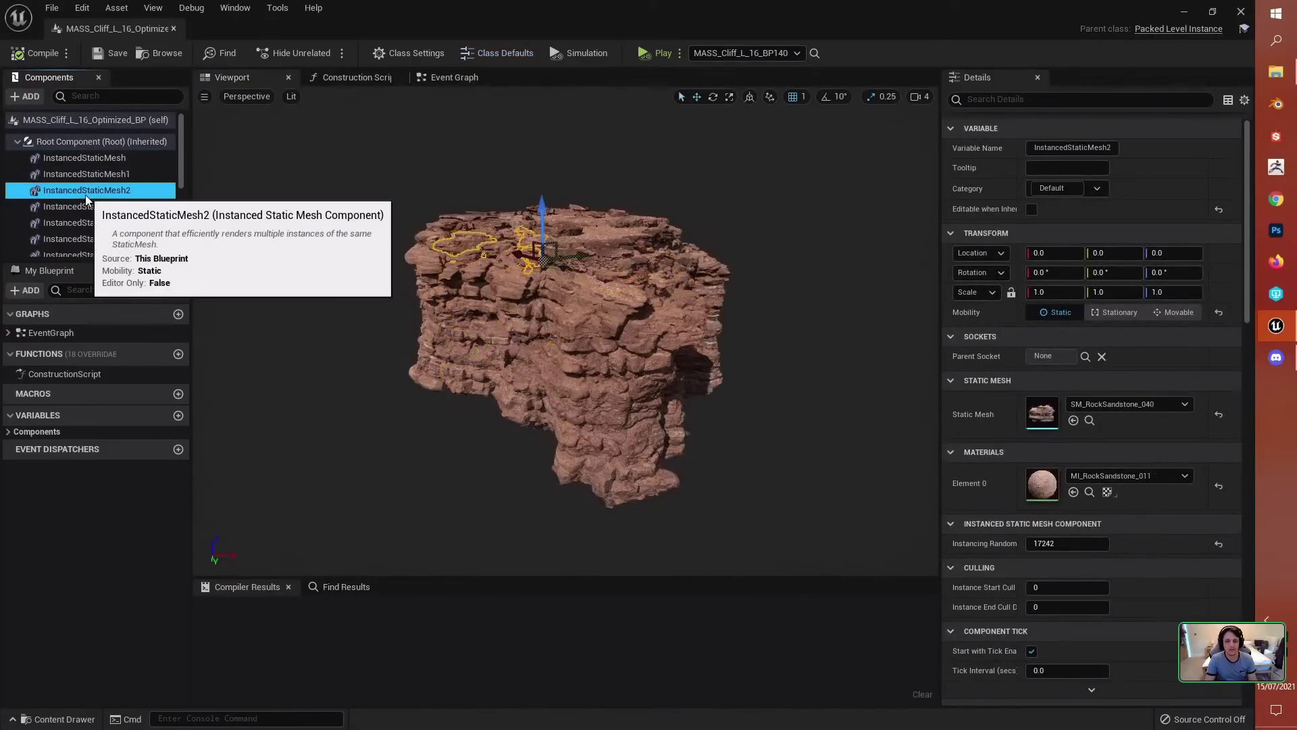
scroll(92, 212, "down", 3)
left_click(91, 208)
scroll(91, 225, "down", 3)
left_click(90, 226)
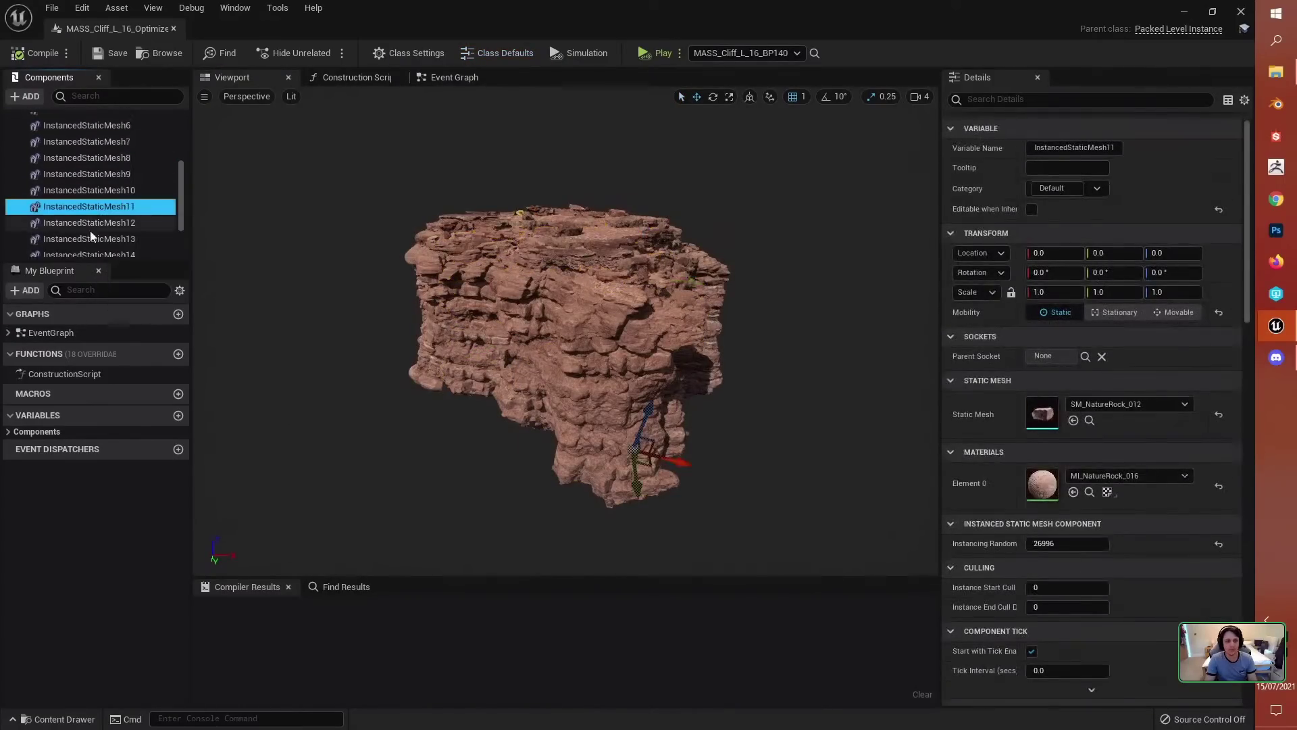
left_click(90, 239)
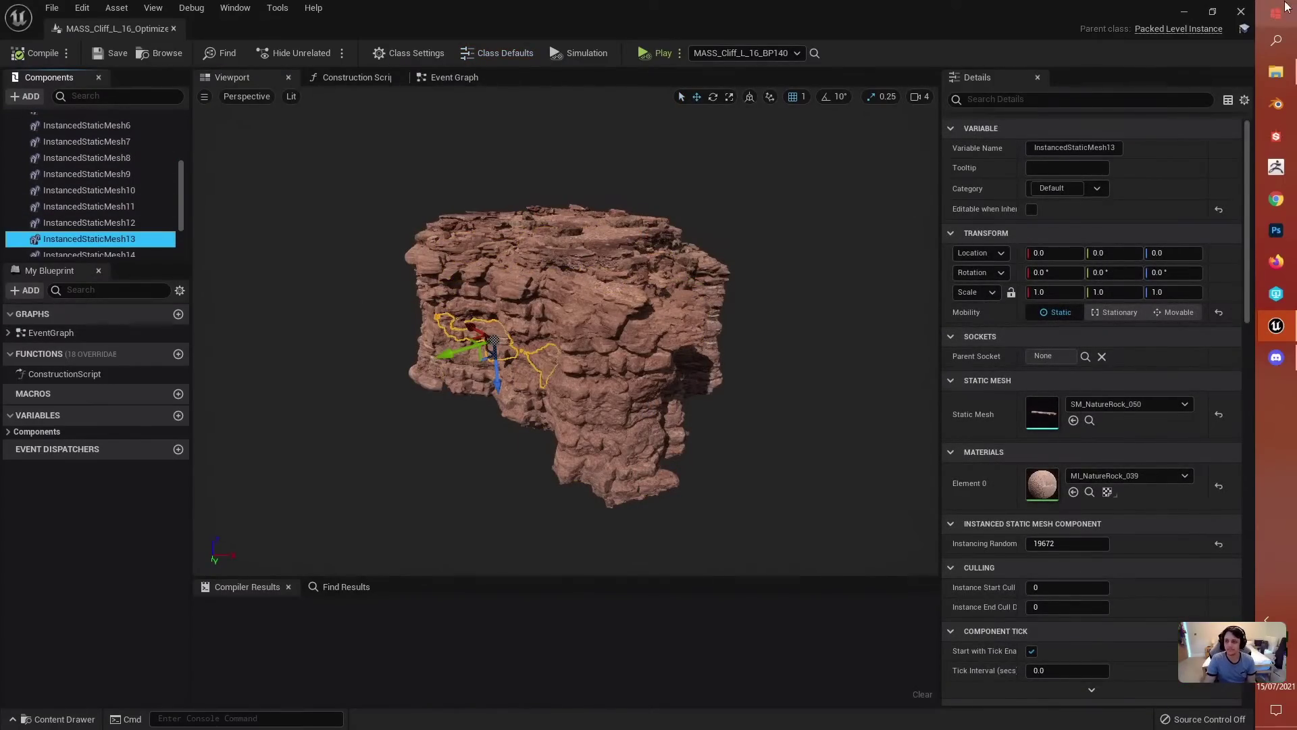
left_click(1241, 11)
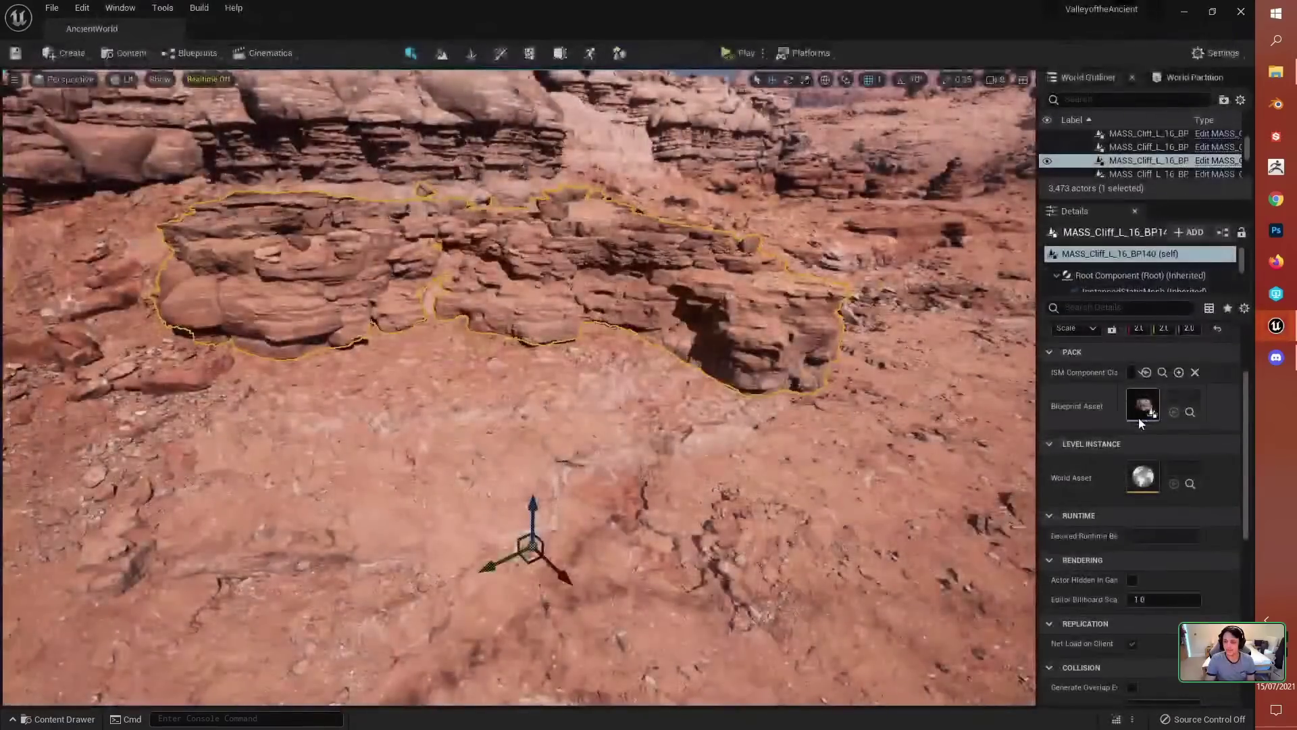
Step: Open the cliff's World Asset level and set the viewport's view mode to Unlit
double_click(1151, 475)
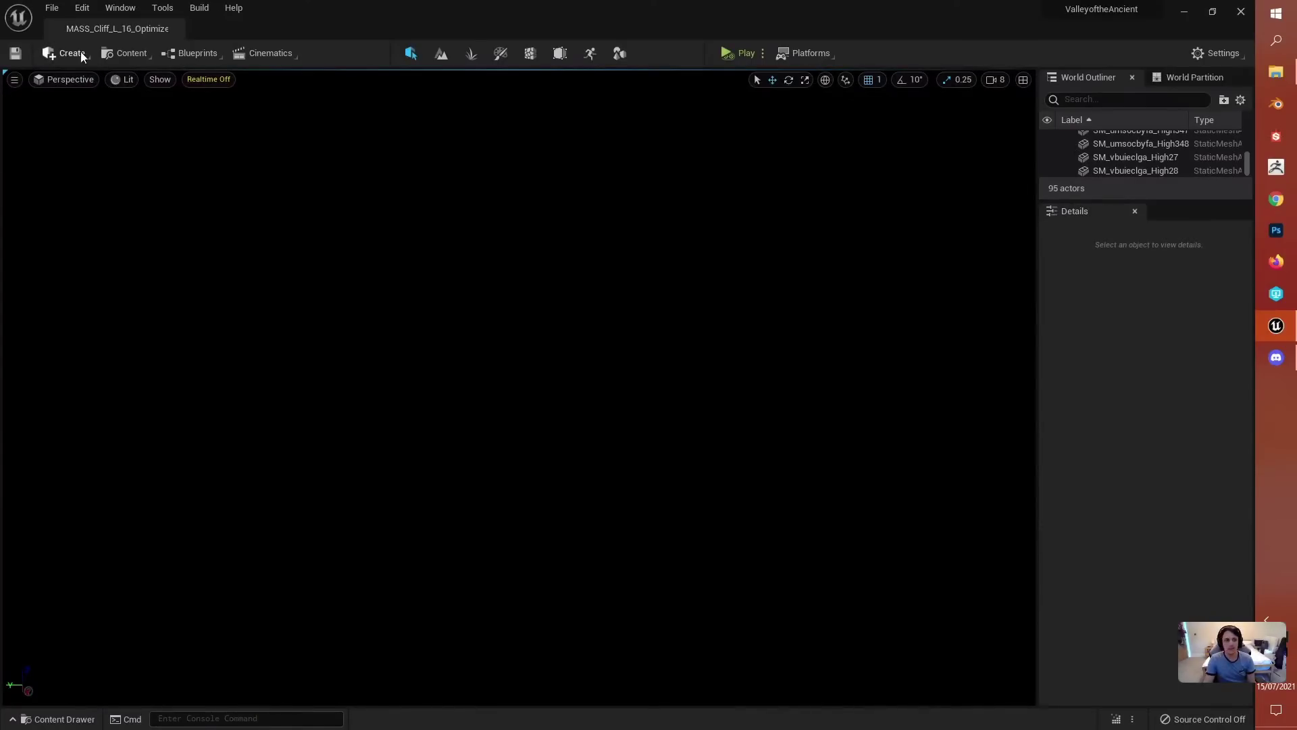
left_click(123, 79)
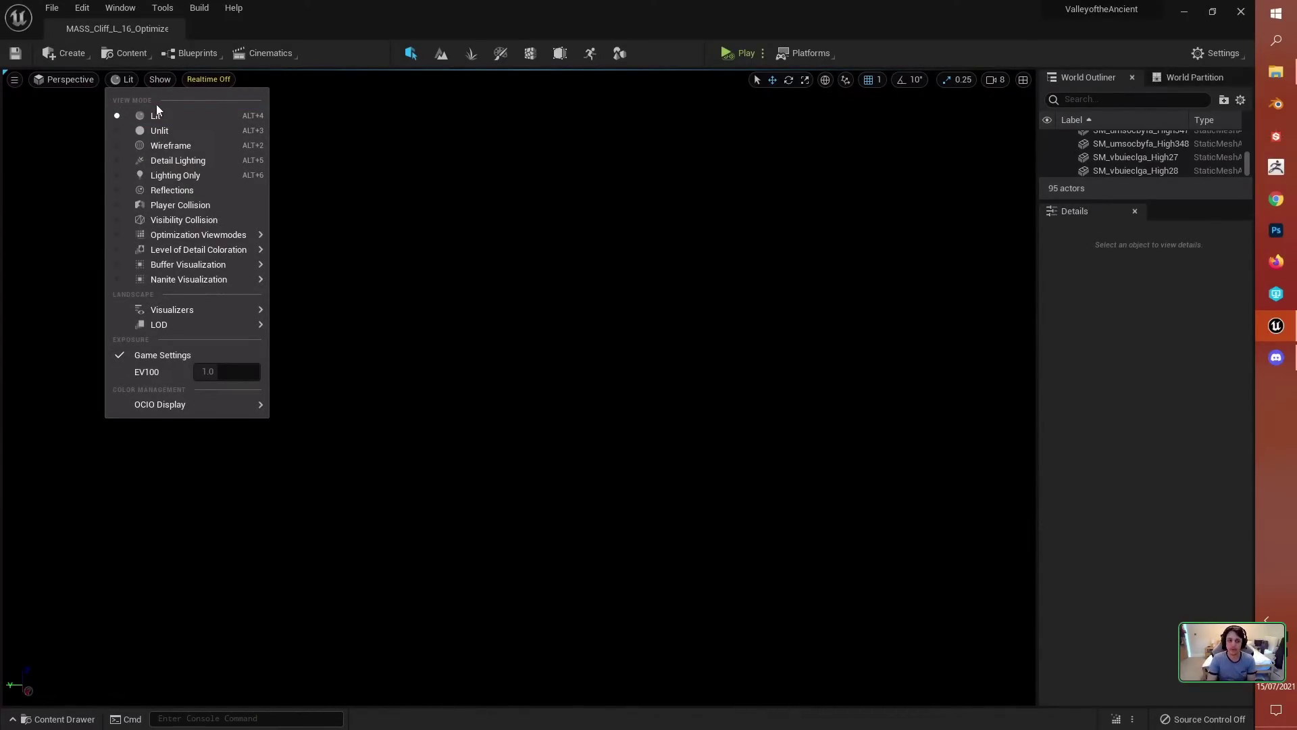
left_click(135, 131)
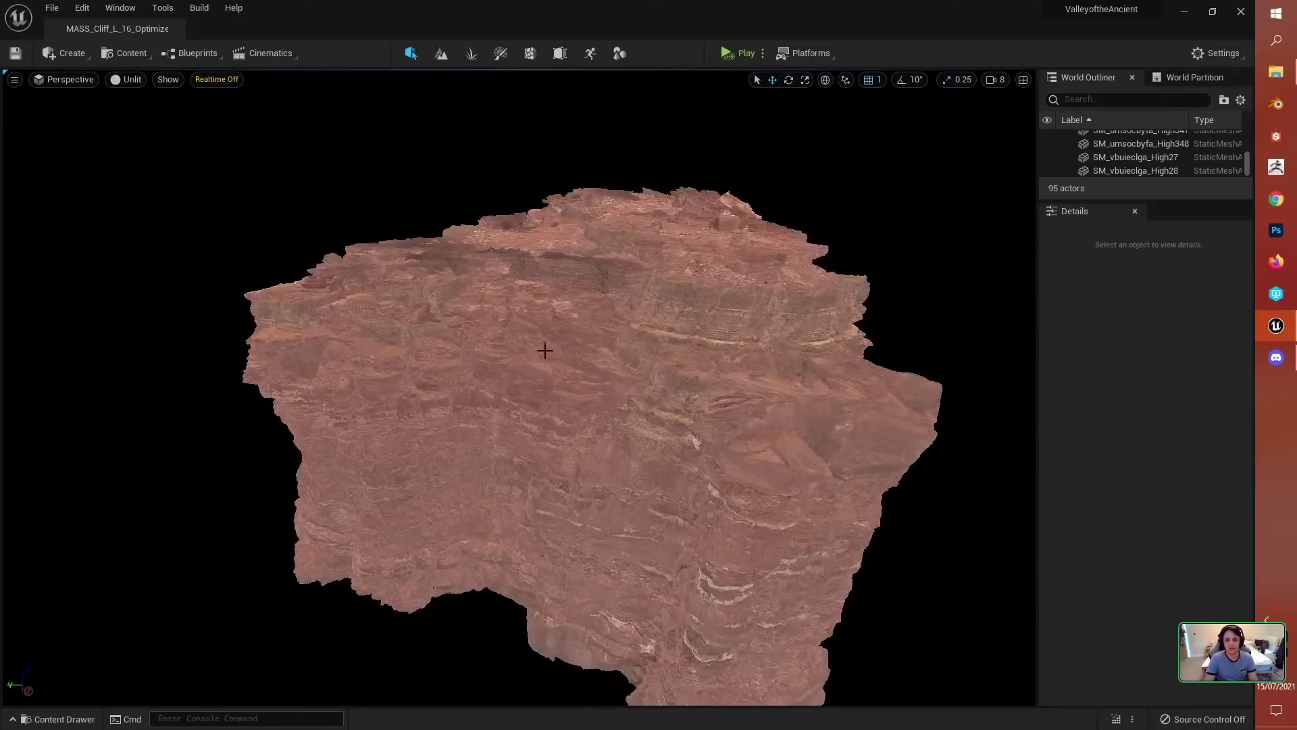
Step: Examine the assembled cliff from several sides and select one of the individual rock meshes on its face
key("d")
right_click_drag(722, 350, 594, 348)
key("a")
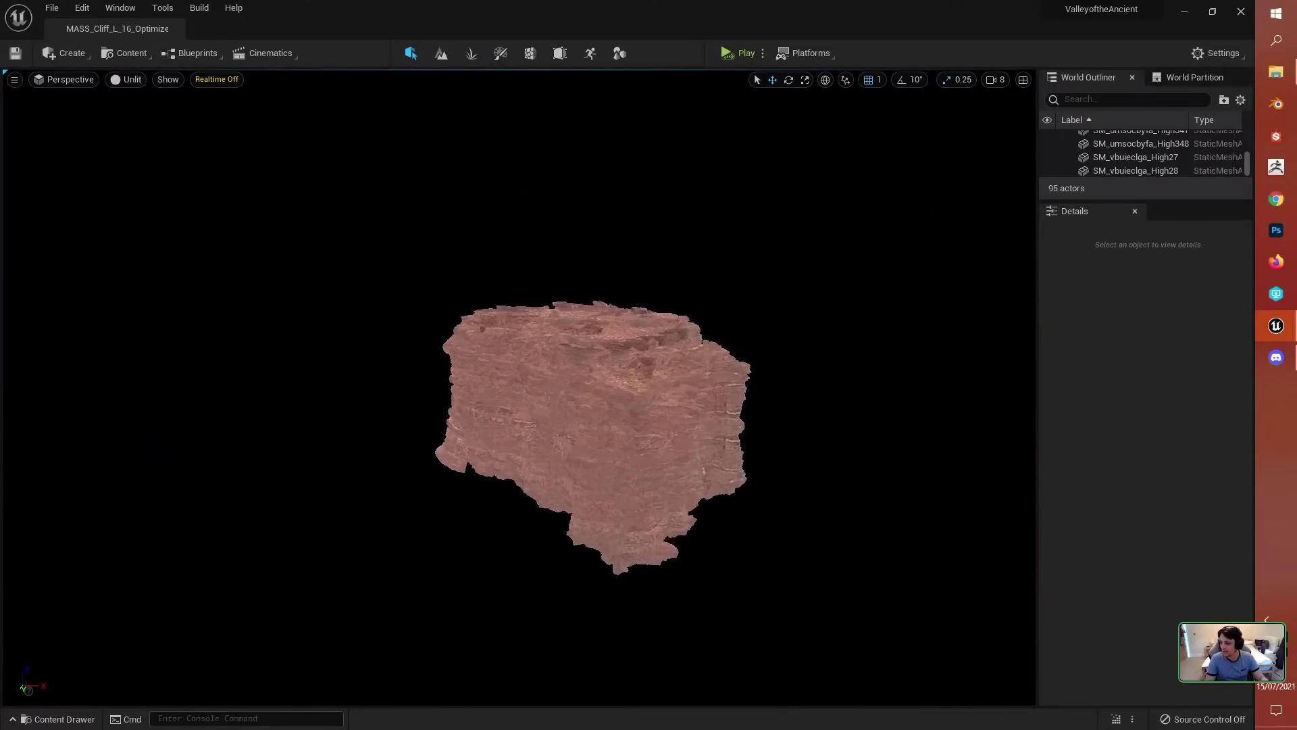
right_click_drag(331, 426, 327, 425)
key("d")
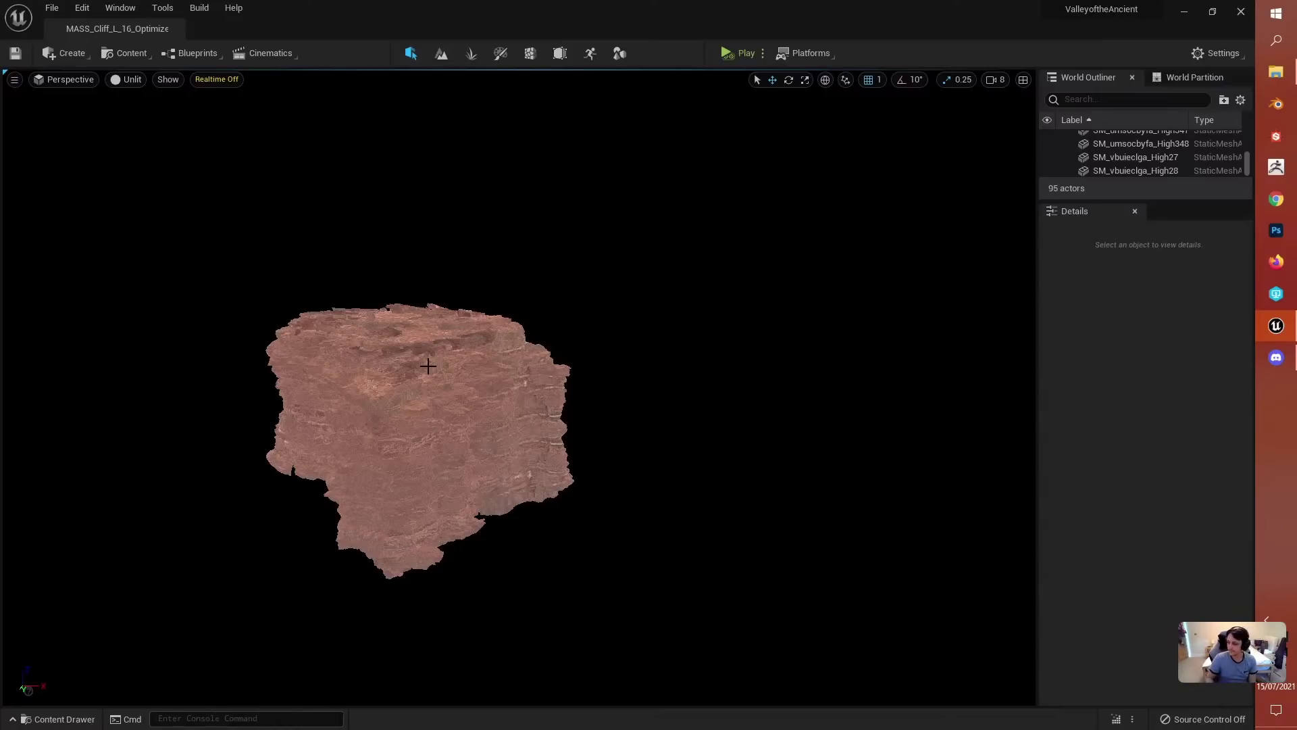
left_click(423, 431)
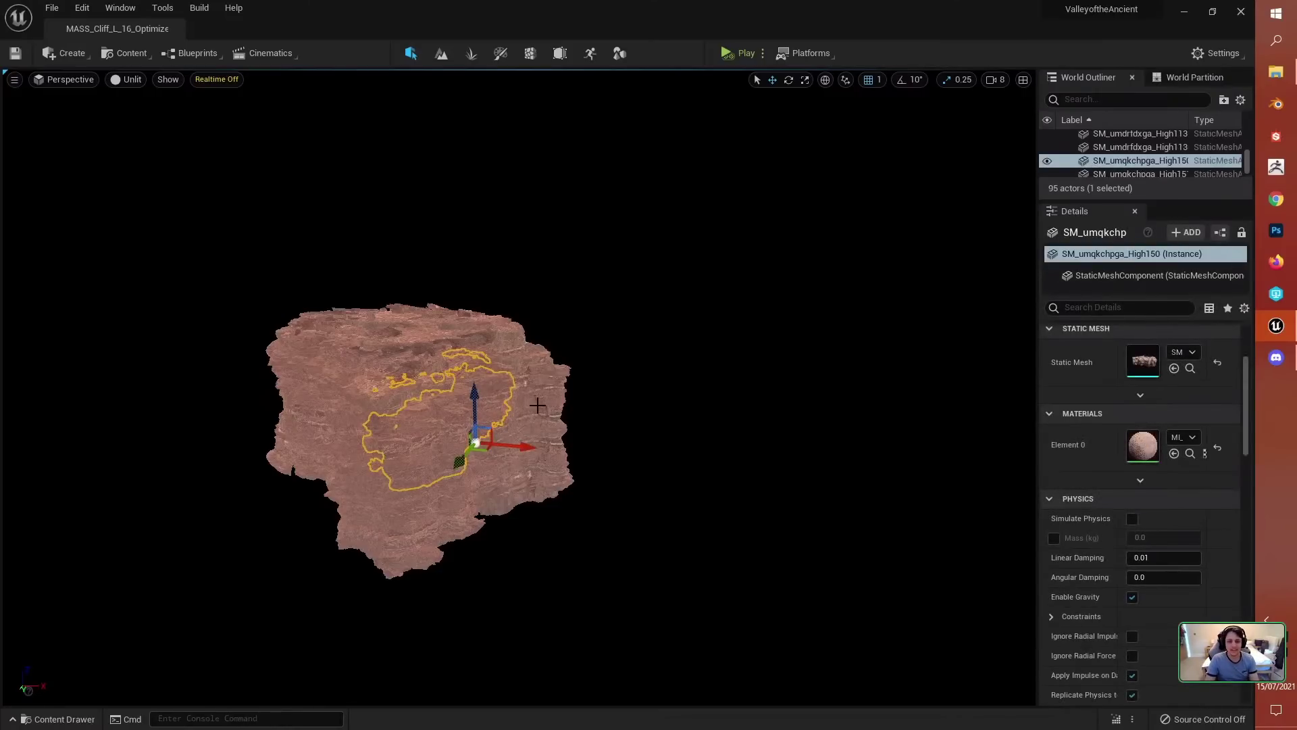
scroll(555, 413, "up", 3)
scroll(608, 405, "up", 5)
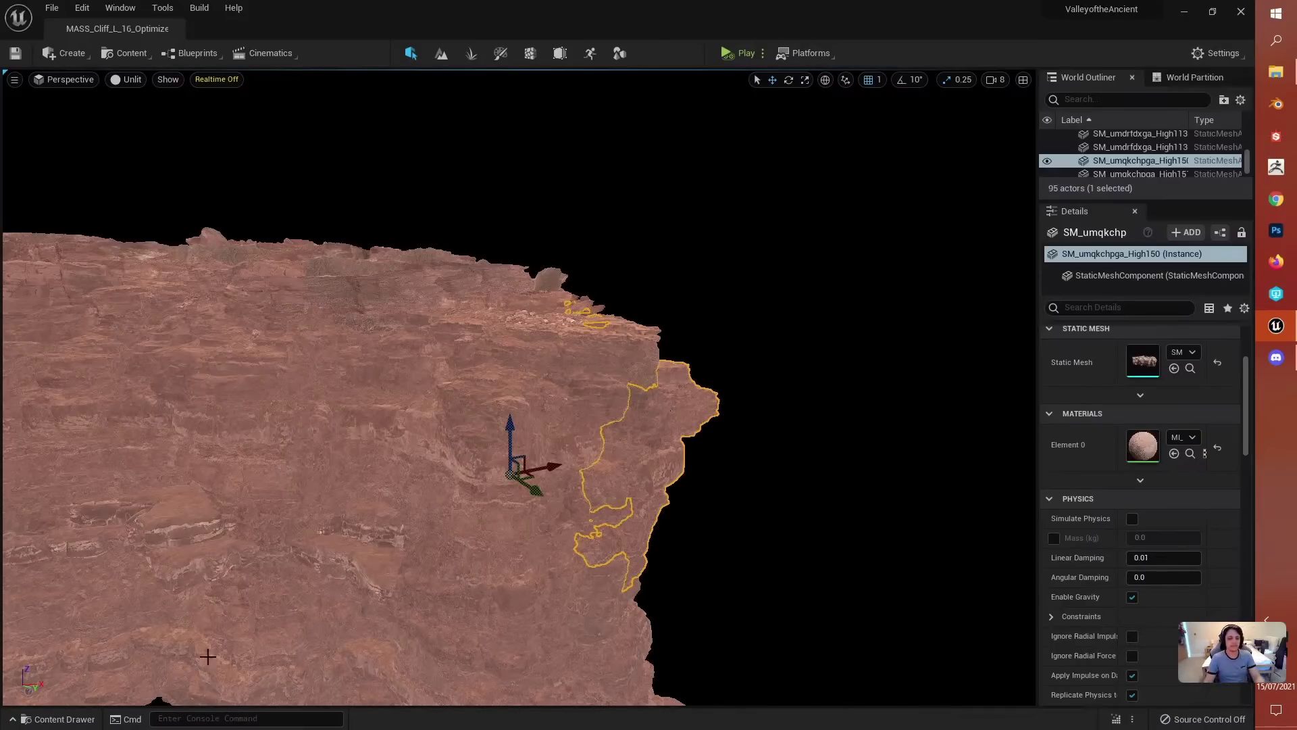
Step: Open the Megascans_MASS_Zoo level from the AncientContent/Maps/MASS folder
left_click(60, 719)
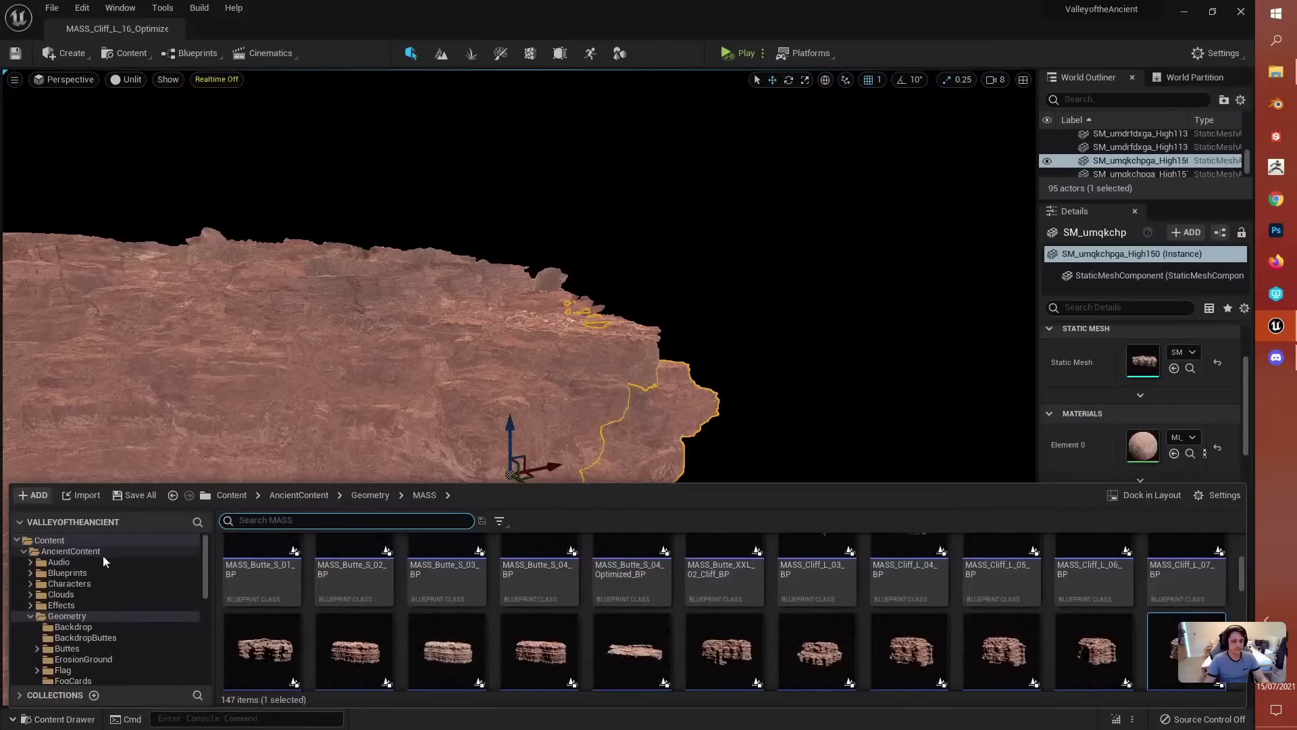
left_click(79, 551)
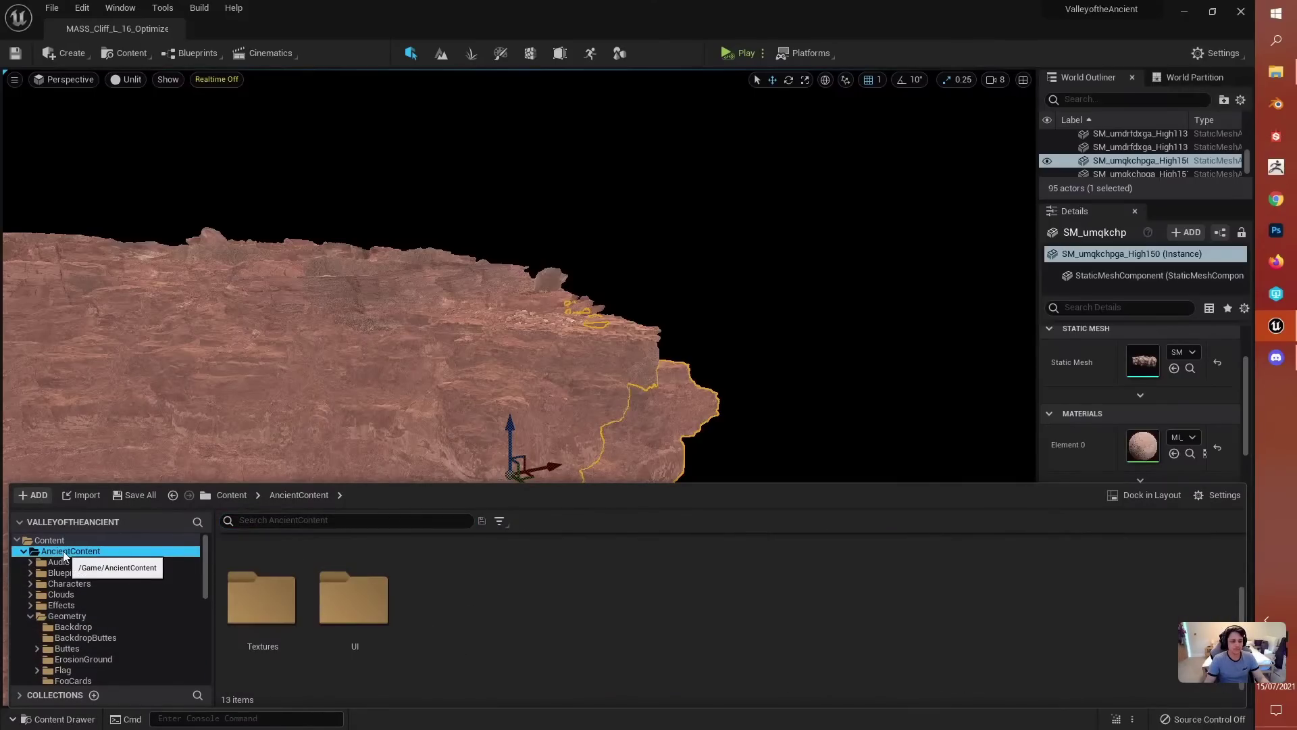
left_click(50, 540)
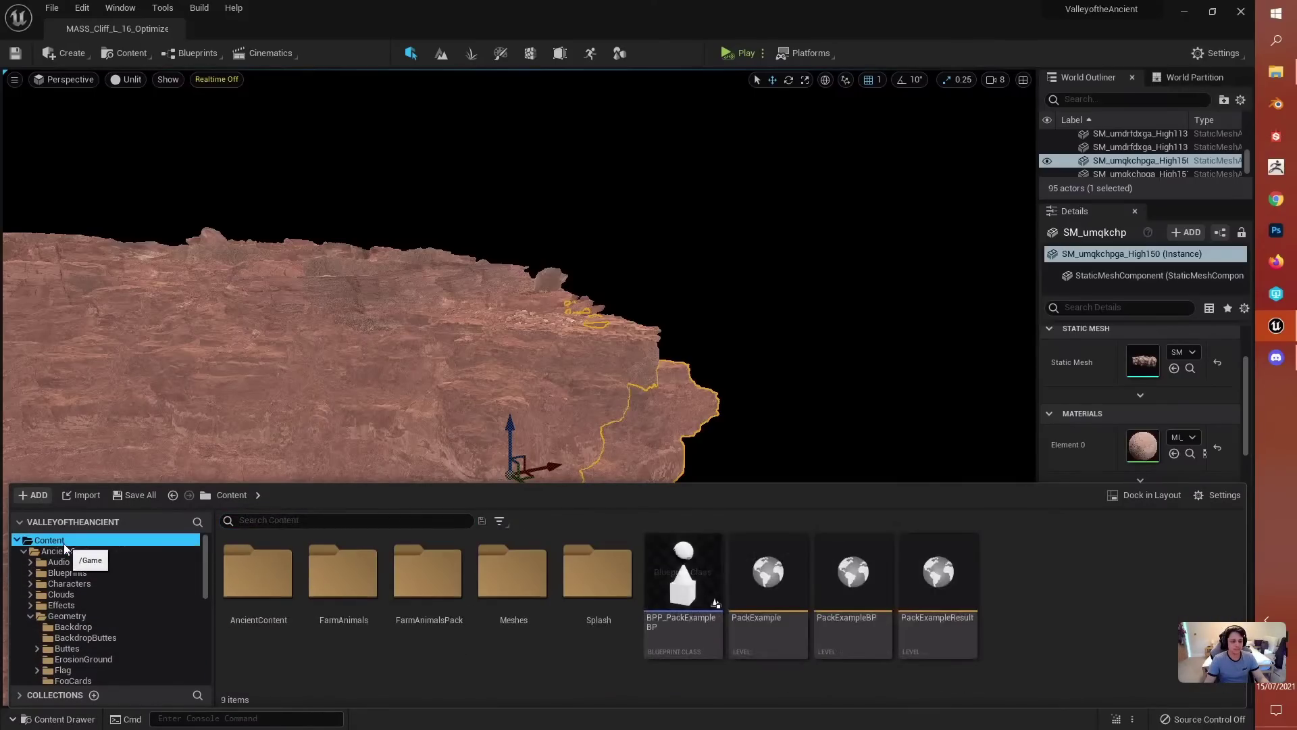
double_click(296, 584)
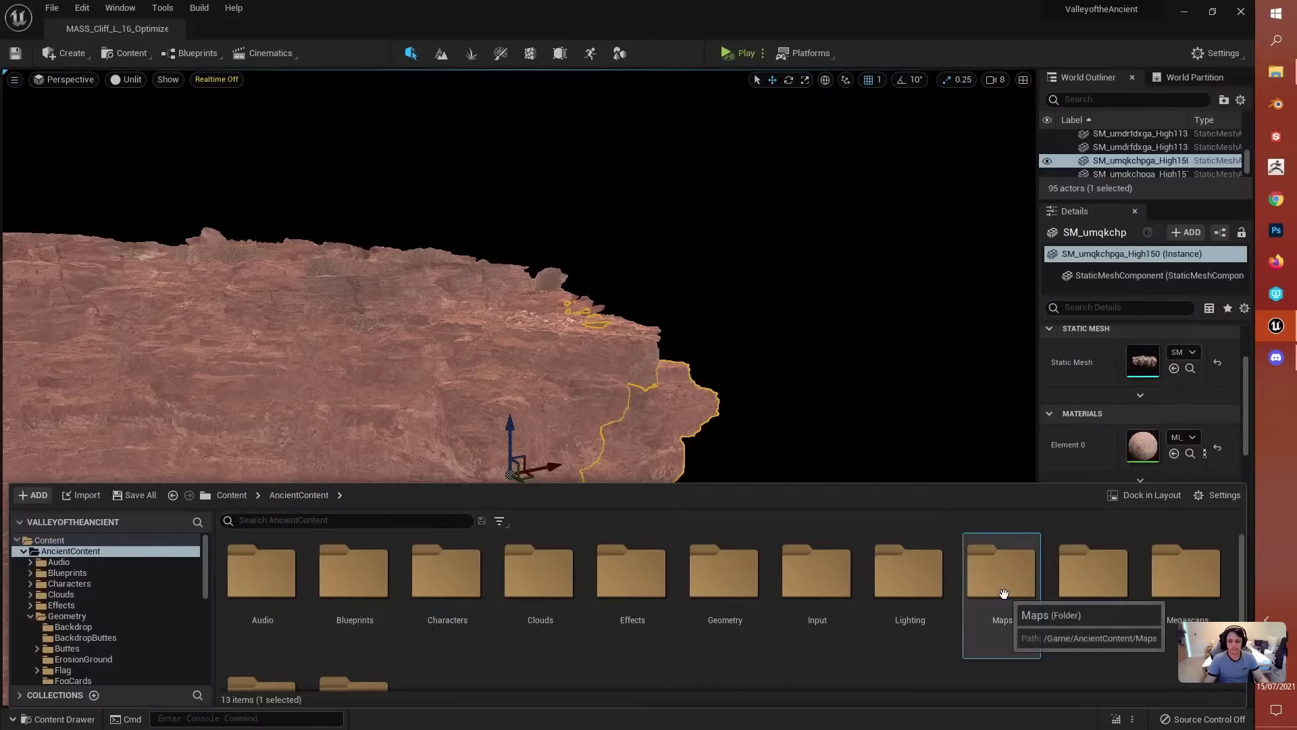
double_click(1002, 584)
double_click(275, 586)
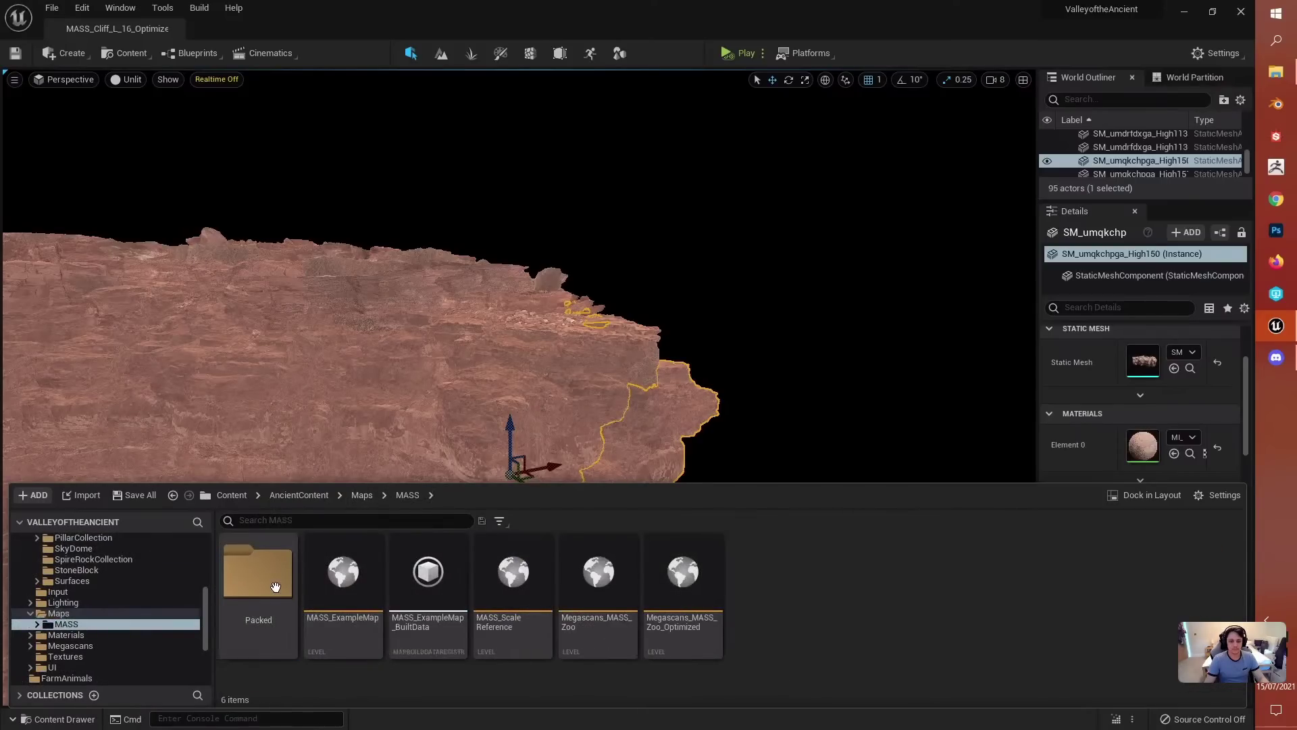
double_click(596, 593)
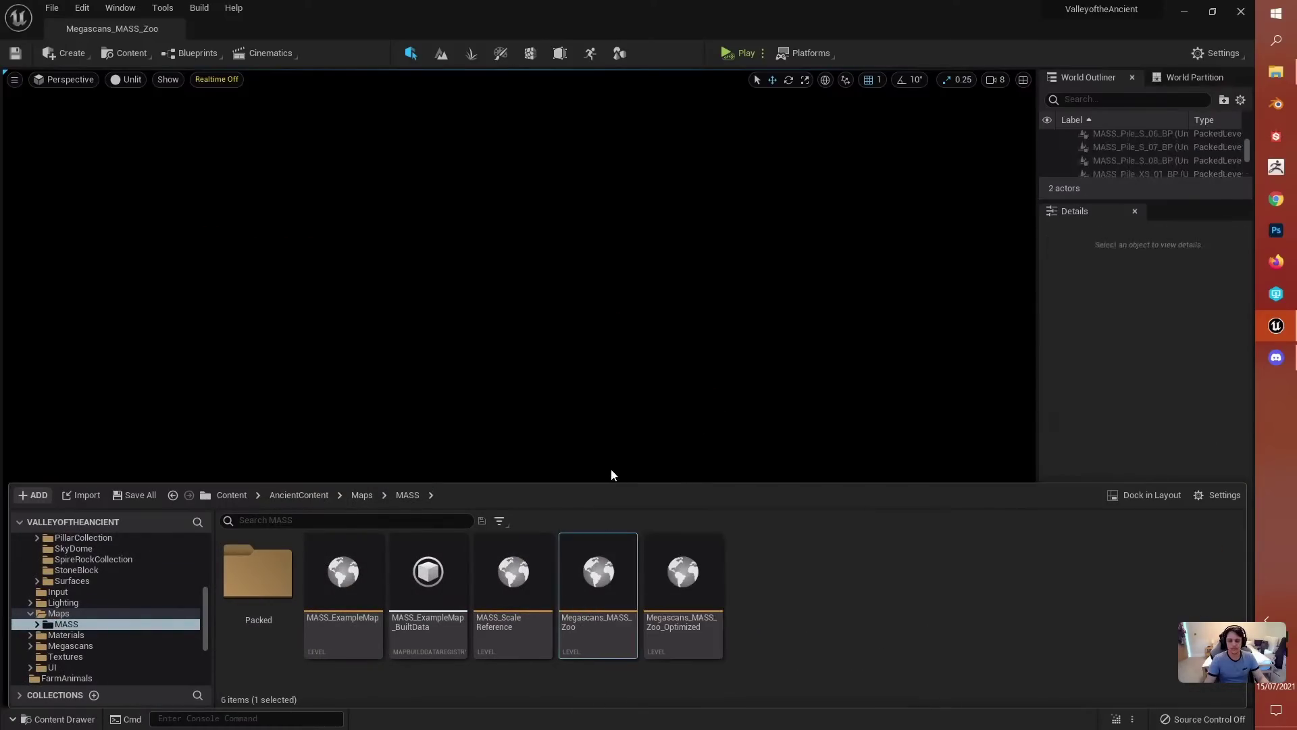
Step: Set the viewport's view mode to Lit and open the Megascans_MASS_Zoo_Optimized level from the MASS folder
left_click(127, 79)
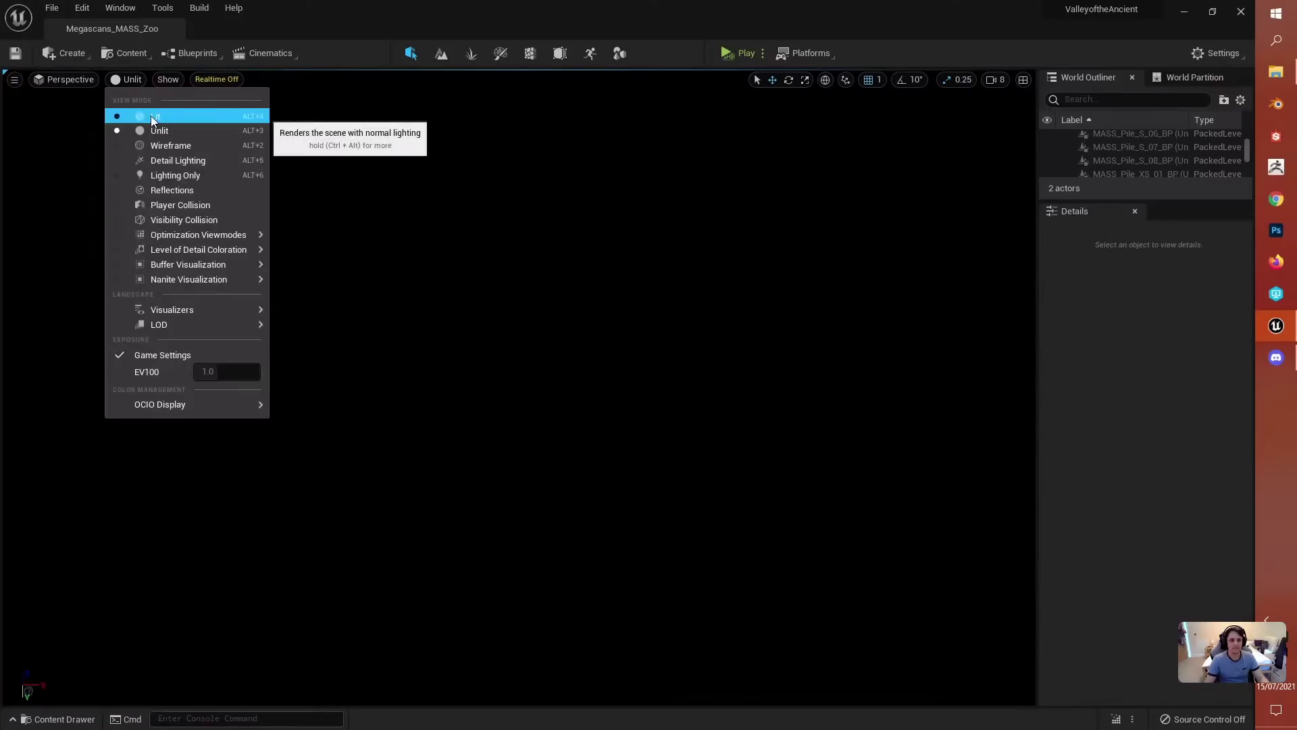
left_click(152, 116)
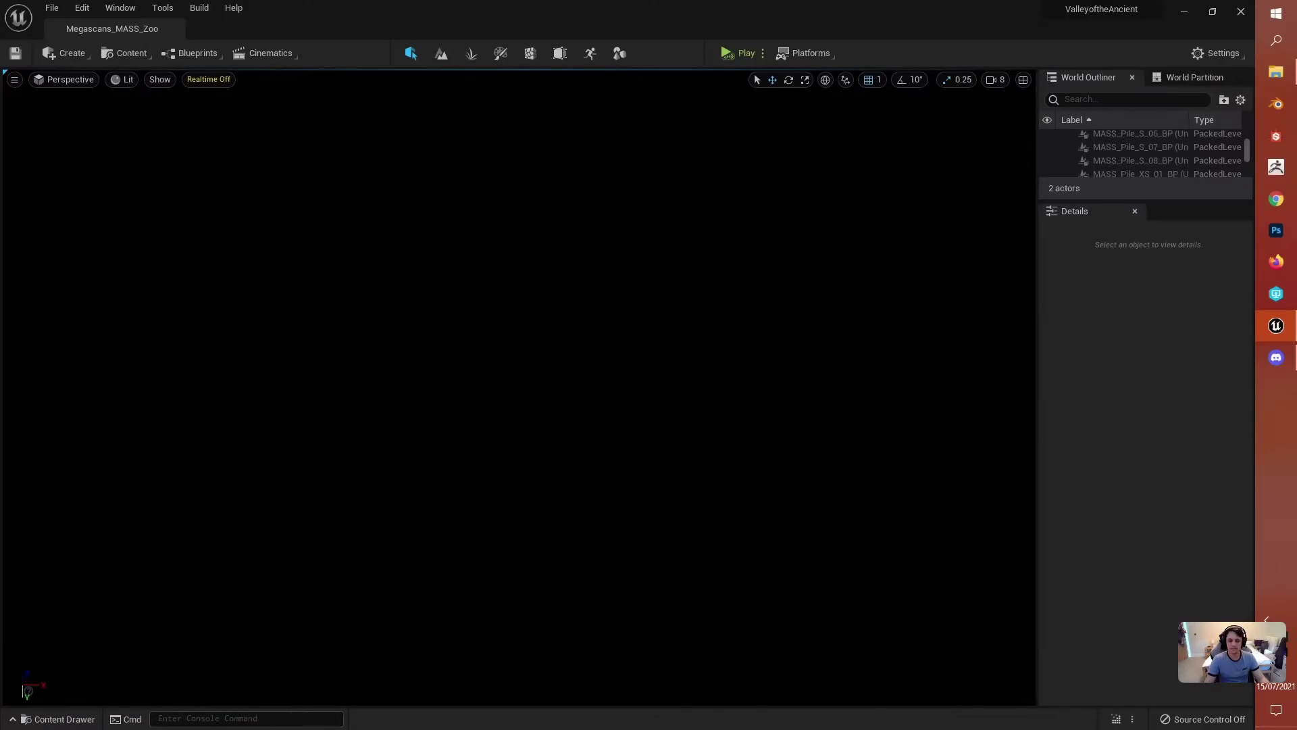
left_click(59, 718)
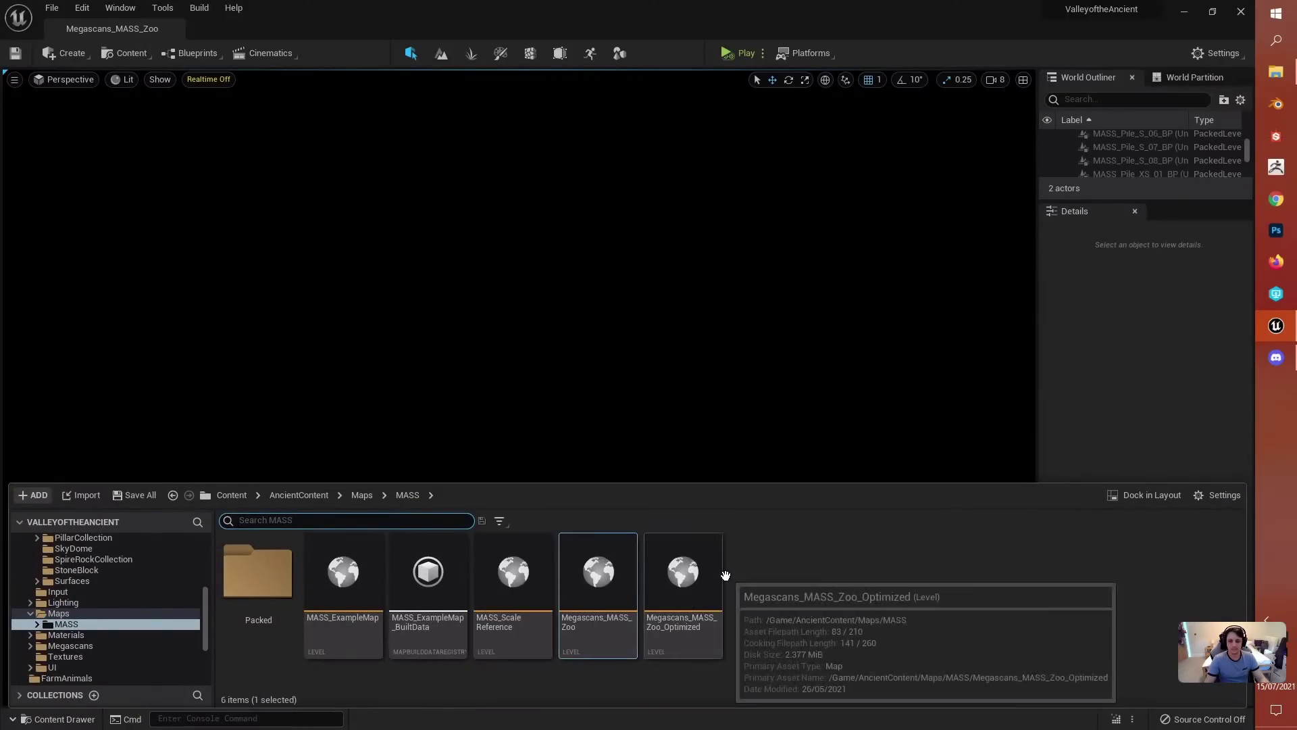
double_click(706, 588)
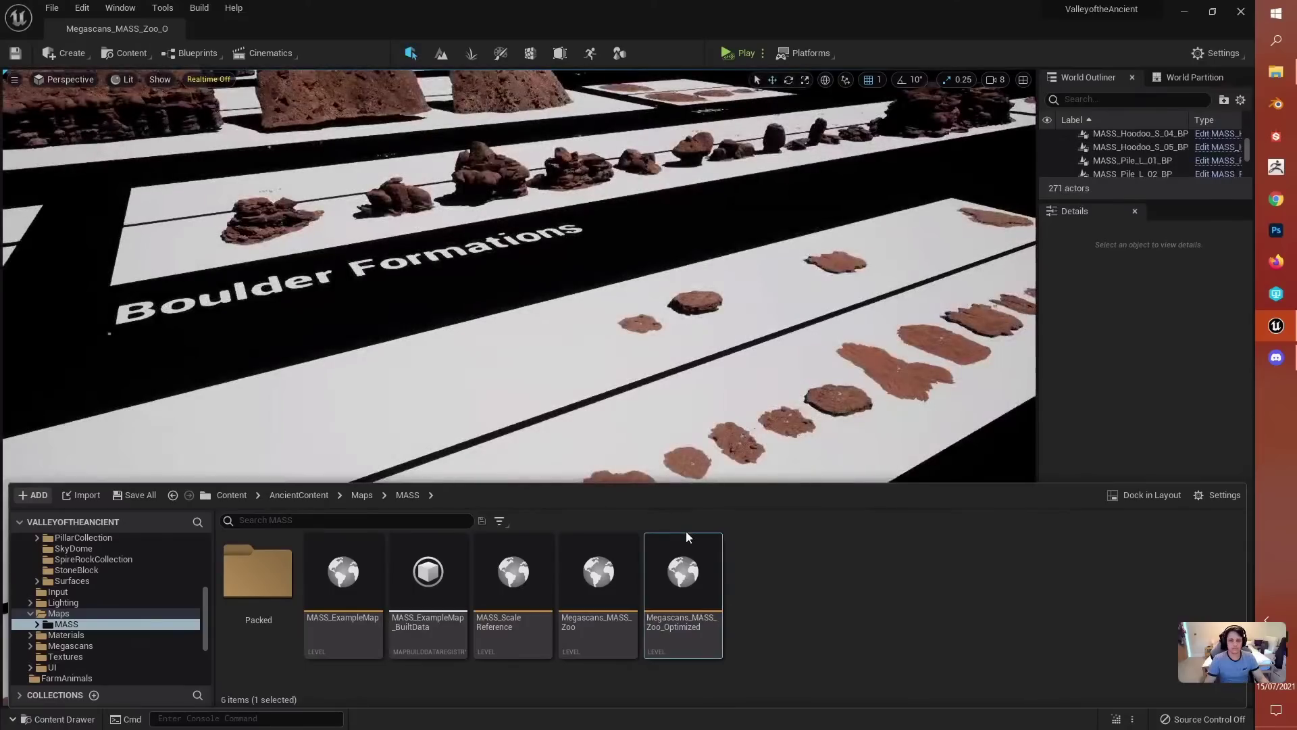
Step: Select the Mass_Scree_XXL_03_BP formation and examine its rock surface up close
right_click_drag(518, 284, 368, 220)
right_click_drag(661, 314, 661, 314)
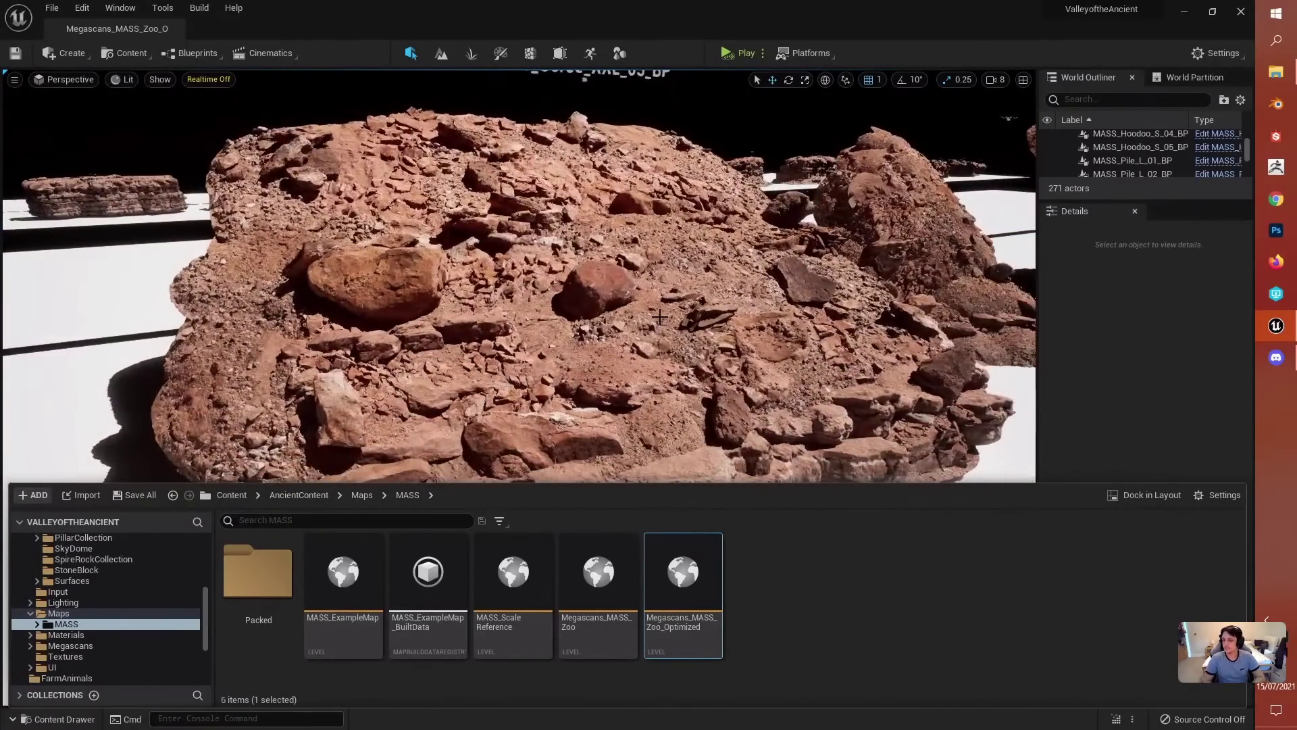
key("F11")
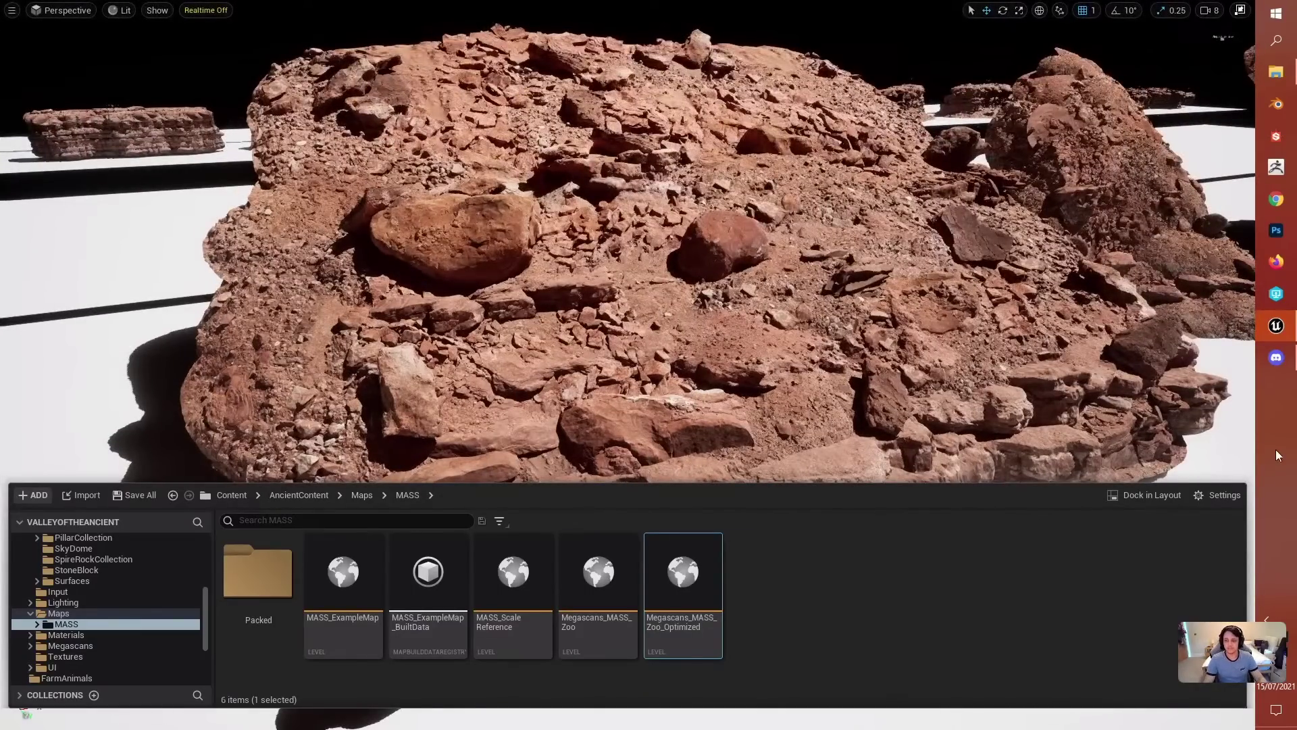
left_click(1207, 452)
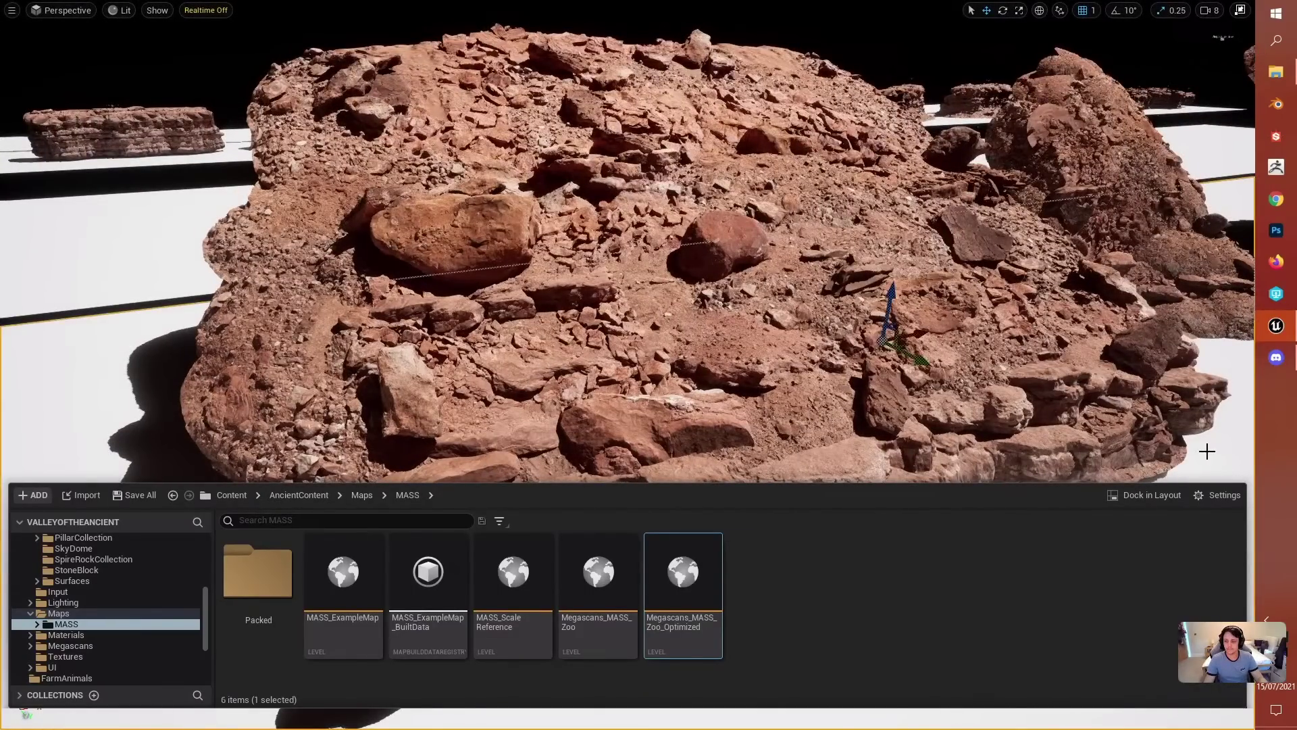
left_click(985, 376)
key("F11")
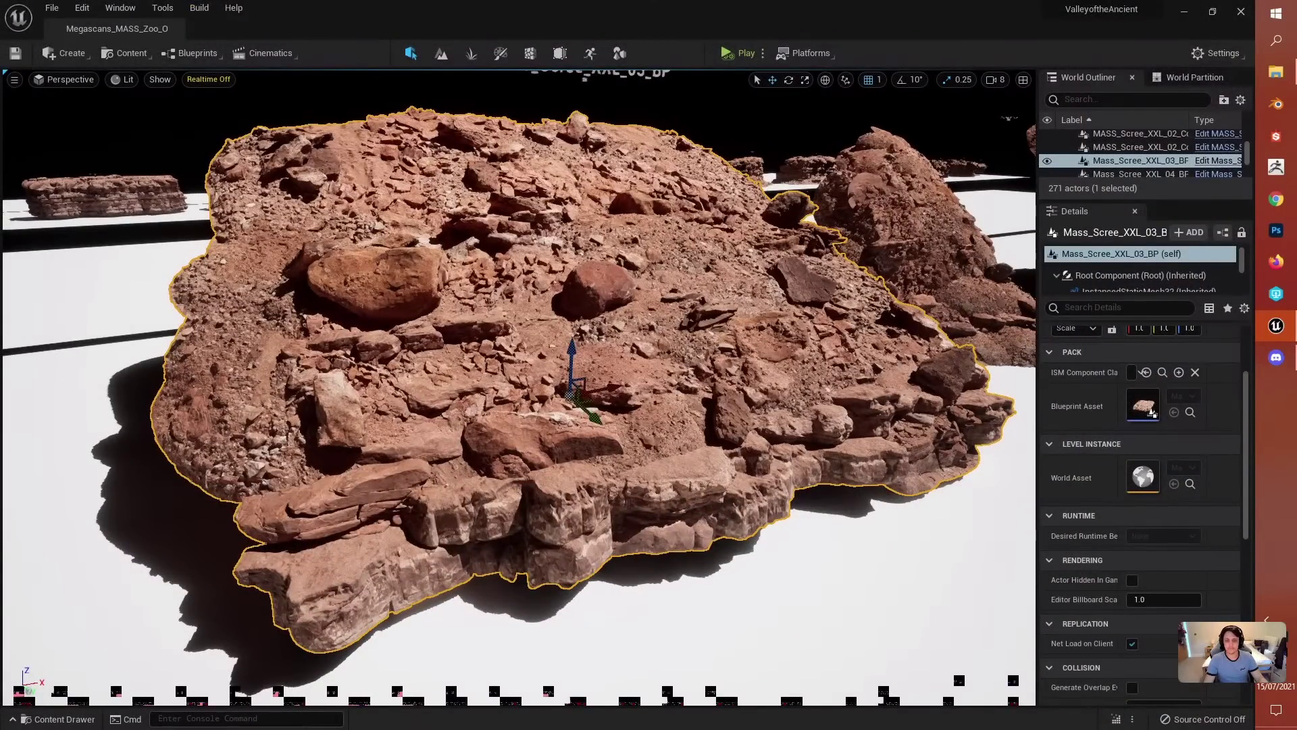
right_click_drag(519, 388, 519, 351)
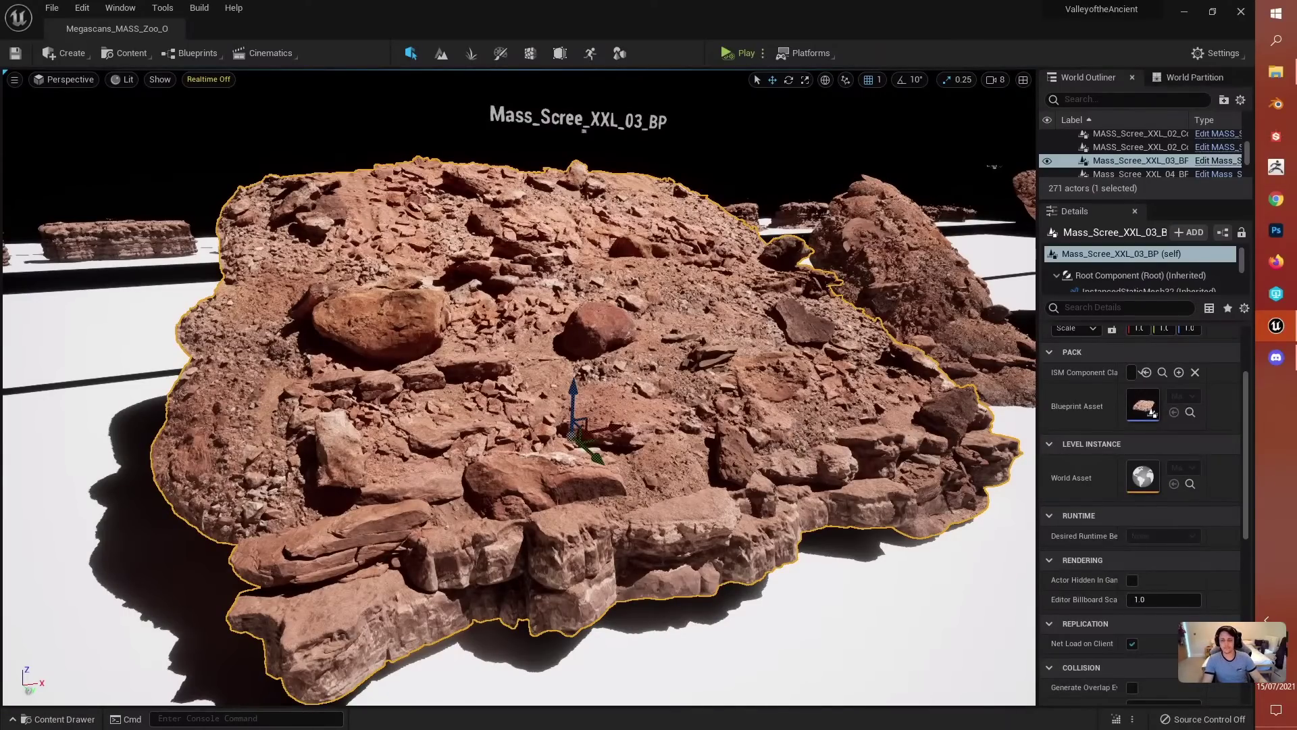
scroll(519, 351, "up", 10)
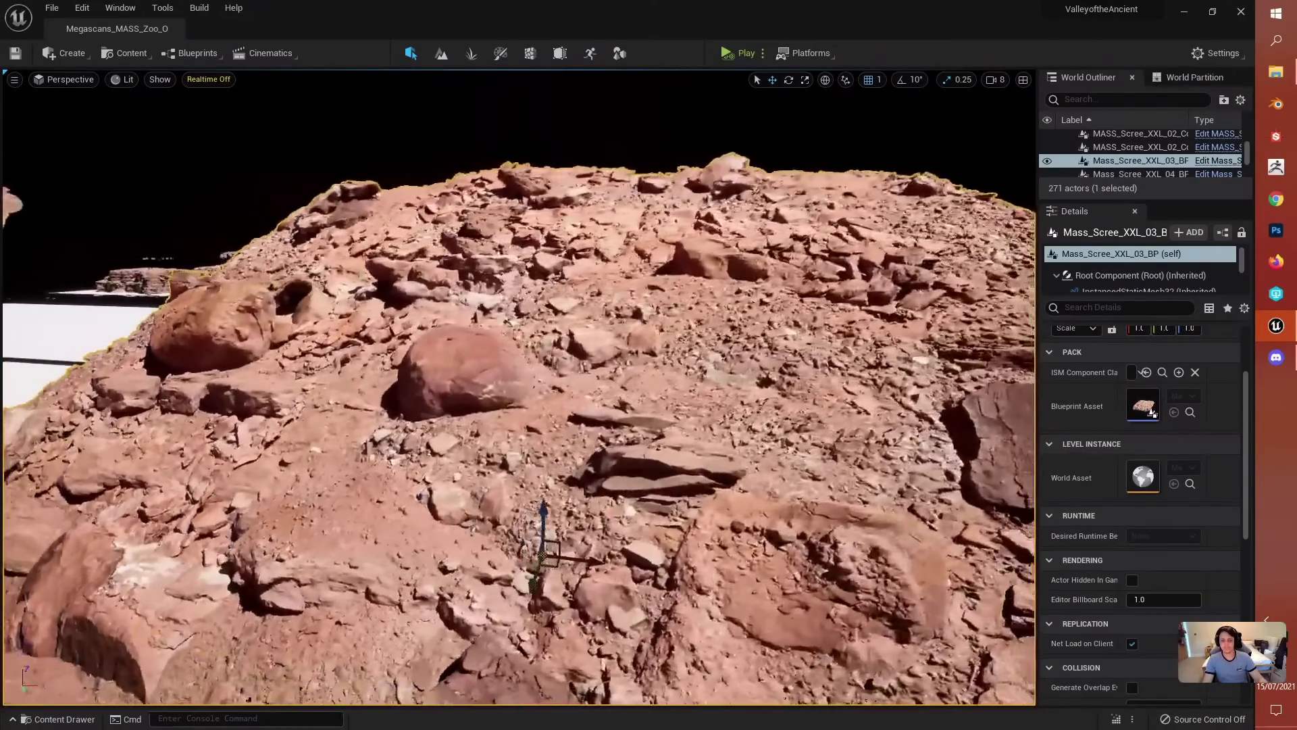
key("s")
mouse_move(796, 422)
right_mouse_down()
mouse_move(811, 415)
mouse_move(796, 422)
right_mouse_up()
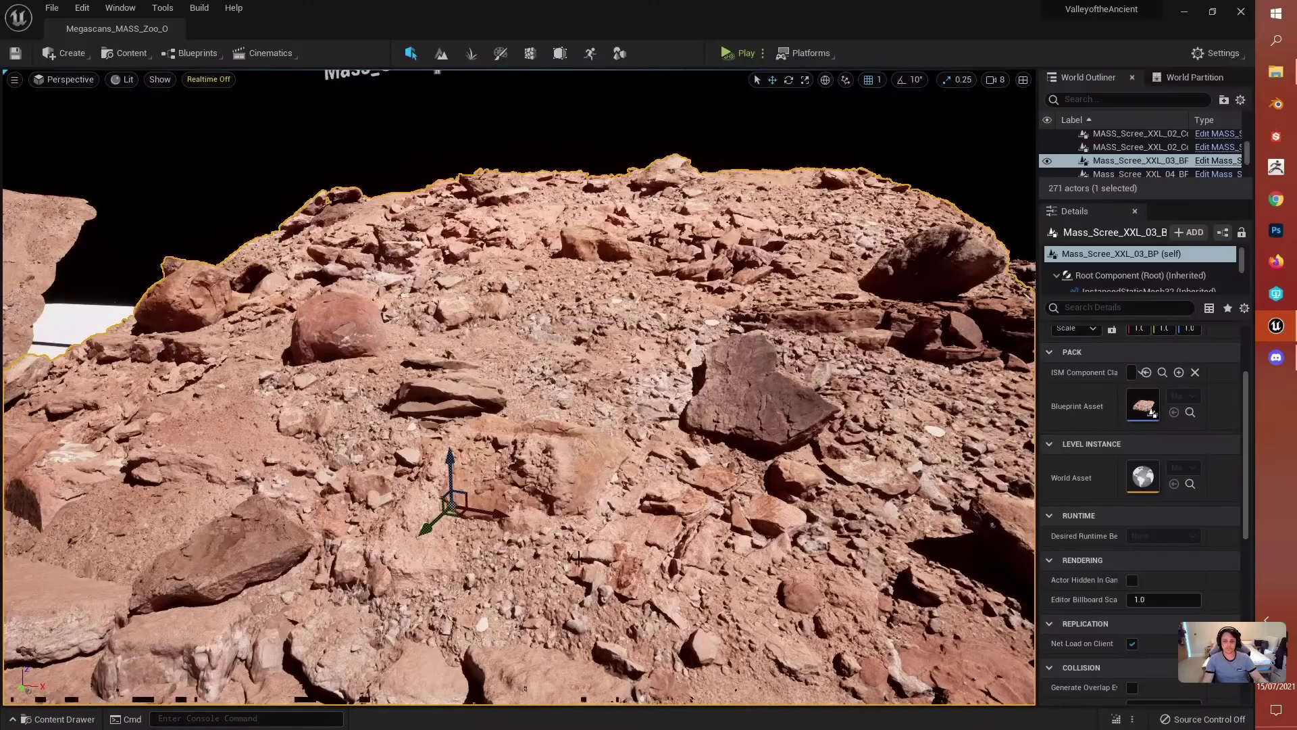
Step: Open the World Asset level of the MASS_Cliff_L_07_BP cliff and set the viewport's view mode to Unlit
key("s")
mouse_move(623, 534)
right_mouse_down()
mouse_move(628, 556)
mouse_move(626, 533)
right_mouse_up()
left_click(618, 466)
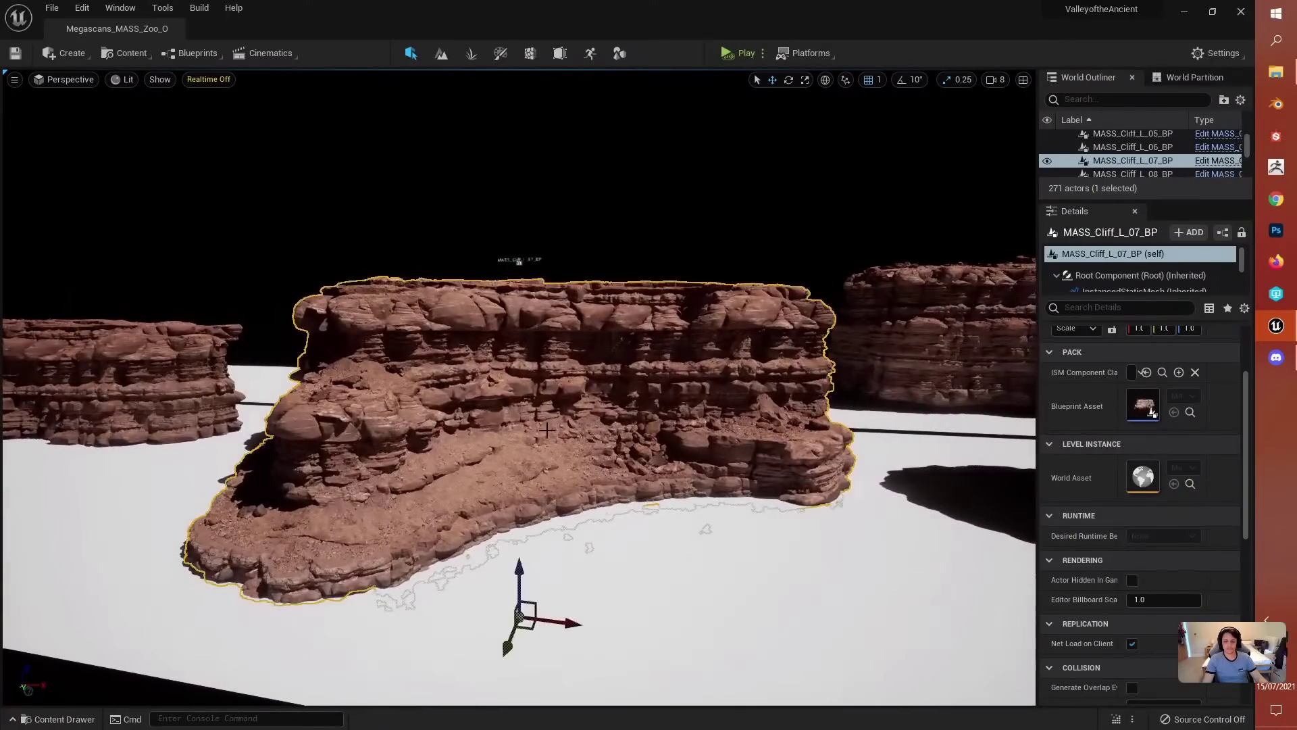
double_click(1157, 485)
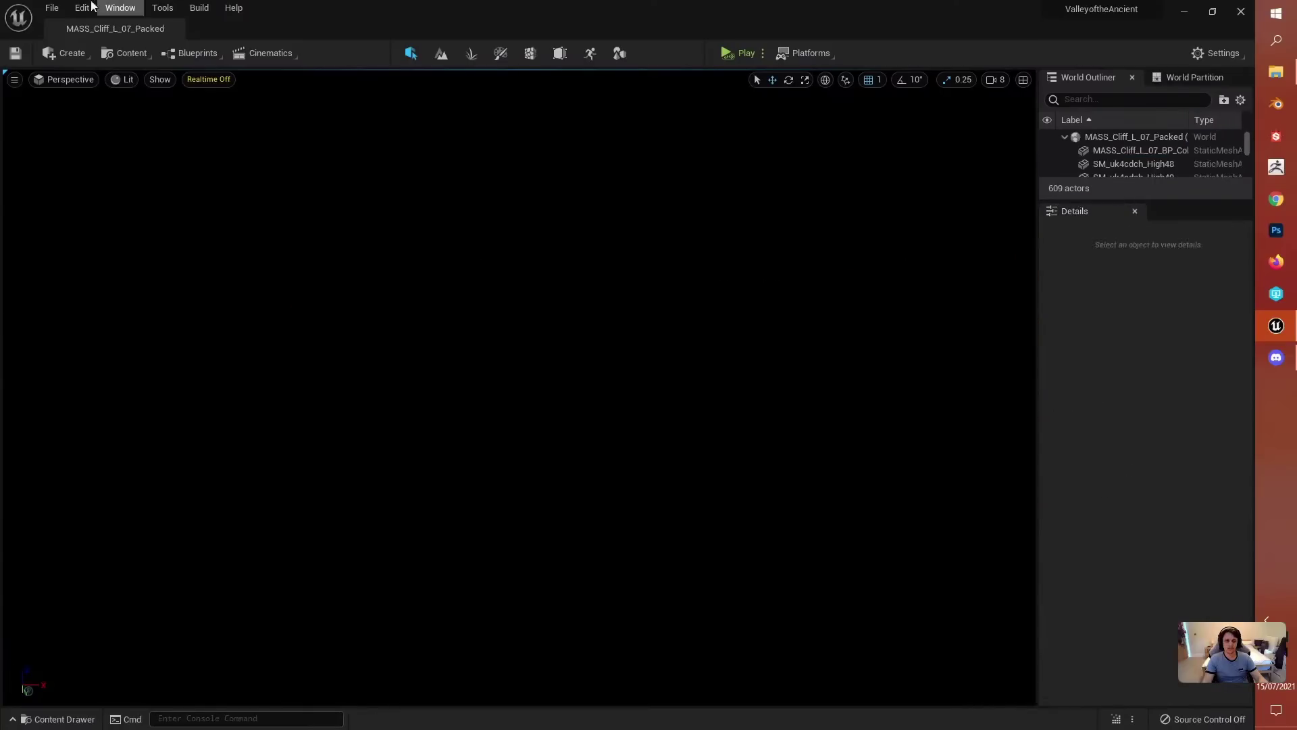
left_click(122, 79)
left_click(147, 128)
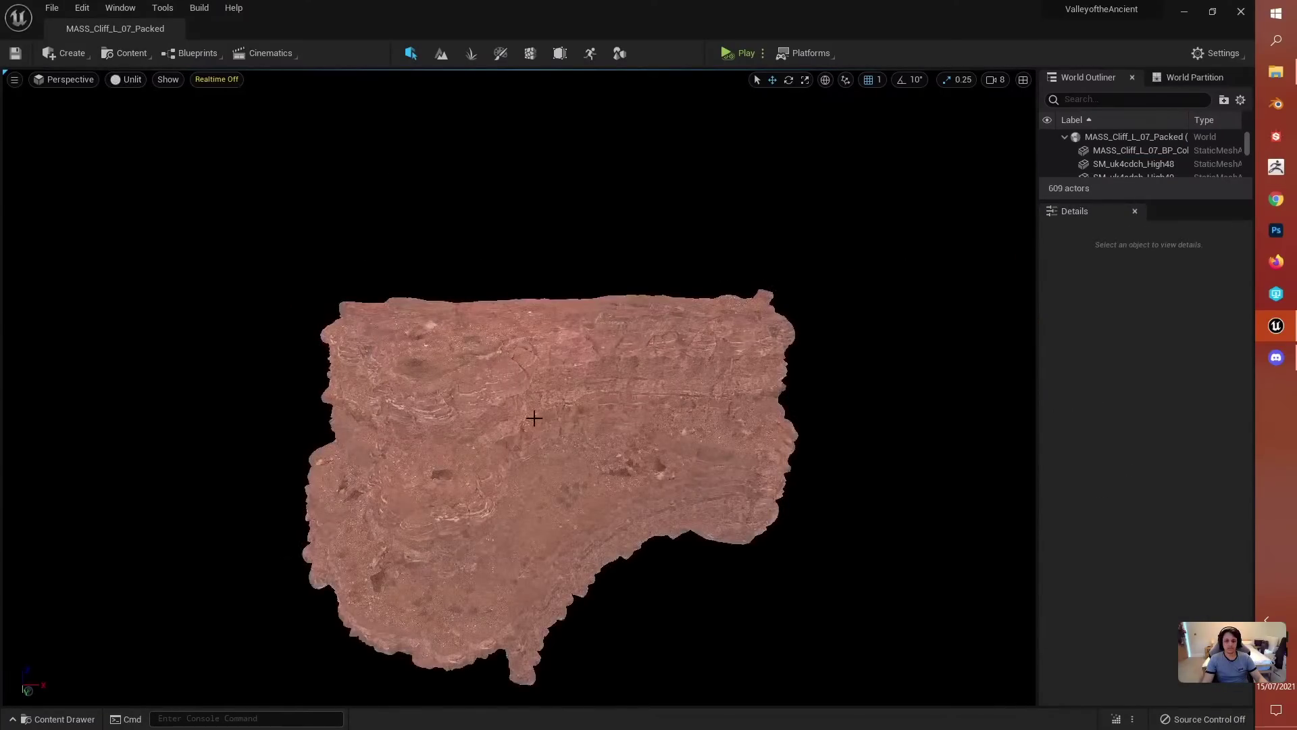
Step: Try moving two rock meshes on the upper cliff face sideways together, and undo the move
left_click(419, 395)
left_click(536, 357, "ctrl")
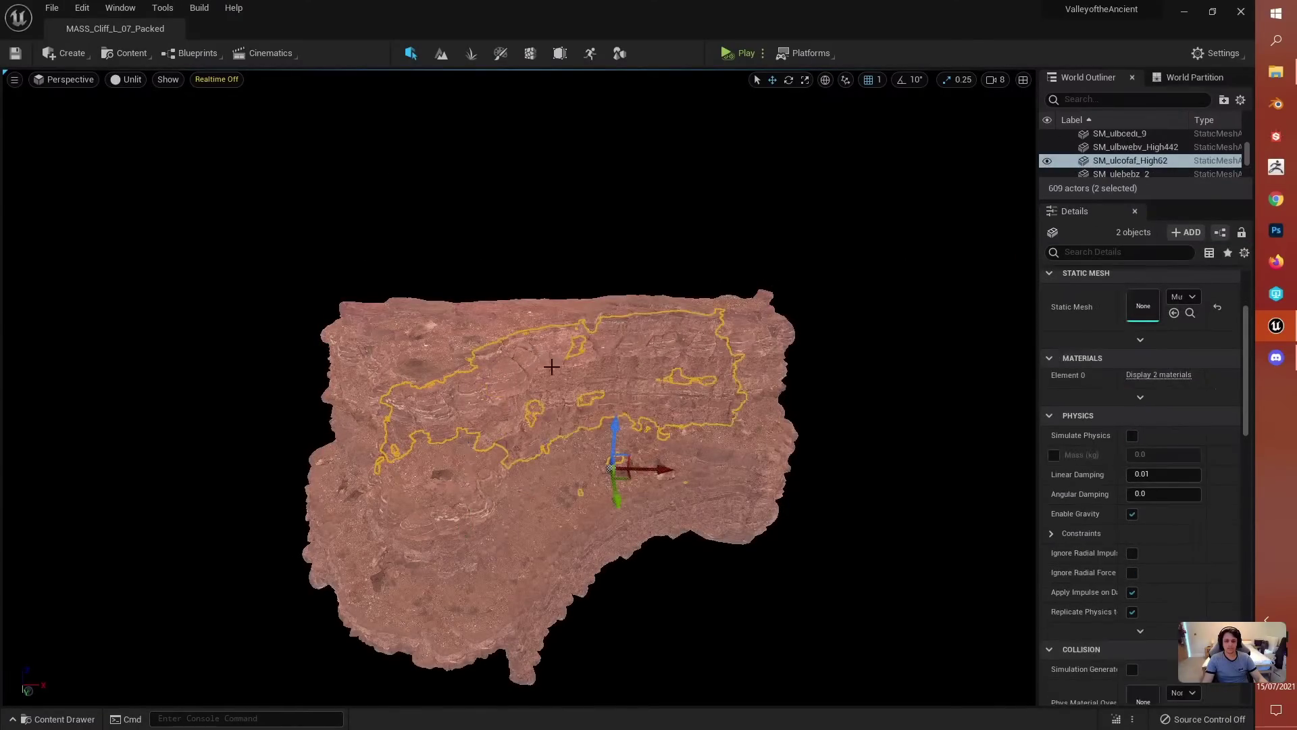
right_click_drag(551, 366, 597, 434)
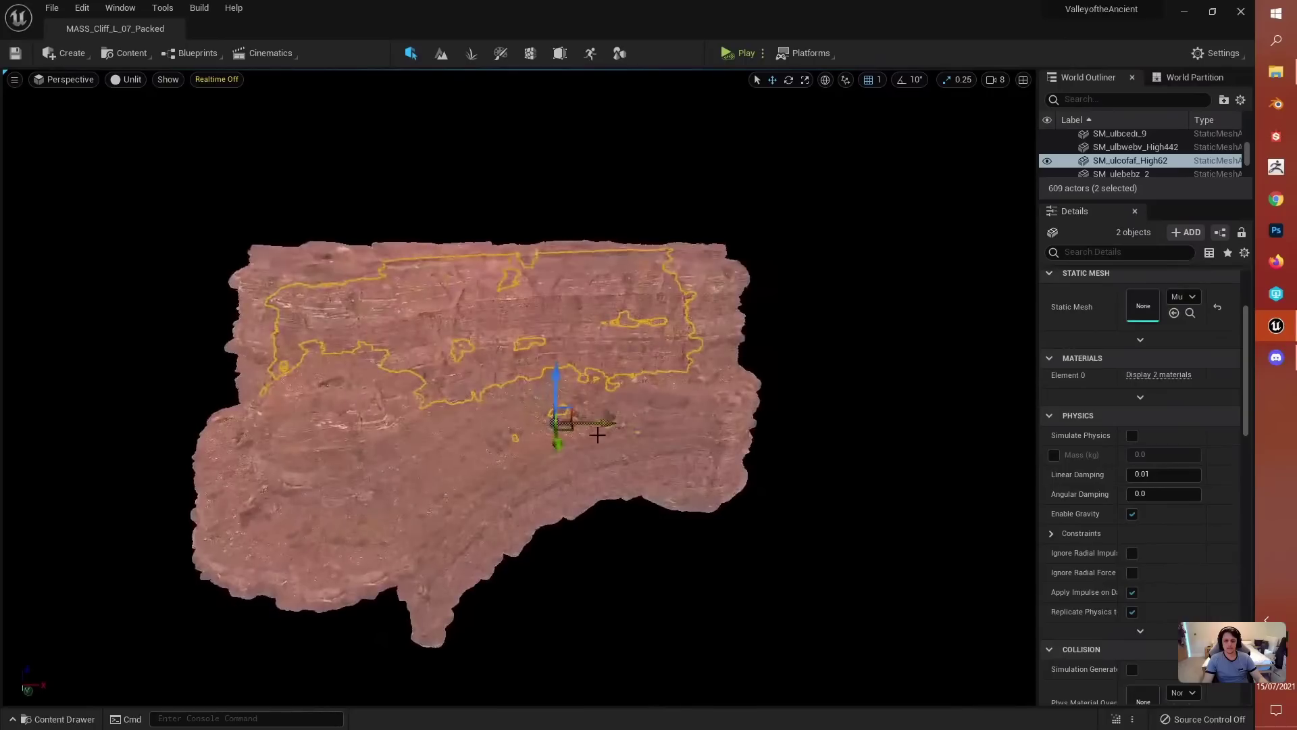
left_click_drag(598, 434, 822, 442)
right_click_drag(822, 441, 68, 715)
key("ctrl+z")
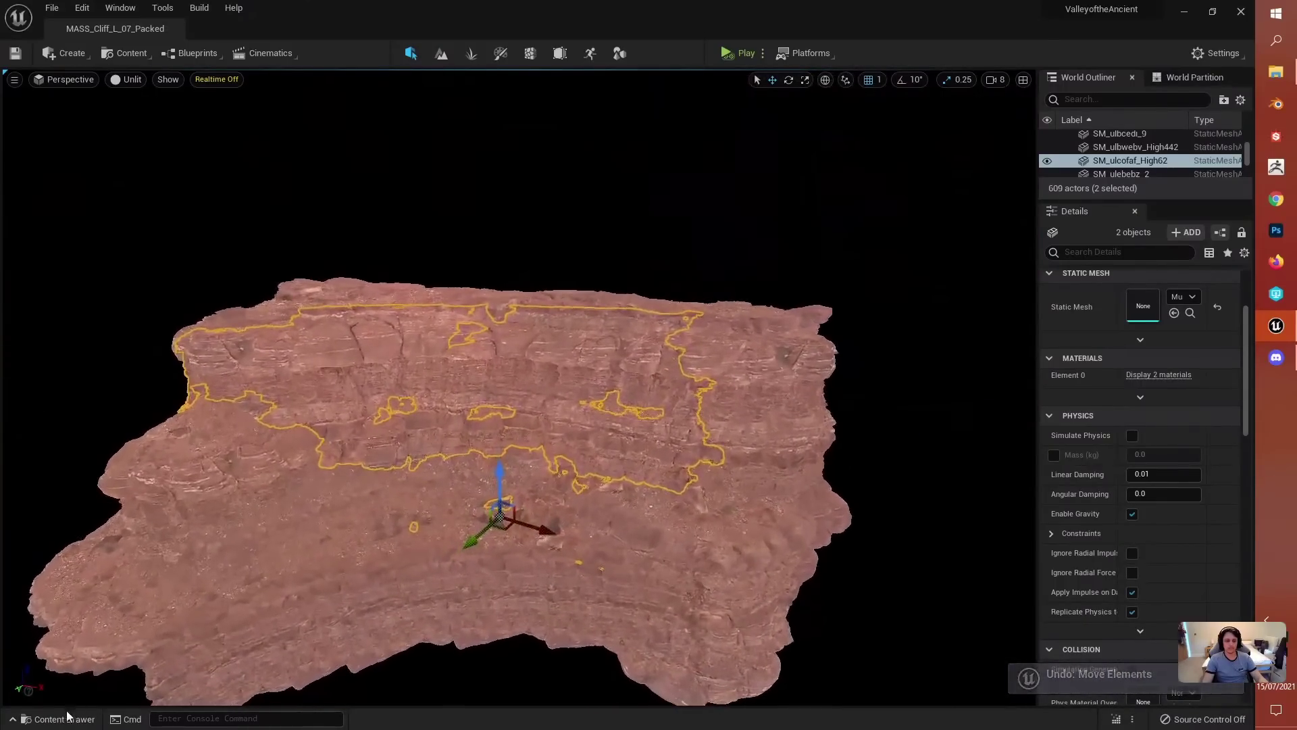
Step: Open the AncientWorld level from the AncientContent/Maps folder and close the message log
left_click(65, 718)
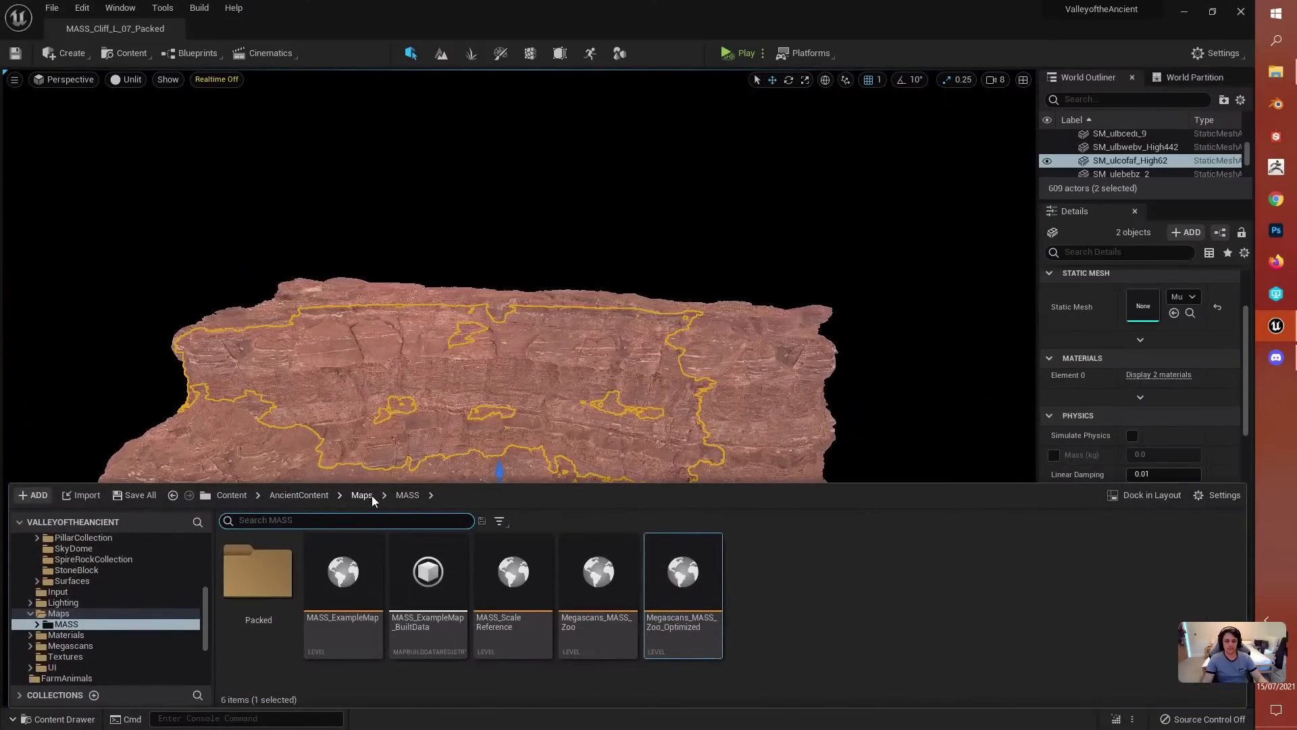
left_click(362, 495)
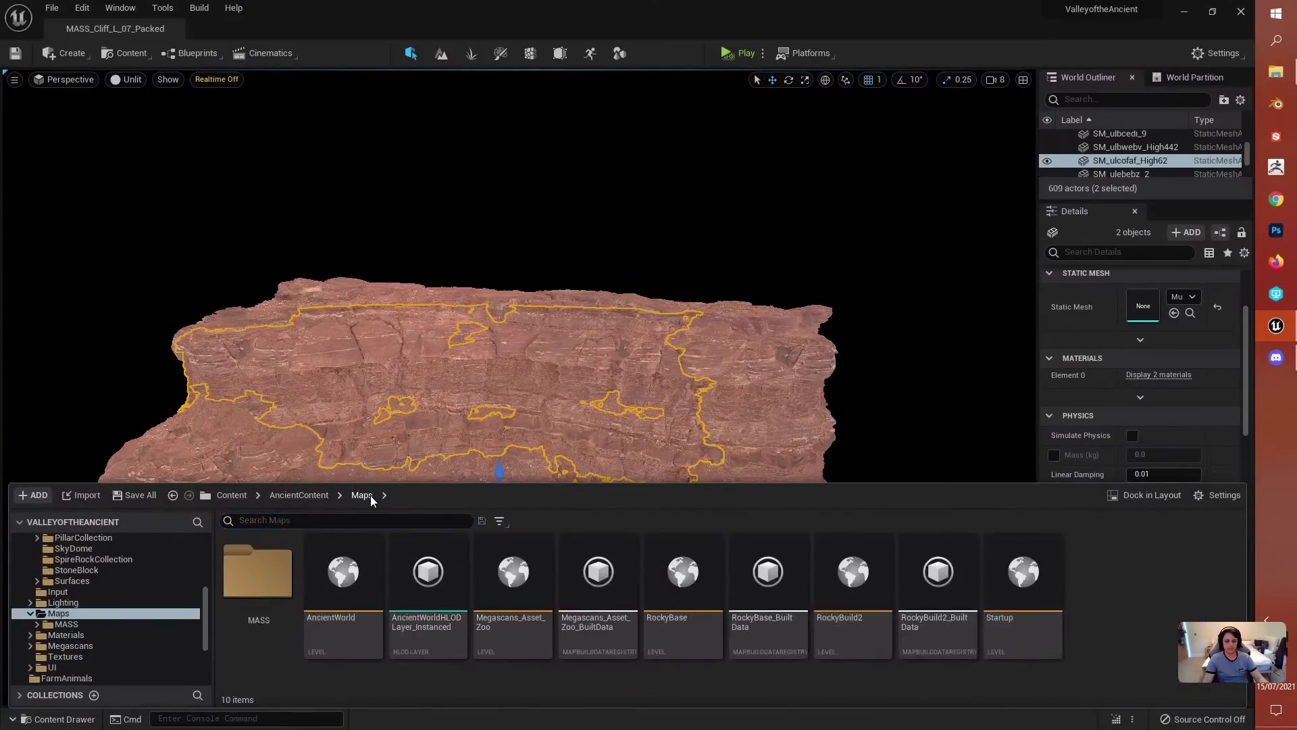
double_click(368, 650)
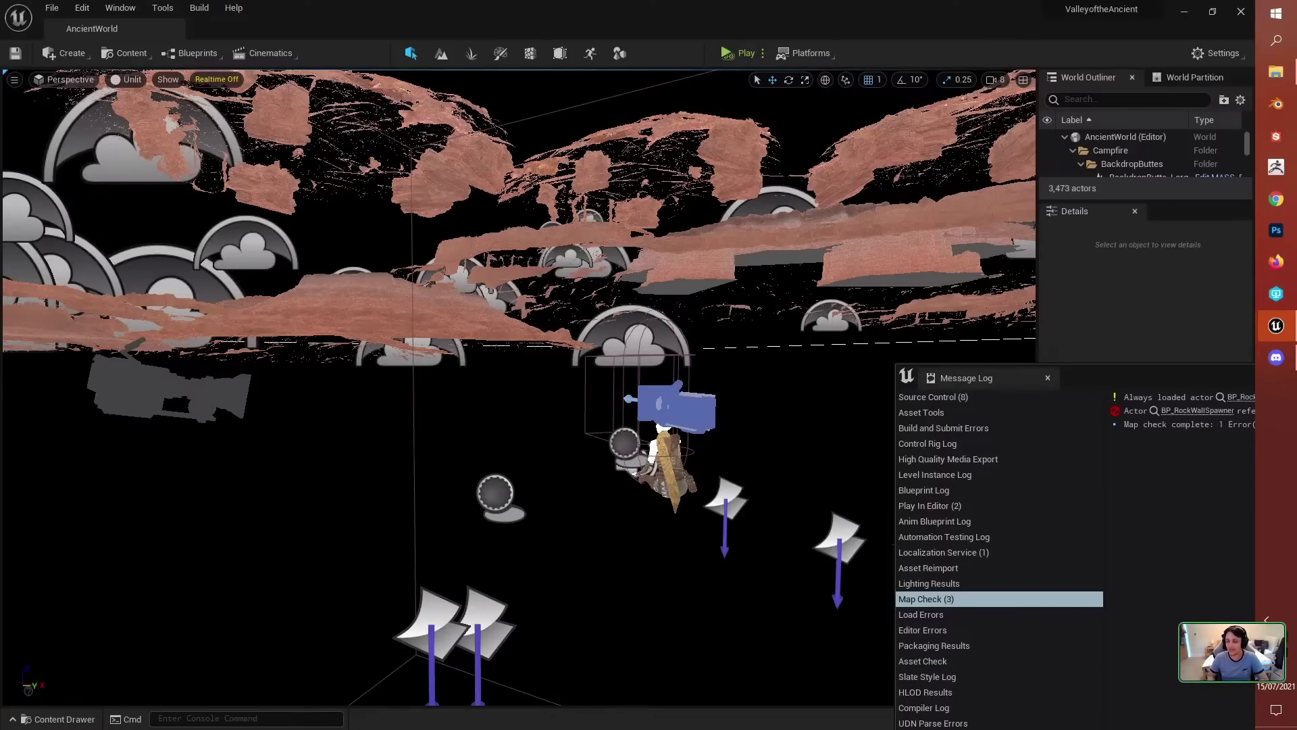
left_click(1048, 378)
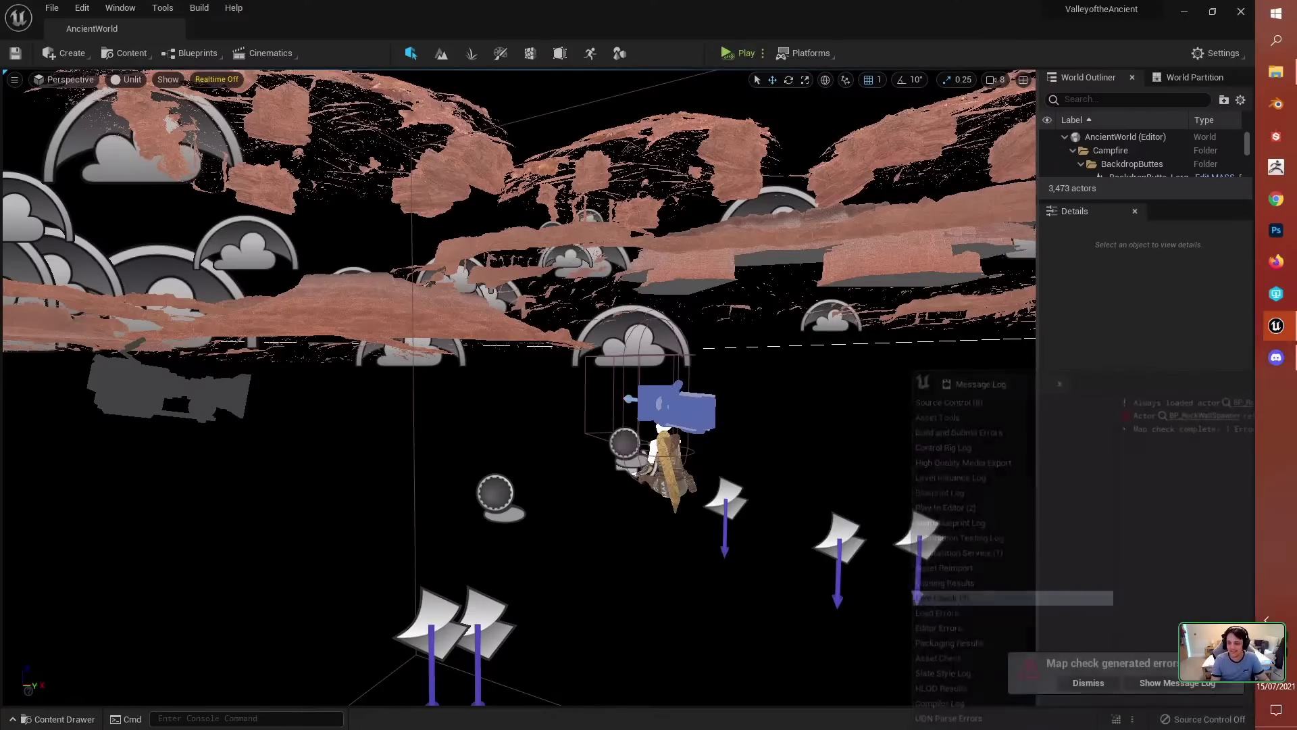
Step: Set the AncientWorld viewport's view mode to Lit
right_click_drag(675, 392, 885, 435)
key("w")
left_click(126, 79)
left_click(145, 113)
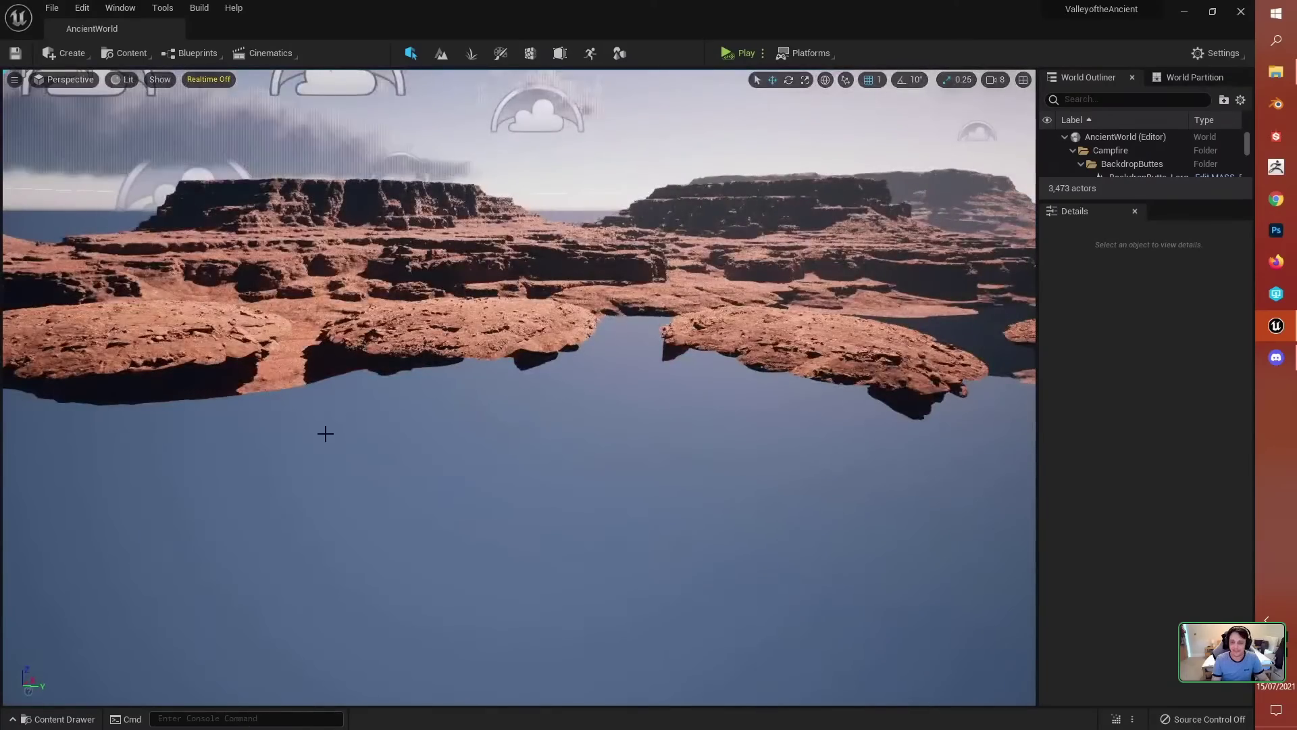
Step: Select the MASS_Cliff_L_04_BP14 packed cliff at the edge of the rocky valley floor
mouse_move(325, 429)
right_mouse_down()
mouse_move(351, 435)
mouse_move(351, 456)
mouse_move(323, 447)
right_mouse_up()
key("w")
key("w")
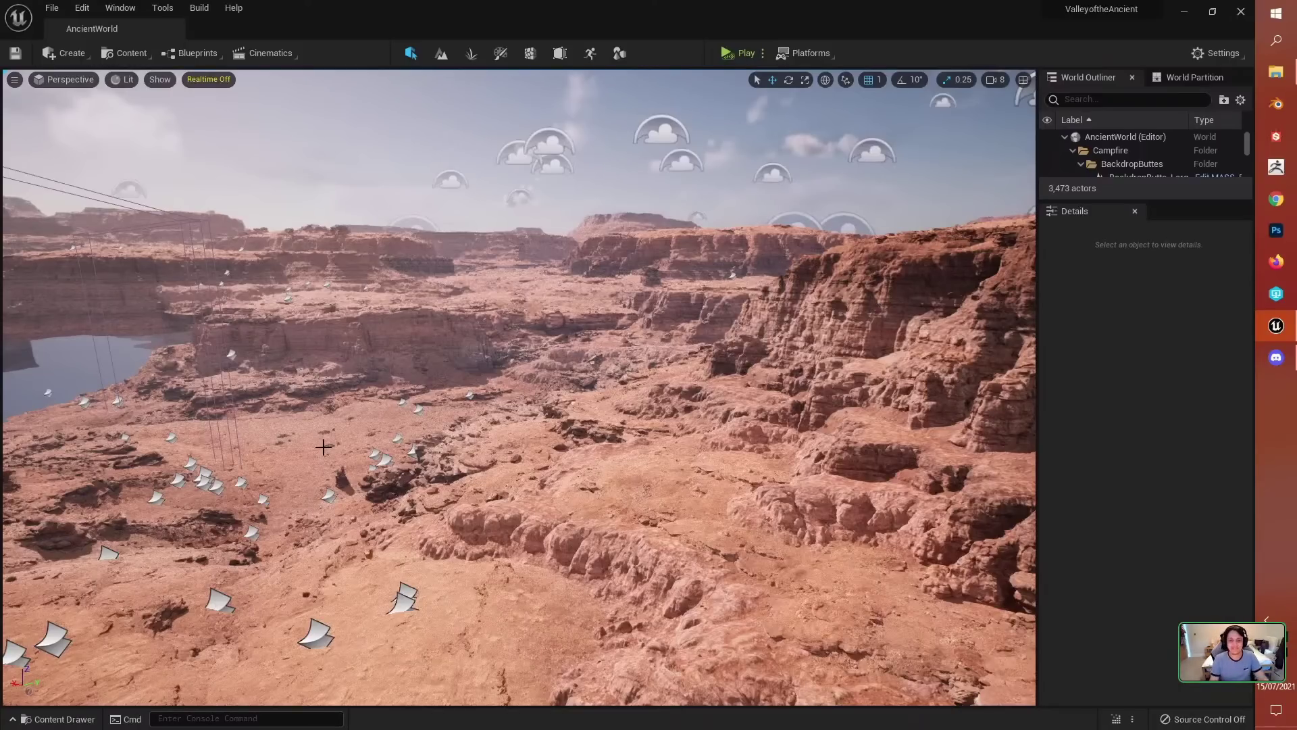
mouse_move(424, 393)
right_mouse_down()
mouse_move(444, 408)
mouse_move(424, 395)
right_mouse_up()
key("w")
left_click(507, 514)
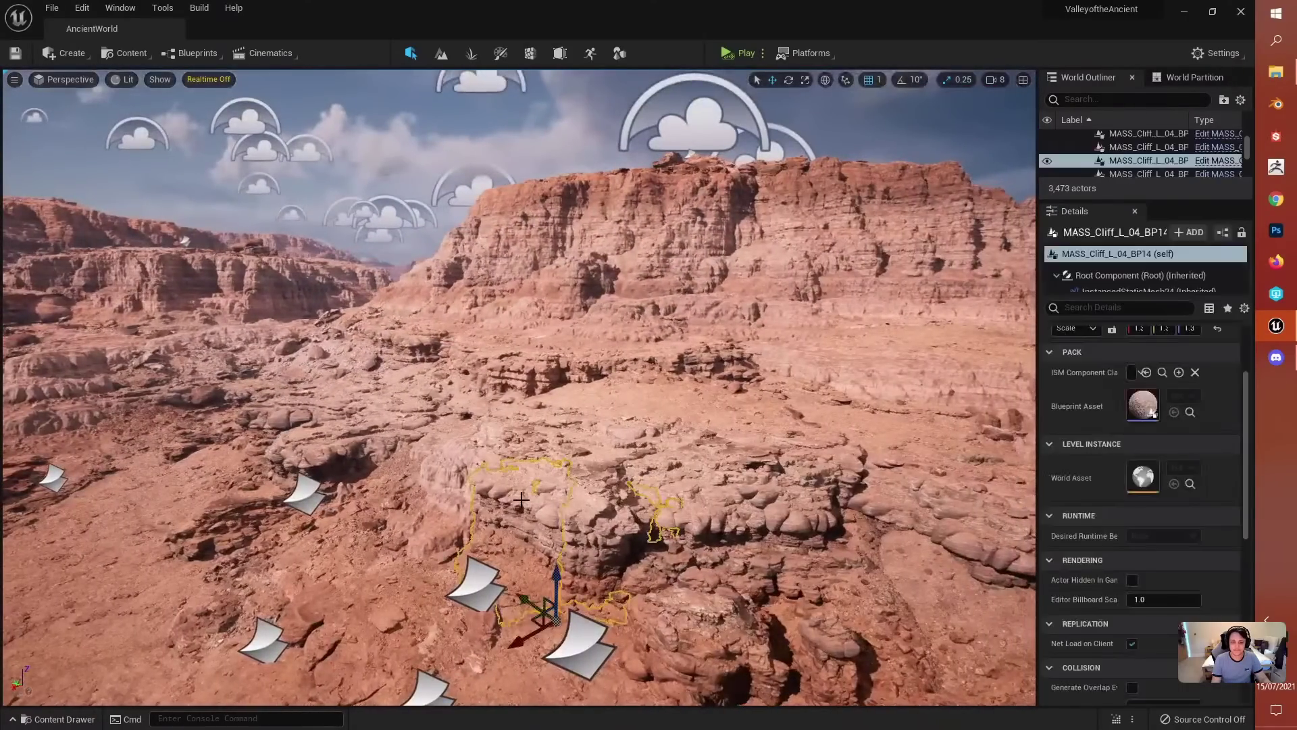
right_click_drag(507, 513, 495, 503)
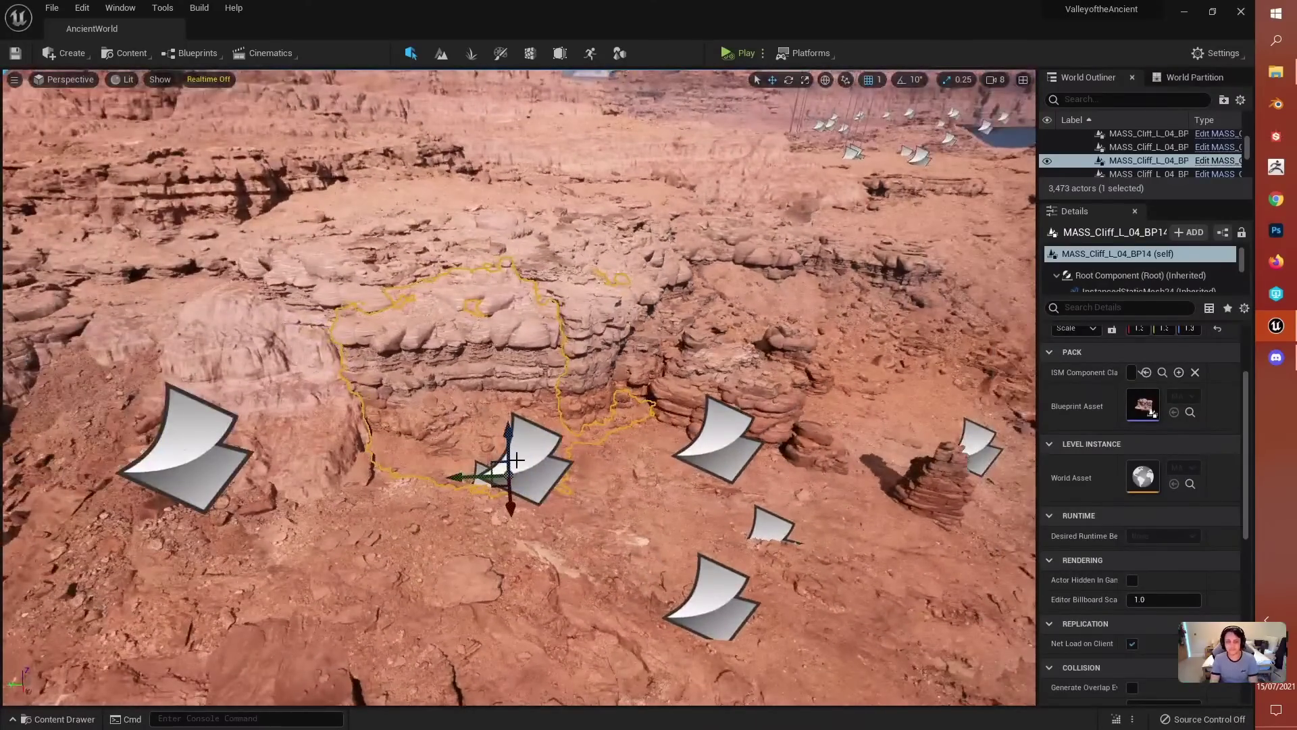
Step: Break the MASS_Cliff_L_04_BP14 level instance into its individual meshes with Levels set to 1
right_click(508, 332)
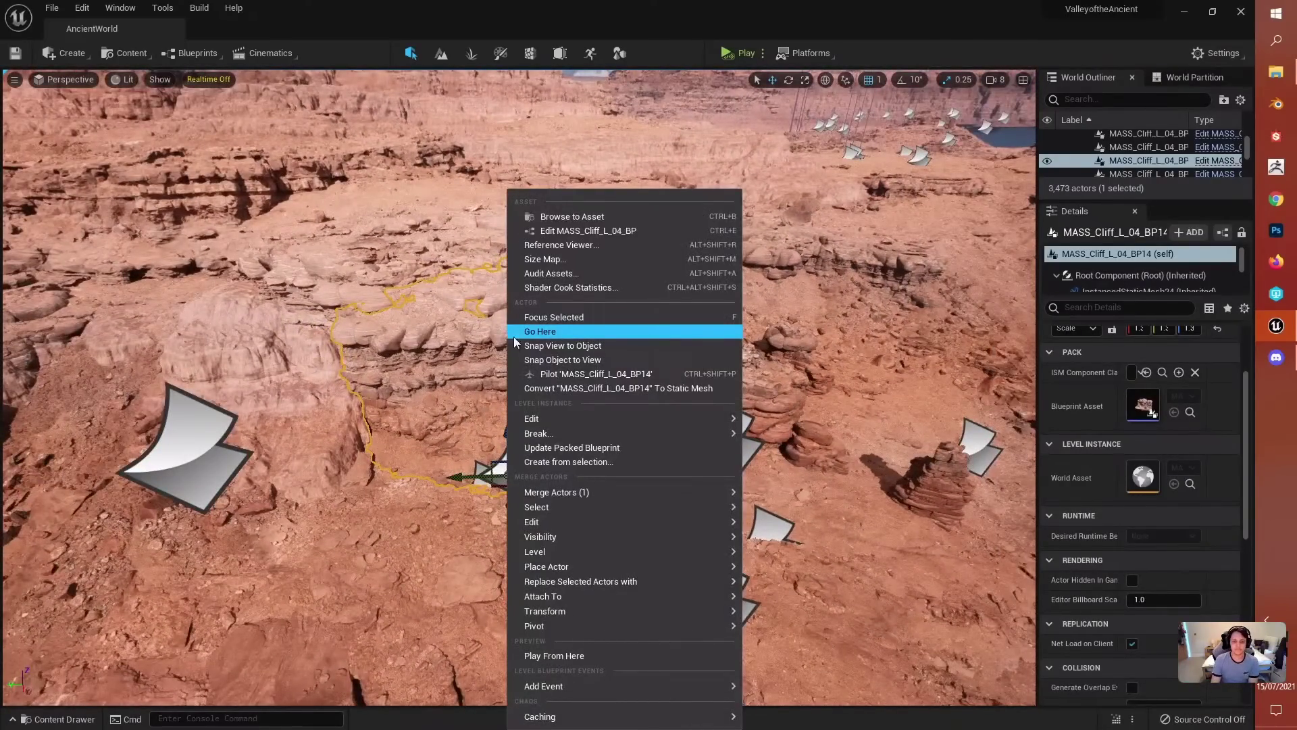
mouse_move(582, 433)
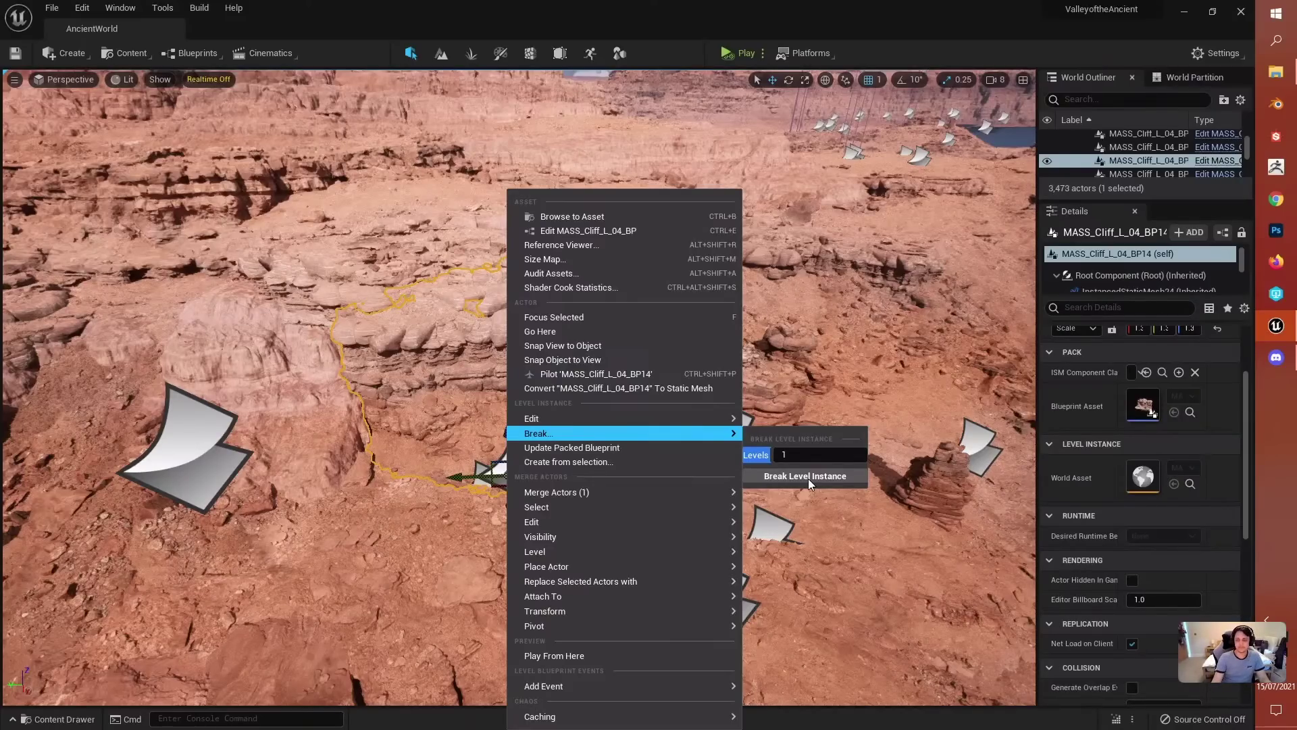
left_click(805, 476)
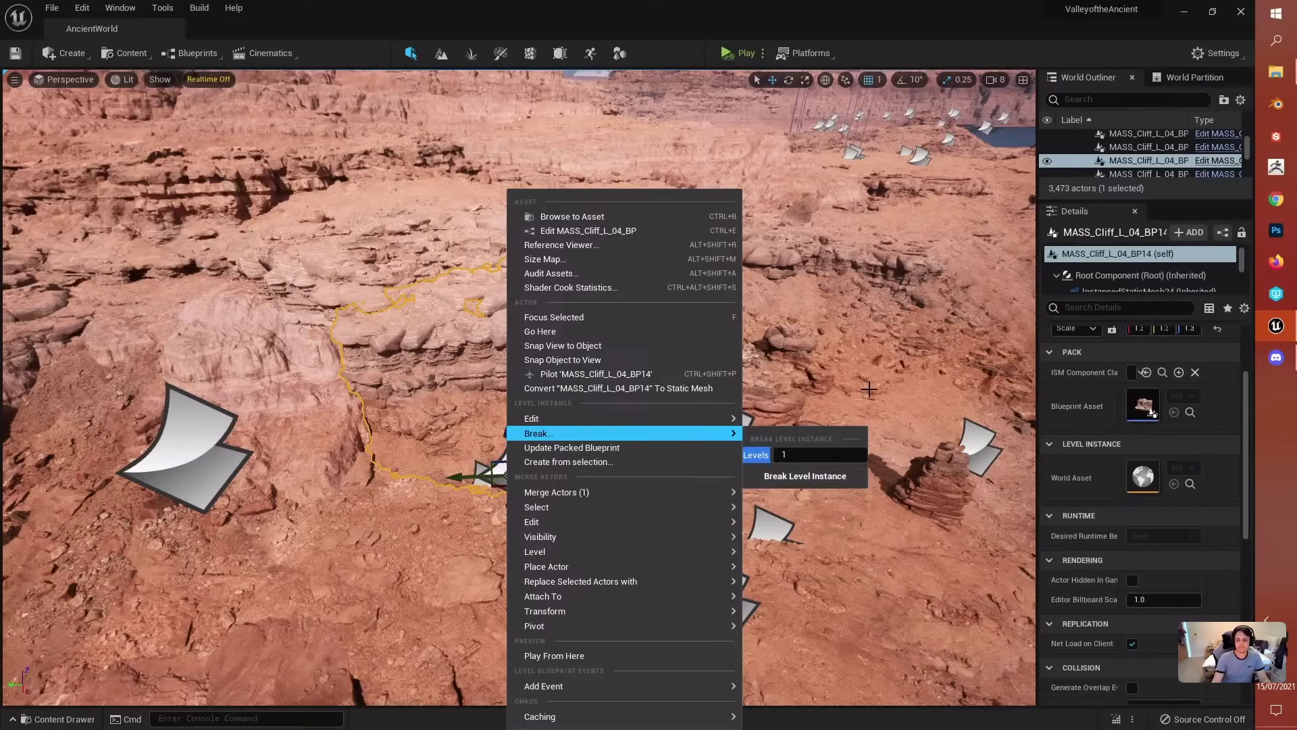
key("f")
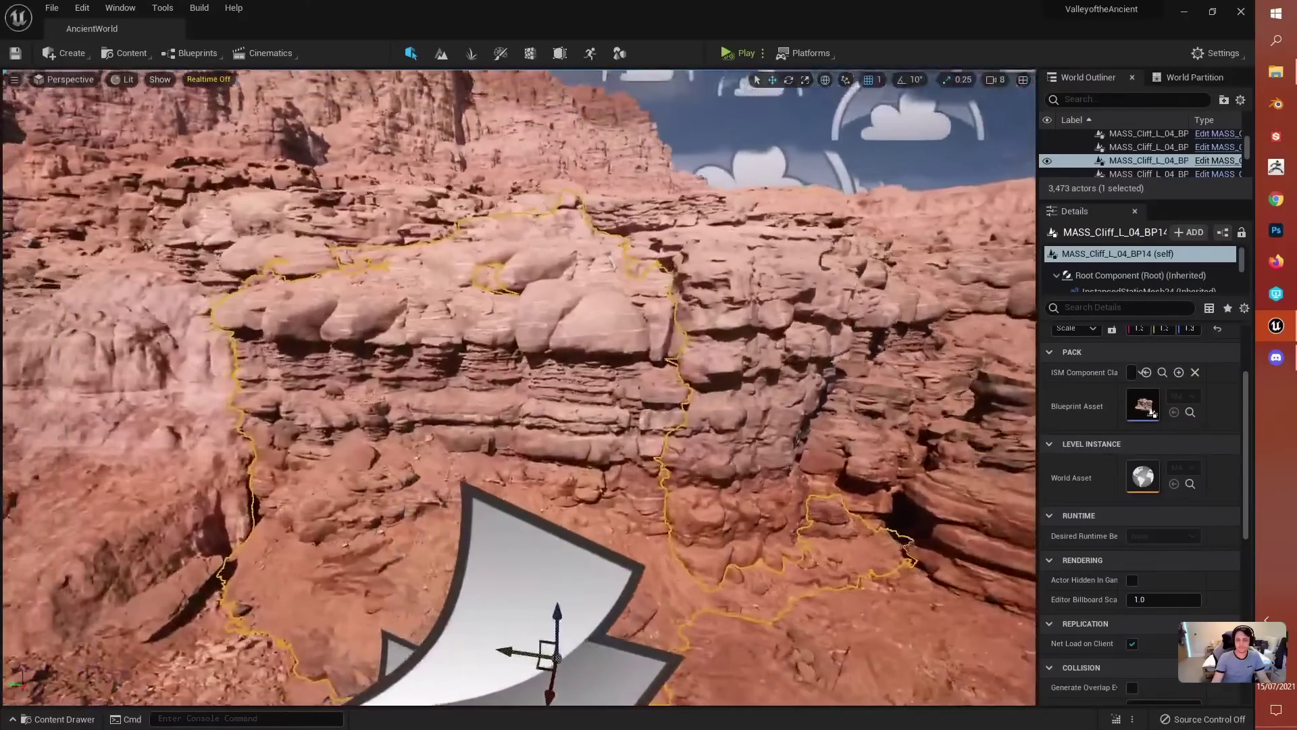
right_click(607, 316)
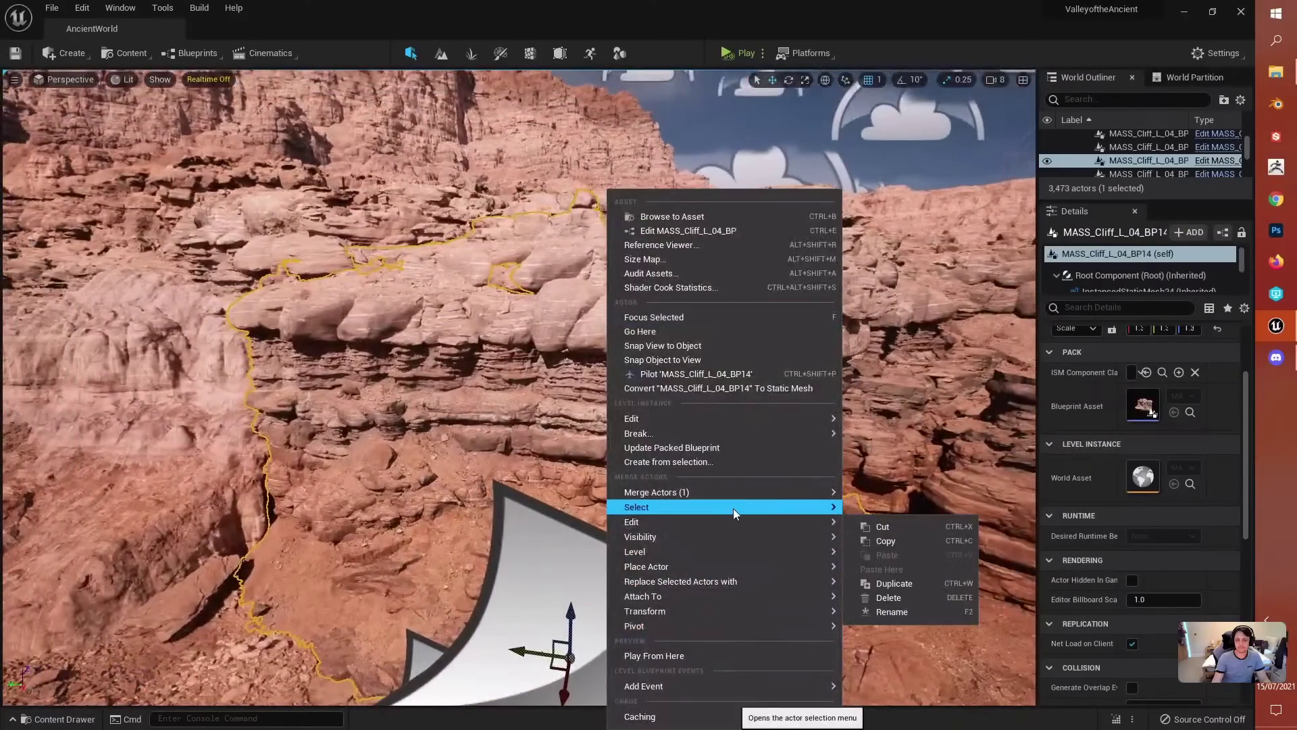
right_click(675, 403)
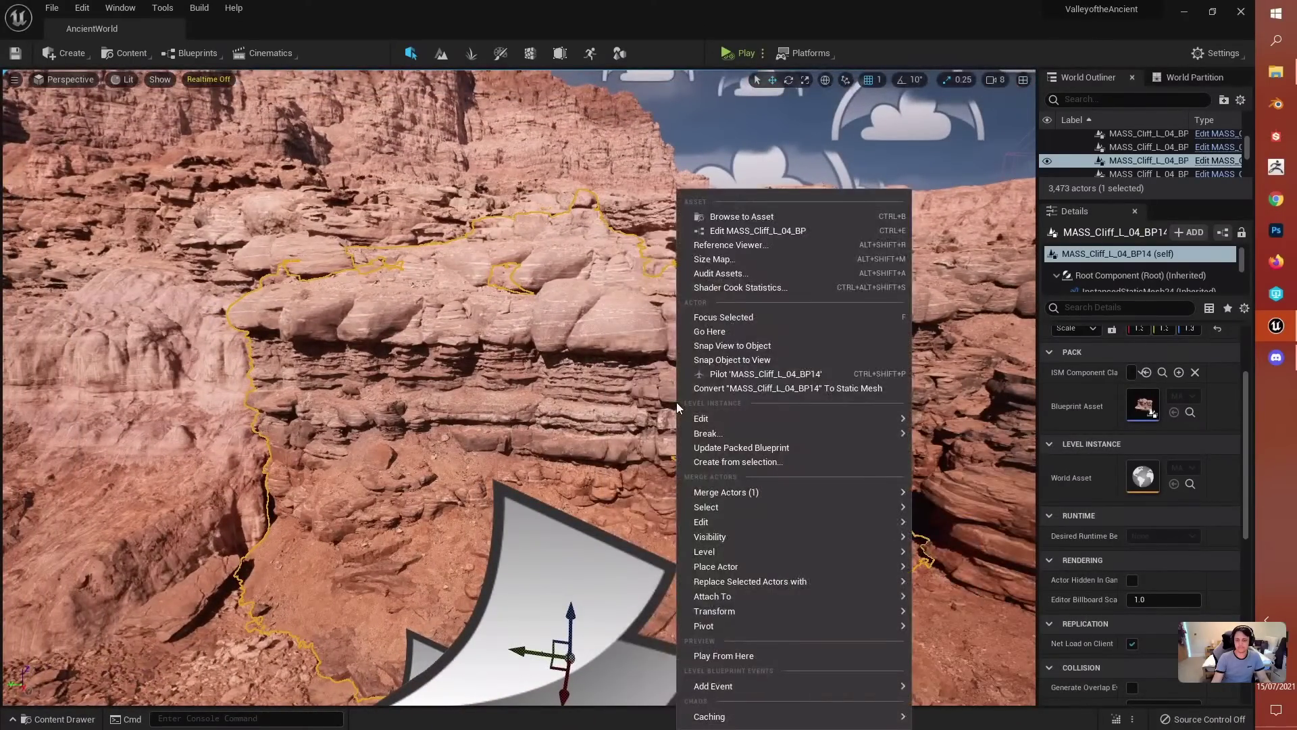
mouse_move(899, 433)
left_click(983, 473)
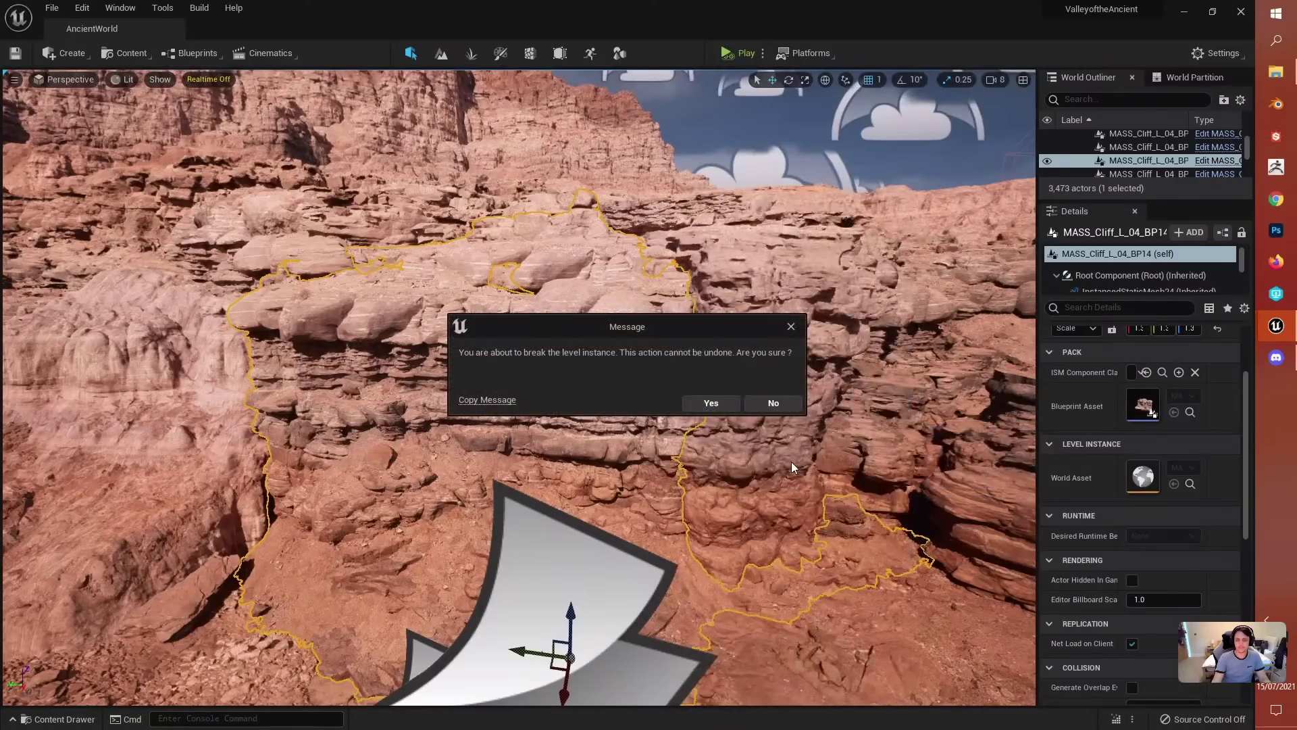
left_click(703, 404)
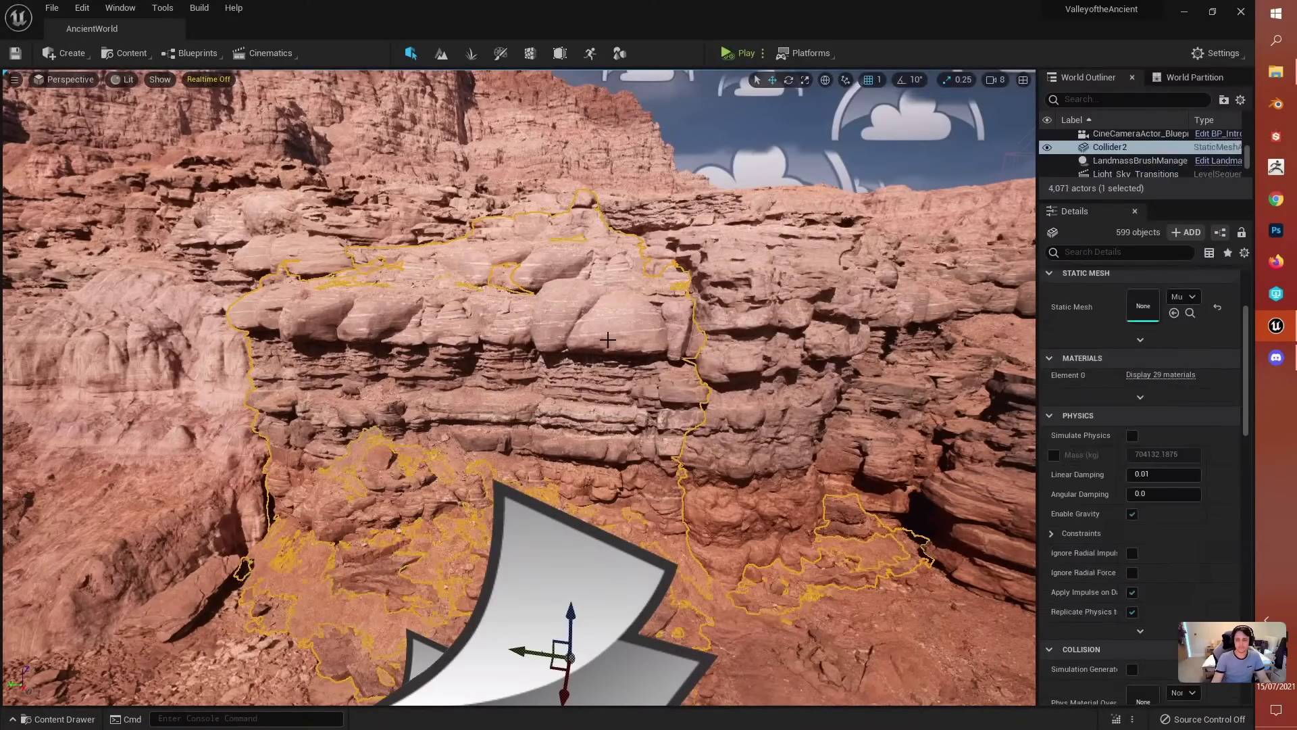
Step: Pull individual rock meshes, including SM_umdrfdxga_High3, out of the broken cliff and lift them above it
left_click(466, 338)
mouse_move(653, 224)
right_mouse_down()
mouse_move(666, 218)
mouse_move(652, 223)
right_mouse_up()
left_click_drag(465, 455, 45, 309)
left_click(403, 432)
right_click_drag(414, 432, 378, 451)
left_click(639, 287)
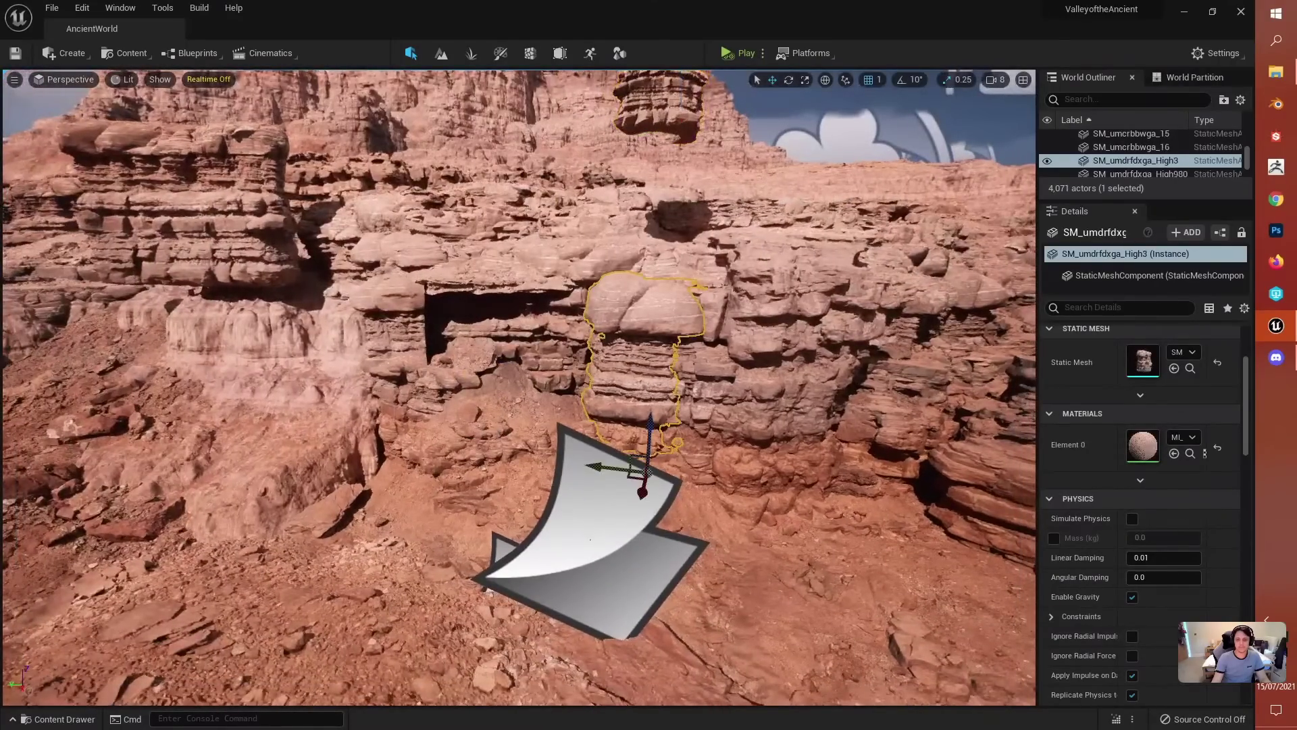
left_click_drag(636, 466, 451, 116)
right_click_drag(451, 116, 487, 81)
Step: Try raising the SM_umdrfdxga_High991 rock mesh out of the cliff face, and undo the move
left_click(500, 459)
left_click_drag(503, 459, 498, 181)
key("ctrl+z")
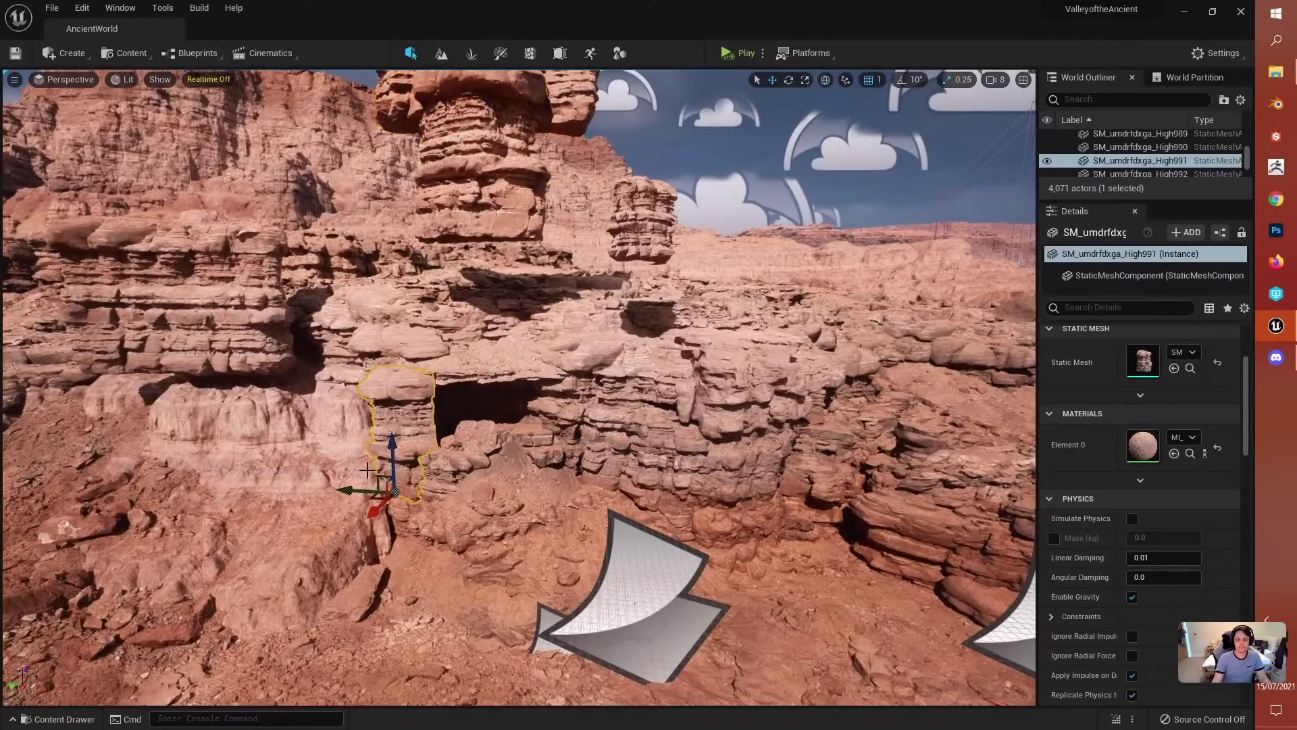
Step: Pull the SM_umcjabuva_210 and SM_uk5pebv_202 rock meshes out of the broken cliff and lift them above it
left_click(293, 140)
left_click(509, 363)
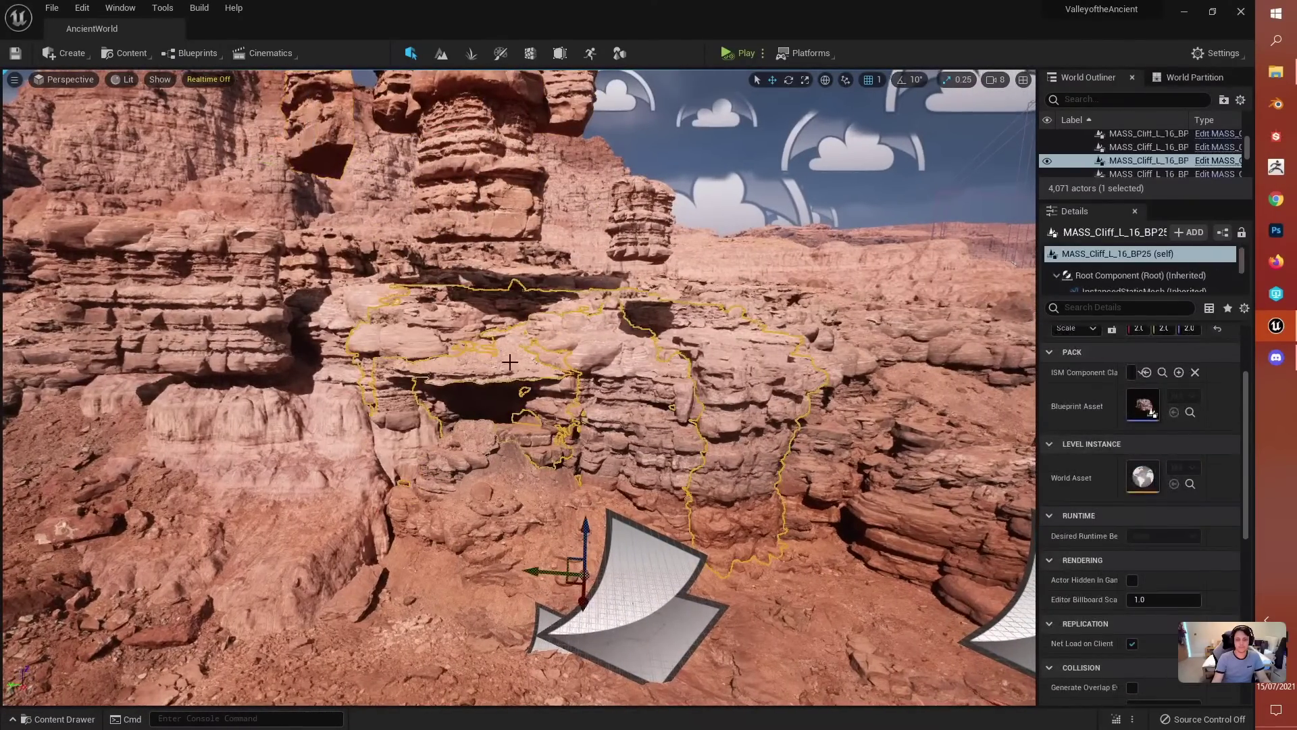
left_click(475, 447)
left_click_drag(448, 337, 366, 167)
left_click(492, 380)
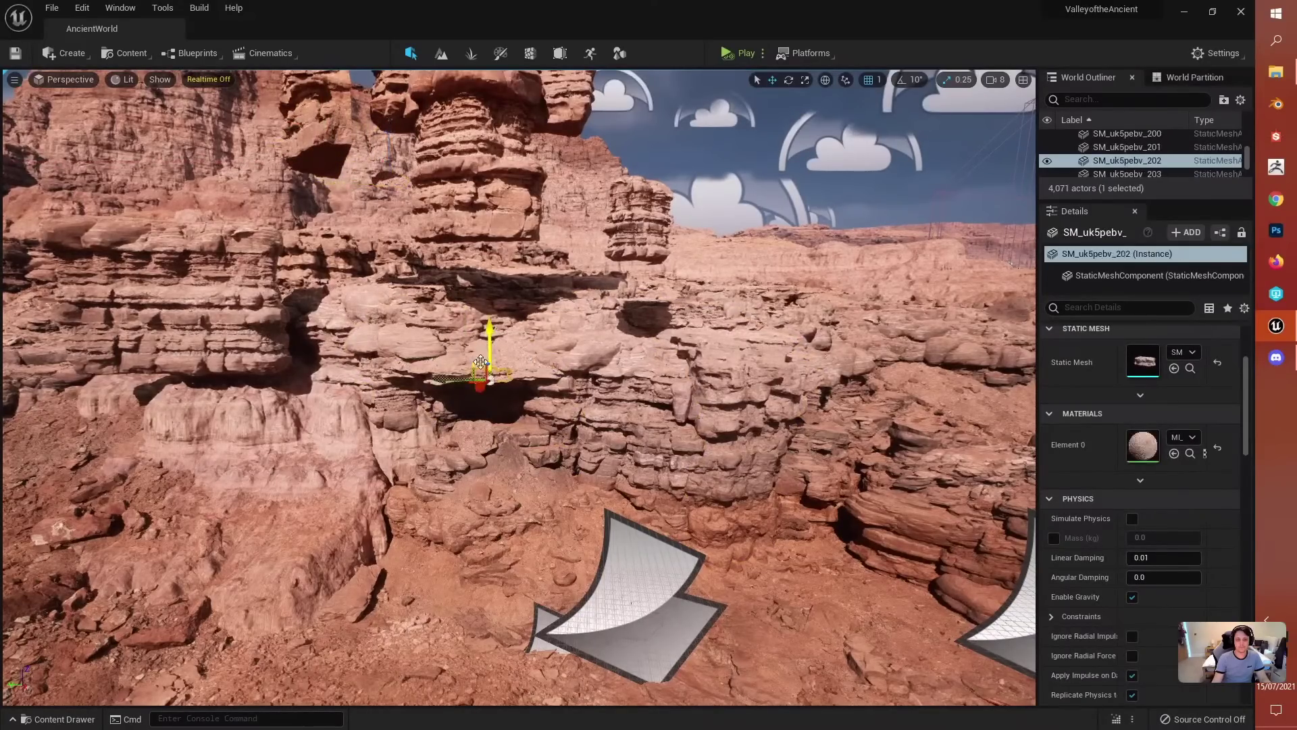
left_click_drag(491, 329, 585, 133)
Step: Lift the SM_uk4qed3_281 and SM_uk5pebv_199 rock meshes out of the cliff ledge
left_click(472, 345)
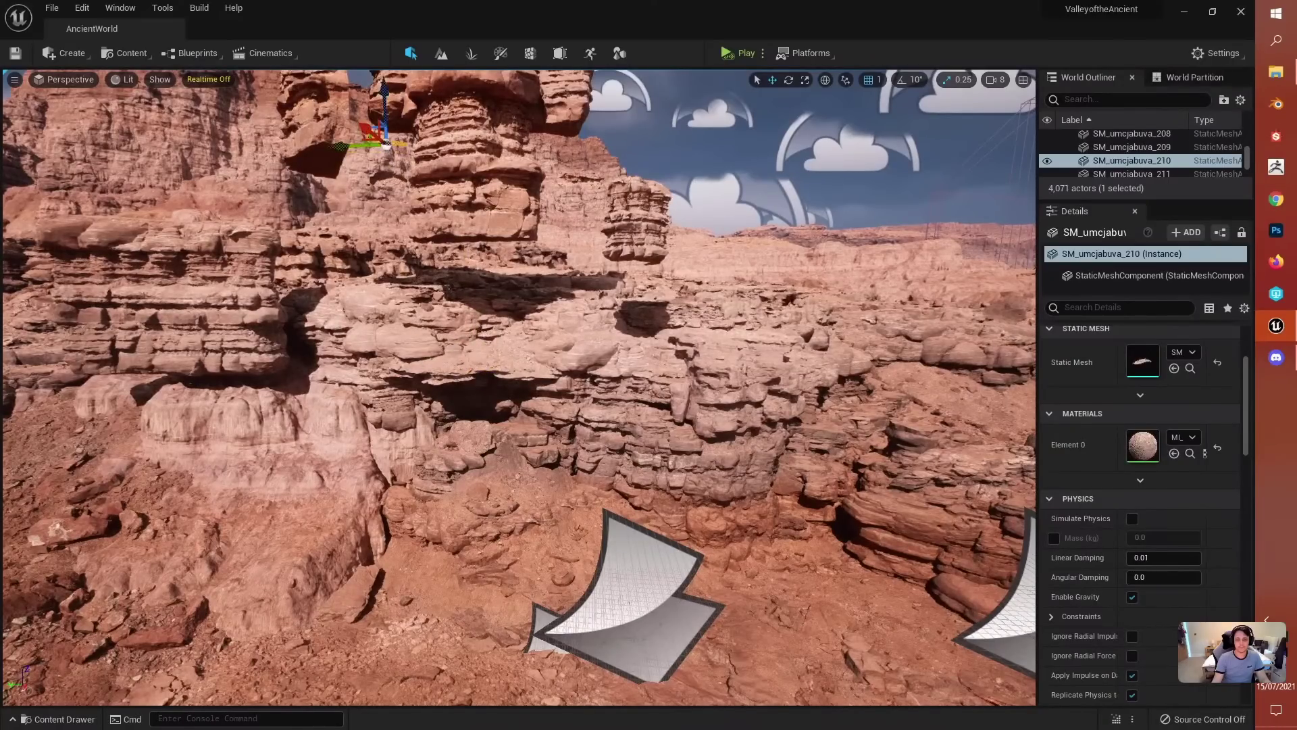
left_click(463, 328)
left_click_drag(467, 350, 594, 177)
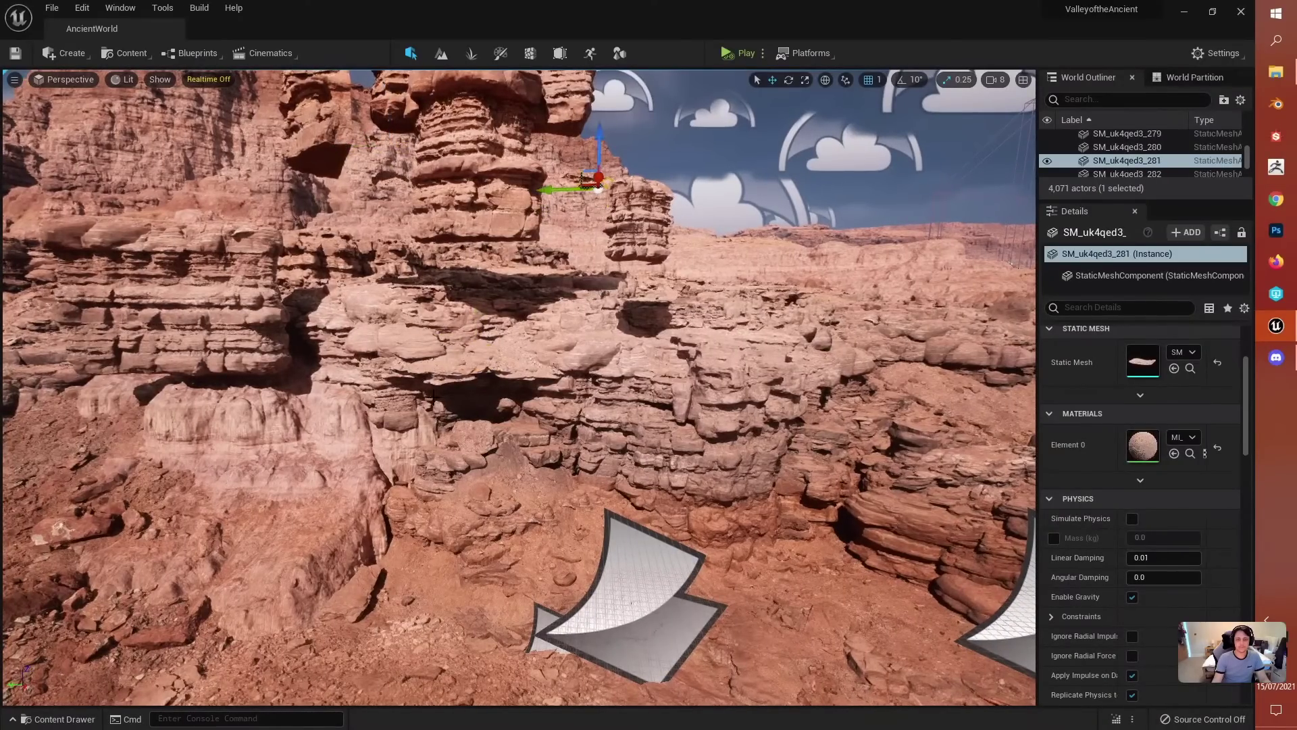
left_click(445, 365)
left_click_drag(438, 362, 370, 124)
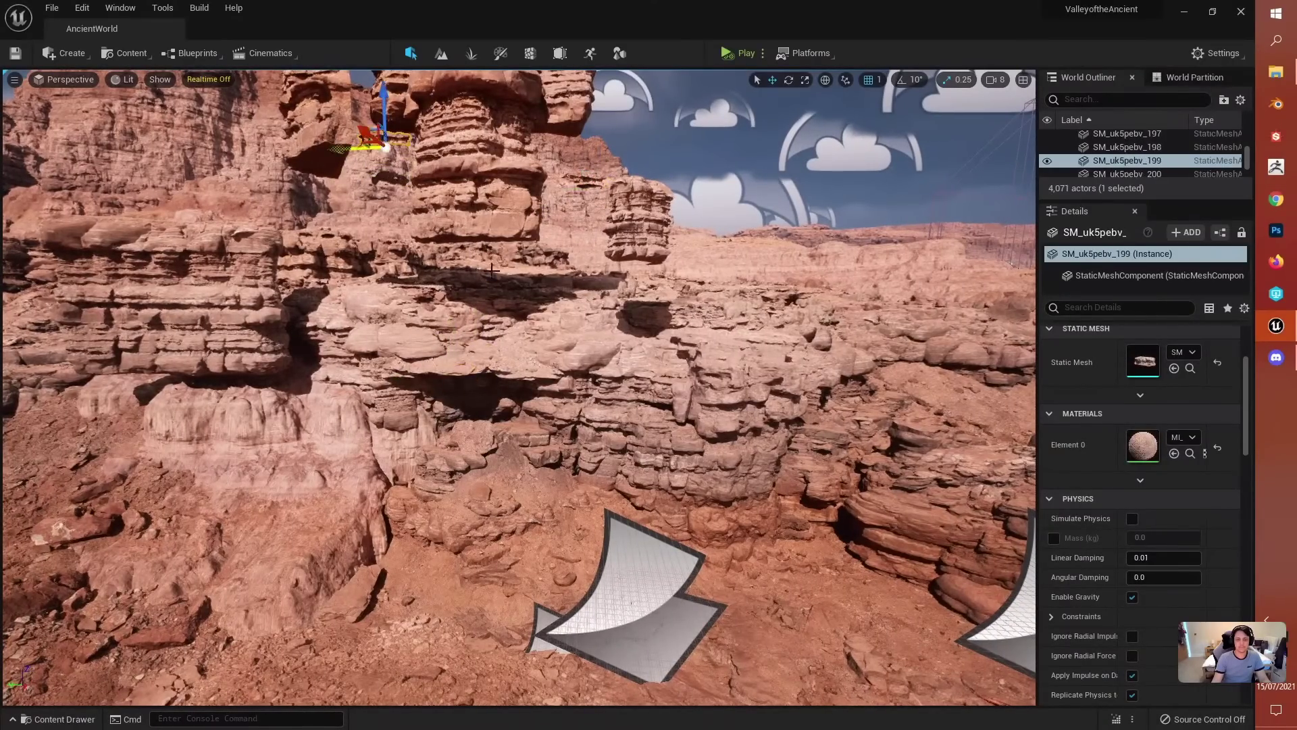
Step: Examine the lifted rock meshes from close up and from a distance to see how they form the cliff
key("w")
right_click_drag(370, 124, 946, 358)
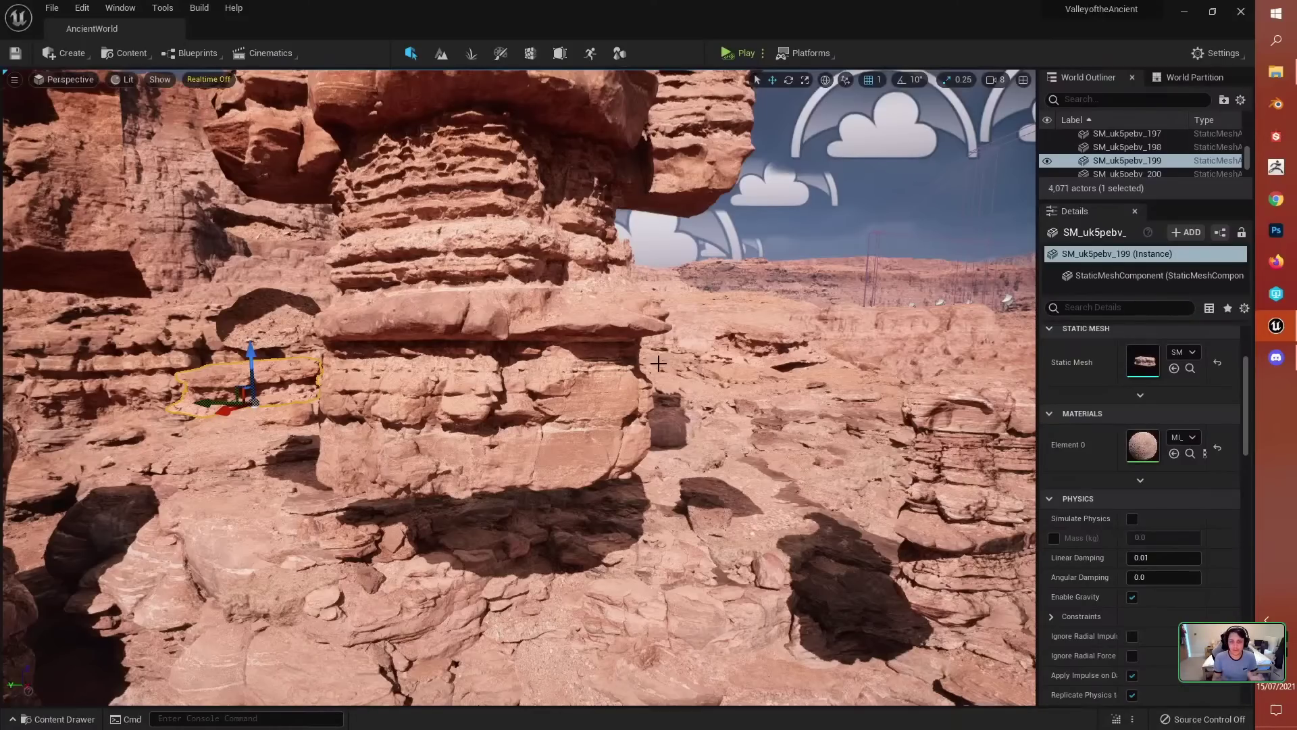
key("s")
right_click_drag(436, 342, 436, 342)
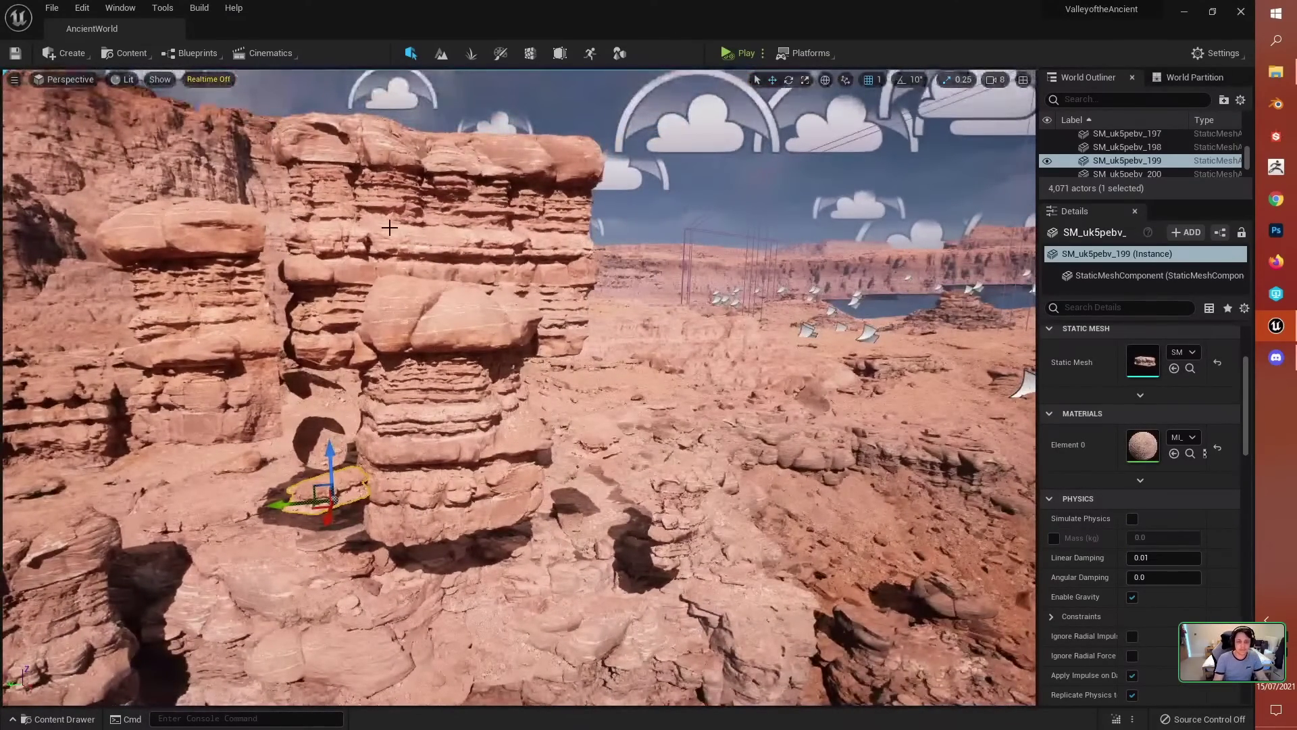
key("w")
right_click_drag(389, 228, 392, 228)
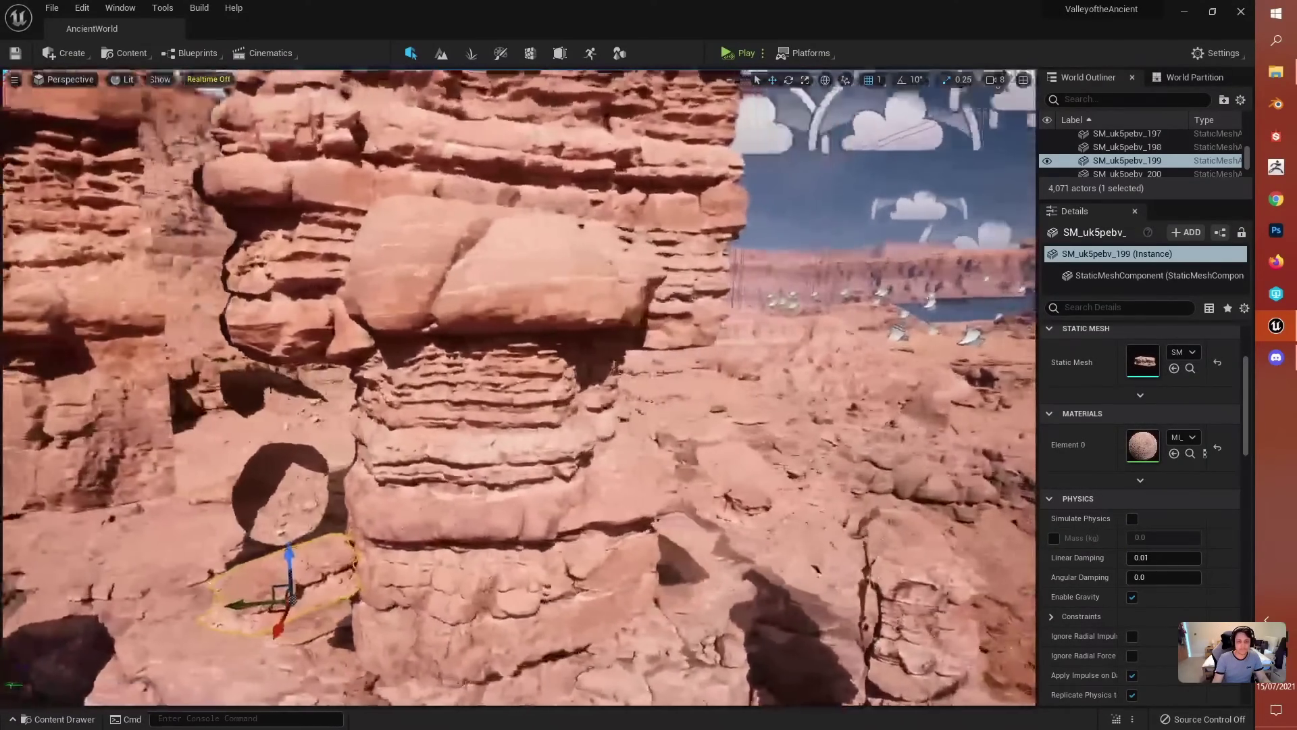
left_click(270, 378)
key("s")
right_click_drag(271, 378, 324, 365)
left_click(593, 313)
key("s")
right_click_drag(593, 312, 593, 313)
Step: Lift more rock meshes, including SM_uk4rabe_784 and SM_uk4rabe_816, off the ledge above the cliff opening
left_click_drag(552, 546, 831, 322)
key("s")
right_click_drag(830, 322, 845, 405)
left_click(503, 485)
right_click_drag(503, 484, 506, 477)
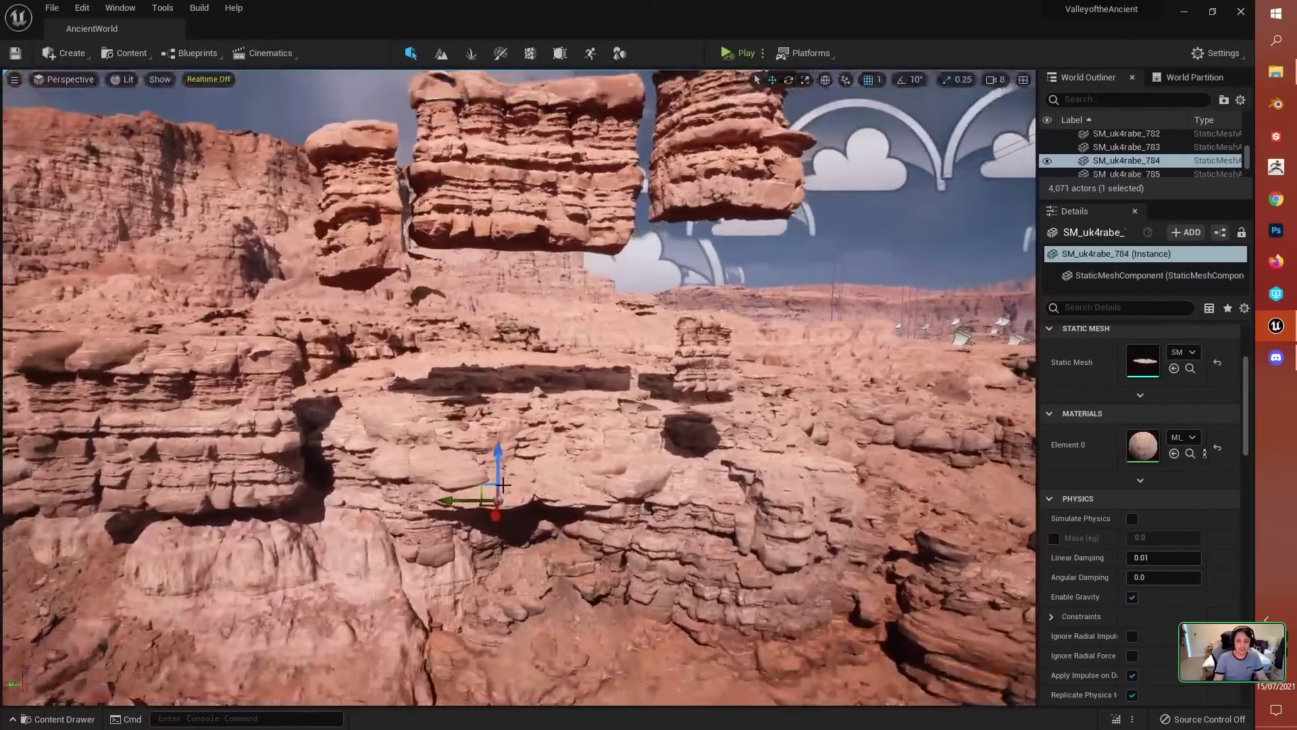
left_click_drag(498, 482, 497, 479)
left_click(497, 438)
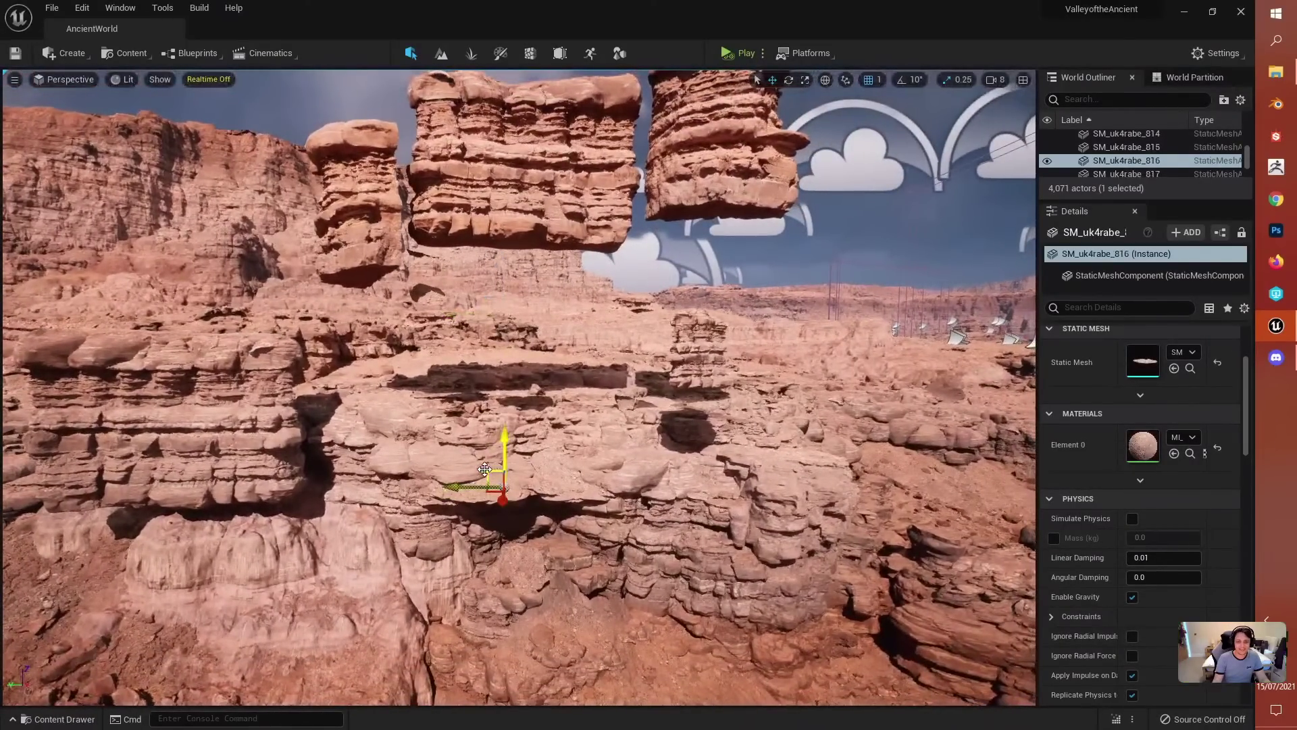
left_click(581, 271)
left_click(512, 485)
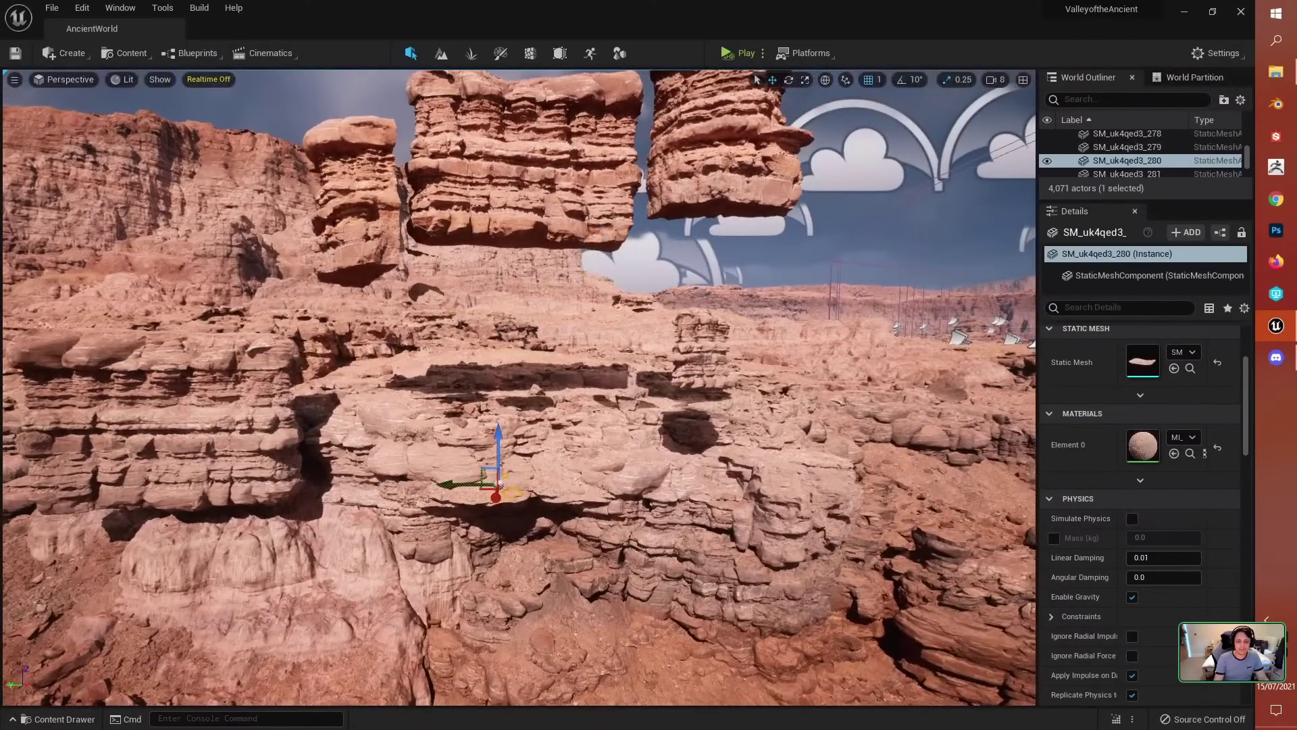
Step: Lift the SM_umcjabuva_251 and SM_umcjabuva_209 rubble meshes off the cliff ledge into the air
key("w")
right_click_drag(512, 484, 516, 574)
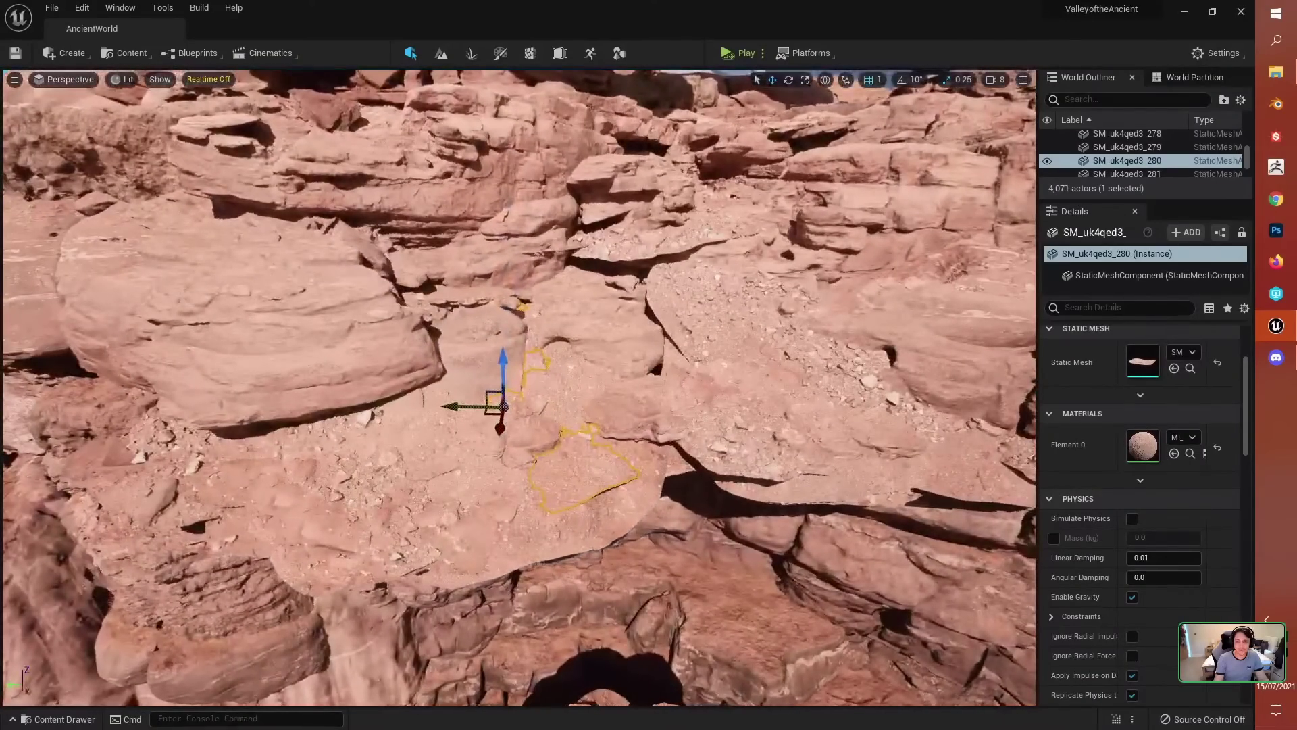
left_click(675, 436)
right_click_drag(675, 436, 703, 435)
key("d")
left_click(468, 248)
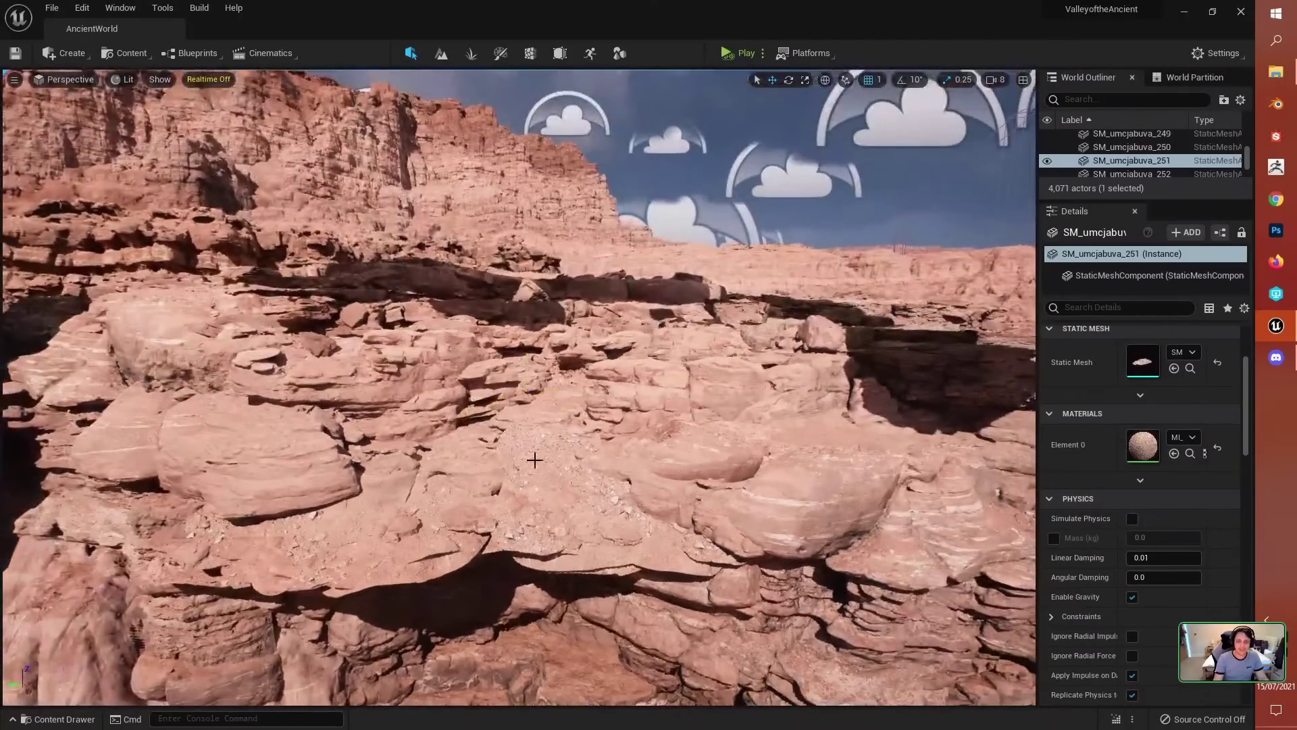
left_click_drag(560, 481, 553, 403)
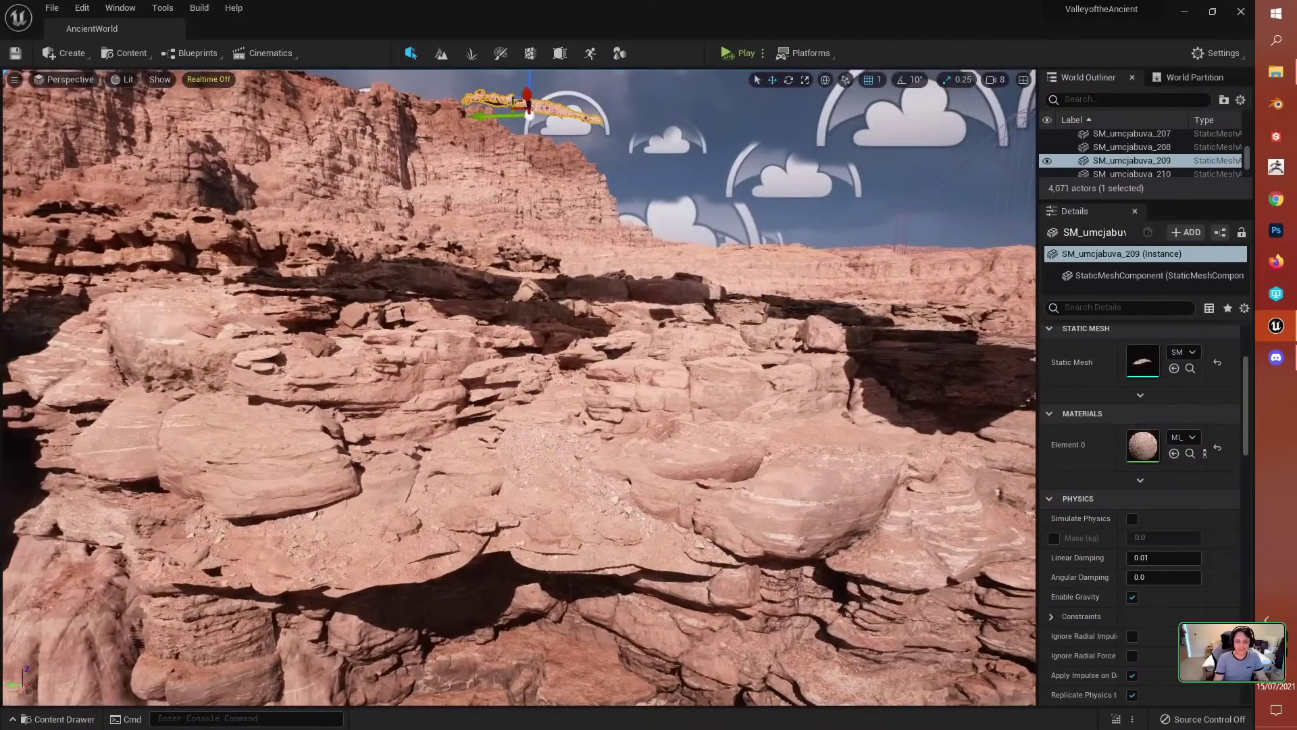
Step: Raise the SM_uk4rabe_788, SM_uk4qed3_284 and SM_uk4qed3_280 rock slabs above the cliff ledge
left_click(509, 455)
left_click_drag(603, 490, 619, 139)
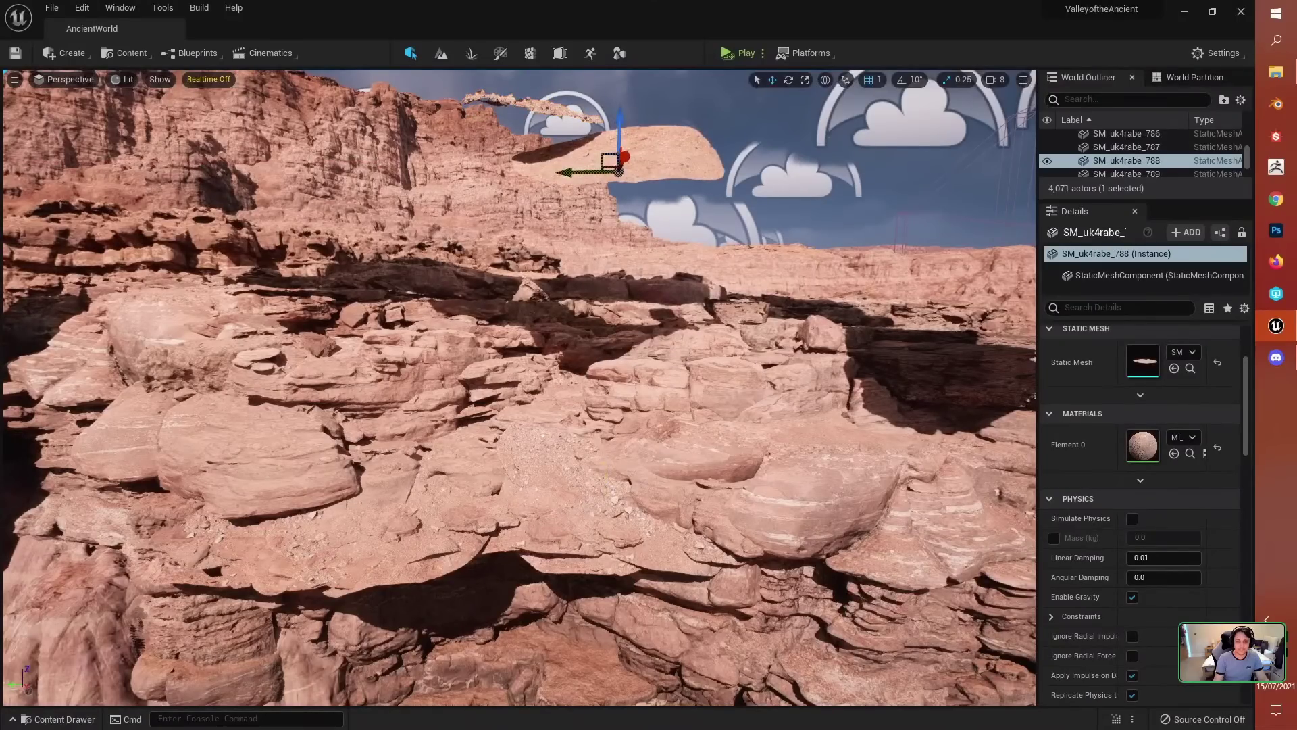
left_click(547, 476)
left_click_drag(559, 461, 464, 150)
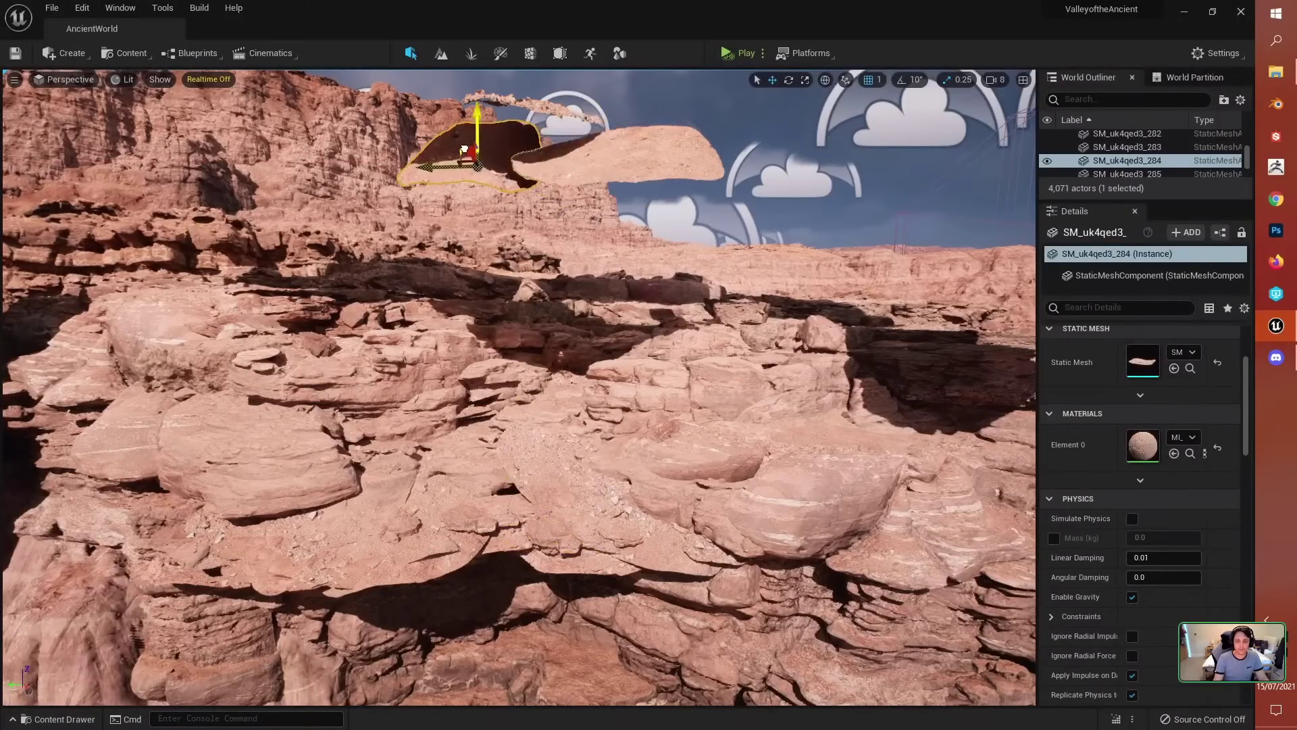
left_click(378, 531)
right_click_drag(378, 531, 374, 547)
left_click_drag(374, 547, 346, 103)
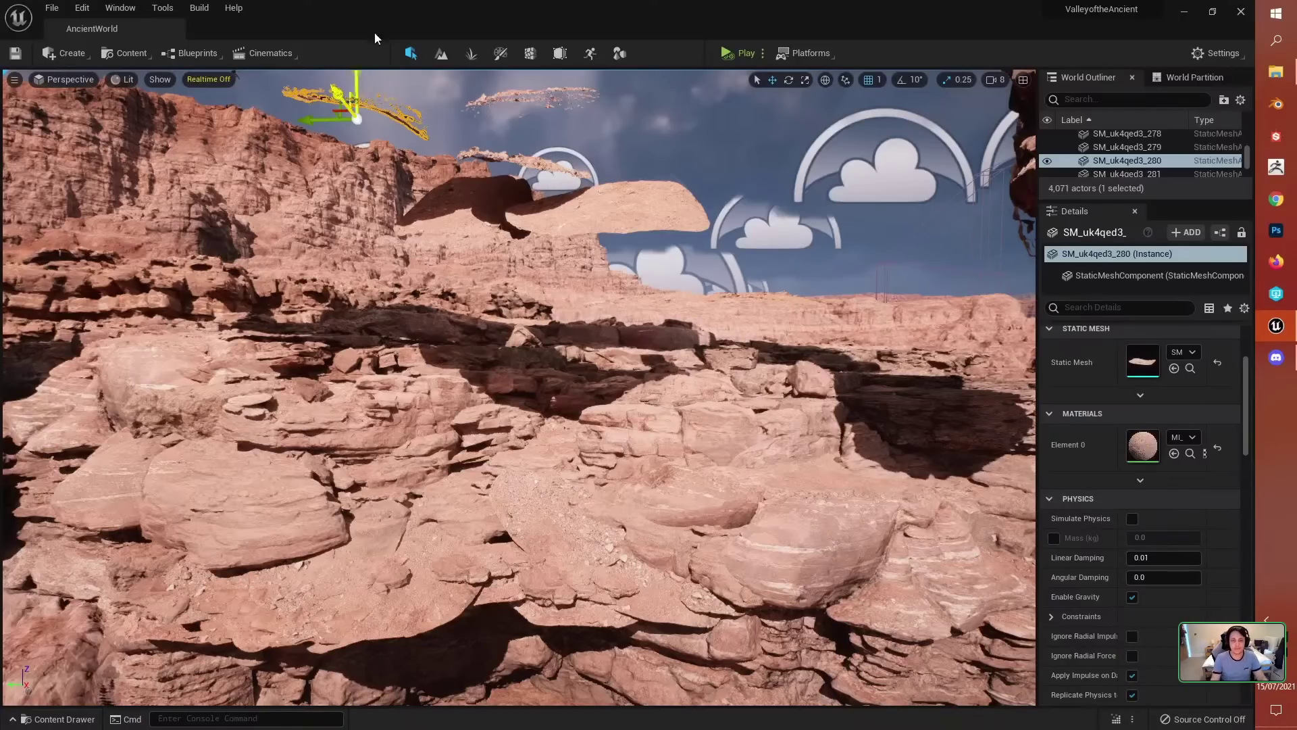
Step: Lift the SM_uk4rabe_786 rock mesh out of the cliff and above the ledge
key("s")
right_click_drag(419, 203, 413, 270)
key("w")
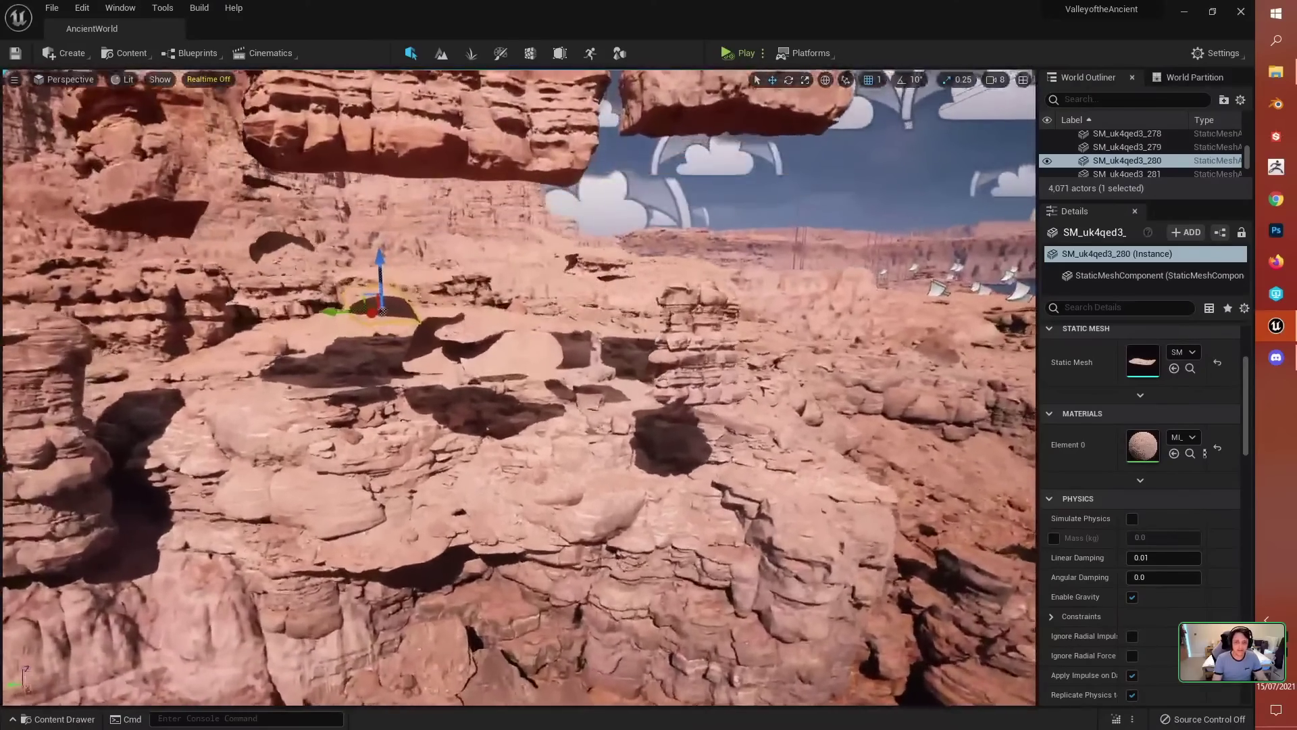
left_click(434, 520)
left_click_drag(404, 544, 484, 234)
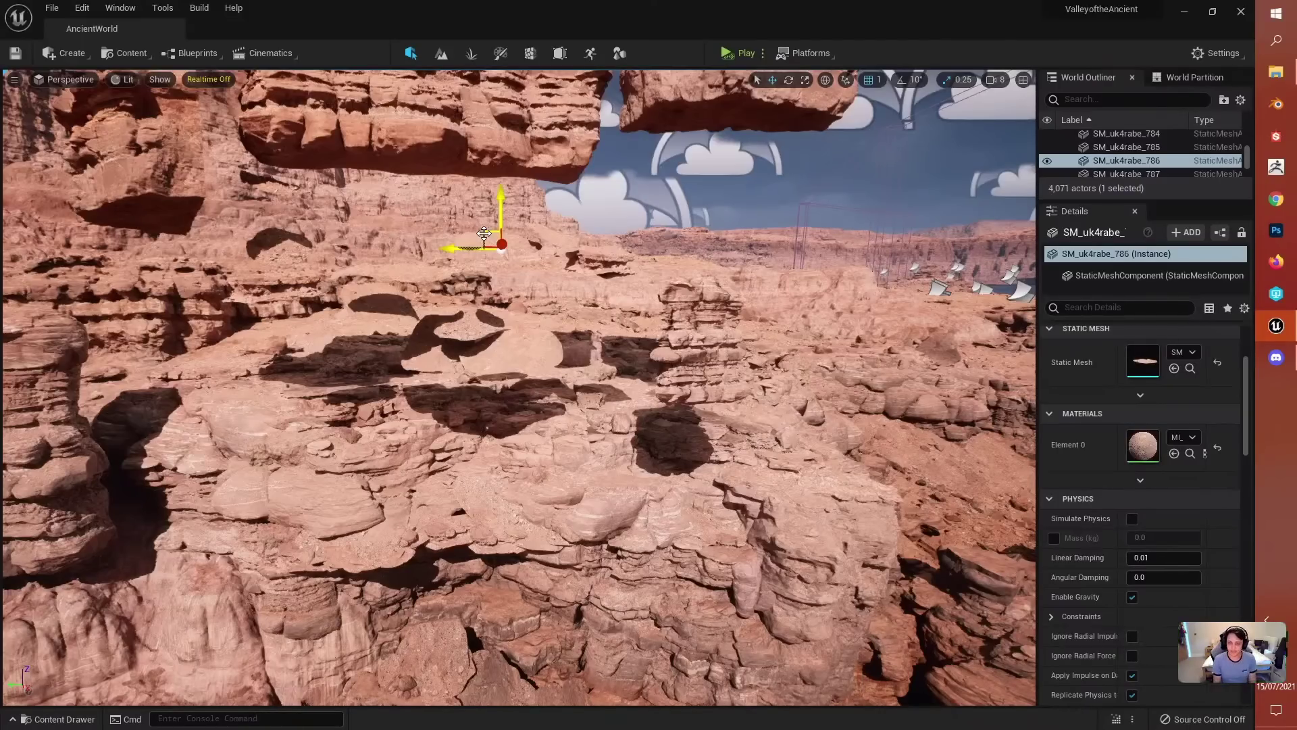
Step: View the whole valley from high above and inspect the map of its loaded World Partition region
right_click_drag(484, 233, 314, 230)
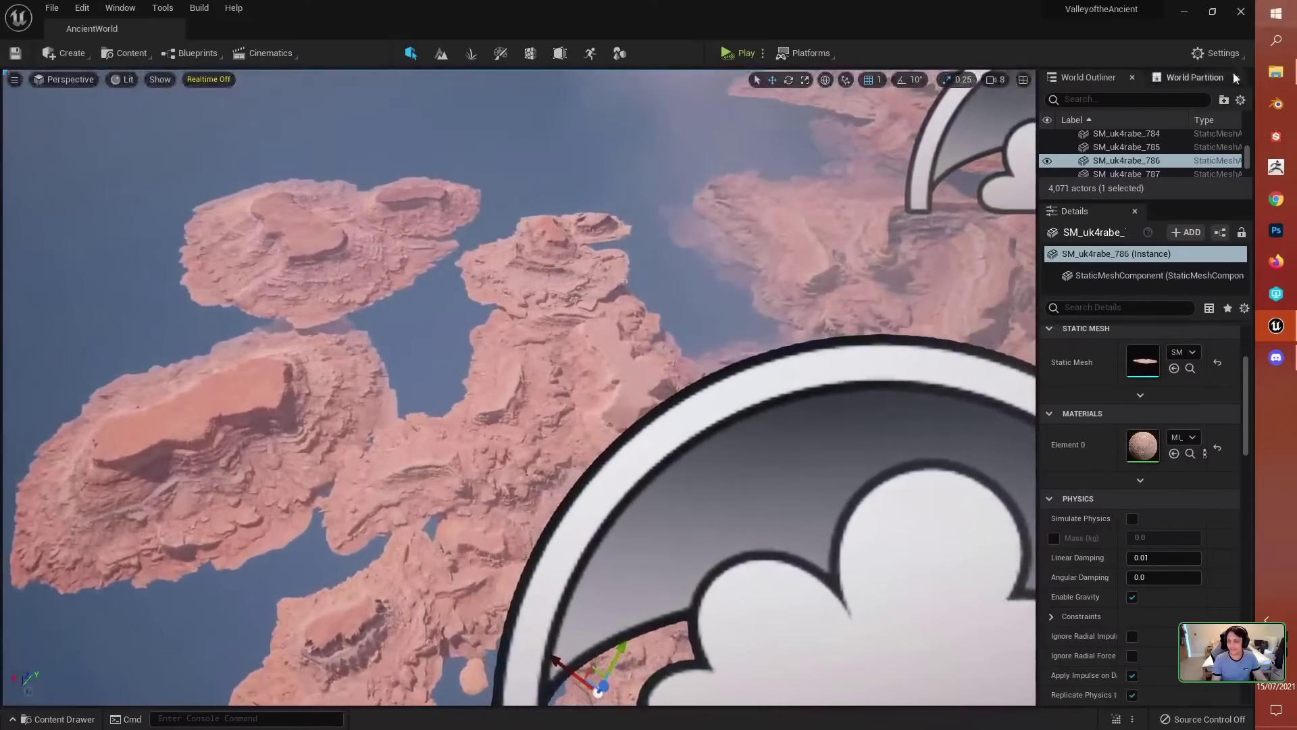
left_click(1194, 77)
scroll(1142, 142, "up", 5)
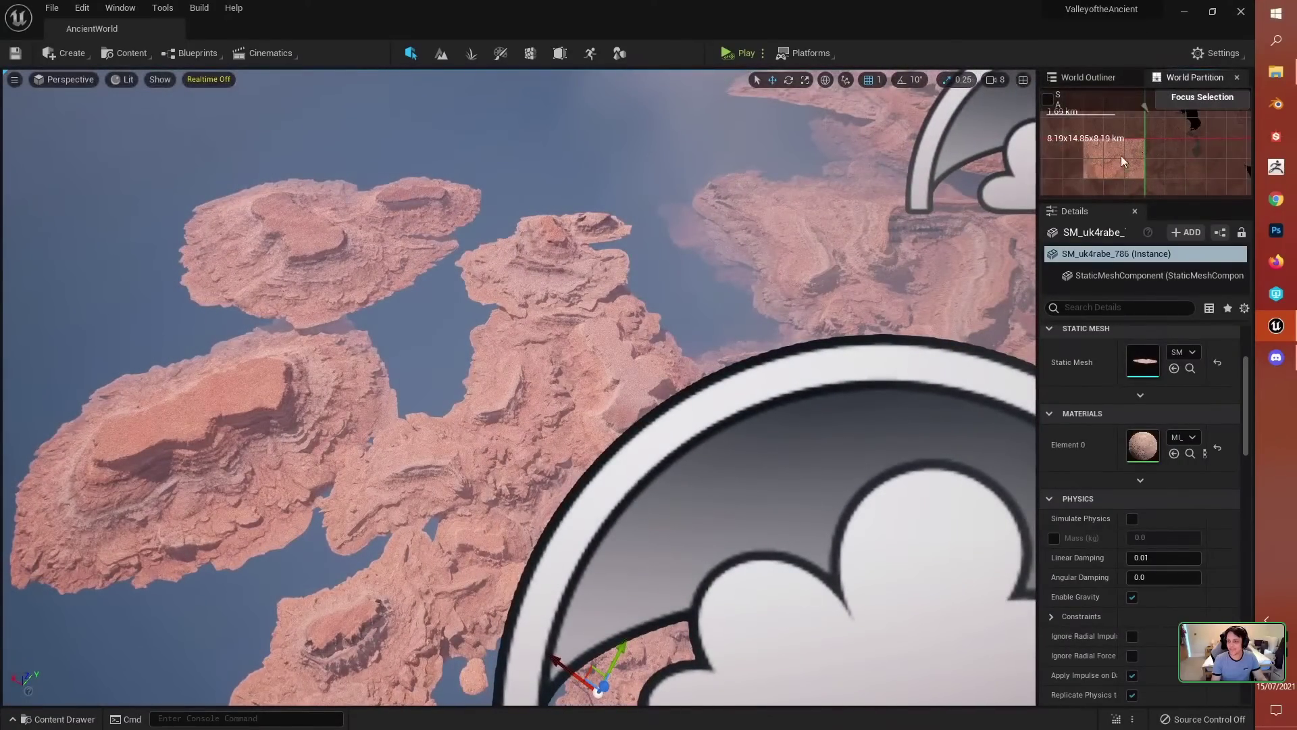
right_click_drag(557, 255, 574, 283)
Step: Enlarge the World Outliner and look through its list of static meshes and packed level actors
left_click(1086, 82)
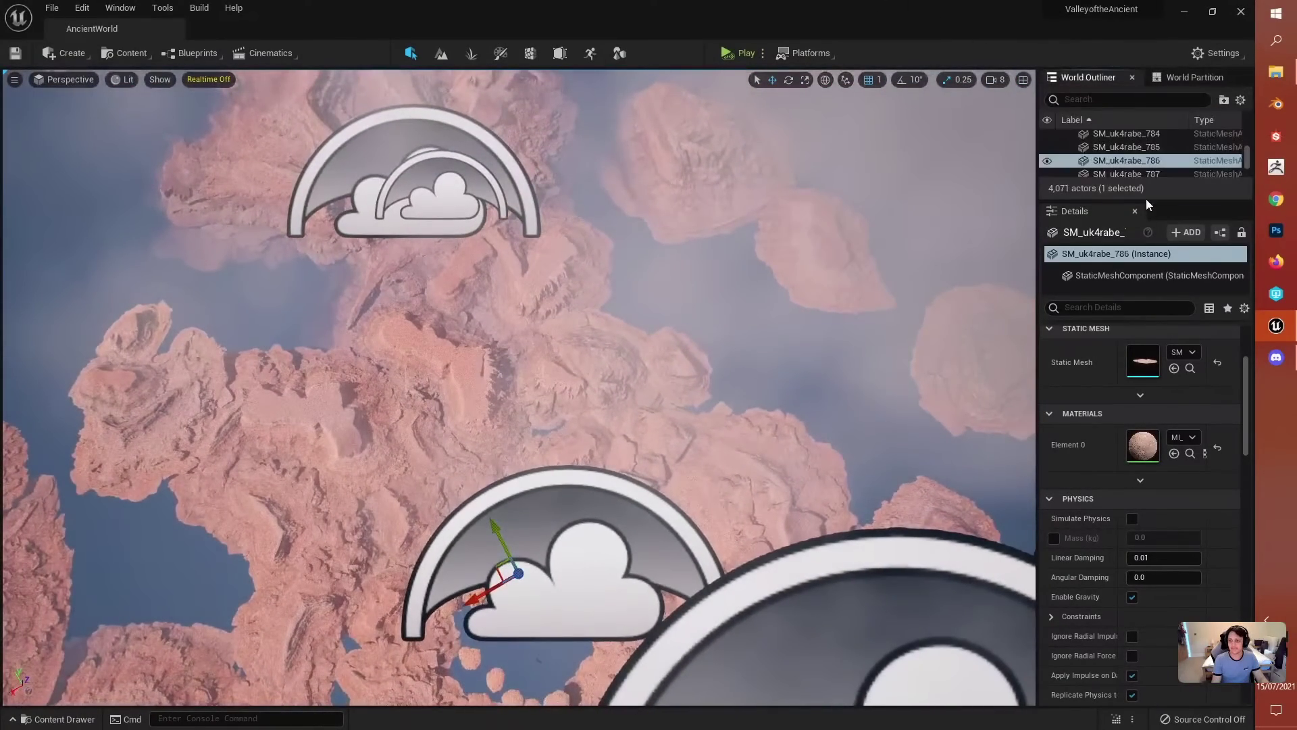
left_click_drag(1146, 200, 1149, 501)
scroll(1149, 319, "down", 10)
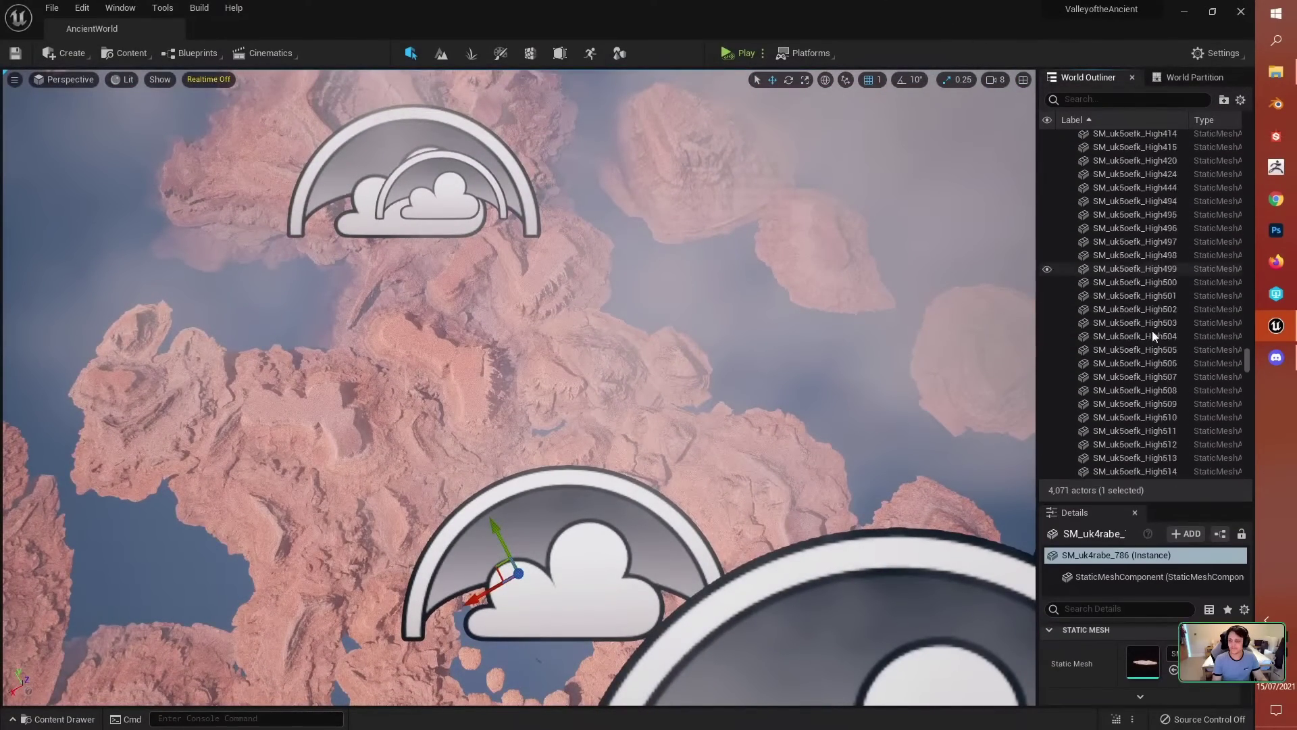
scroll(1152, 330, "down", 10)
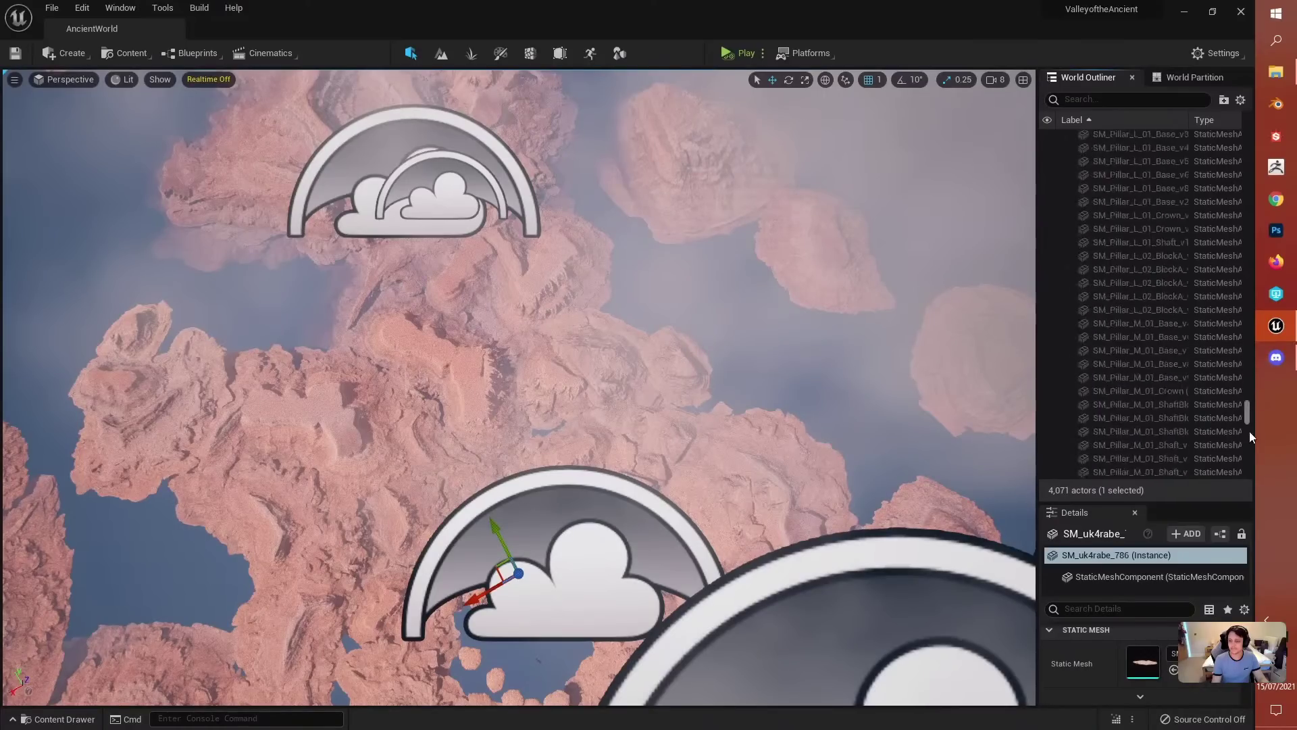
left_click_drag(1247, 413, 1243, 296)
Step: Return to the lifted SM_uk4rabe_786 mesh and examine the surrounding cliffs and rocks from several distances
key("w")
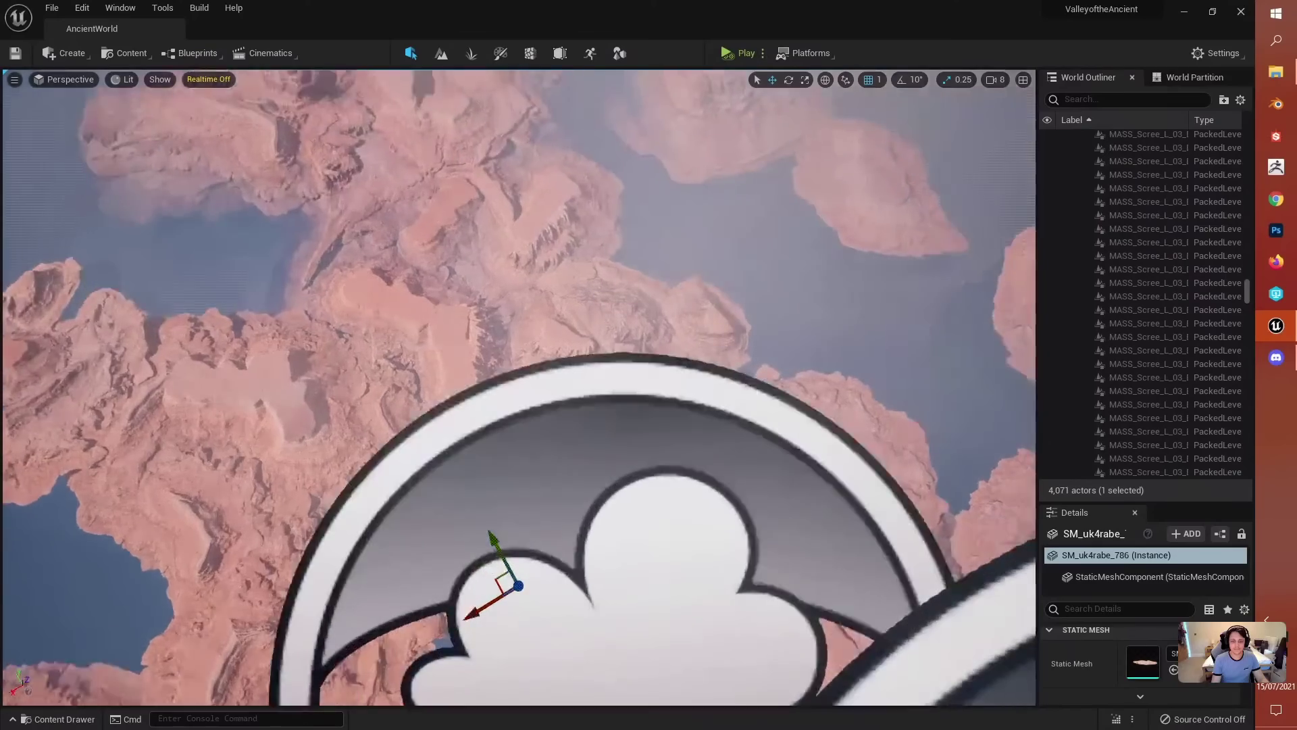
key("w")
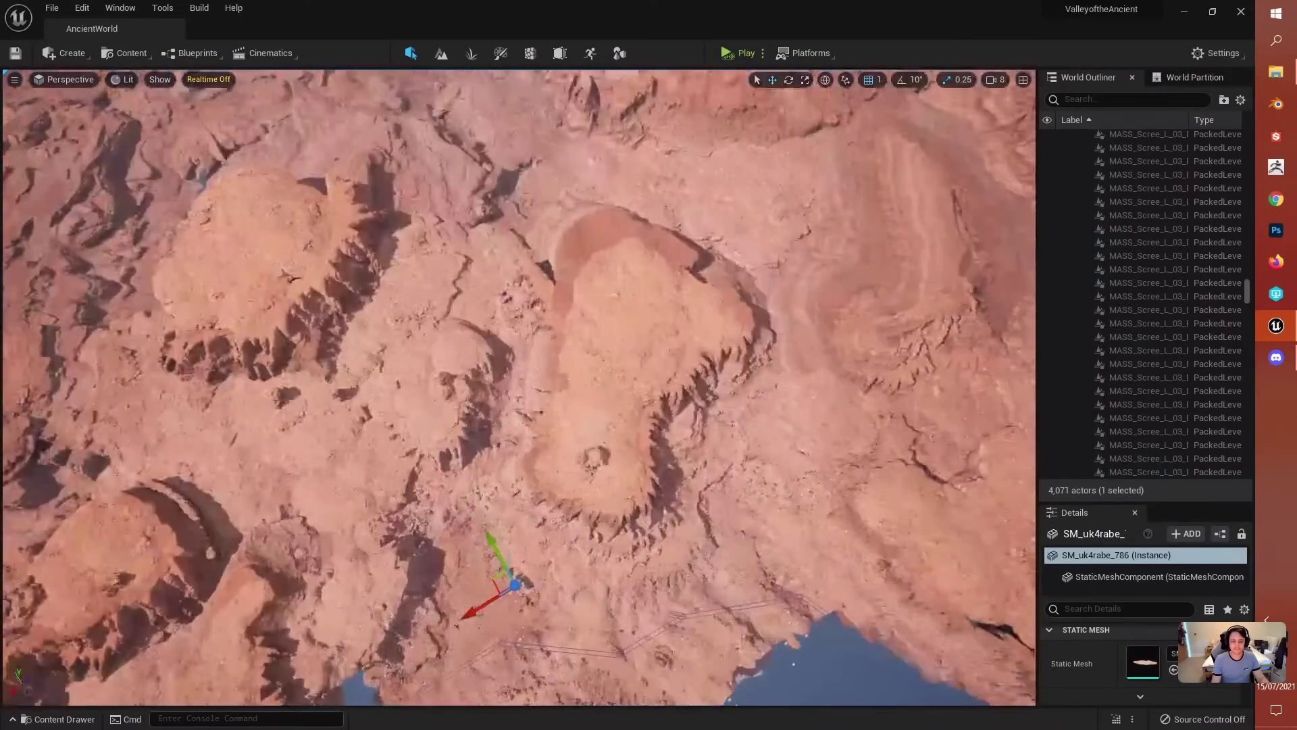
key("w")
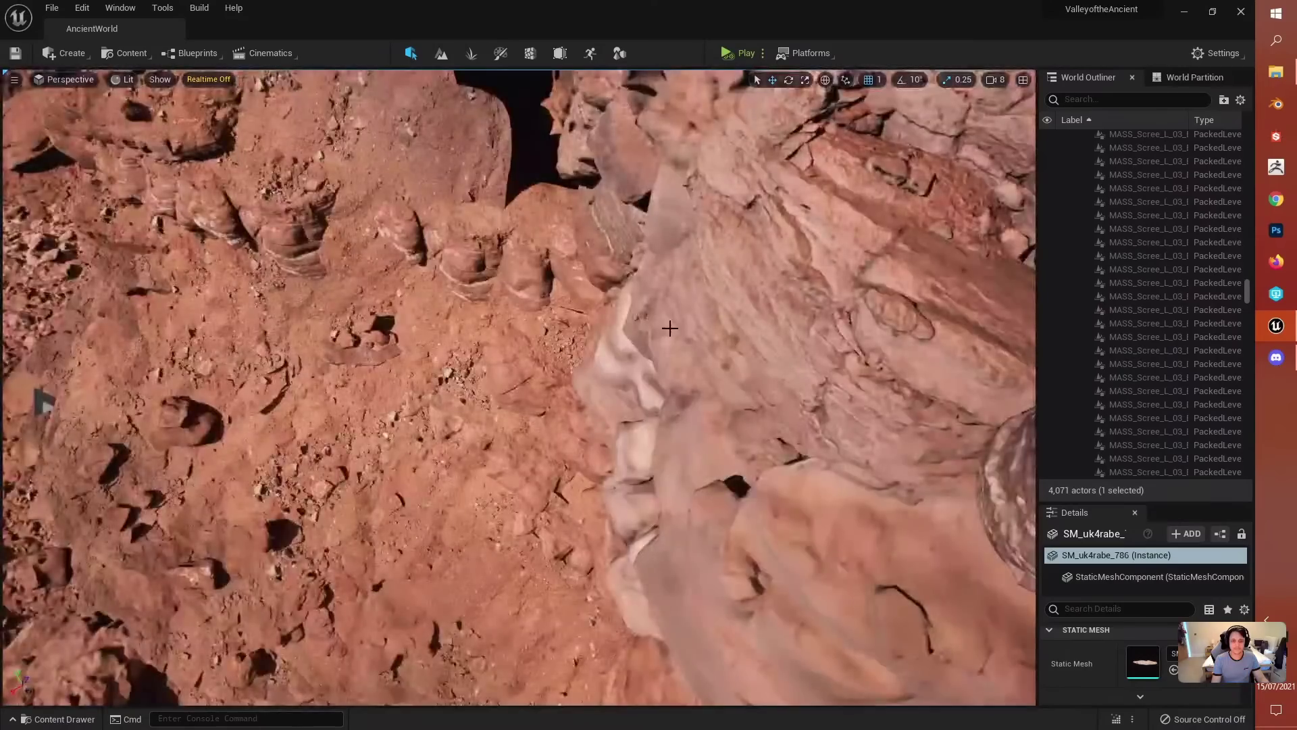
key("f")
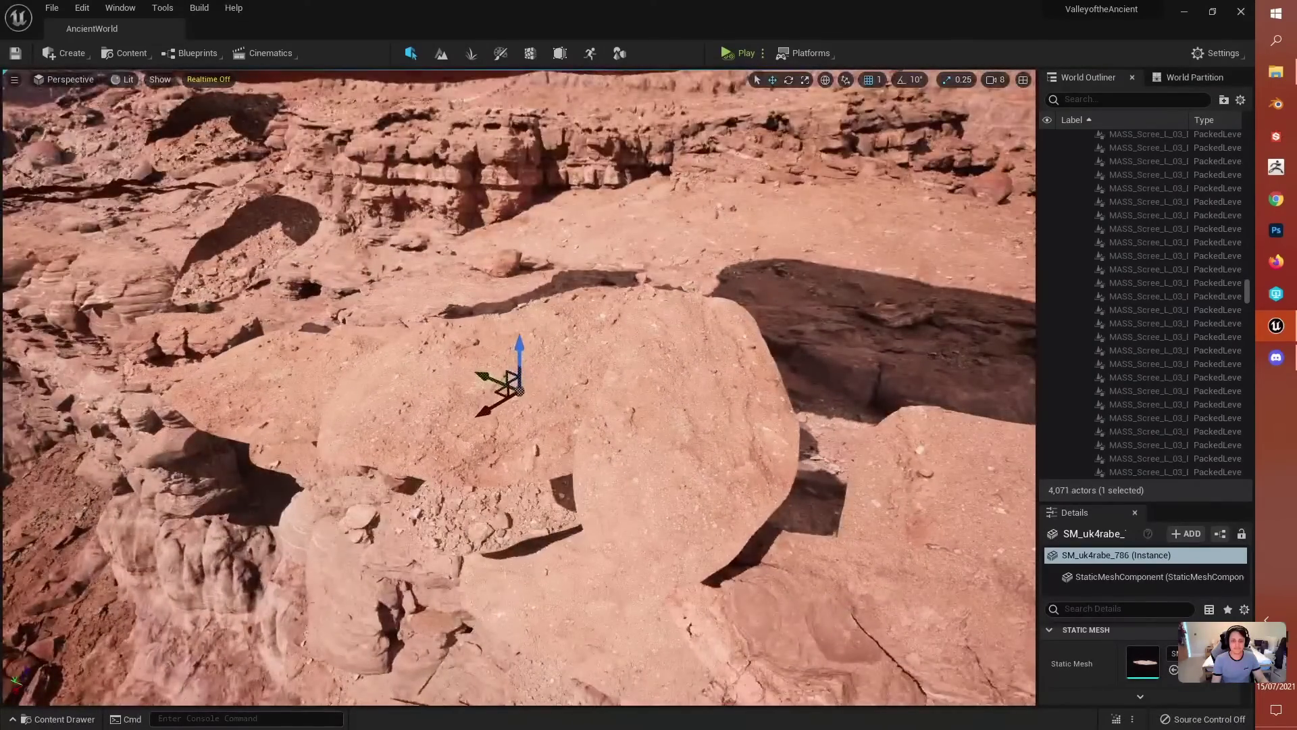
key("s")
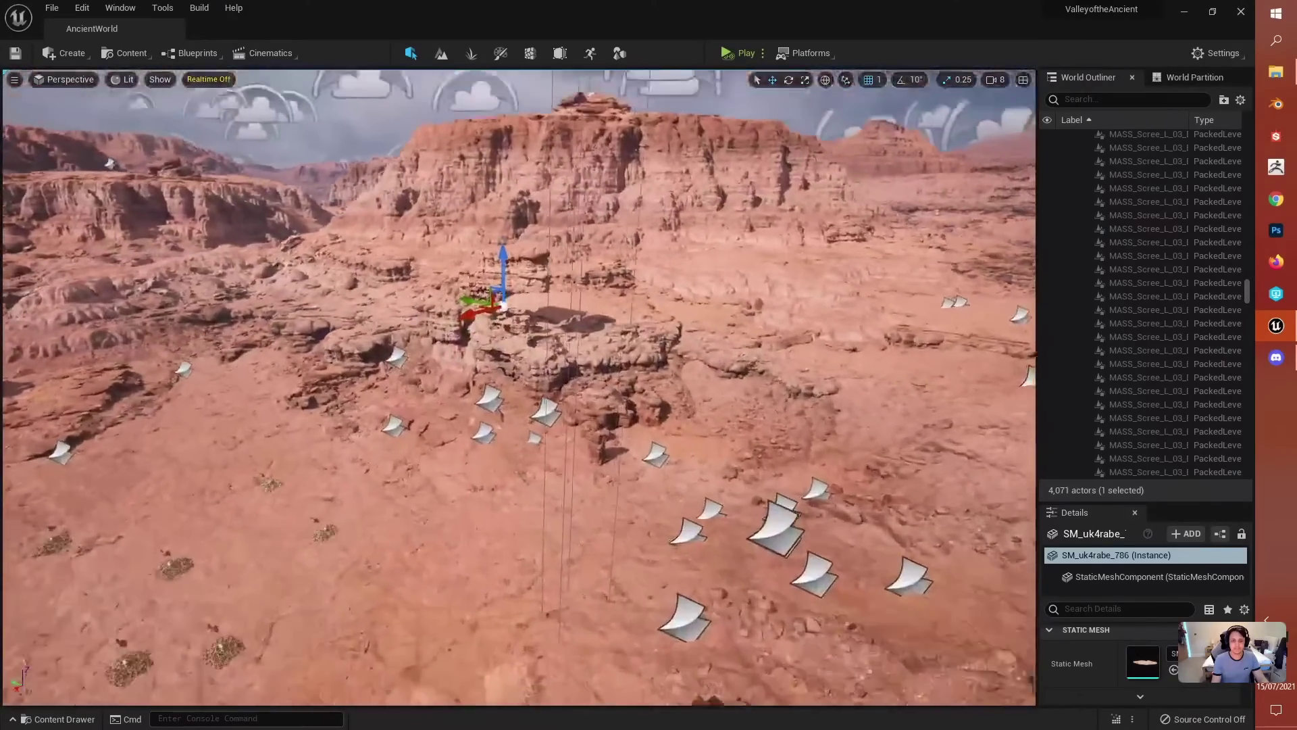
key("w")
right_click_drag(665, 348, 666, 349)
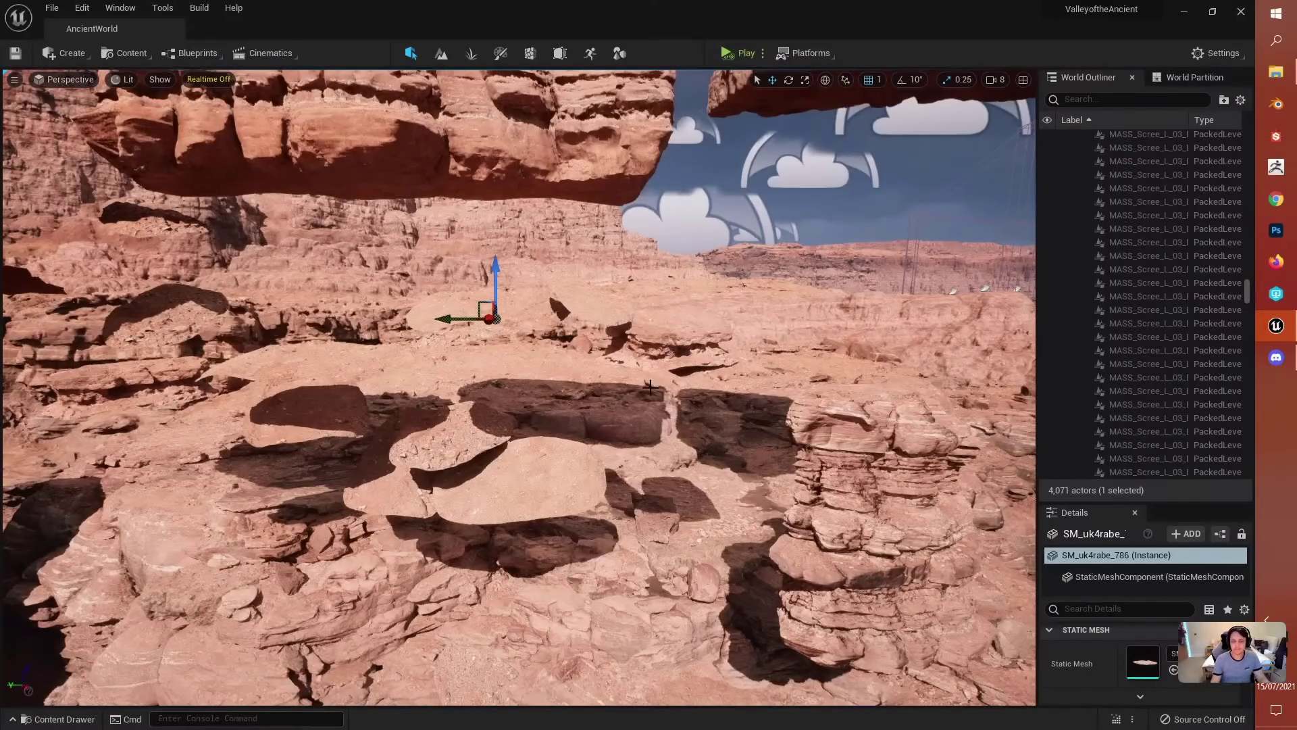
right_click_drag(665, 349, 649, 385)
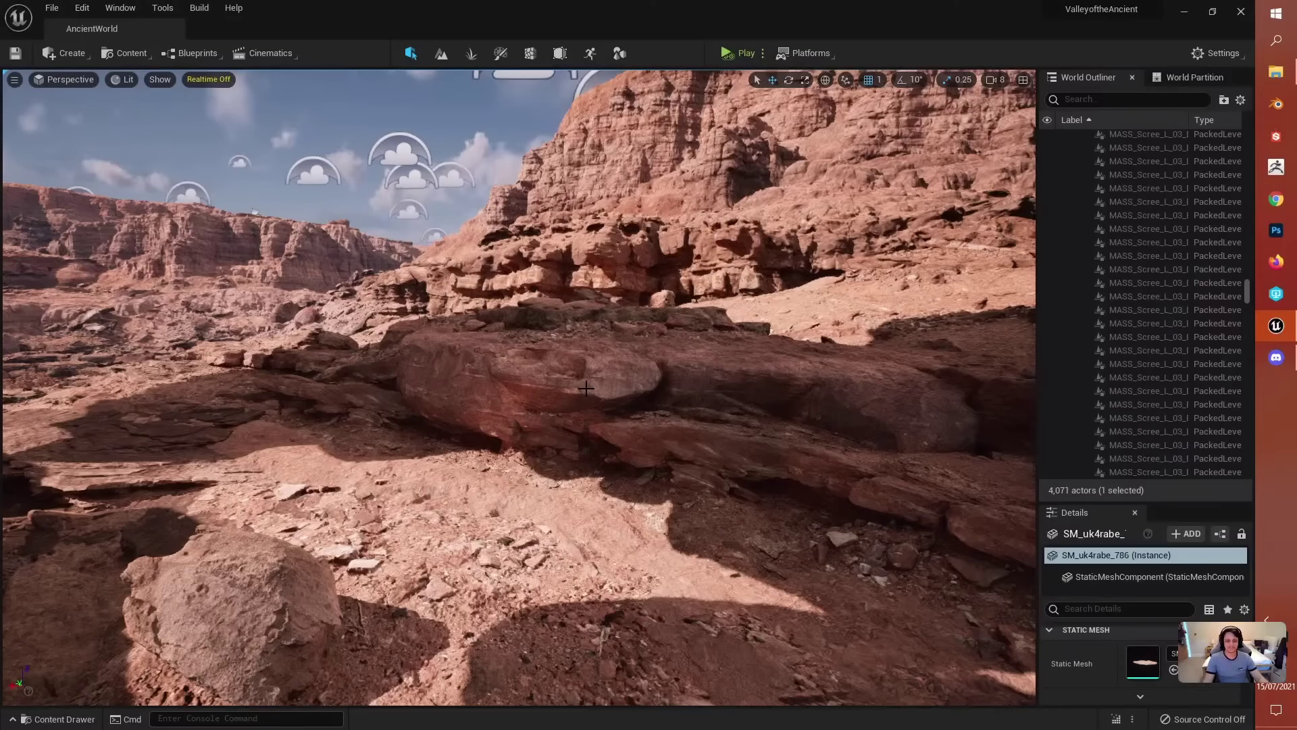
Step: Select the MASS_Scree_XXL_01_Corner_02_BP93 rubble slope at the foot of the cliffs
key("s")
right_click_drag(518, 387, 362, 308)
key("a")
key("s")
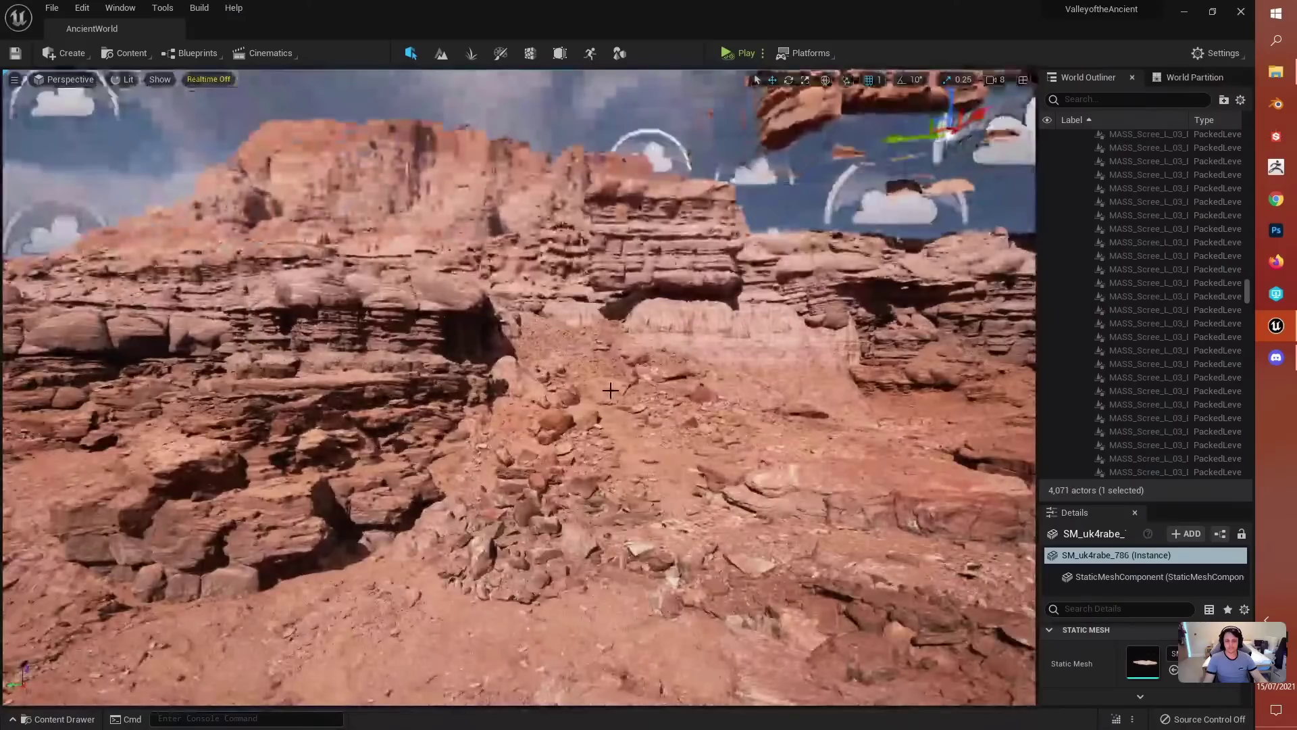
left_click(554, 419)
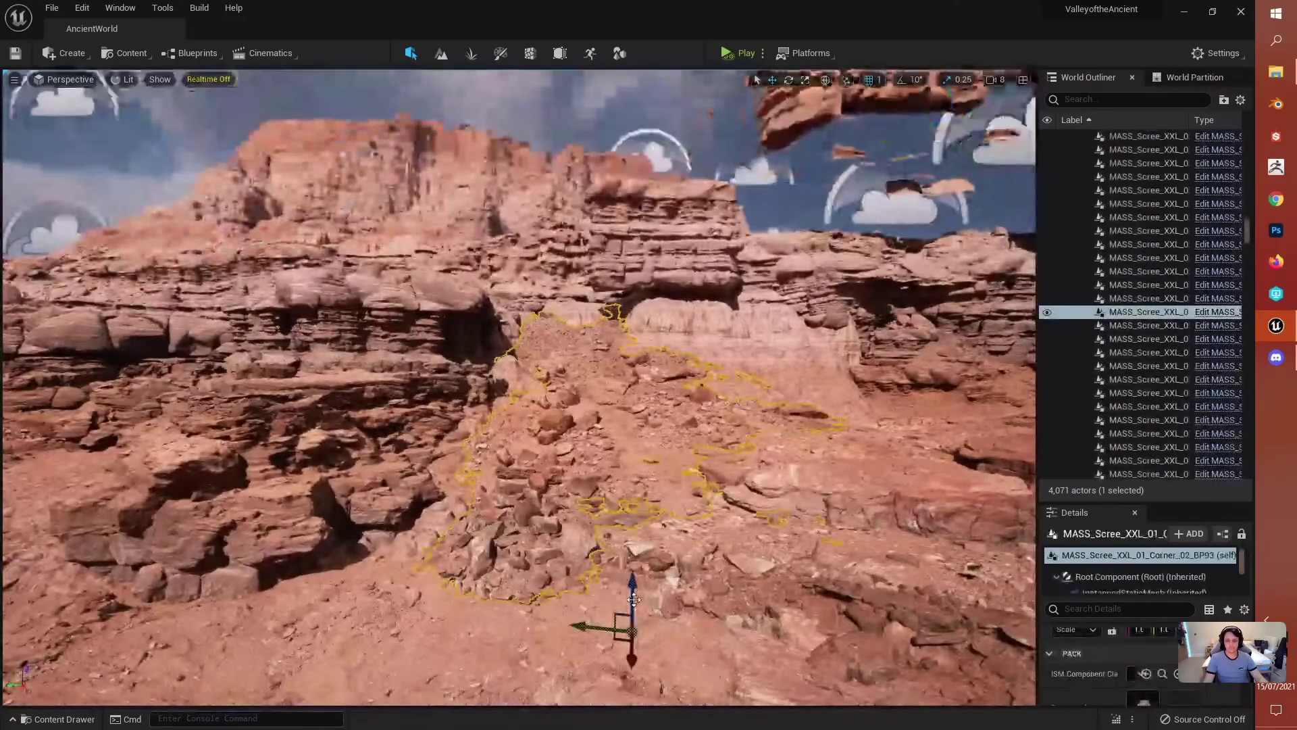
right_click_drag(632, 610, 618, 567)
key("alt+Tab")
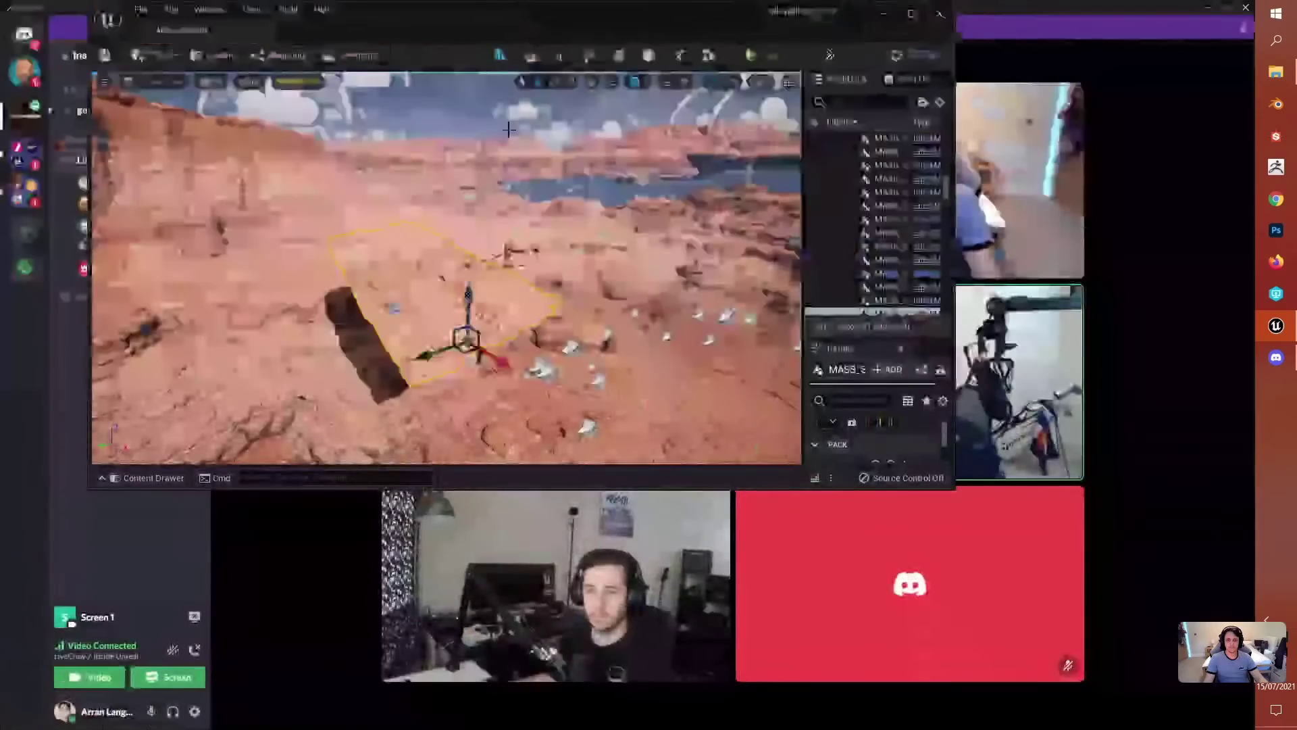
left_click_drag(585, 10, 583, 0)
Step: Lift the selected MASS_Scree_XXL_01_Corner_02_BP93 rubble slope well above the ground so its underside is exposed
right_click_drag(588, 336, 585, 346)
left_click_drag(611, 504, 610, 267)
right_click_drag(610, 267, 585, 283)
right_click(586, 283)
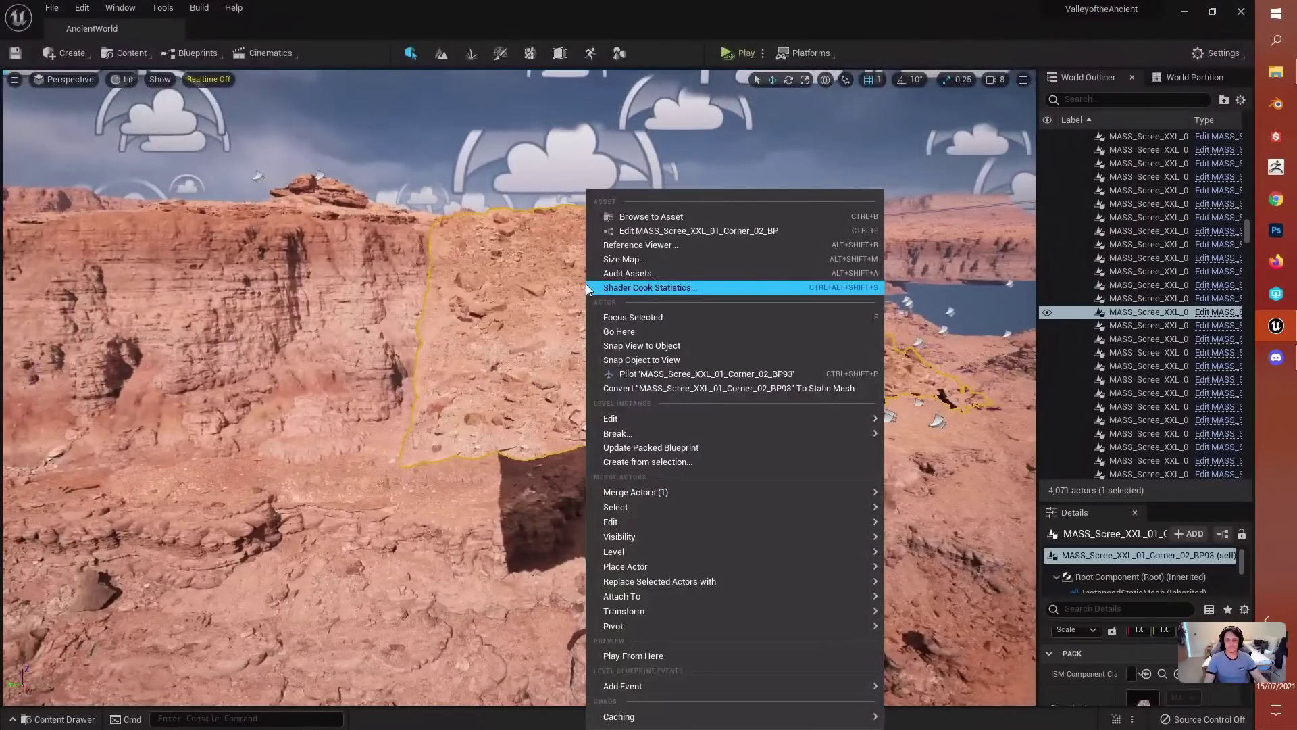
left_click(545, 330)
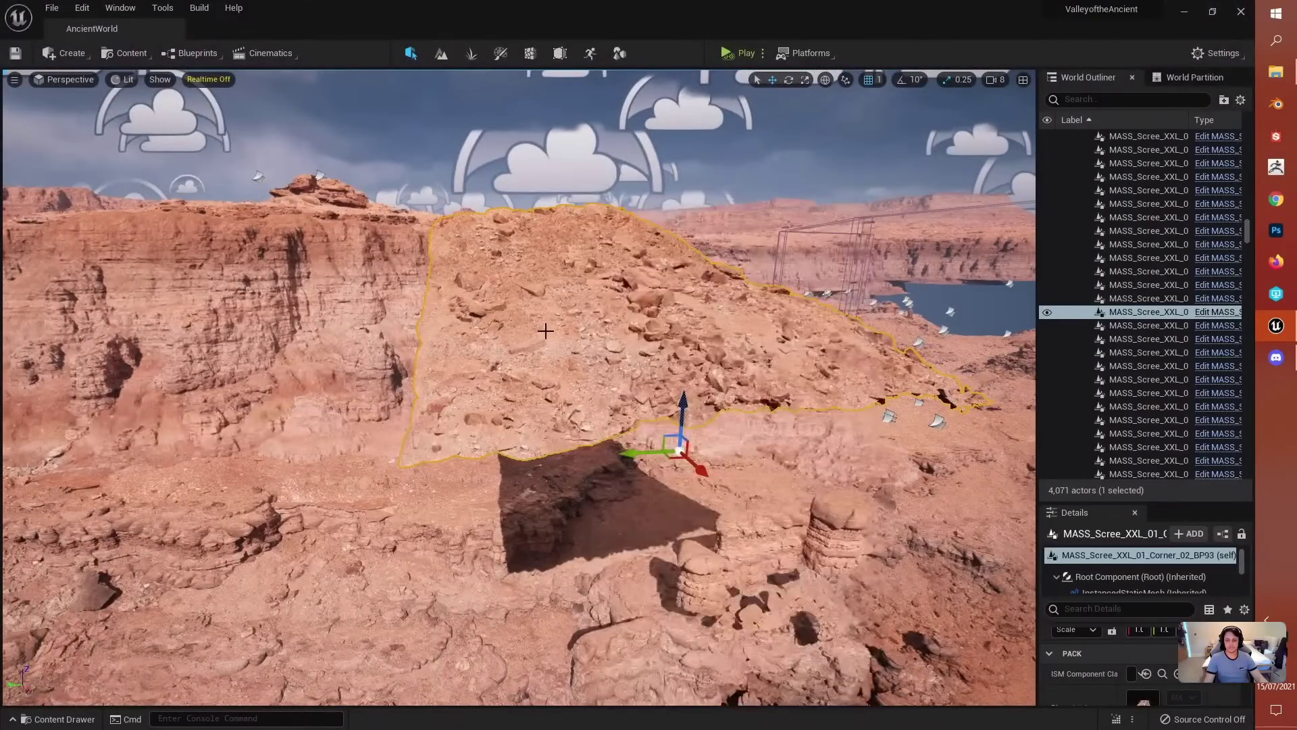
Step: Break the MASS_Scree_XXL_01_Corner_02_BP93 level instance into separate meshes, with Levels set to 1
right_click_drag(545, 331, 546, 331)
key("g")
key("g")
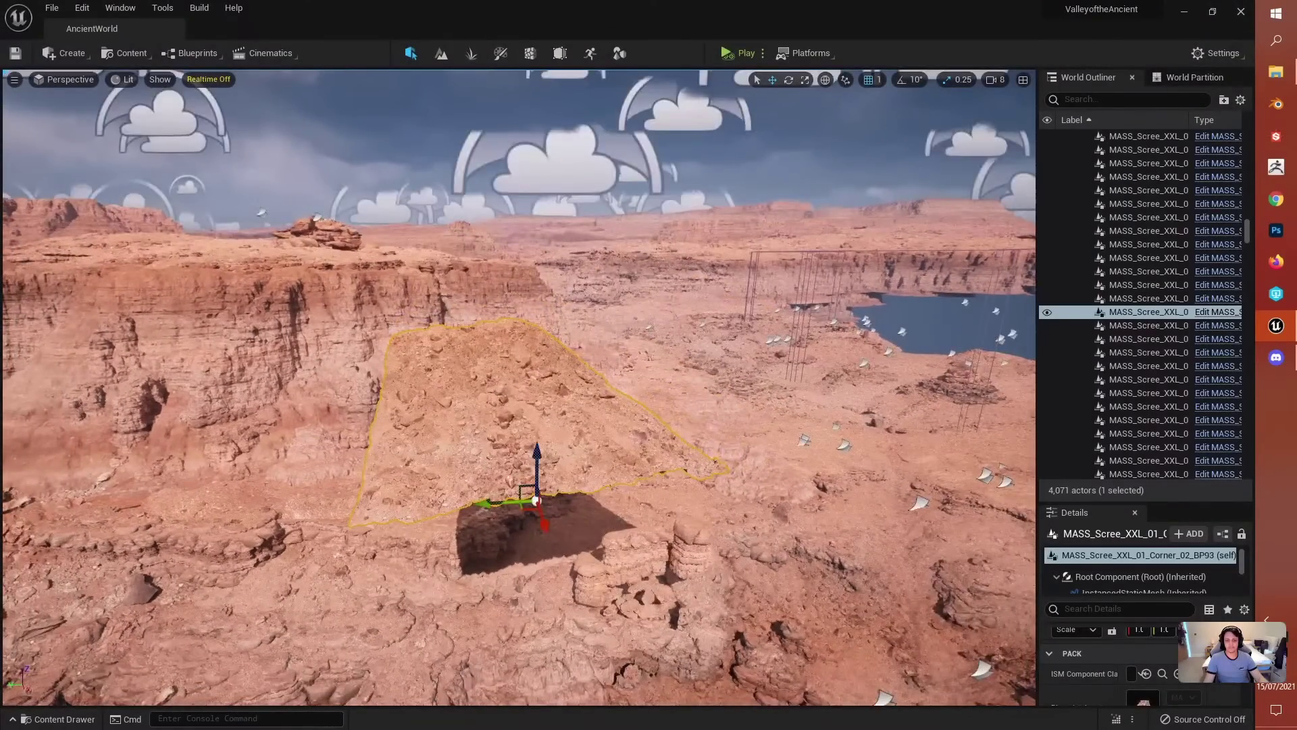
right_click_drag(621, 367, 621, 367)
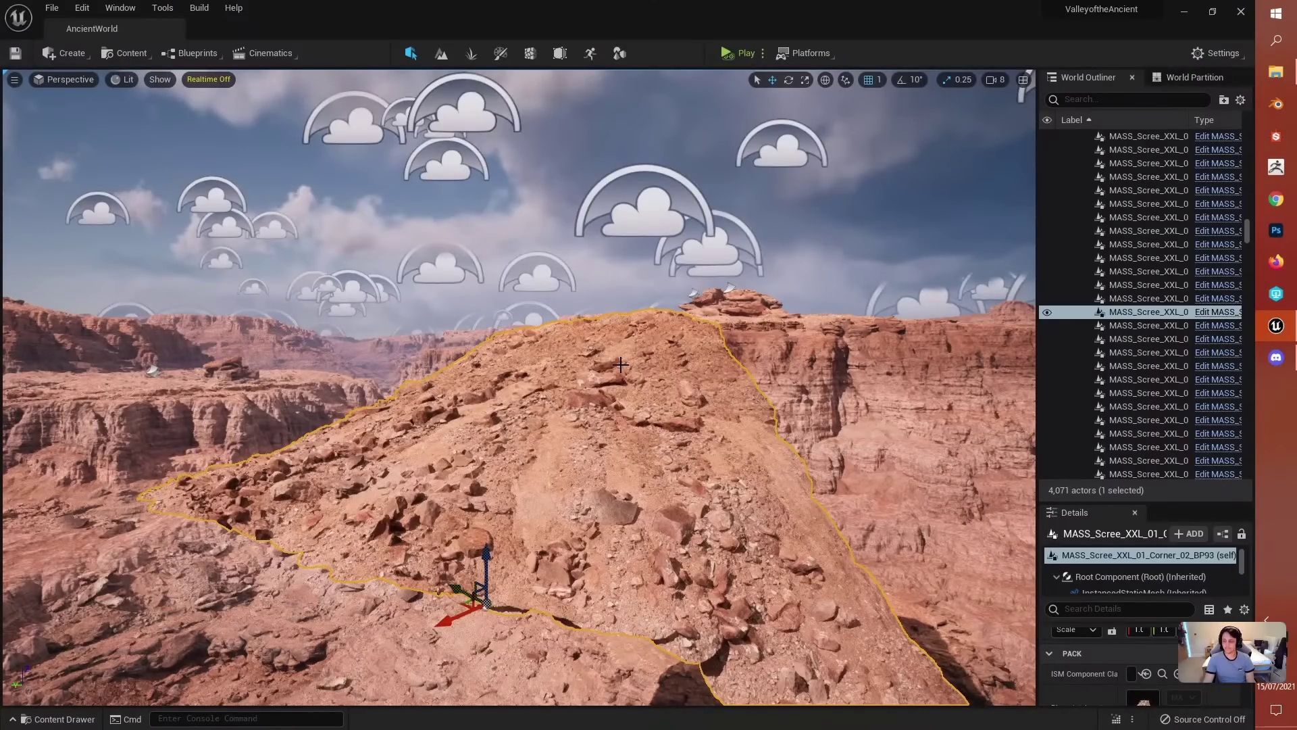
right_click_drag(621, 365, 480, 367)
right_click(481, 367)
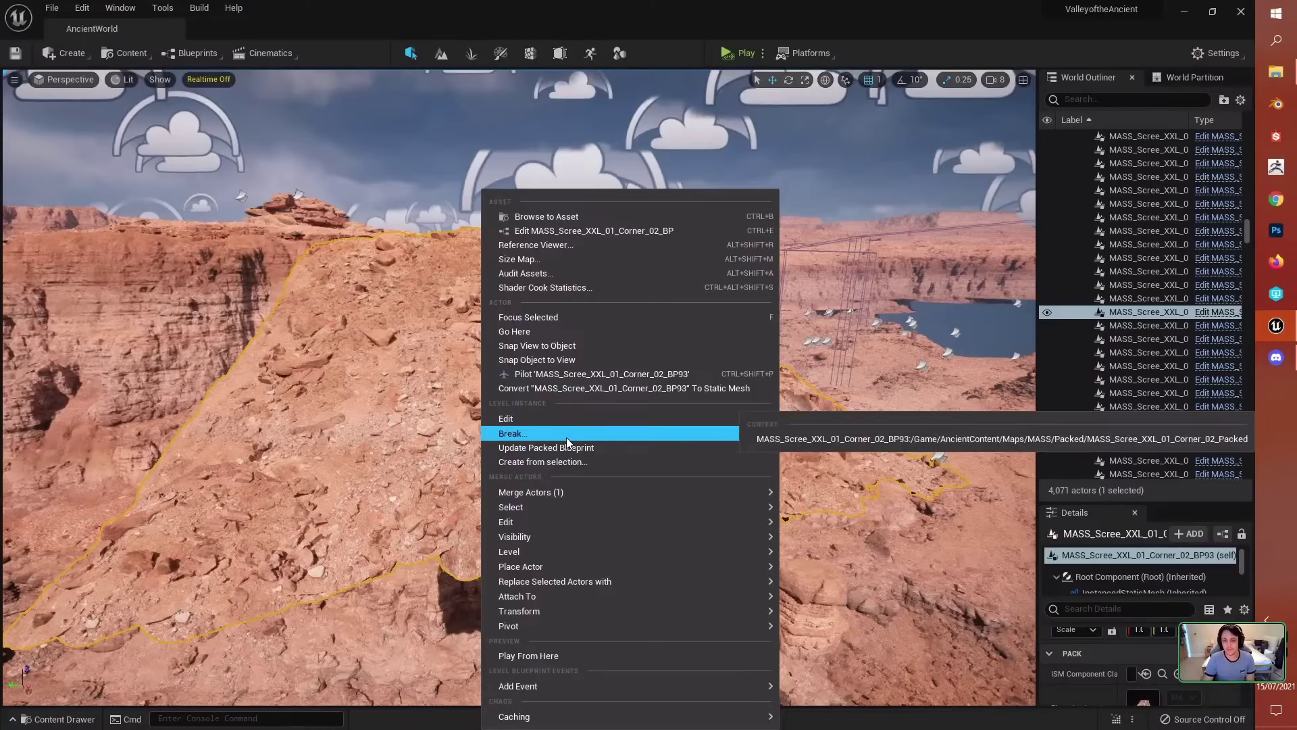
mouse_move(671, 423)
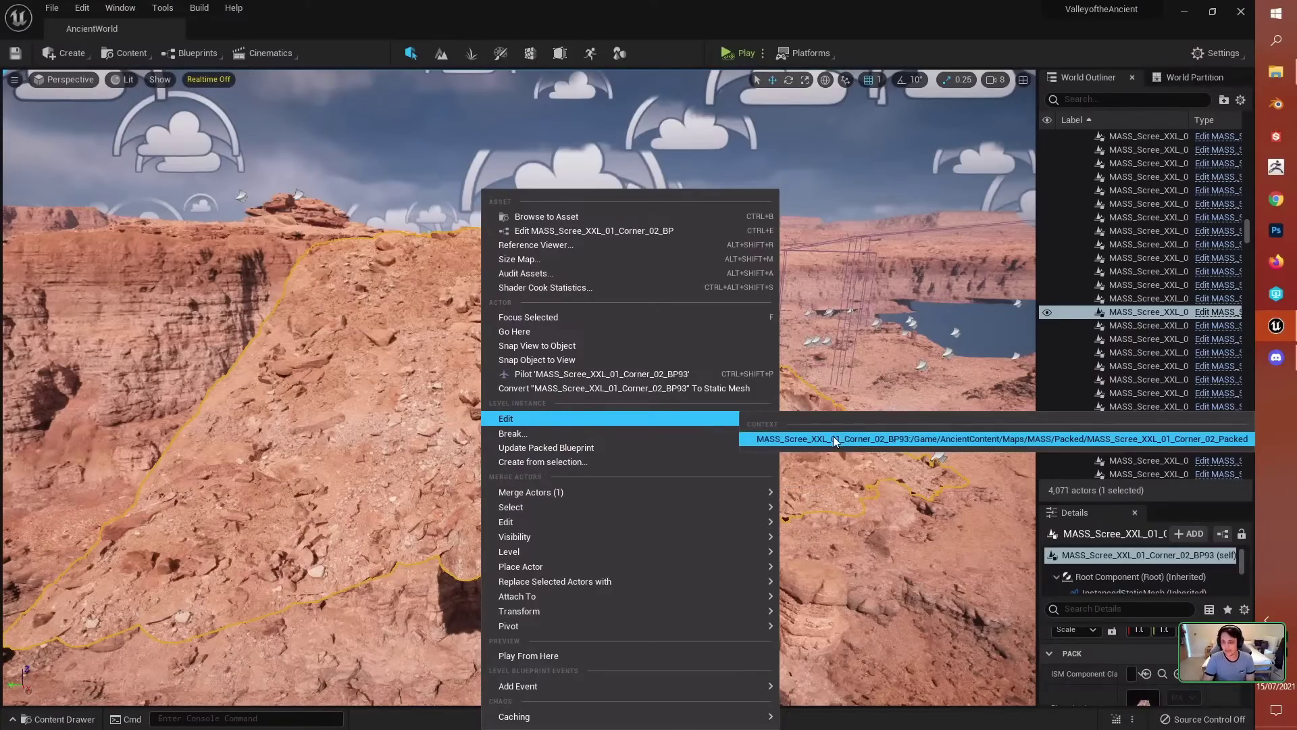
mouse_move(634, 437)
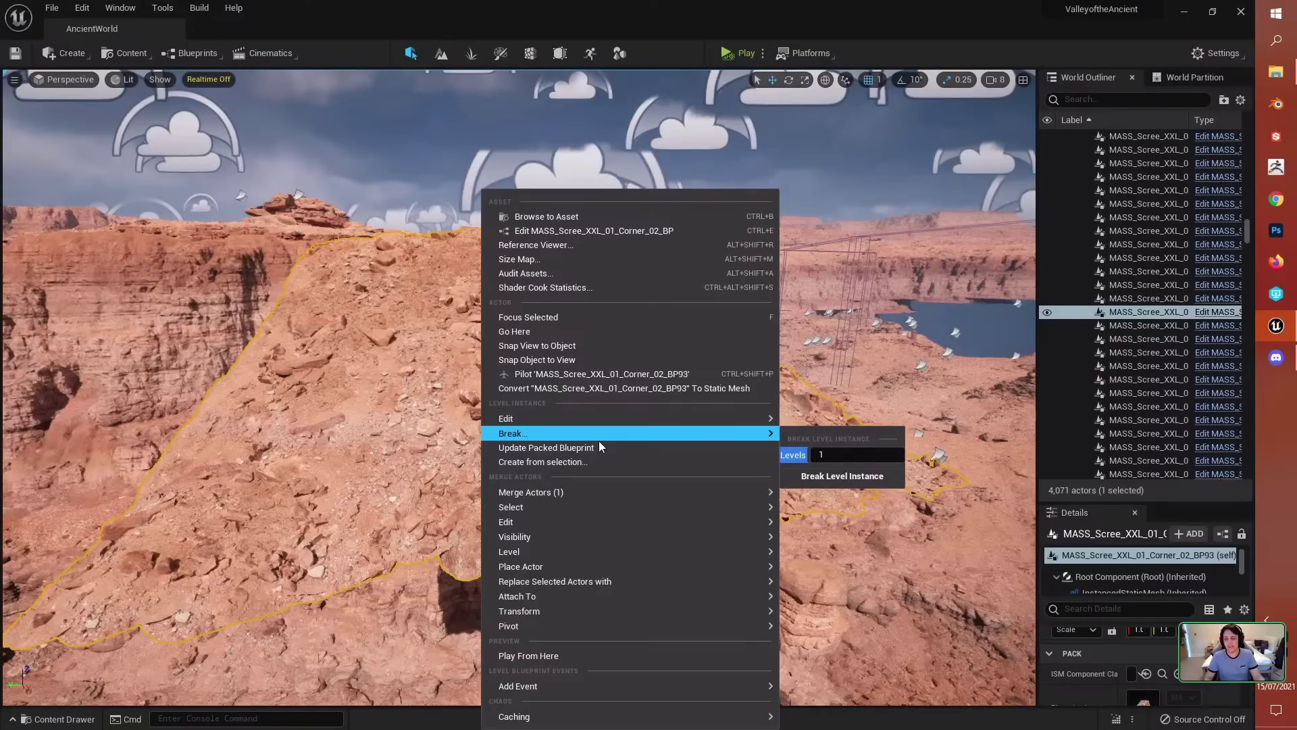
left_click(810, 476)
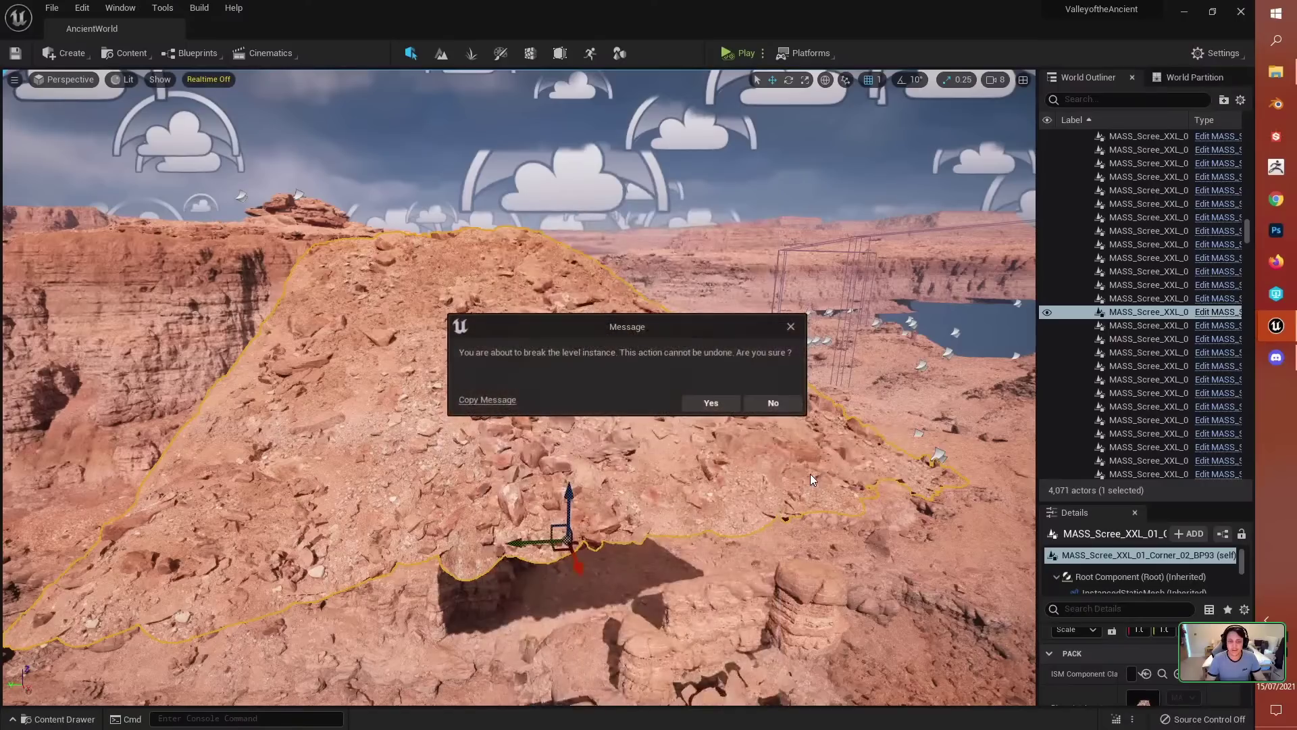
left_click(710, 403)
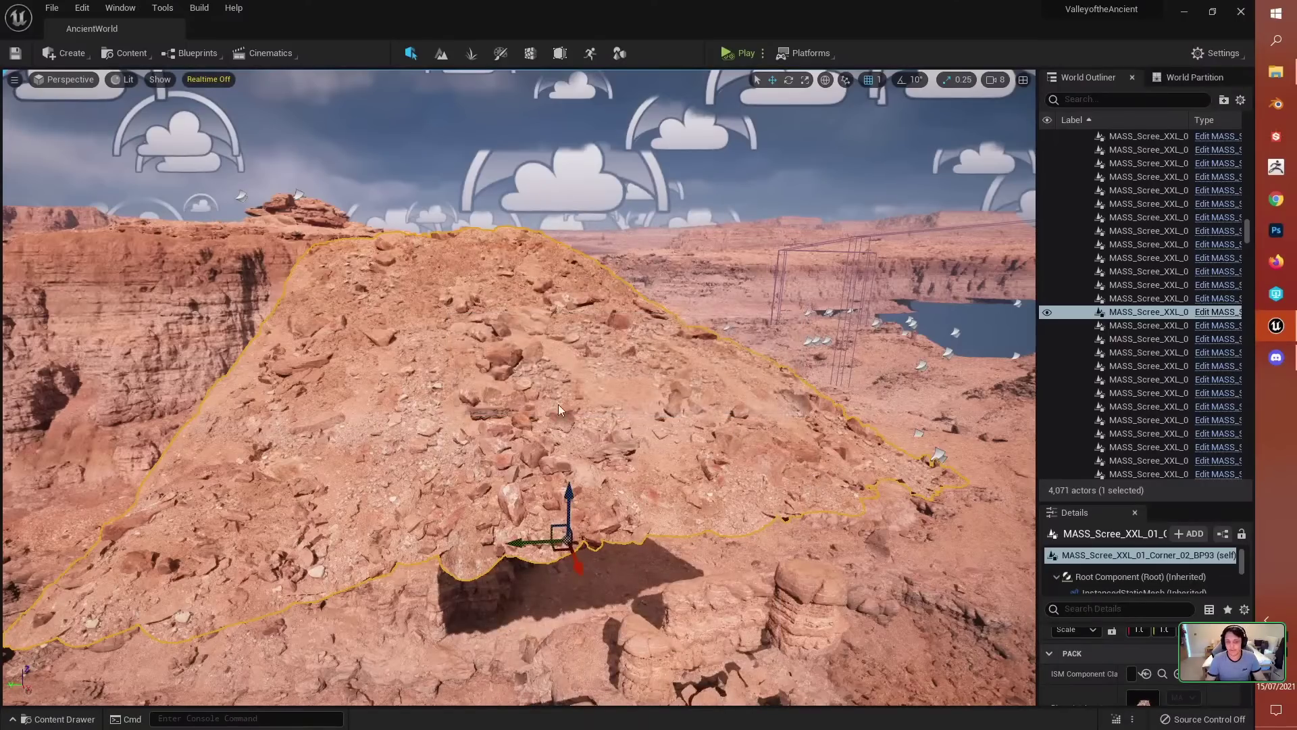
left_click(530, 384)
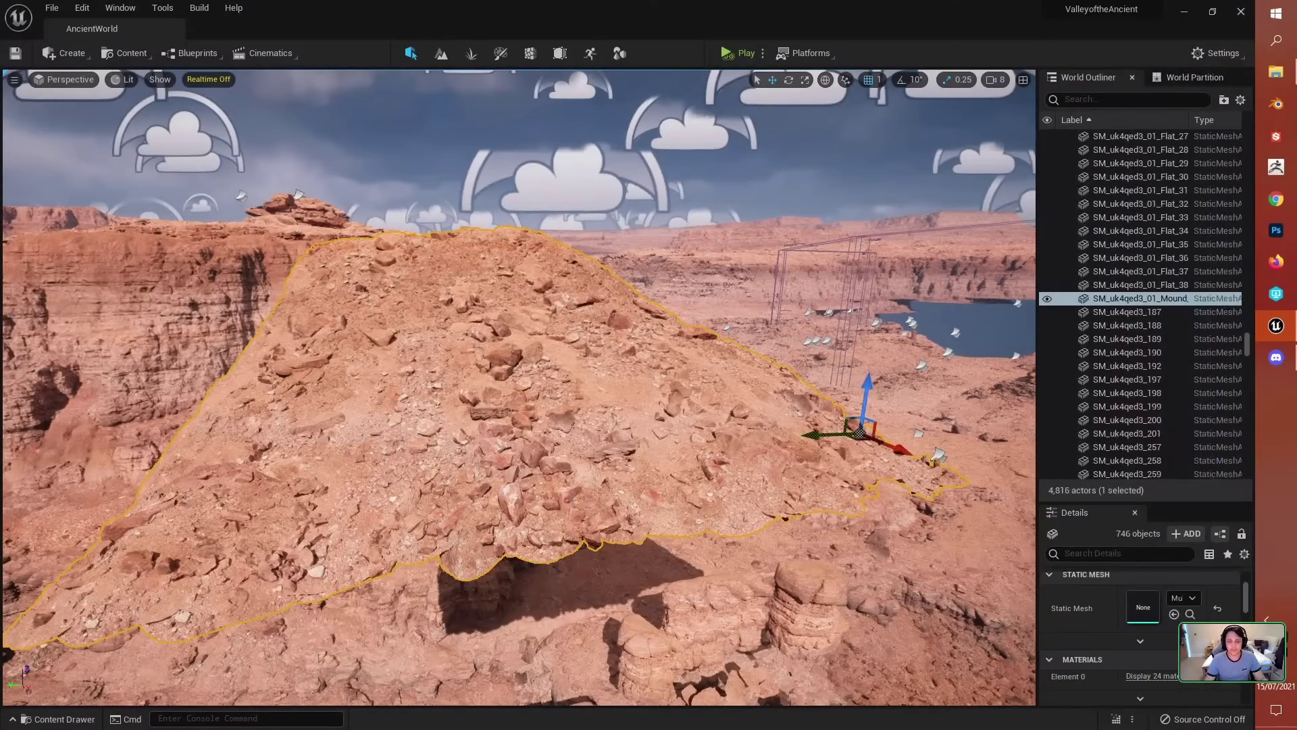
Step: Delete several individual rocks, including SM_ulbpfjj_High2 and SM_ulbdbaf_Lattice_High84, from the surface of the broken-apart rubble slope
left_click(510, 350)
mouse_move(610, 410)
right_mouse_down()
mouse_move(665, 409)
mouse_move(574, 401)
mouse_move(597, 401)
right_mouse_up()
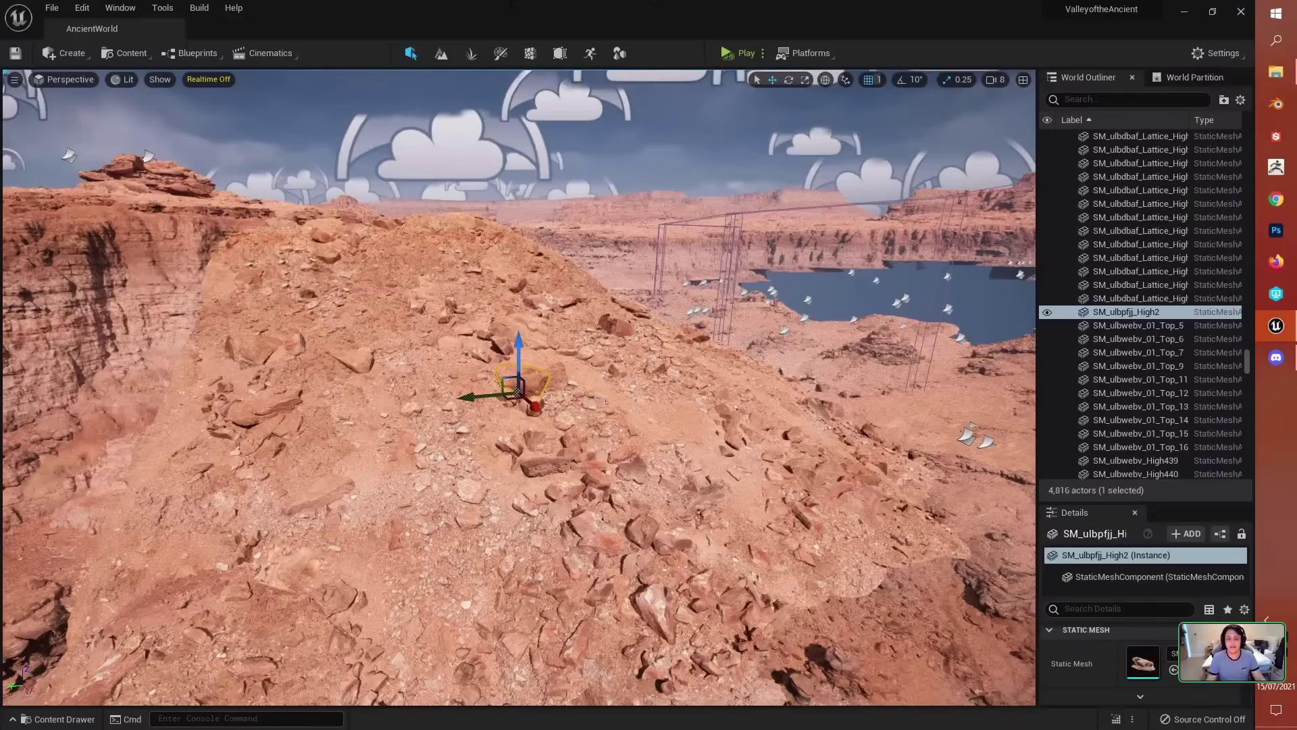
key("Delete")
left_click(322, 350)
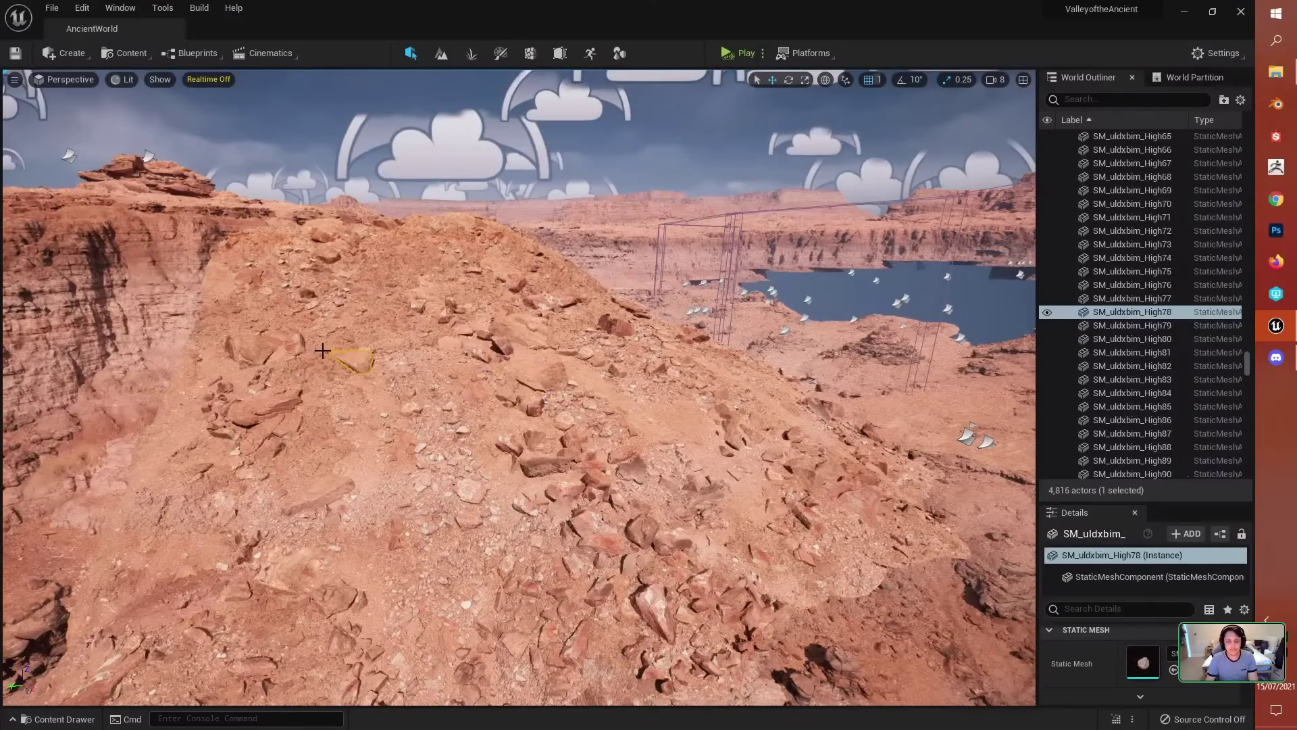
key("Delete")
left_click(259, 342)
key("Delete")
left_click(619, 324)
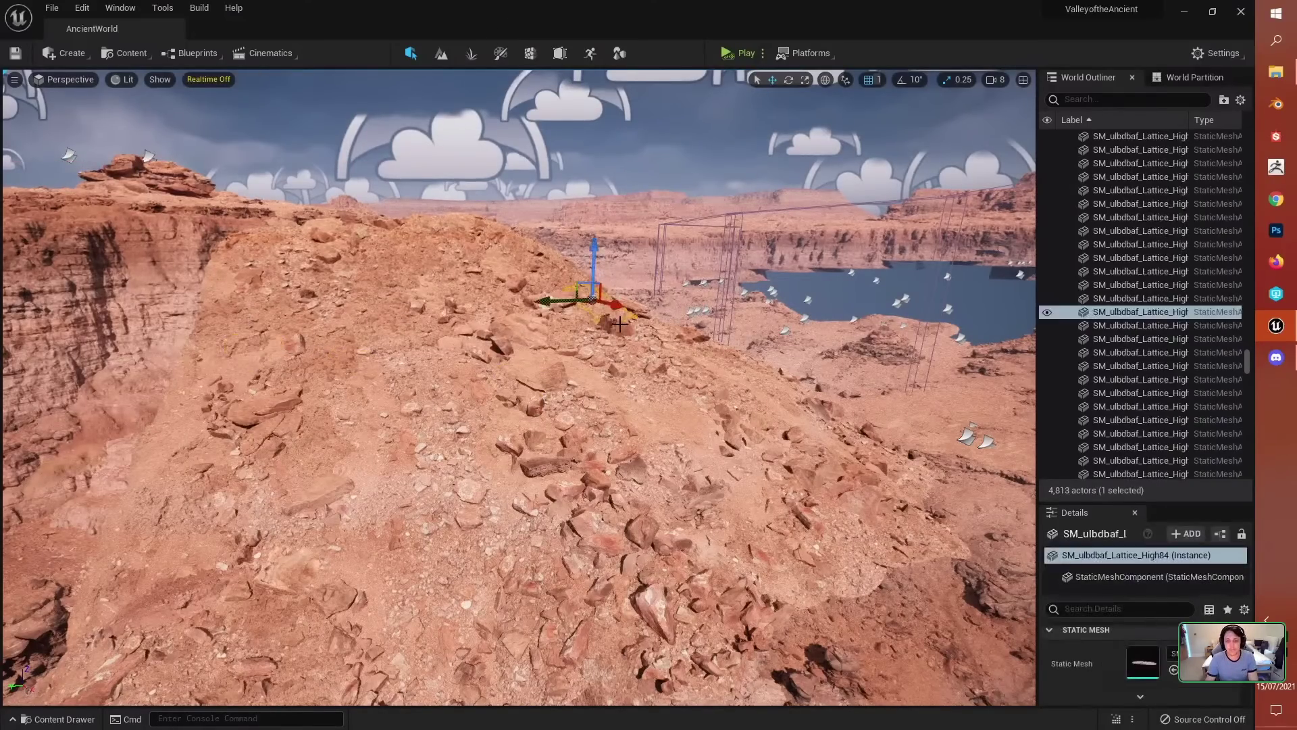
key("Delete")
key("s")
right_click_drag(542, 325, 475, 328)
left_click(554, 329)
key("Delete")
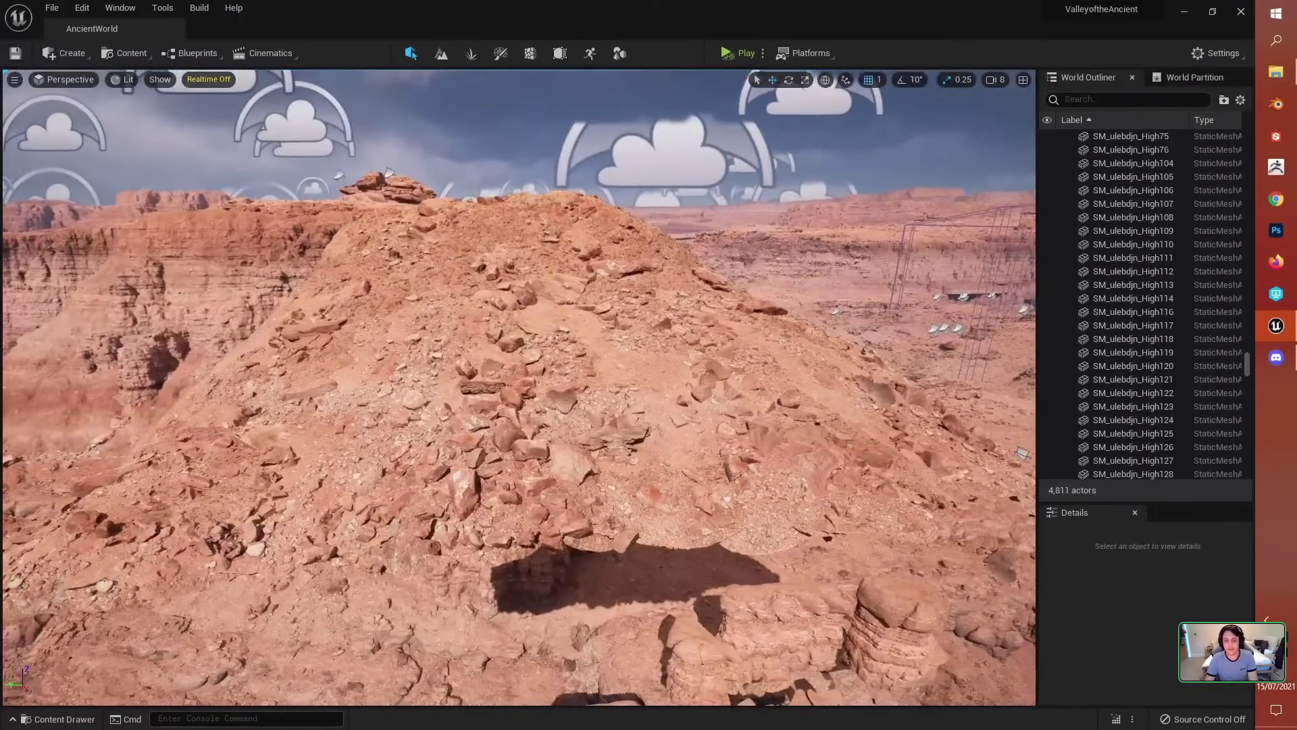
Step: Select the SM_ulccfbr_High44 rock and examine the rubble slope's remaining meshes from several angles
right_click_drag(594, 341, 582, 330)
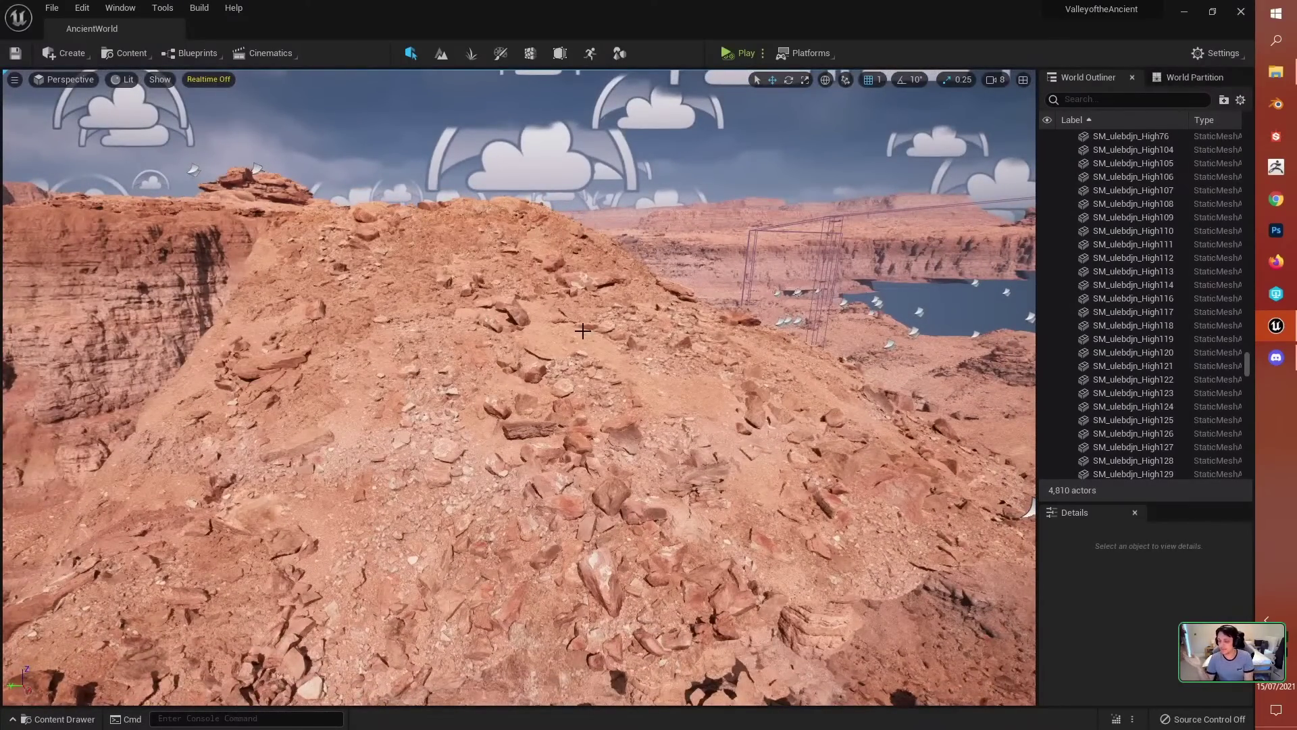
right_click_drag(545, 351, 533, 338)
left_click(510, 284)
right_click_drag(510, 284, 513, 282)
right_click_drag(551, 354, 551, 354)
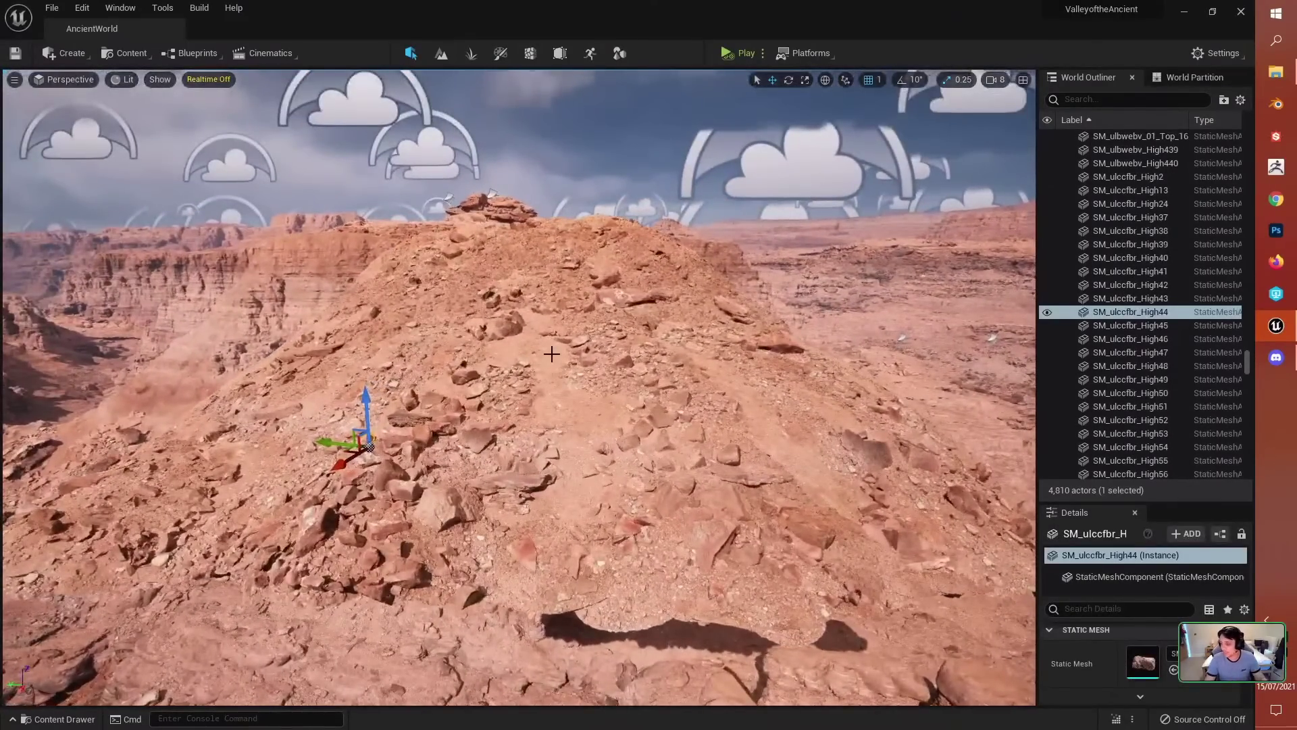
right_click_drag(622, 332, 621, 331)
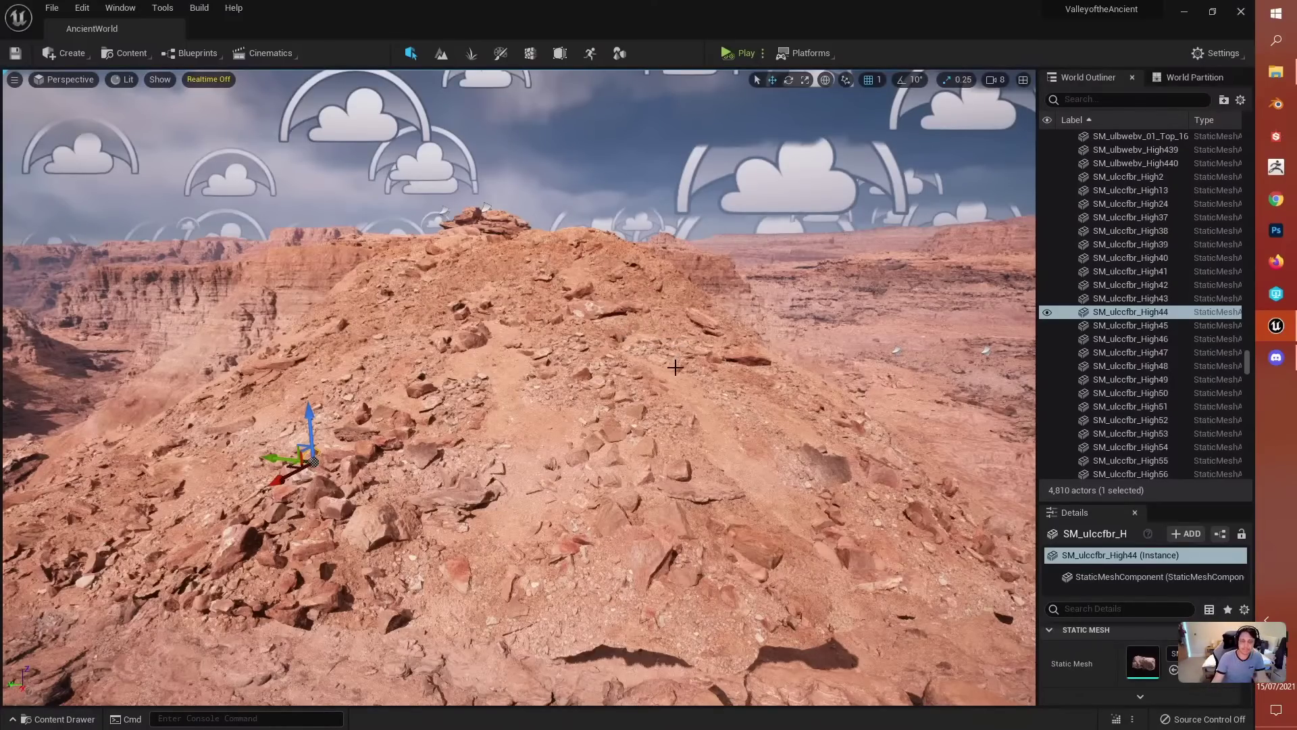
Step: Try lifting the MASS_Ground_L_03_BP284 piece out of the flat terrain to view its hidden rock underside, and undo the move
key("w")
right_click_drag(675, 368, 508, 393)
left_click(636, 356)
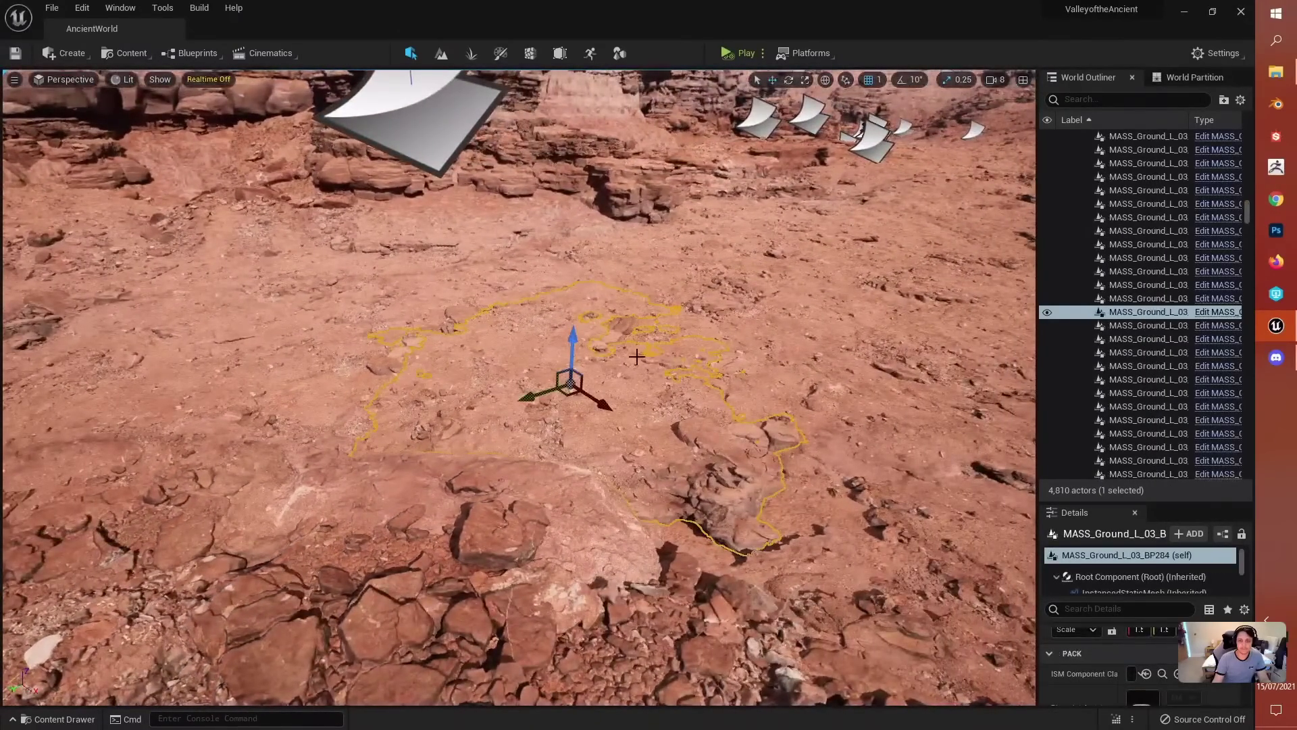
right_click_drag(666, 338, 666, 334)
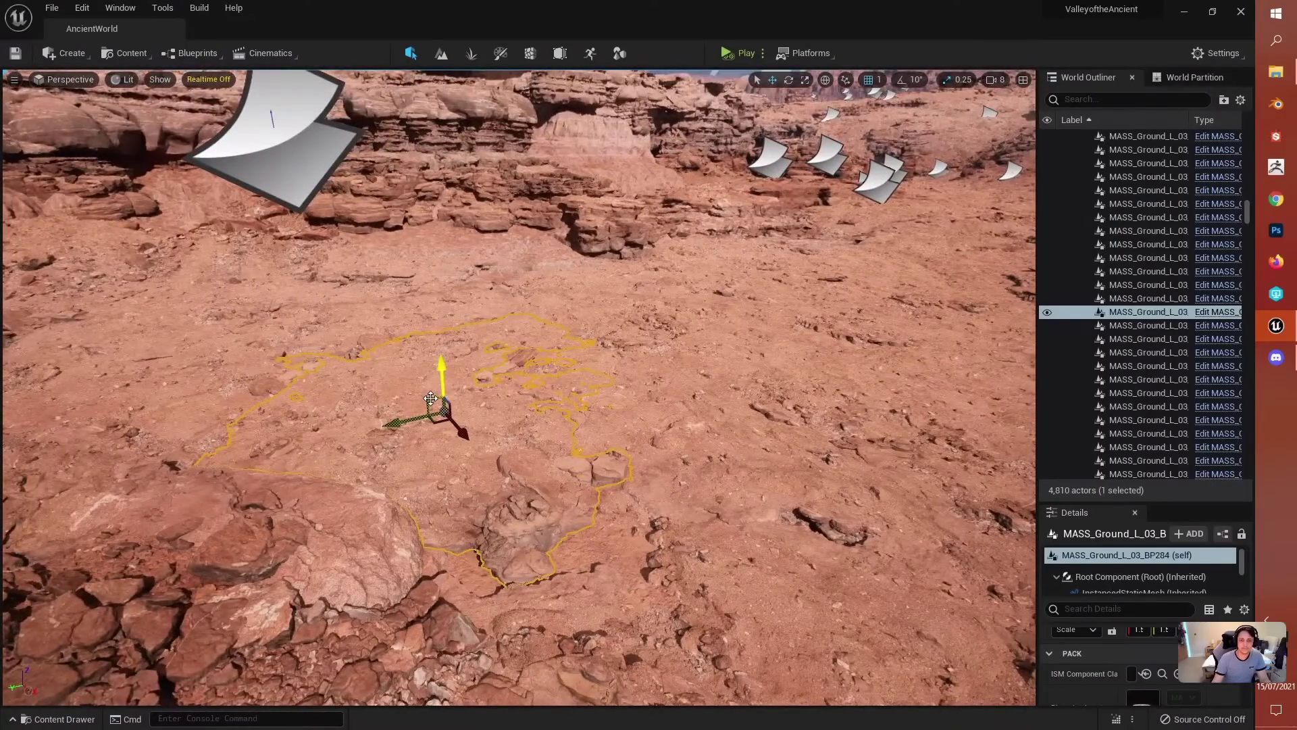
left_click_drag(430, 398, 436, 251)
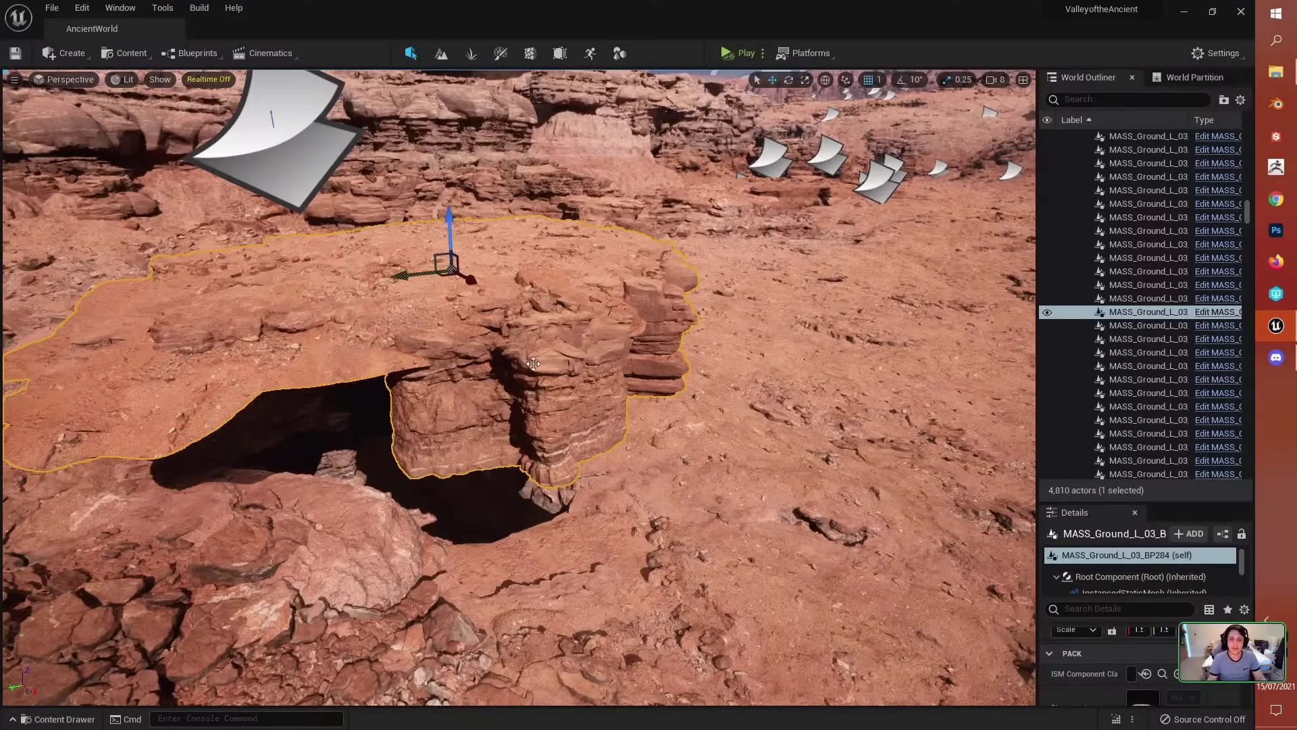
right_click_drag(533, 365, 473, 415)
key("ctrl+z")
Step: Duplicate the MASS_Ground_L_03_BP284 ground piece and lower the copy slightly into the terrain beside the original
left_click_drag(474, 415, 722, 317, "alt")
left_click_drag(737, 273, 735, 294)
key("e")
mouse_move(744, 351)
right_mouse_down()
mouse_move(682, 355)
mouse_move(743, 360)
right_mouse_up()
right_click_drag(591, 365, 556, 327)
key("w")
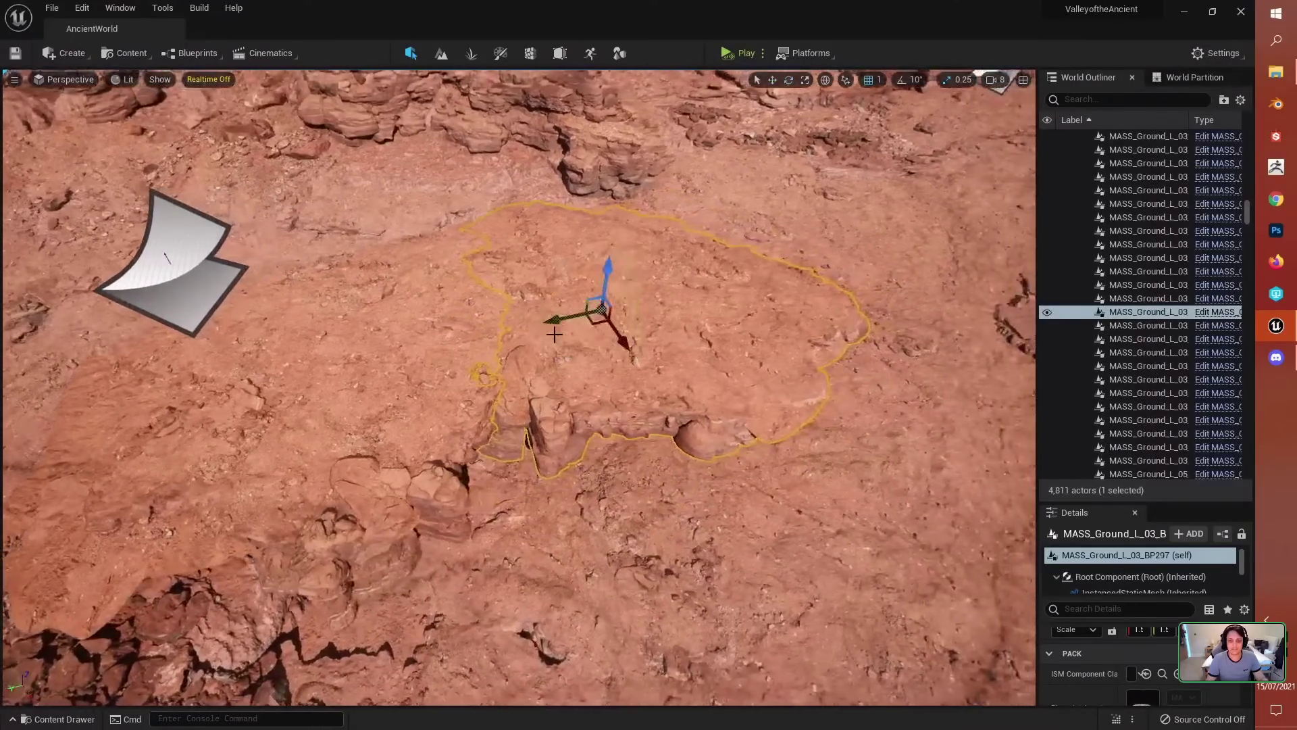
Step: Make a second copy of the ground piece, rotate it and blend it into the nearby terrain
left_click_drag(567, 322, 626, 494, "alt")
right_click_drag(626, 494, 466, 365)
key("e")
left_click_drag(529, 437, 564, 473)
key("w")
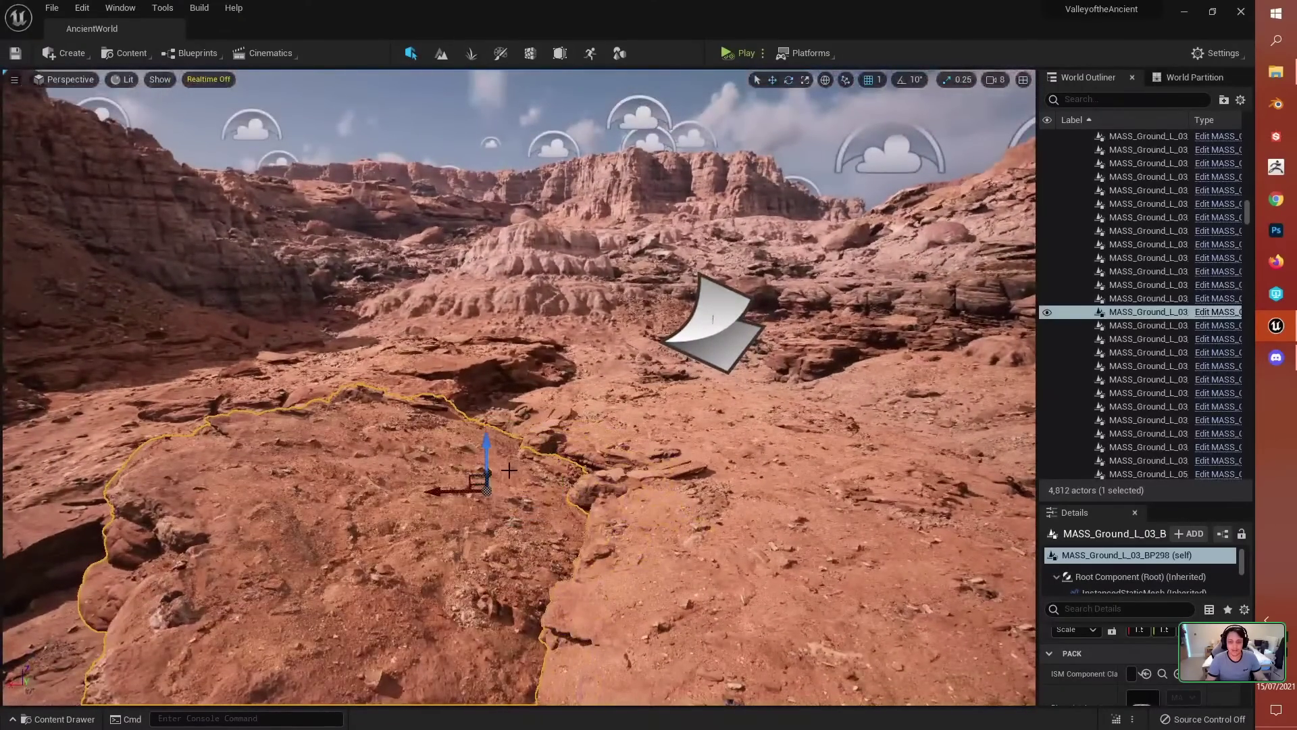
left_click_drag(471, 475, 574, 424)
left_click_drag(531, 402, 545, 446)
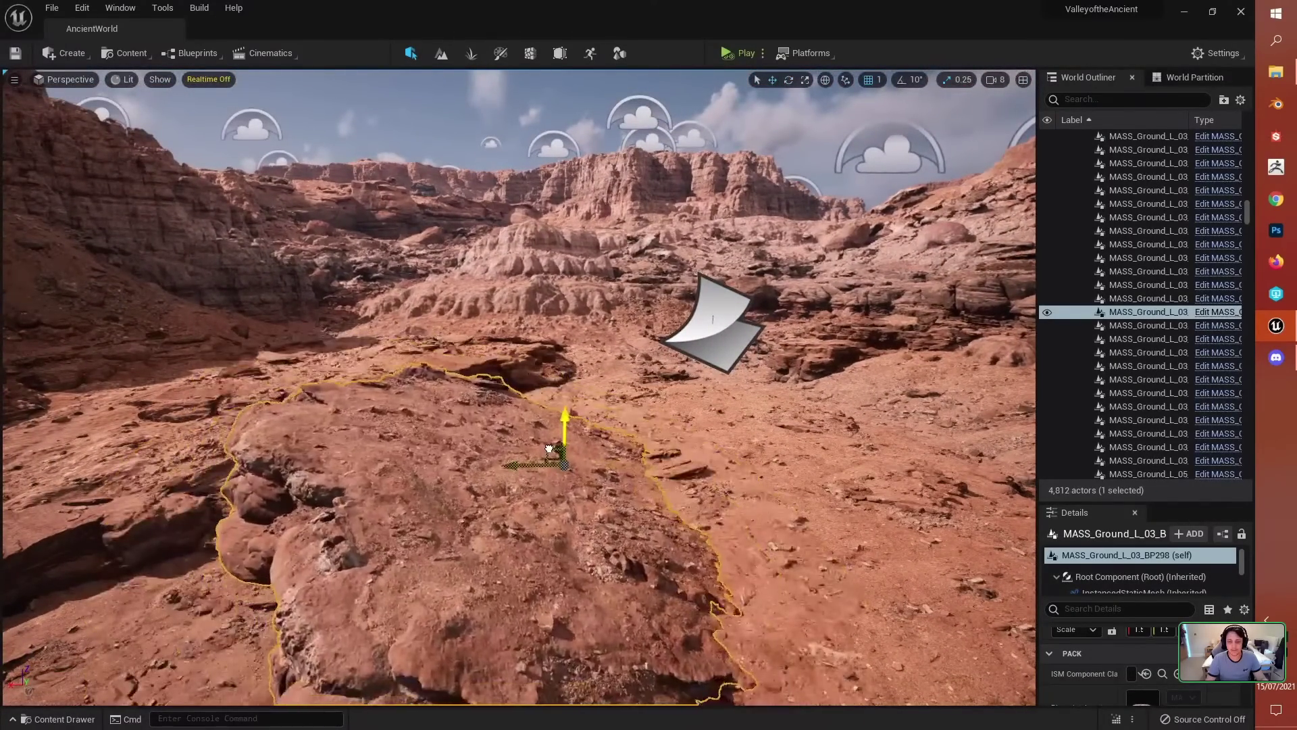
Step: Duplicate the original MASS_Ground_L_03_BP284 slab alongside itself and rotate the copy about its vertical axis
key("d")
right_click_drag(718, 406, 696, 418)
left_click(637, 426)
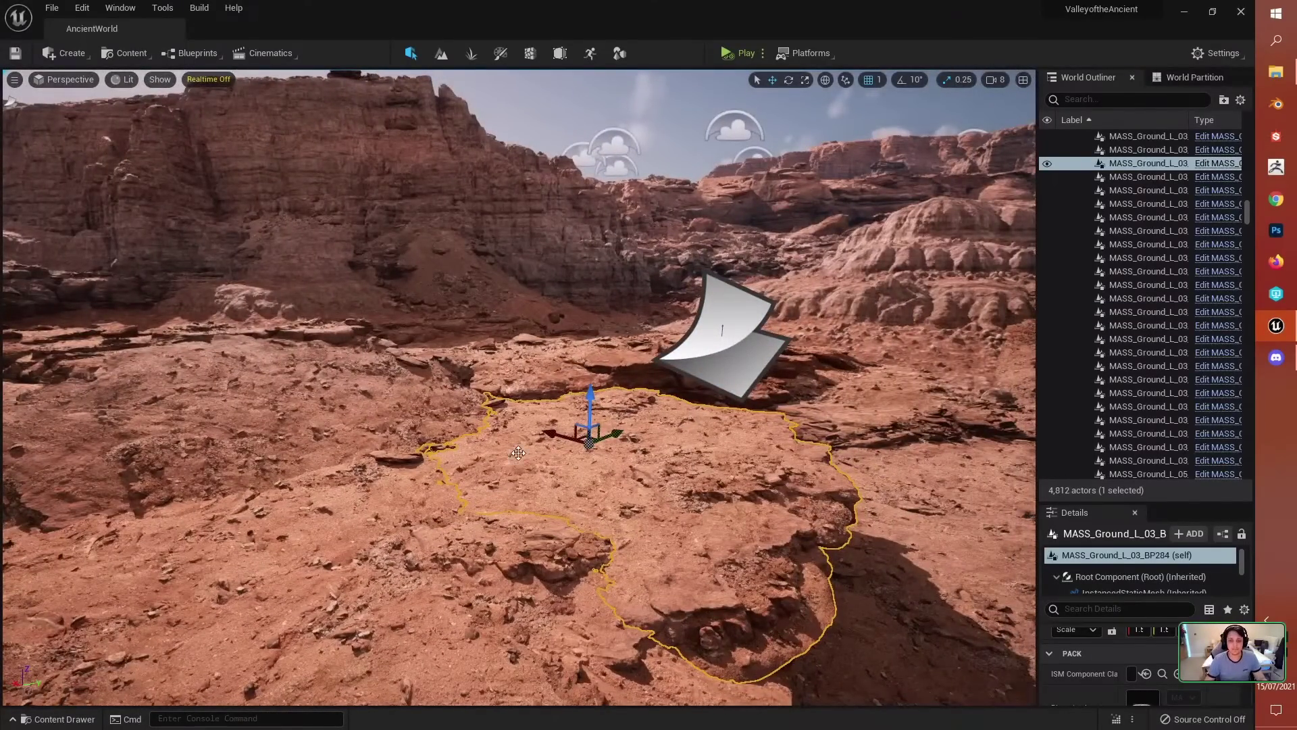
right_click_drag(518, 453, 392, 443)
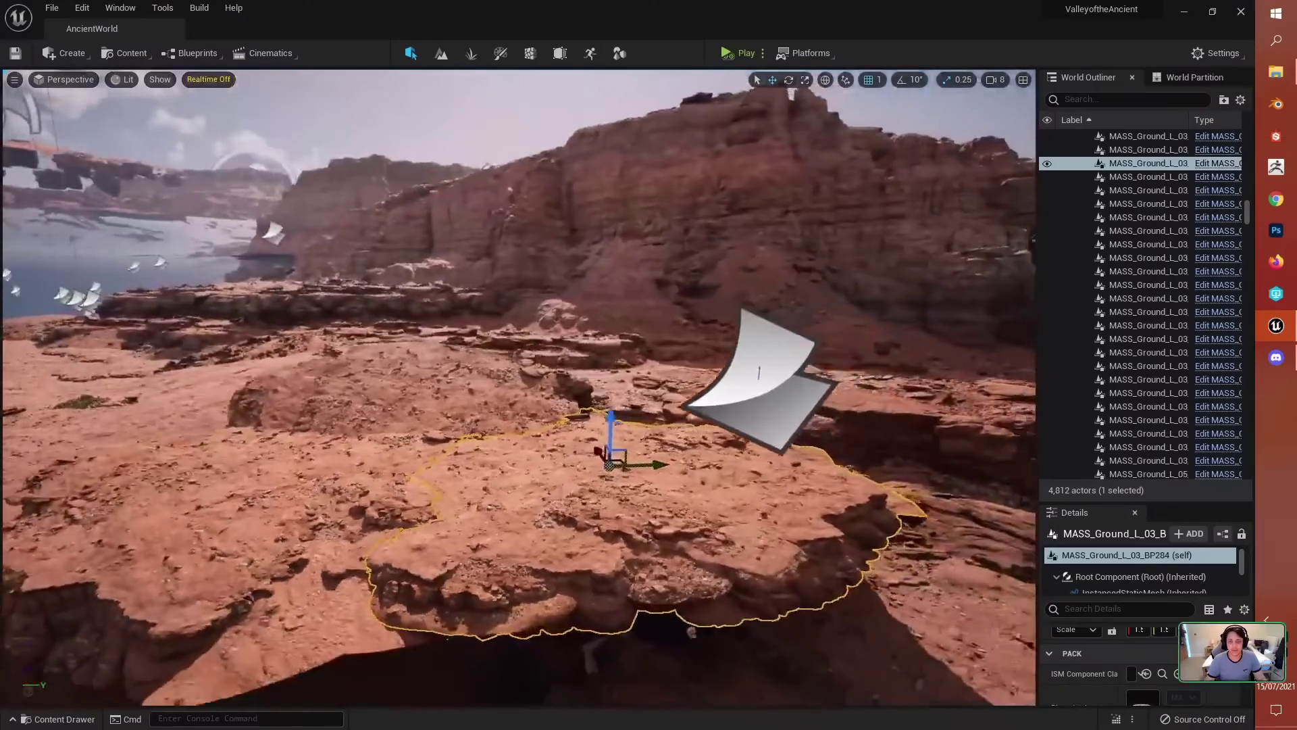
scroll(560, 408, "up", 5)
left_click_drag(559, 409, 773, 373, "alt")
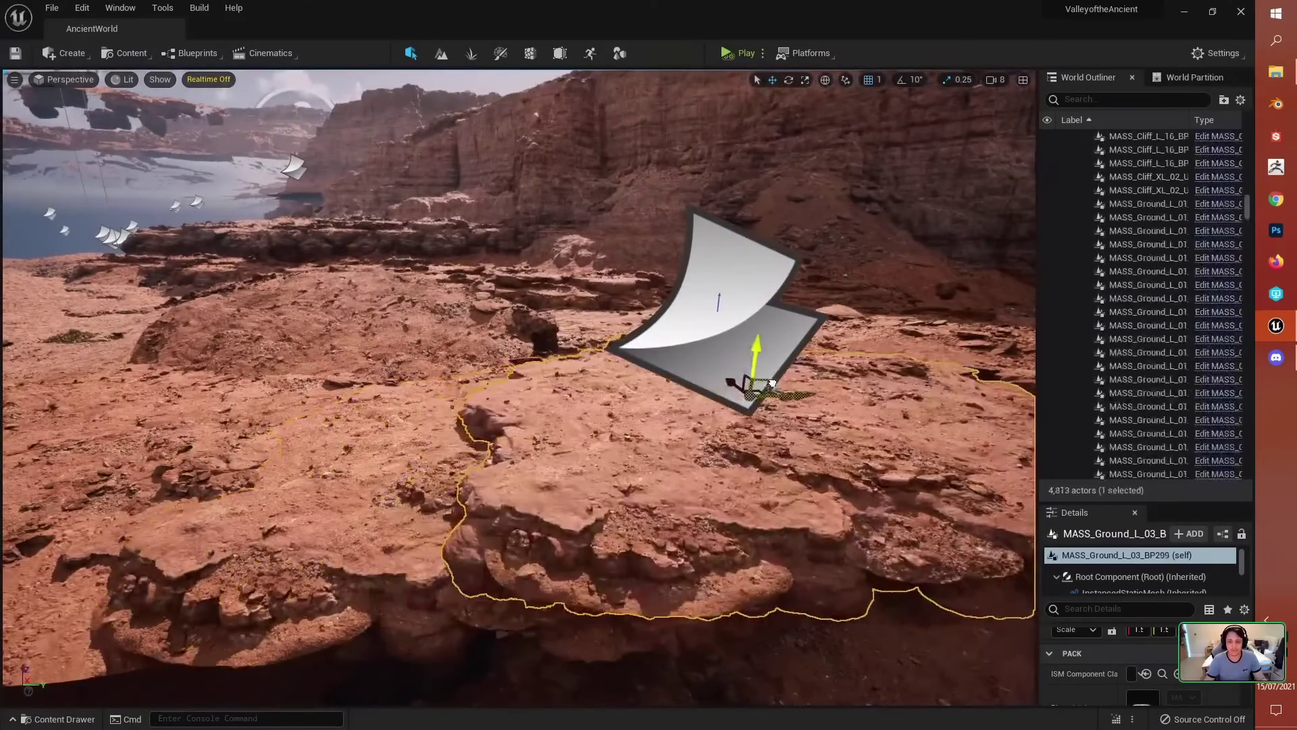
key("e")
right_click_drag(735, 350, 558, 307)
key("w")
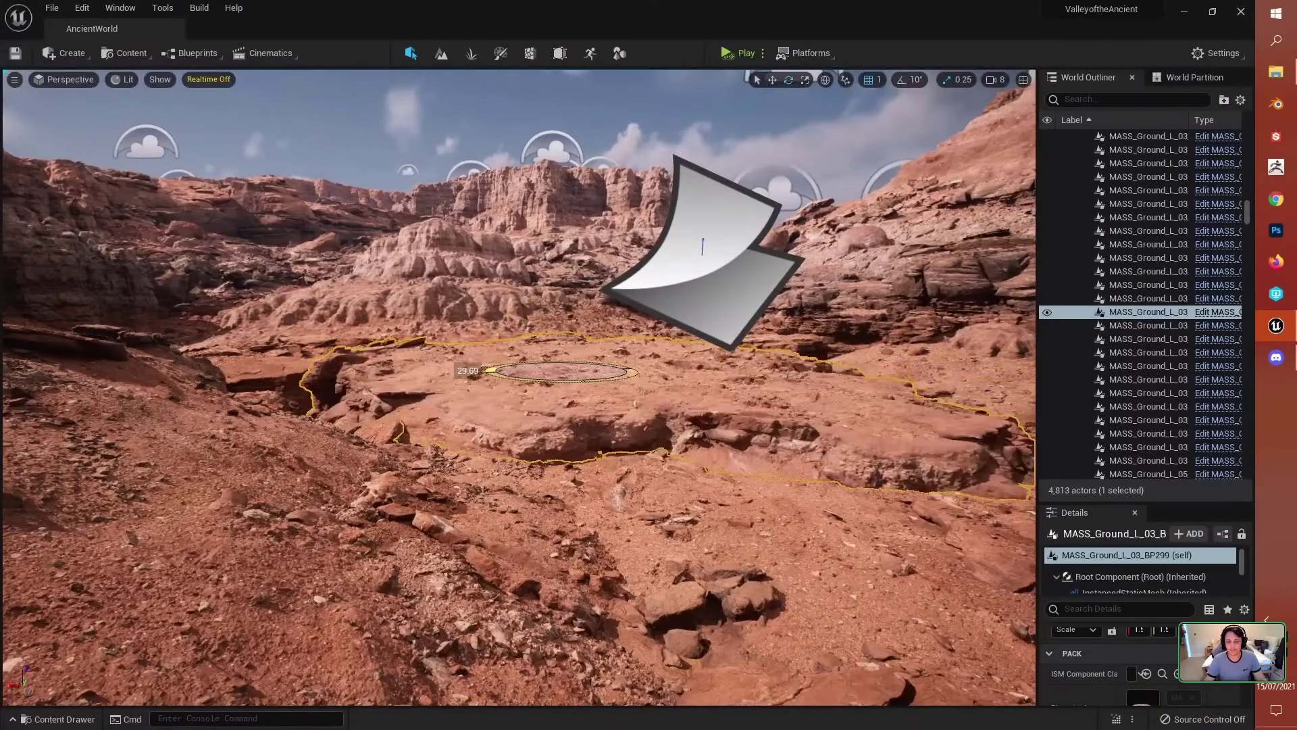
Step: Duplicate the rotated ground slab again and place the copy on the slope across the gully, adjusting its height
right_click_drag(582, 379, 538, 376)
key("w")
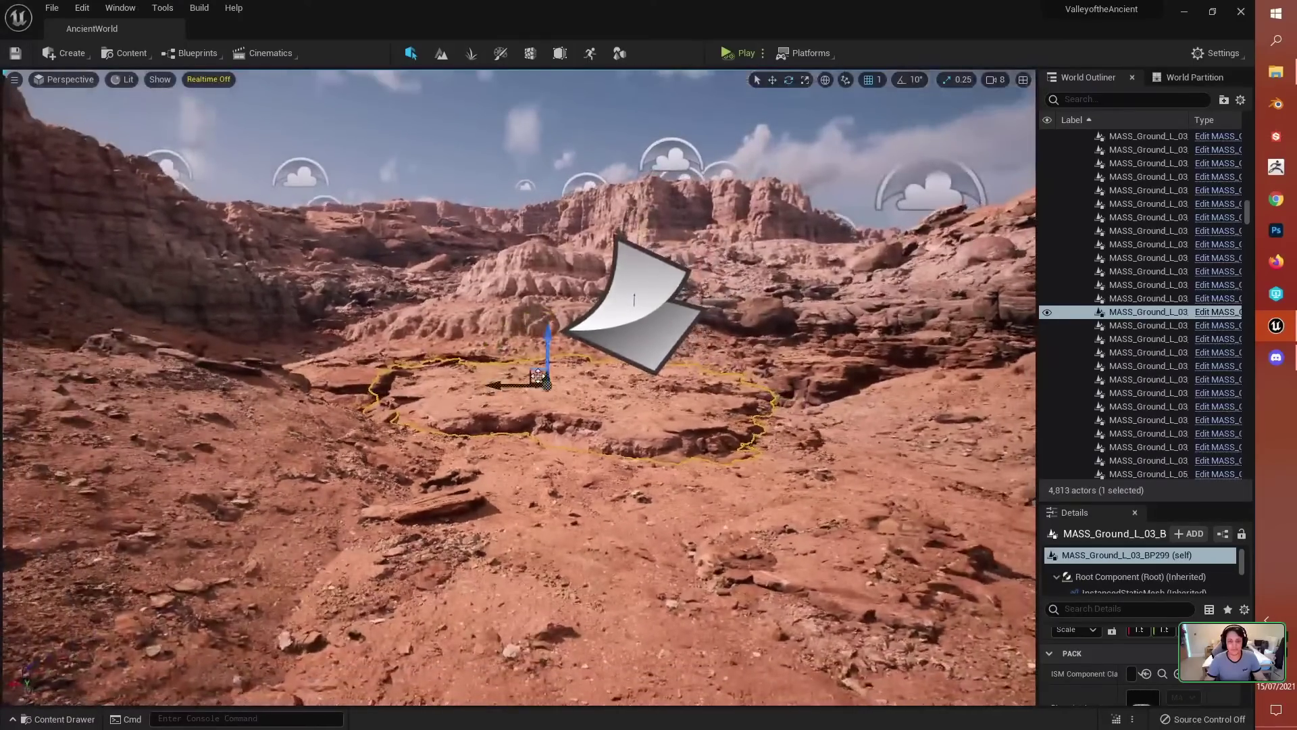
left_click_drag(538, 376, 251, 328, "alt")
key("e")
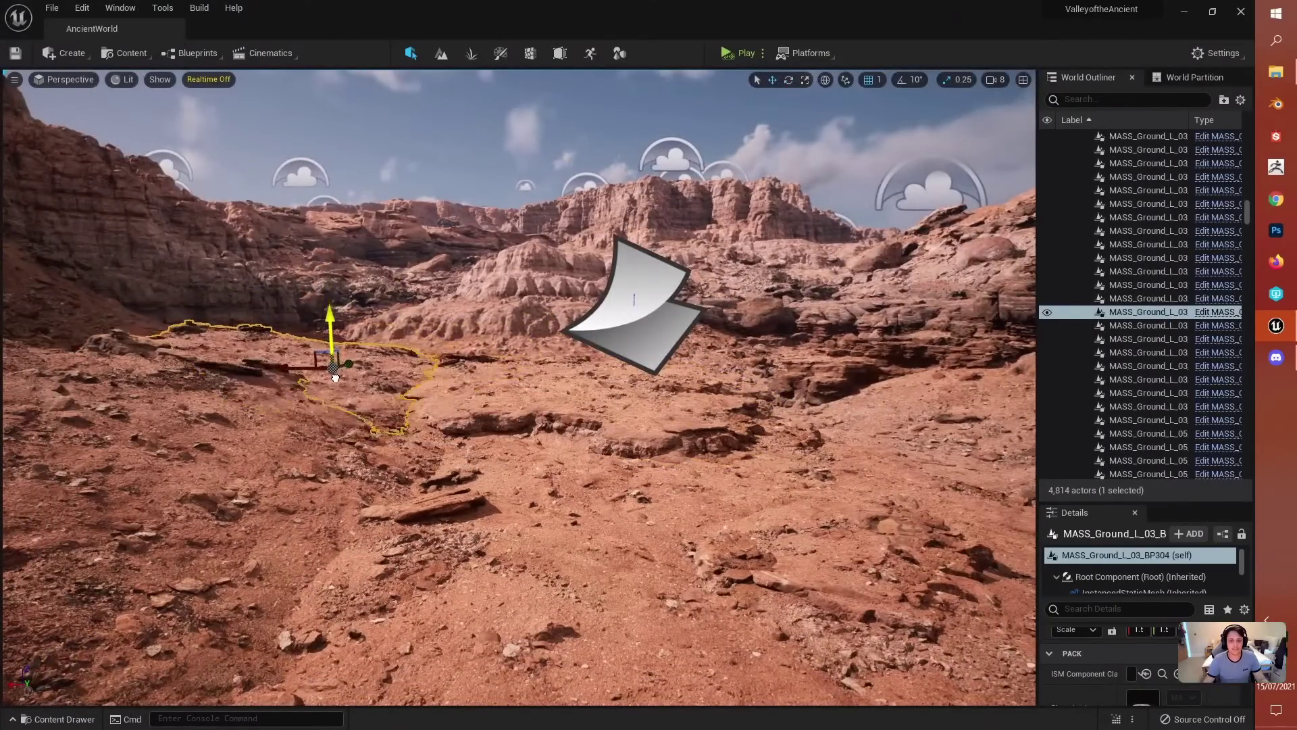
left_click_drag(335, 378, 335, 372)
Step: Pull a large background cliff formation forward so it stands beside the ground slabs
left_click(523, 297)
right_click_drag(581, 398, 530, 410)
left_click(449, 329)
right_click_drag(442, 331, 433, 338)
left_click_drag(426, 333, 478, 417)
key("e")
right_click_drag(534, 480, 534, 479)
Step: Duplicate the MASS_Cliff_L_06_BP14 cliff across the canyon and place the copy against the large cliff beside the ground slabs
left_click(777, 473)
right_click_drag(830, 605, 830, 606)
key("w")
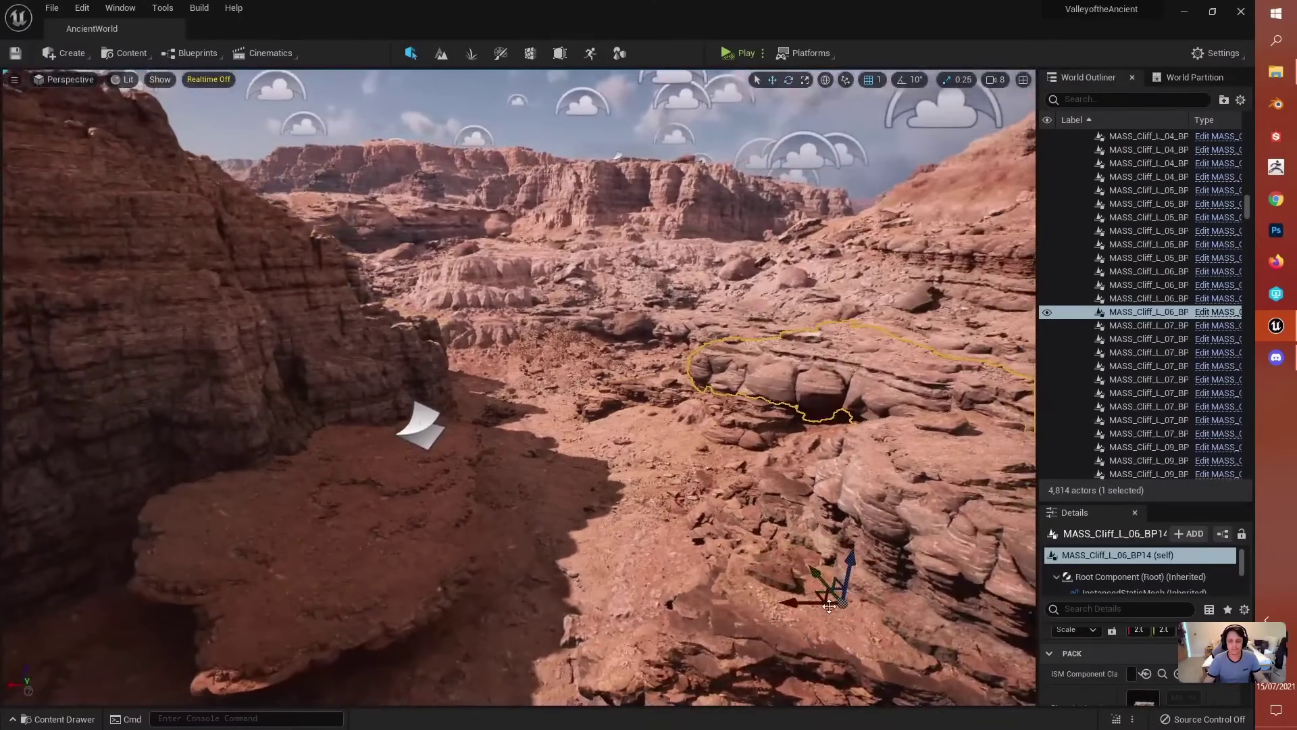
left_click_drag(812, 596, 277, 594, "alt")
key("e")
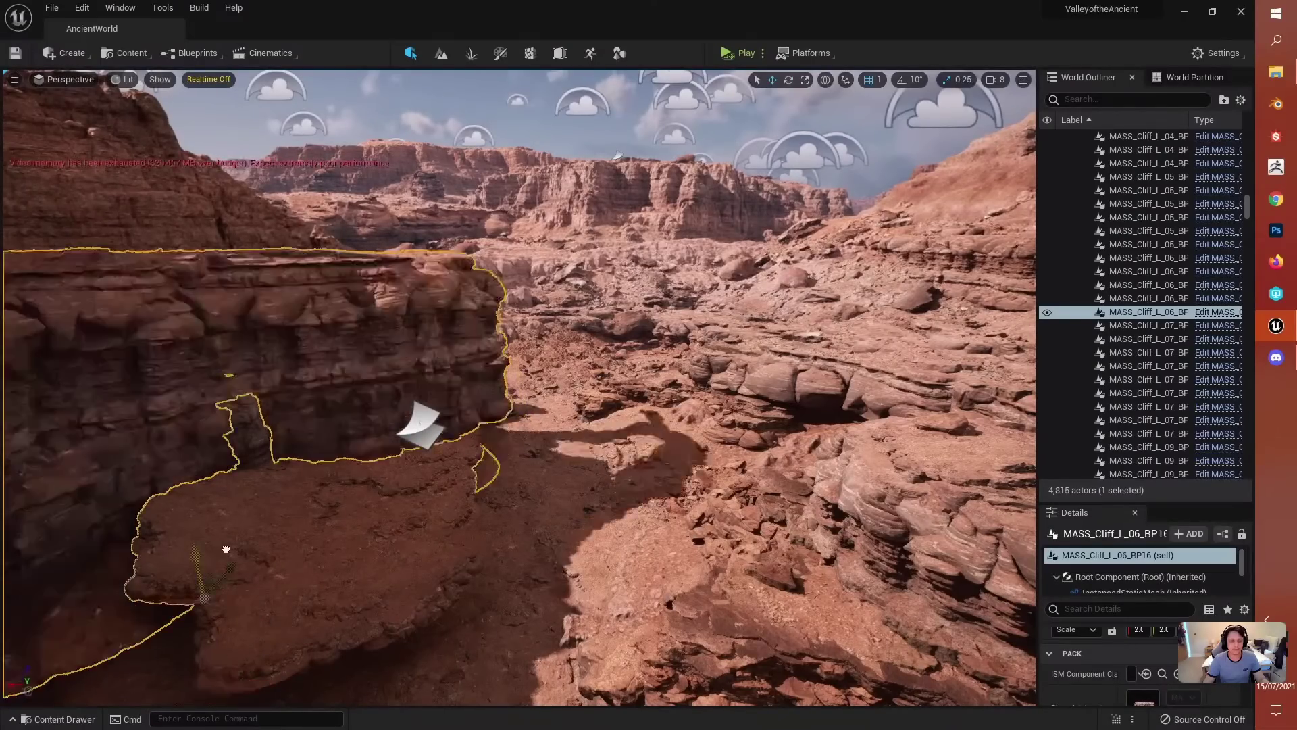
right_click_drag(333, 503, 574, 491)
Step: Adjust the placement of the copied cliff and the MASS_Modular_Butte_05_BP18 formation behind it
left_click(683, 551)
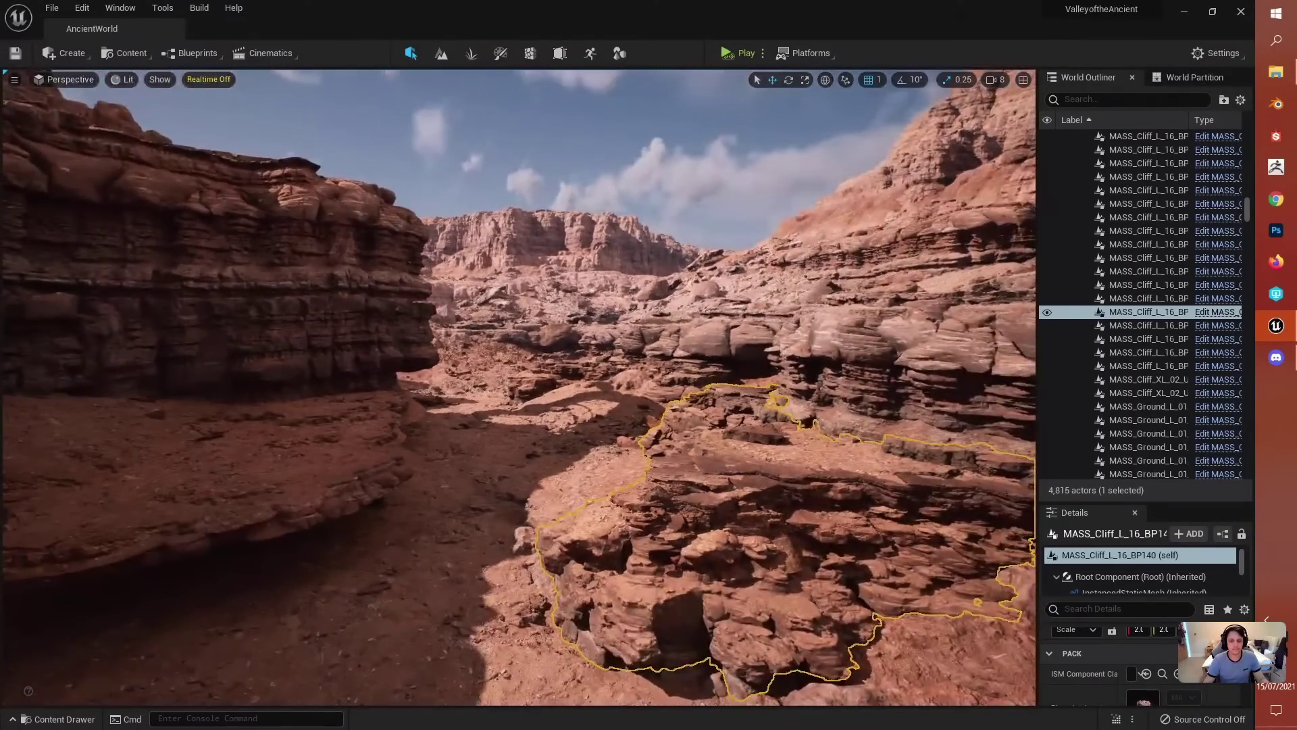
right_click_drag(310, 311, 291, 358)
left_click(356, 331)
left_click_drag(407, 540, 331, 532)
left_click(277, 180)
right_click_drag(277, 179, 233, 183)
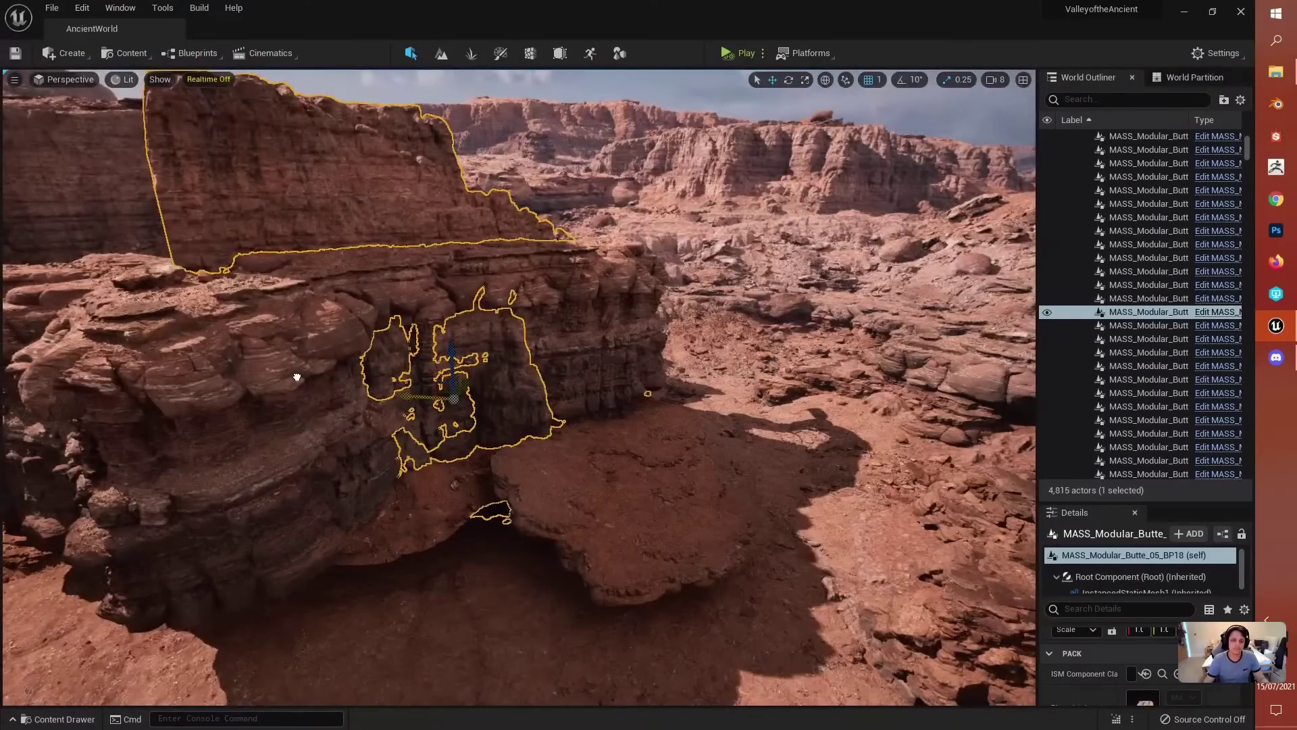
Step: Duplicate the MASS_Cliff_L_16 rock formation across the gully and place the copy at the large cliff's foot behind the ground slabs
right_click_drag(293, 373, 680, 508)
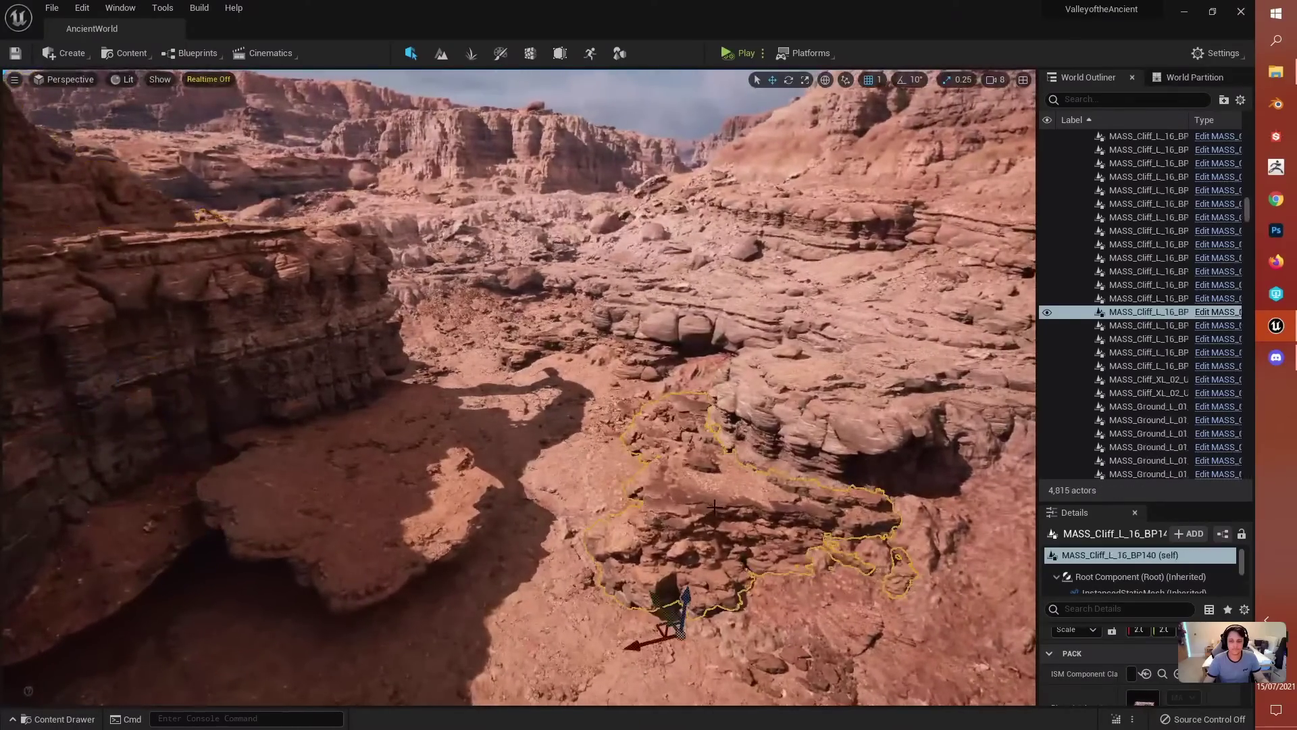
left_click(271, 535)
left_click_drag(272, 535, 319, 512)
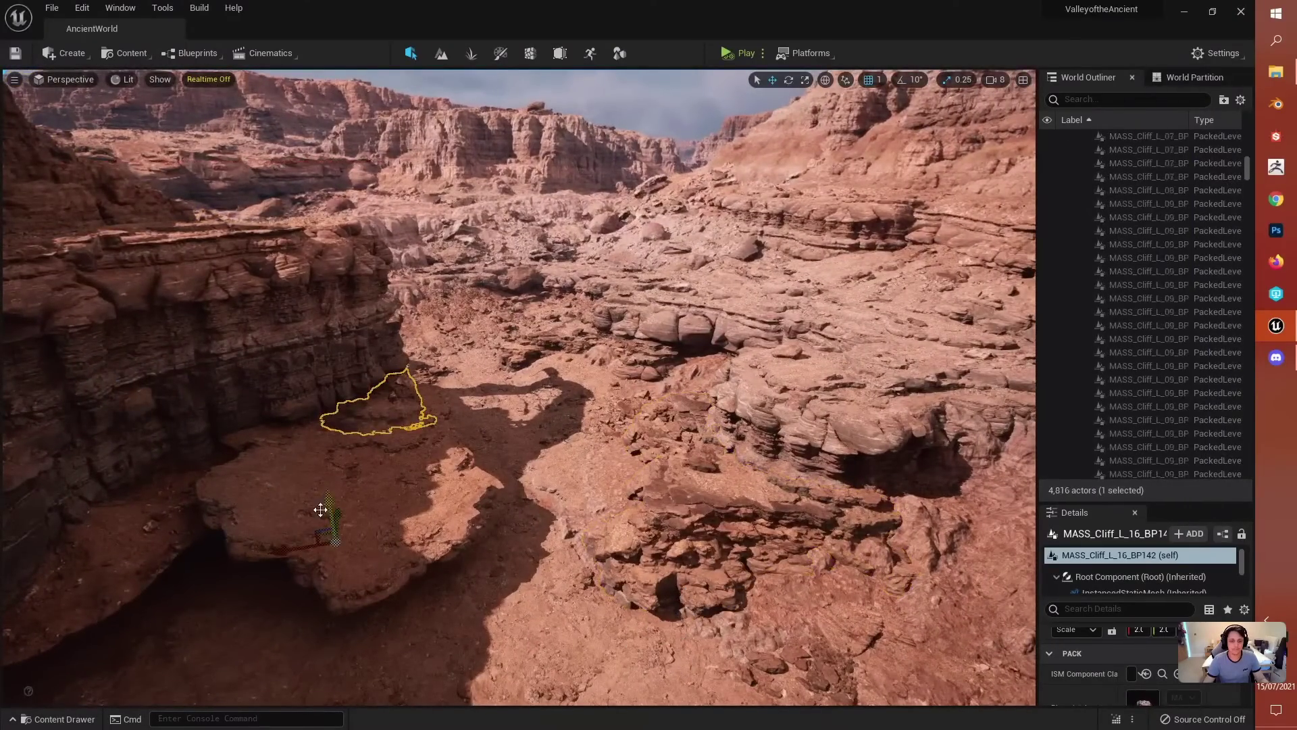
right_click_drag(319, 512, 196, 520)
right_click_drag(497, 479, 528, 487)
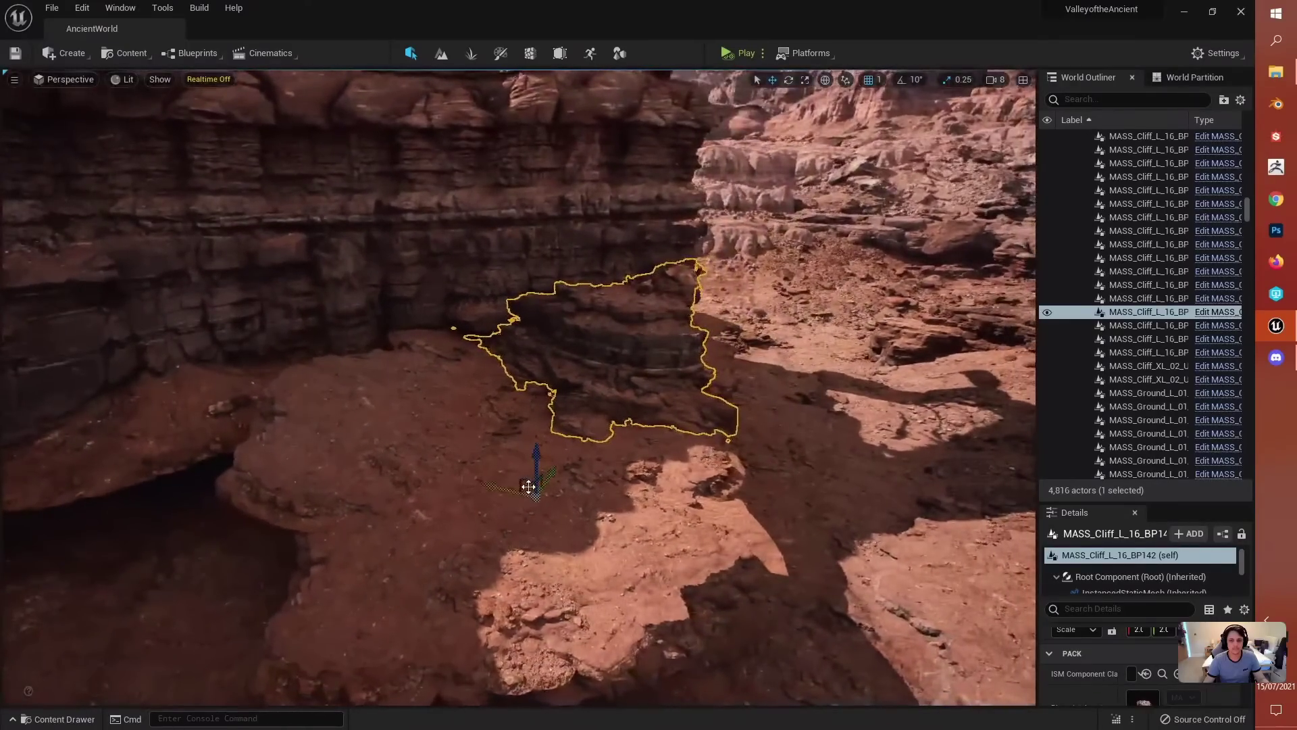
Step: Duplicate the MASS_Cliff_L_16_BP142 piece, rotate the copy, and sink it into the ground along the foot of the large cliff
left_click_drag(527, 492, 382, 507, "alt")
key("e")
key("w")
left_click_drag(425, 429, 358, 491)
key("e")
key("w")
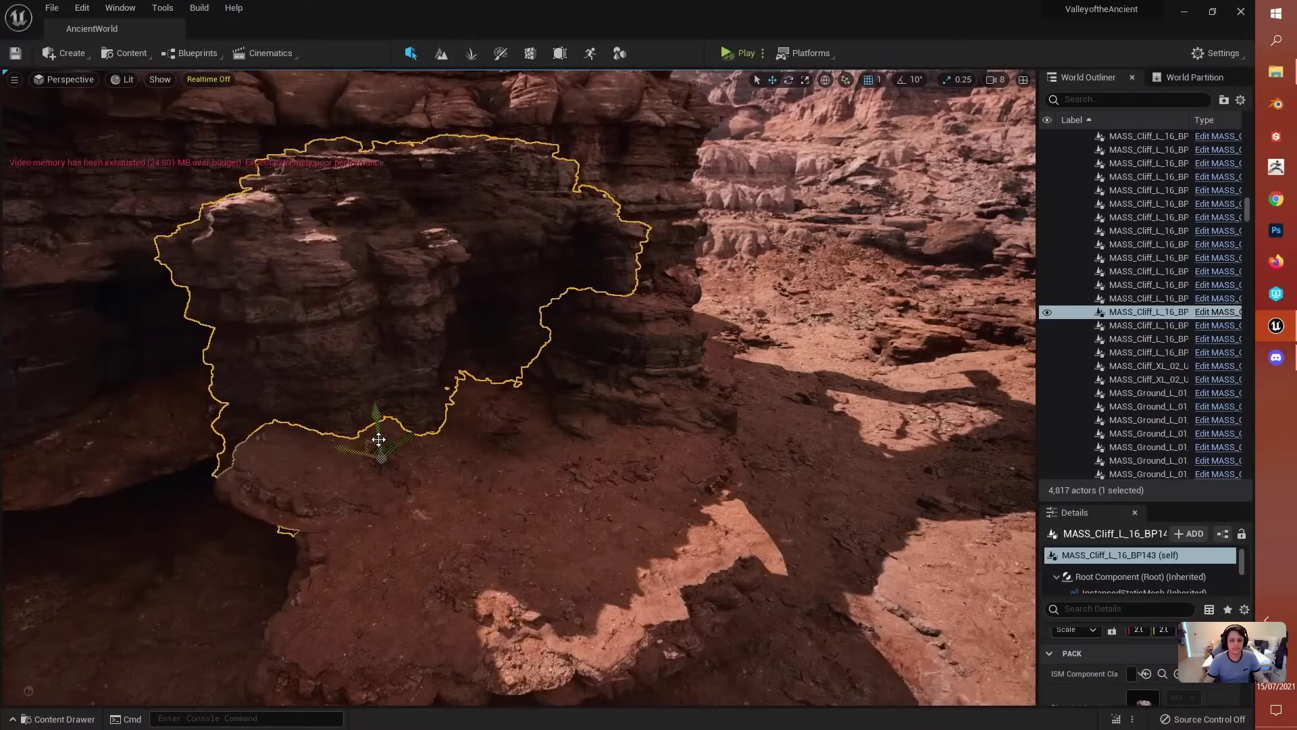
left_click_drag(388, 440, 383, 574)
right_click_drag(383, 574, 394, 522)
key("g")
Step: Duplicate the MASS_Ground_L_03_BP297 slab and place the copy beside it against the cliff's foot, adjusting its height
left_click(408, 517)
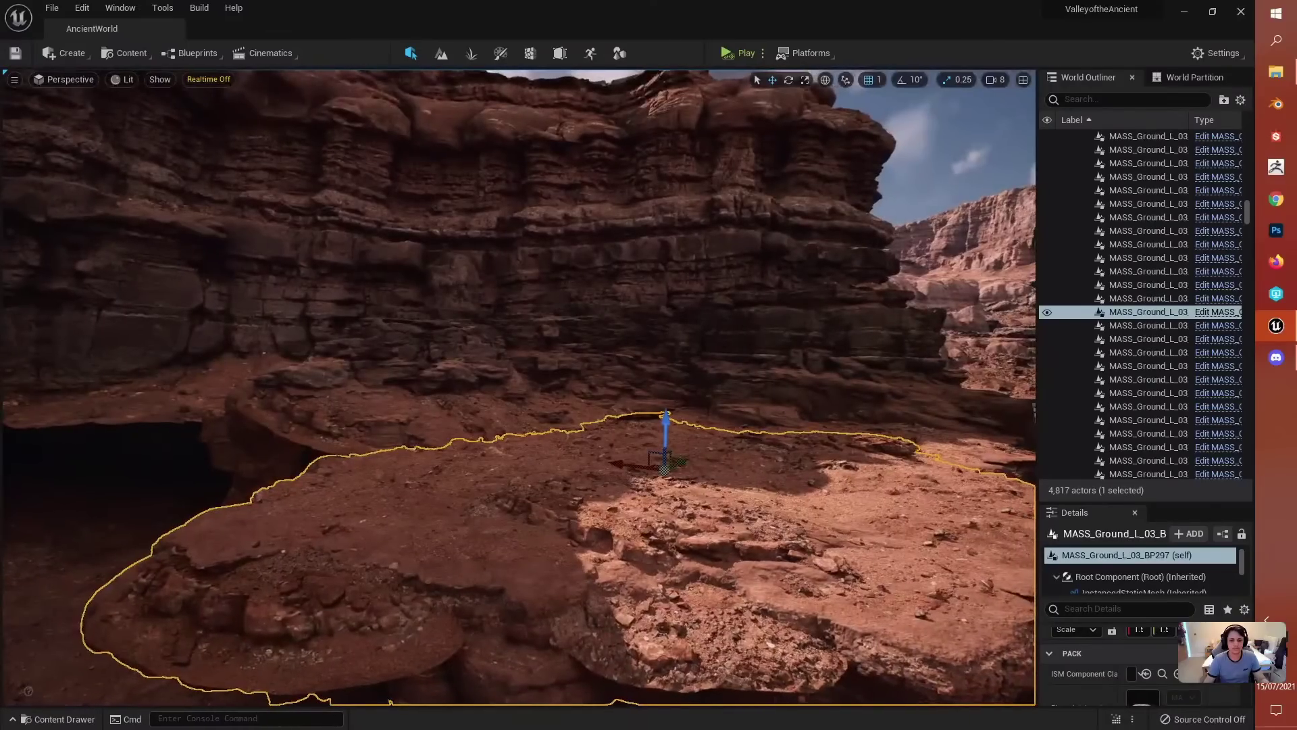
right_click_drag(597, 519, 598, 519)
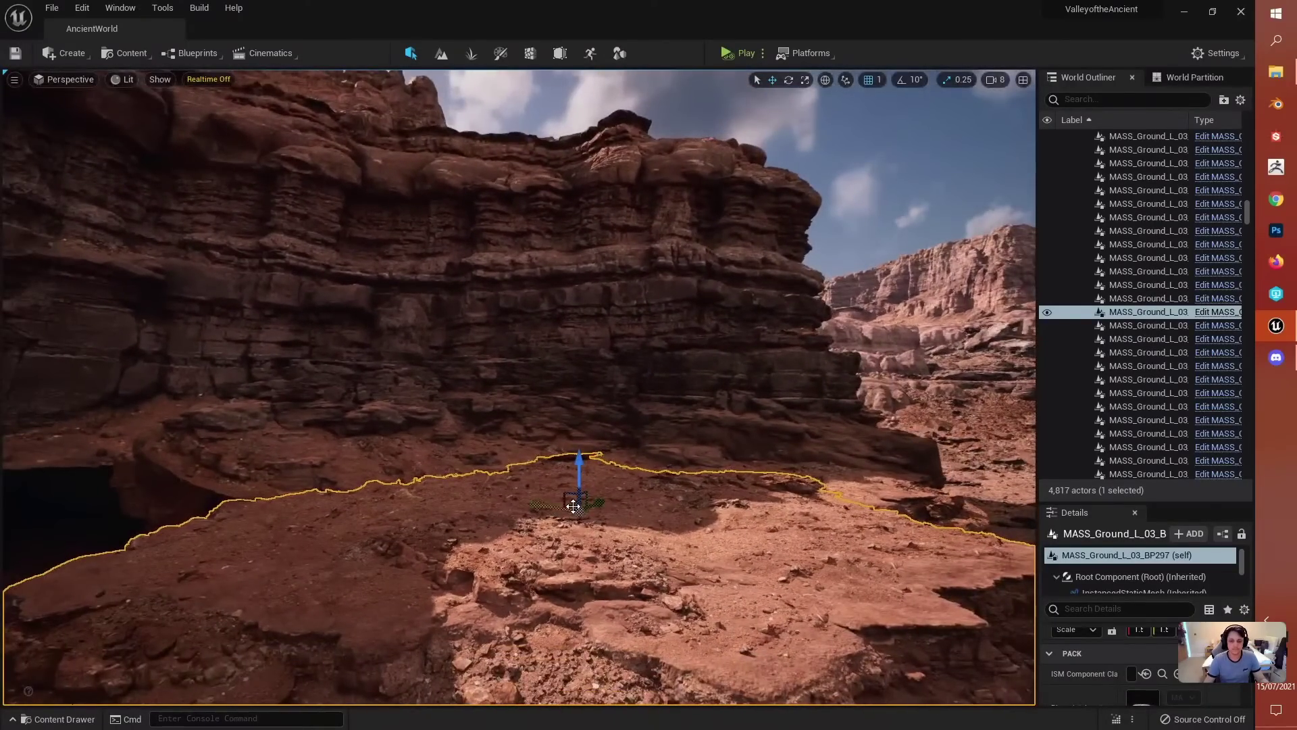
left_click_drag(573, 507, 206, 453, "alt")
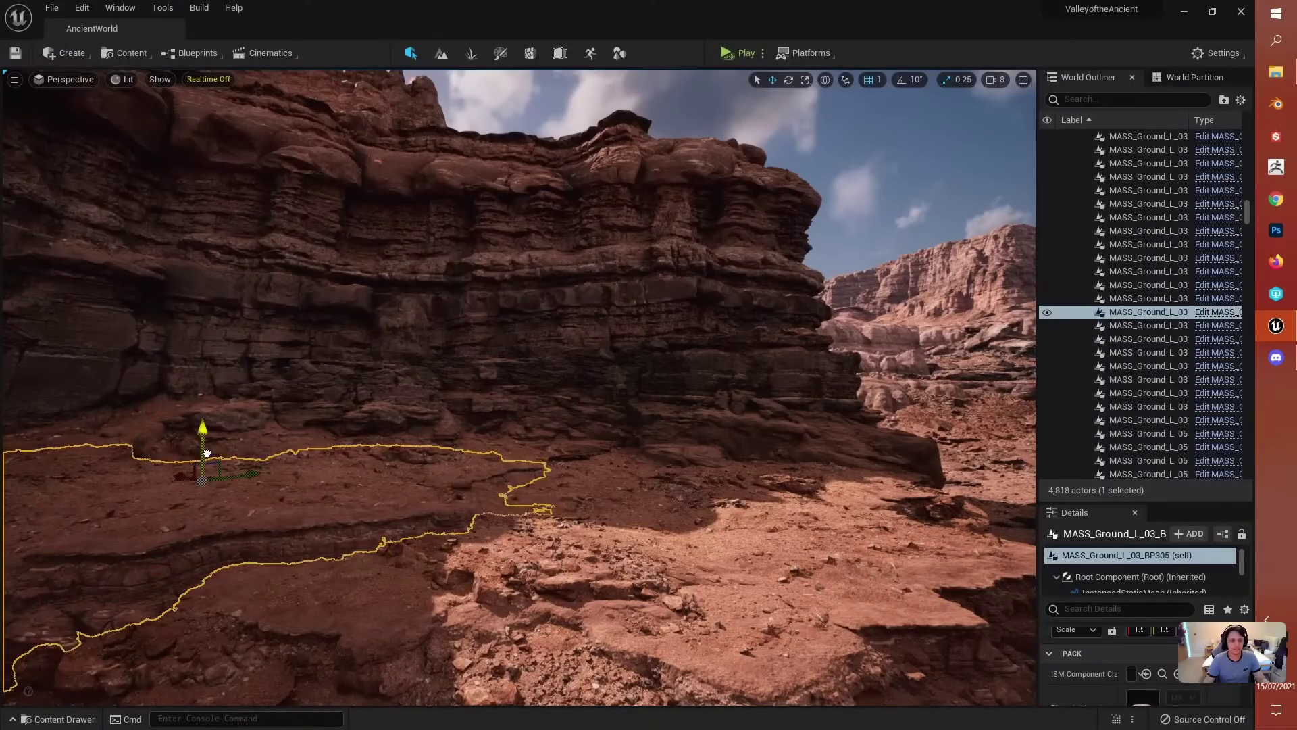
right_click_drag(319, 474, 287, 473)
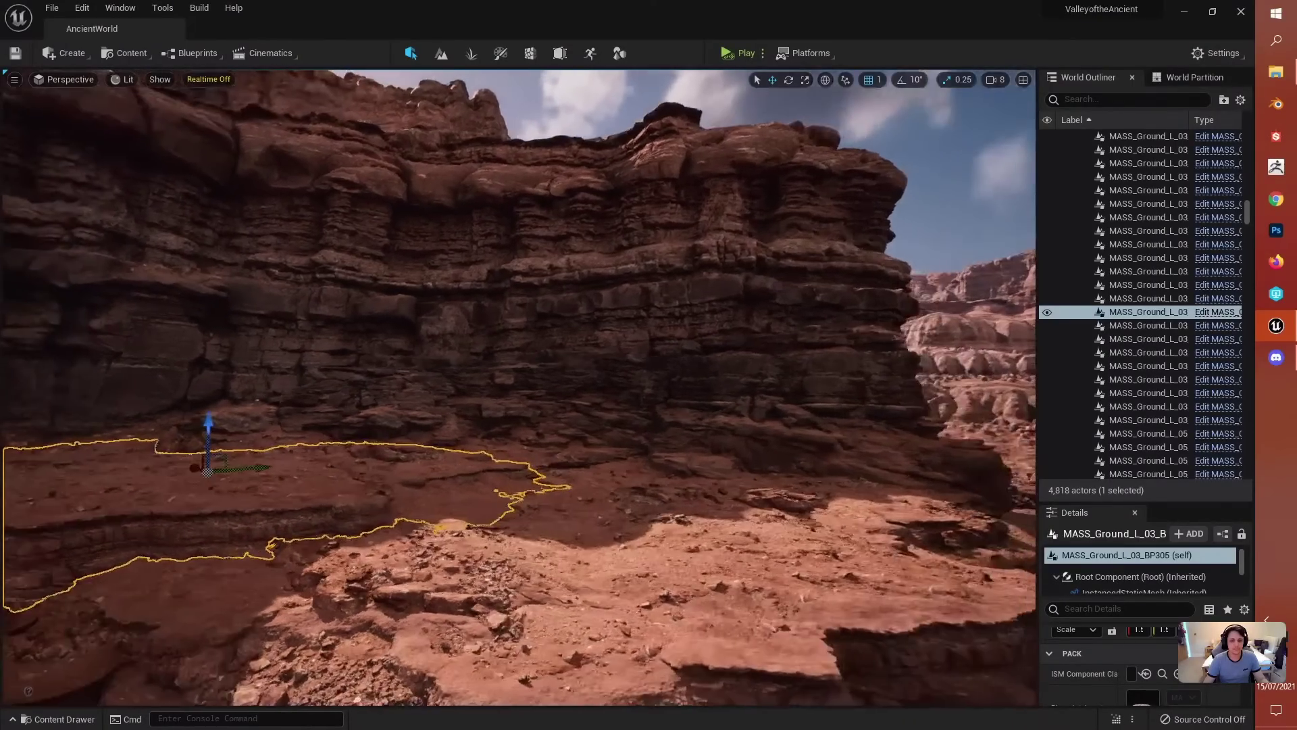
Step: Select the MASS_Cliff_L_16_BP143 copy and examine how it blends into the cliff wall and ground
key("e")
left_click(453, 420)
scroll(492, 534, "down", 3)
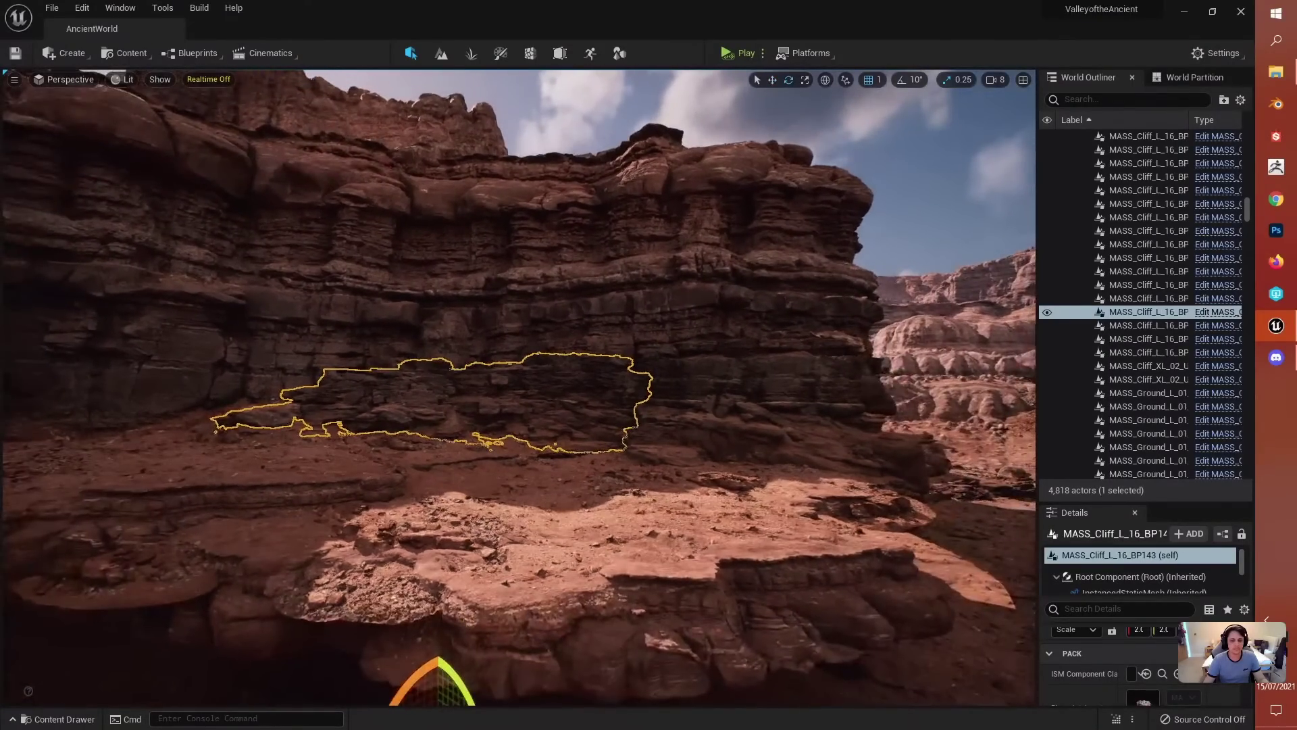
key("w")
mouse_move(492, 533)
right_mouse_down()
mouse_move(459, 533)
mouse_move(481, 534)
right_mouse_up()
mouse_move(560, 534)
right_mouse_down()
mouse_move(595, 533)
mouse_move(560, 534)
right_mouse_up()
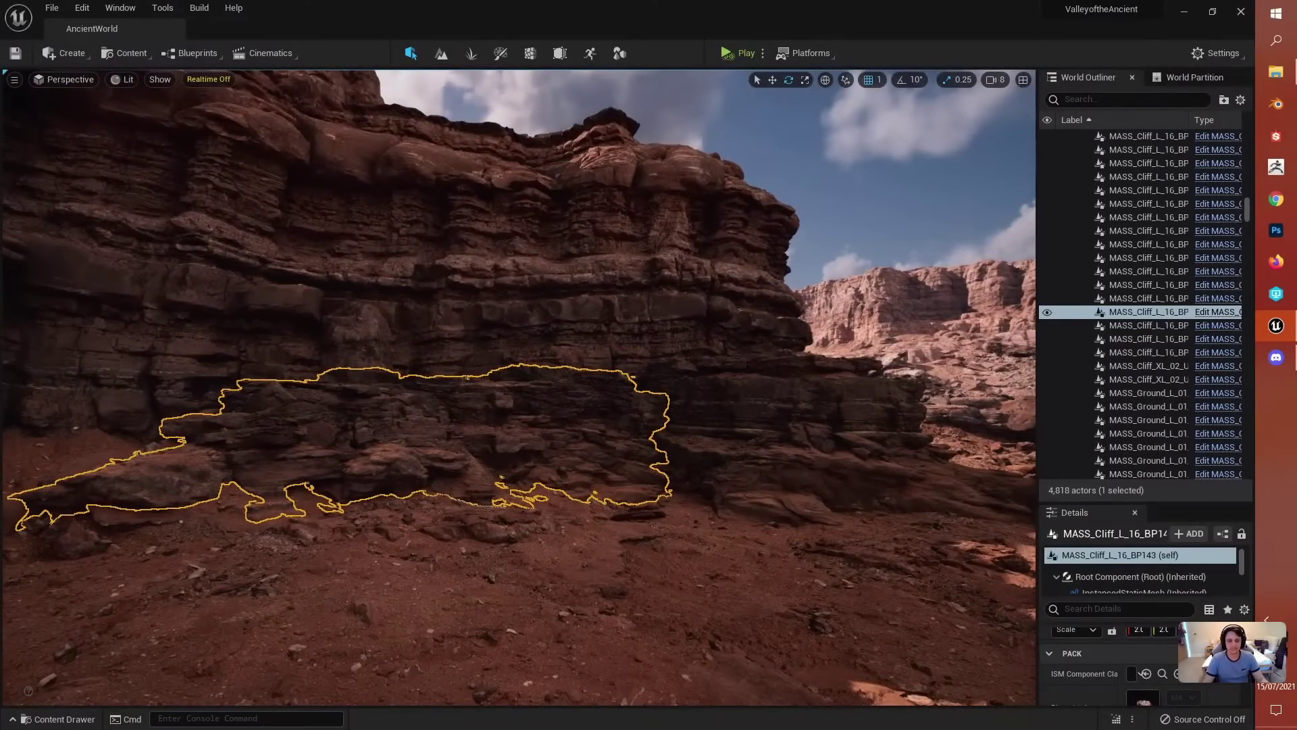
right_click_drag(552, 552, 551, 608)
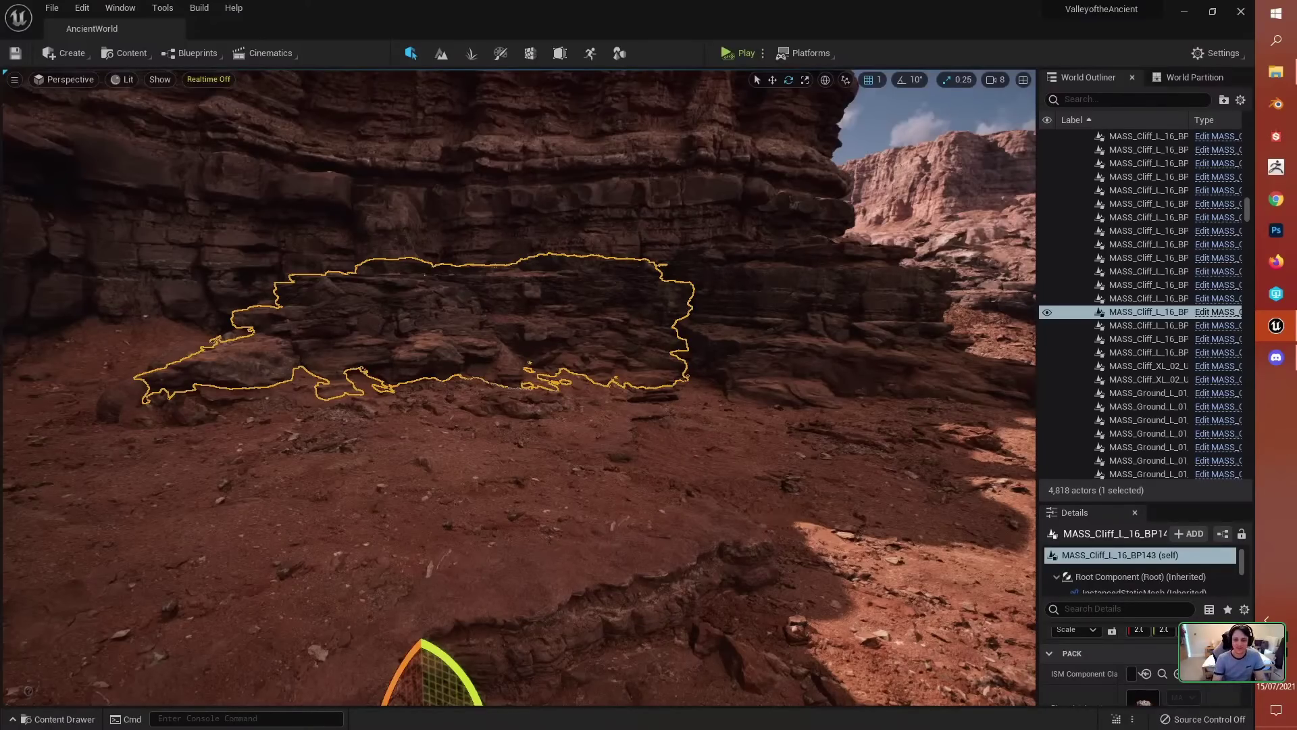
right_click_drag(519, 387, 574, 448)
Step: Select the MASS_Ground_L_03_BP297 slab and examine the assembled ground and cliff pieces from several distances
key("w")
left_click(554, 443)
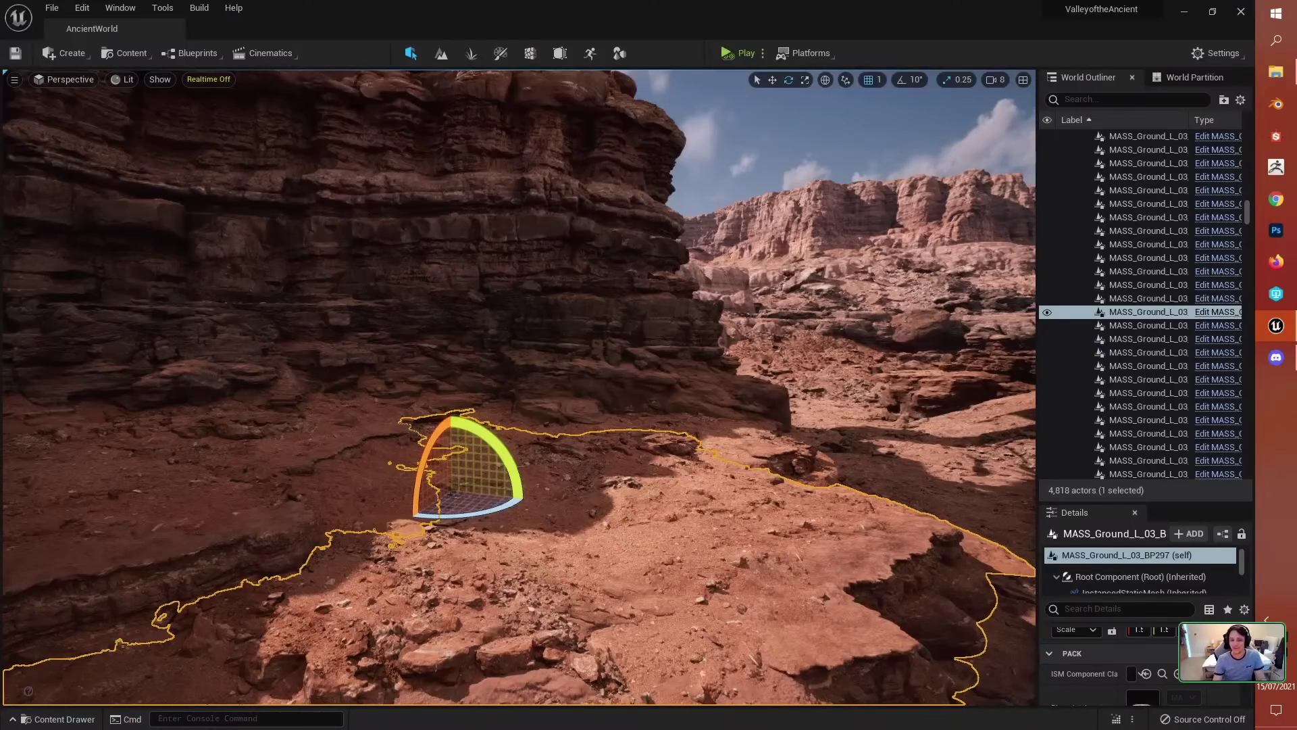
key("w")
right_click_drag(668, 373, 551, 361)
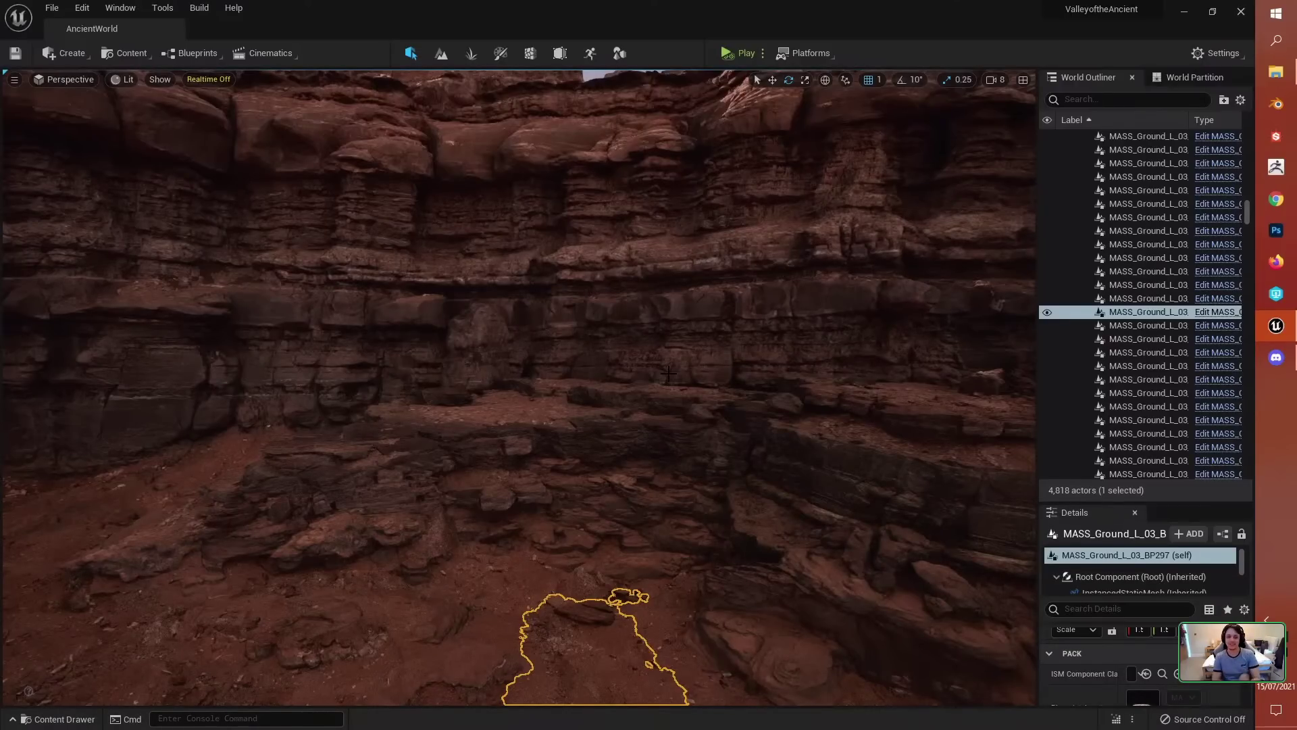
key("s")
mouse_move(680, 347)
right_mouse_down()
mouse_move(757, 352)
mouse_move(677, 373)
right_mouse_up()
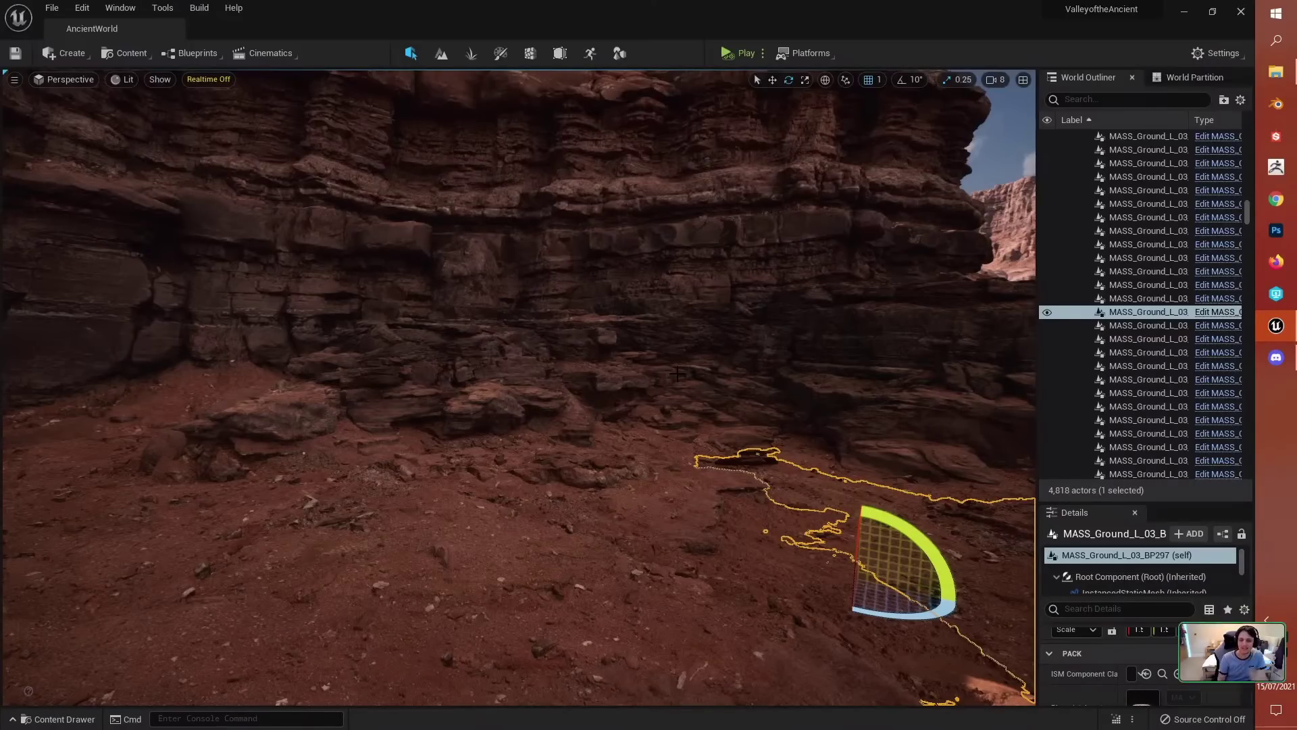
key("f")
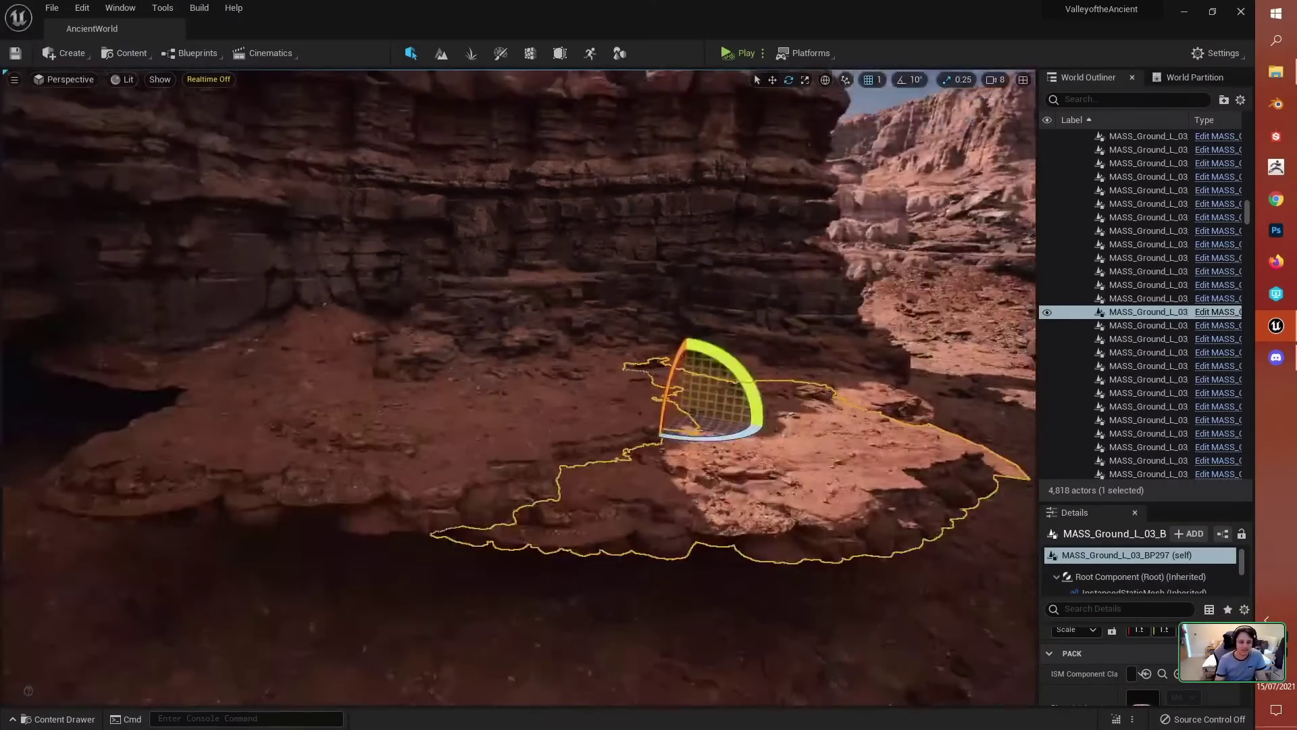
key("w")
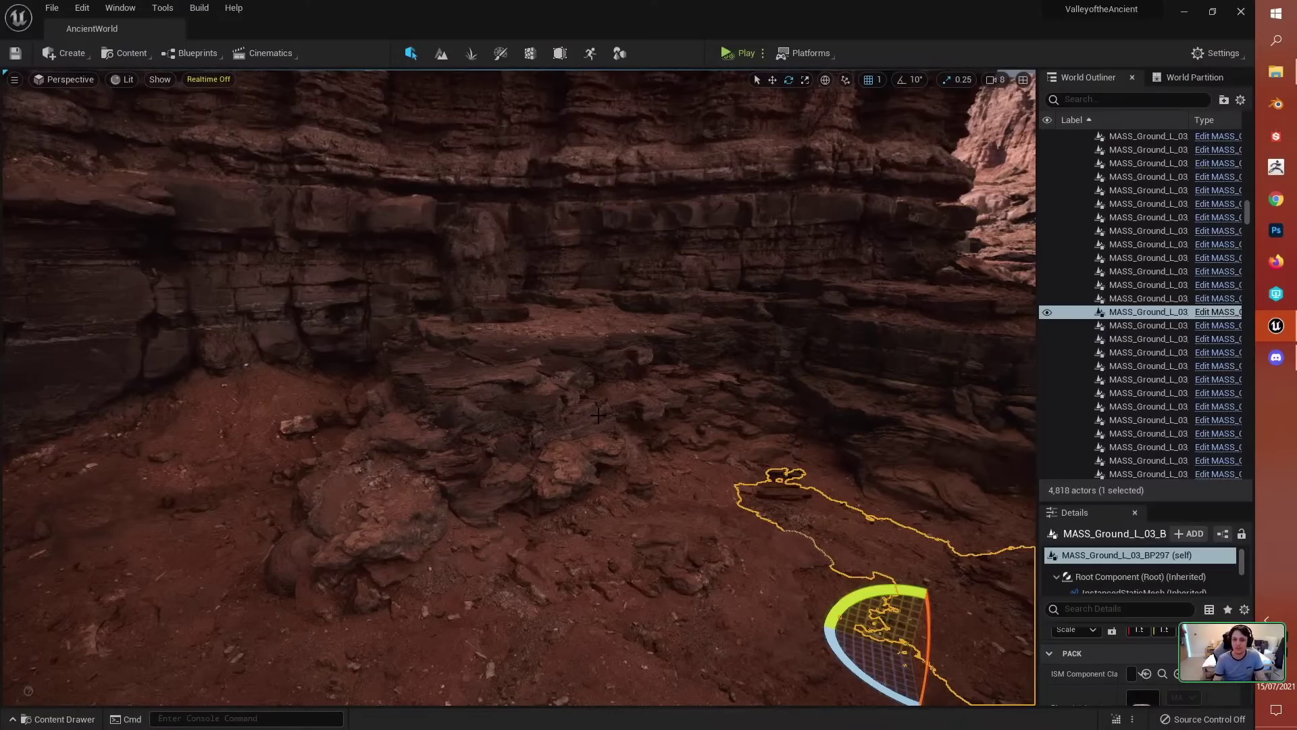
right_click_drag(578, 408, 620, 411)
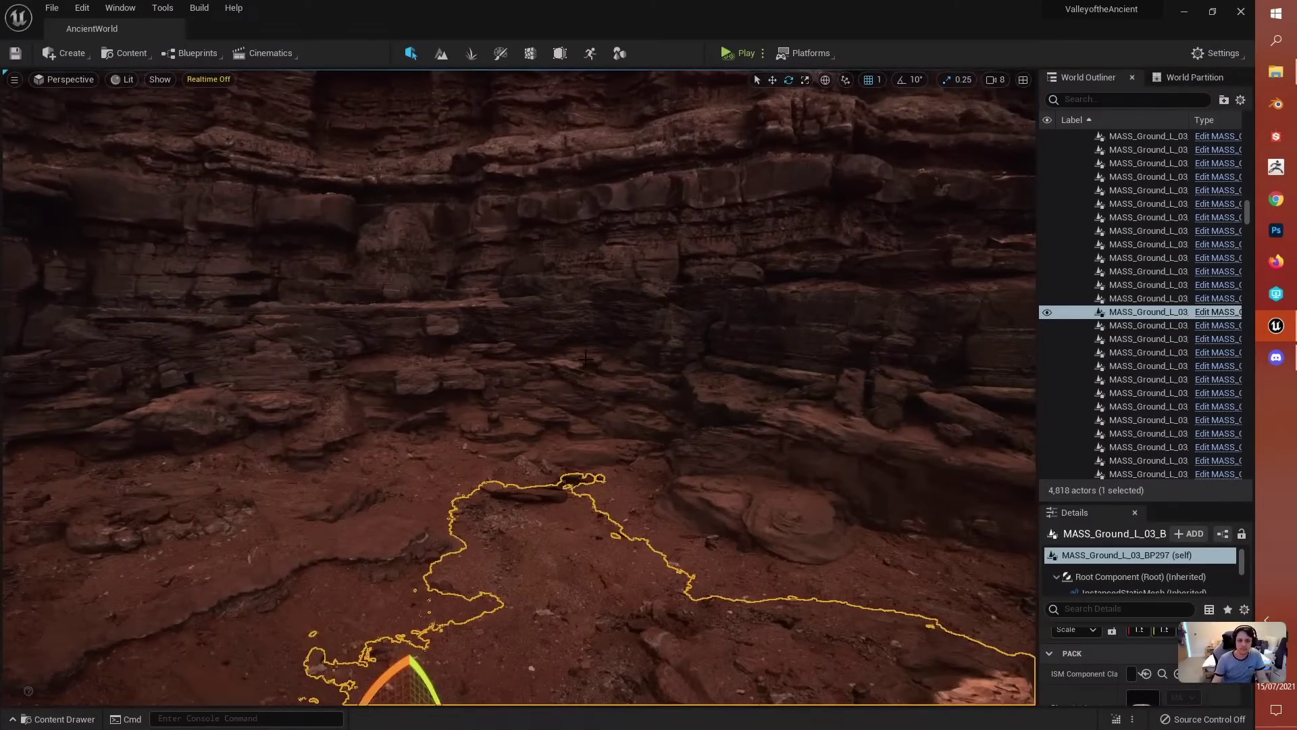
right_click_drag(621, 412, 649, 254)
left_click(663, 247)
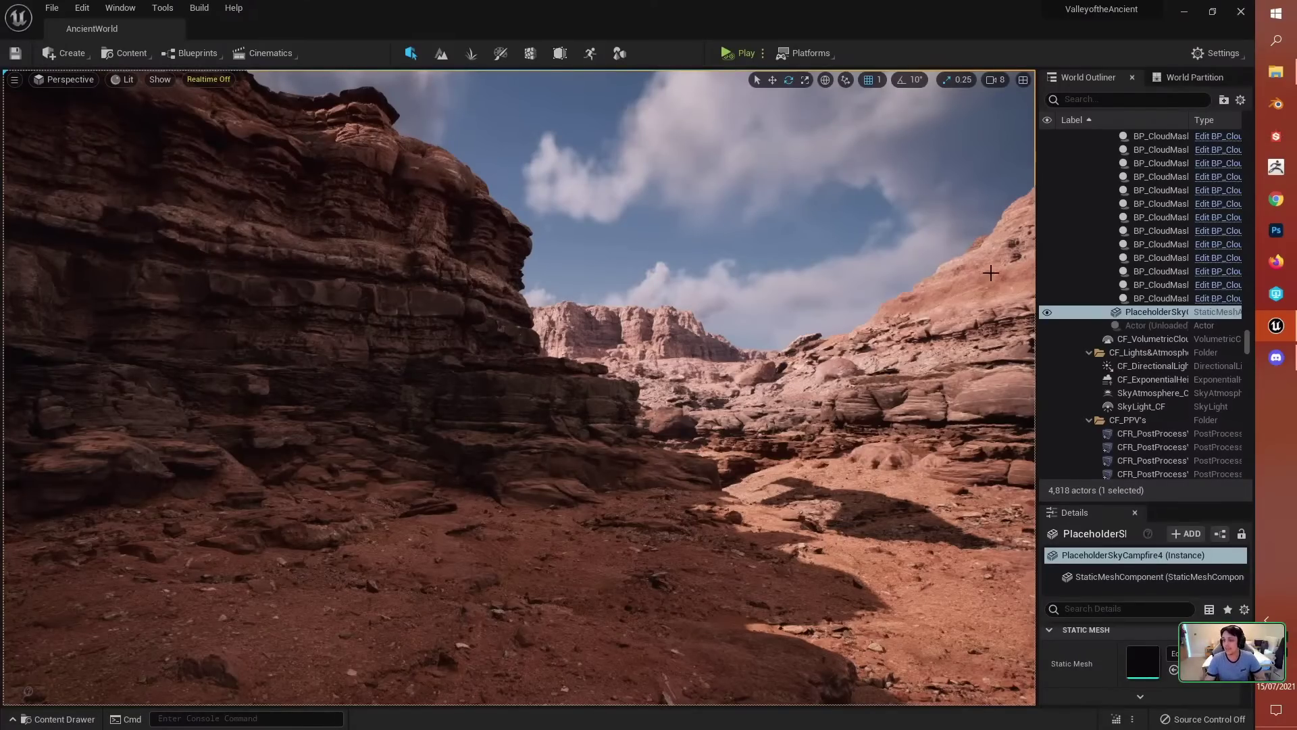
Step: Browse the actor list to select BackDropButte_Large10 and enlarge the area showing its details
left_click(1157, 217)
scroll(1170, 269, "up", 10)
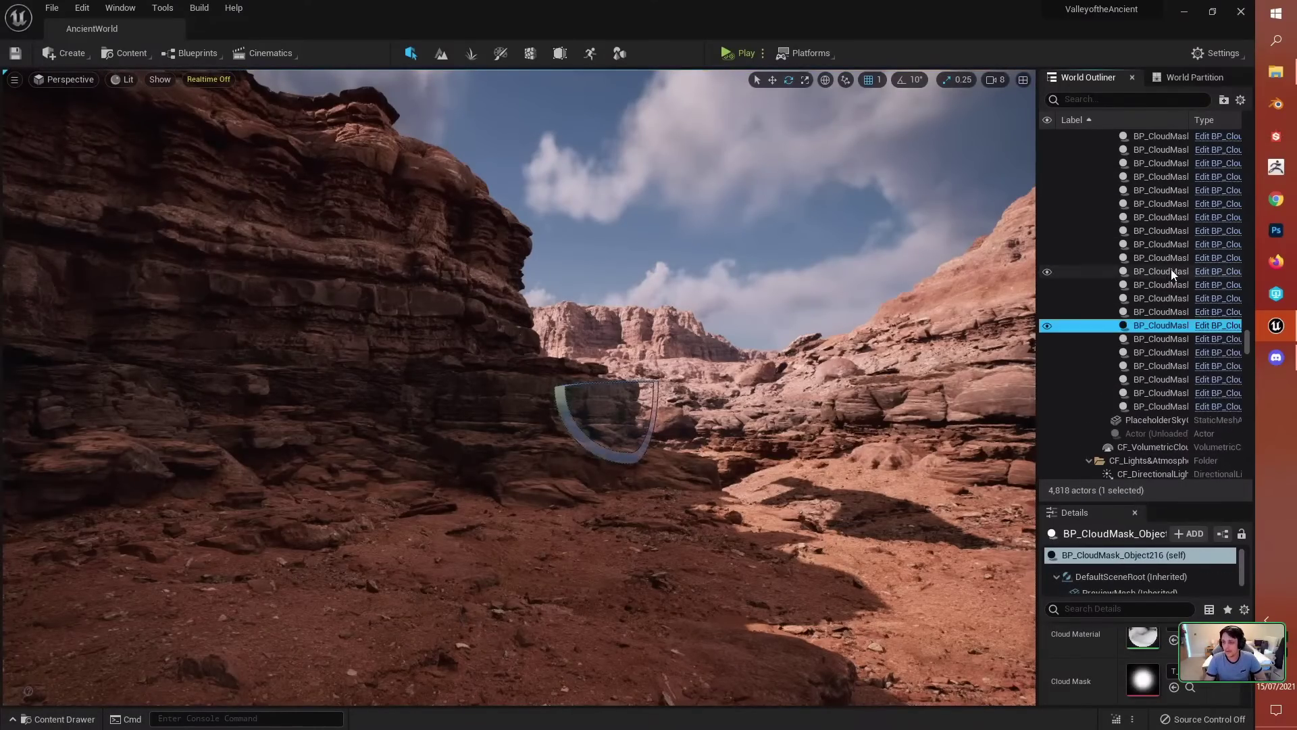
scroll(1174, 276, "up", 8)
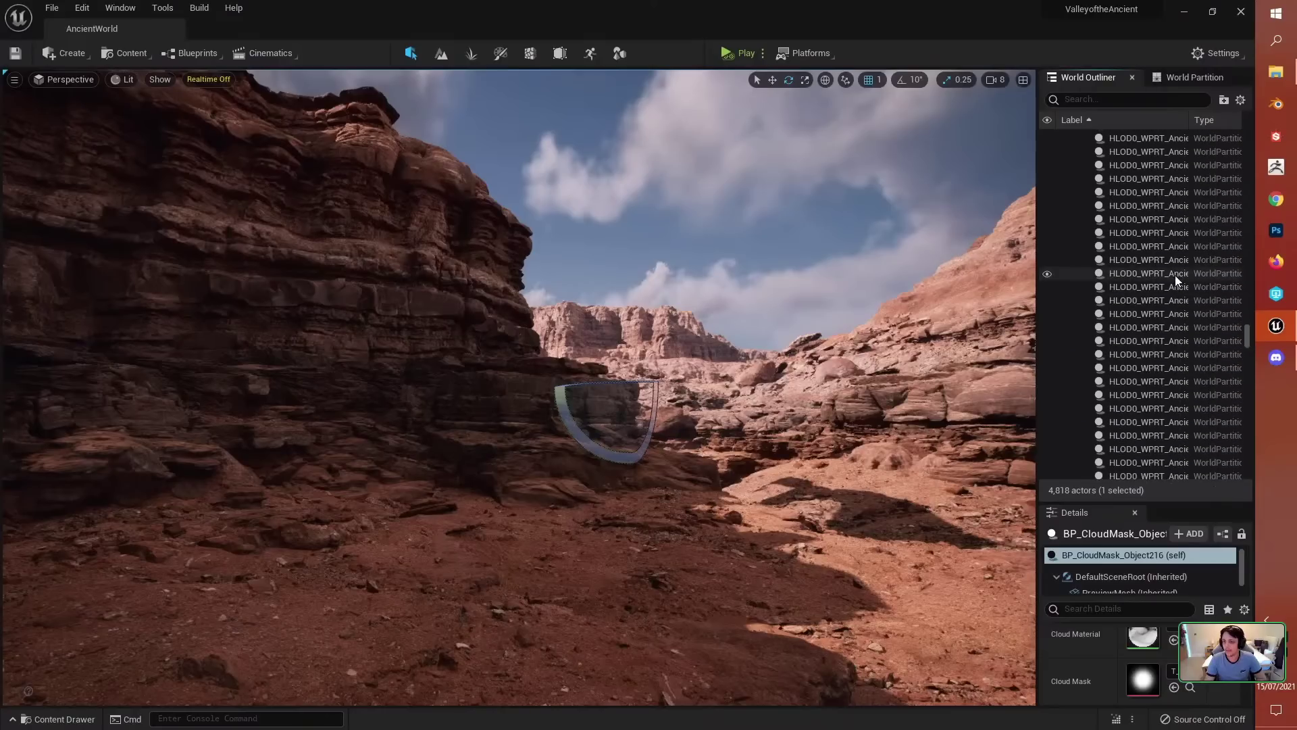
left_click(1212, 309)
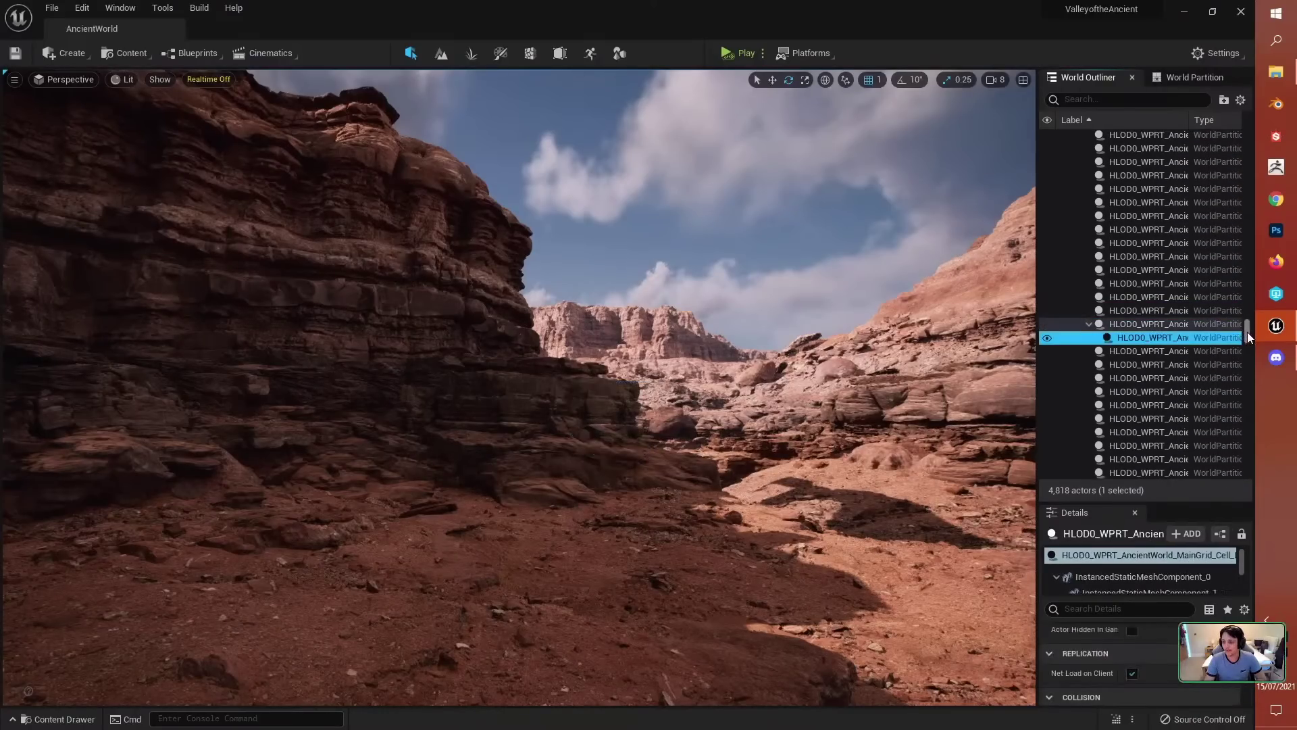
left_click_drag(1246, 331, 1234, 139)
scroll(1125, 271, "up", 1)
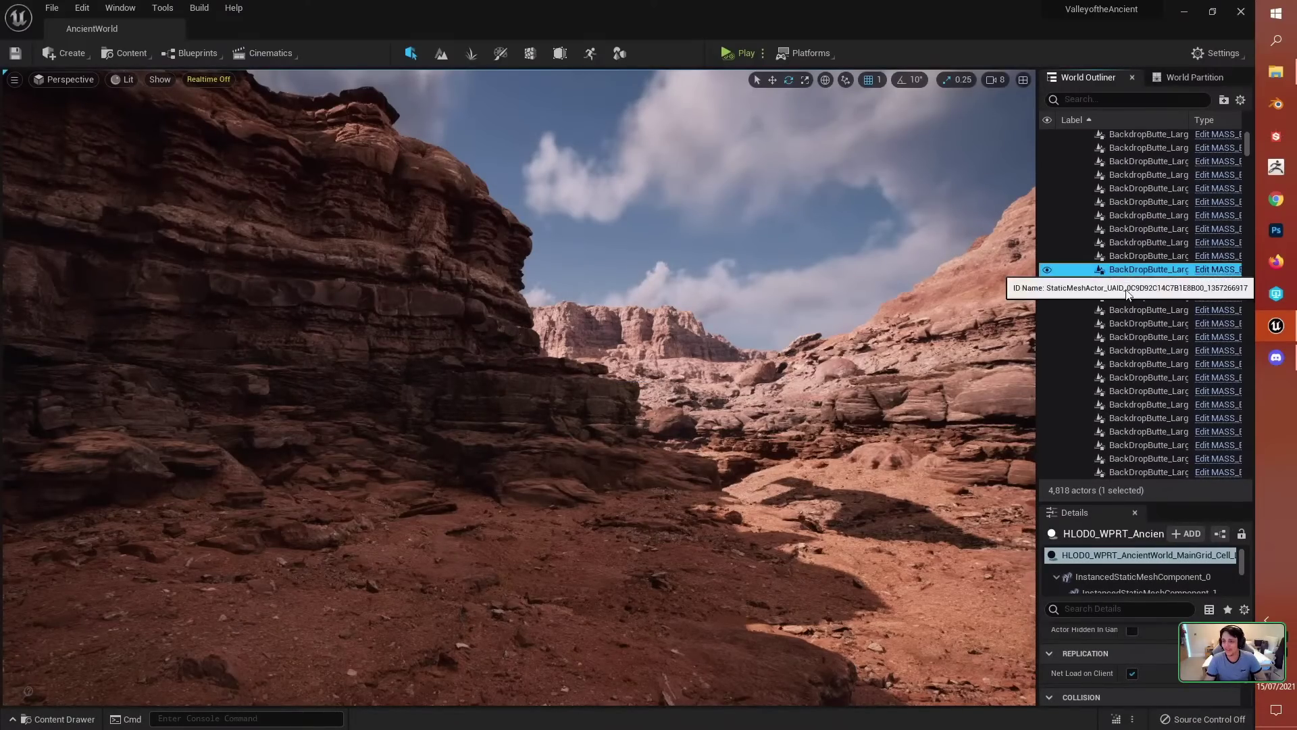
left_click(1124, 271)
left_click_drag(1154, 503, 1154, 302)
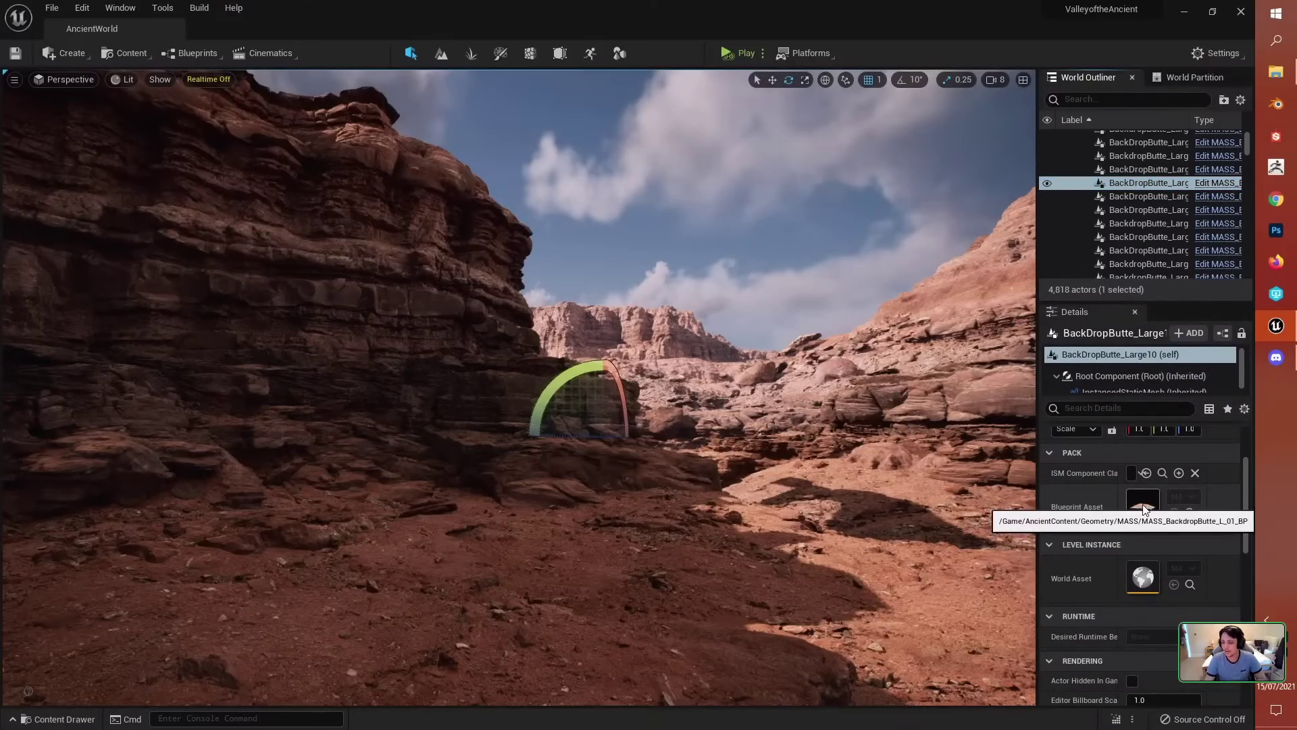
Step: Open the backdrop butte's blueprint asset, inspect its InstancedStaticMesh component in the 3D preview, and close the blueprint
double_click(1143, 507)
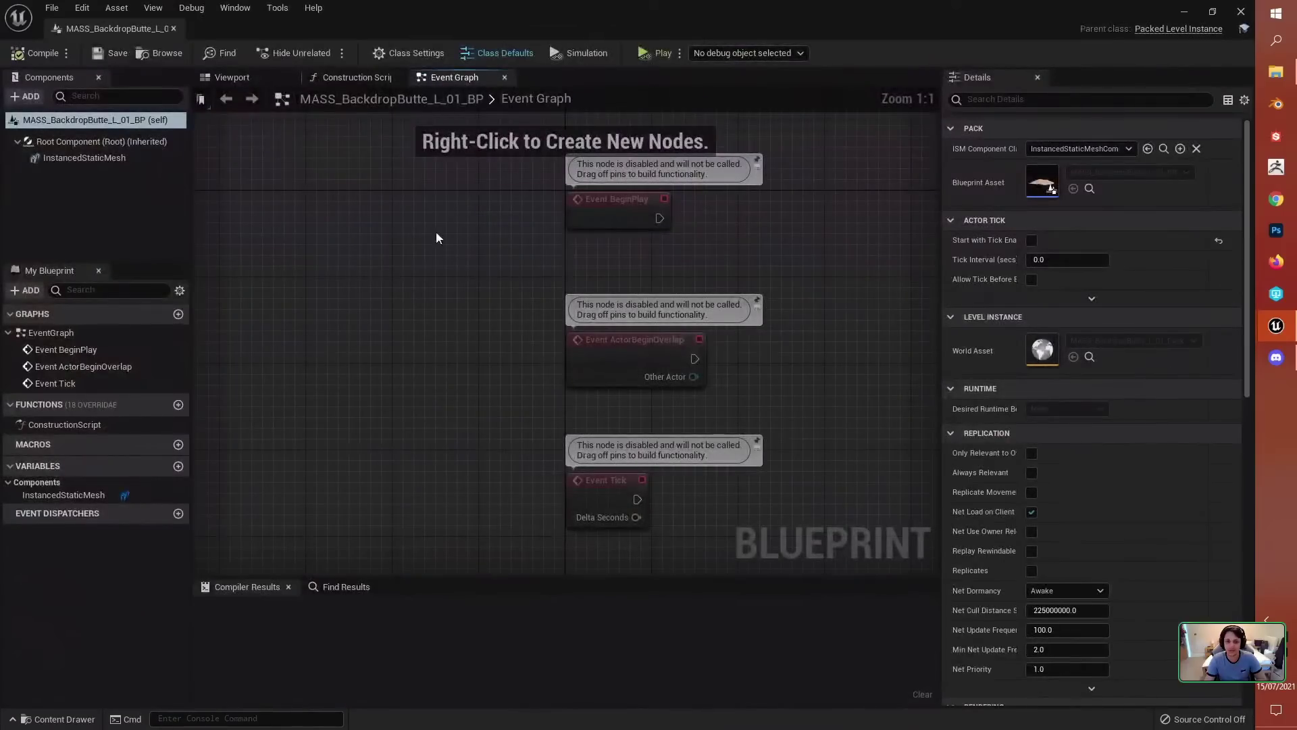
left_click(243, 76)
left_click(70, 159)
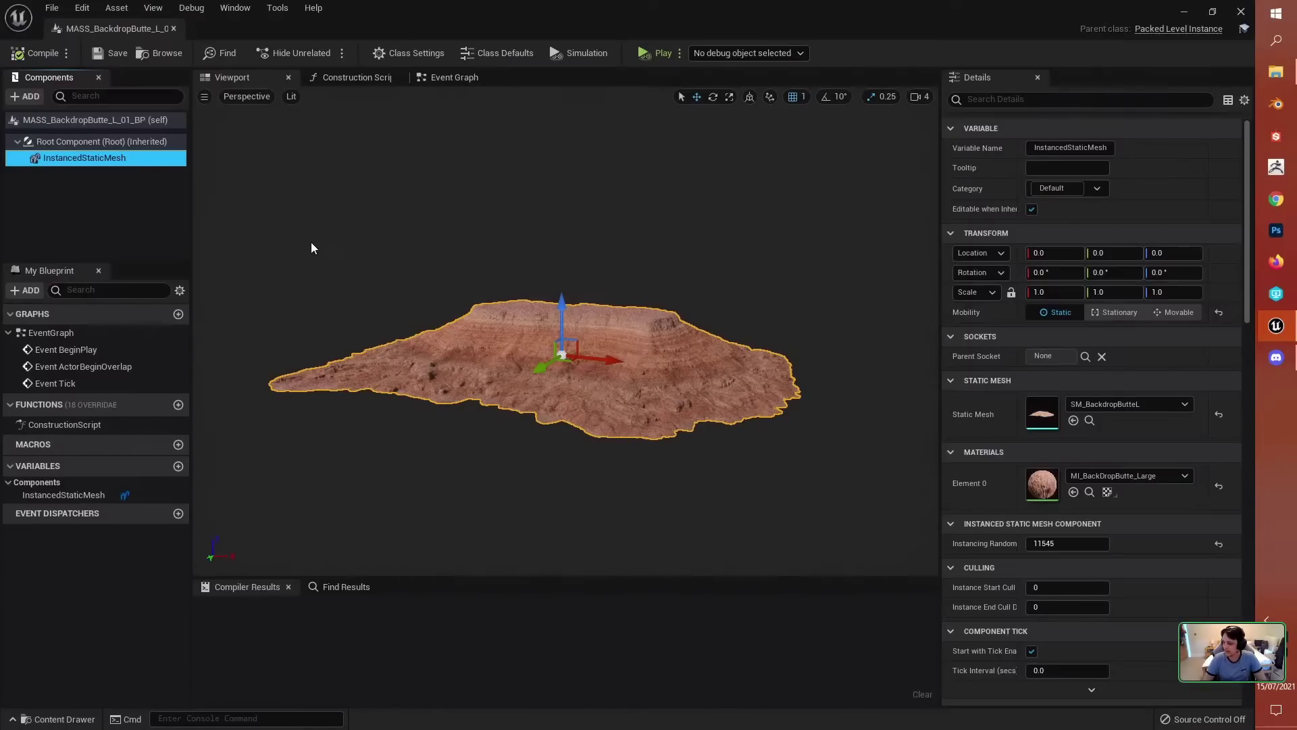
left_click(1241, 12)
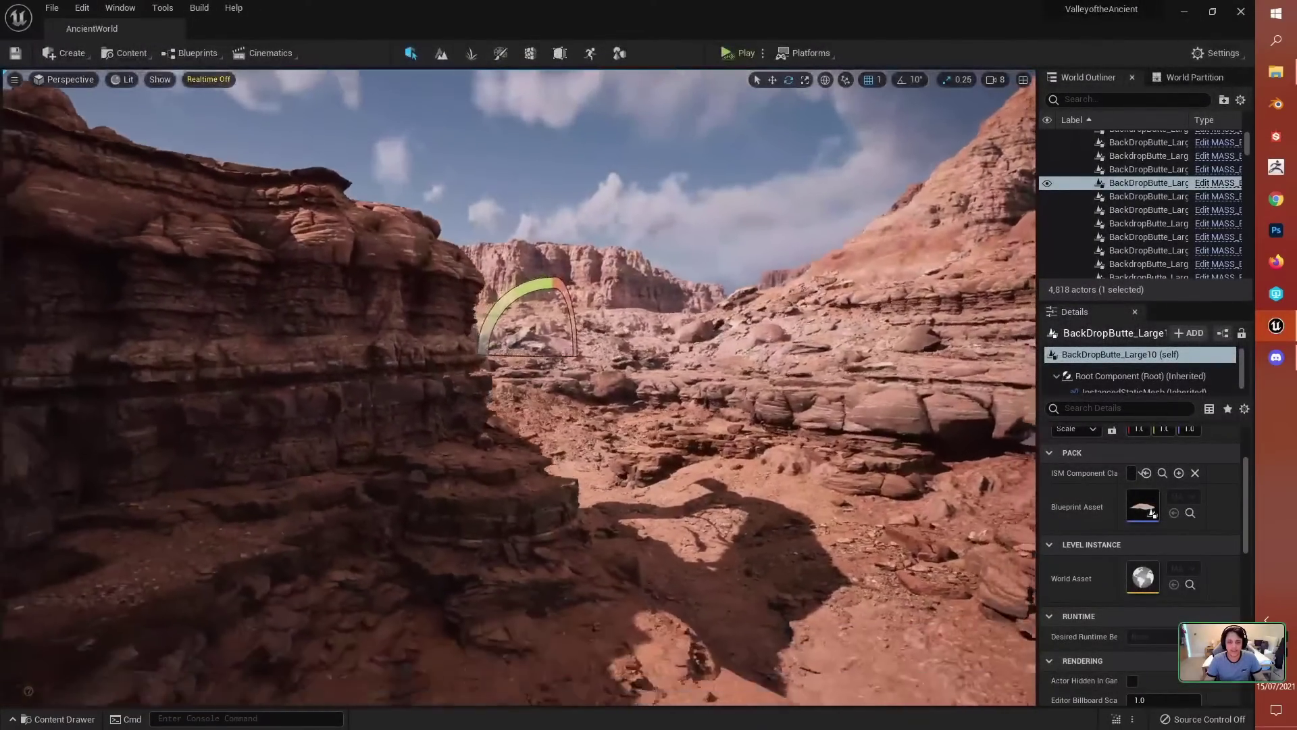
Step: Examine the assembled canyon wall, checking how the MASS_Cliff_L_16_BP142 and MASS_Cliff_L_16_BP143 copies meet the large cliff and ground
right_click_drag(519, 388, 748, 266)
left_click(749, 266)
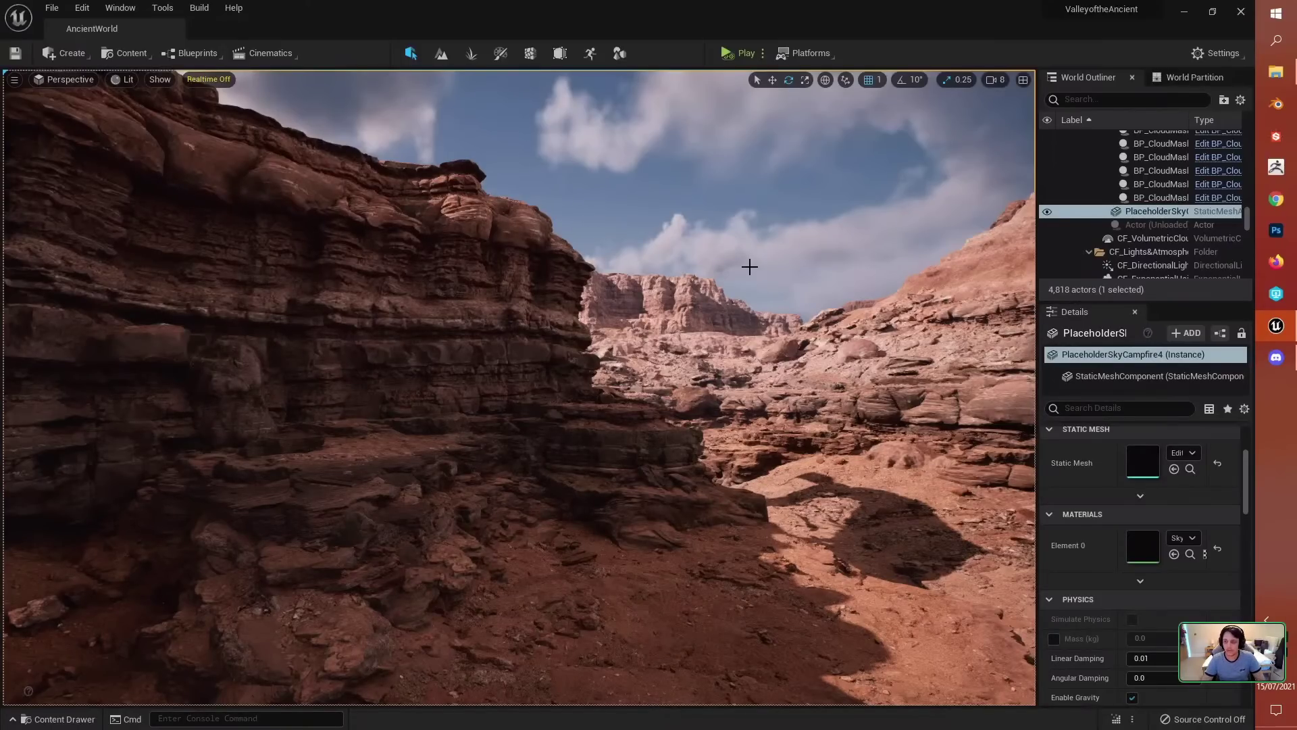
right_click_drag(617, 410, 377, 411)
key("w")
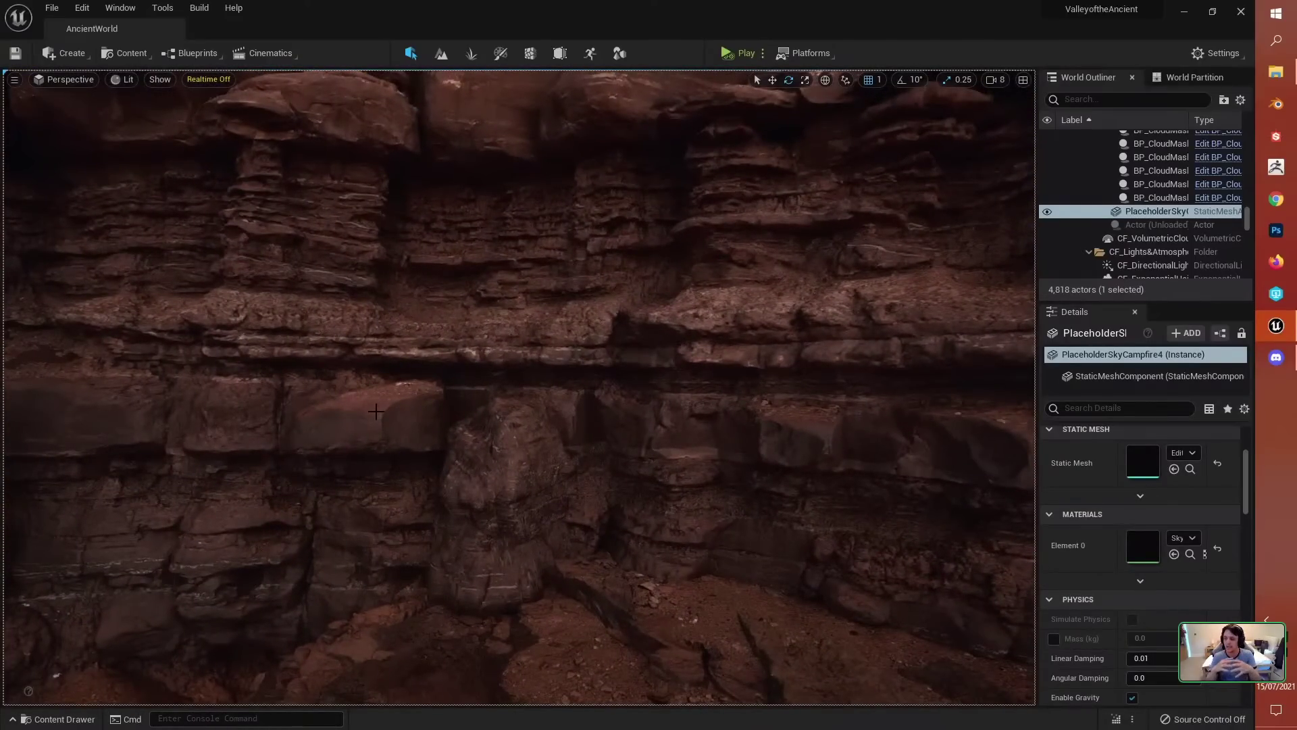
right_click_drag(376, 411, 524, 446)
left_click(533, 406)
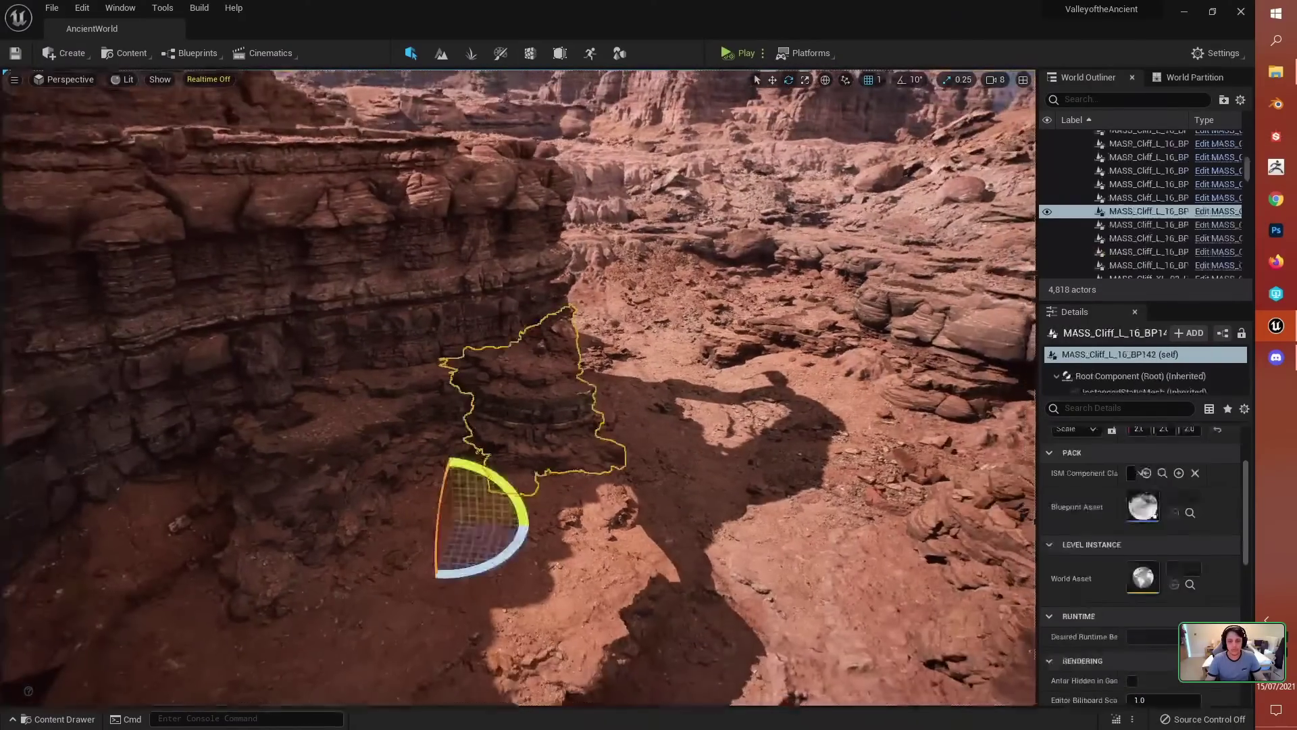
right_click_drag(564, 306, 590, 389)
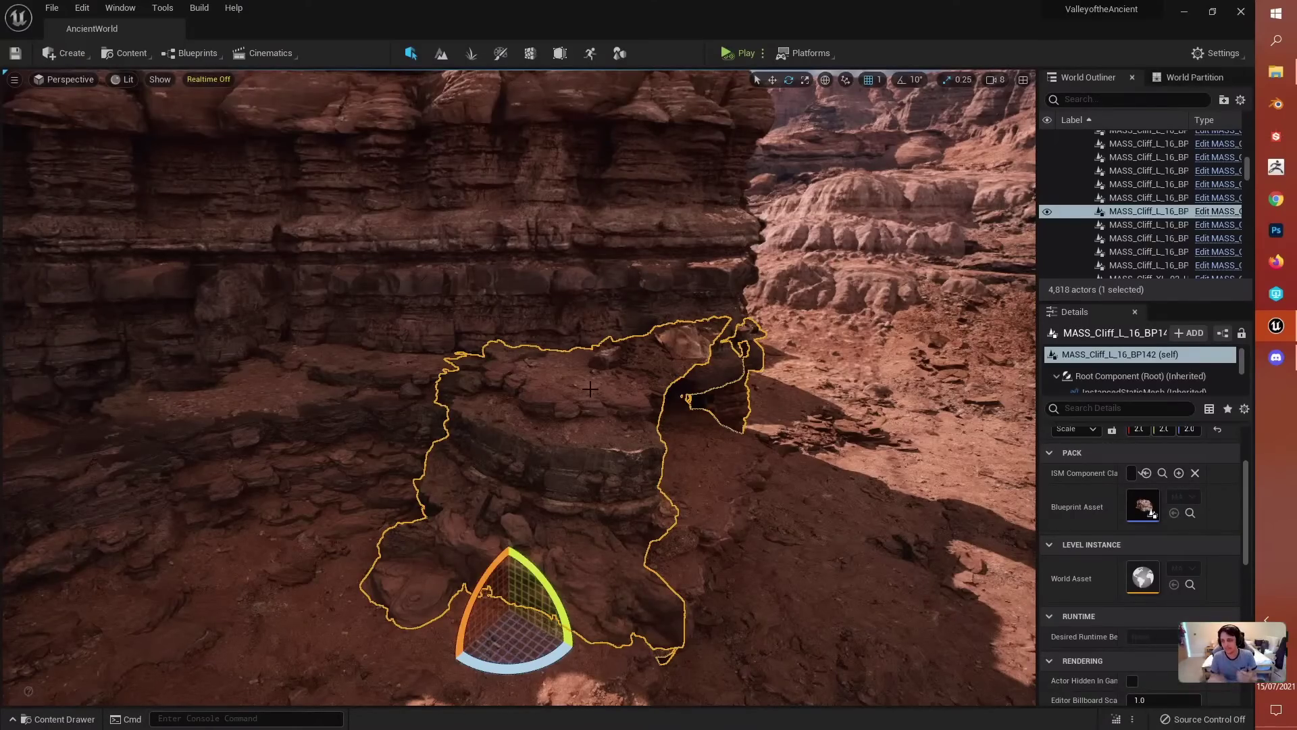
right_click_drag(579, 289, 473, 298)
key("Down")
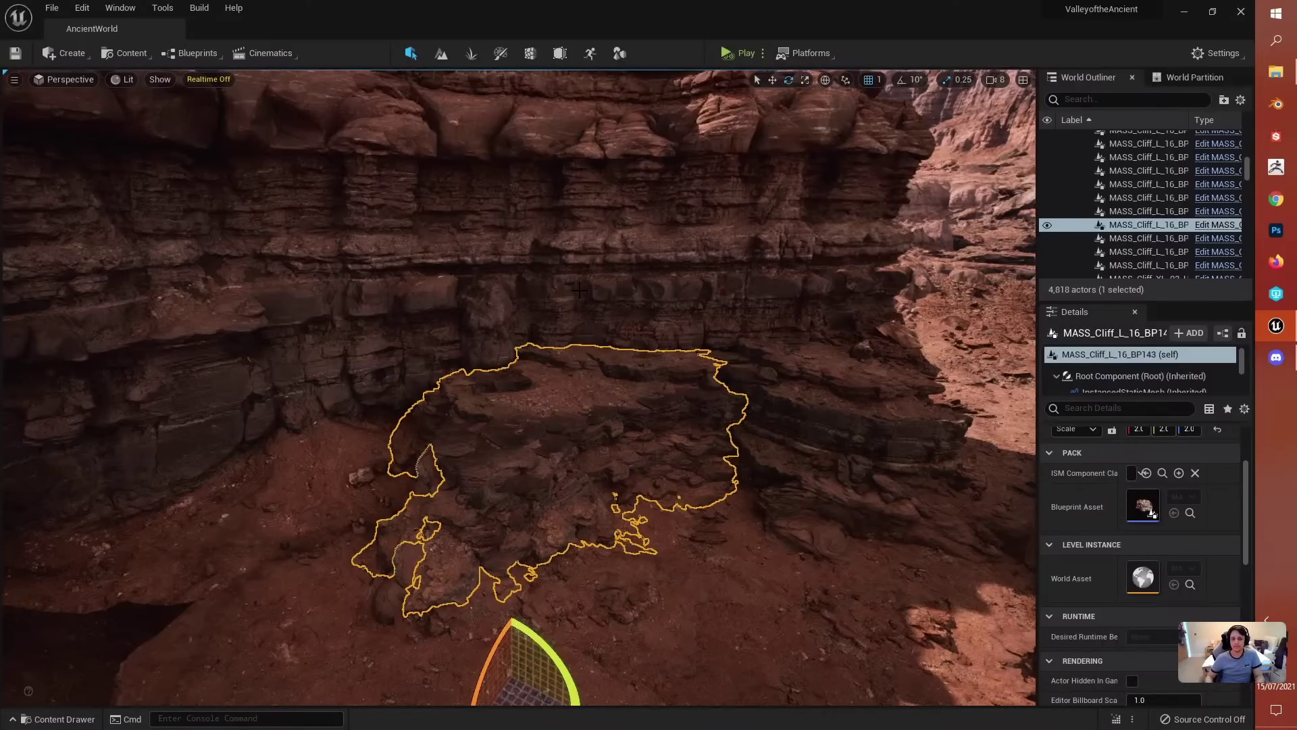
right_click_drag(769, 546, 784, 464)
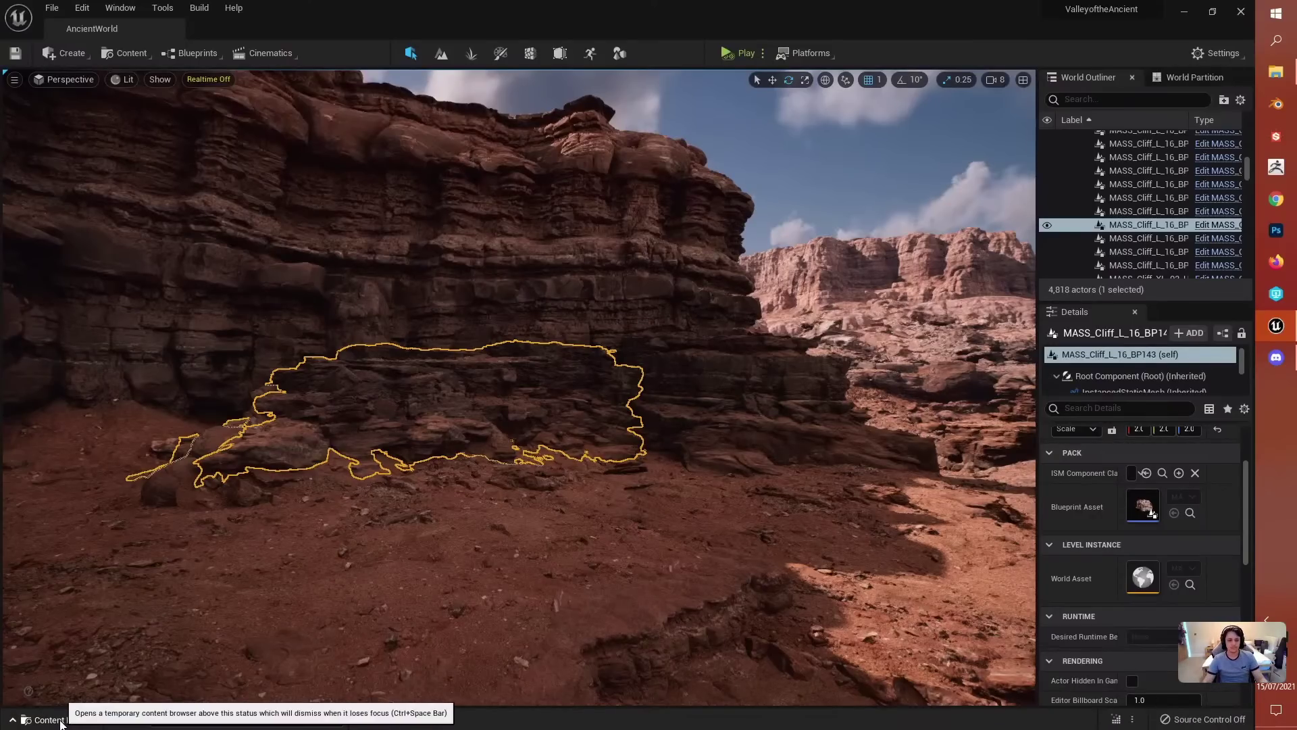
Step: Open the Megascans_MASS_Zoo_Optimized level from the Maps/MASS folder without saving the AncientWorld changes
left_click(57, 719)
double_click(258, 572)
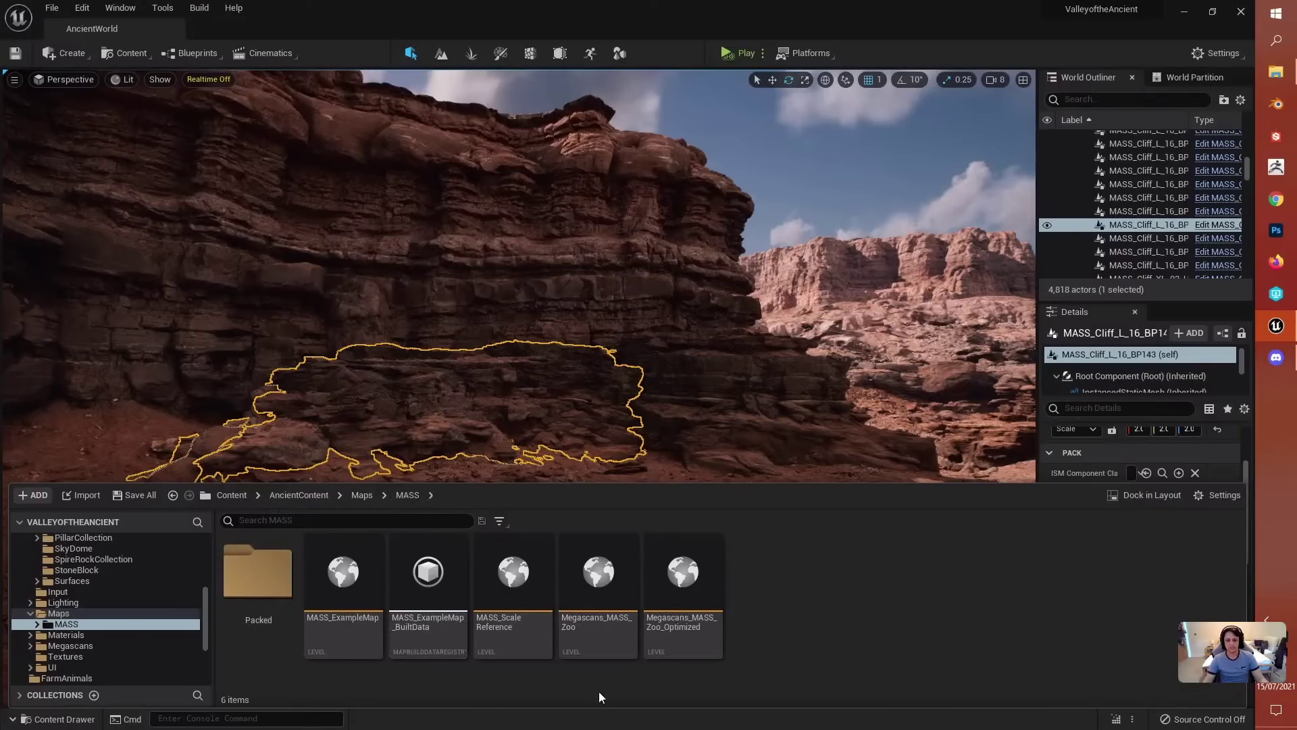
double_click(683, 577)
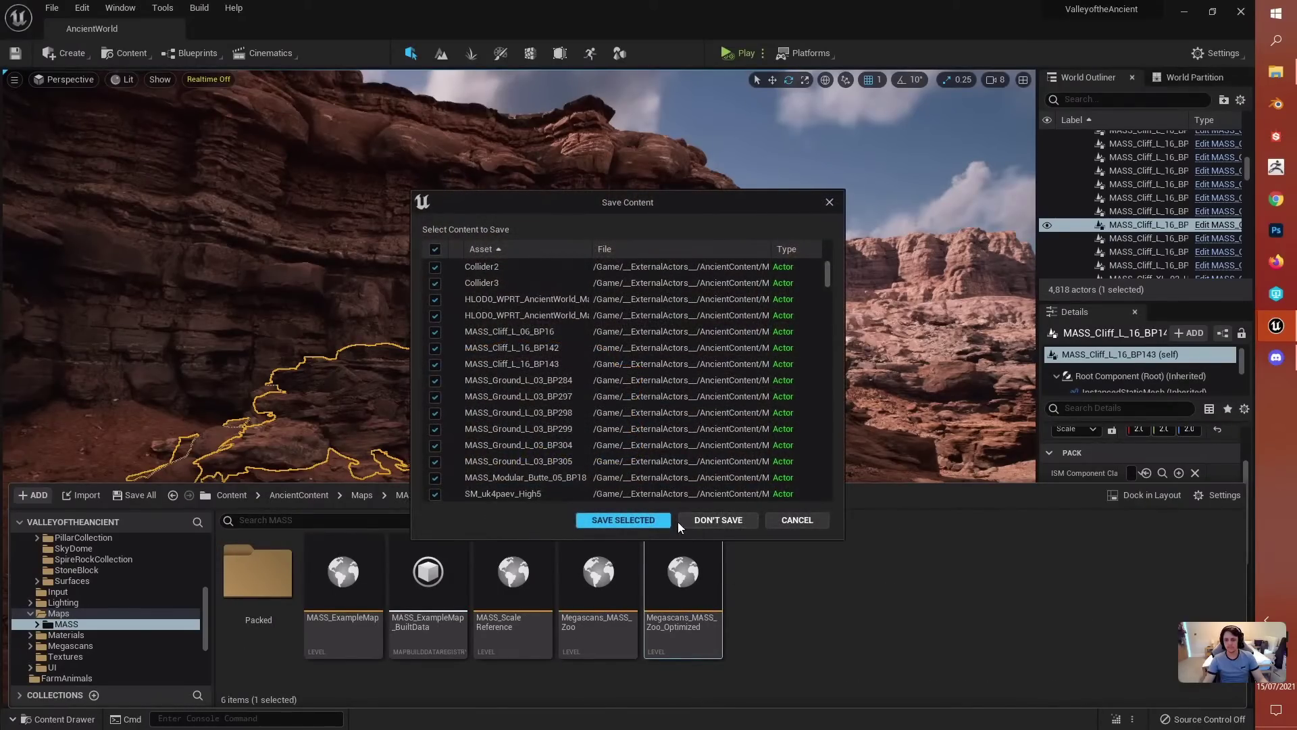
left_click(717, 521)
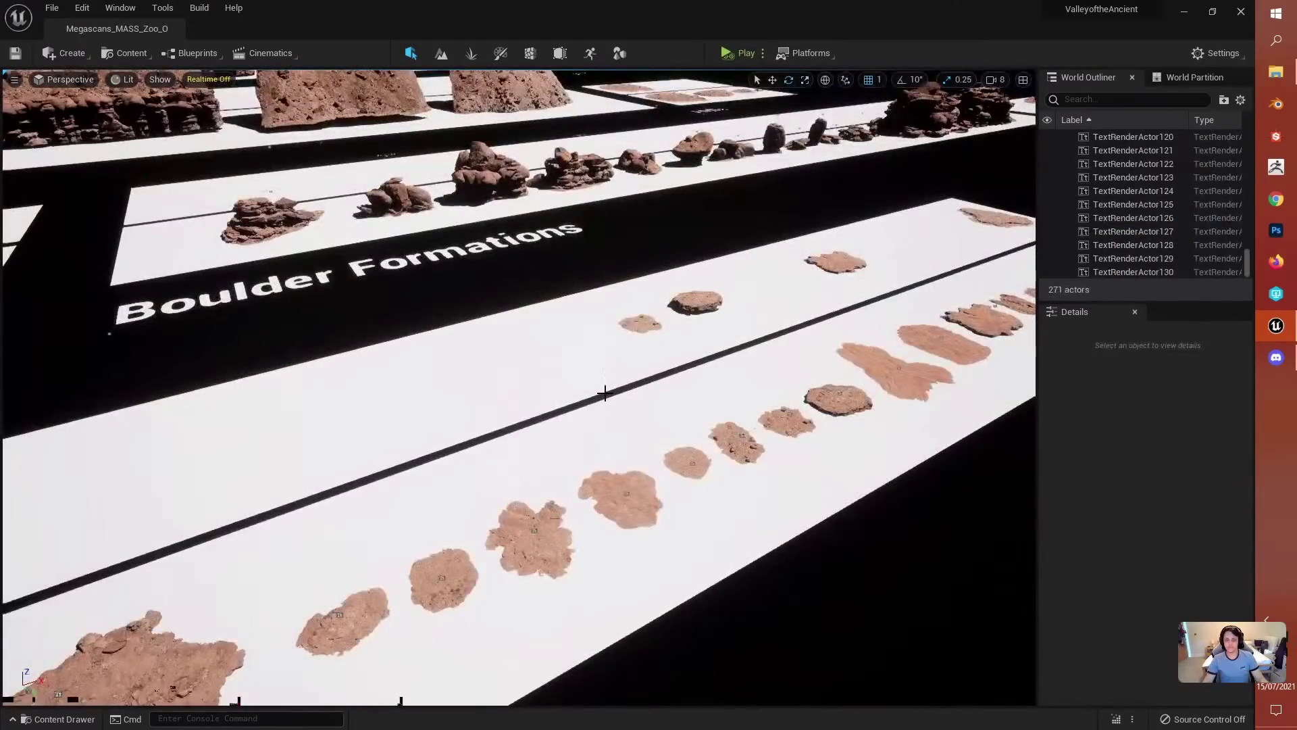
Step: Approach the MASS_Ground_L_03_BP piece and add a cube shape to the level as a scale reference
key("s")
right_click_drag(606, 394, 845, 464)
key("s")
key("w")
key("s")
key("w")
left_click(67, 53)
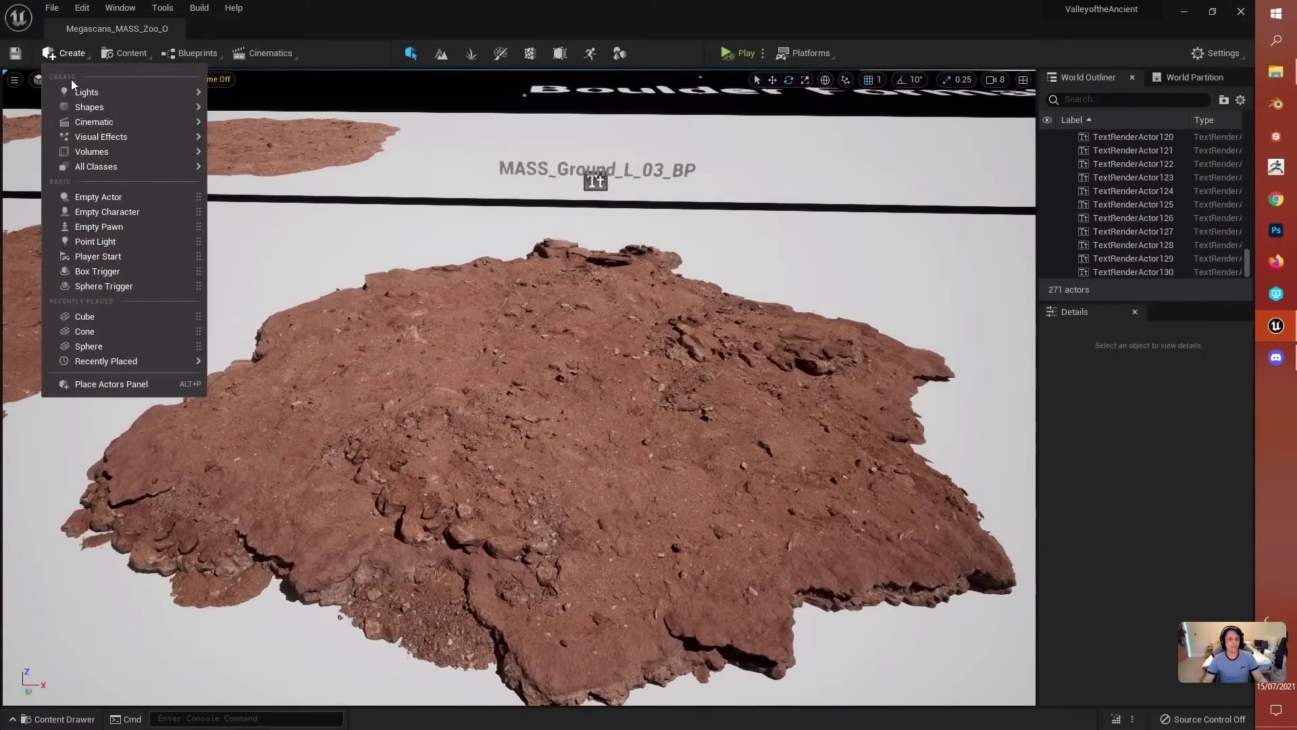
mouse_move(87, 107)
left_click(243, 110)
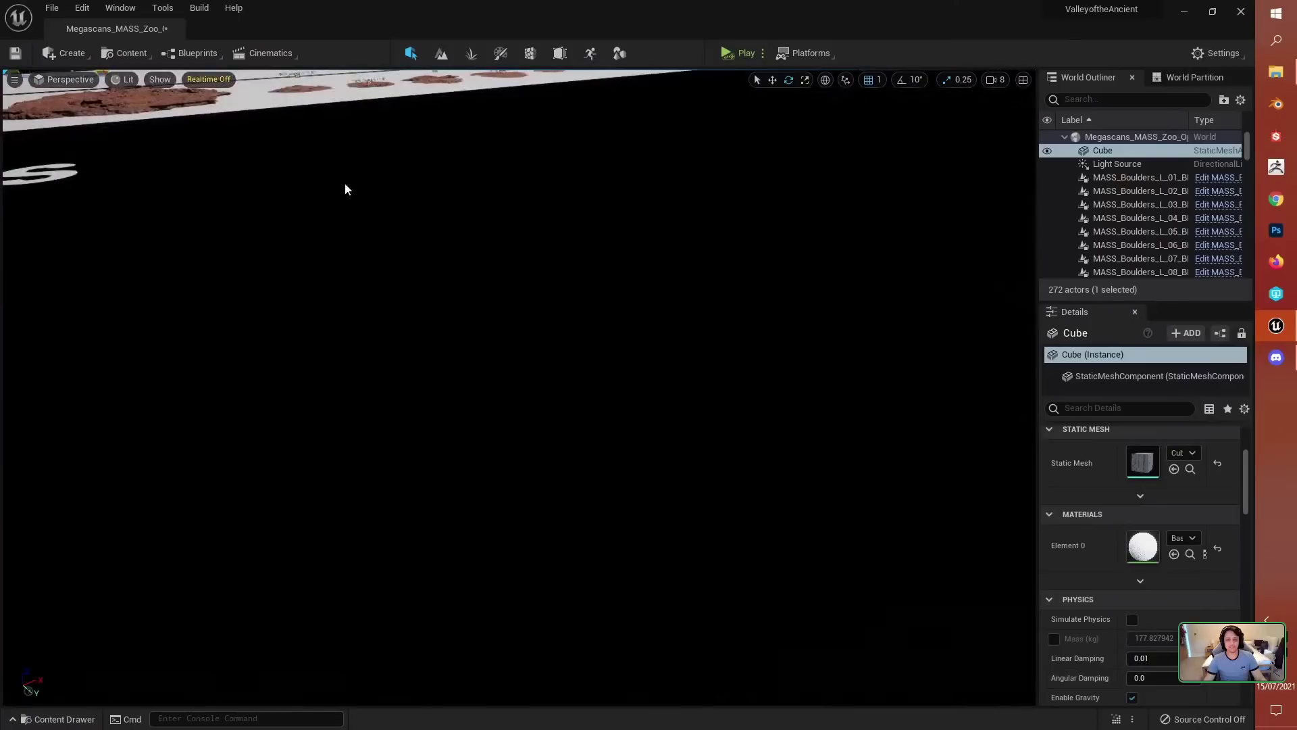
Step: Position the cube on the large ground piece and compare its size with the surrounding rocks up close
key("f")
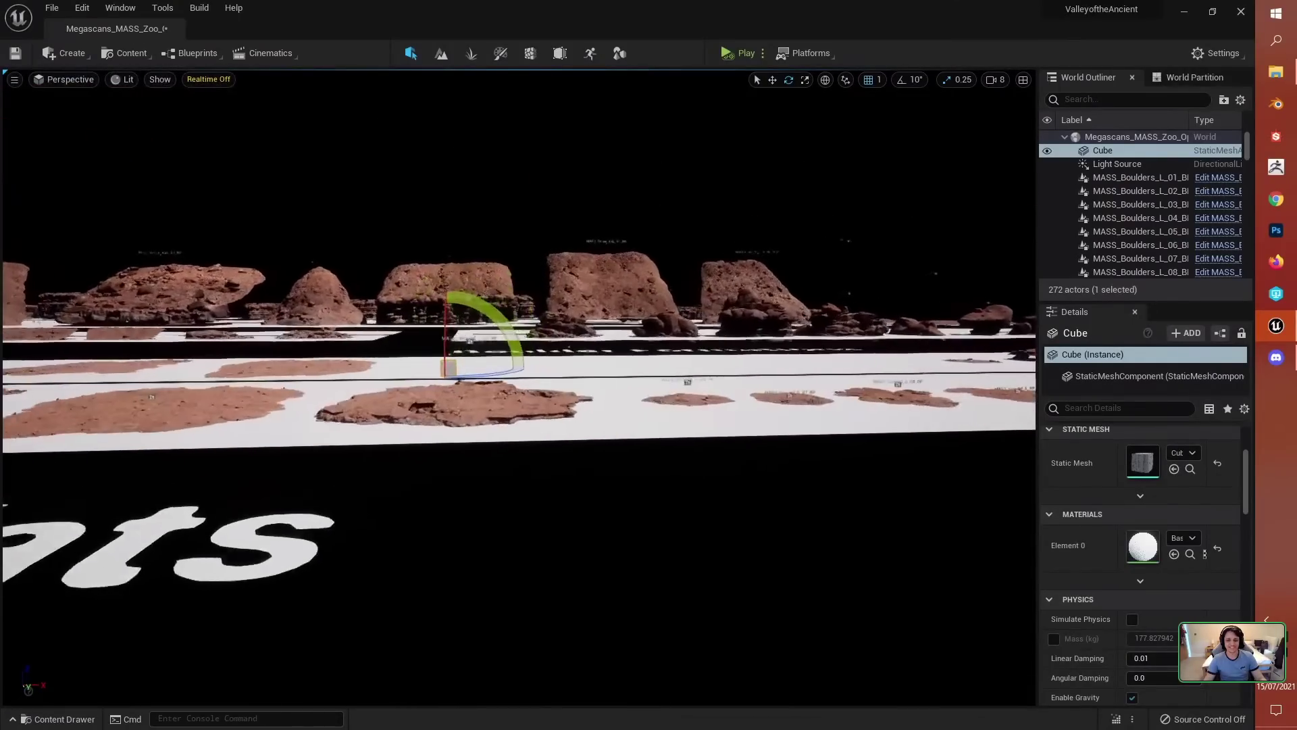
key("w")
right_click_drag(518, 379, 506, 378)
key("w")
left_click_drag(298, 237, 603, 515)
key("s")
right_click_drag(602, 515, 662, 513)
key("a")
key("w")
key("g")
key("s")
key("w")
key("w")
Step: Set the camera speed to 3 and inspect the terrain from the cube on the ground piece across to the large cliff
left_click(995, 79)
left_click(1019, 110)
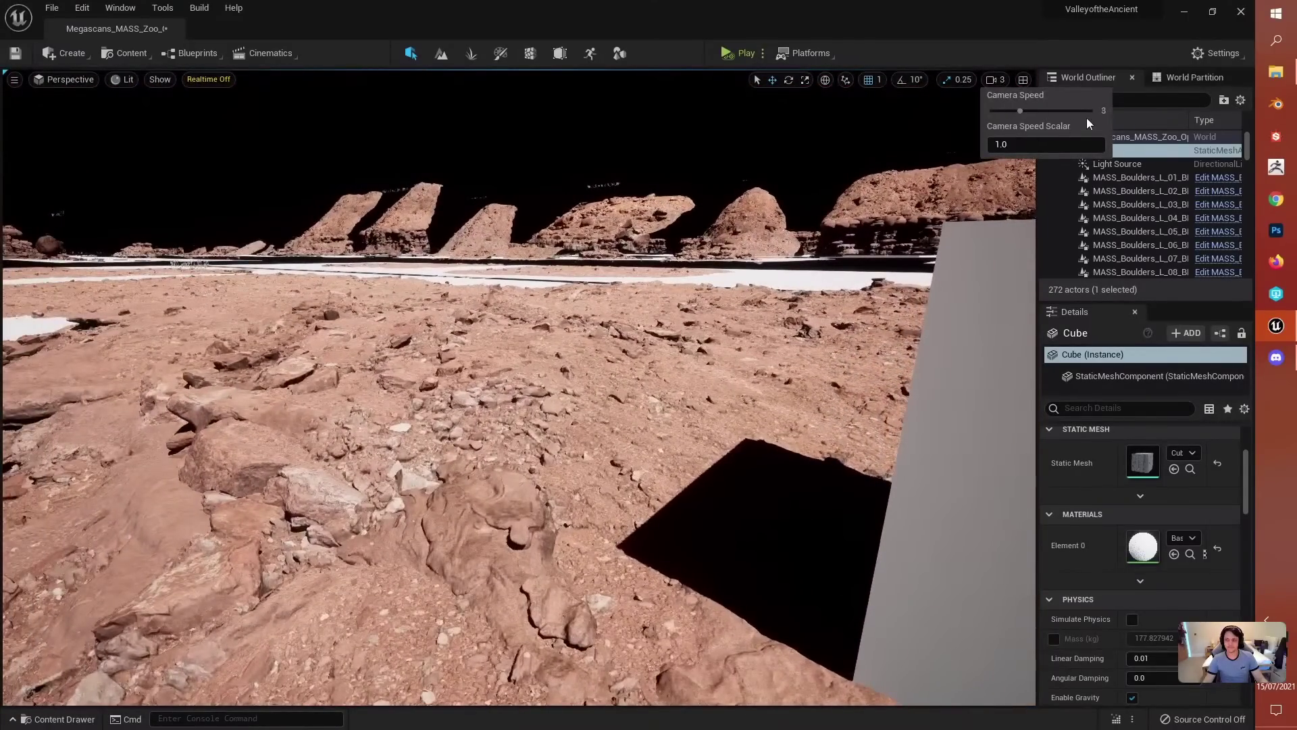
mouse_move(753, 73)
right_mouse_down()
mouse_move(737, 74)
mouse_move(754, 73)
right_mouse_up()
key("w")
key("a")
key("w")
right_click_drag(519, 388, 445, 398)
Step: Place a second cube shape on the white floor at the foot of the MASS_Cliff_L_07_BP cliff and focus on it
left_click(24, 722)
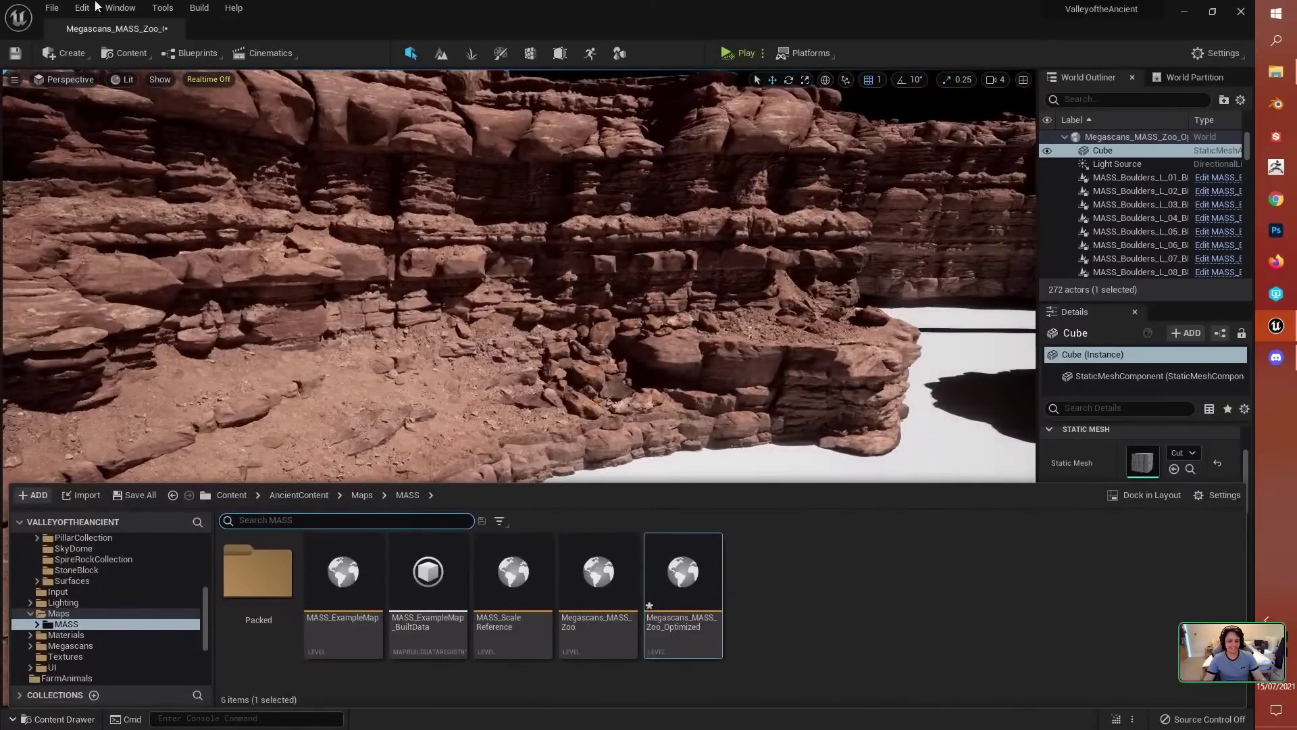
left_click(70, 58)
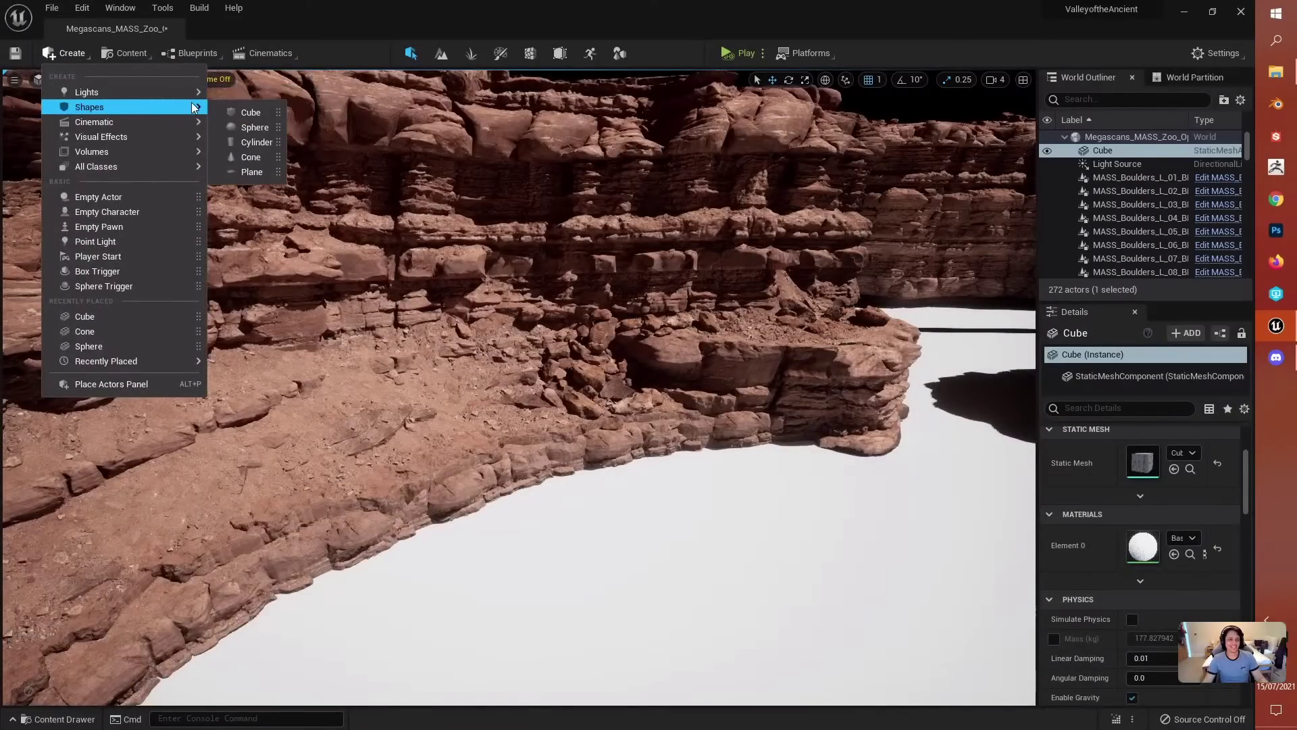
mouse_move(203, 106)
left_click_drag(250, 107, 598, 491)
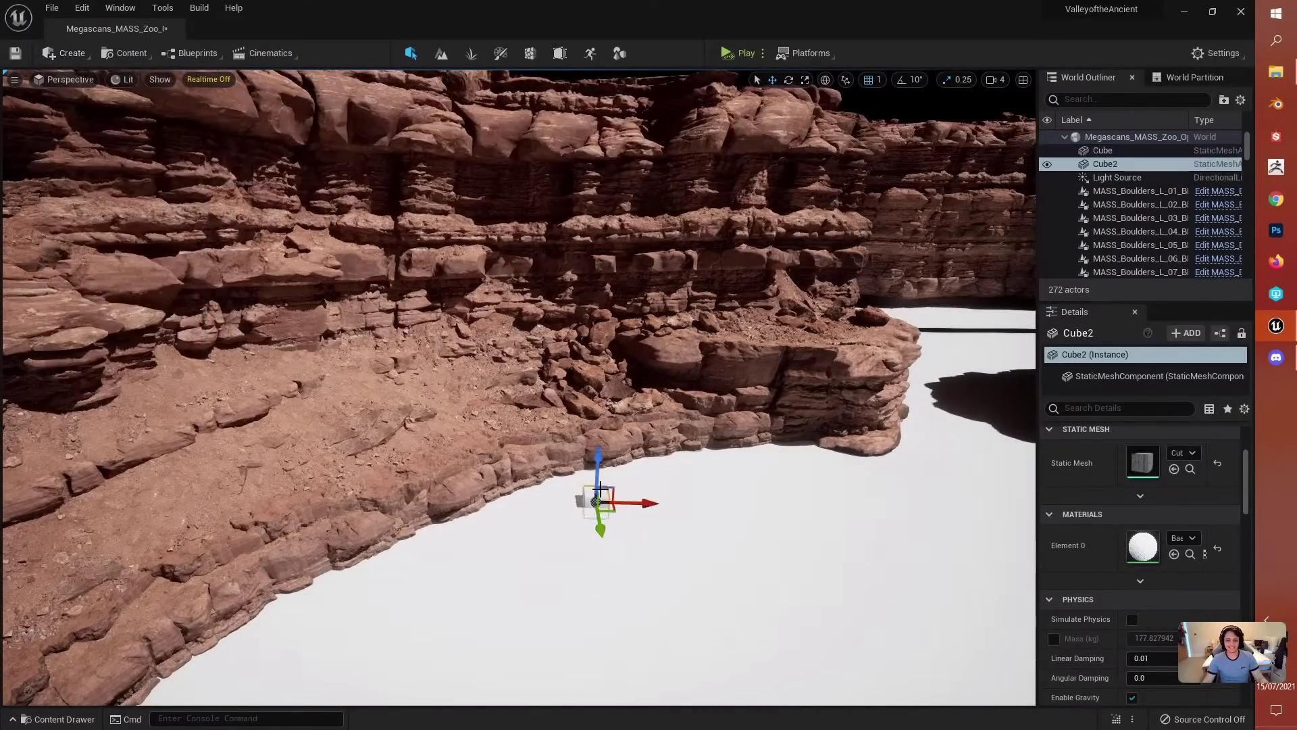
key("f")
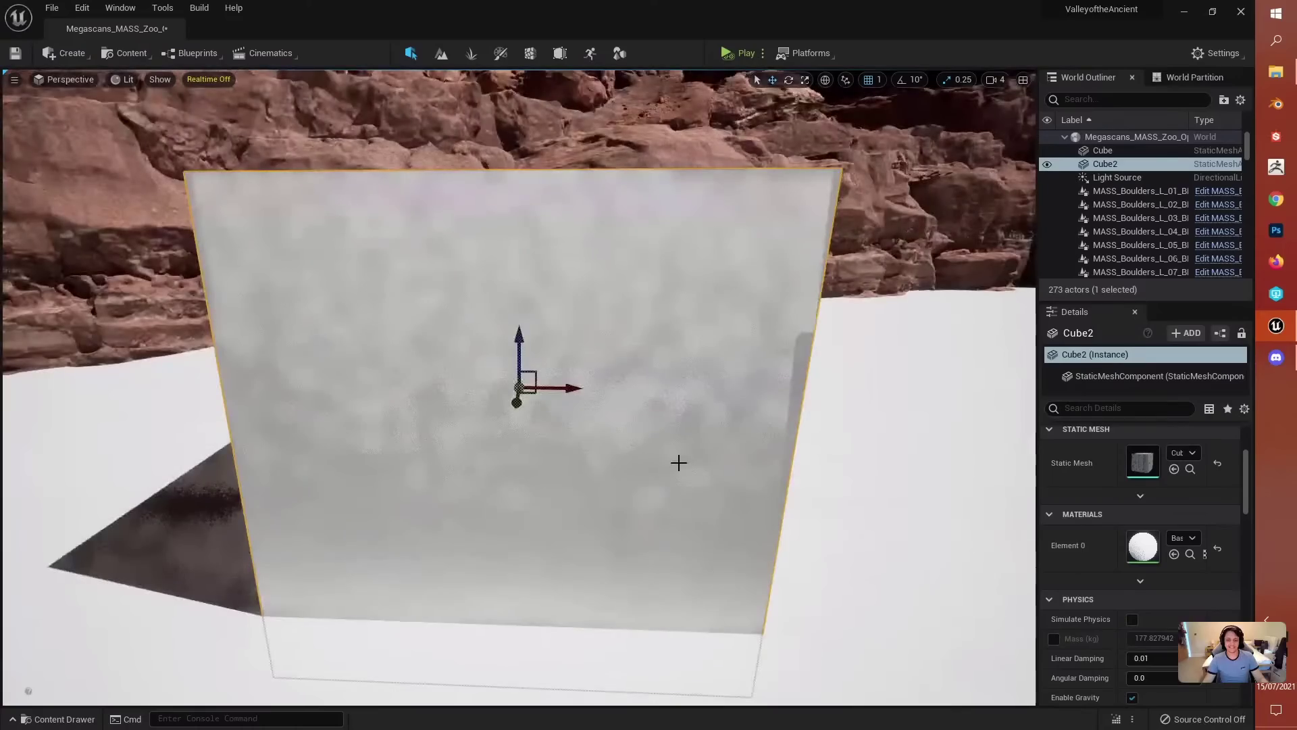
Step: Raise the second cube slightly out of the floor, compare its size with the whole cliff, and clear the selection
left_click_drag(678, 460, 601, 426, "alt")
right_click_drag(601, 426, 527, 433, "alt")
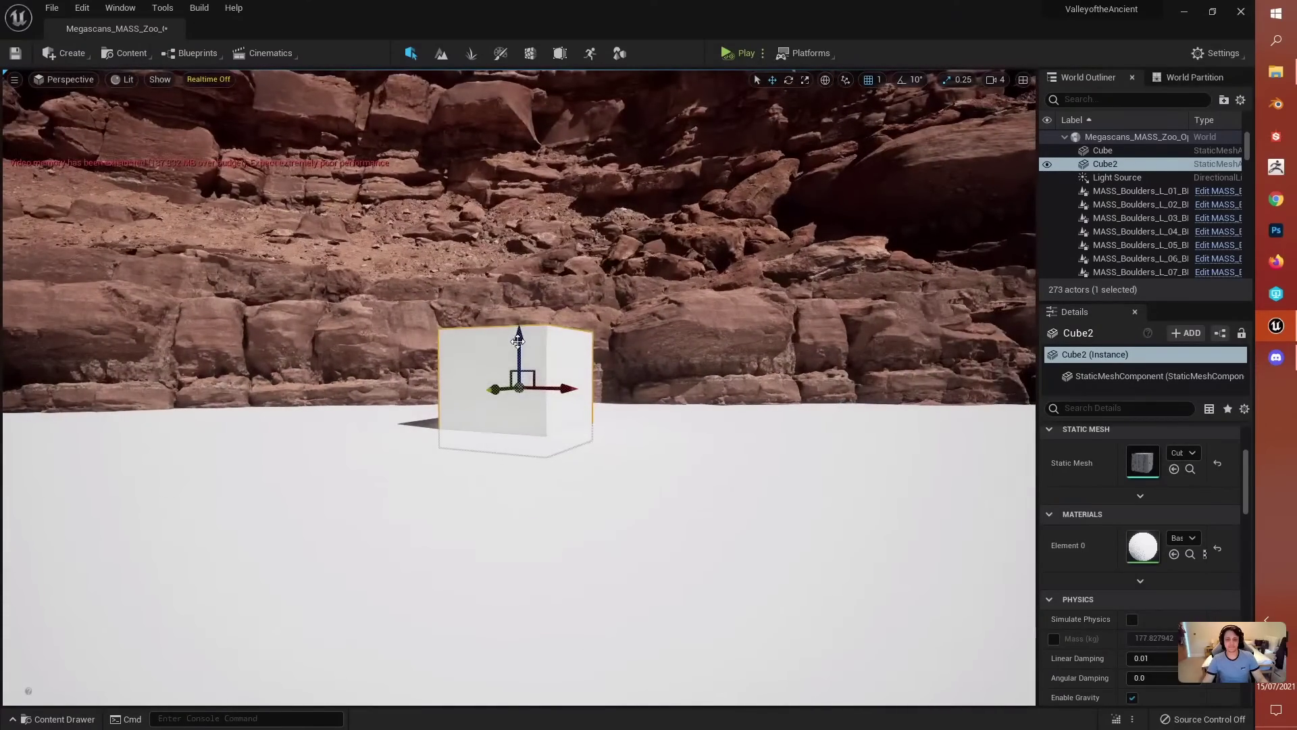
left_click_drag(518, 335, 519, 318)
right_click_drag(518, 317, 466, 317, "alt")
right_click_drag(519, 385, 650, 195)
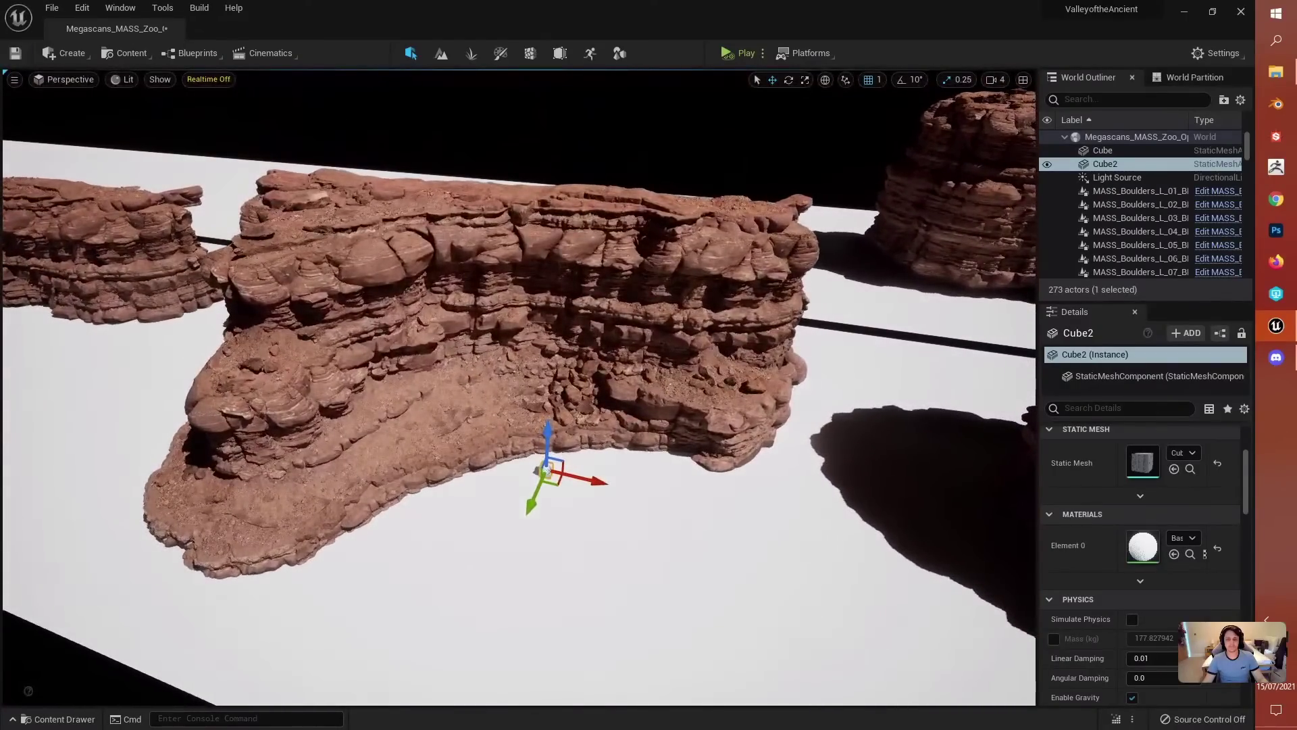
key("Escape")
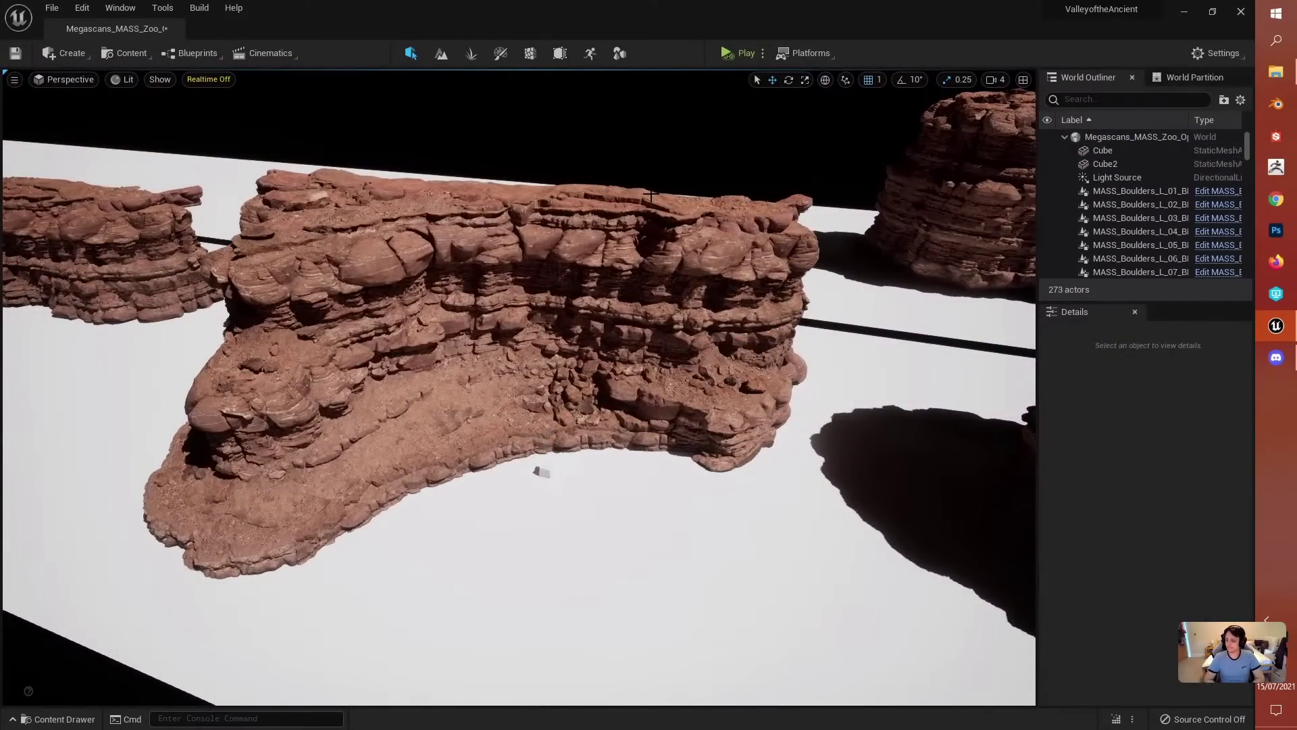
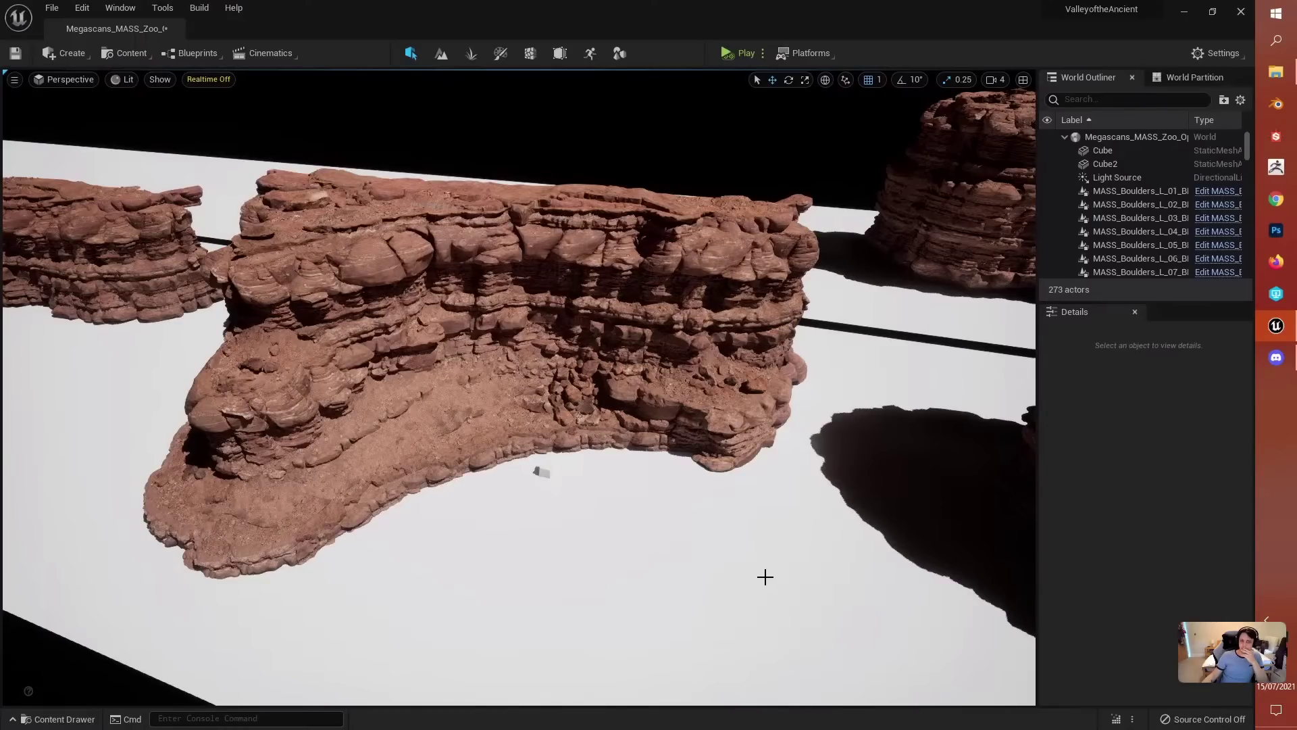
Step: Inspect MASS_Cliff_L_07_BP and MASS_Plateau_XXL_01_BP as selected packed actors, viewing the plateau from several sides, and clear the selection
left_click(636, 337)
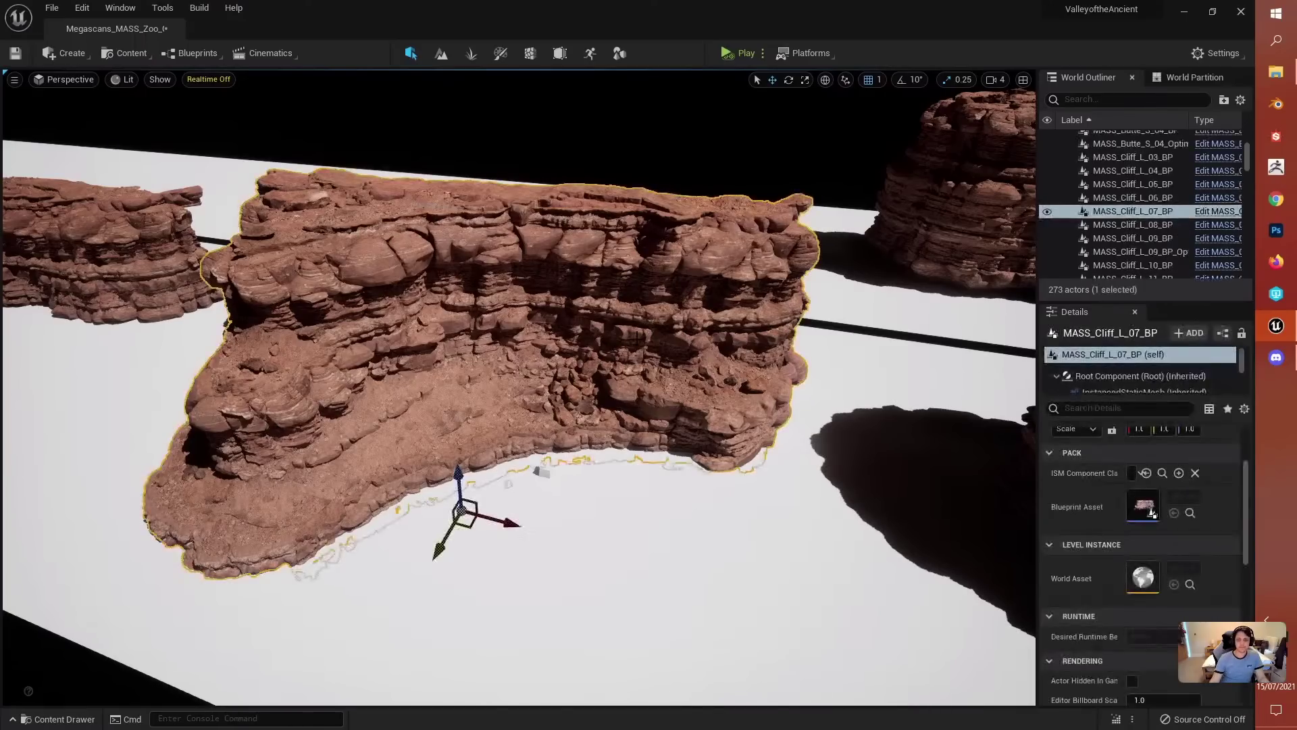
right_click_drag(636, 338, 507, 331)
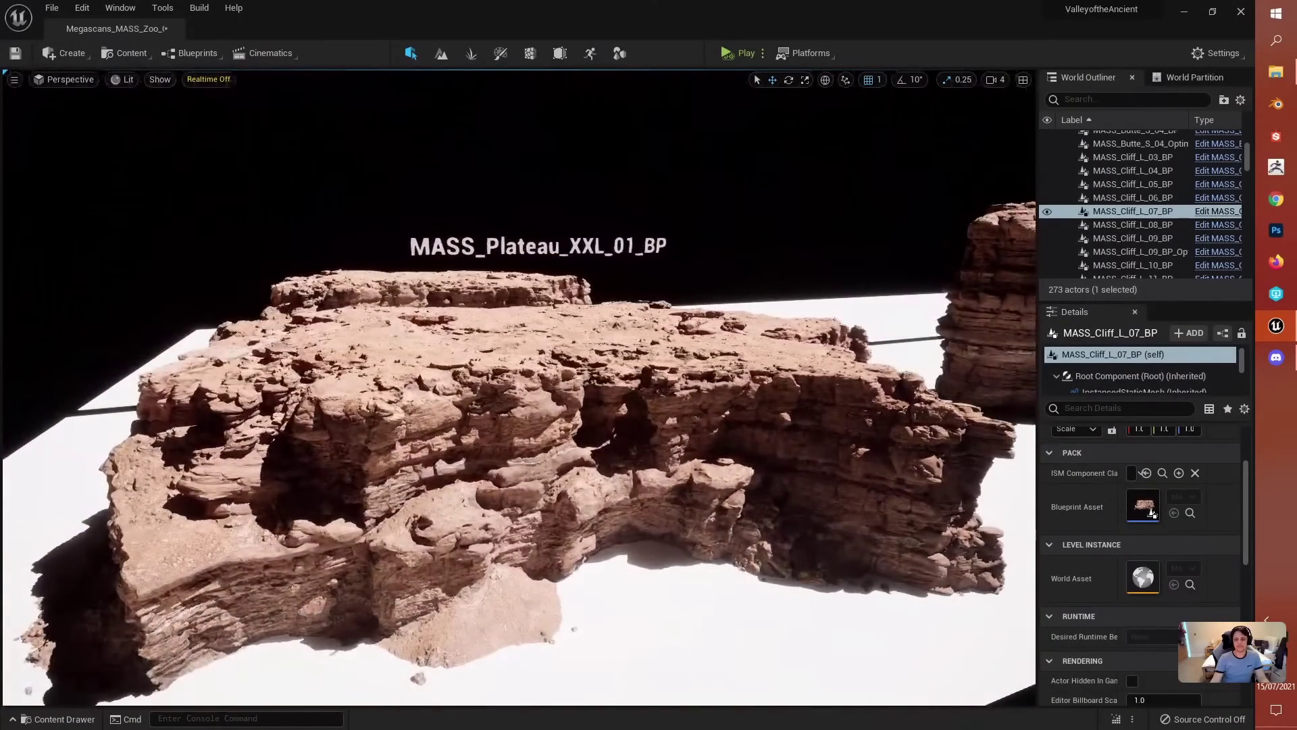
left_click(675, 402)
right_click_drag(675, 402, 676, 403)
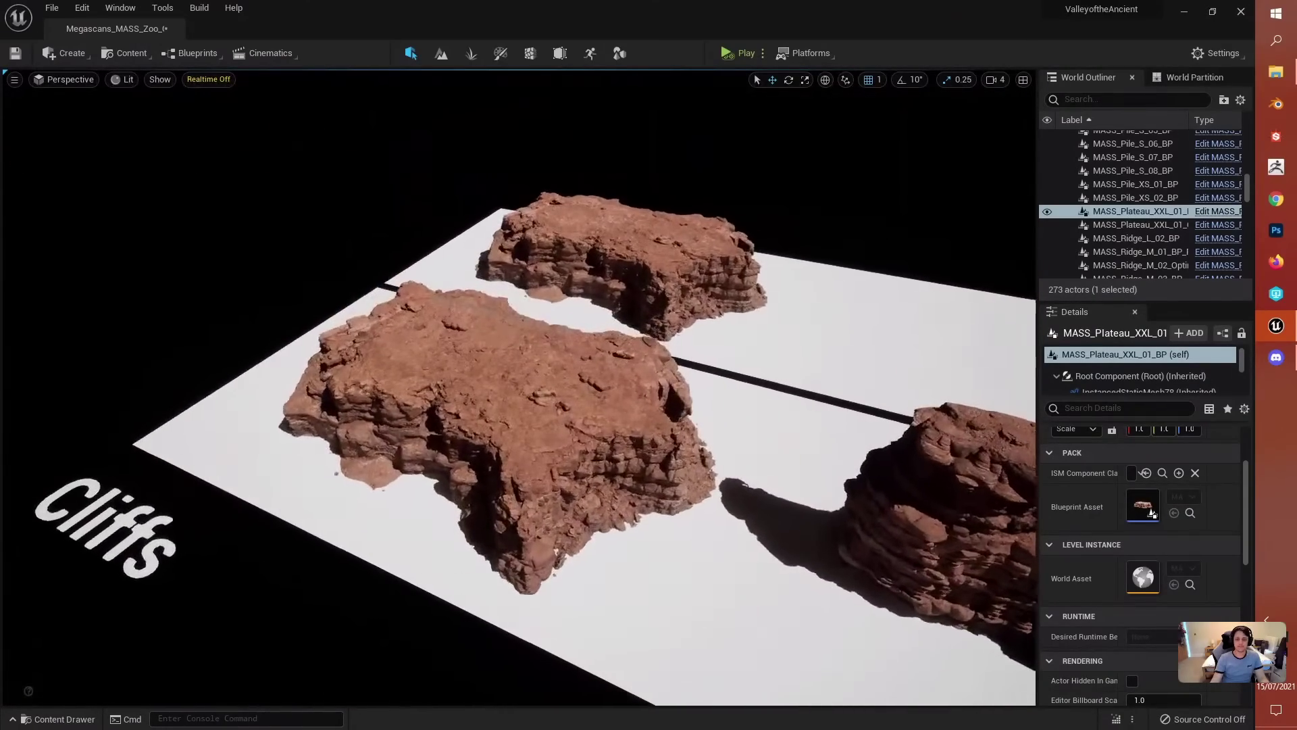
right_click_drag(518, 389, 530, 388)
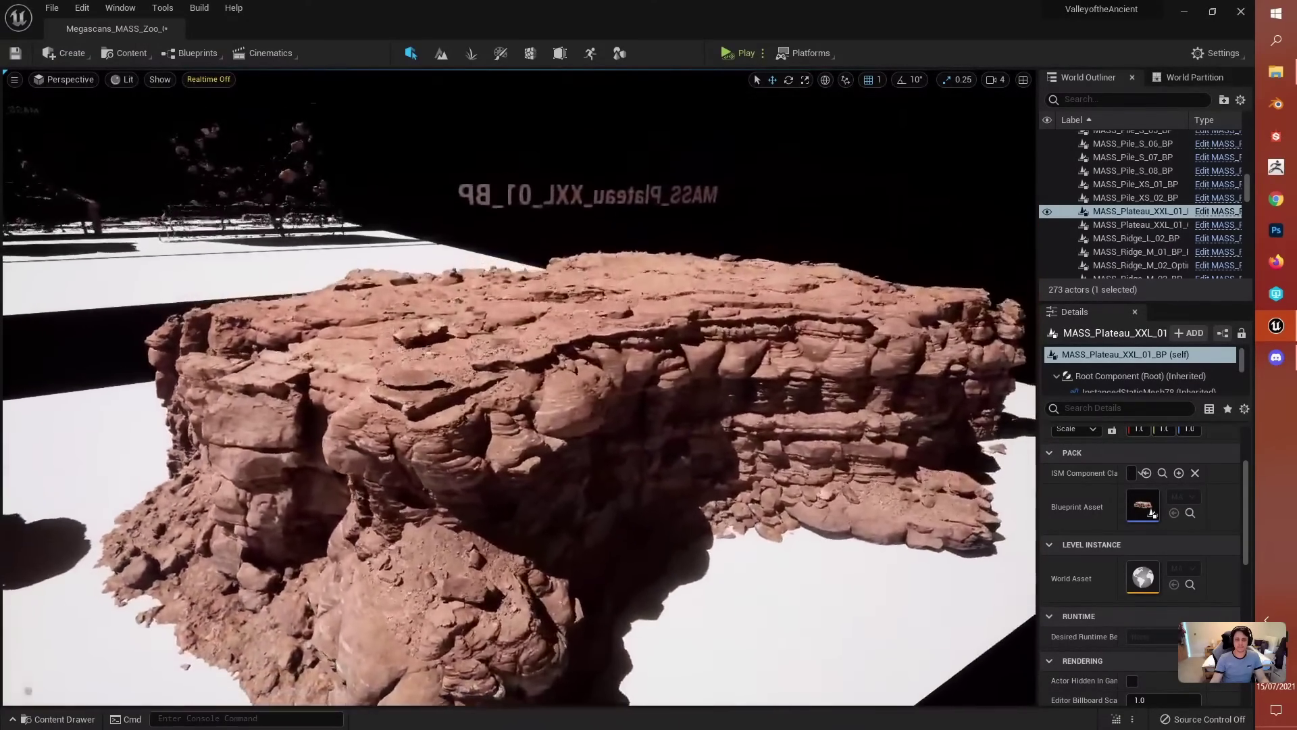
right_click_drag(807, 183, 811, 187)
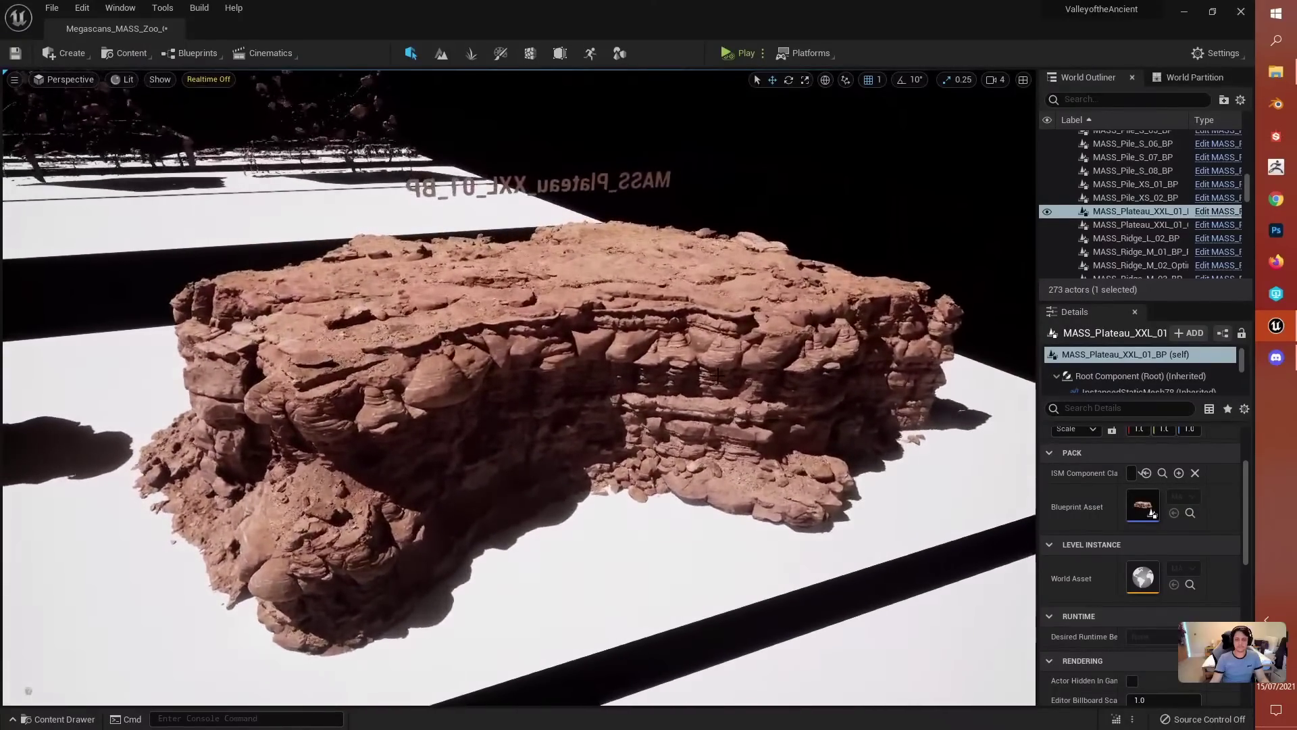
left_click(815, 183)
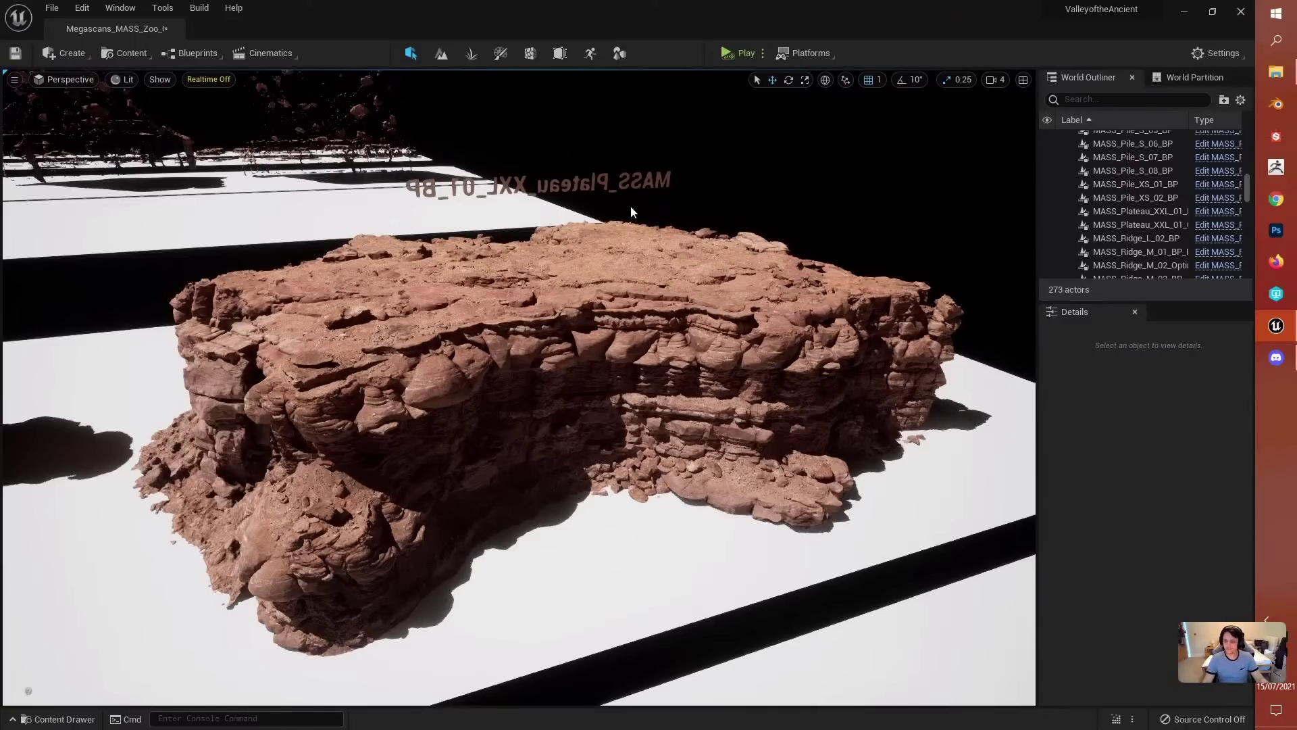
Step: Select MASS_Plateau_XXL_01_BP again and examine its overhanging rocks, side walls and rubble base up close
right_click(637, 264)
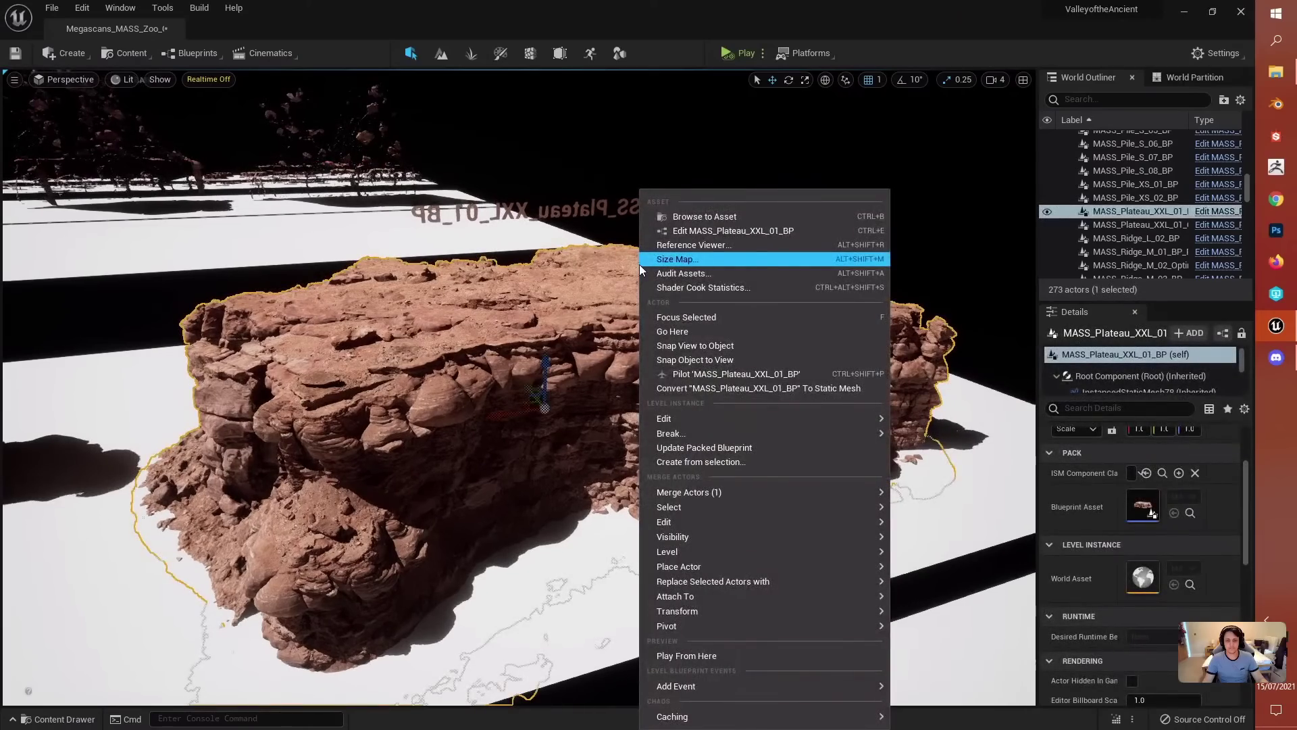
right_click_drag(632, 264, 473, 278)
key("w")
right_click_drag(573, 304, 867, 308)
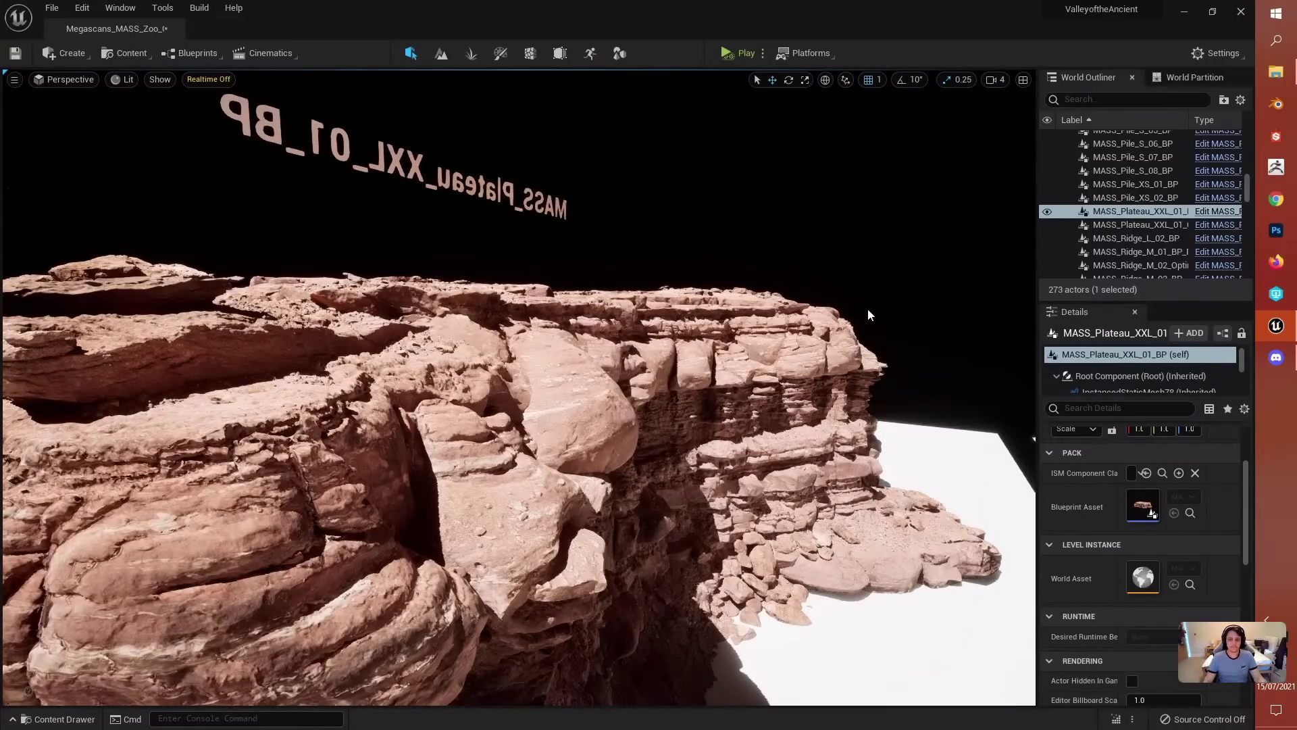
right_click_drag(582, 437, 582, 437)
right_click_drag(516, 464, 516, 465)
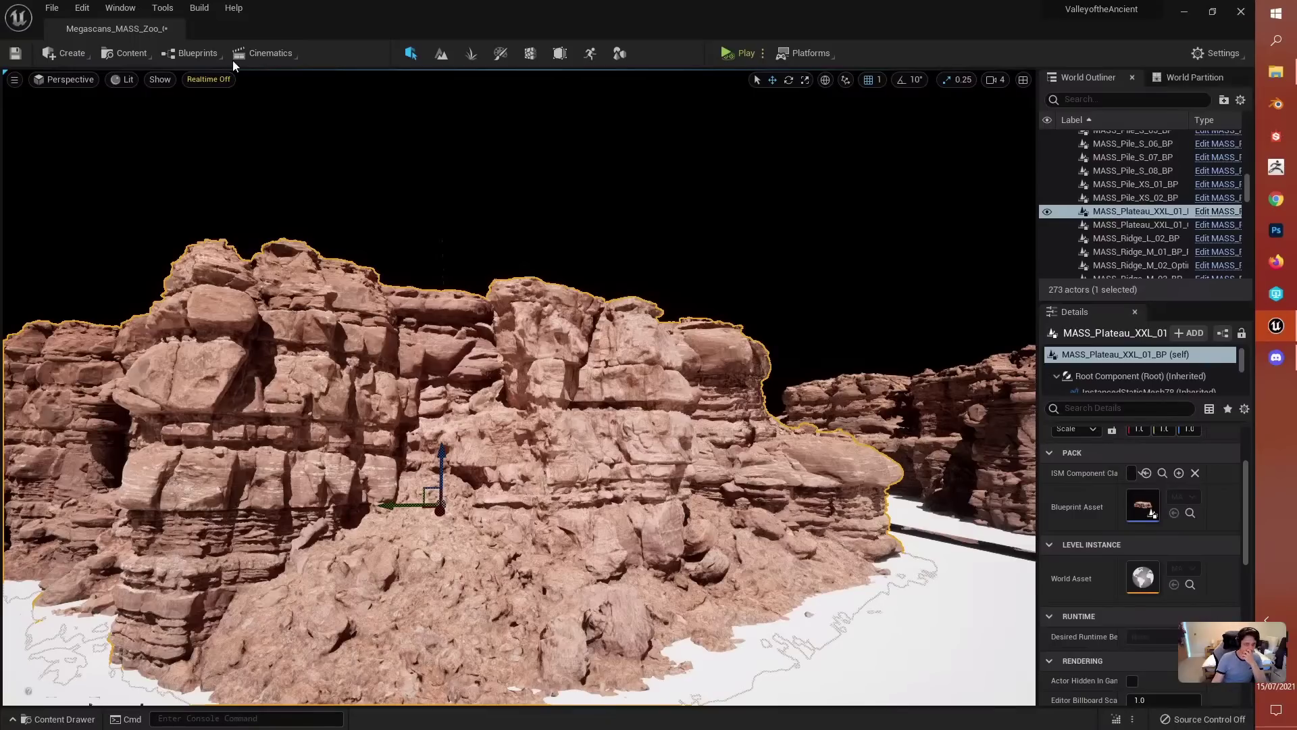
Step: Switch the viewport to the Nanite Overdraw visualization
left_click(158, 84)
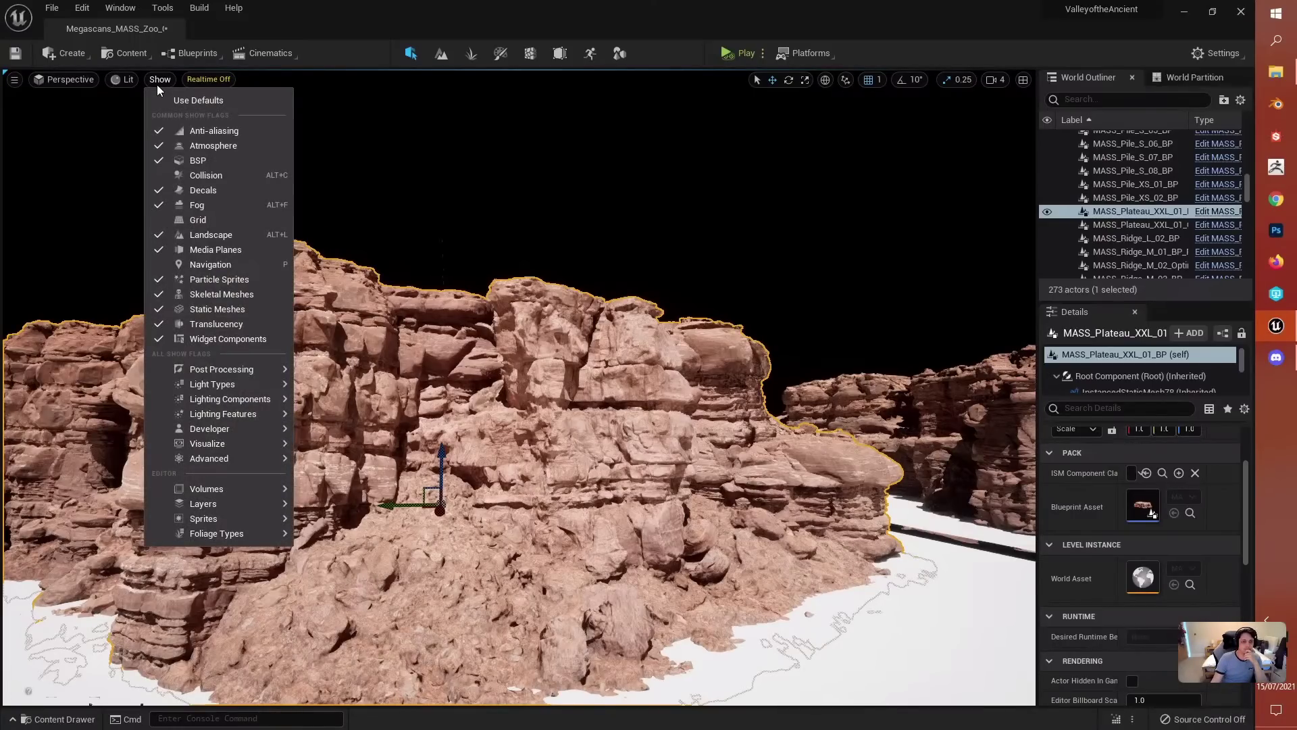
left_click(135, 78)
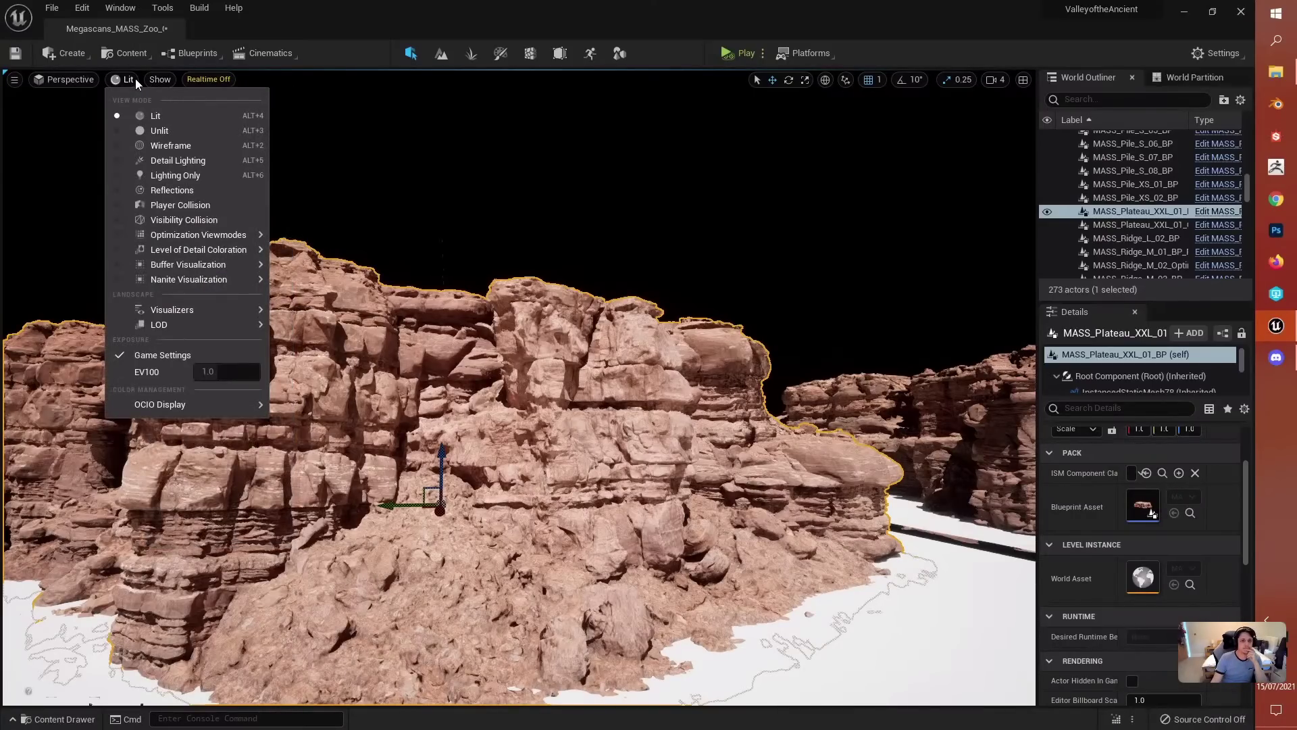
mouse_move(212, 283)
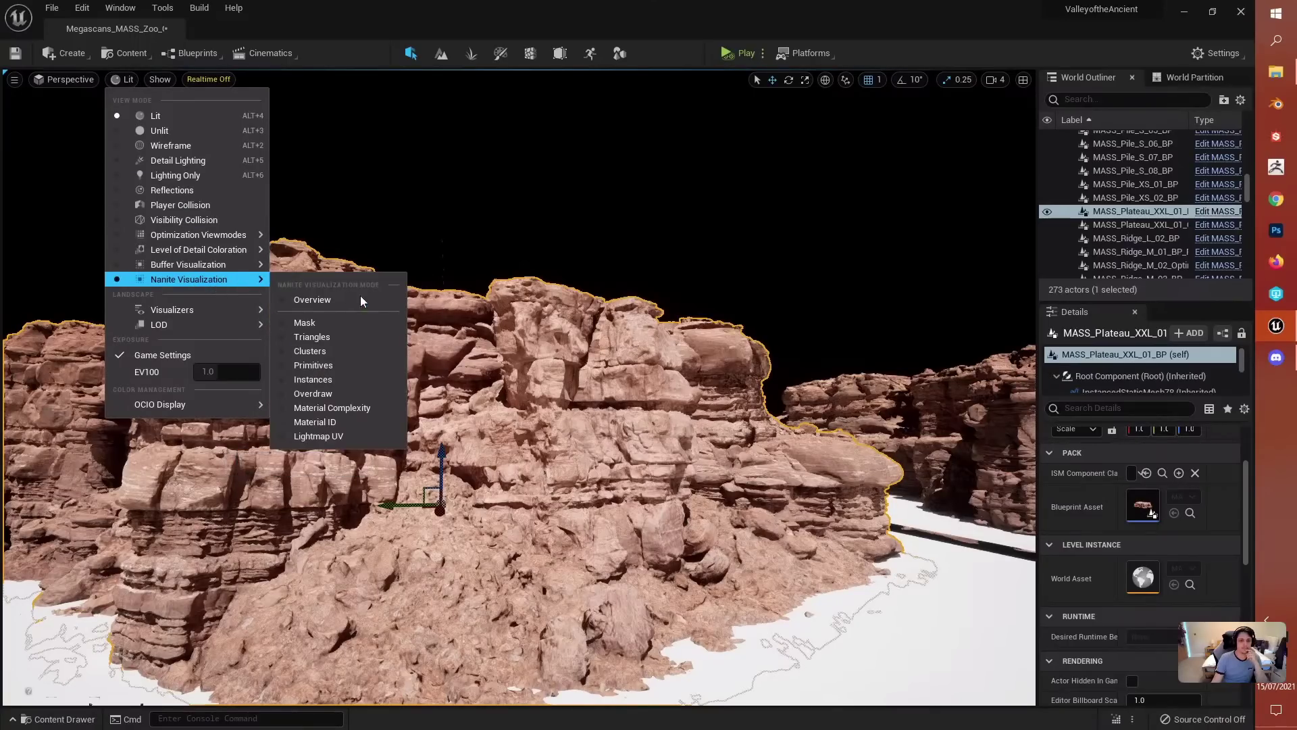
left_click(345, 408)
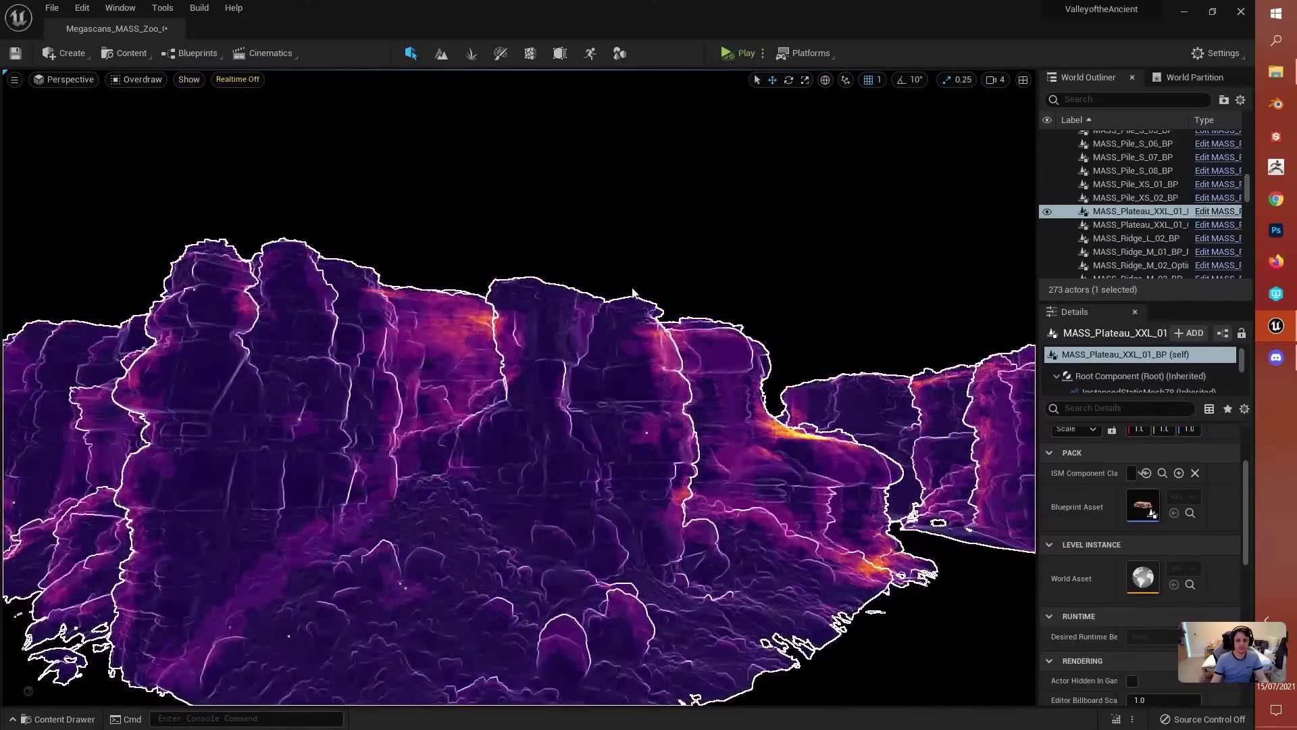
Step: Examine the overdraw across the plateau's top surface and cliff faces, comparing raised views with low grazing angles
scroll(344, 399, "up", 5)
key("w")
right_click_drag(344, 399, 420, 357)
right_click_drag(519, 387, 629, 315)
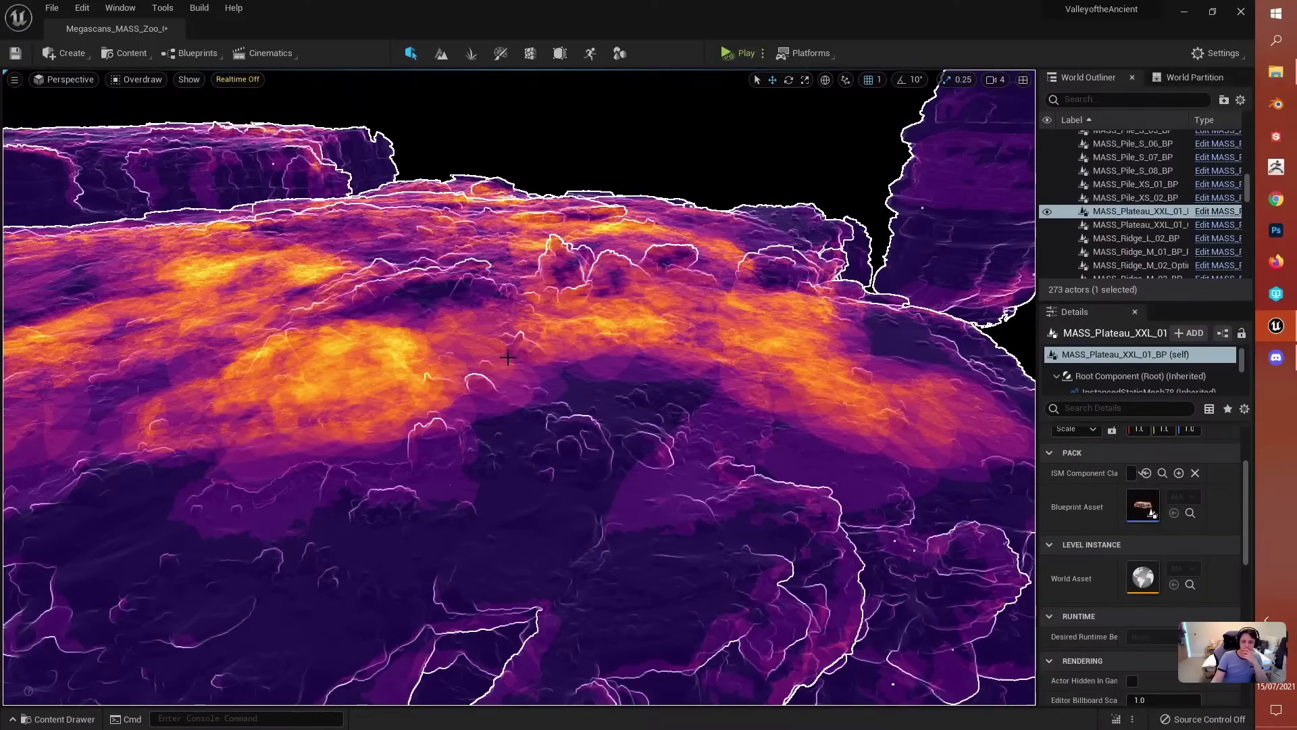
right_click_drag(524, 368, 530, 315)
key("w")
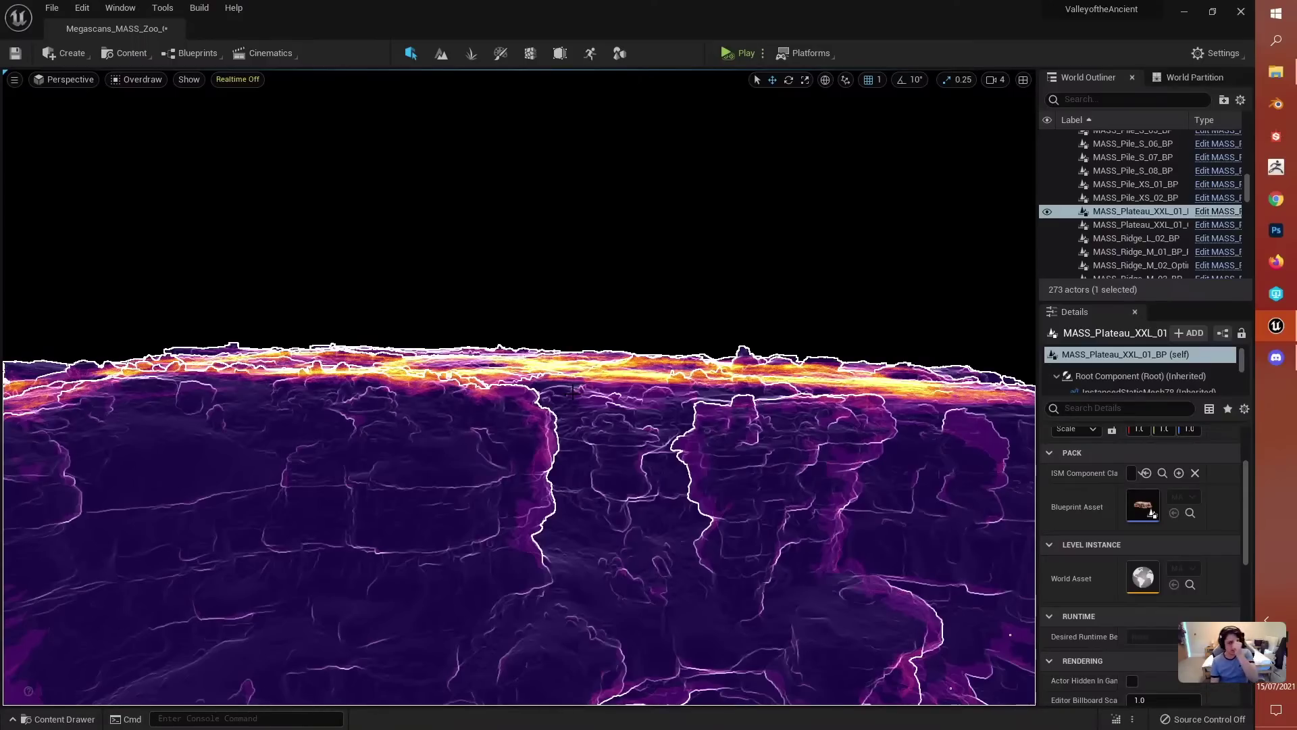
key("e")
right_click_drag(572, 391, 570, 426)
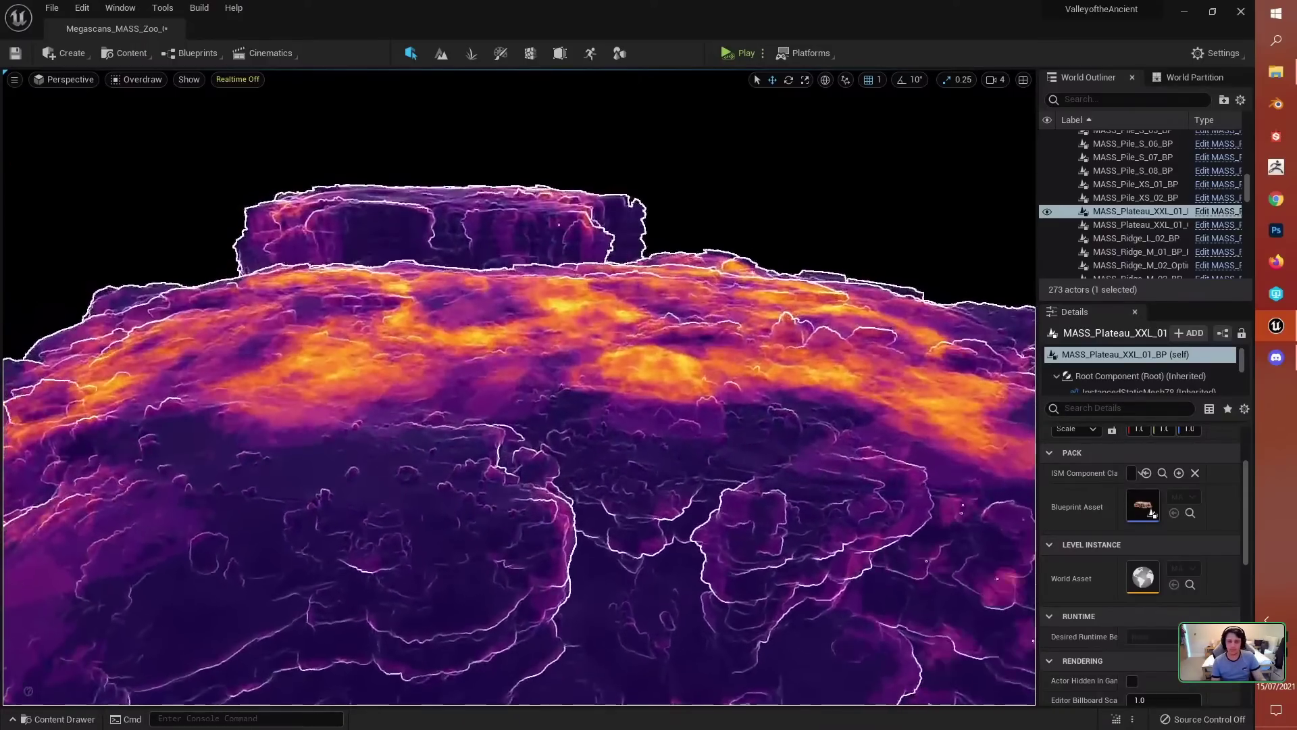
key("w")
right_click_drag(681, 370, 681, 371)
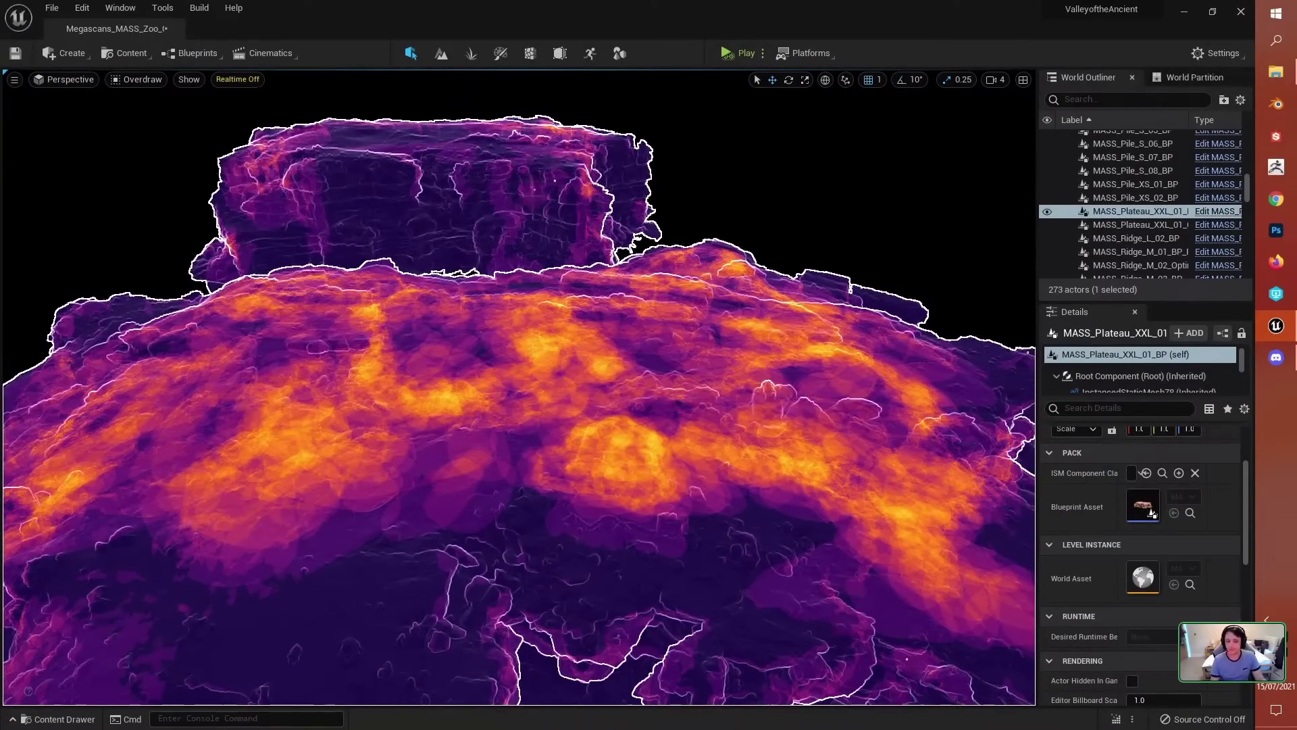
right_click_drag(491, 450, 491, 450)
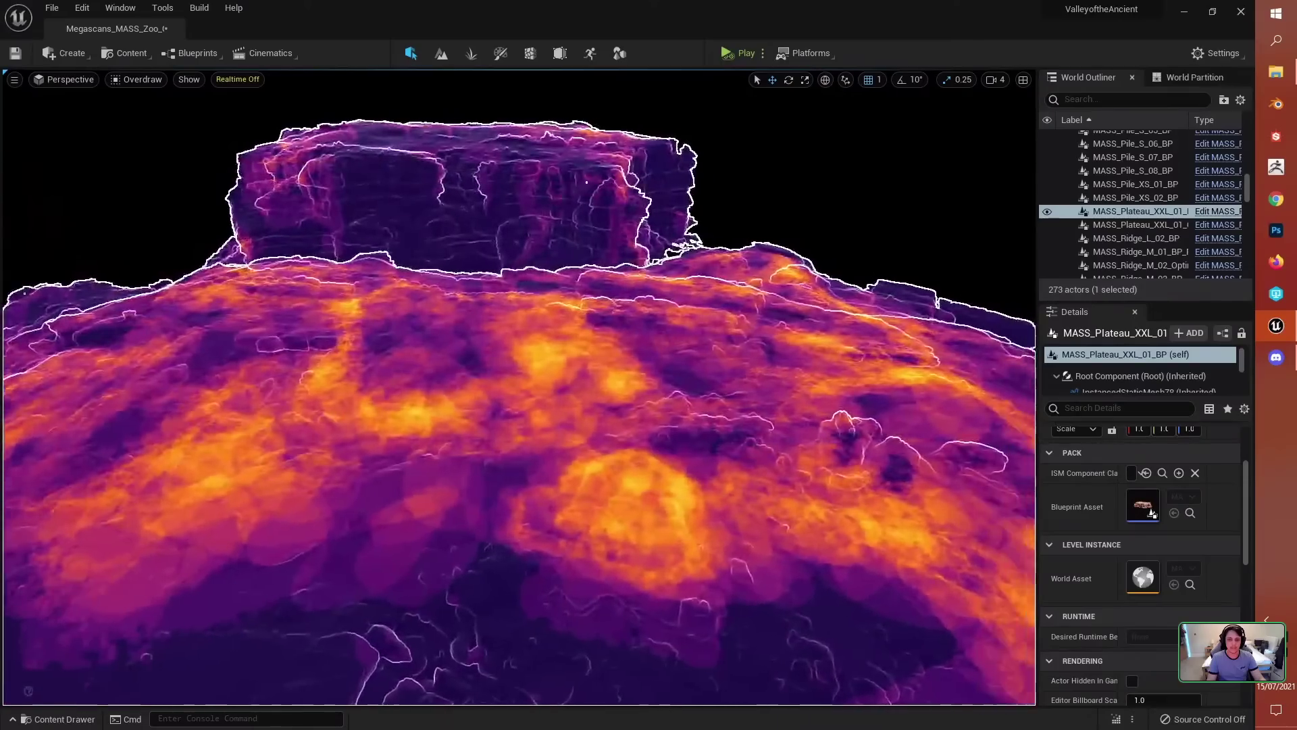
key("w")
right_click_drag(519, 387, 571, 327)
key("s")
key("w")
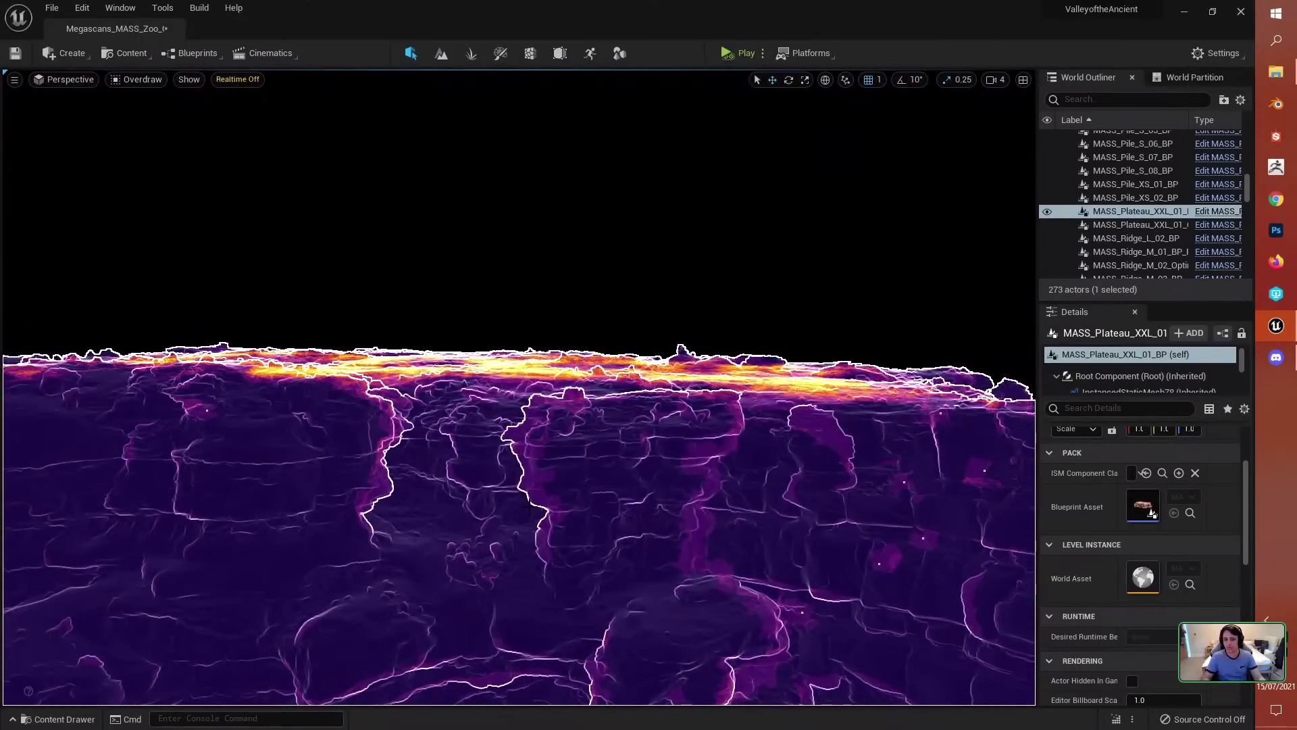
mouse_move(529, 506)
right_mouse_down()
mouse_move(531, 524)
mouse_move(574, 524)
mouse_move(534, 512)
right_mouse_up()
Step: Return the viewport to Lit mode and examine the plateau's rock walls and top surface with normal shading
left_click(138, 79)
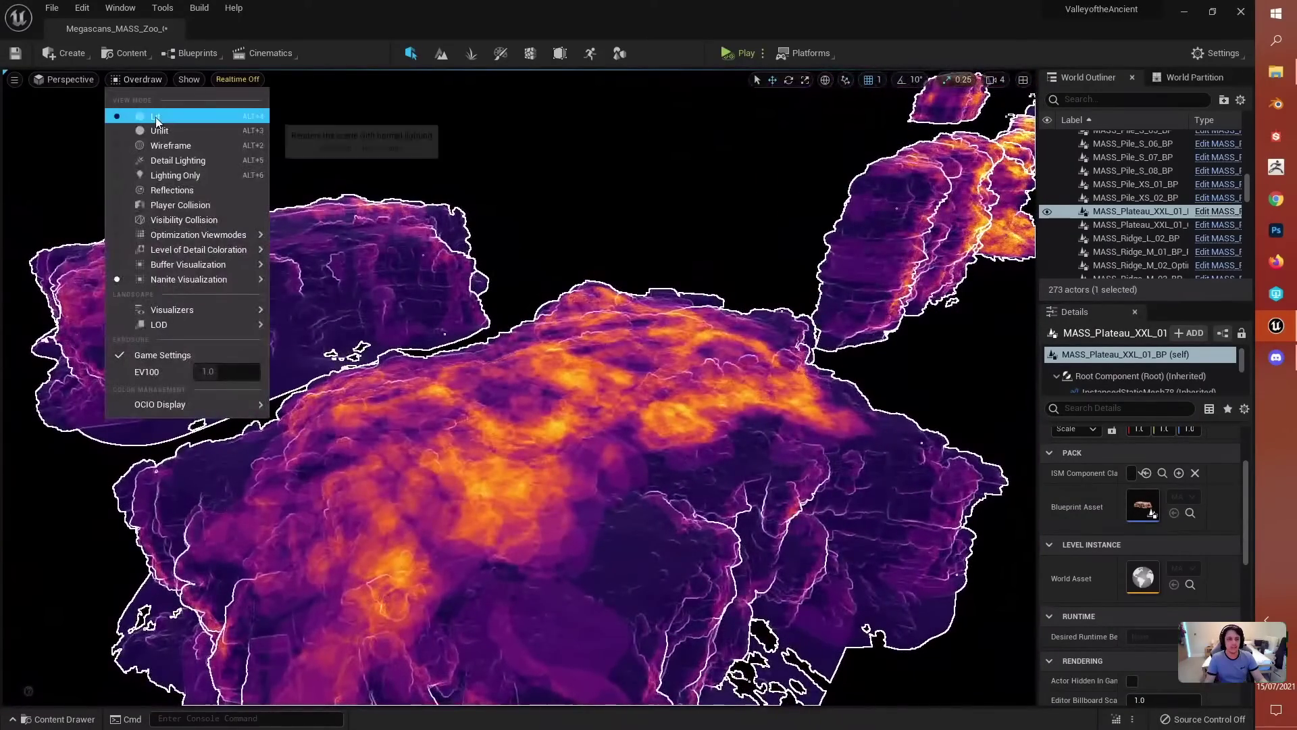
left_click(154, 116)
right_click_drag(530, 370, 491, 346)
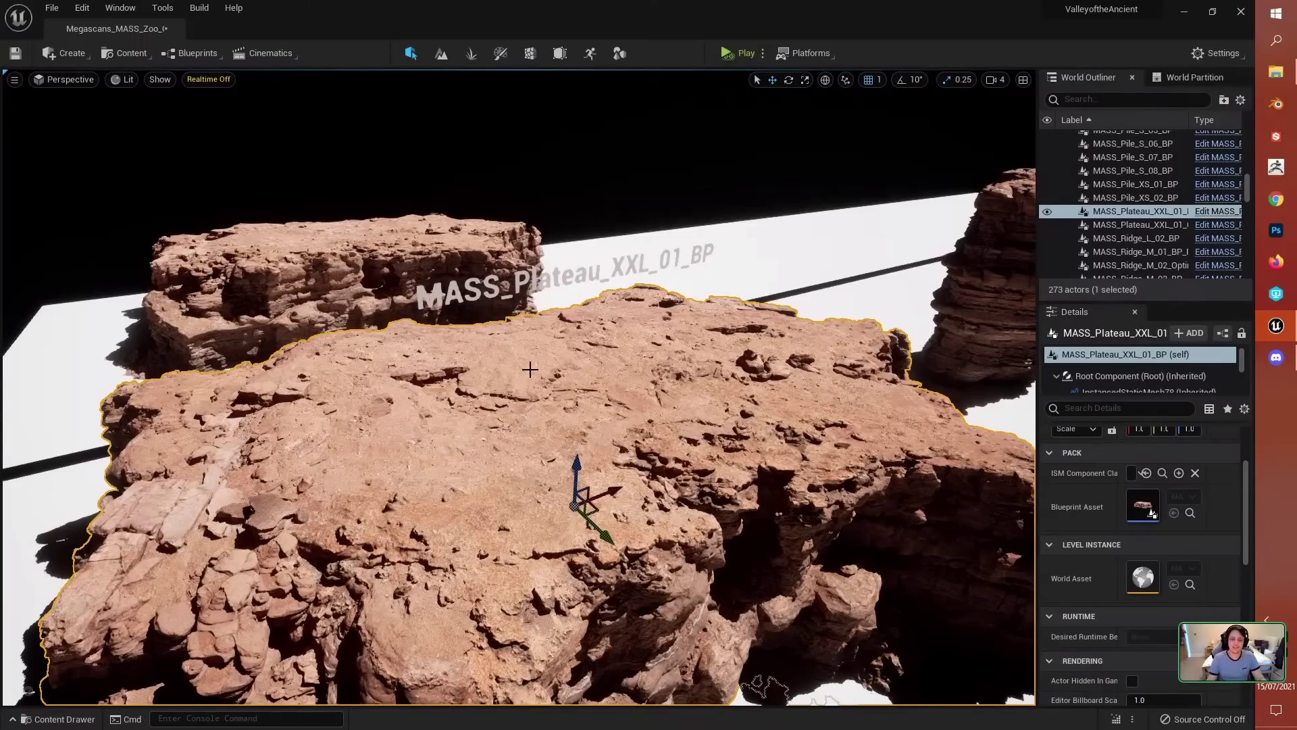
right_click_drag(529, 370, 521, 356)
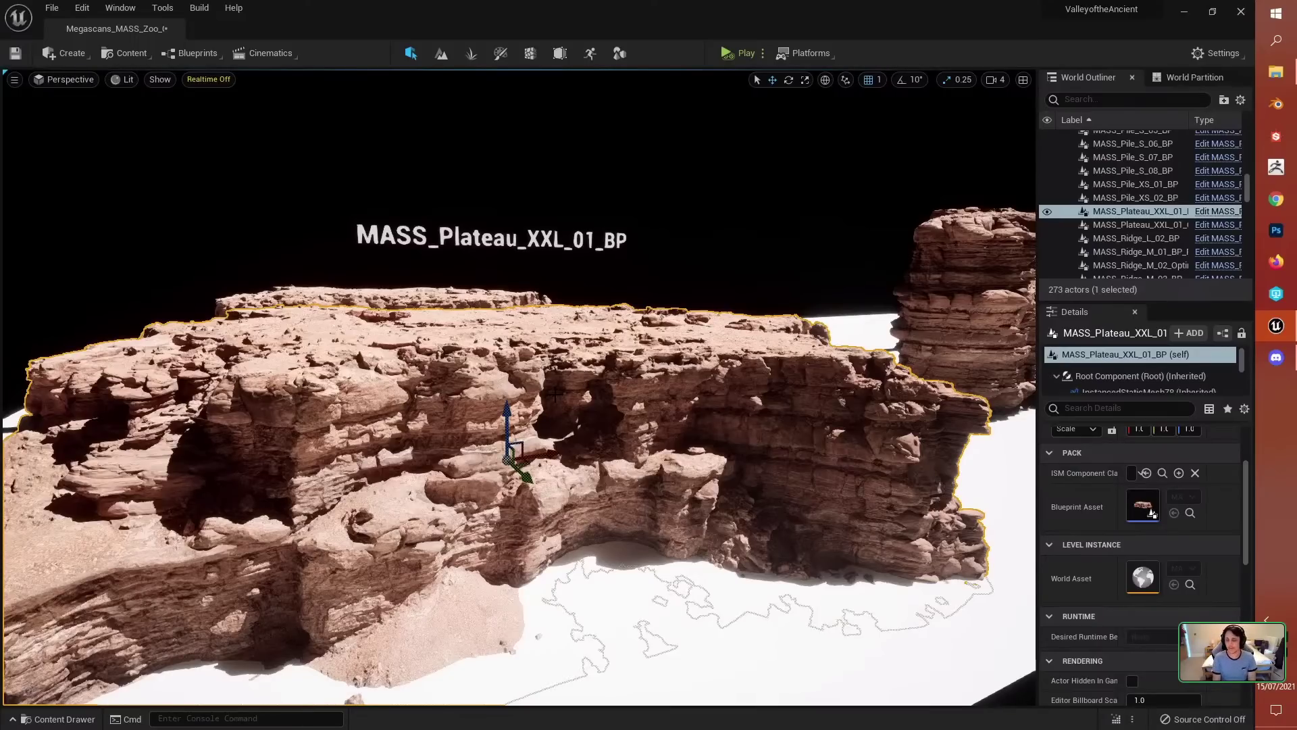
key("w")
mouse_move(518, 388)
right_mouse_down()
mouse_move(510, 378)
mouse_move(517, 405)
mouse_move(649, 412)
mouse_move(666, 383)
mouse_move(626, 363)
mouse_move(539, 388)
right_mouse_up()
key("s")
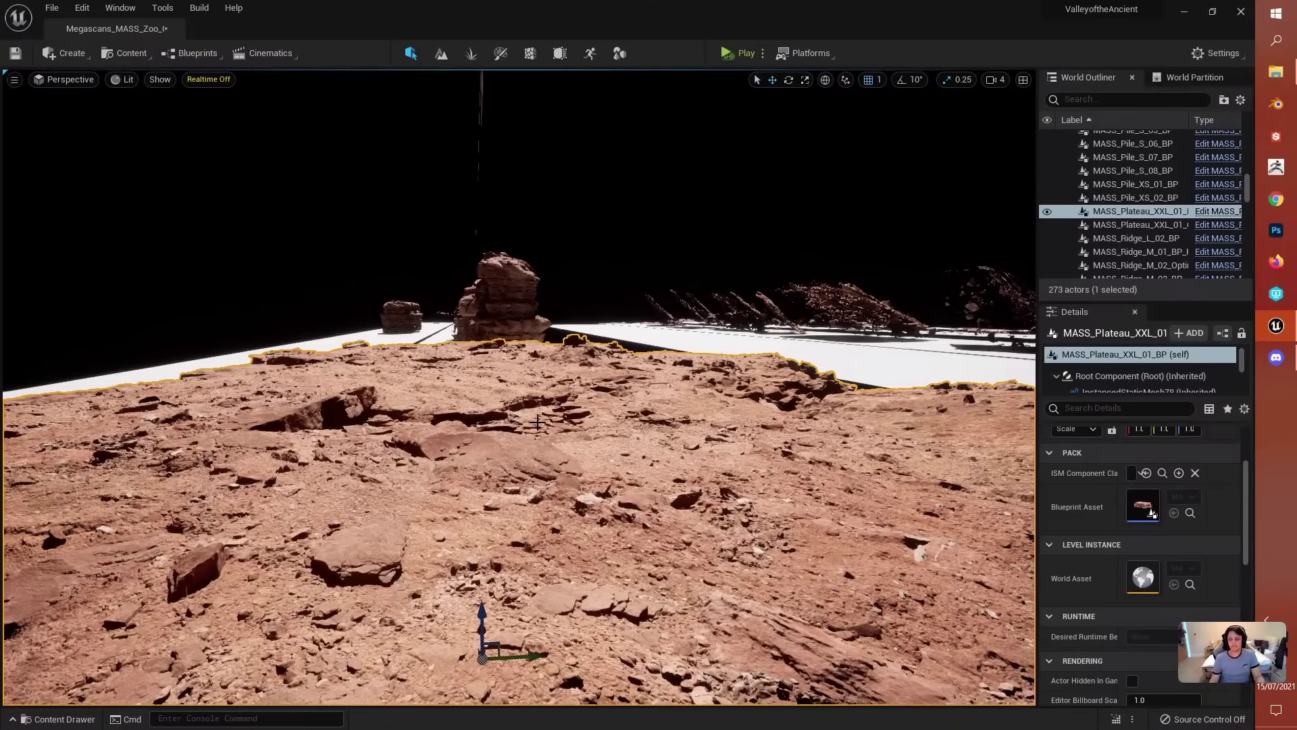
Step: Open the selected MASS_Plateau_XXL_01_BP's blueprint asset and show its assembled meshes in the blueprint's 3D preview
right_click_drag(537, 423, 420, 426)
key("d")
right_click_drag(519, 387, 466, 445)
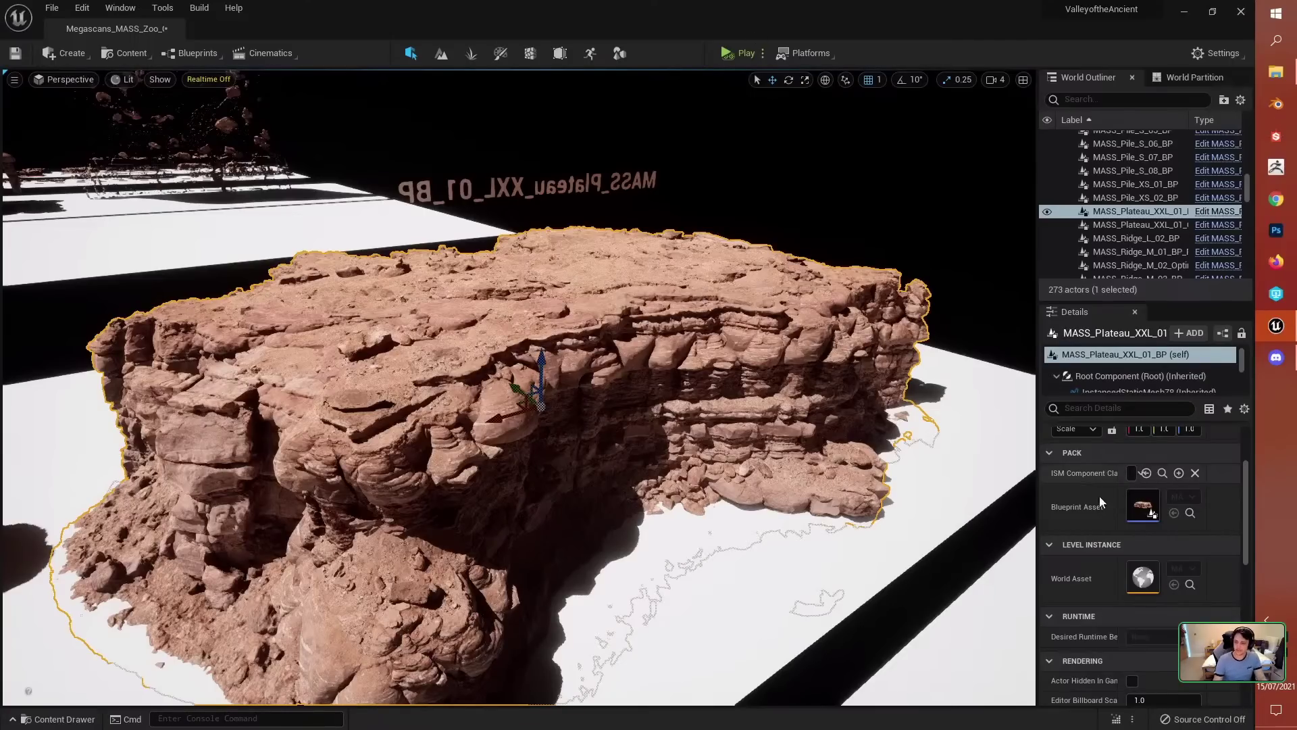
double_click(1145, 504)
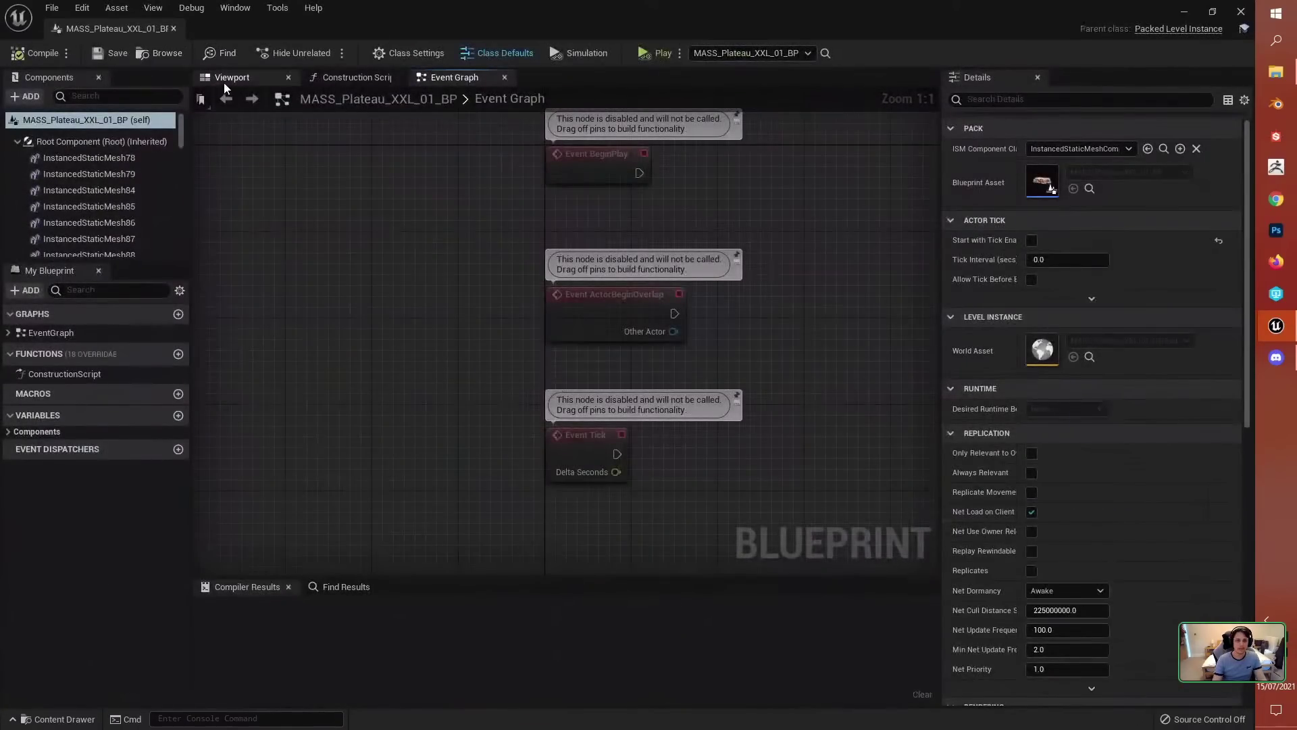
left_click(225, 81)
left_click_drag(547, 368, 509, 291)
Step: Inspect the plateau blueprint's components from InstancedStaticMesh78 to InstancedStaticMesh178, orbit the assembled rock, and close the blueprint
left_click(74, 158)
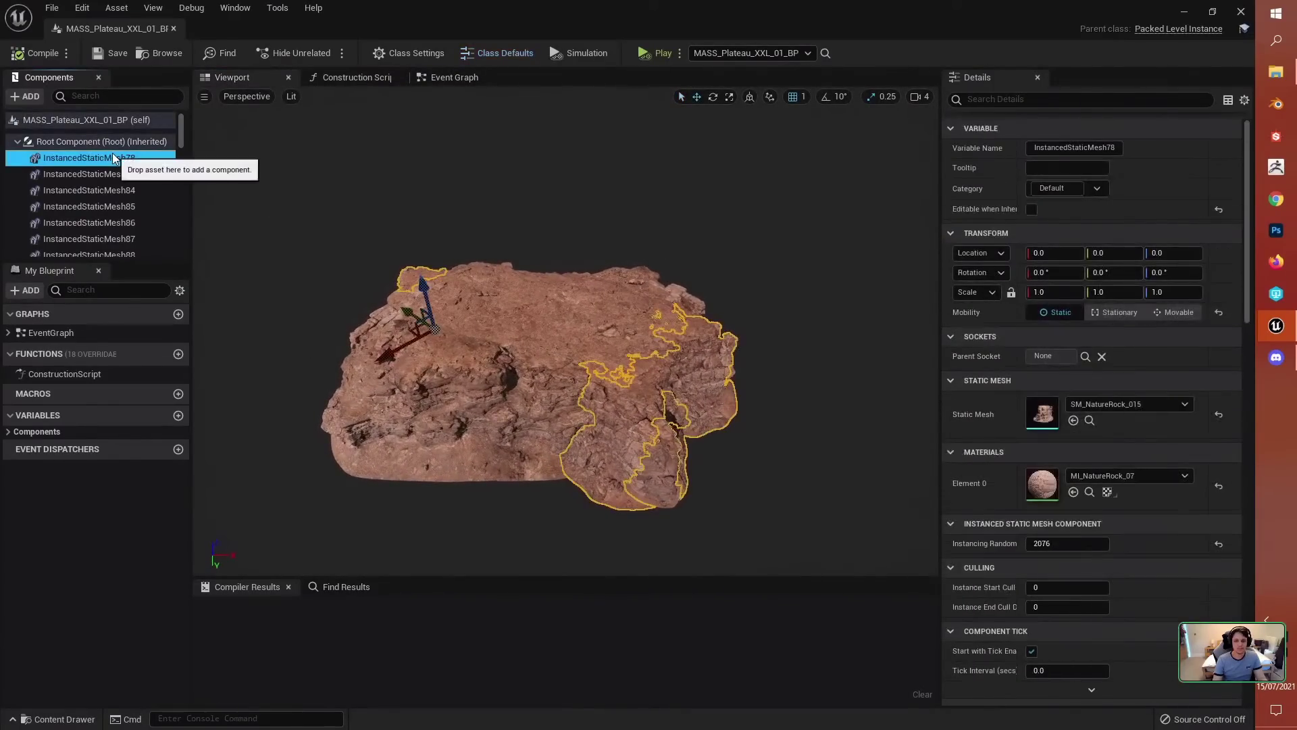
scroll(55, 202, "down", 2)
scroll(59, 202, "down", 20)
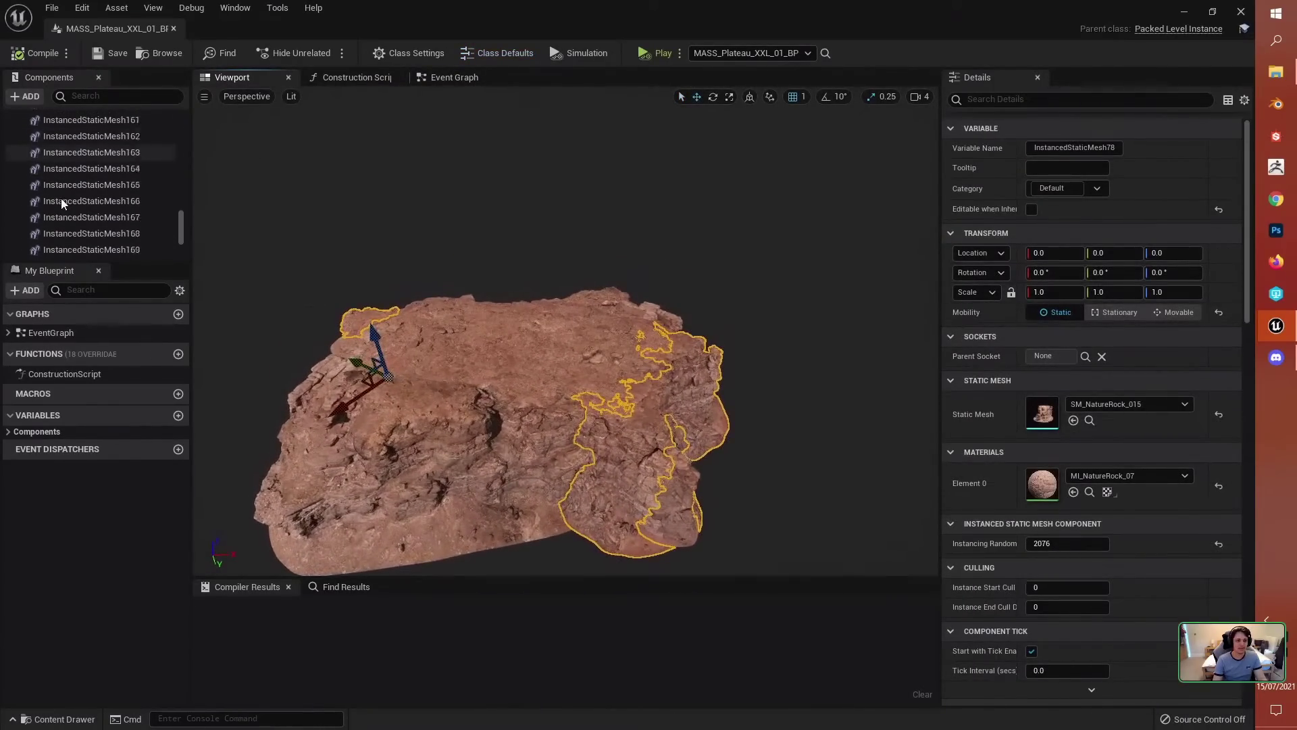
left_click(95, 248)
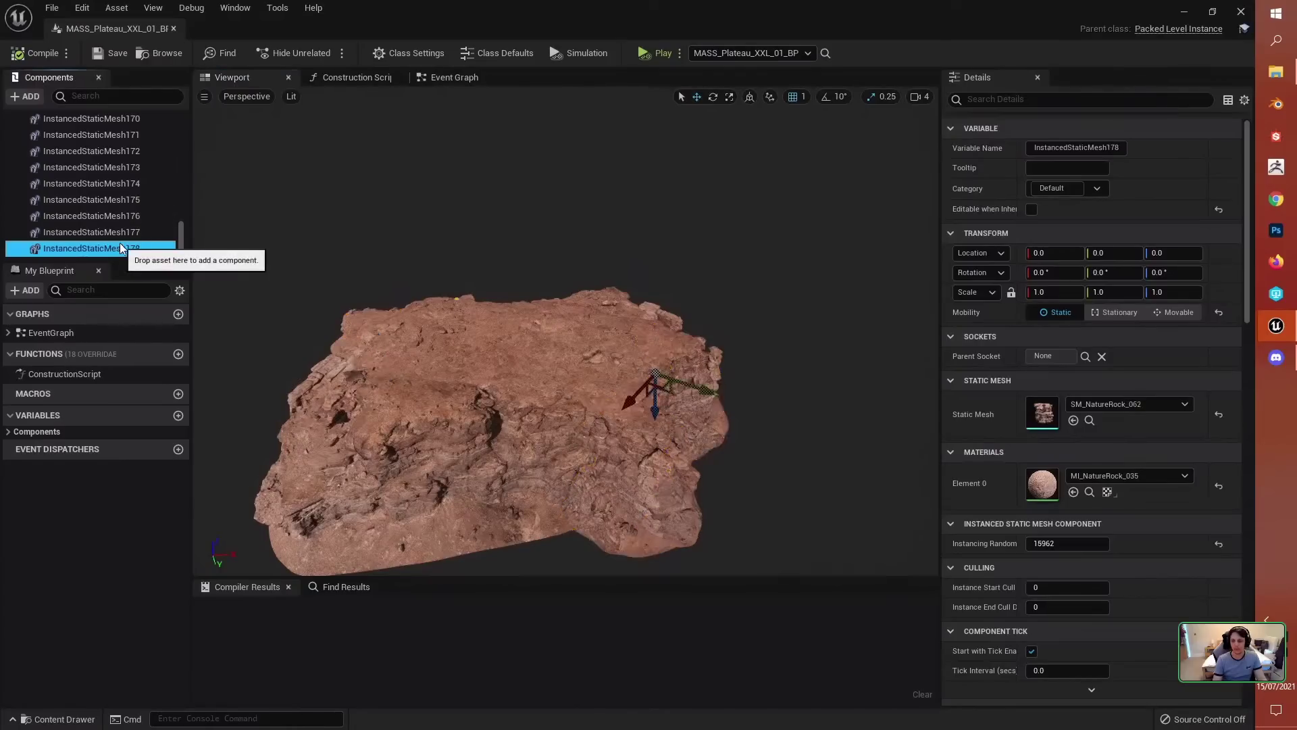
left_click_drag(343, 383, 388, 331, "alt")
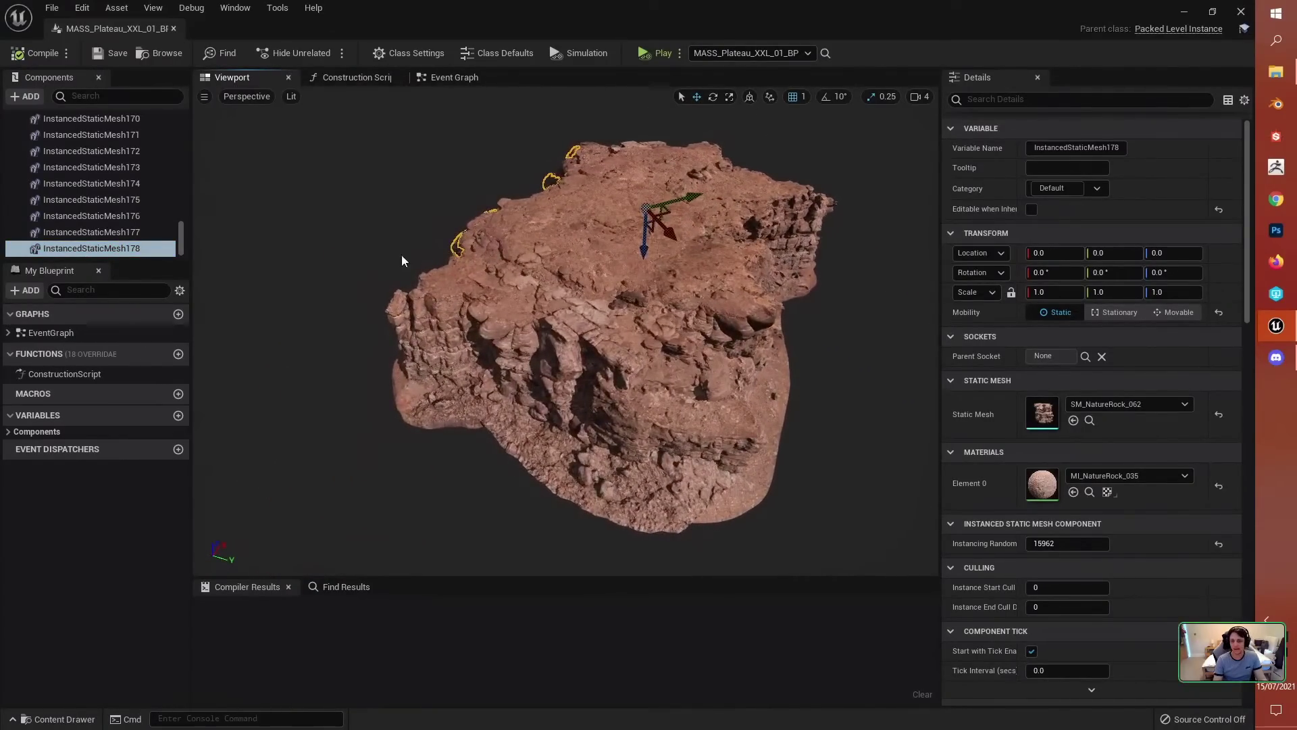
left_click(1241, 12)
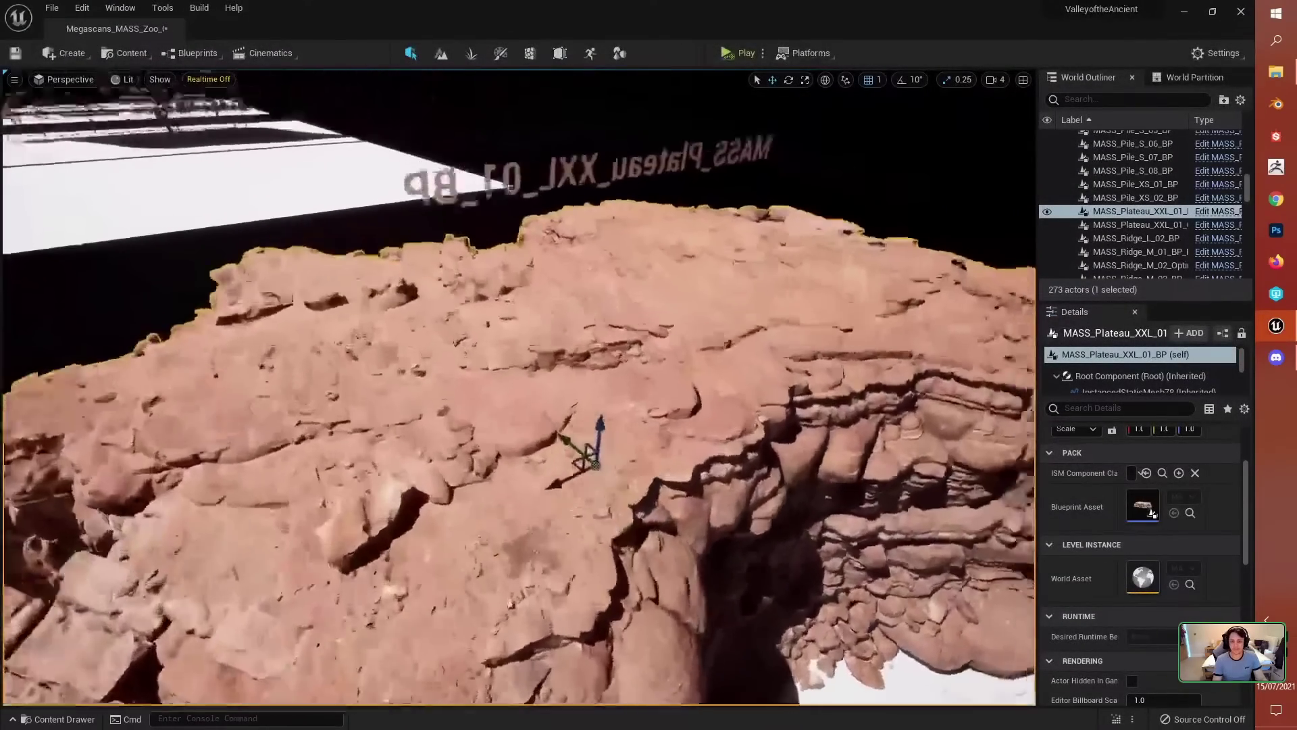
Step: Select the layered cliff MASS_Cliff_L_03_BP in the zoo level and frame it in the view
right_click_drag(743, 433, 753, 428)
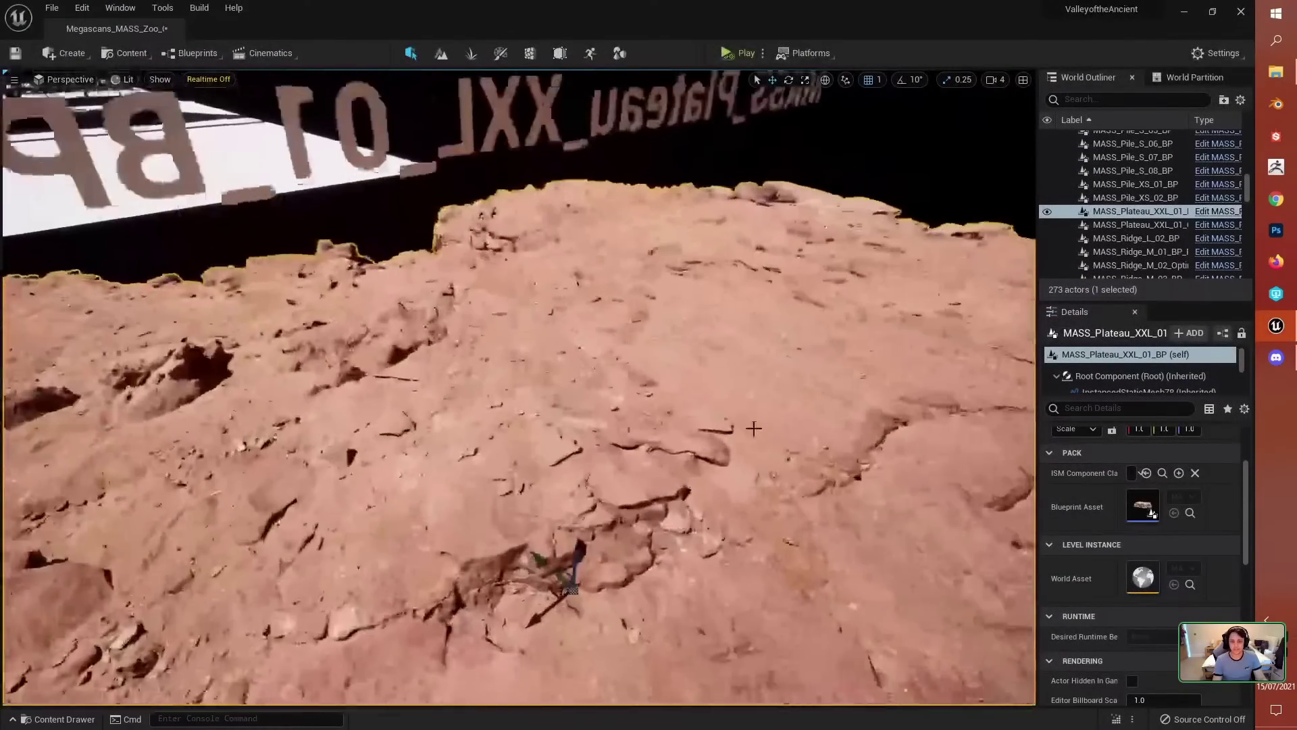
right_click_drag(486, 333, 412, 331)
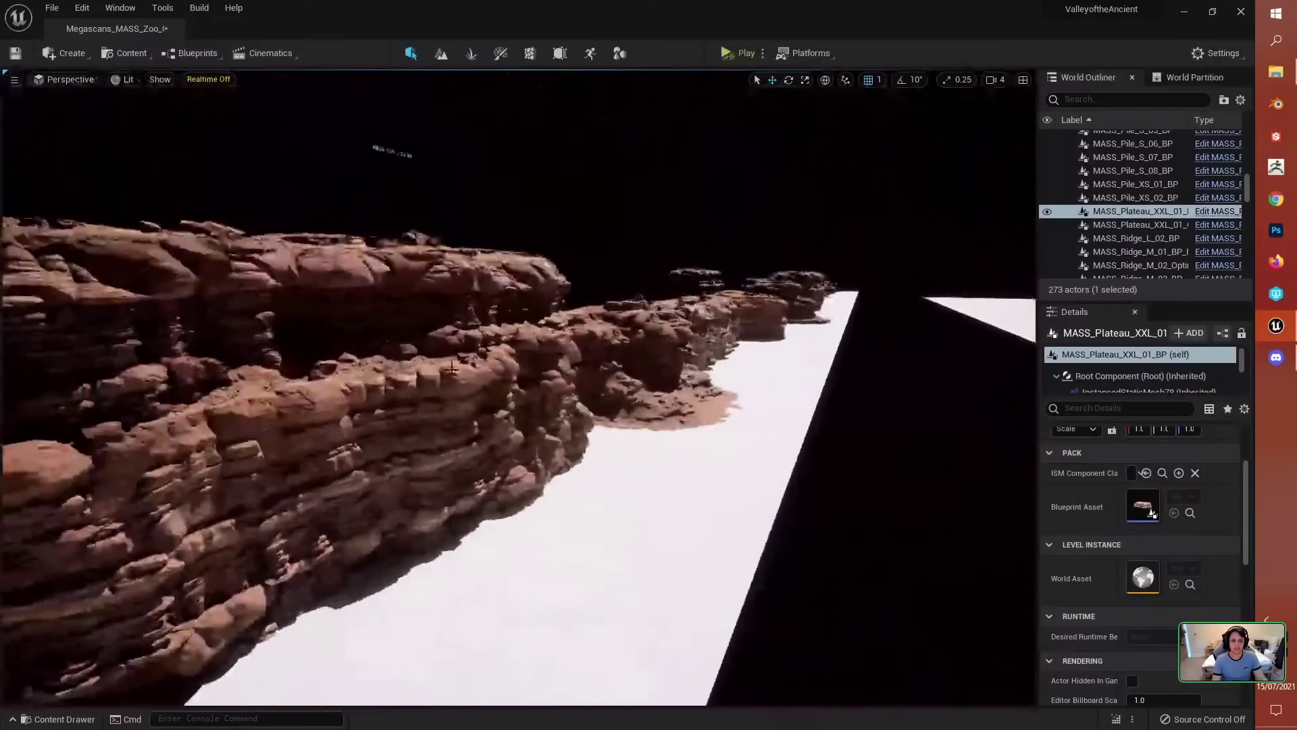
left_click(473, 364)
key("f")
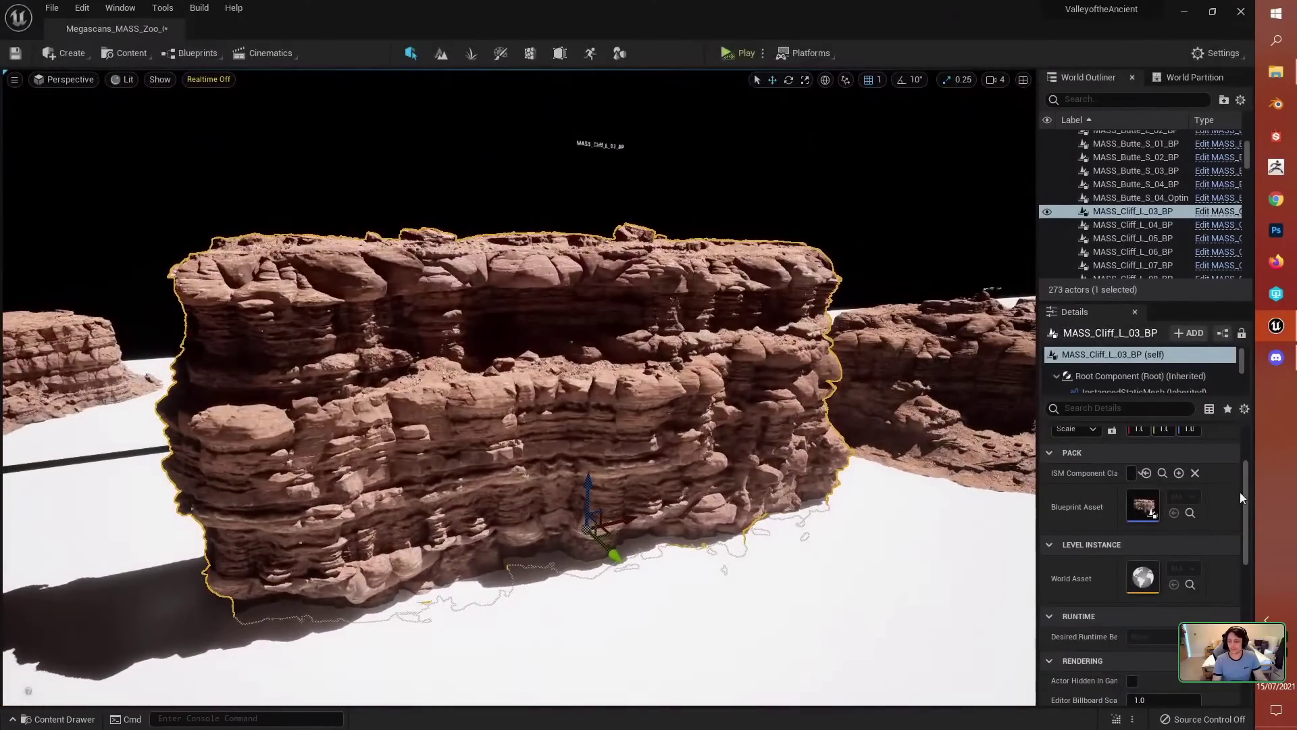
Step: Open the MASS_Cliff_L_03_BP blueprint, inspect its first InstancedStaticMesh component in the 3D preview, and close the blueprint
double_click(1143, 506)
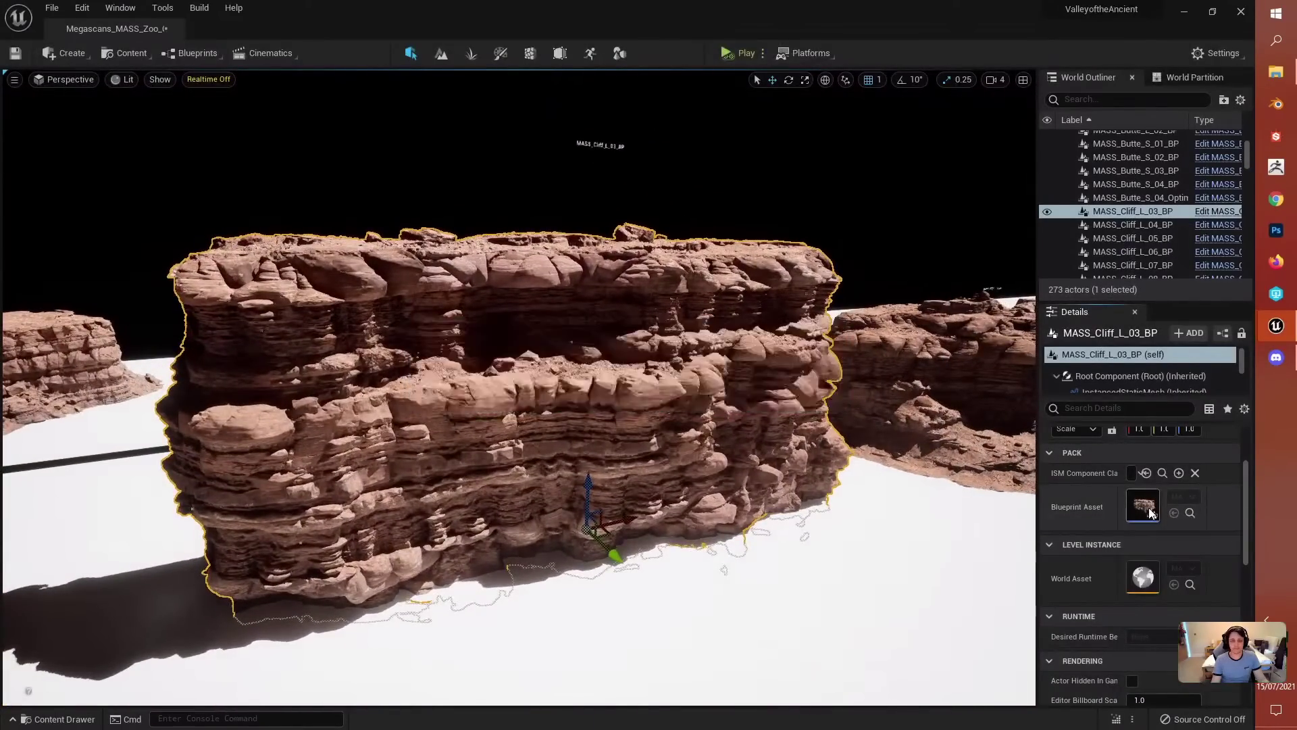
left_click(227, 80)
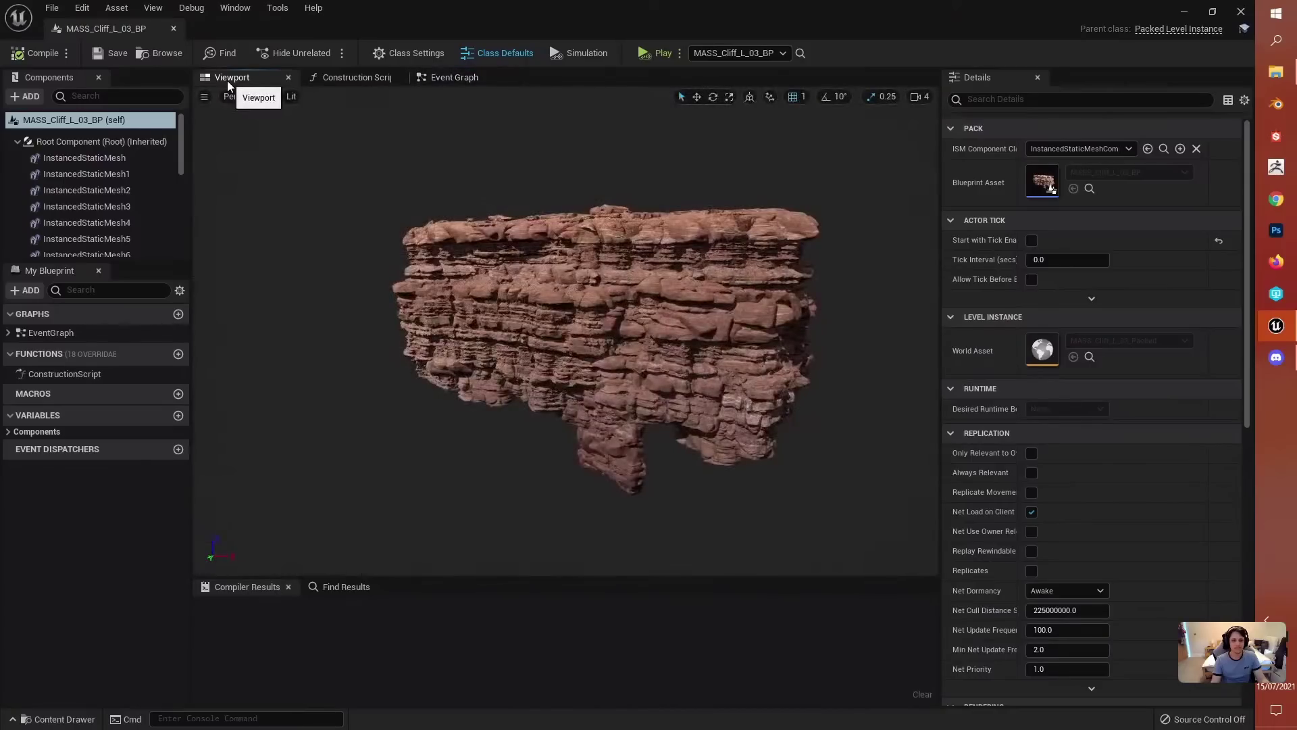
left_click(74, 157)
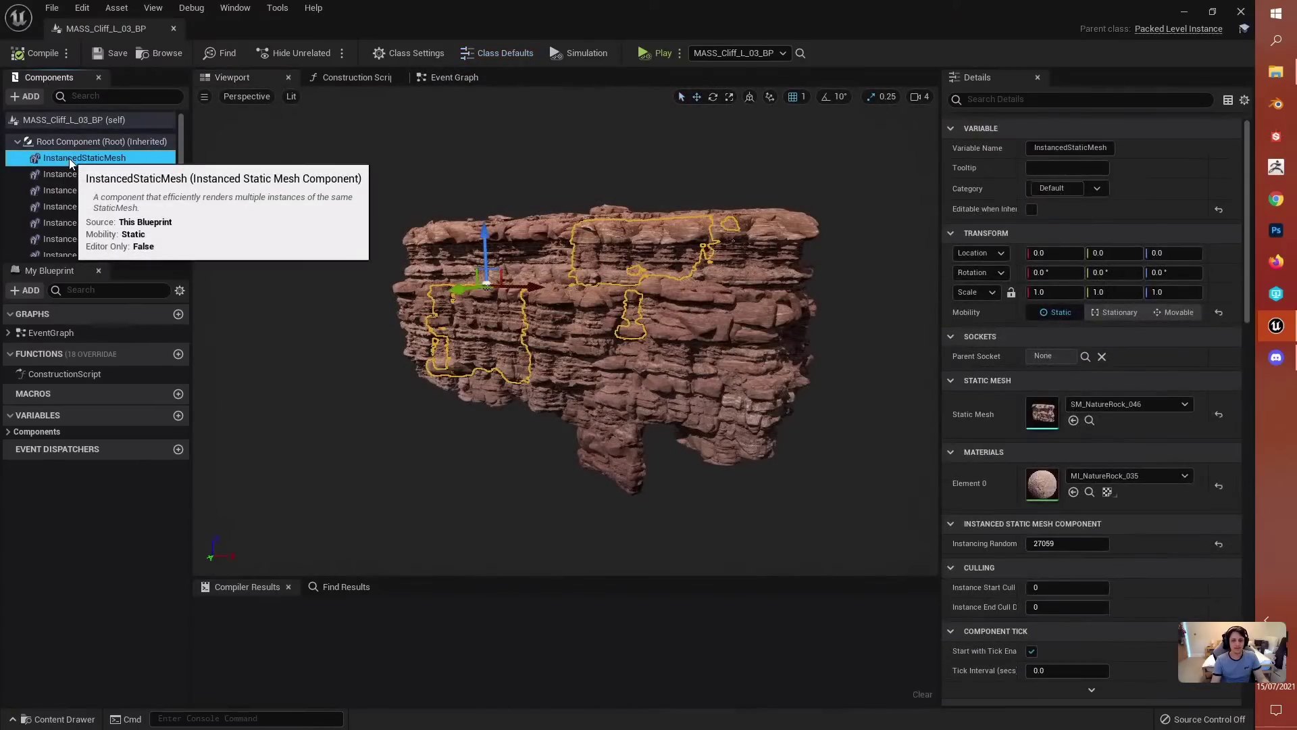
left_click(1241, 12)
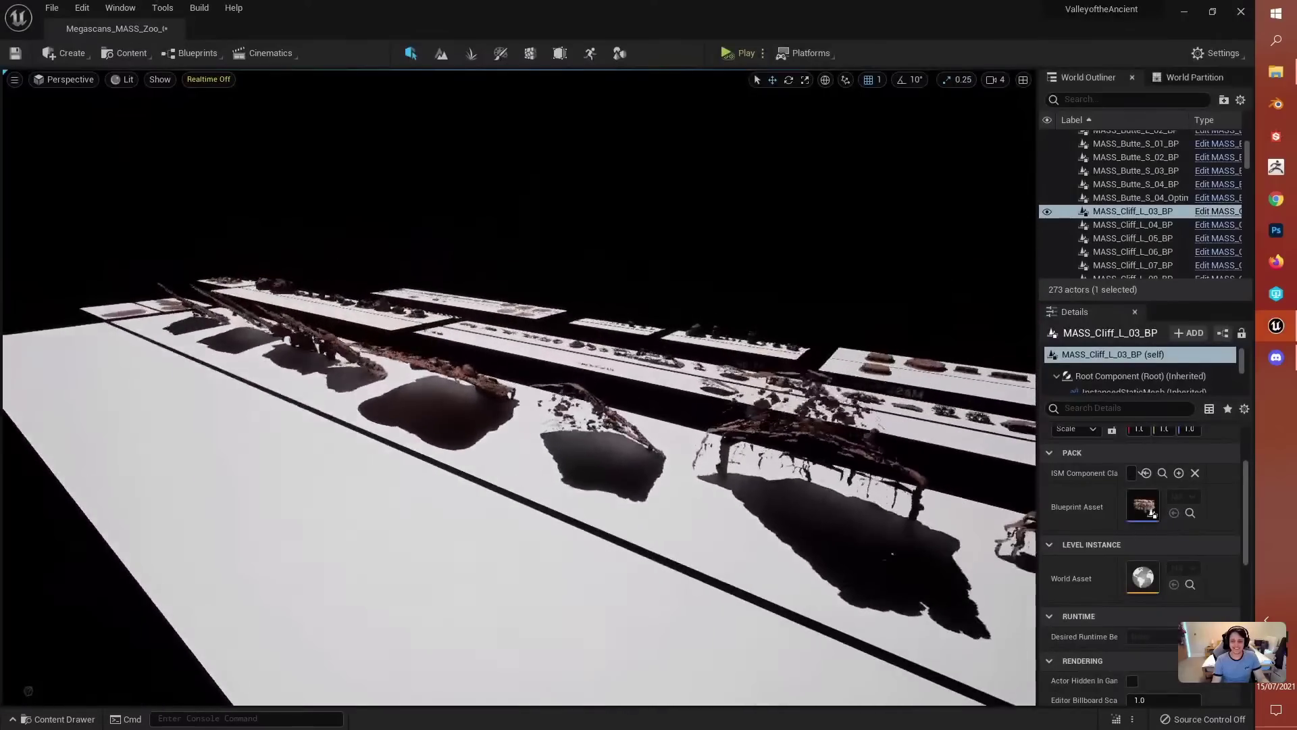
Step: Open the Collider folder inside the project's MASS/Packed content folder
key("w")
right_click_drag(519, 388, 333, 463)
left_click(59, 719)
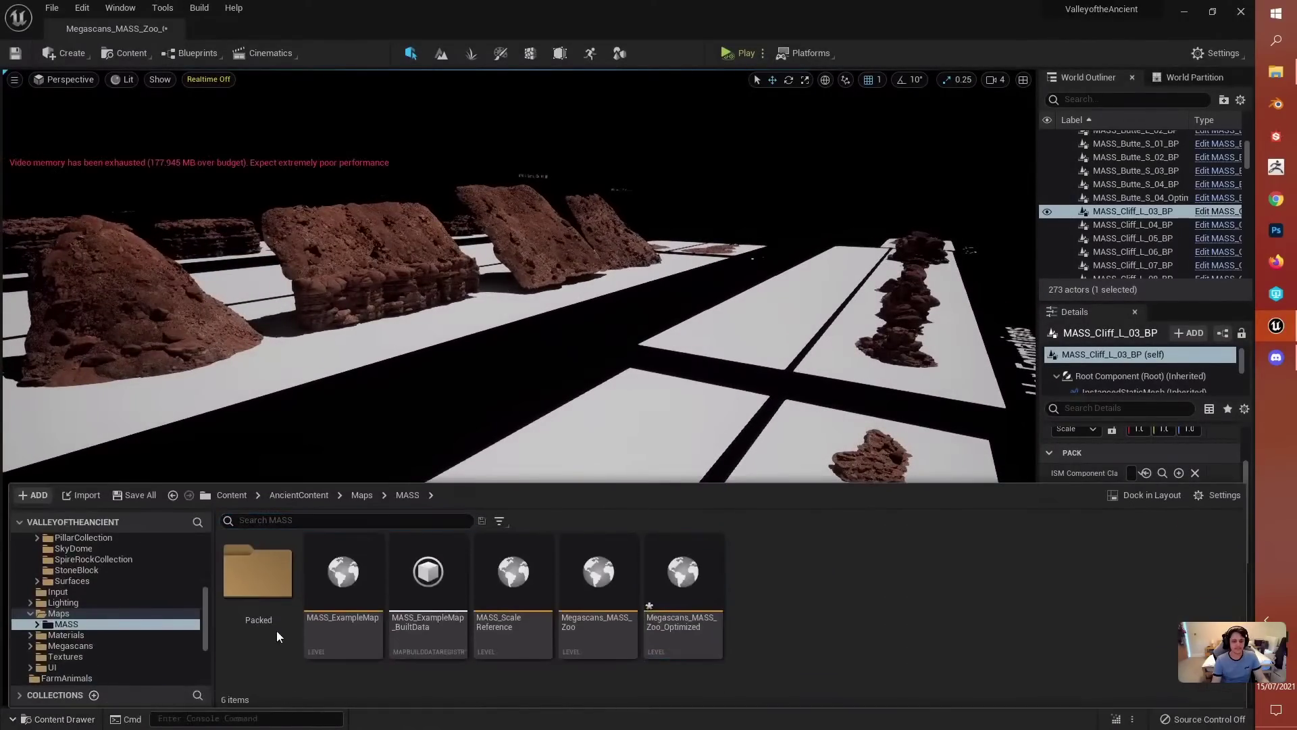
double_click(262, 574)
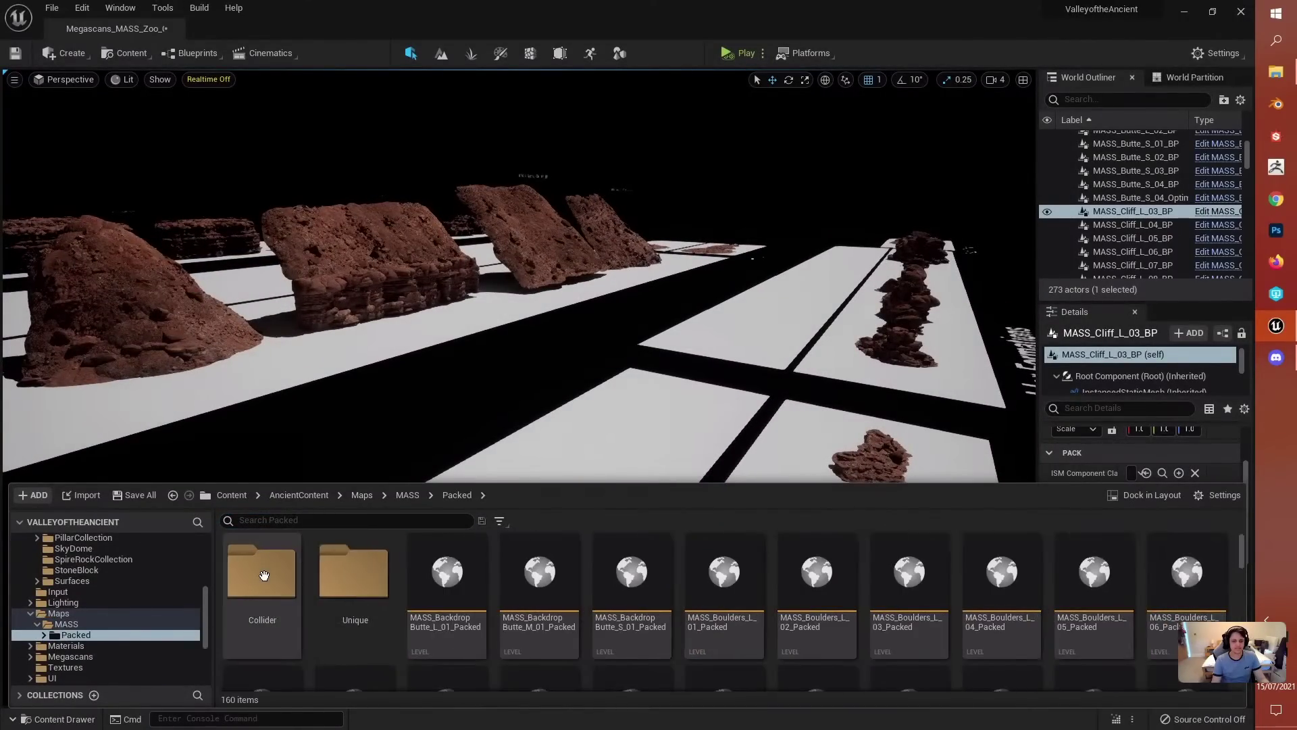
double_click(263, 575)
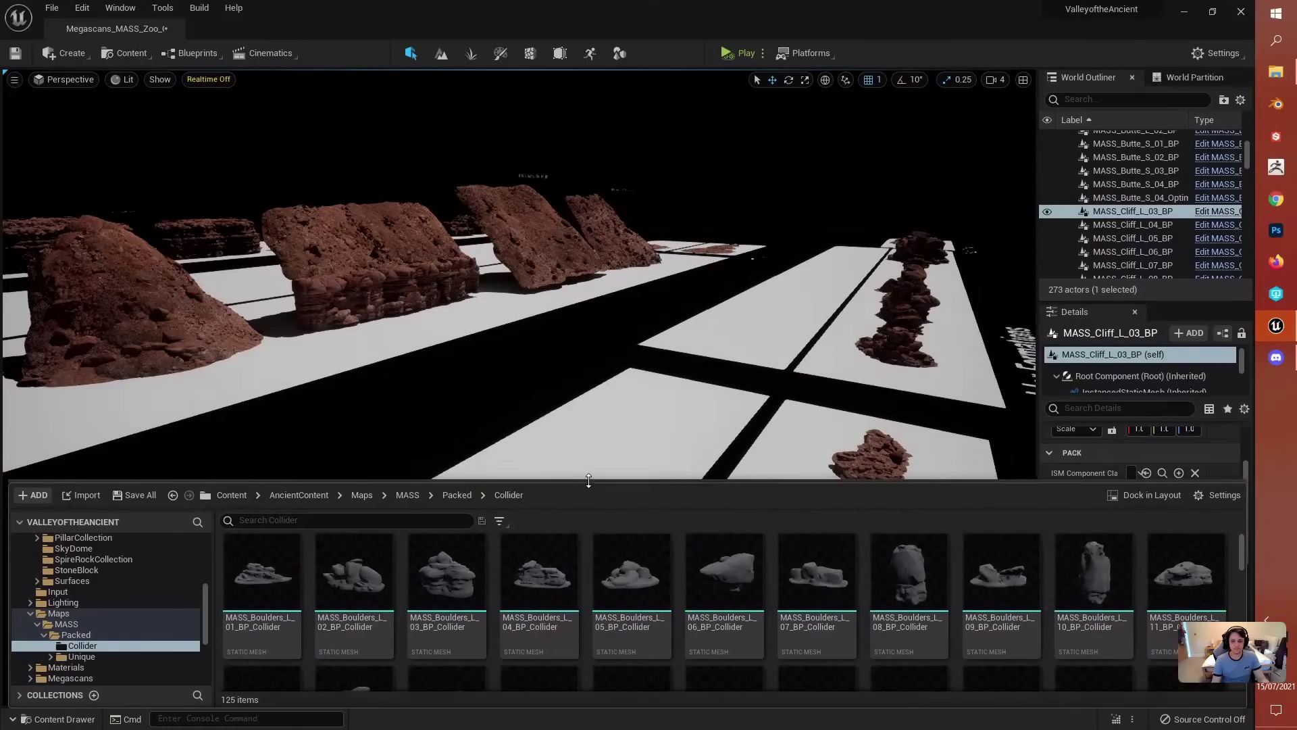
Step: Enlarge the content browser and look through the collider static meshes for boulders, buttes, cliffs and ground pieces
left_click_drag(588, 481, 583, 394)
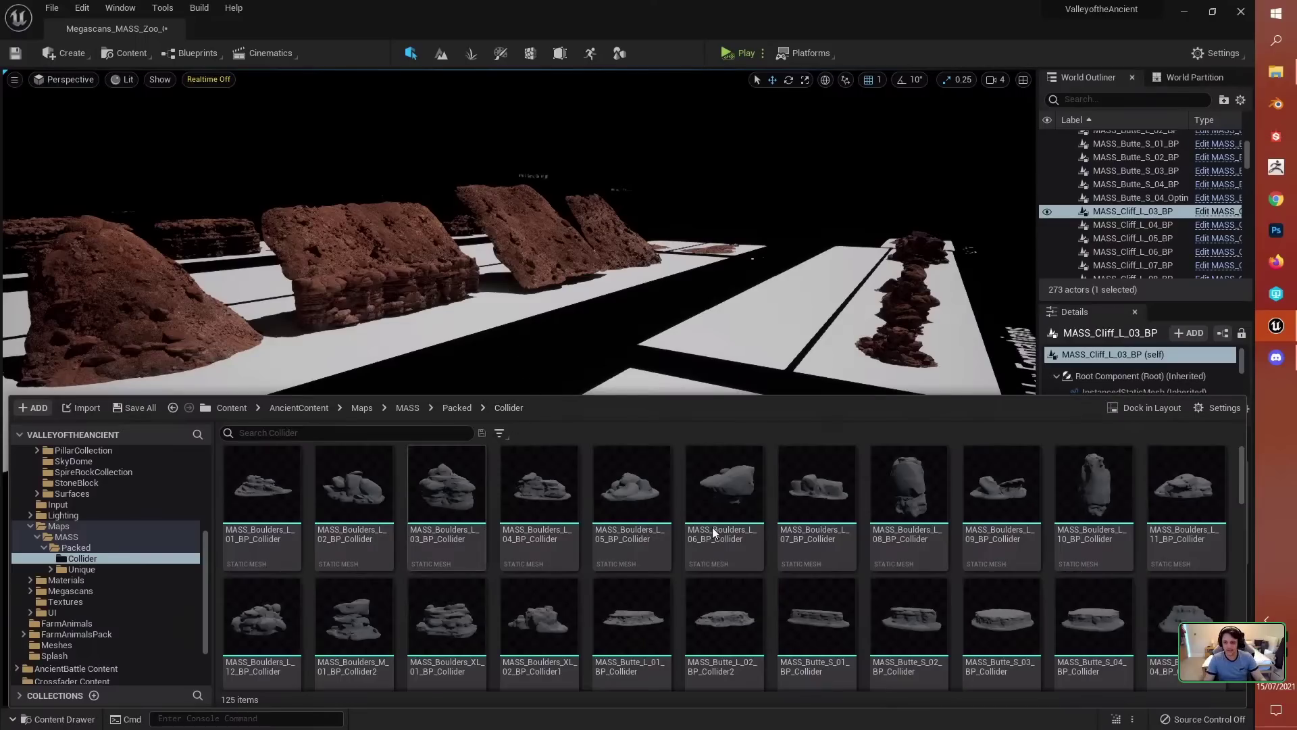
left_click_drag(816, 398, 816, 270)
scroll(776, 454, "down", 1)
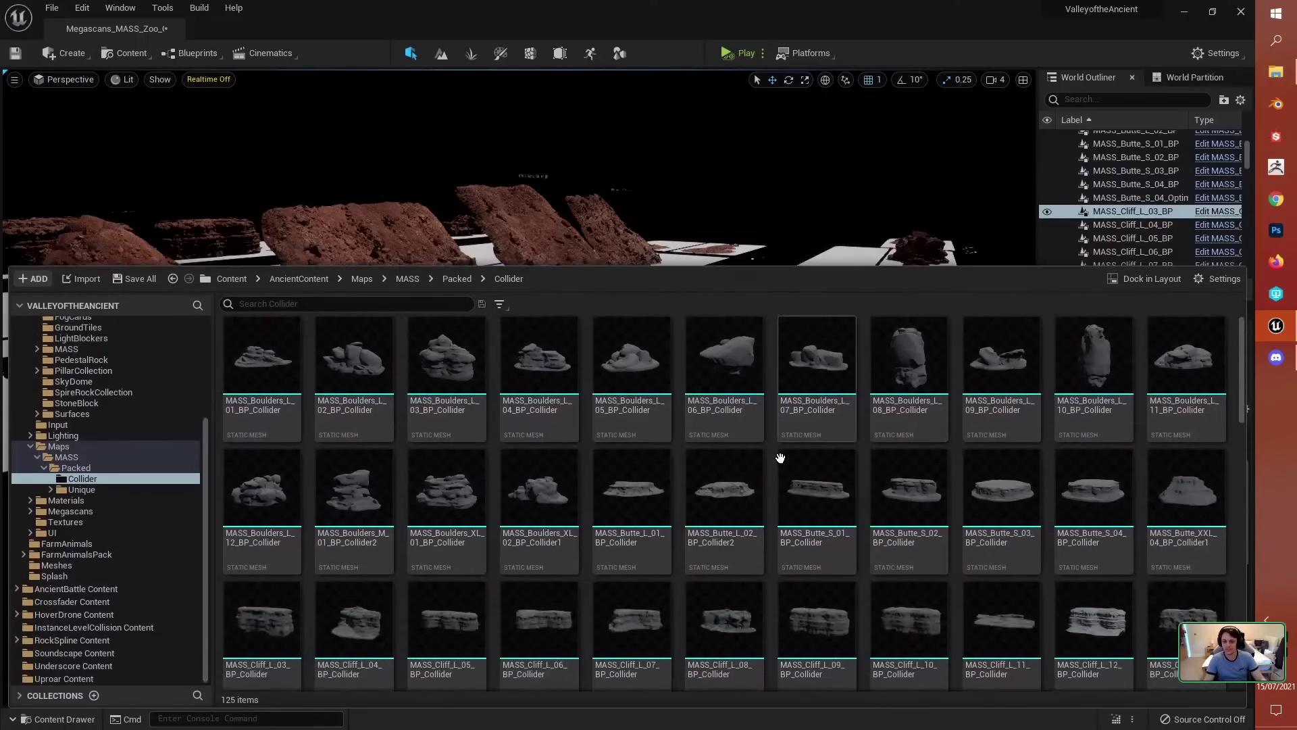
scroll(777, 466, "down", 1)
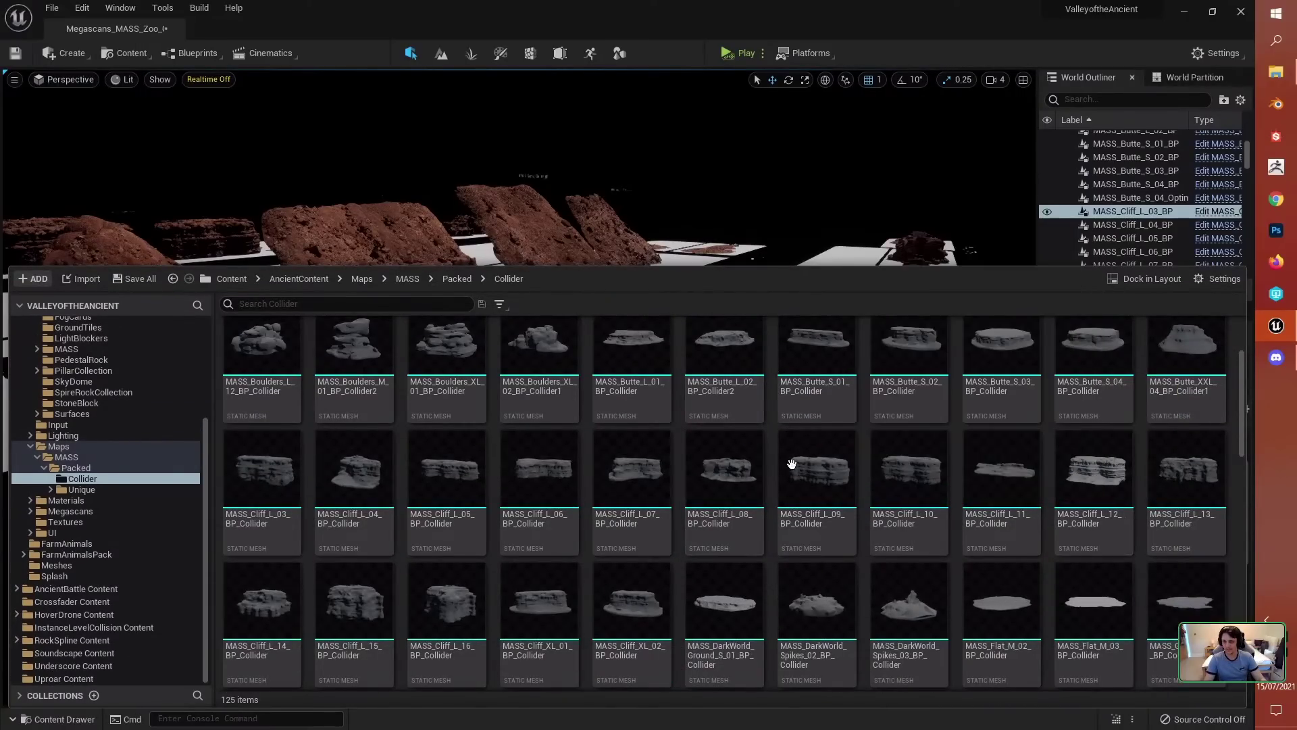
scroll(941, 486, "down", 1)
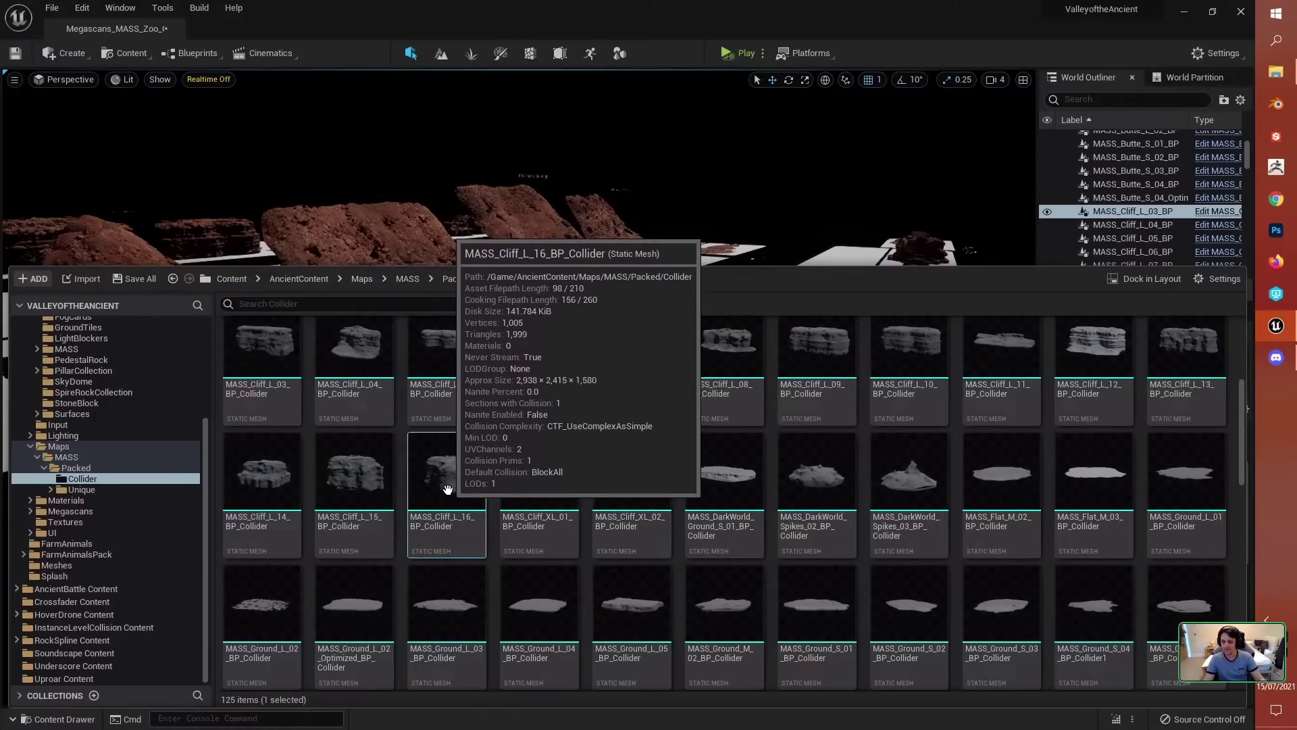
Step: Open the MASS_Cliff_L_16_BP_Collider mesh, examine its simplified shape from several angles, and close it
double_click(449, 473)
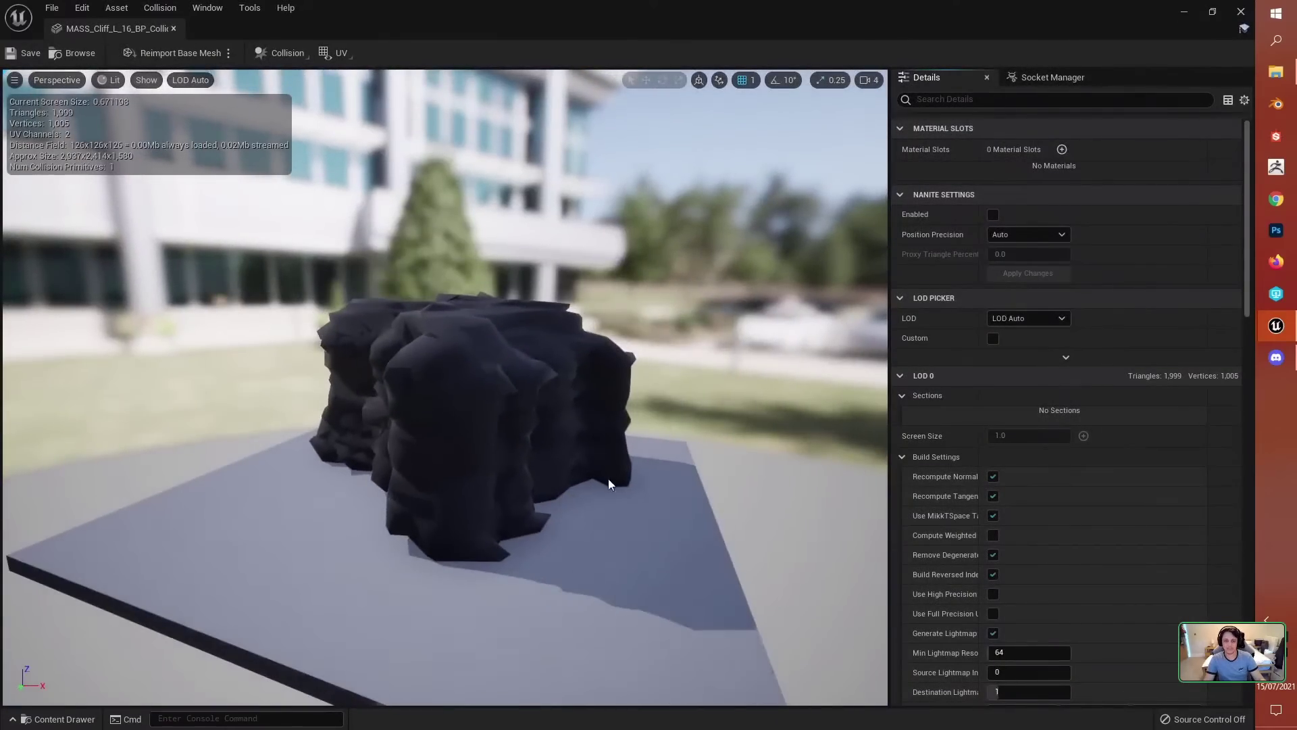
left_click_drag(676, 441, 756, 416)
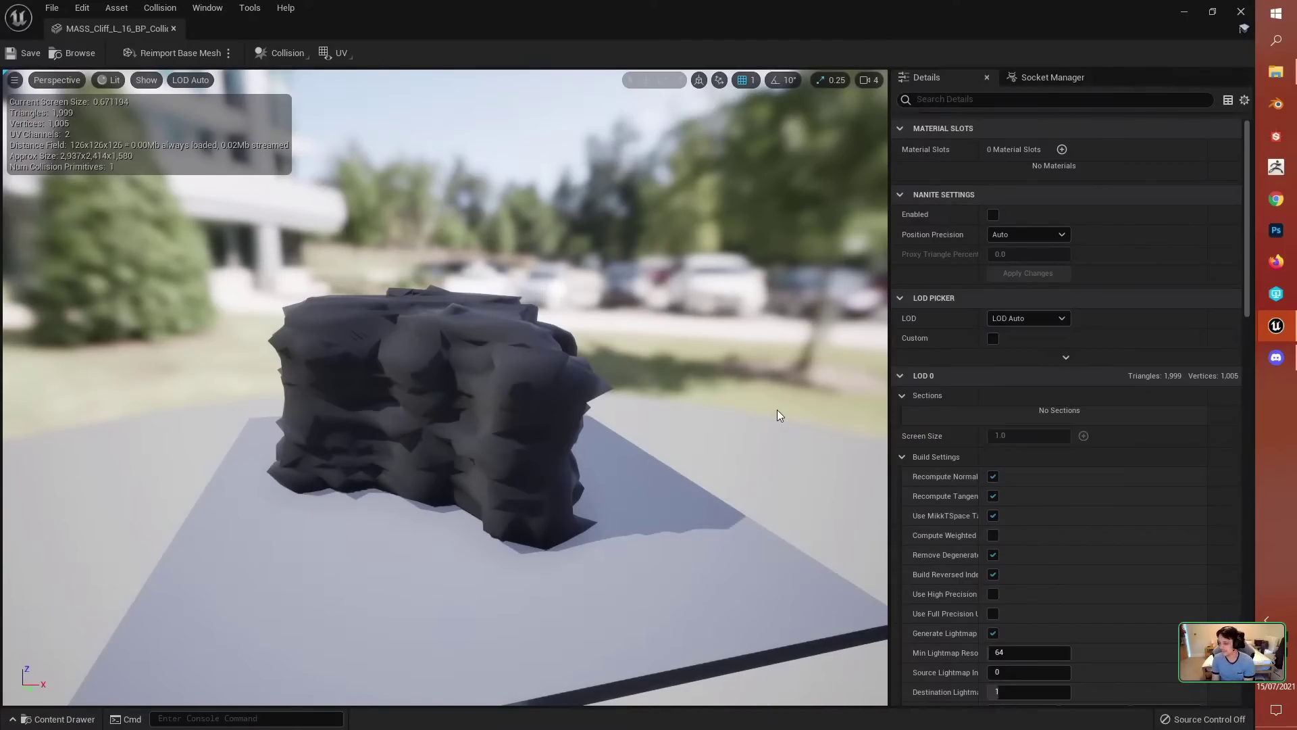
left_click_drag(240, 365, 690, 282)
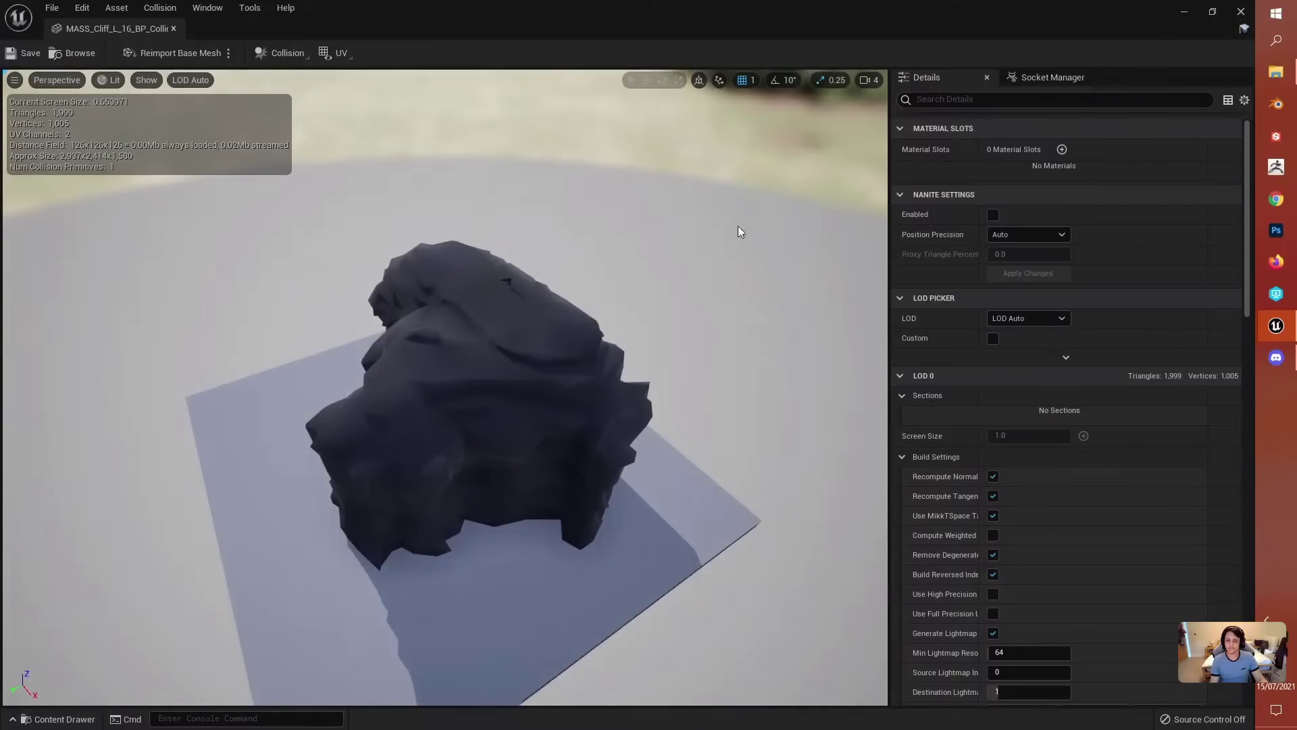
left_click_drag(737, 226, 736, 225)
left_click(1240, 12)
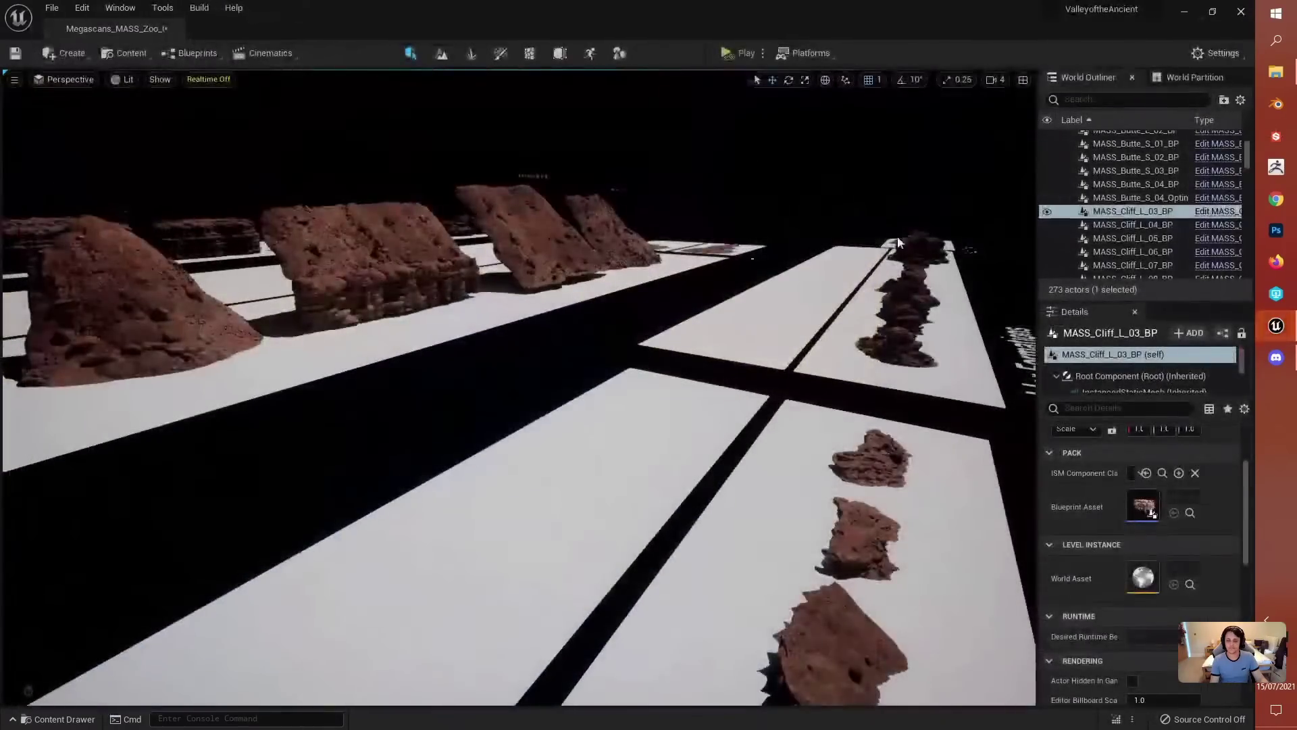
Step: Turn on the Collision show flag for the level viewport, with the ground and boulder formations in view
right_click_drag(518, 388, 791, 434)
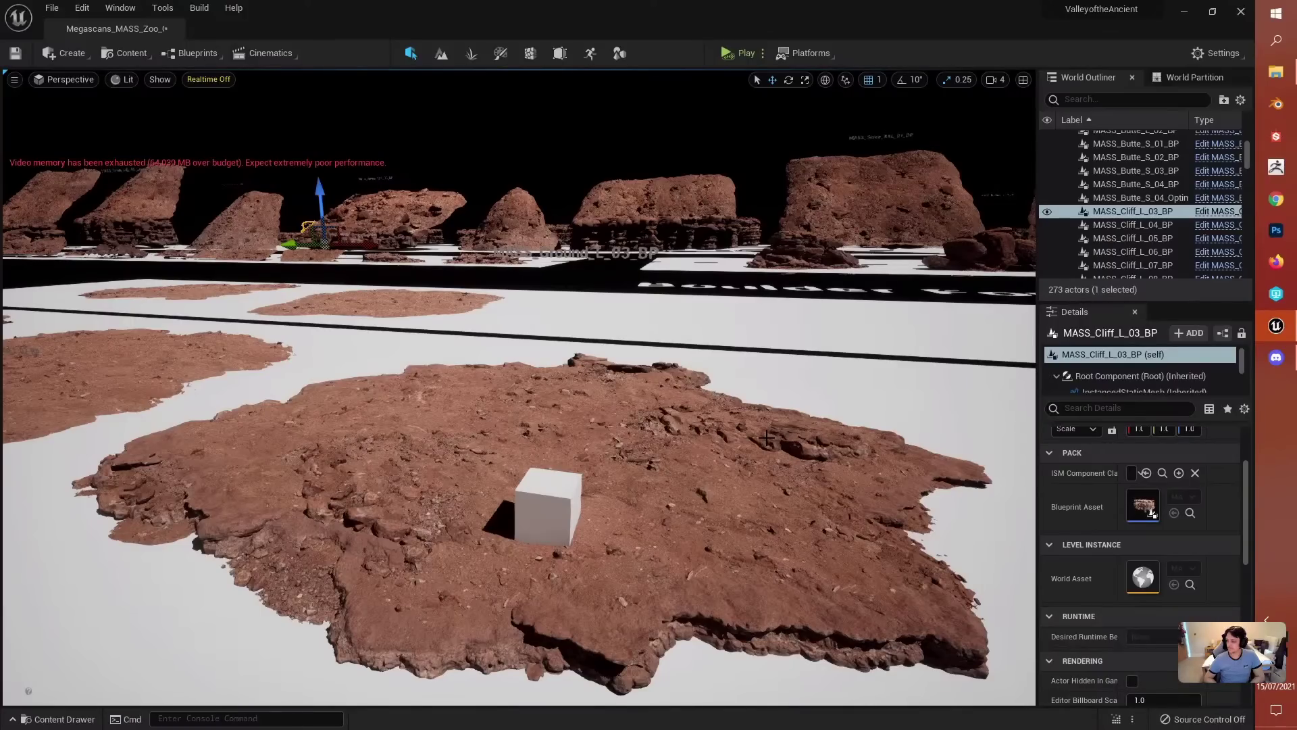
right_click_drag(846, 377, 895, 421)
key("e")
left_click(160, 79)
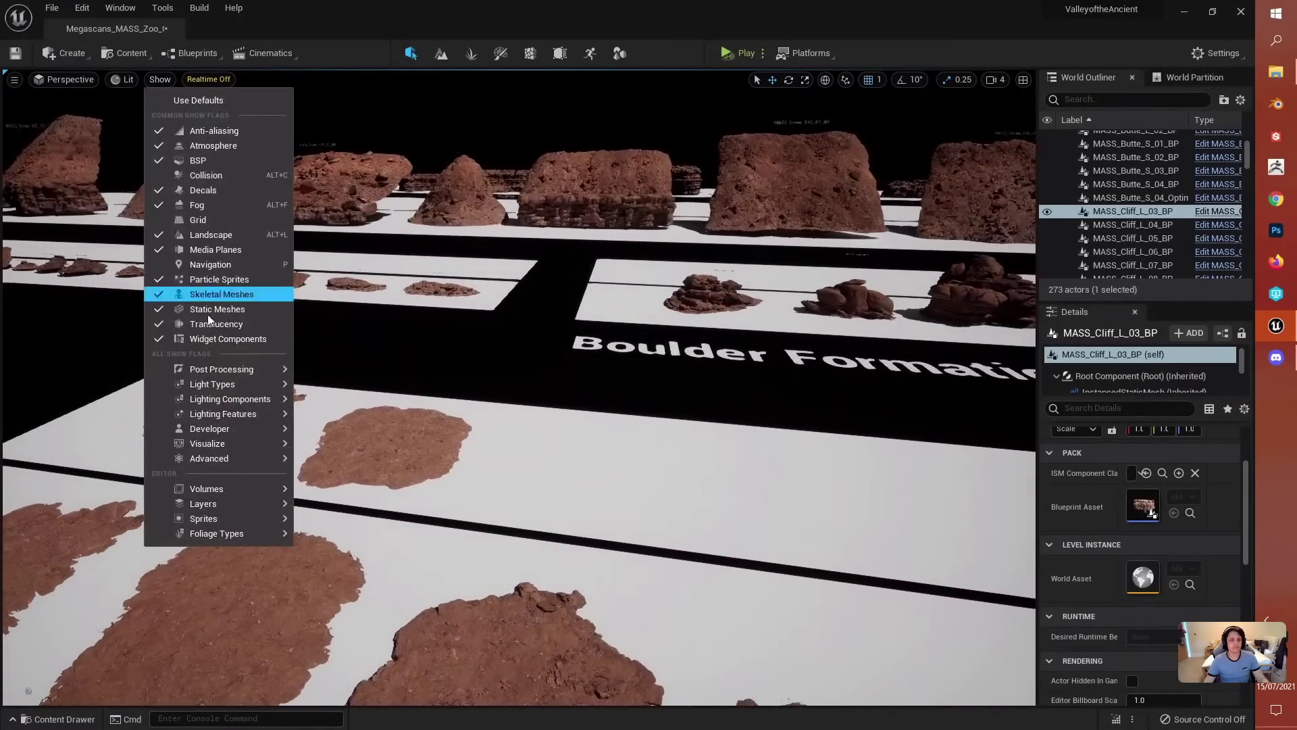
left_click(247, 173)
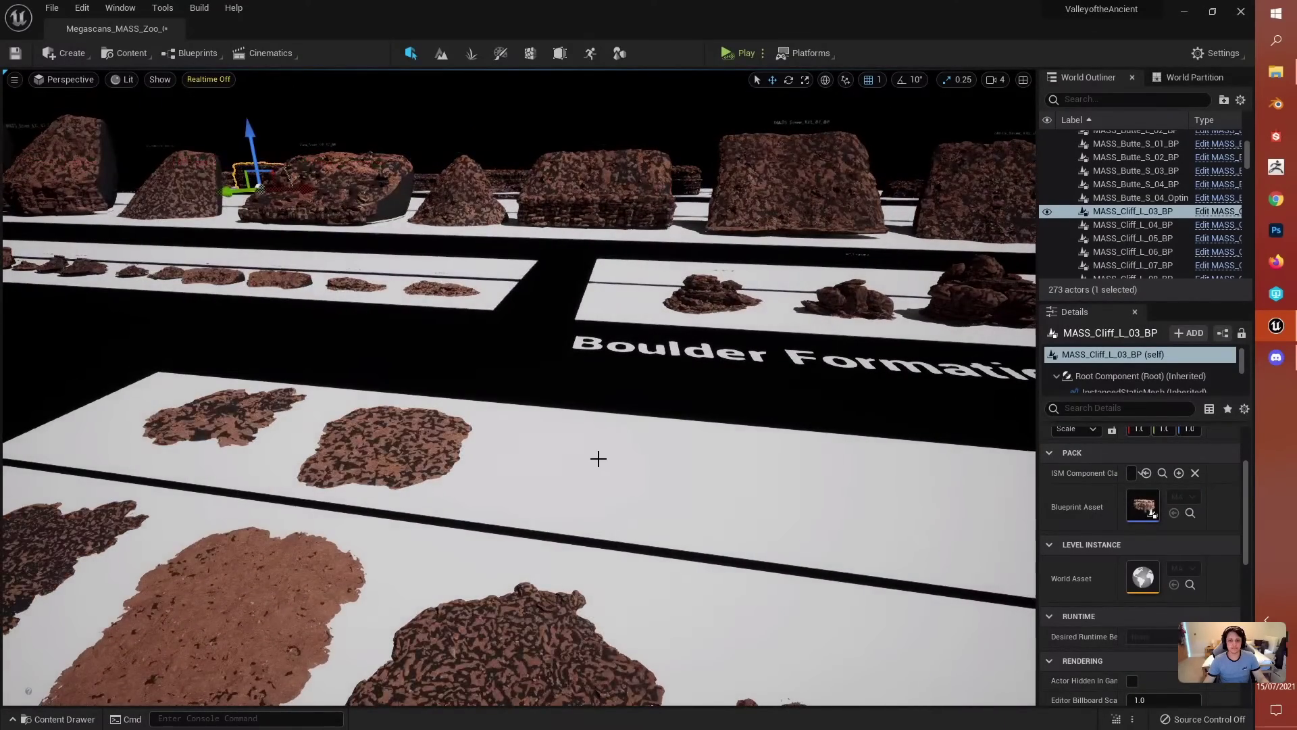
Step: Compare the collision surfaces with the detailed rocks on the MASS_Scree_XXL_02 corner piece and MASS_Plateau_XXL_01_BP, leaving nothing selected
key("w")
right_click_drag(598, 459, 557, 430)
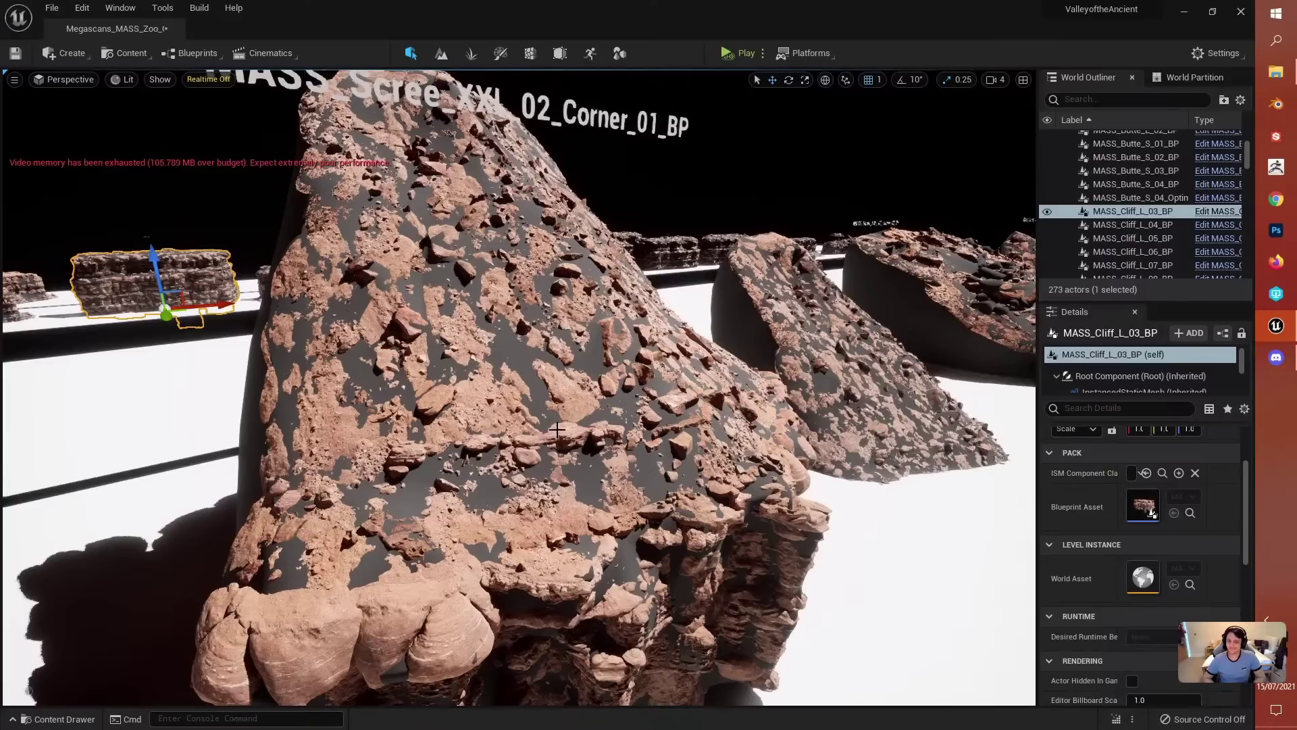
right_click_drag(520, 388, 286, 305)
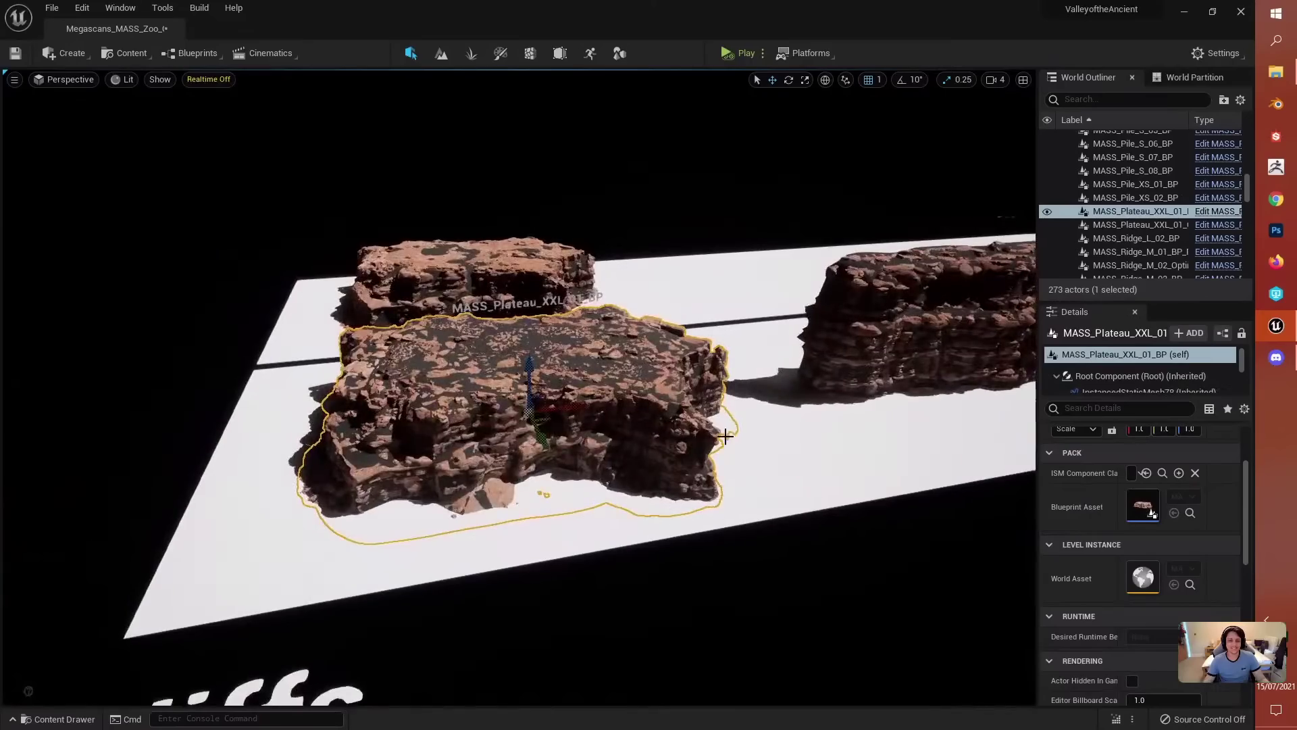
right_click_drag(738, 434, 804, 429)
key("Escape")
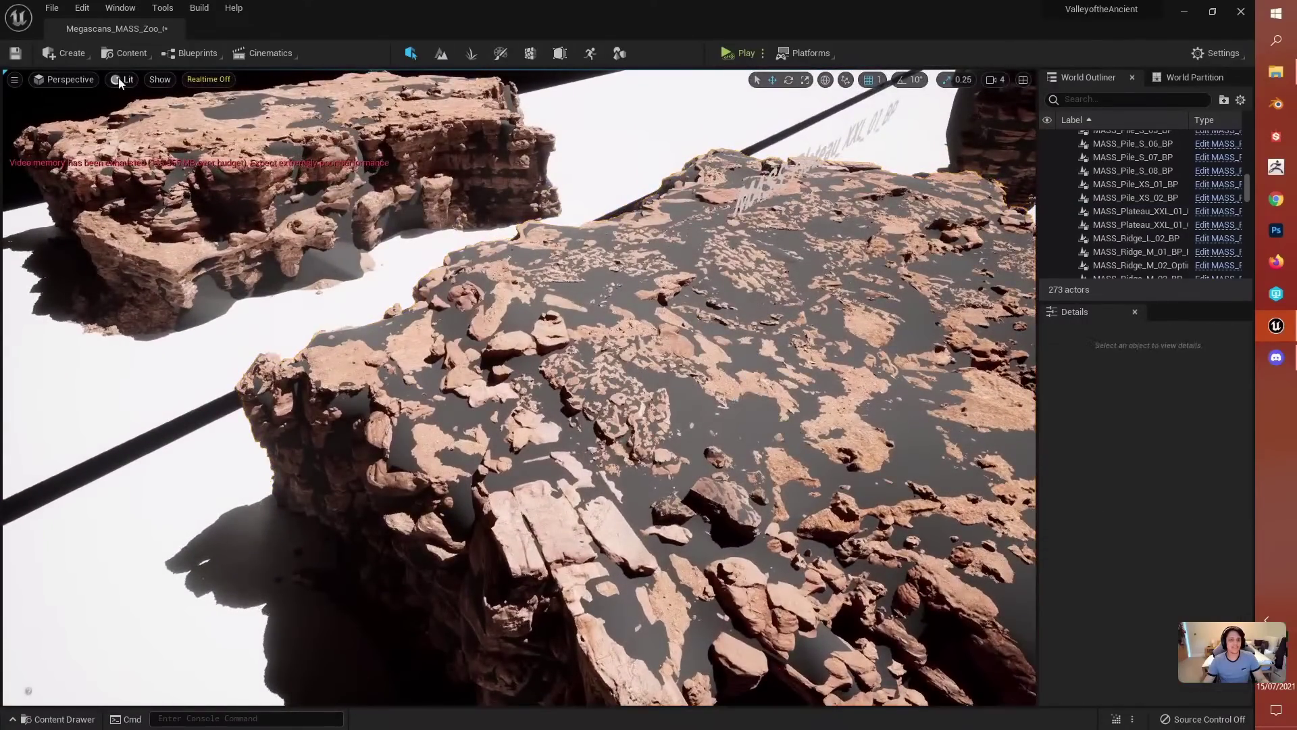
Step: Switch to the Nanite Overdraw visualization and examine the overdraw on the plateaus while collision display is on
left_click(121, 79)
mouse_move(209, 278)
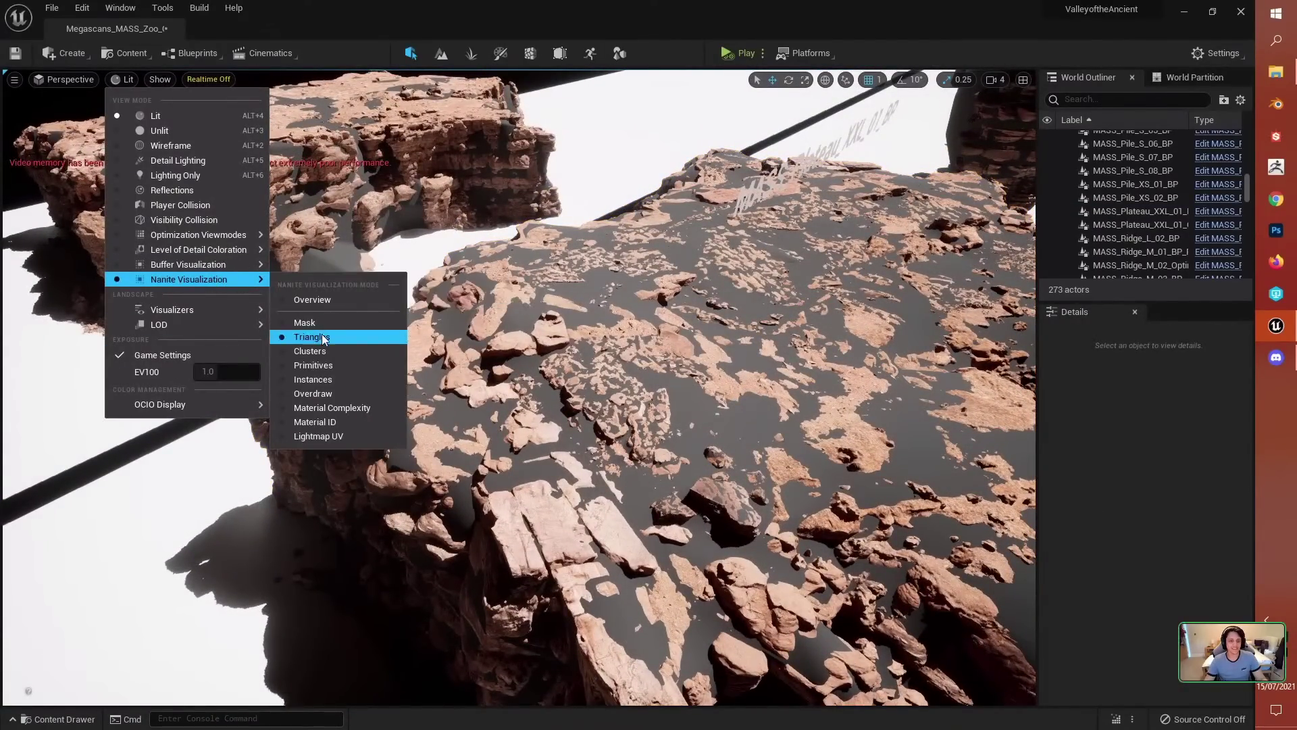
left_click(315, 393)
right_click_drag(431, 394, 454, 413)
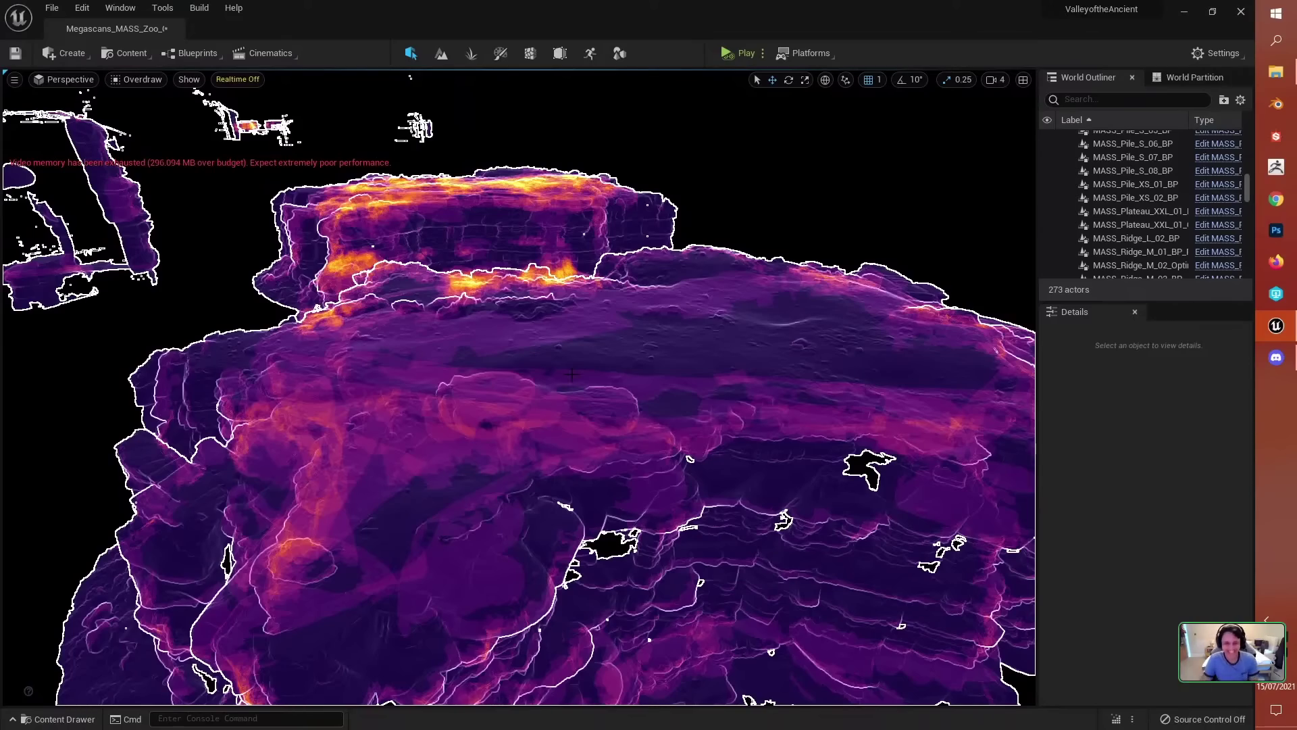
right_click_drag(733, 407, 662, 402)
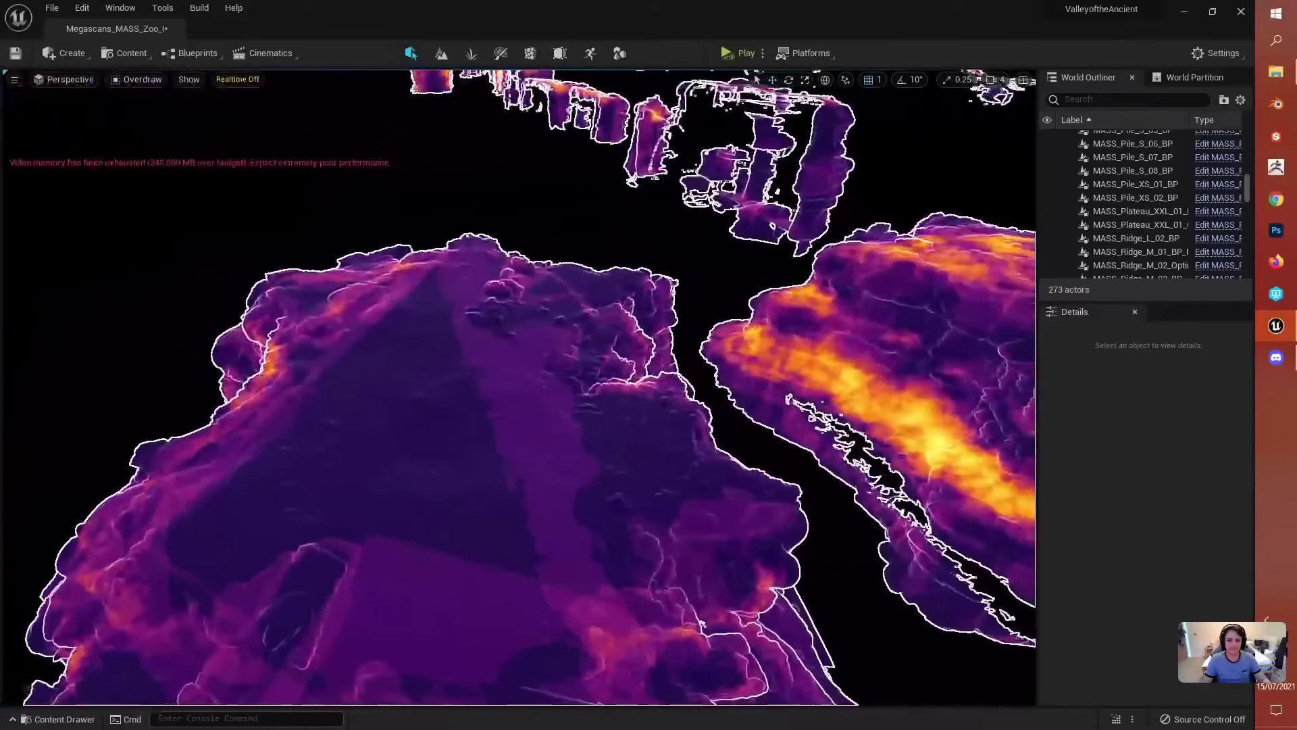
Step: Return the viewport to Lit mode and view the collision surface across the plateau's top
left_click(140, 80)
left_click(146, 117)
right_click_drag(702, 351, 749, 345)
right_click_drag(423, 439, 423, 438)
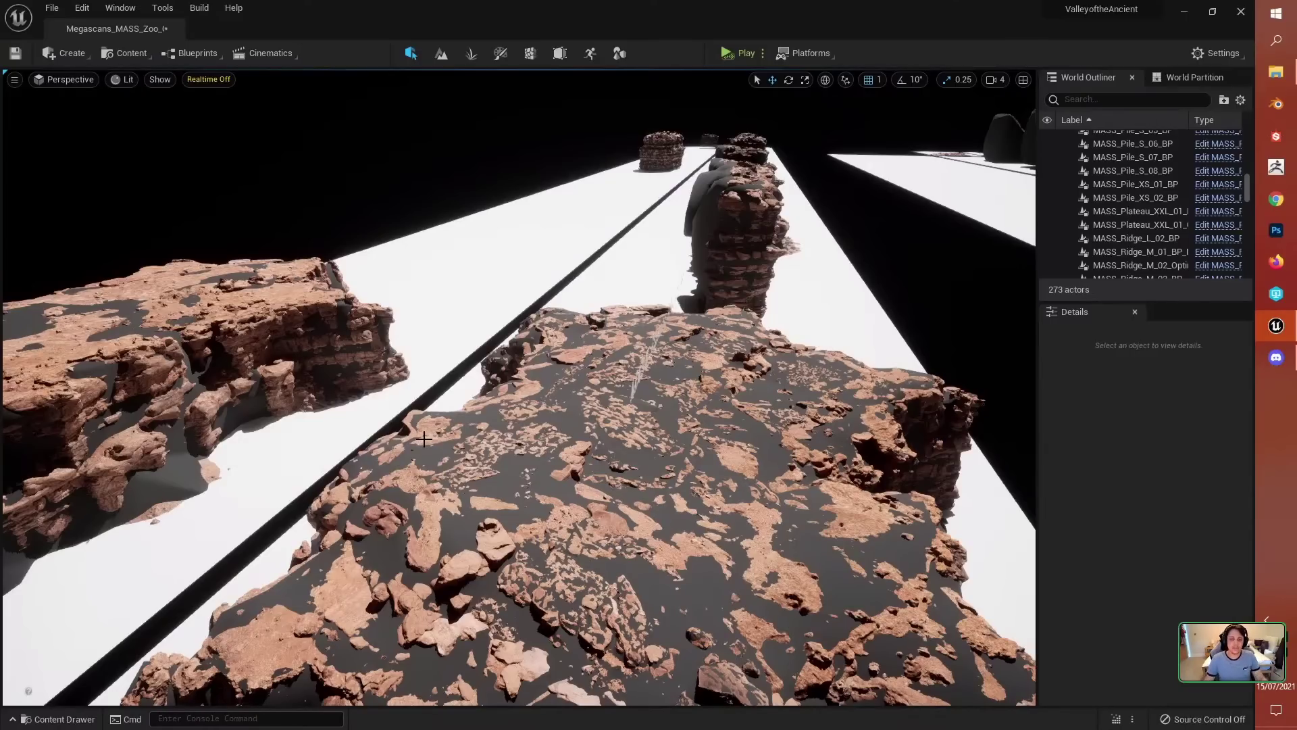
Step: Examine the top of MASS_Plateau_XXL_01_BP and the neighbouring rock rows, and select MASS_Cliff_L_03_BP
right_click_drag(518, 387, 318, 385)
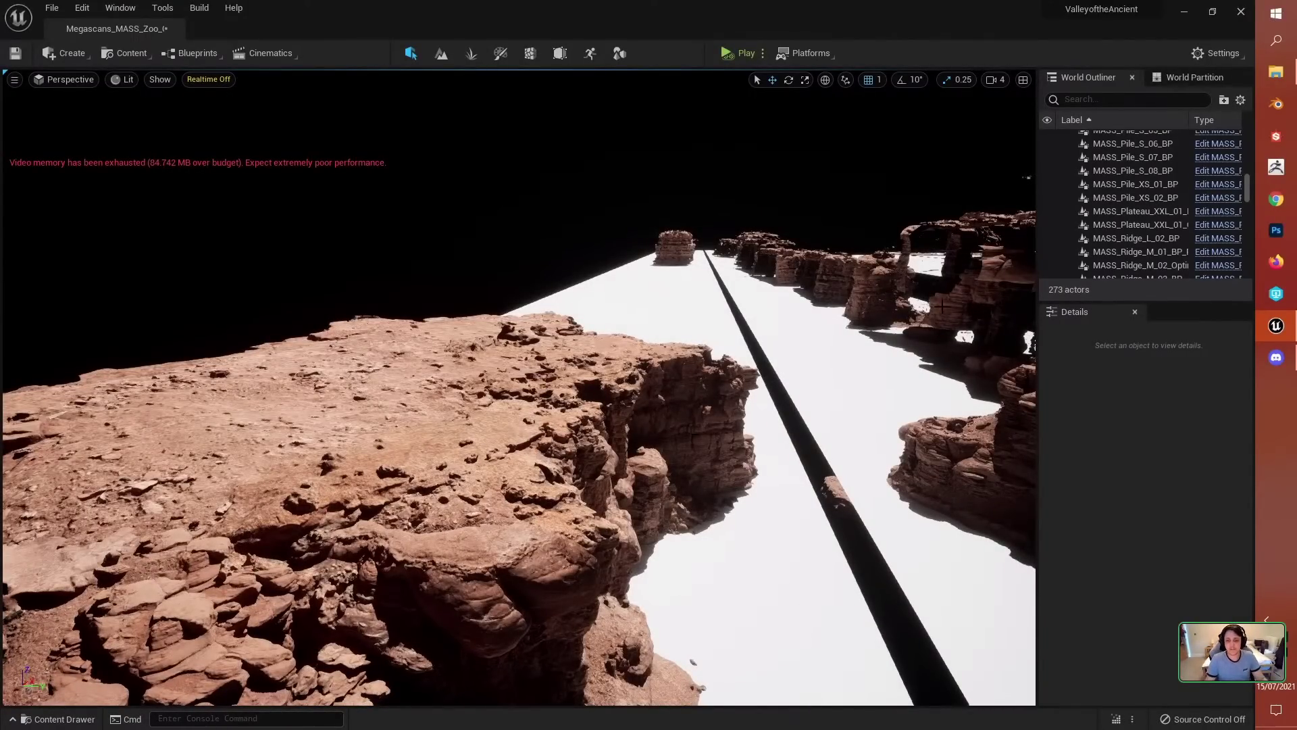
right_click_drag(317, 385, 764, 363)
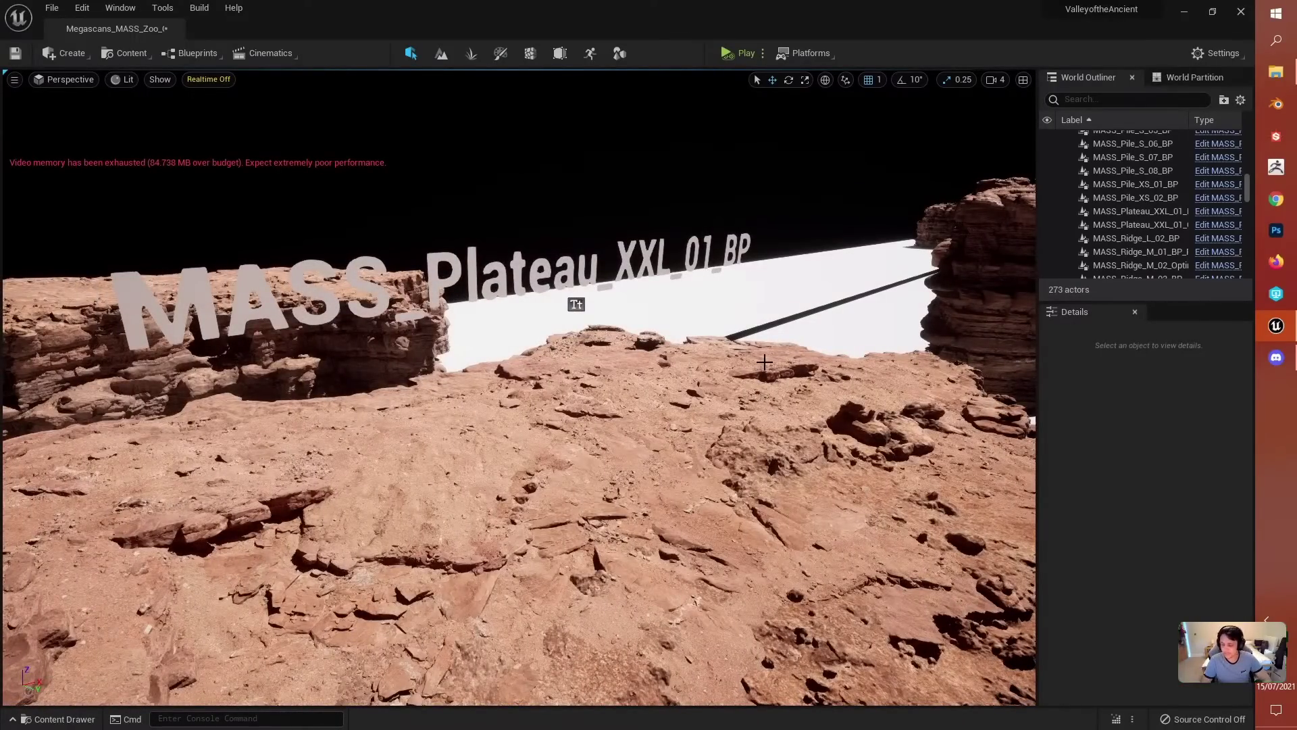
right_click_drag(764, 362, 764, 363)
left_click(764, 362)
right_click_drag(678, 343, 628, 344)
right_click_drag(122, 154, 122, 154)
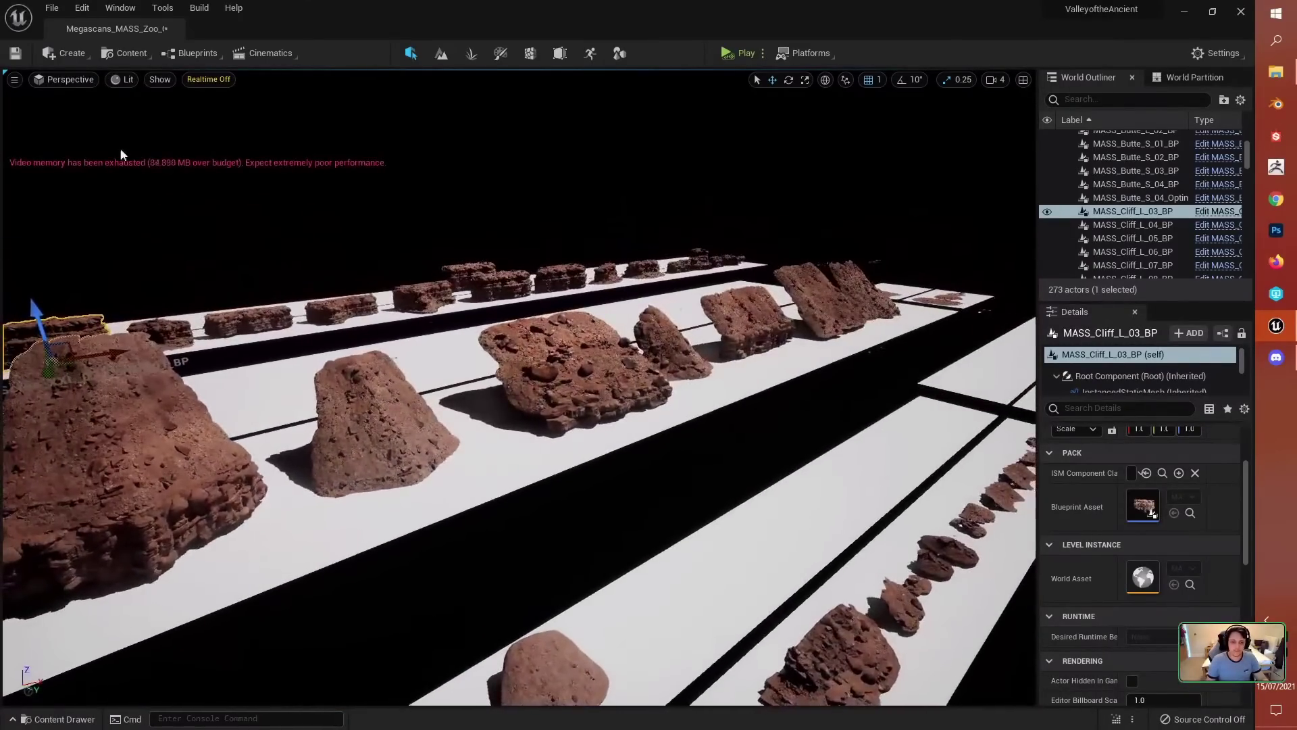
Step: Create a new level from the Default template and bring its floor into close view
left_click(51, 7)
left_click(68, 42)
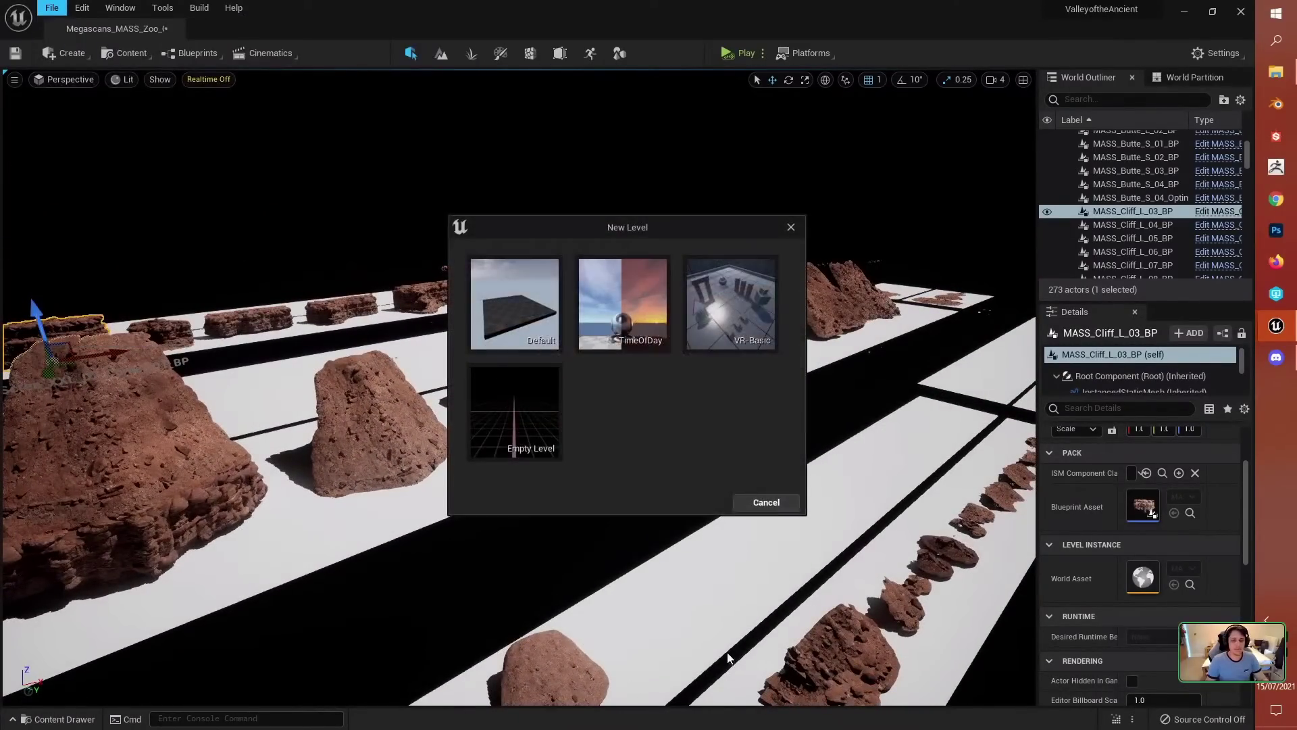
left_click(513, 314)
left_click(718, 521)
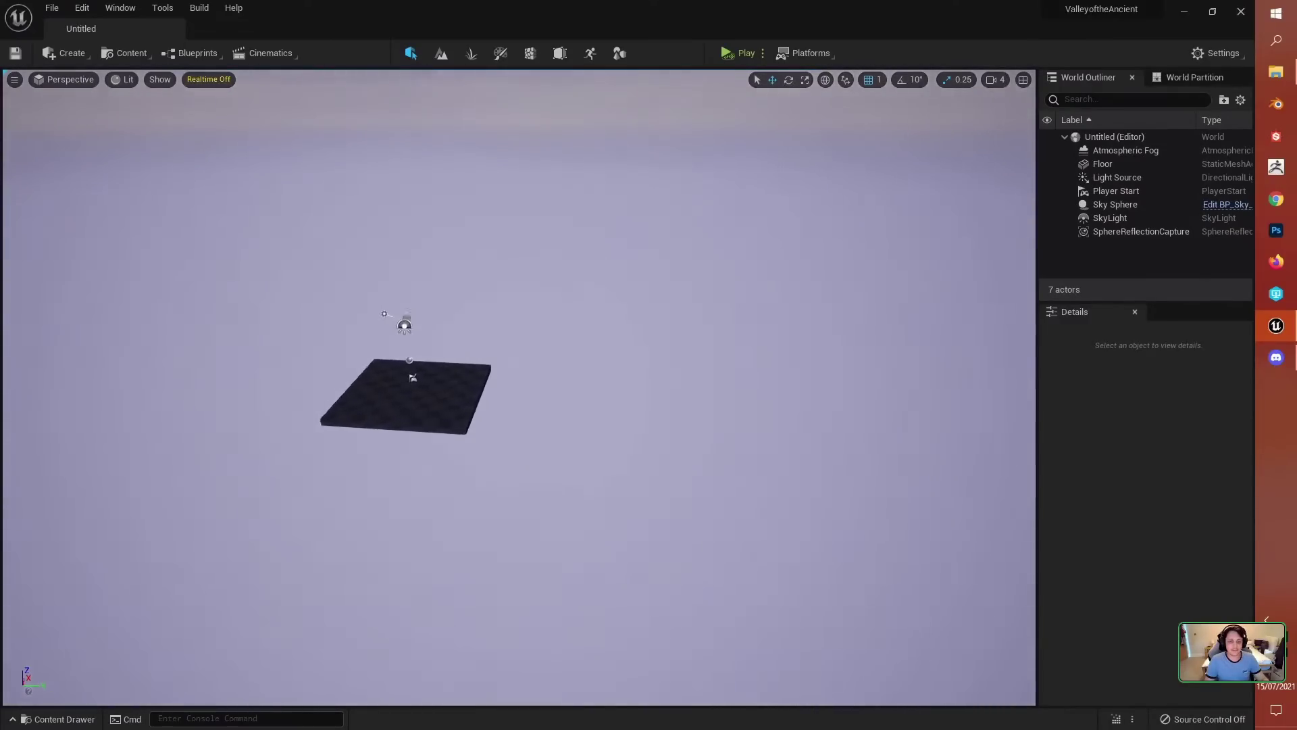
key("w")
key("a")
right_click_drag(527, 416, 527, 415)
key("d")
key("s")
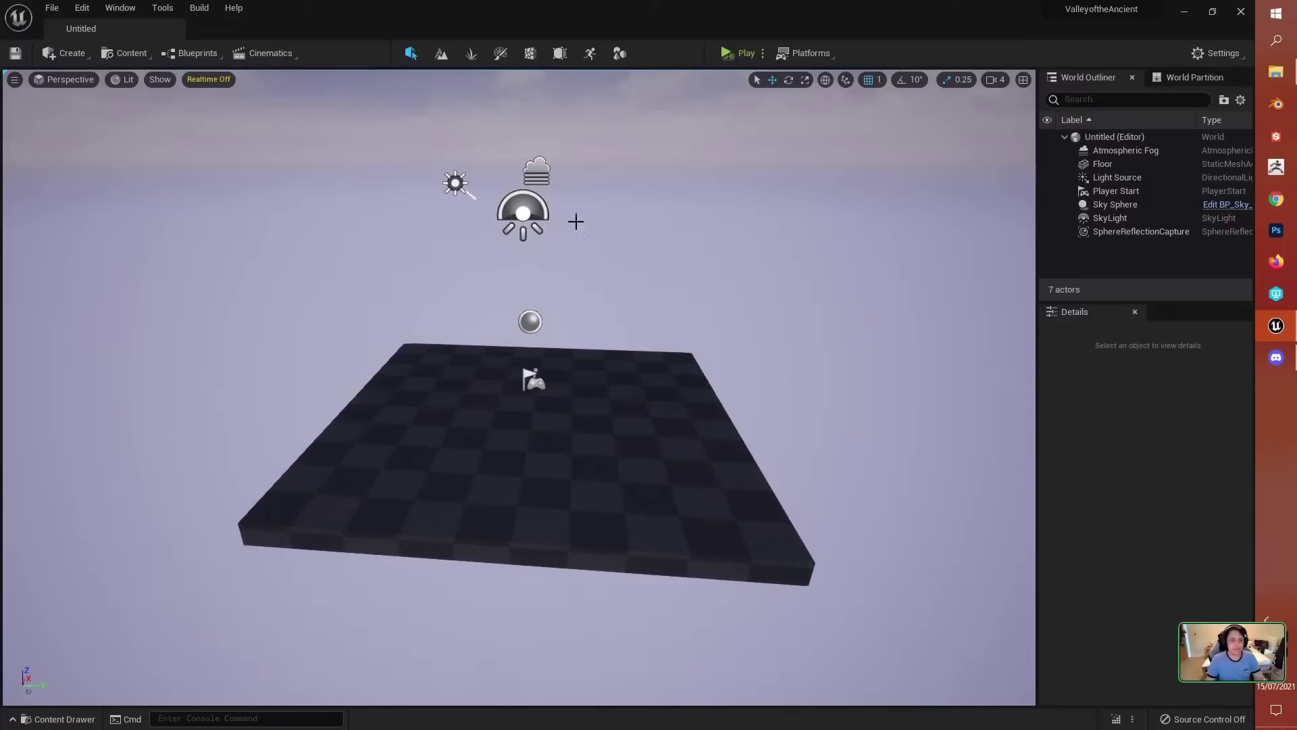
right_click_drag(668, 308, 668, 308)
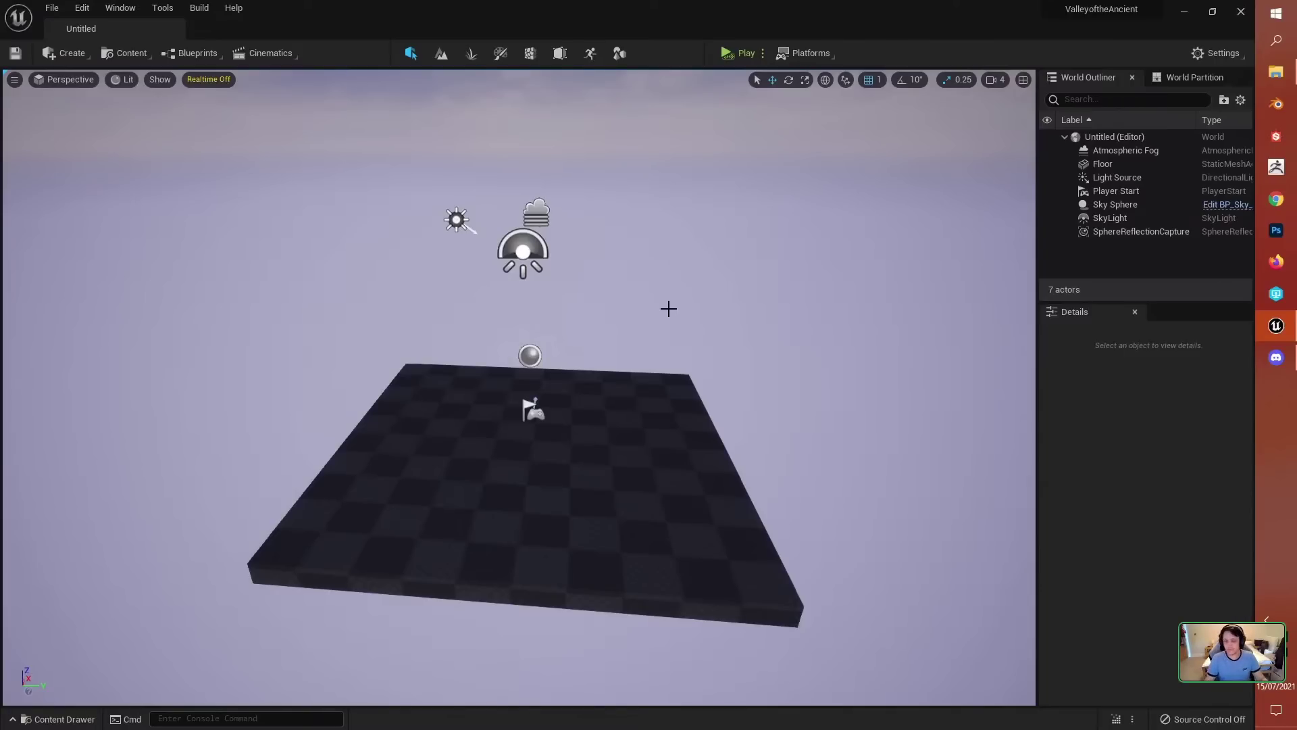
Step: Scale the Floor up uniformly to several times its original size
left_click(585, 452)
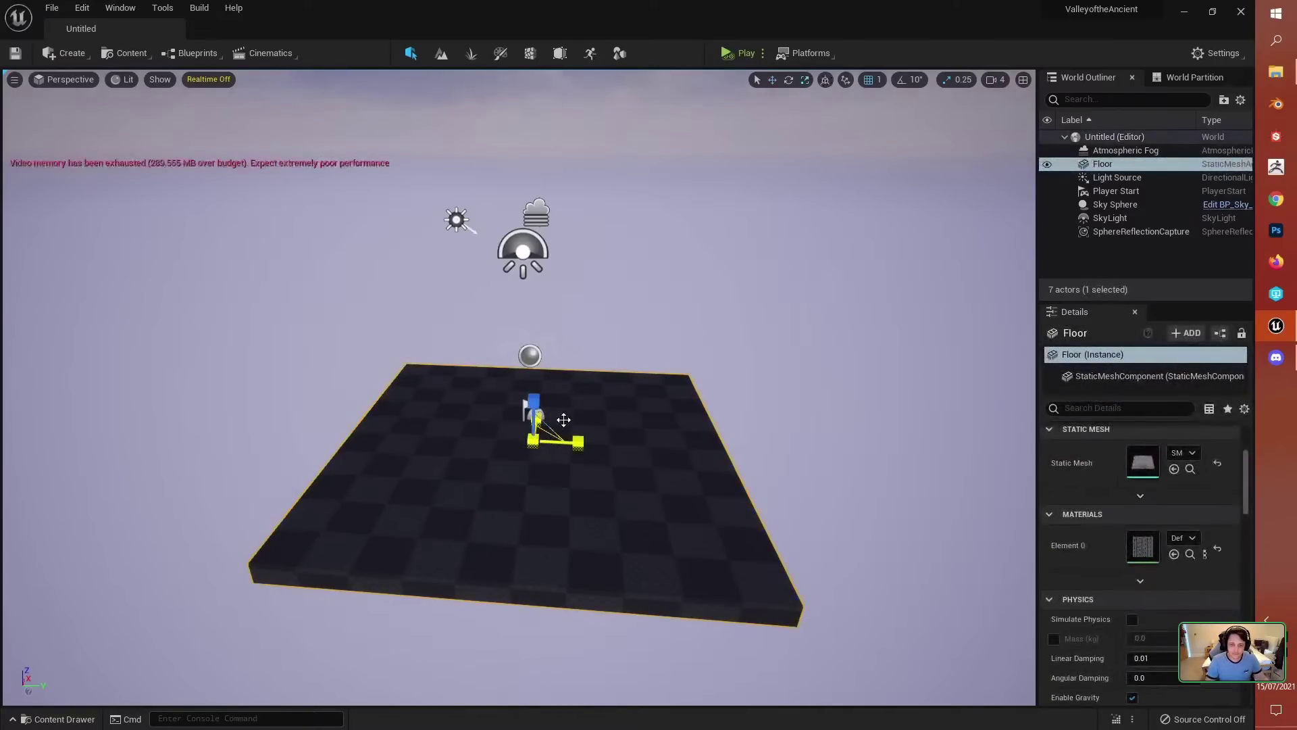
left_click_drag(564, 419, 611, 385)
right_click_drag(564, 420, 558, 388)
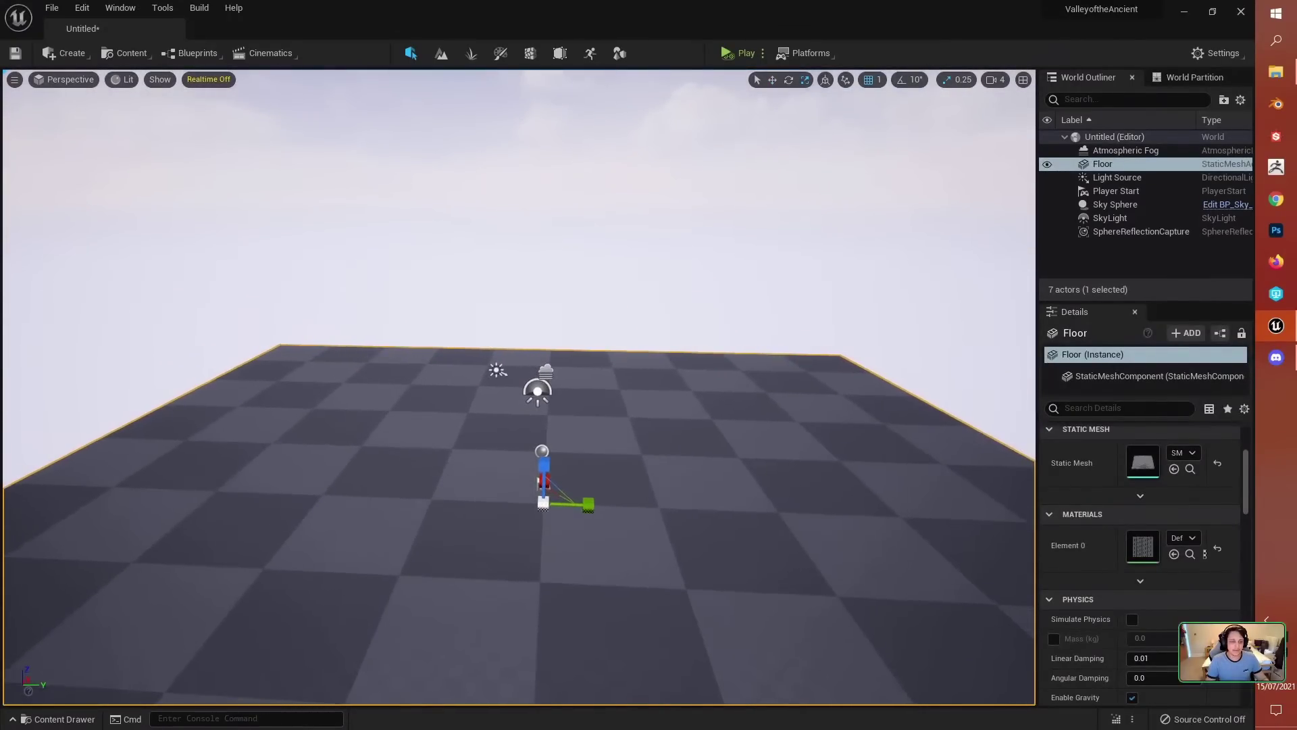
mouse_move(477, 499)
right_mouse_down()
mouse_move(488, 467)
mouse_move(491, 477)
right_mouse_up()
Step: Duplicate the Floor, tilt the copy steeply into a sloped wall and position it along the original floor's side
key("w")
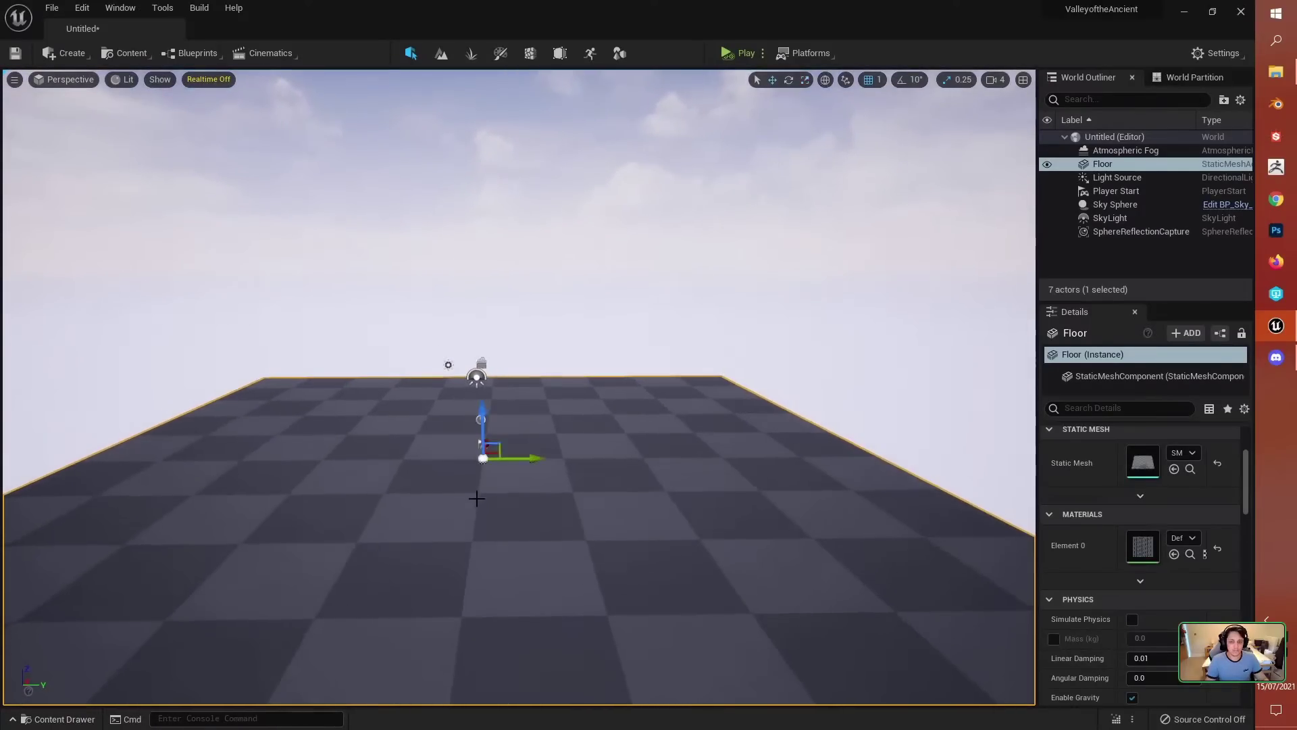
left_click_drag(496, 443, 385, 301, "alt")
key("e")
left_click_drag(326, 250, 478, 371)
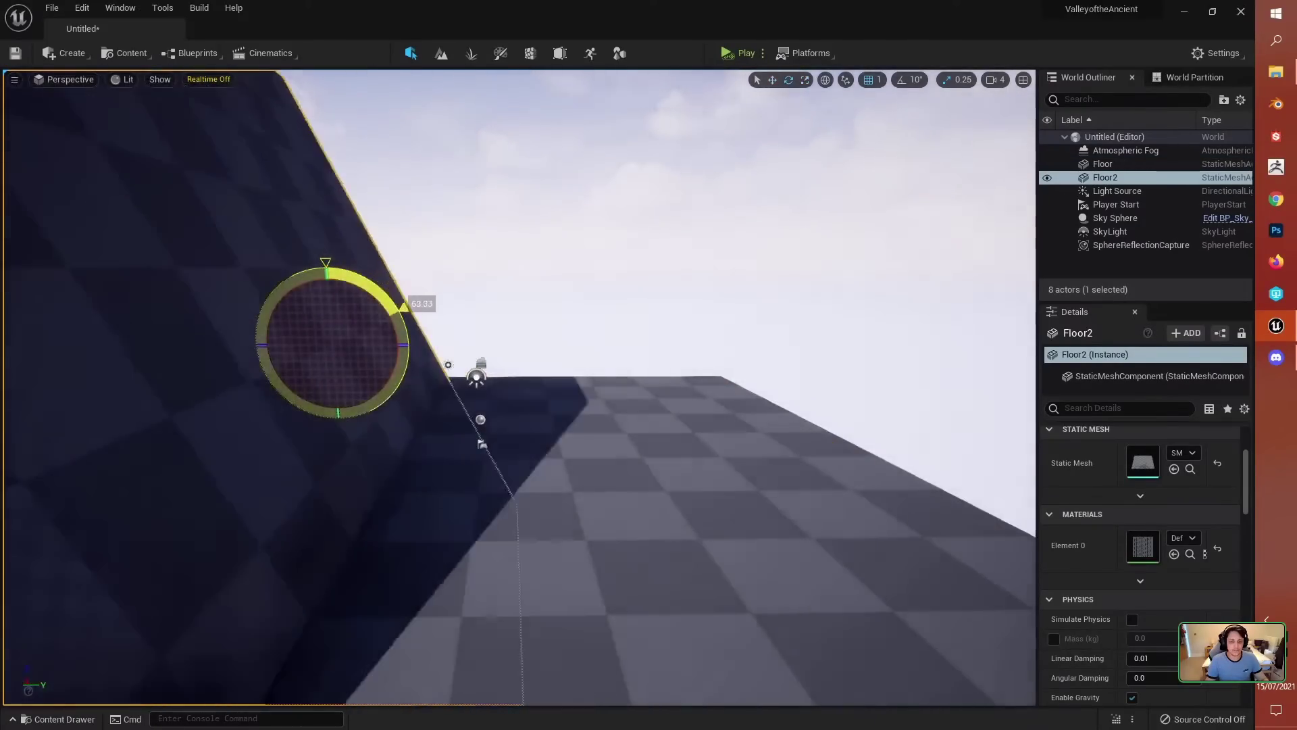
key("w")
left_click_drag(371, 344, 410, 344)
mouse_move(483, 516)
right_mouse_down()
mouse_move(483, 496)
mouse_move(481, 515)
right_mouse_up()
Step: Place the MakeBoxOfActors blueprint from the FarmAnimals content folder into the level near the sloped wall
key("ctrl+space")
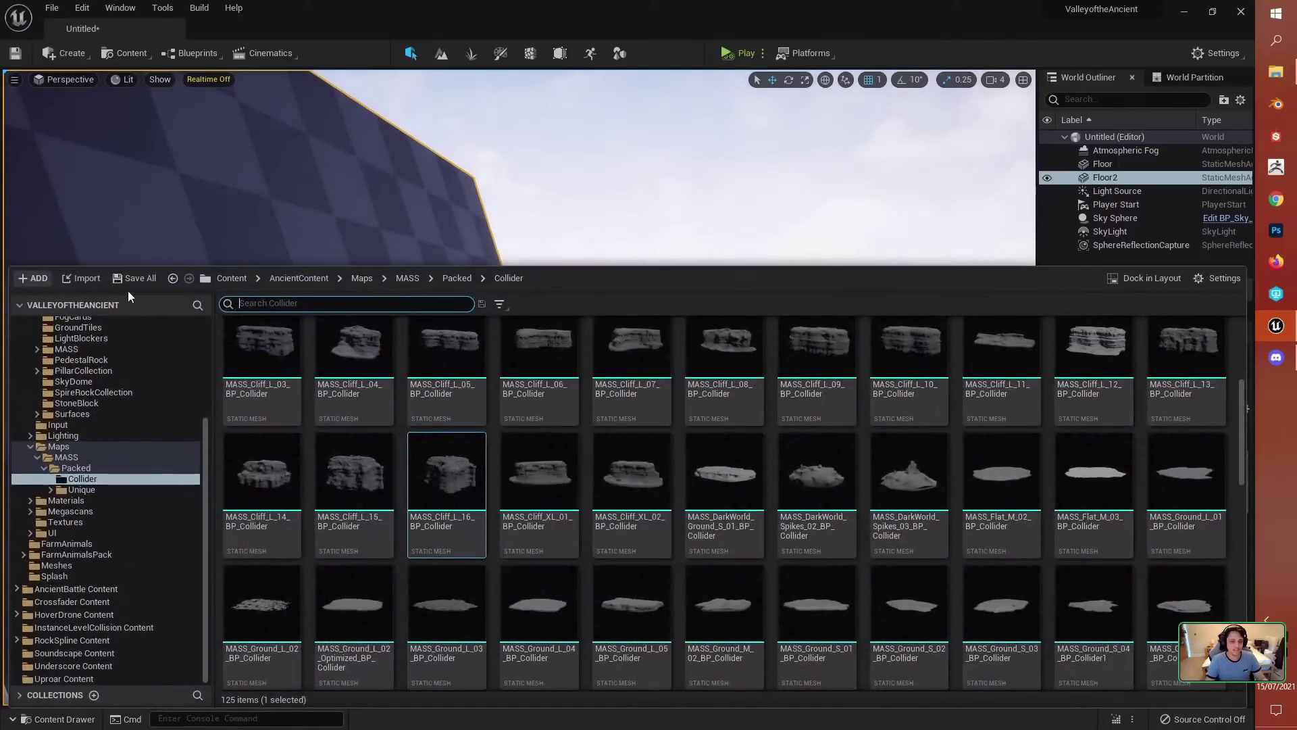
scroll(81, 351, "up", 5)
left_click(70, 334)
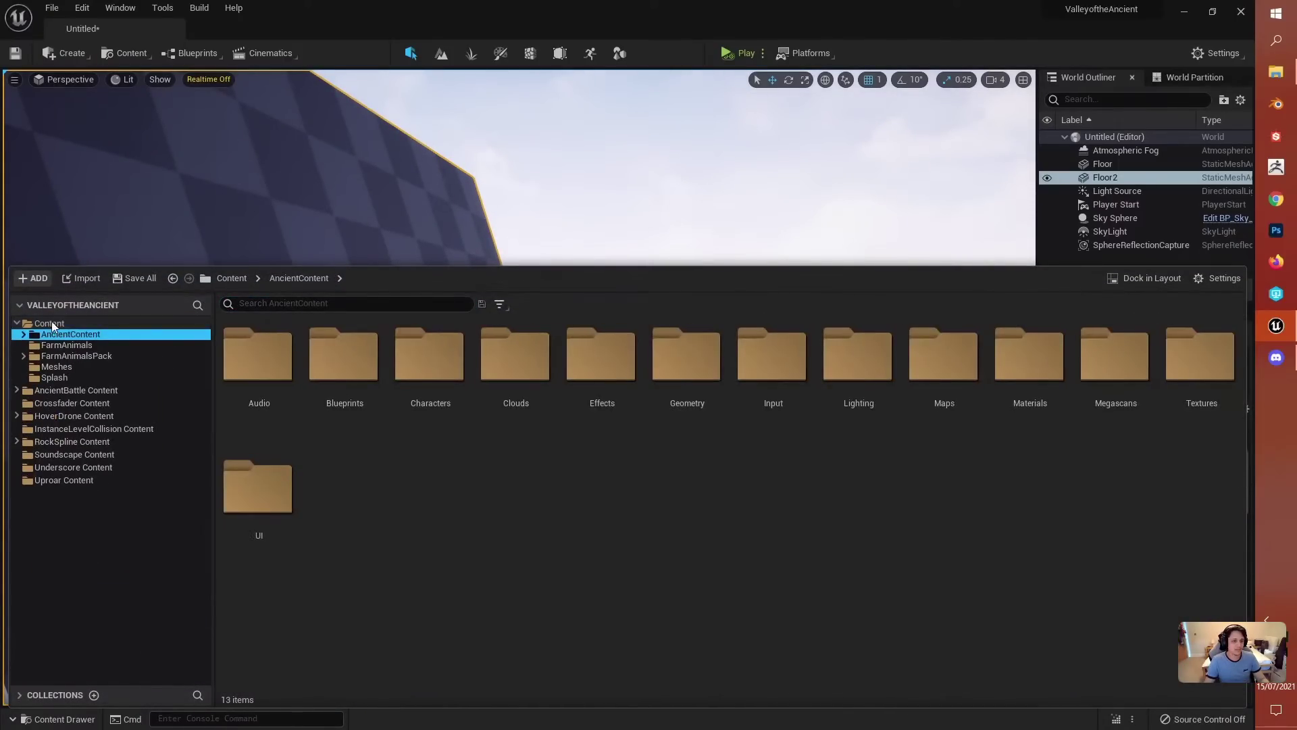
left_click(57, 343)
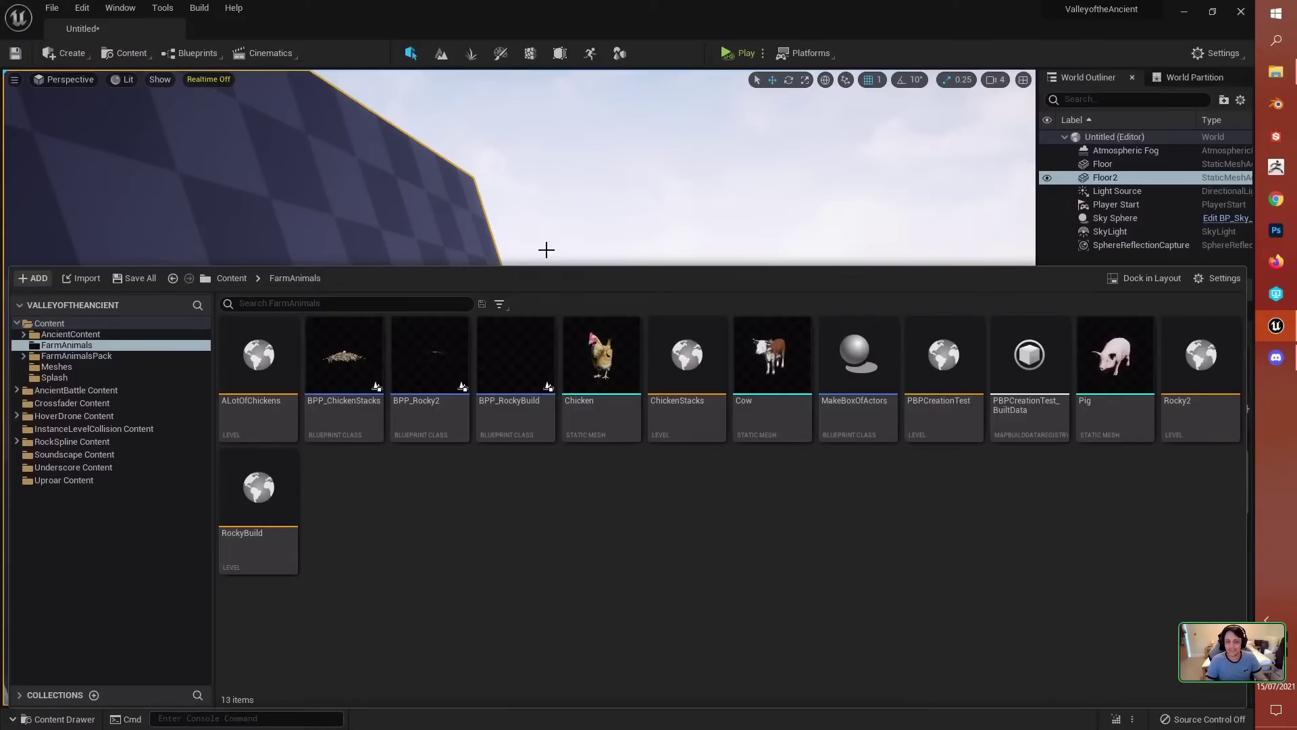
left_click(527, 356)
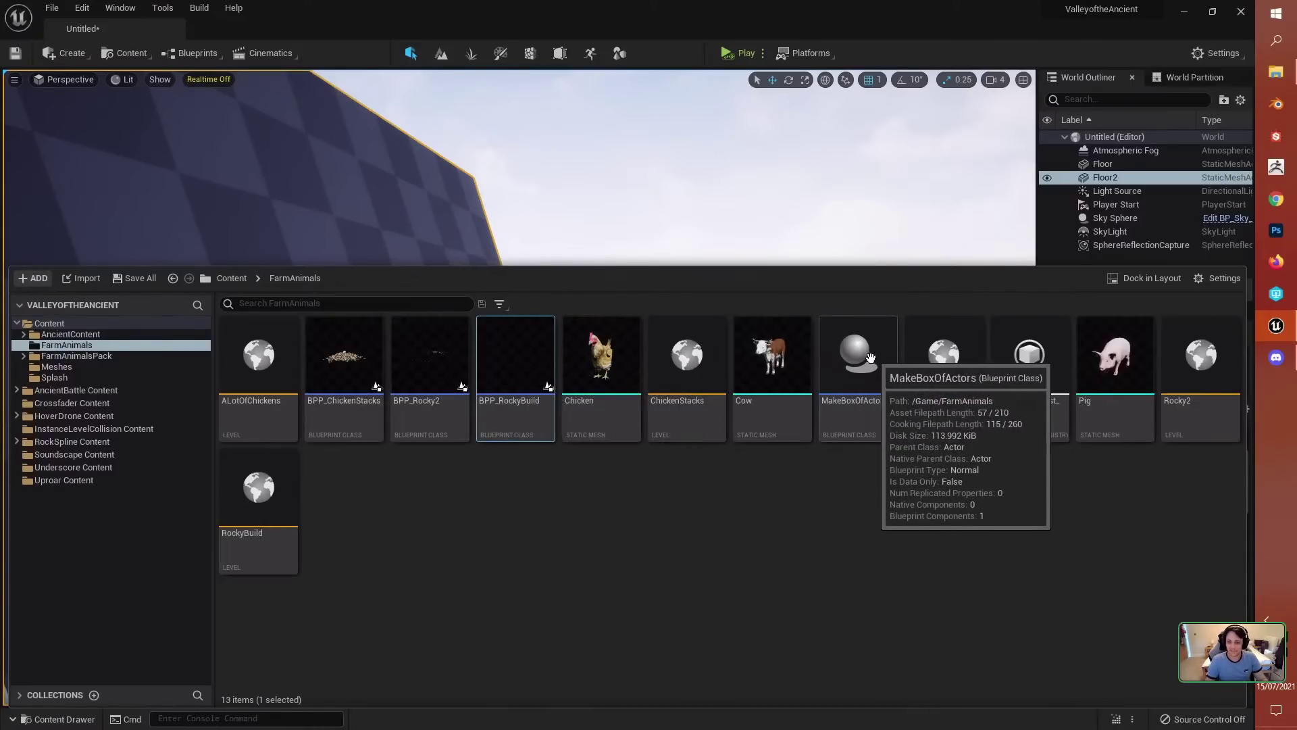
left_click_drag(860, 362, 524, 392)
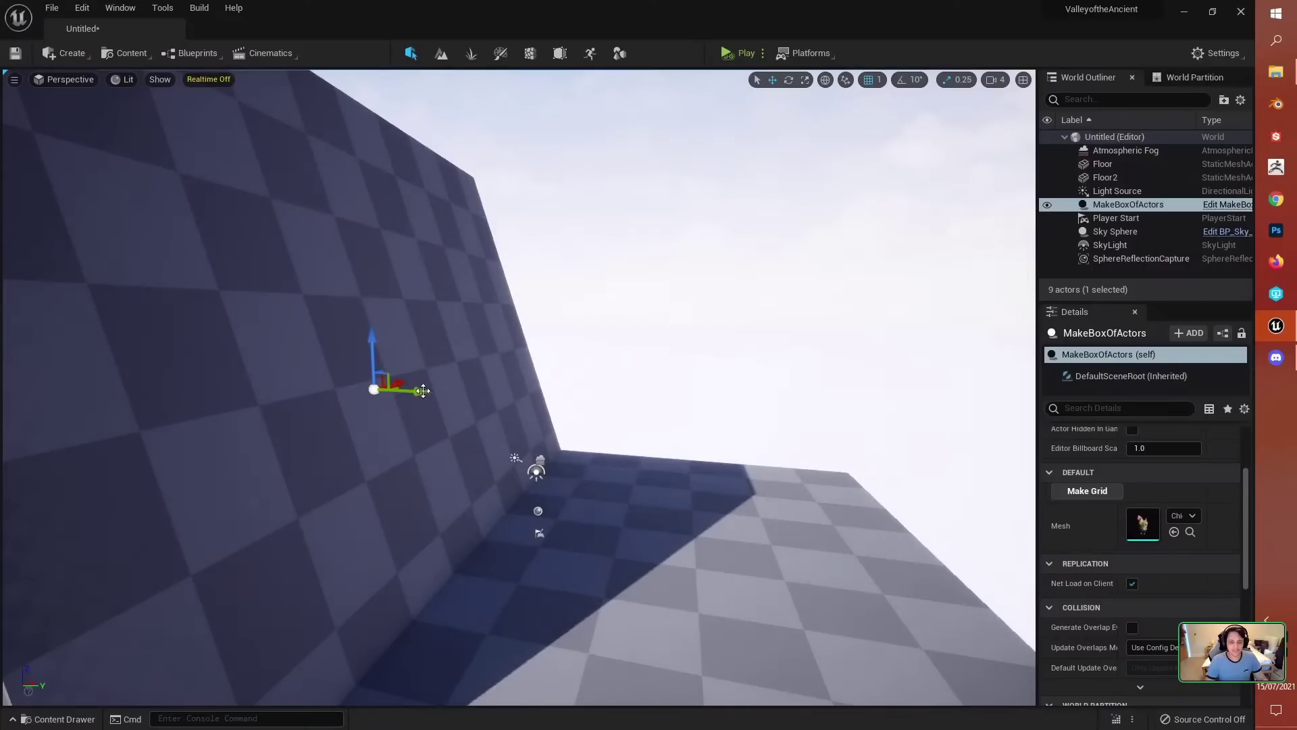
Step: Reposition MakeBoxOfActors in front of the sloped wall, high above the floor, and adjust its rotation
left_click_drag(465, 363, 466, 247)
right_click_drag(521, 255, 539, 412)
left_click_drag(564, 371, 554, 370)
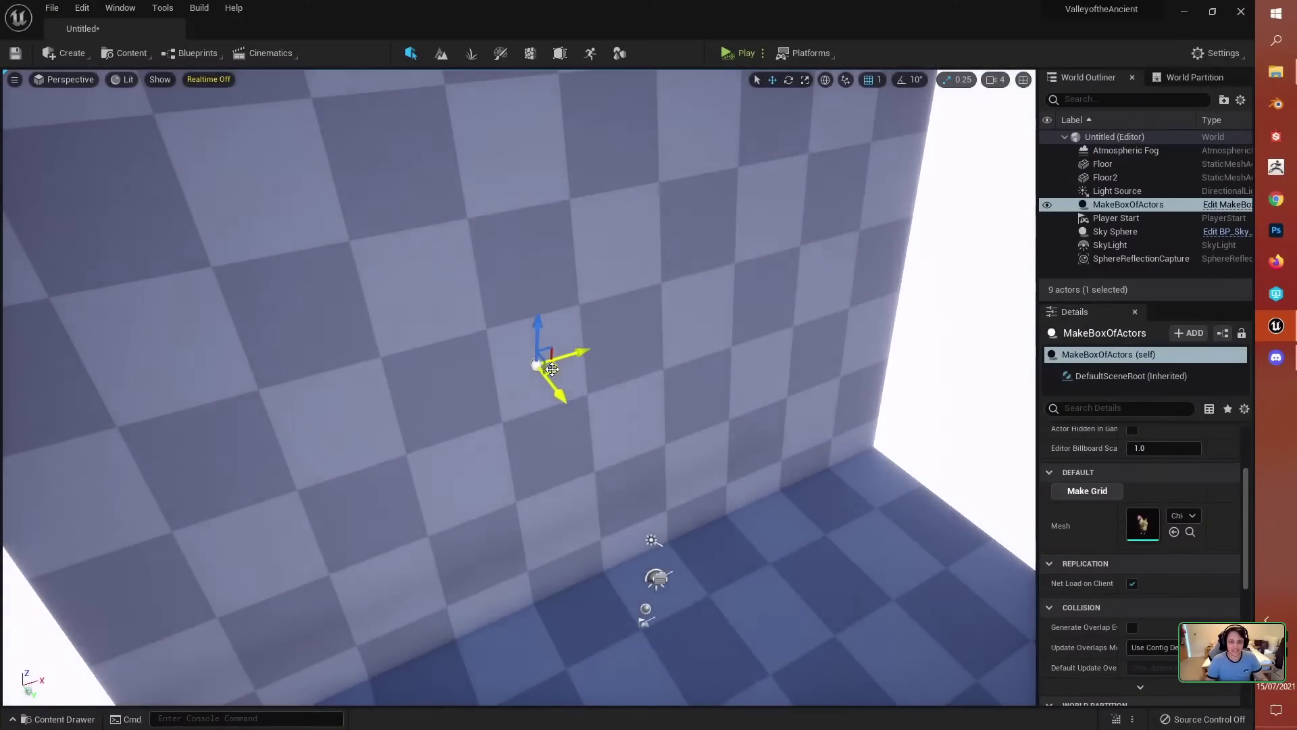
left_click(556, 389)
mouse_move(555, 389)
right_mouse_down()
mouse_move(559, 378)
mouse_move(566, 398)
right_mouse_up()
key("e")
left_click_drag(653, 436, 597, 398)
left_click(589, 350)
mouse_move(703, 369)
right_mouse_down()
mouse_move(777, 370)
mouse_move(710, 369)
right_mouse_up()
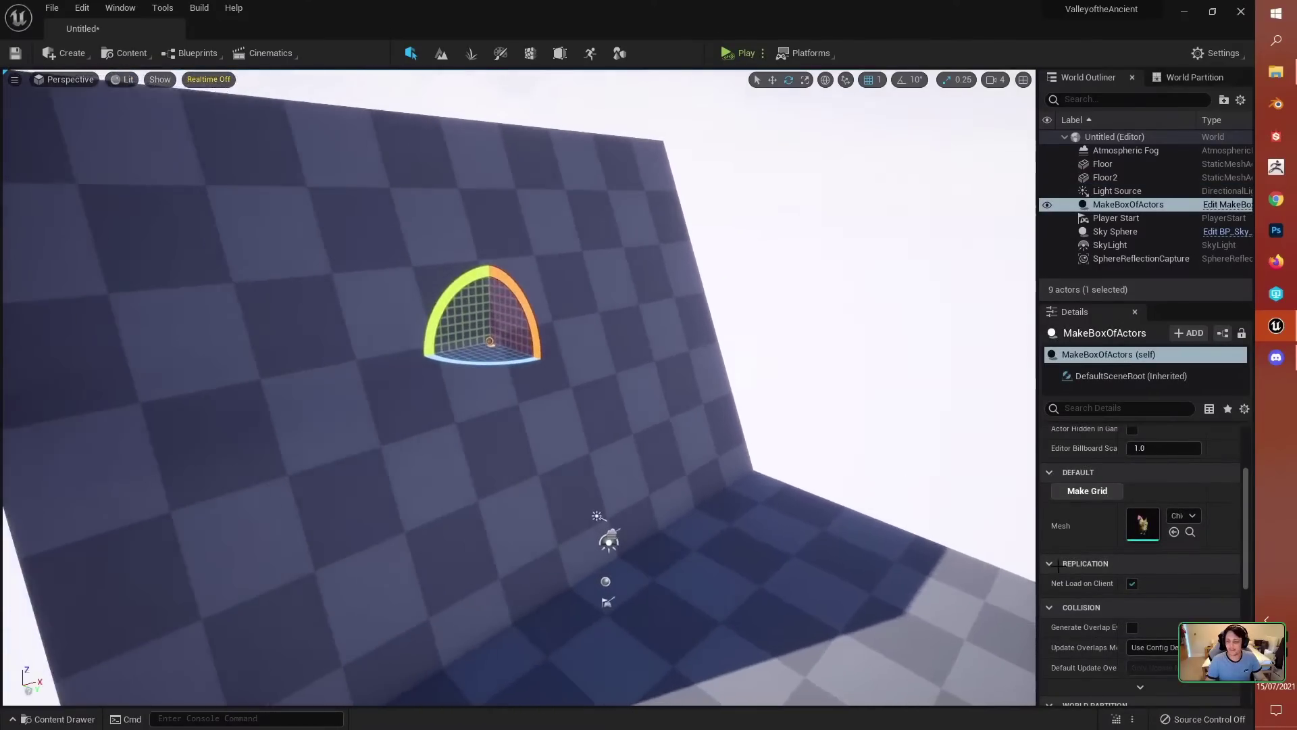
Step: Search the mesh choices of MakeBoxOfActors for "boulder" and look through the matching static meshes
left_click(1187, 517)
type("boulde")
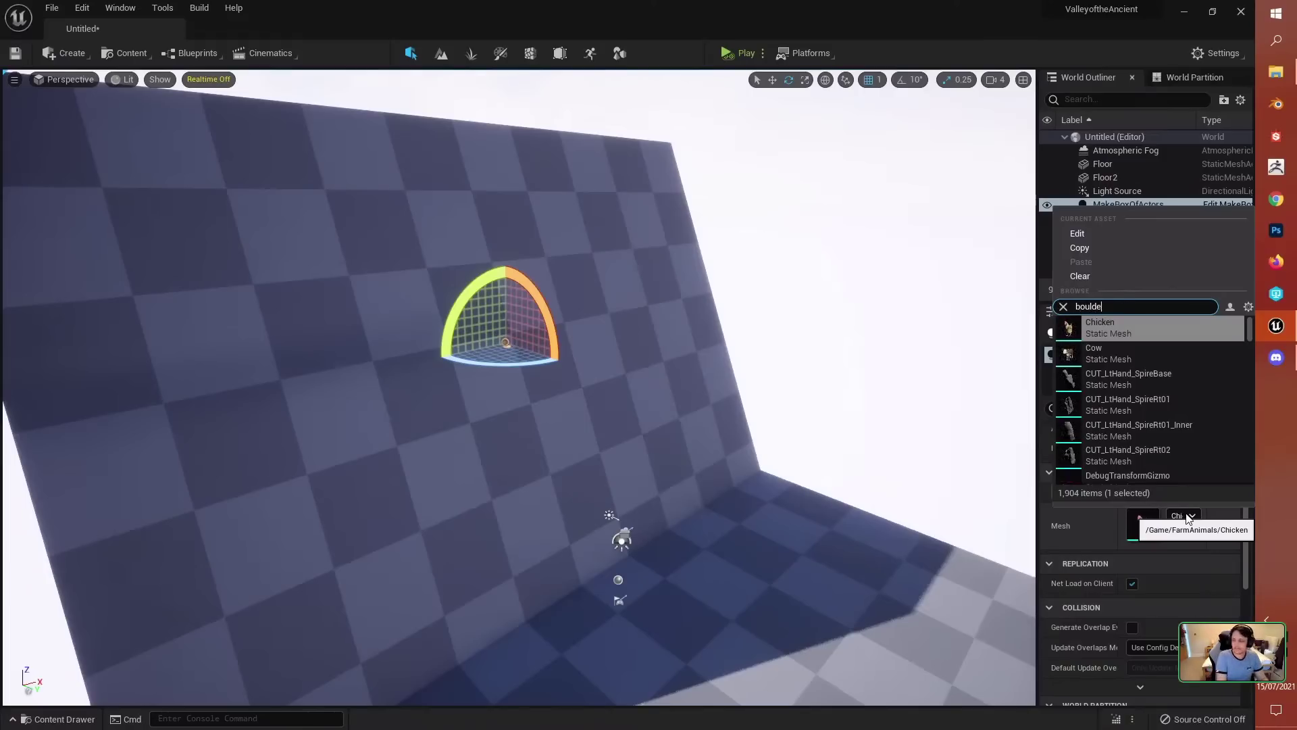
type("r")
scroll(1216, 358, "down", 3)
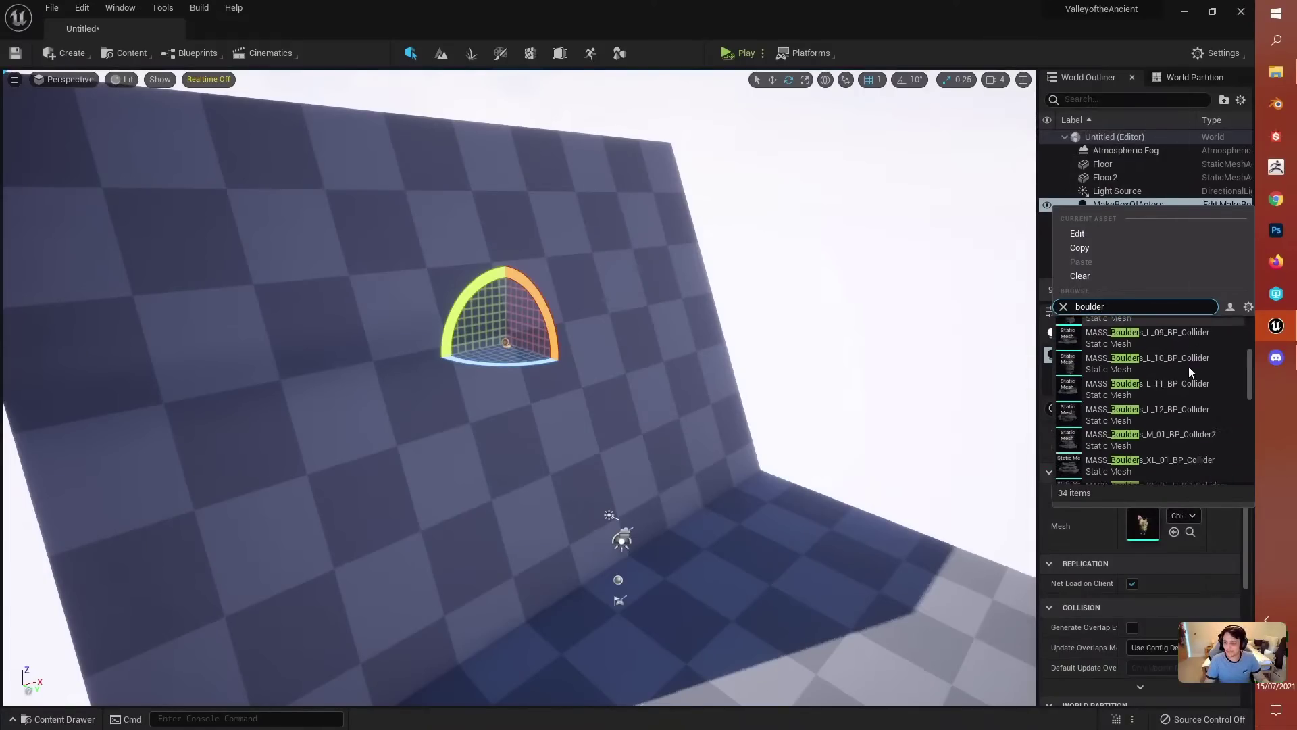
scroll(1189, 366, "down", 3)
scroll(1189, 366, "down", 3)
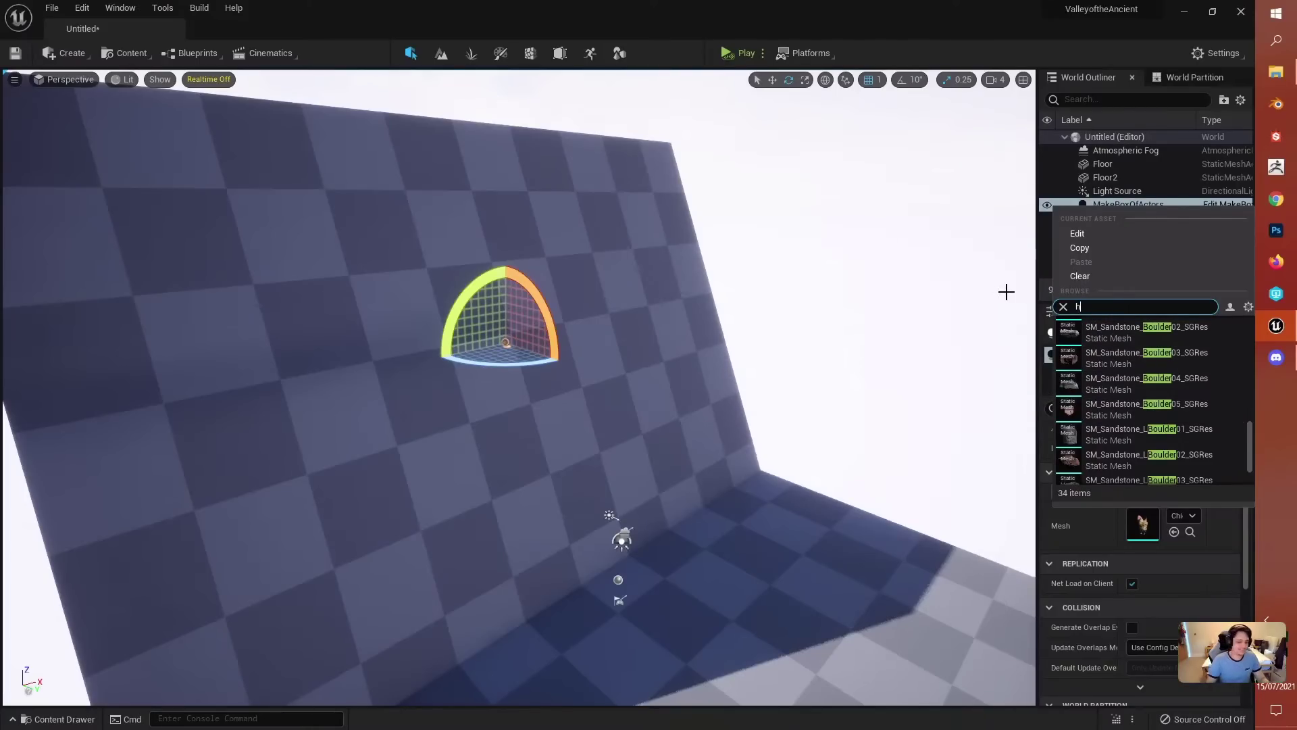
key("BackSpace")
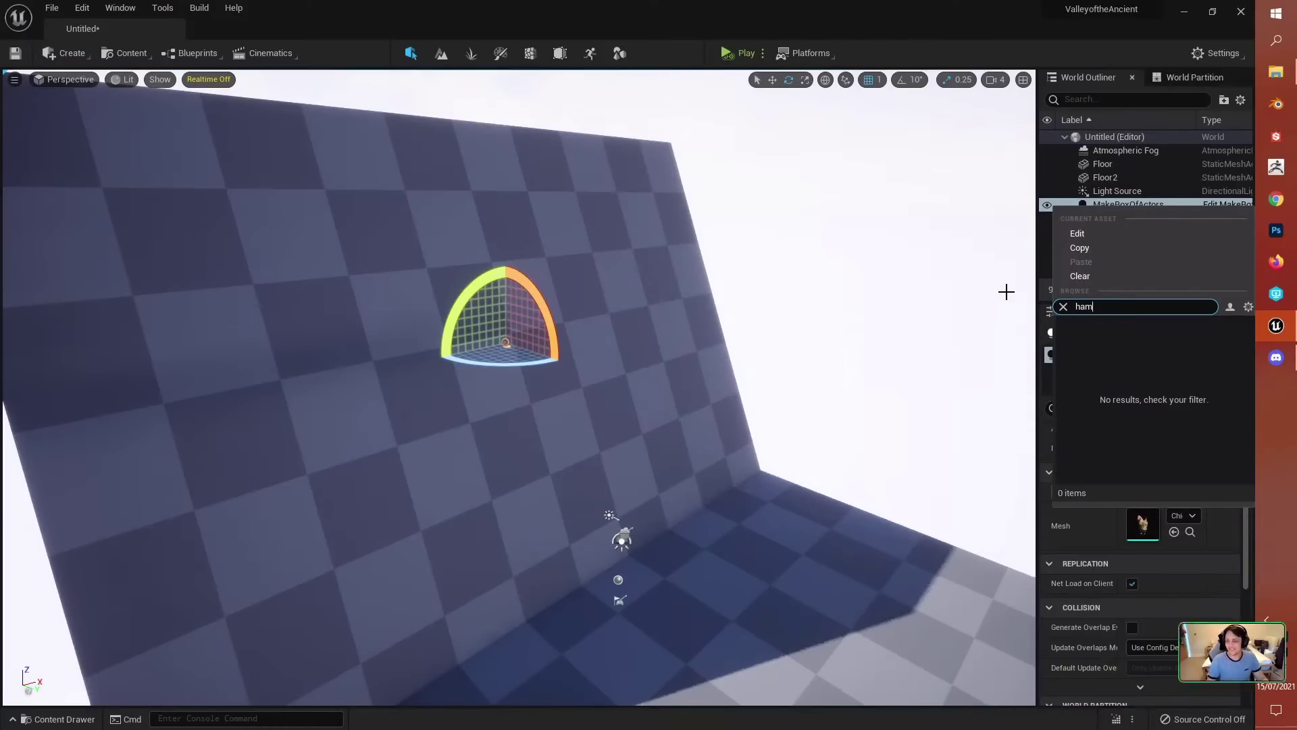
key("BackSpace")
key("BackSpace")
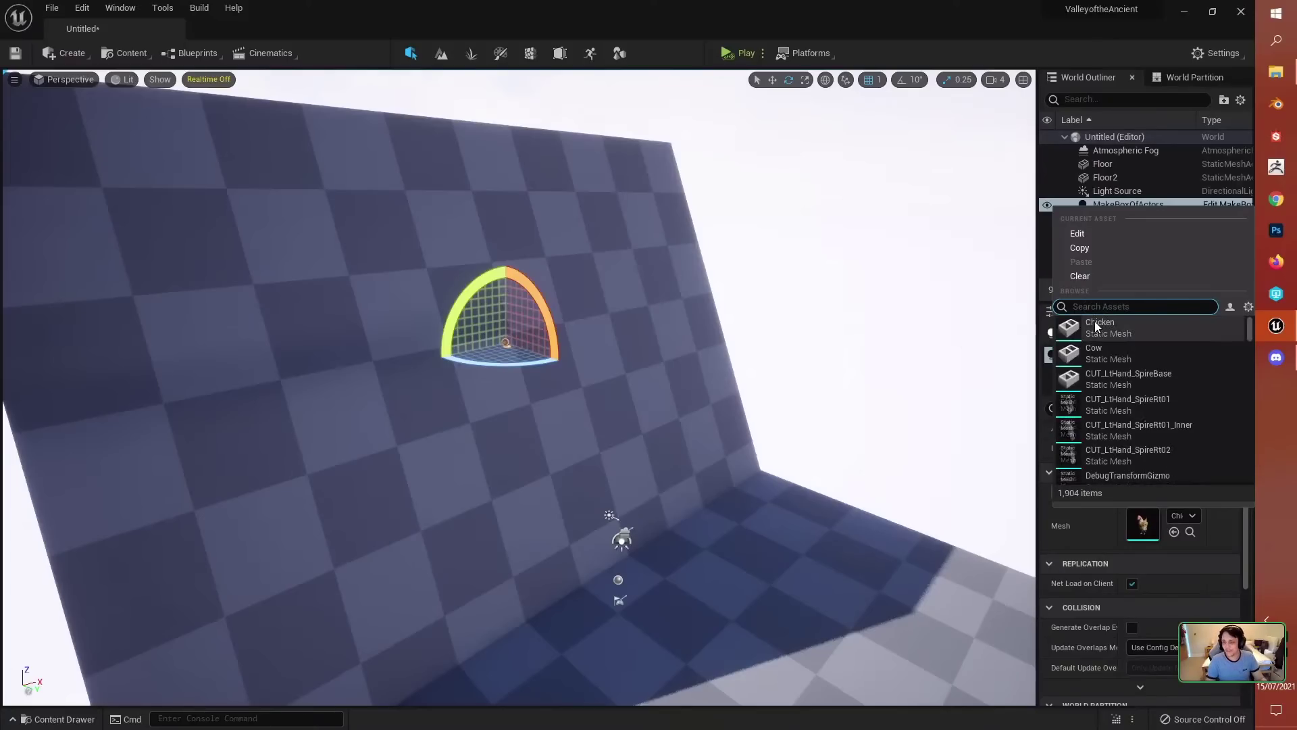
scroll(1113, 392, "down", 3)
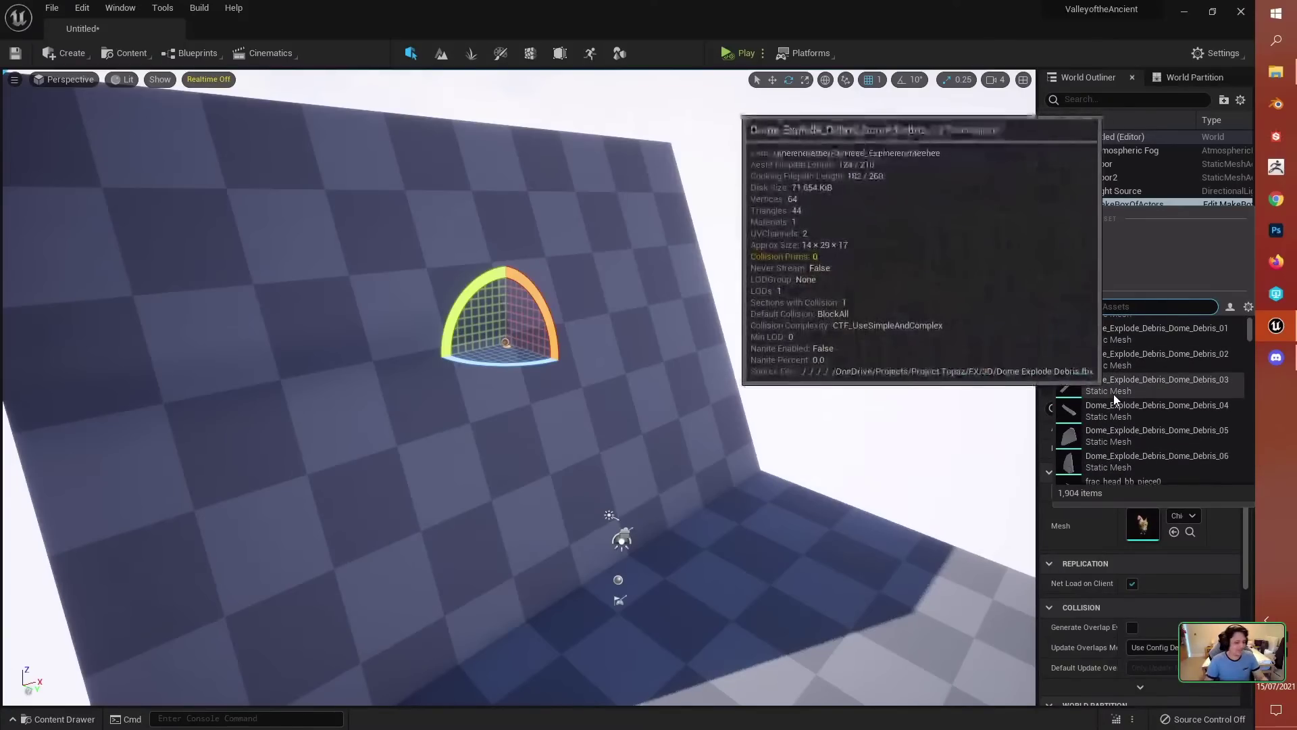
Step: Find the boulder meshes and set the Mesh of MakeBoxOfActors to SM_Sandstone_Boulder05_SGRes
type("boulder")
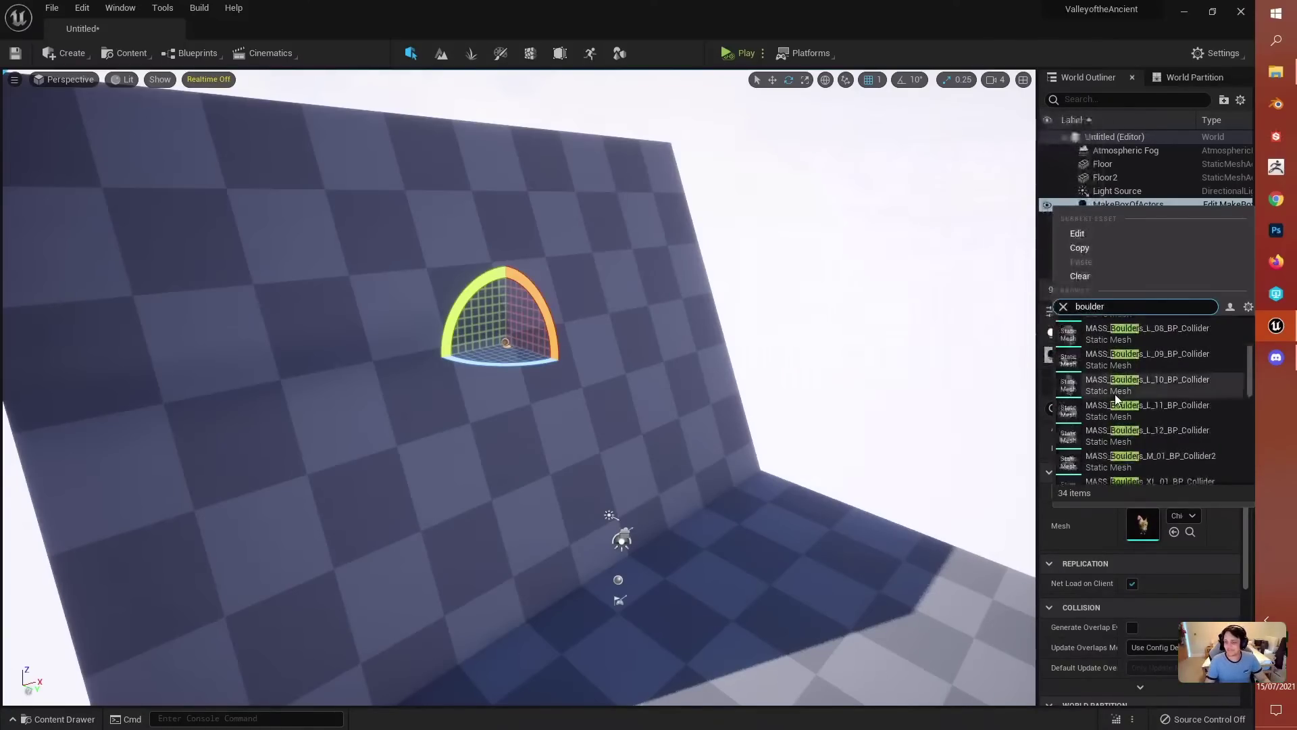
scroll(1141, 404, "down", 3)
scroll(1140, 406, "up", 3)
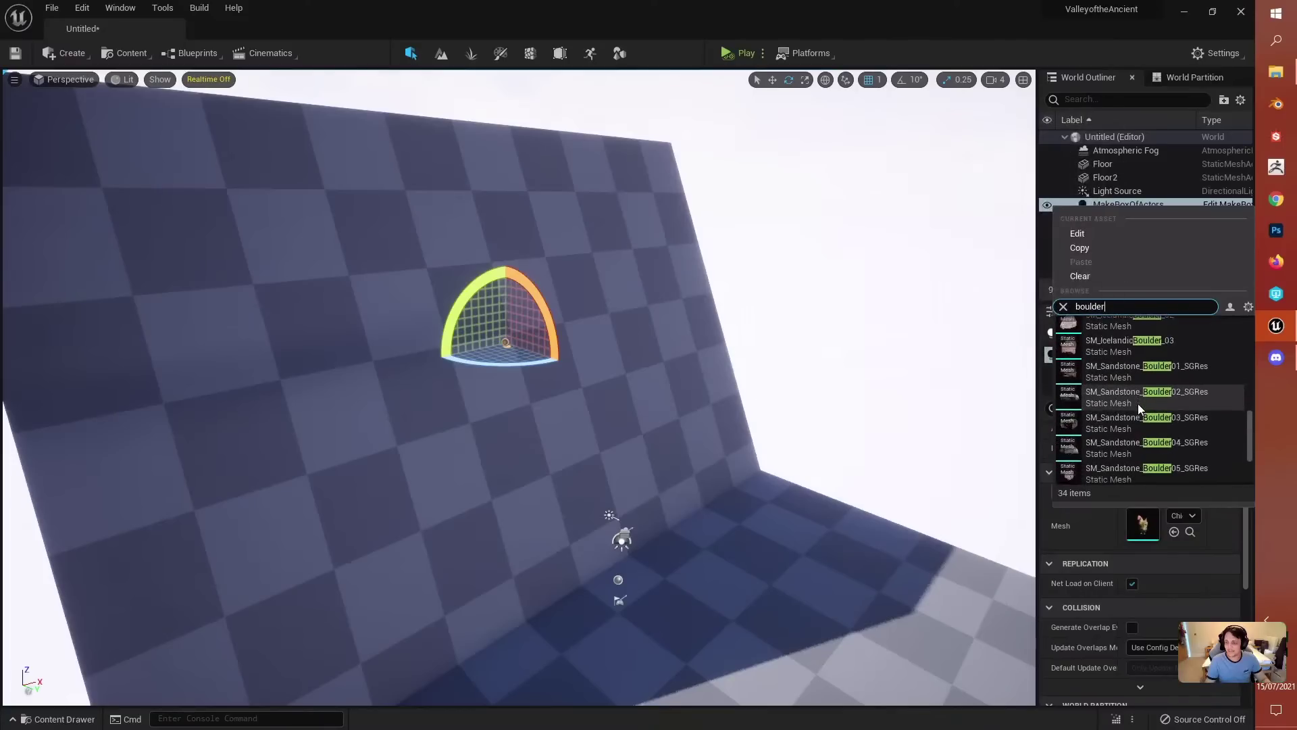
scroll(1137, 402, "down", 5)
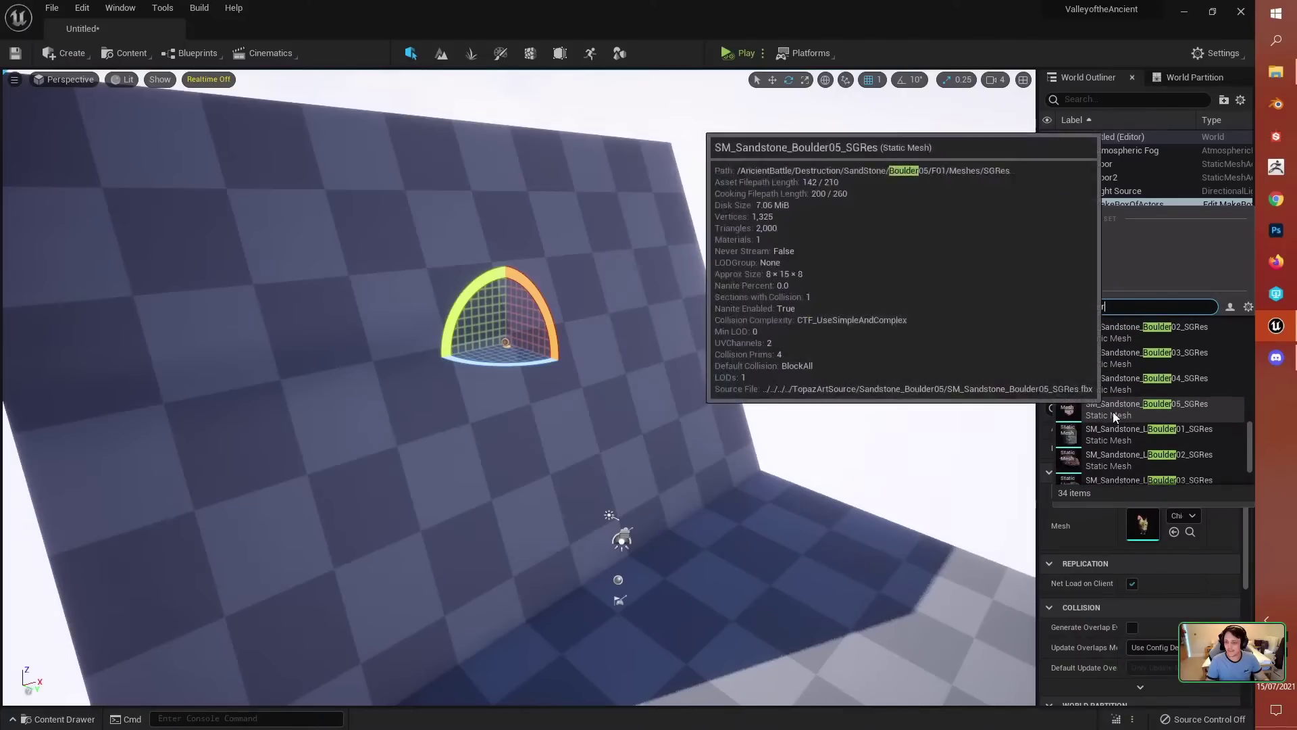
left_click(1112, 409)
Step: Generate the grid of boulders from MakeBoxOfActors and view it in front of the sloped wall
key("w")
mouse_move(787, 457)
right_mouse_down()
mouse_move(738, 426)
mouse_move(784, 435)
mouse_move(770, 442)
right_mouse_up()
left_click(1087, 491)
key("w")
key("s")
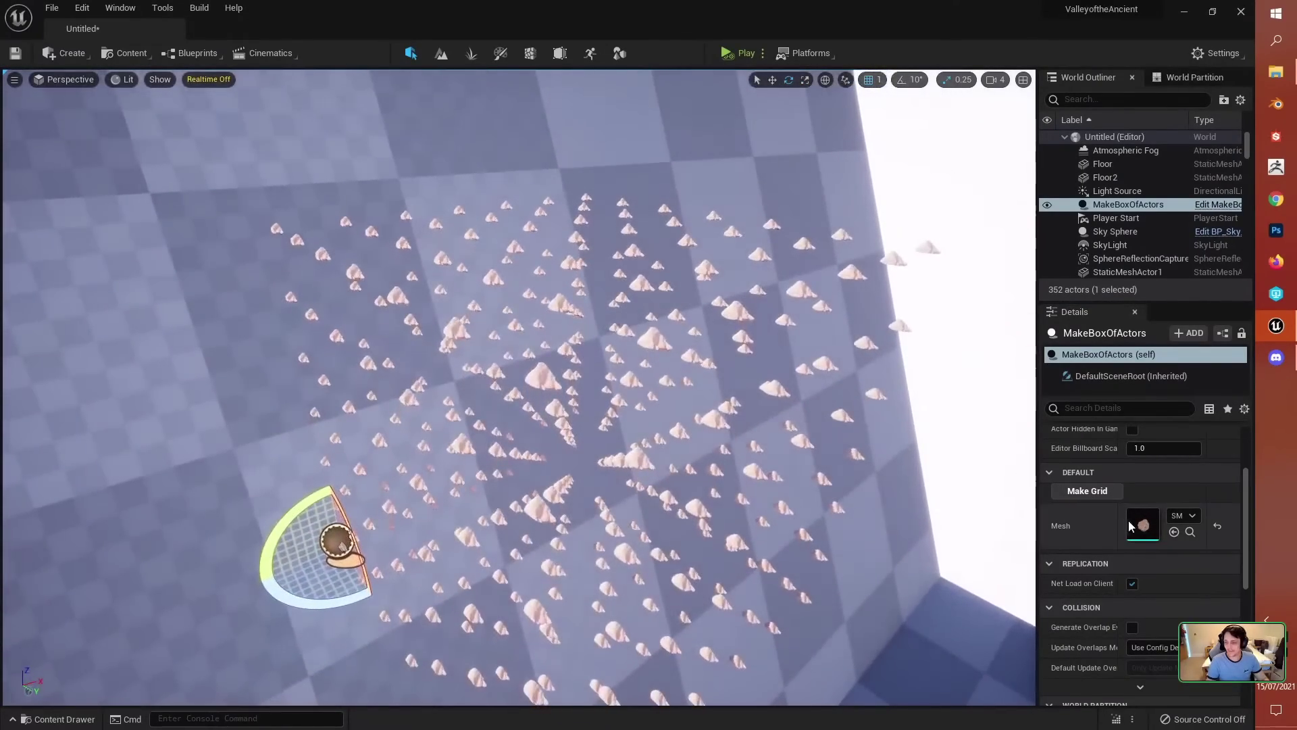
Step: Open the sandstone boulder's static mesh, add a 26DOP simplified collision to it and close its editor
double_click(1136, 525)
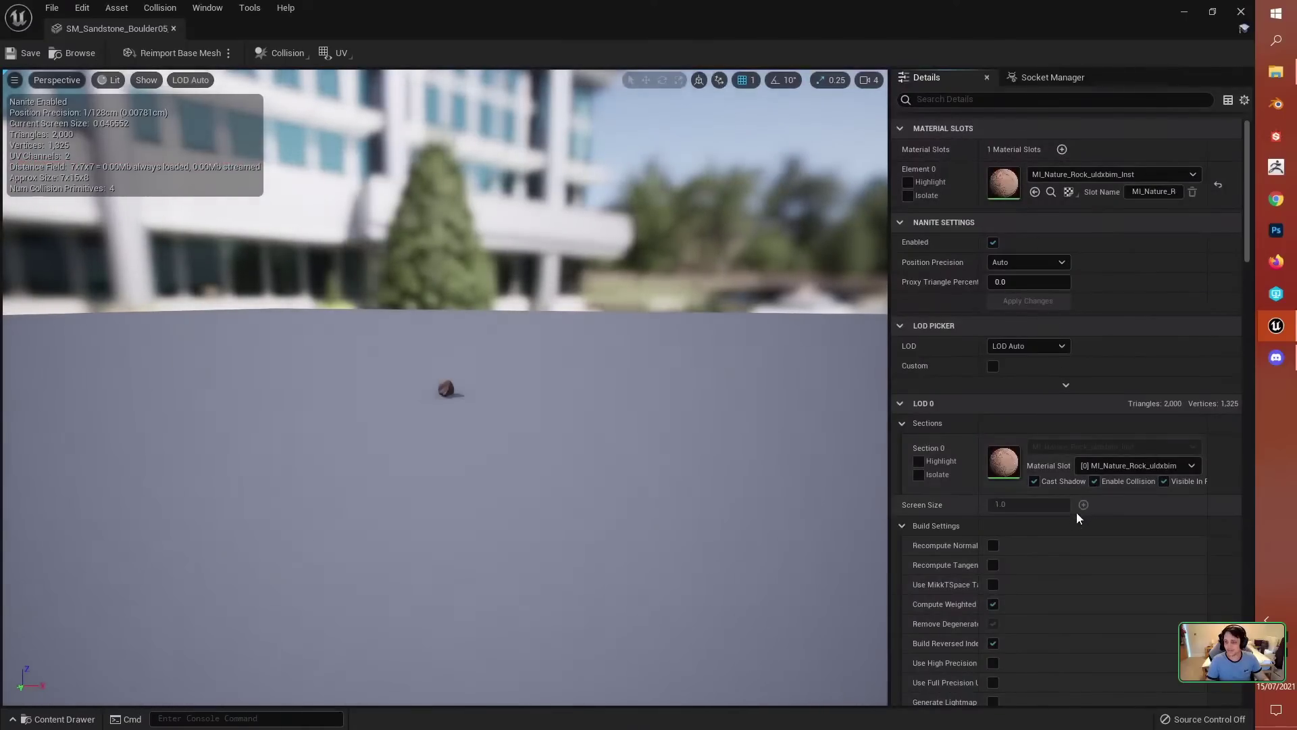
left_click(281, 53)
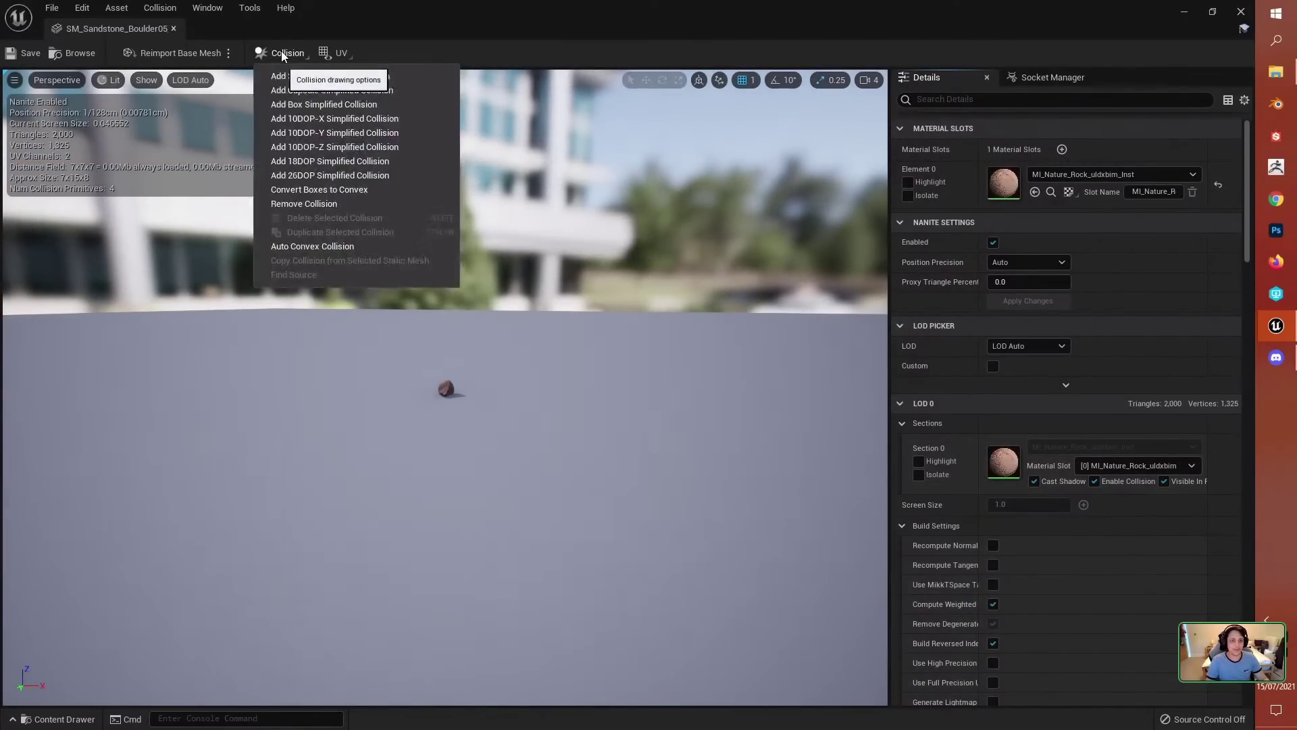
left_click(304, 173)
left_click(174, 28)
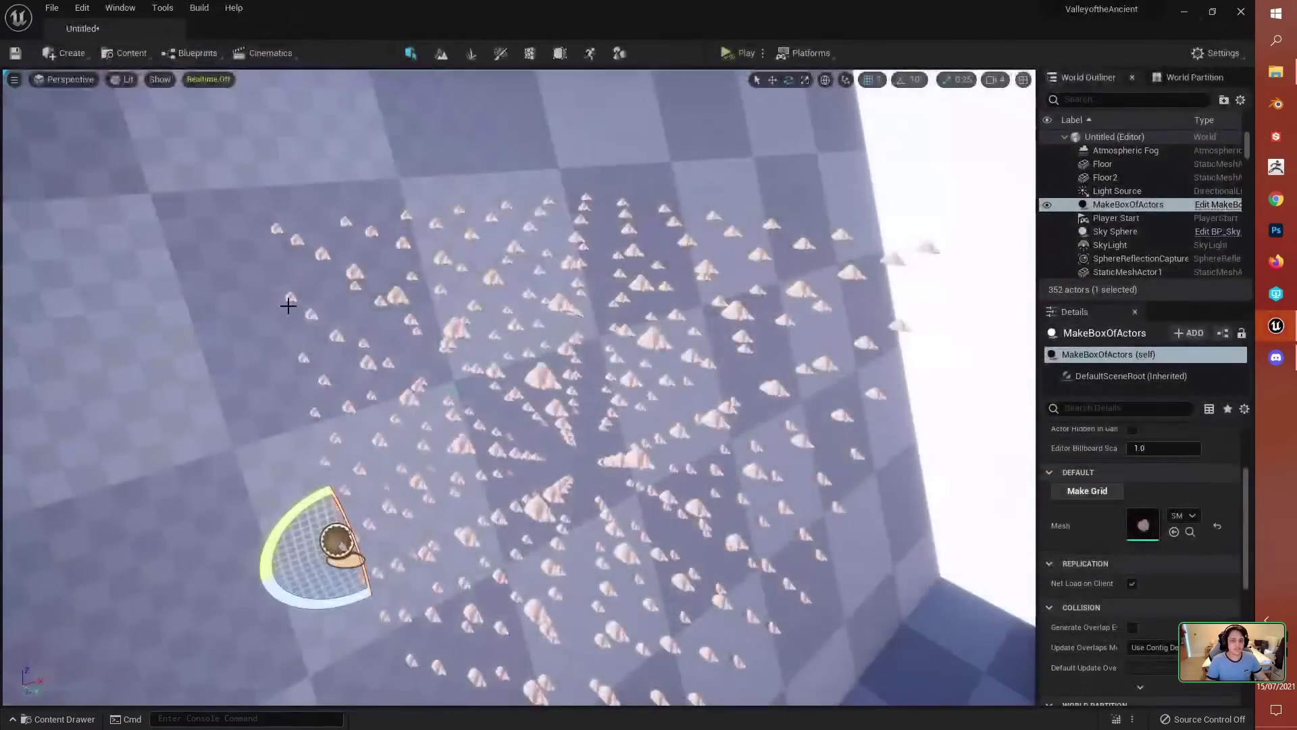
Step: Set the Floor's Z scale to 40, keeping the boulder grid and sloped wall in view
right_click_drag(287, 303, 287, 304)
right_click_drag(671, 475, 671, 475)
key("s")
left_click(671, 475)
right_click_drag(523, 429, 523, 429)
key("w")
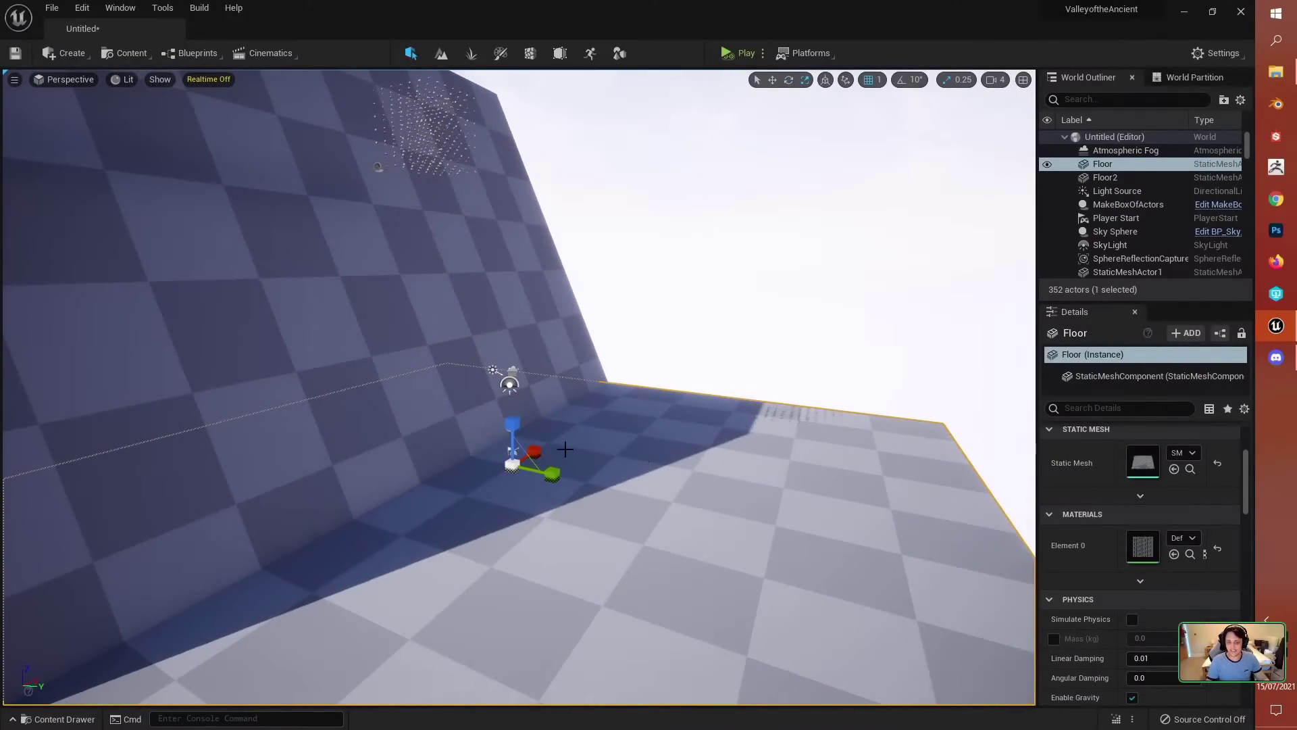
scroll(1140, 567, "up", 3)
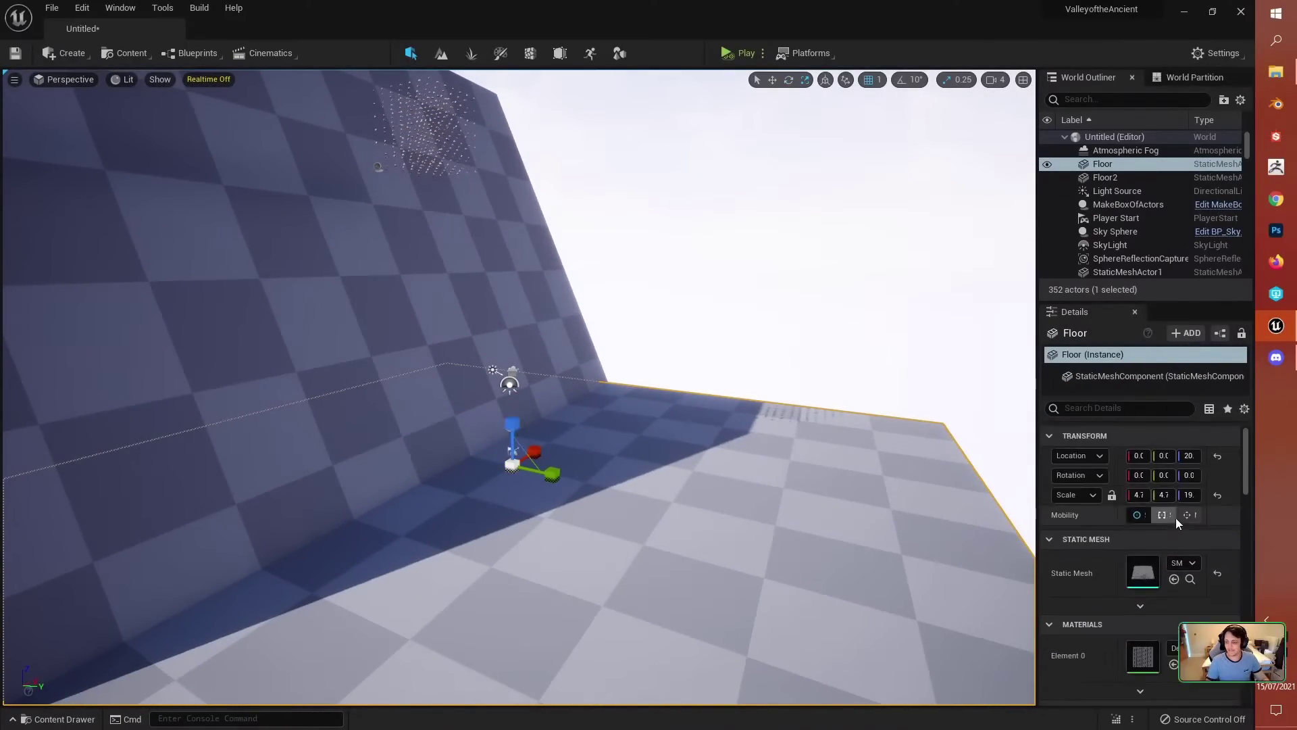
type("40")
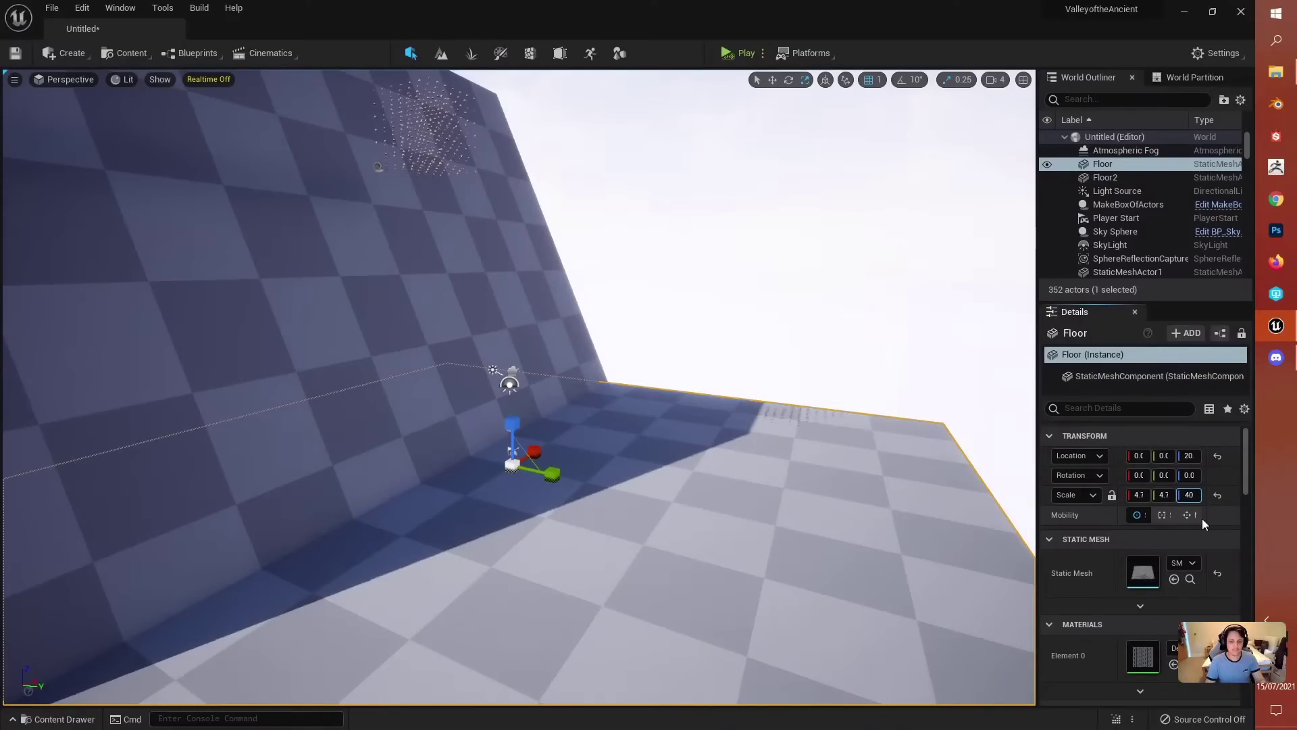
key("Return")
key("s")
mouse_move(519, 387)
right_mouse_down()
mouse_move(520, 368)
mouse_move(486, 406)
mouse_move(503, 375)
right_mouse_up()
key("w")
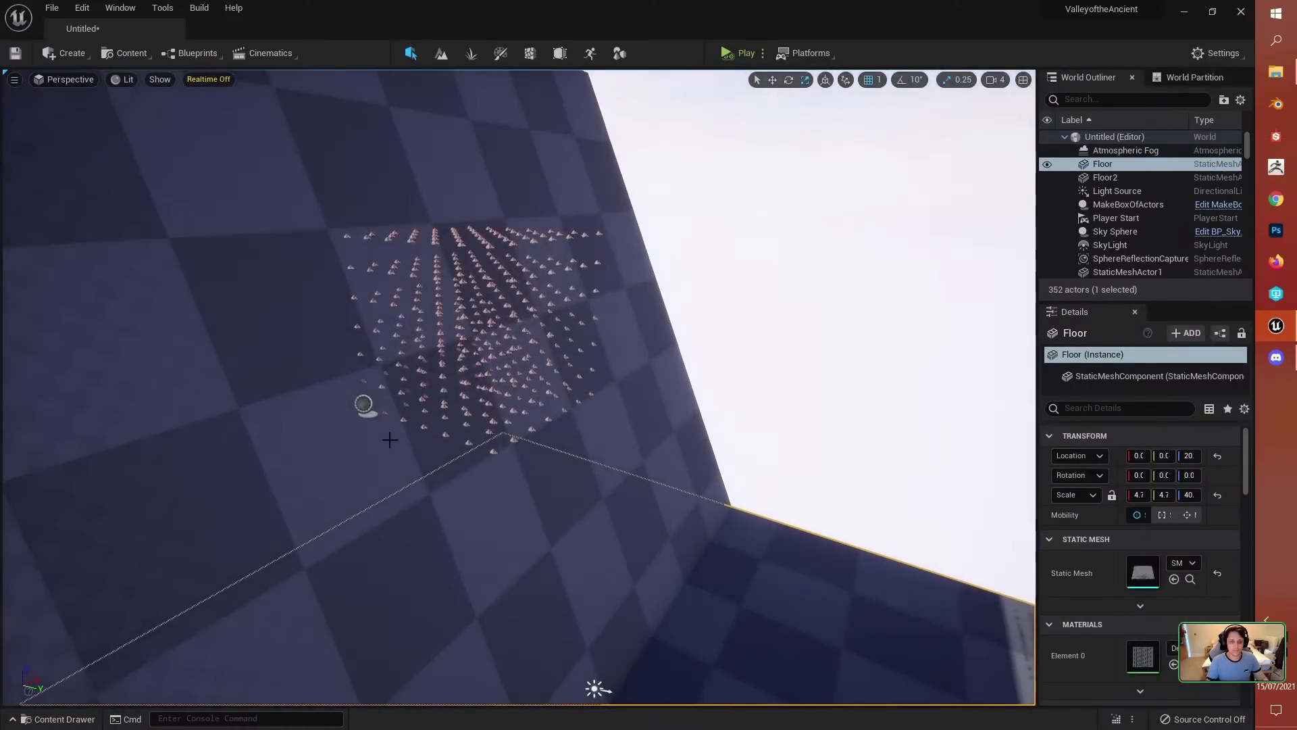
Step: Play the level until the boulder grid has fallen onto the floor beside the sloped wall, and pause it there
left_click(727, 53)
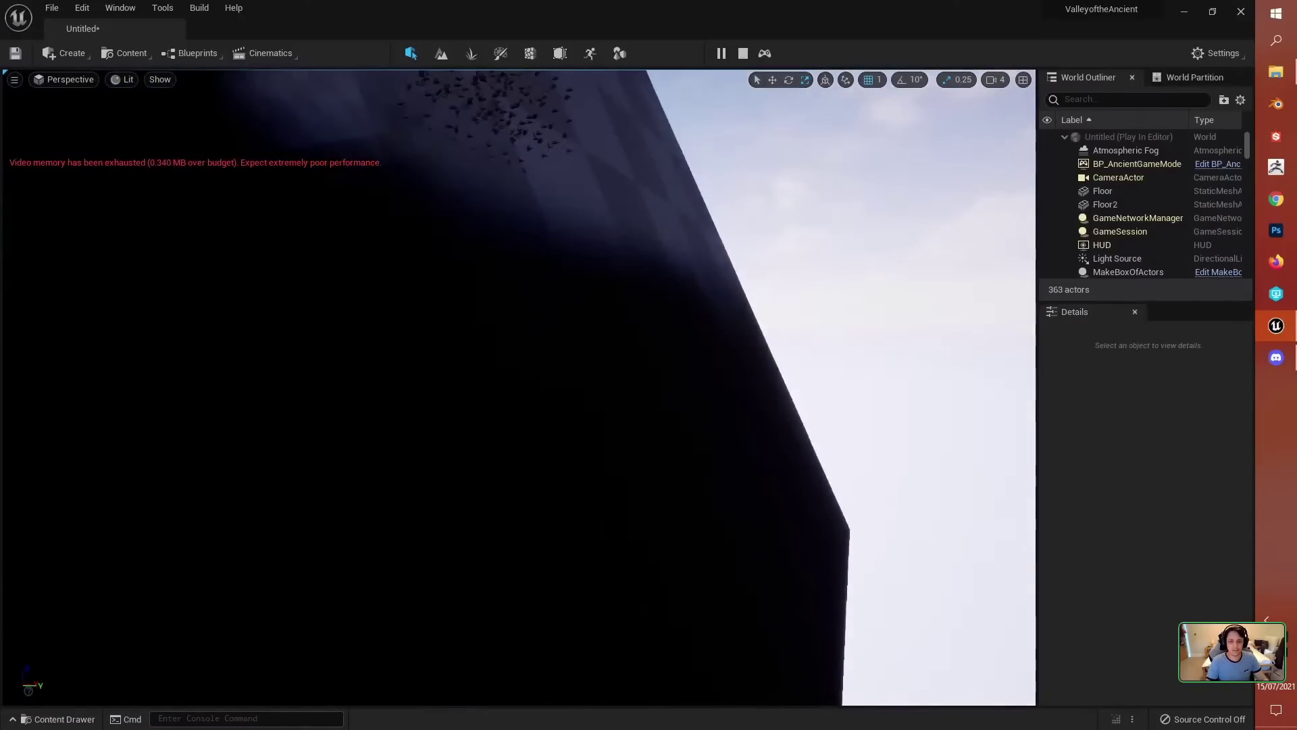
right_click_drag(654, 128, 662, 216)
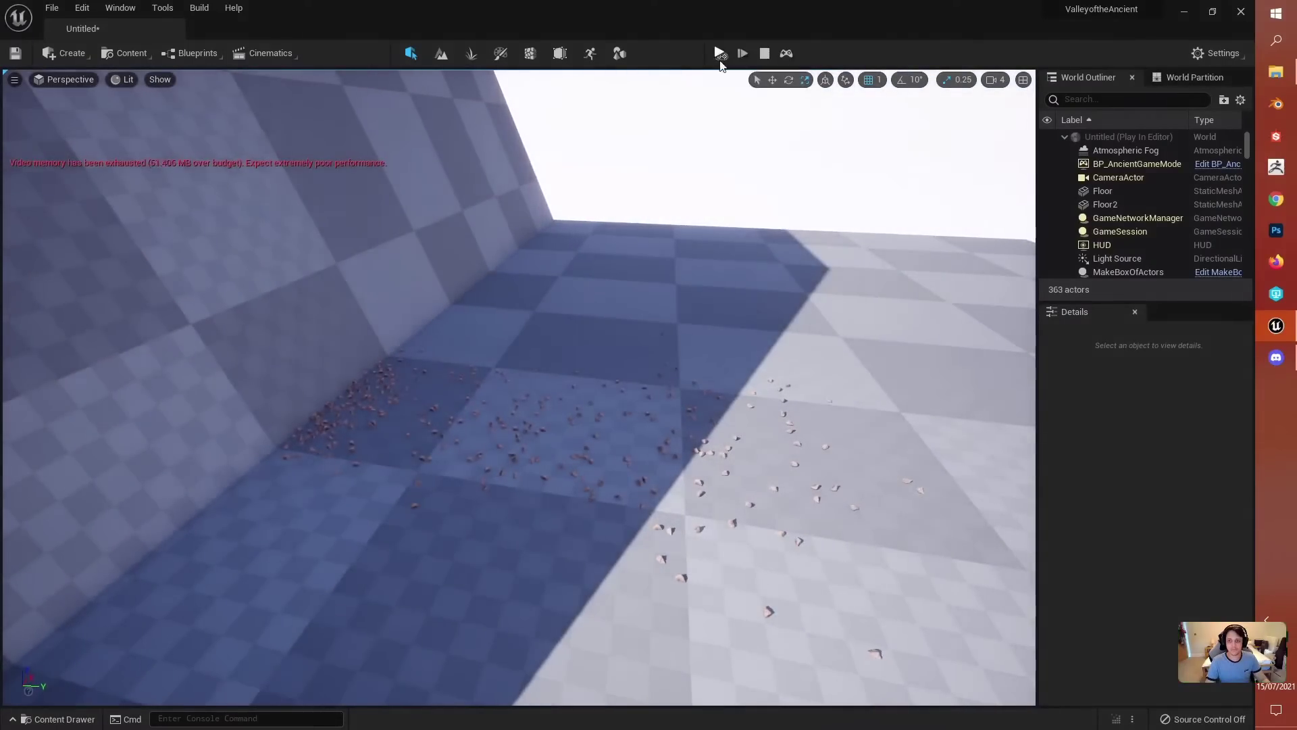
left_click(720, 53)
Step: Select StaticMeshActor1 through StaticMeshActor343 in an enlarged outliner and keep their simulation changes
left_click_drag(1197, 302, 1146, 545)
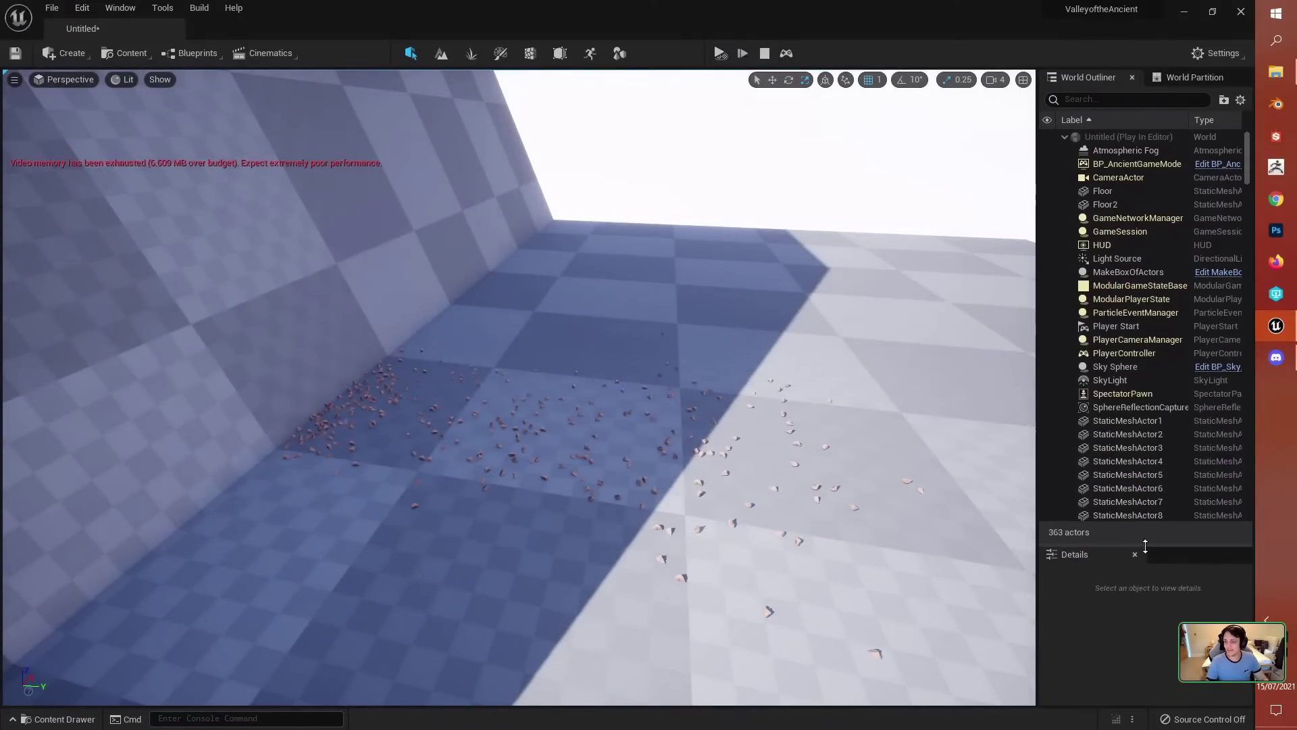
scroll(1133, 327, "down", 3)
left_click(1122, 312)
scroll(1108, 392, "down", 20)
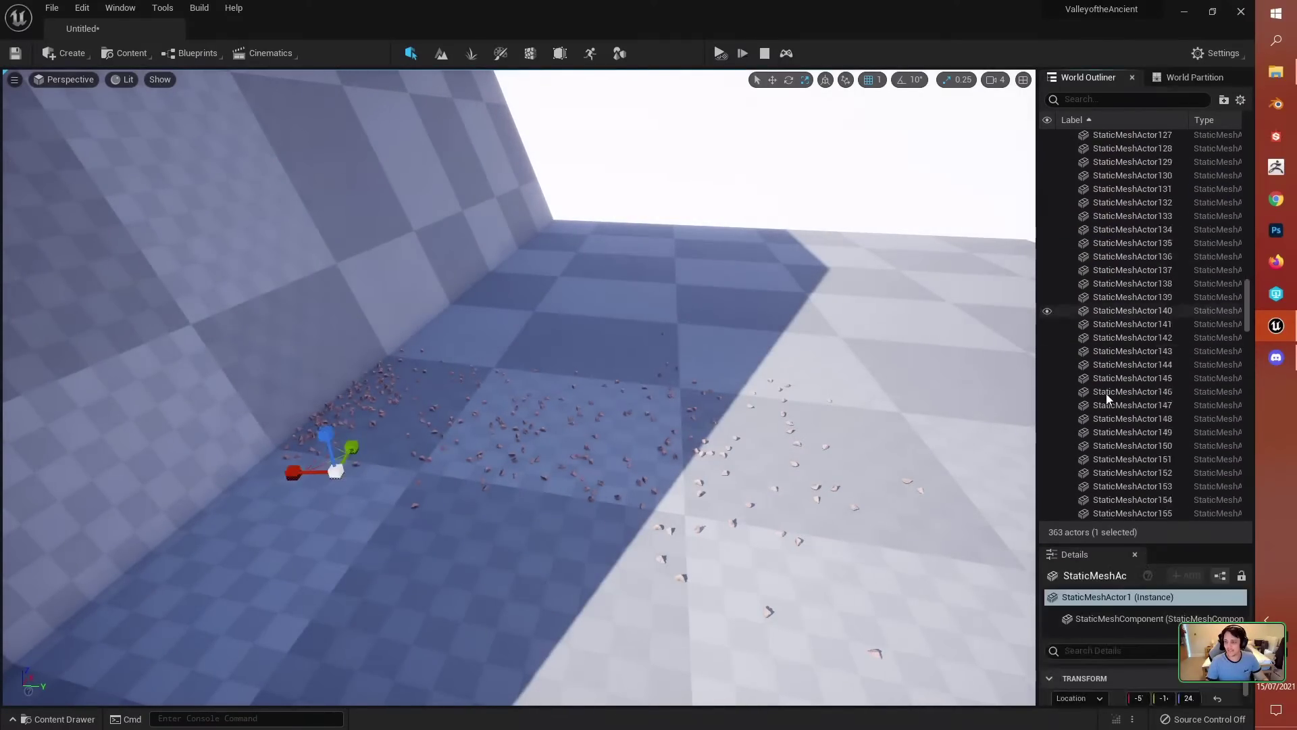
left_click(1132, 514, "shift")
key("f")
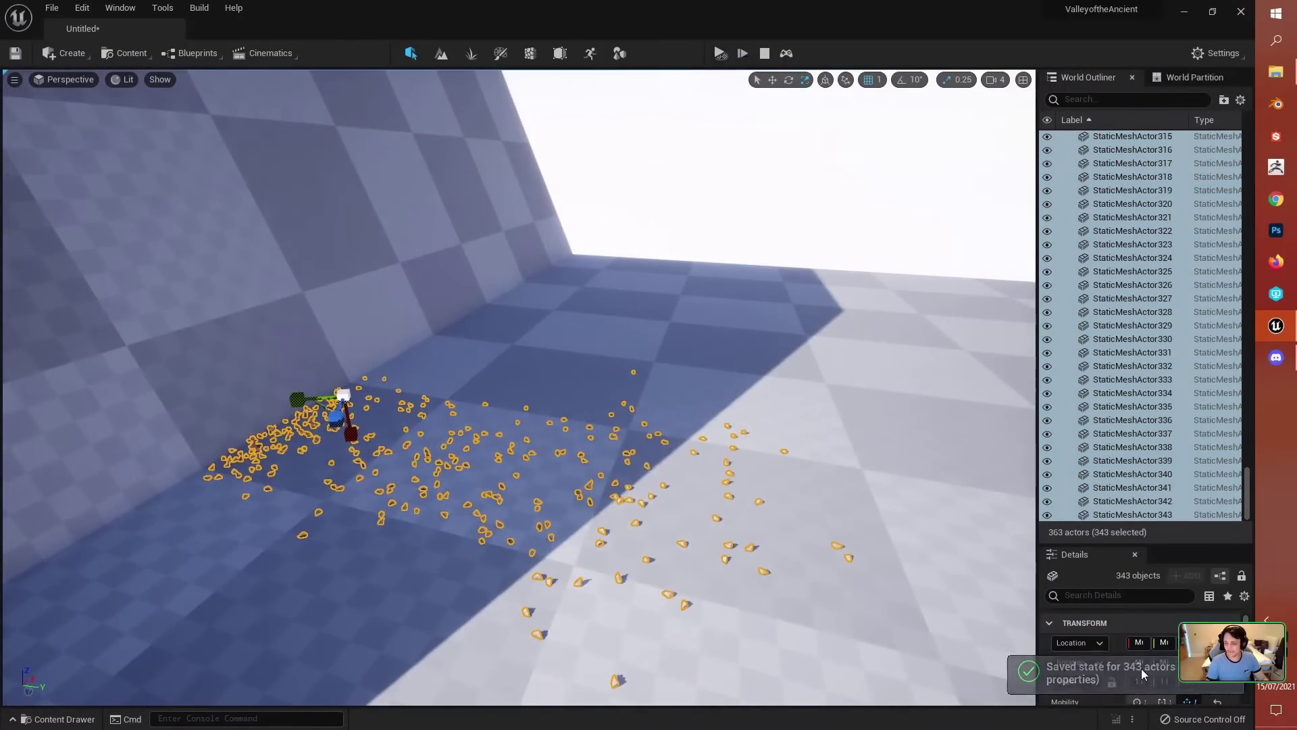
Step: Stop the simulation and delete the floor and the sloped wall, keeping the scattered boulders in view
right_click_drag(640, 483, 601, 466)
key("Escape")
left_click(600, 275)
key("Delete")
left_click(692, 371)
key("Delete")
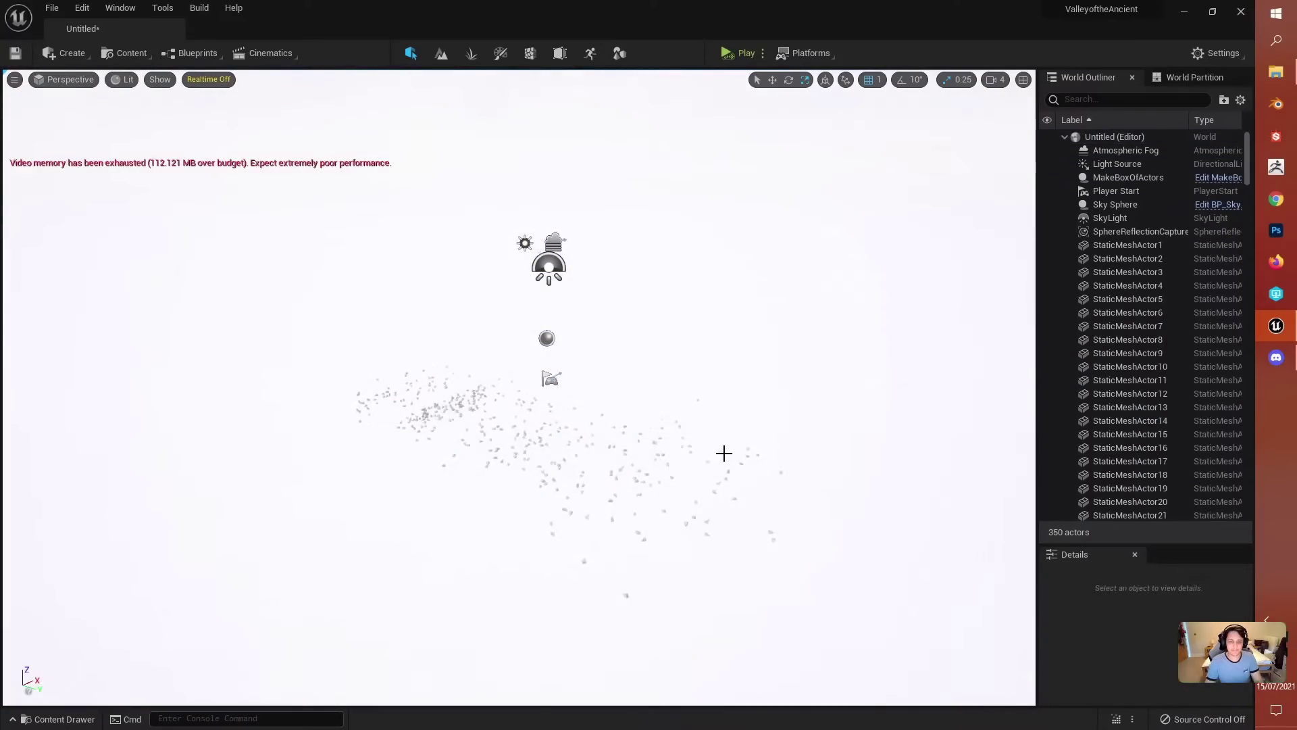
mouse_move(723, 452)
right_mouse_down()
mouse_move(709, 440)
mouse_move(676, 479)
mouse_move(677, 452)
mouse_move(715, 446)
right_mouse_up()
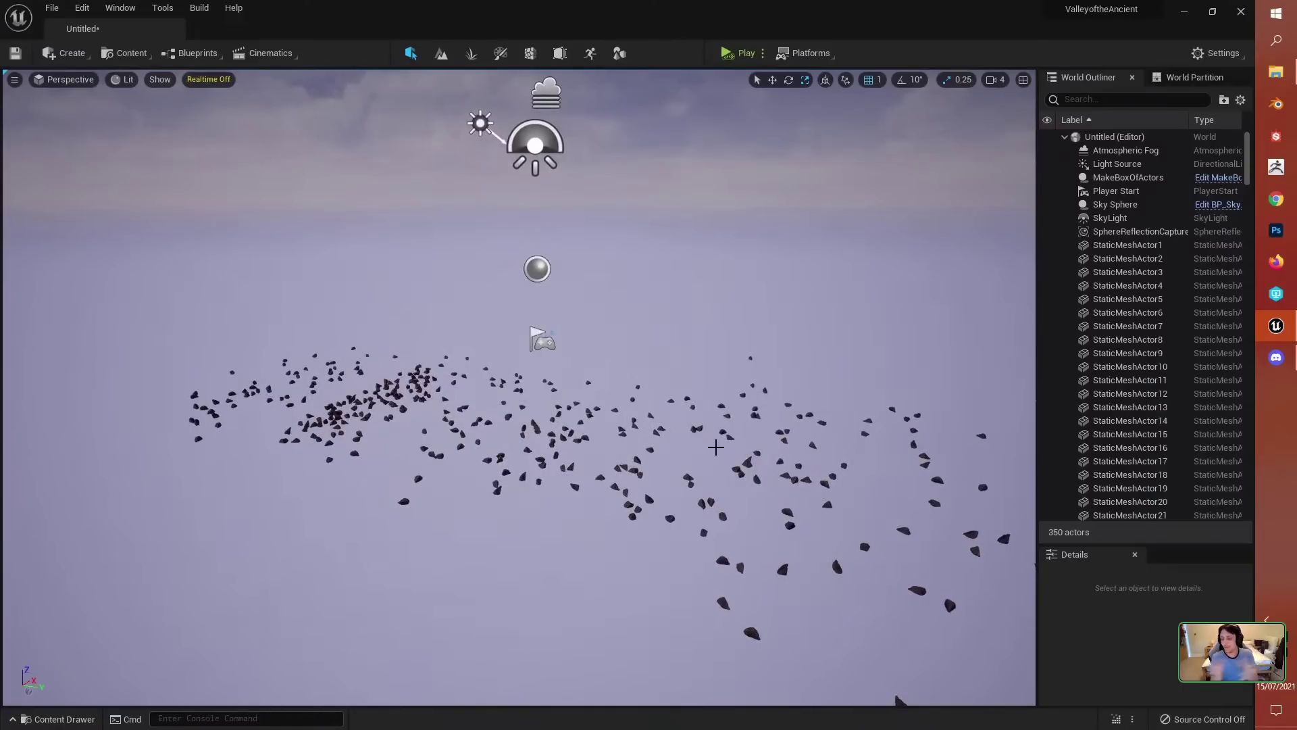
right_click_drag(457, 318, 491, 277)
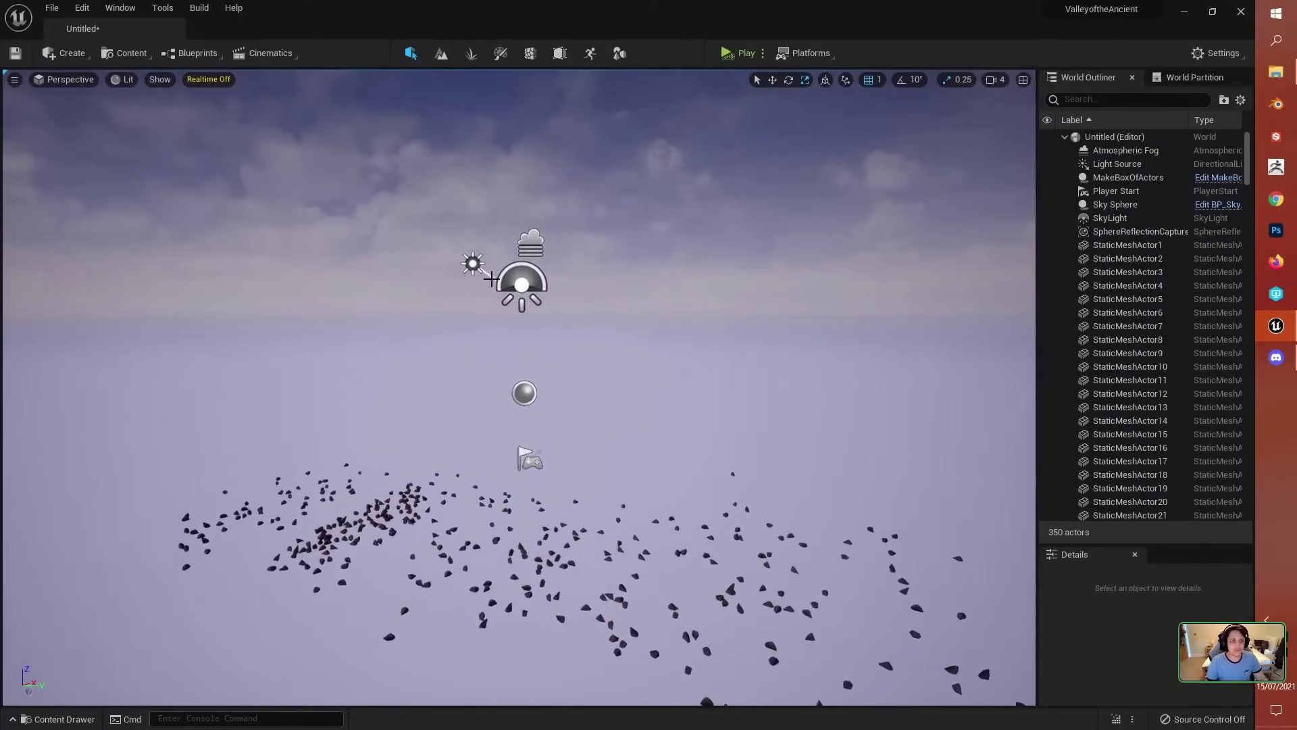
Step: Save the level as NewMASSExample in the FarmAnimals folder
left_click(15, 54)
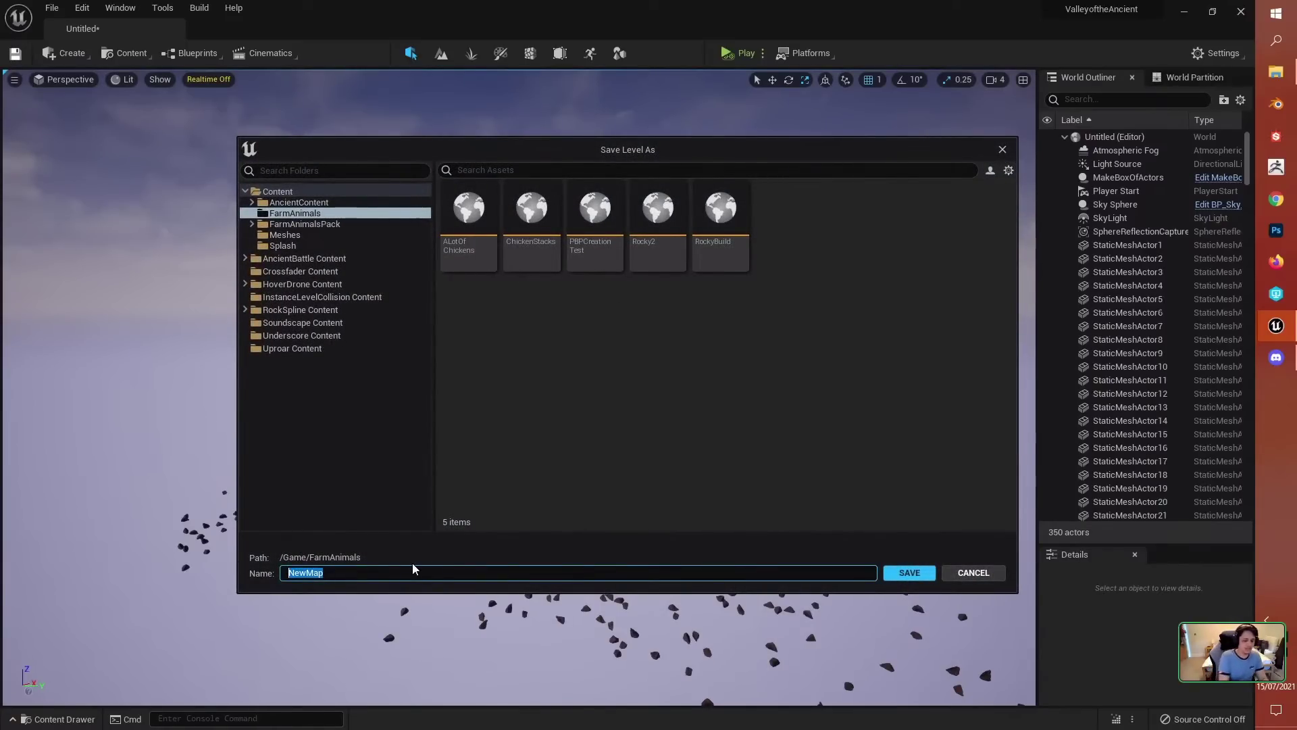
type("NewMASST")
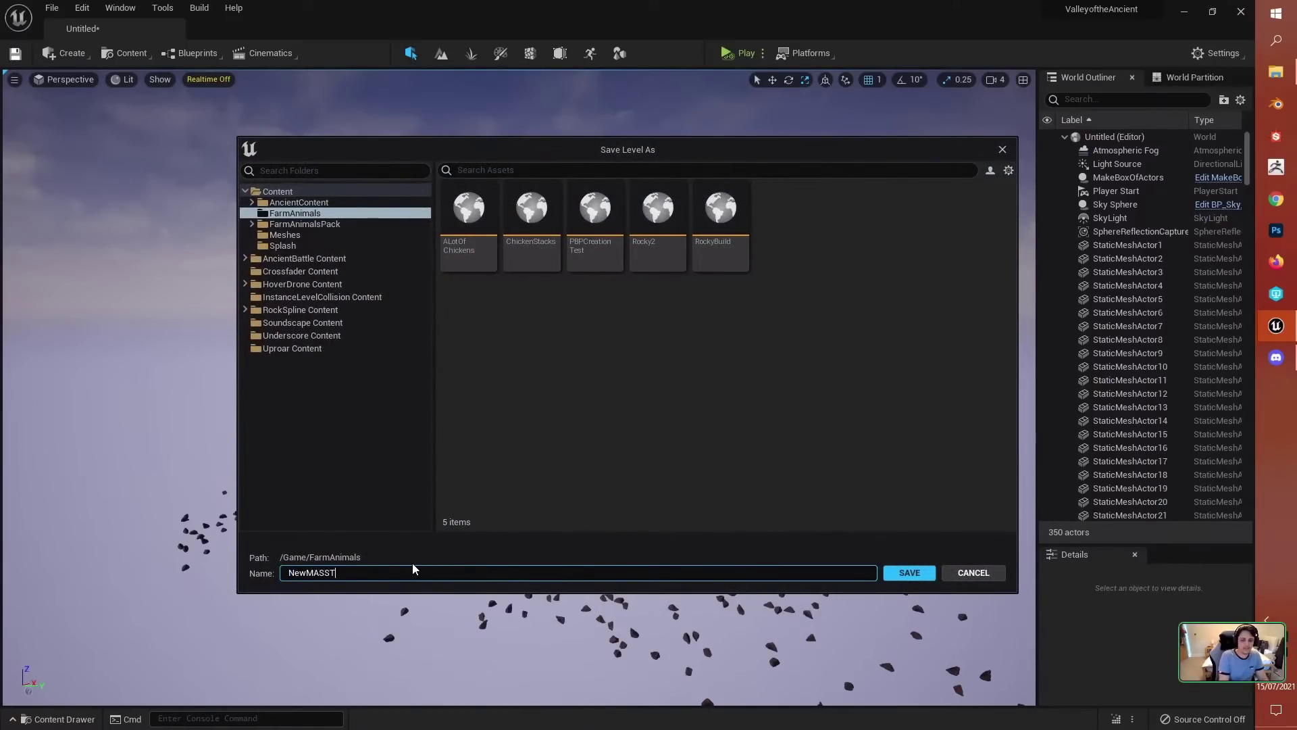
key("BackSpace")
type("Example")
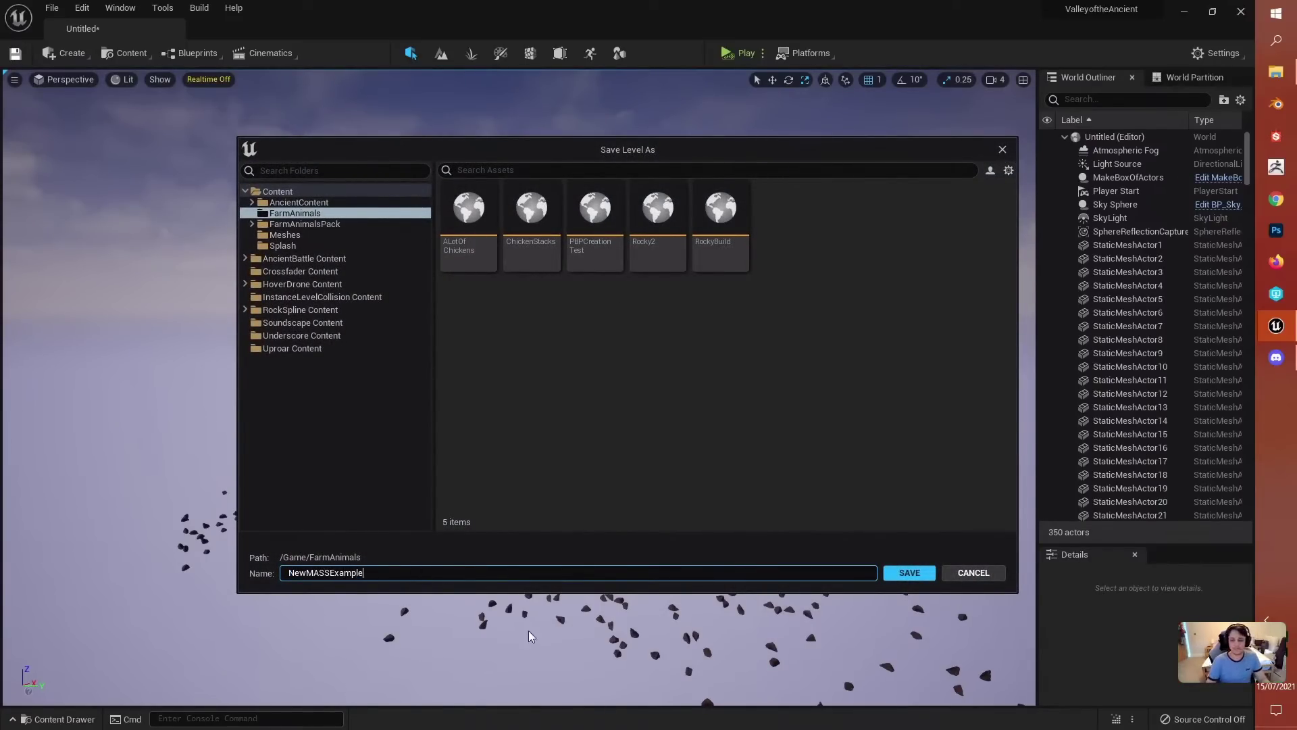
left_click(909, 573)
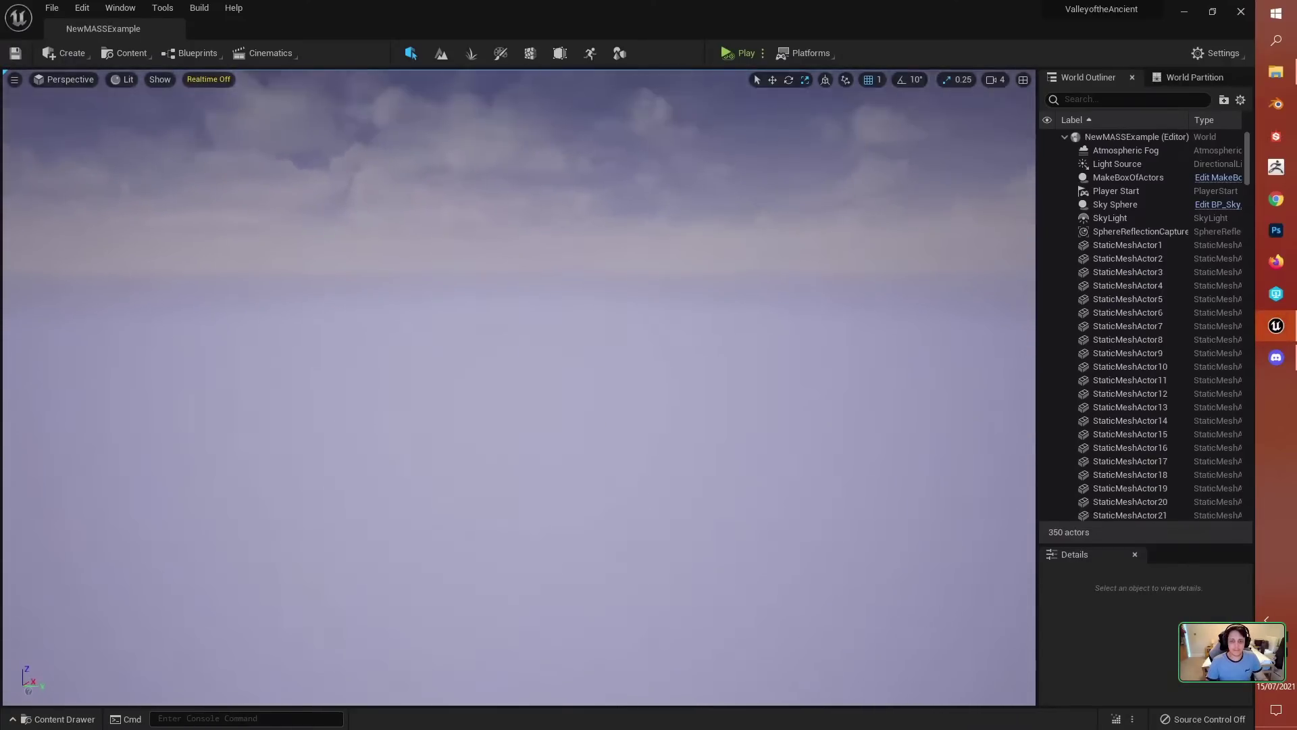
Step: Bring the scattered boulders into view and select the six environment actors from Atmospheric Fog through SkyLight
left_click(1127, 258)
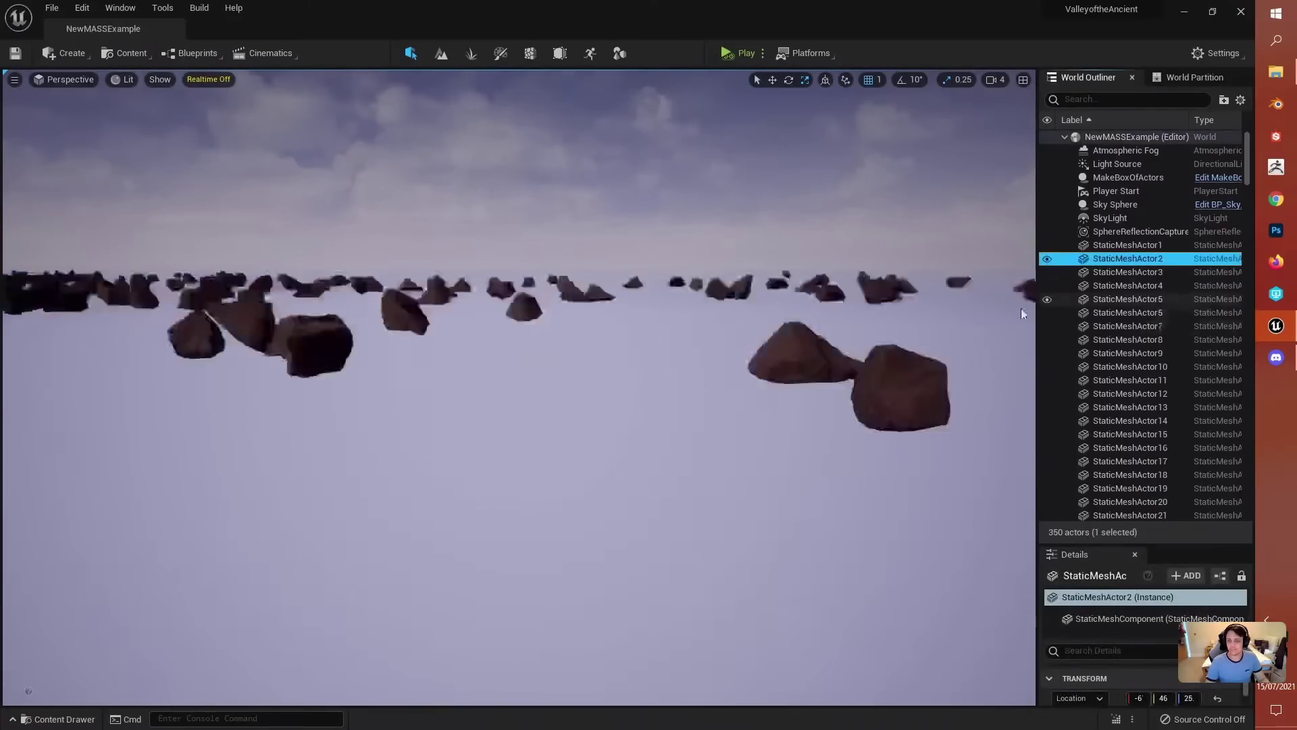
right_click_drag(777, 304, 777, 341)
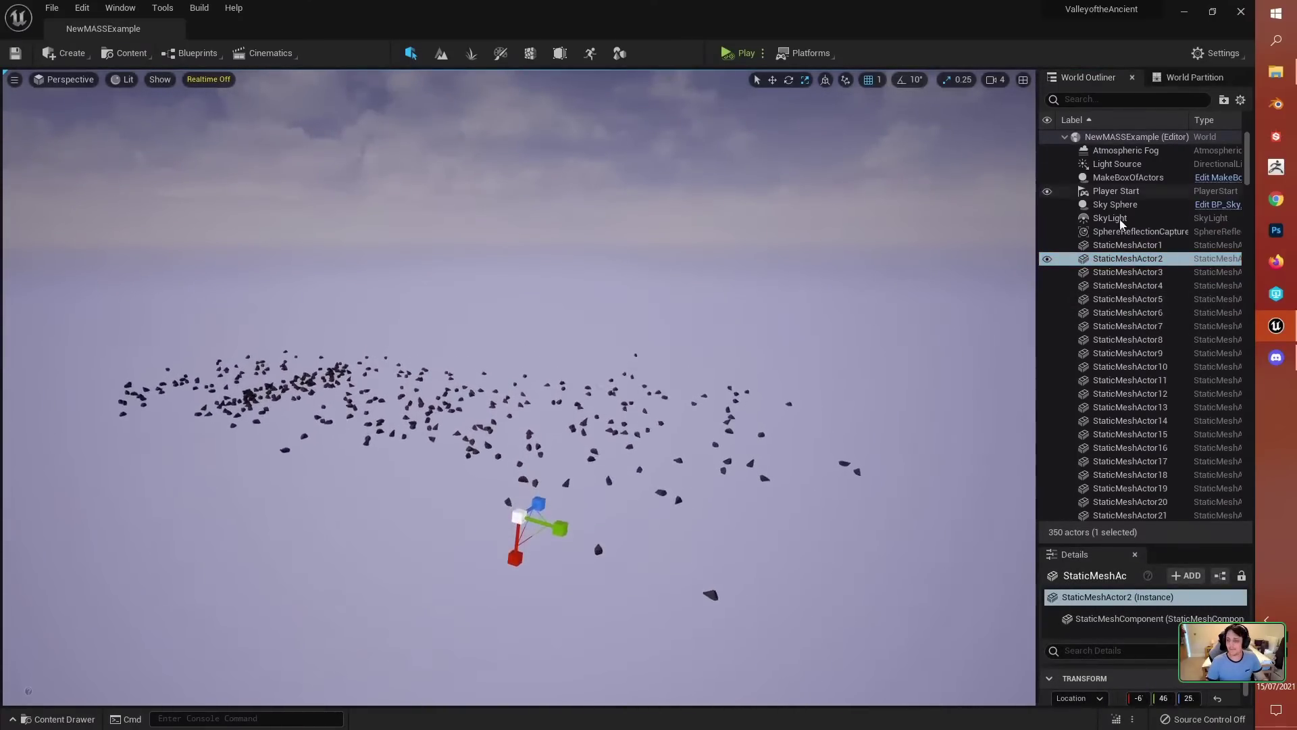
left_click(1119, 221)
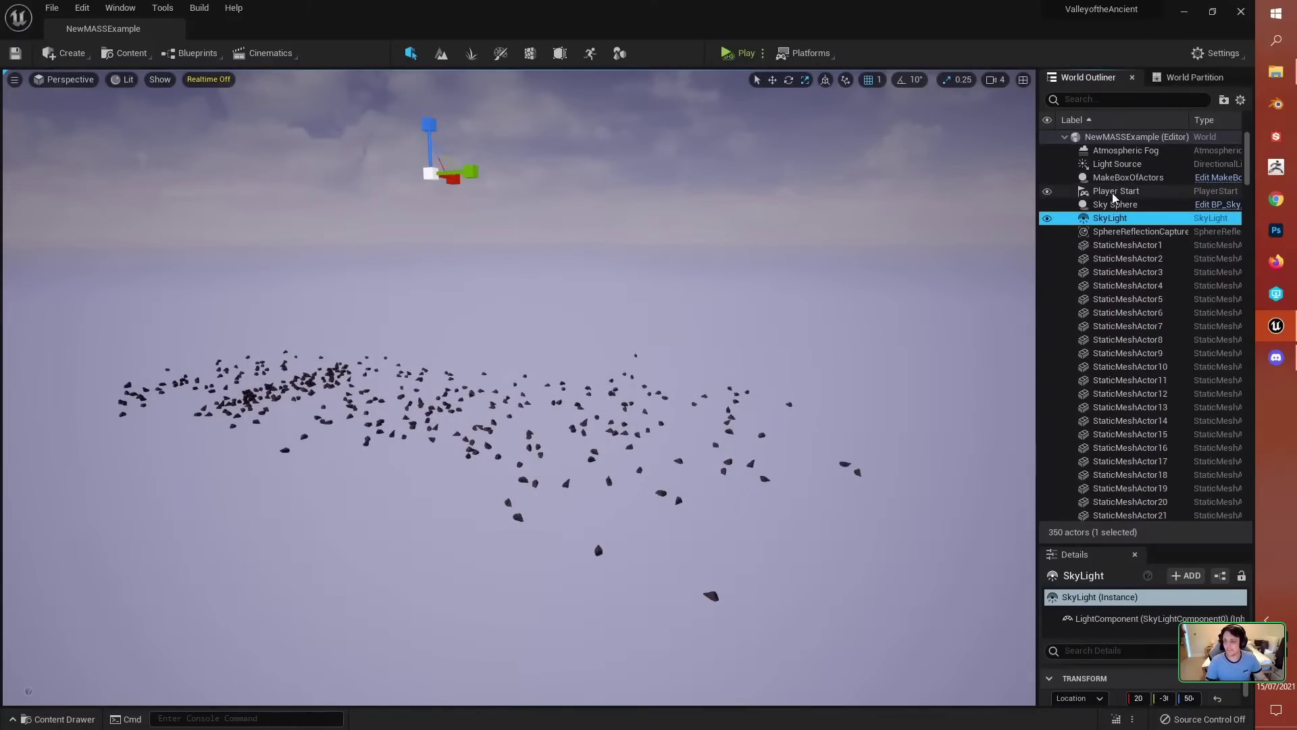
scroll(1110, 230, "down", 2)
scroll(1110, 230, "up", 2)
left_click(1125, 150, "shift")
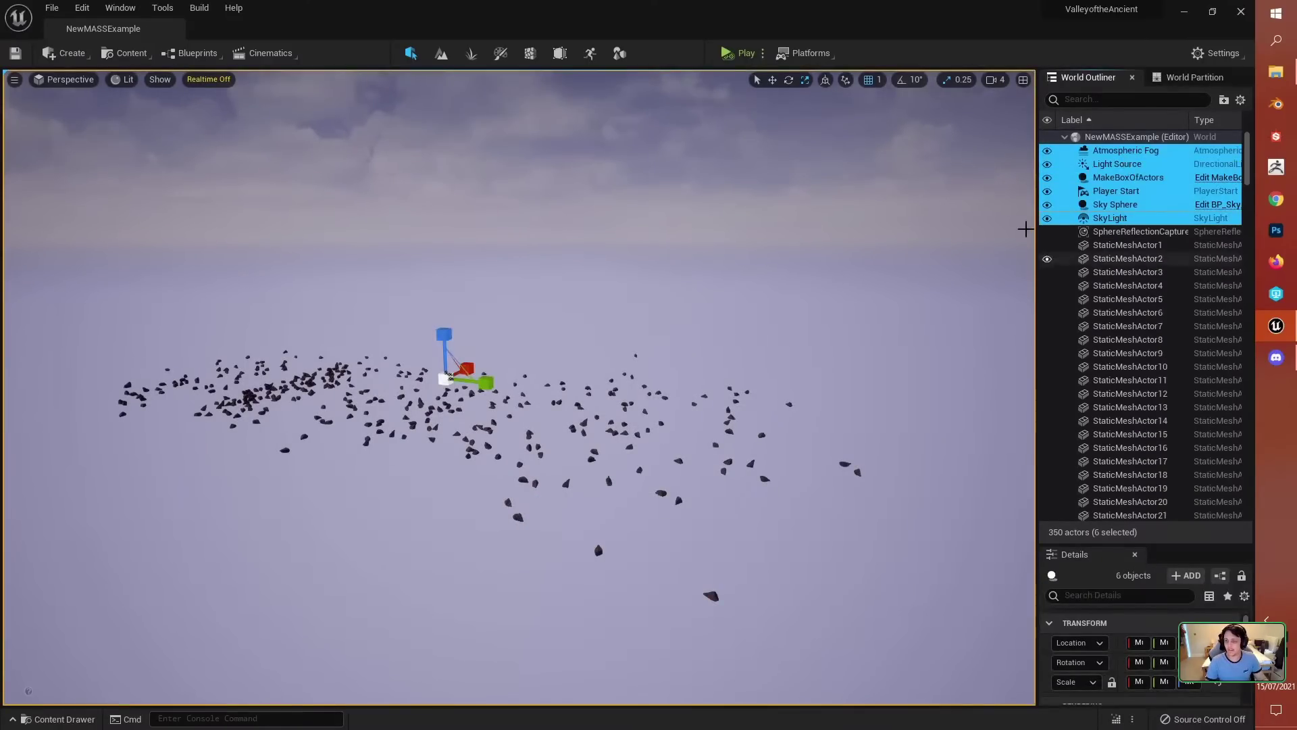
Step: Delete all actors except the static meshes: fog, light source, MakeBoxOfActors, player start, sky sphere, skylight and sphere reflection capture
left_click(1126, 164)
left_click(1122, 150)
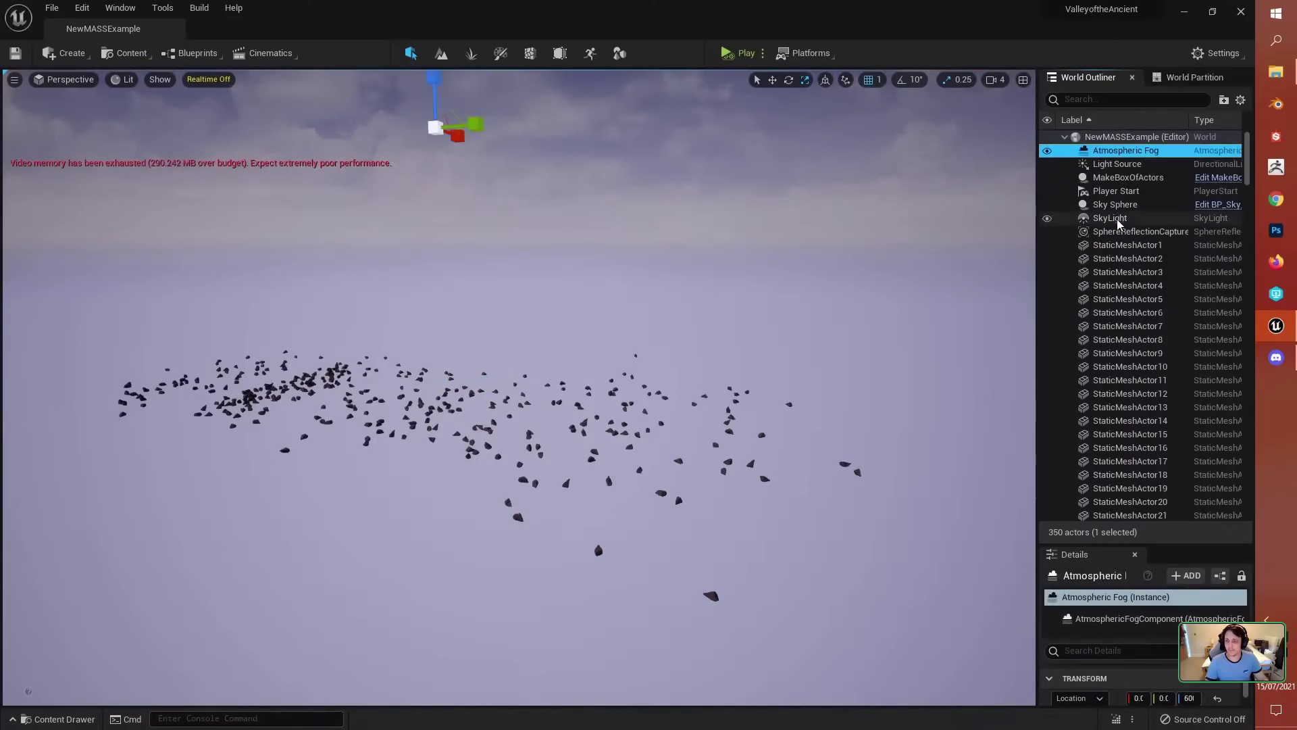
left_click(1124, 219, "shift")
left_click(1122, 232, "shift")
mouse_move(675, 338)
right_mouse_down()
mouse_move(669, 283)
mouse_move(660, 339)
right_mouse_up()
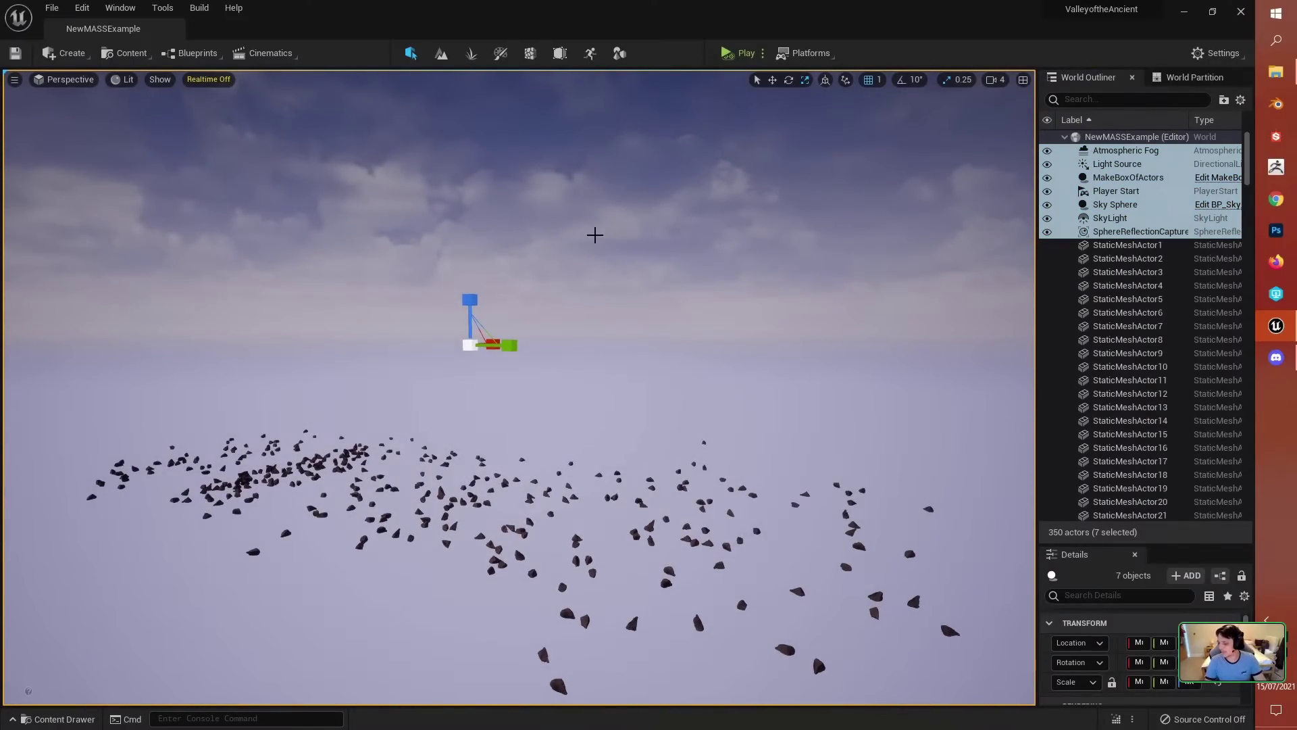
right_click_drag(652, 310, 697, 330)
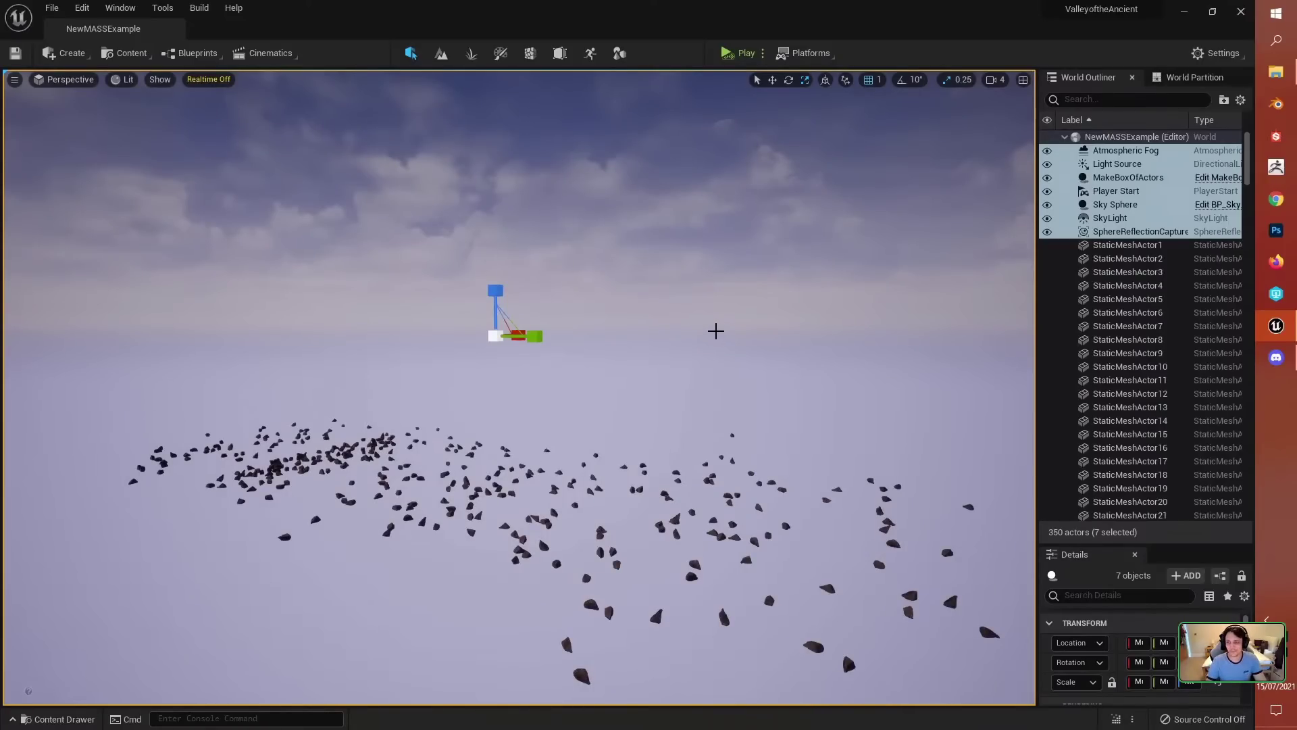
key("Delete")
left_click(631, 432)
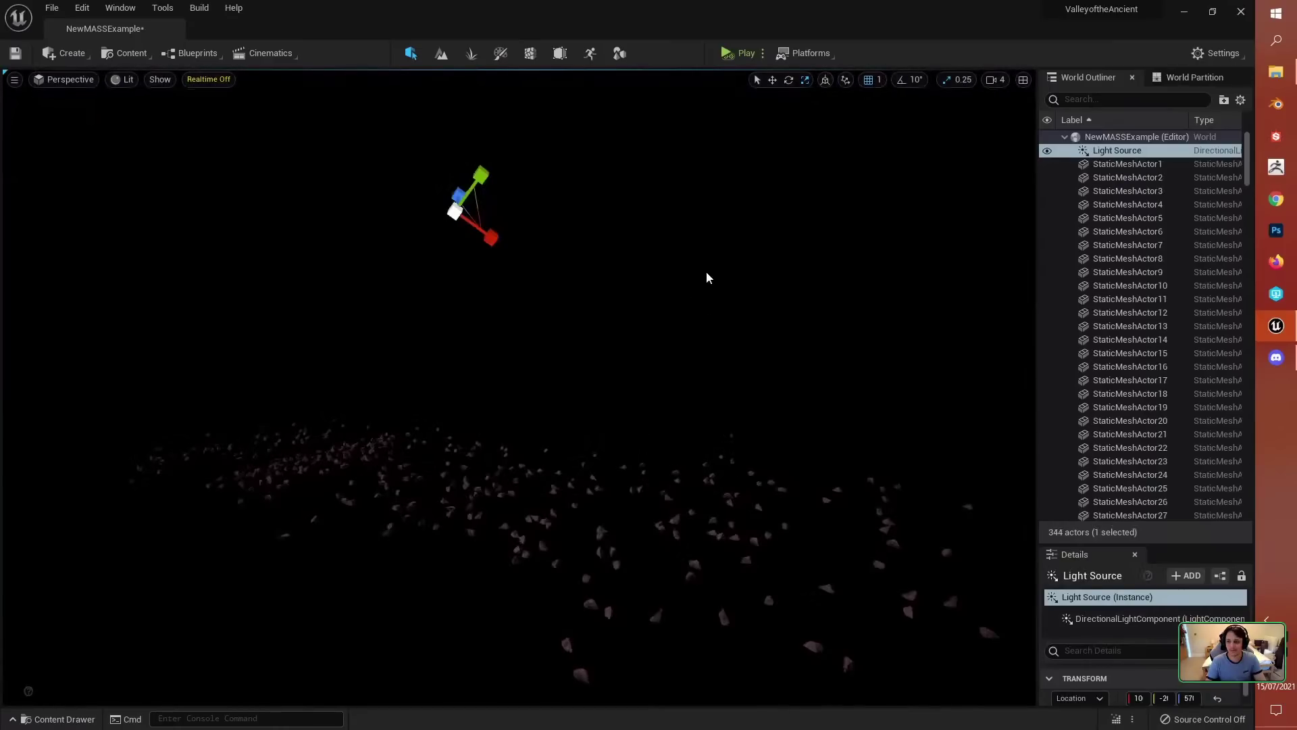
key("Delete")
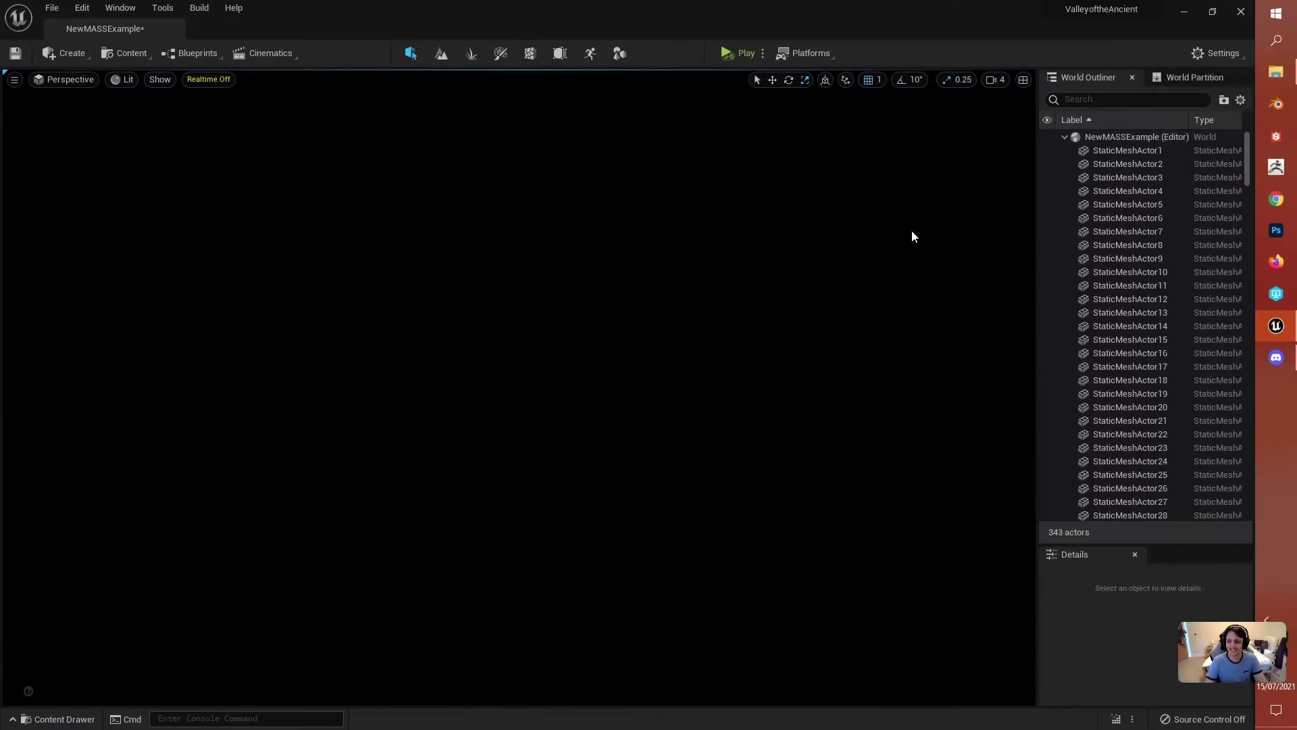
Step: Select all the static mesh actors in the level, from StaticMeshActor343 back to StaticMeshActor1
left_click(1148, 150)
scroll(1105, 318, "down", 20)
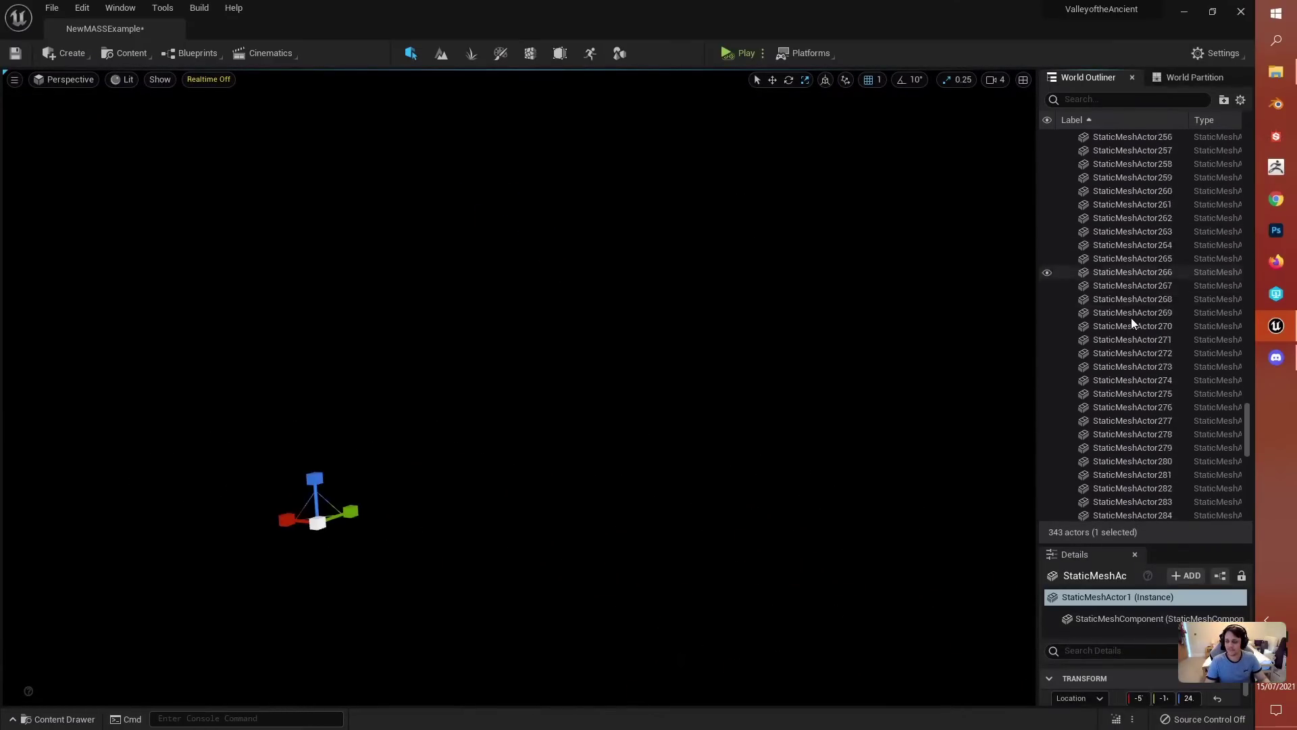
scroll(1129, 324, "down", 6)
left_click(1135, 514)
scroll(1137, 473, "up", 3)
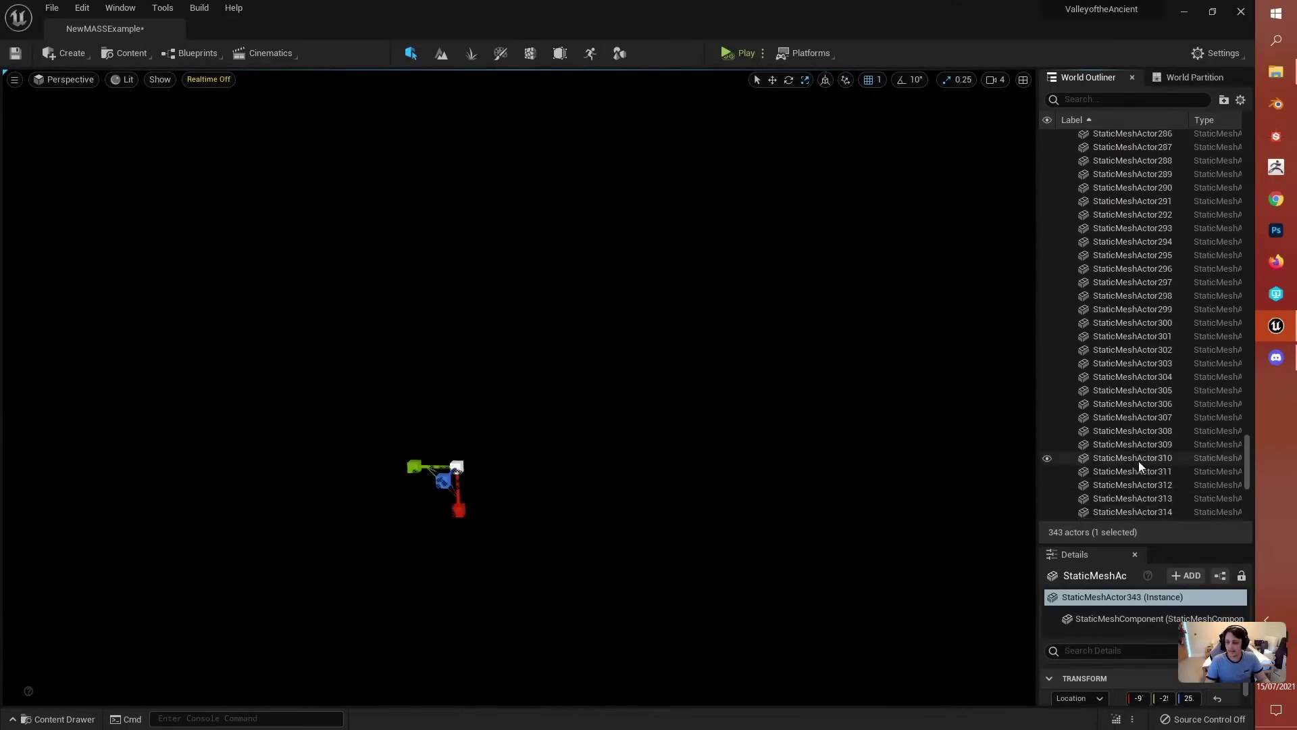
scroll(1139, 460, "up", 20)
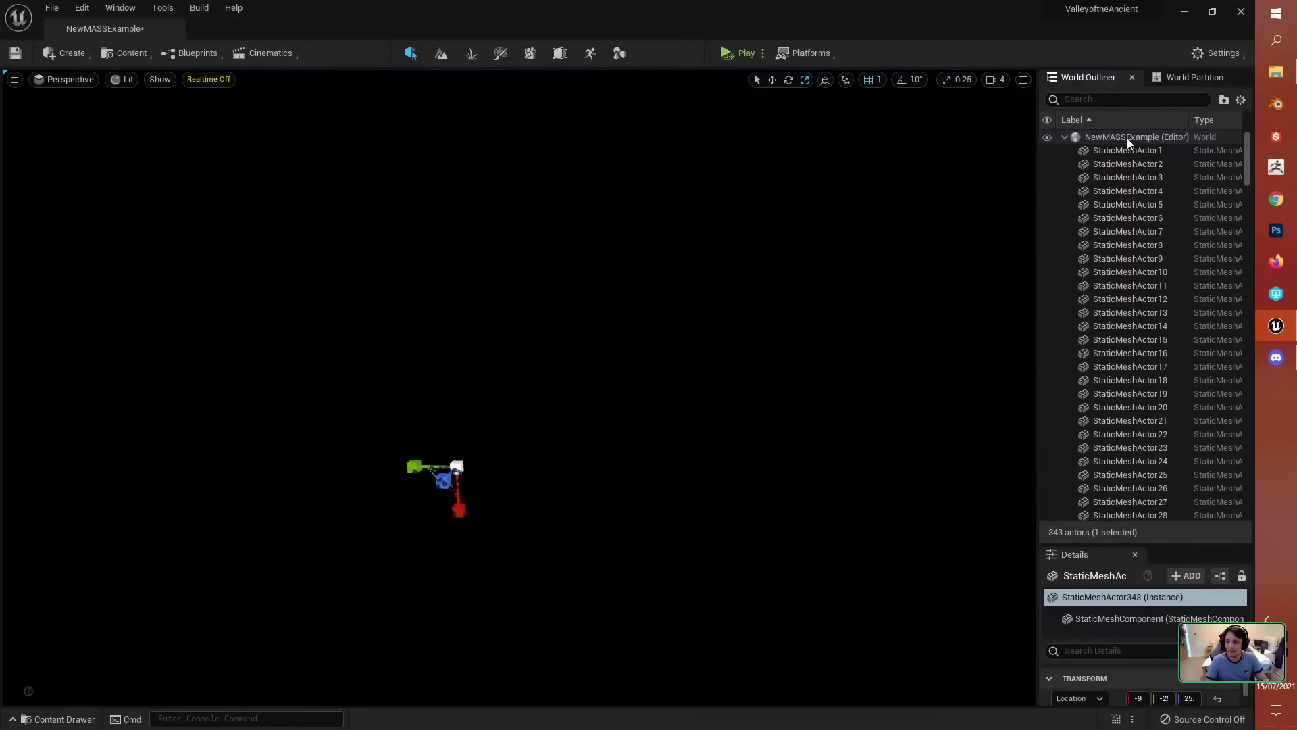
left_click(1125, 150, "shift")
Step: Examine the spread of the selected rock meshes in the level from several viewpoints
right_click_drag(889, 349, 889, 378)
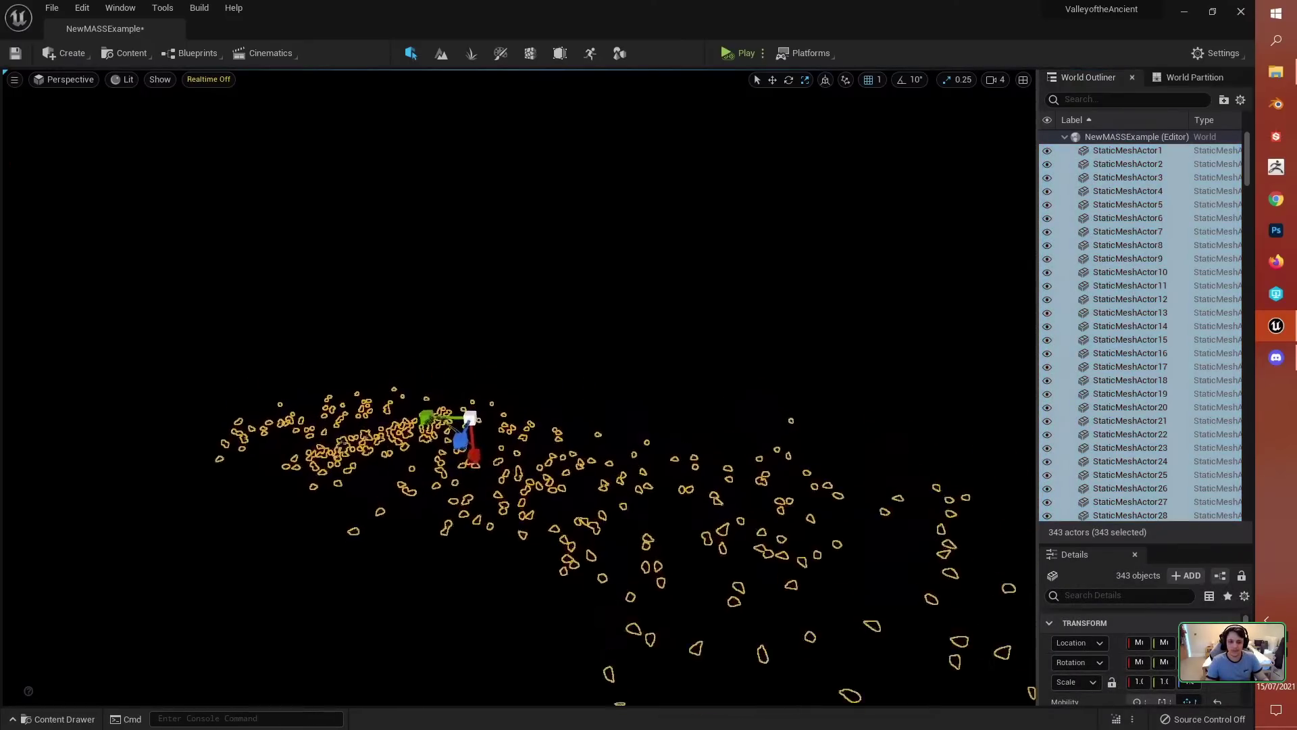
right_click_drag(593, 415, 593, 415)
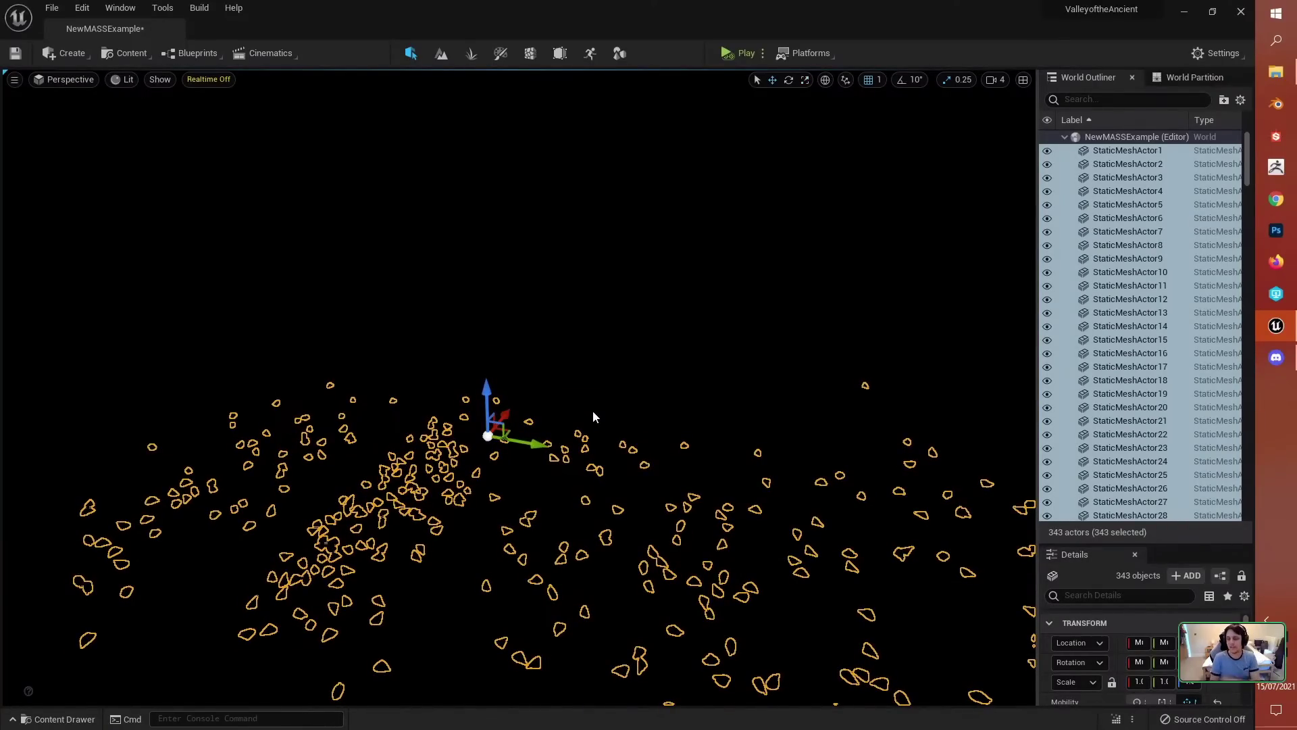
right_click_drag(634, 404, 612, 441)
right_click_drag(741, 364, 584, 329)
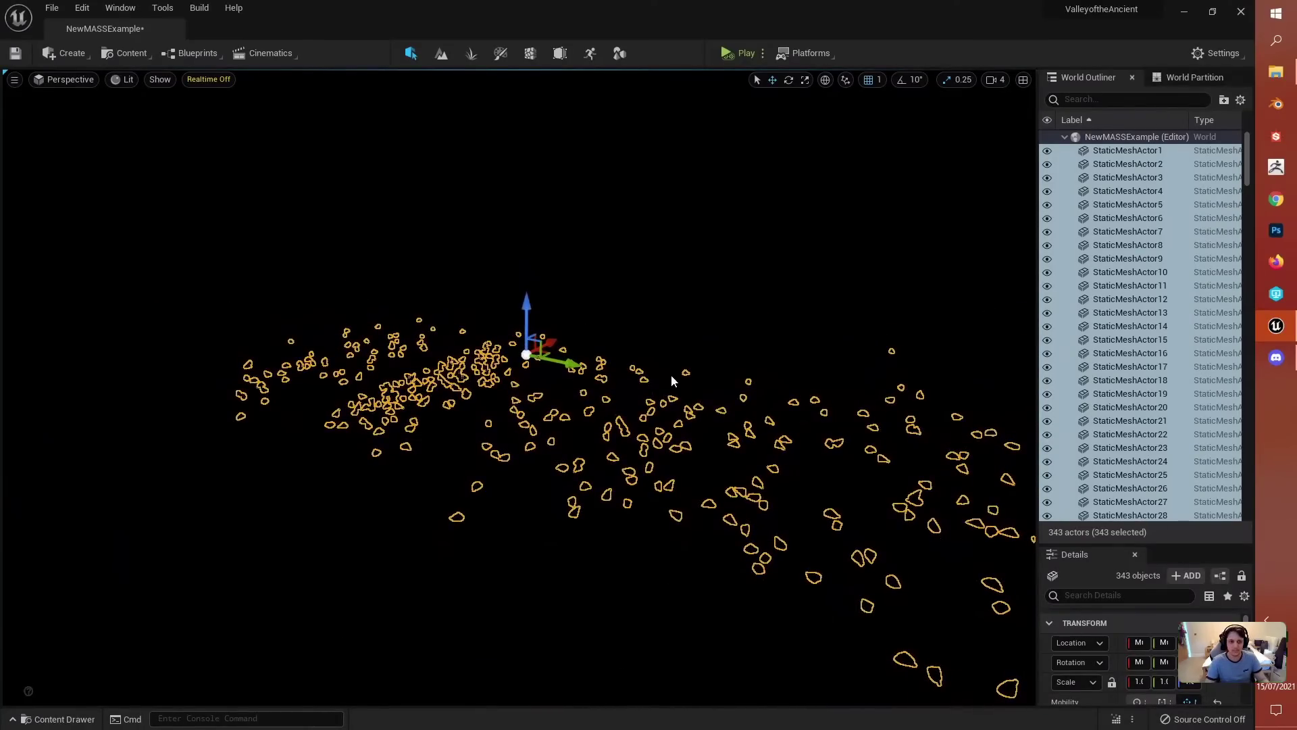
right_click_drag(668, 379, 664, 383)
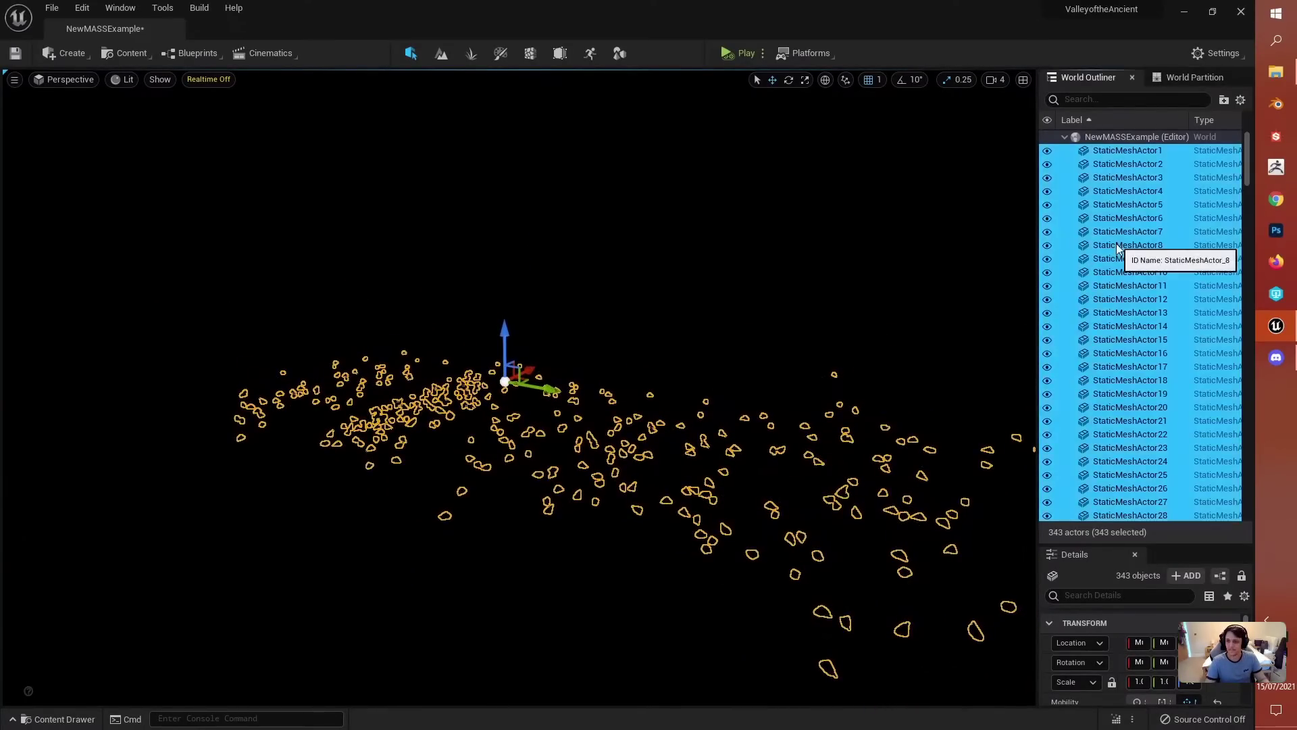
right_click(1116, 249)
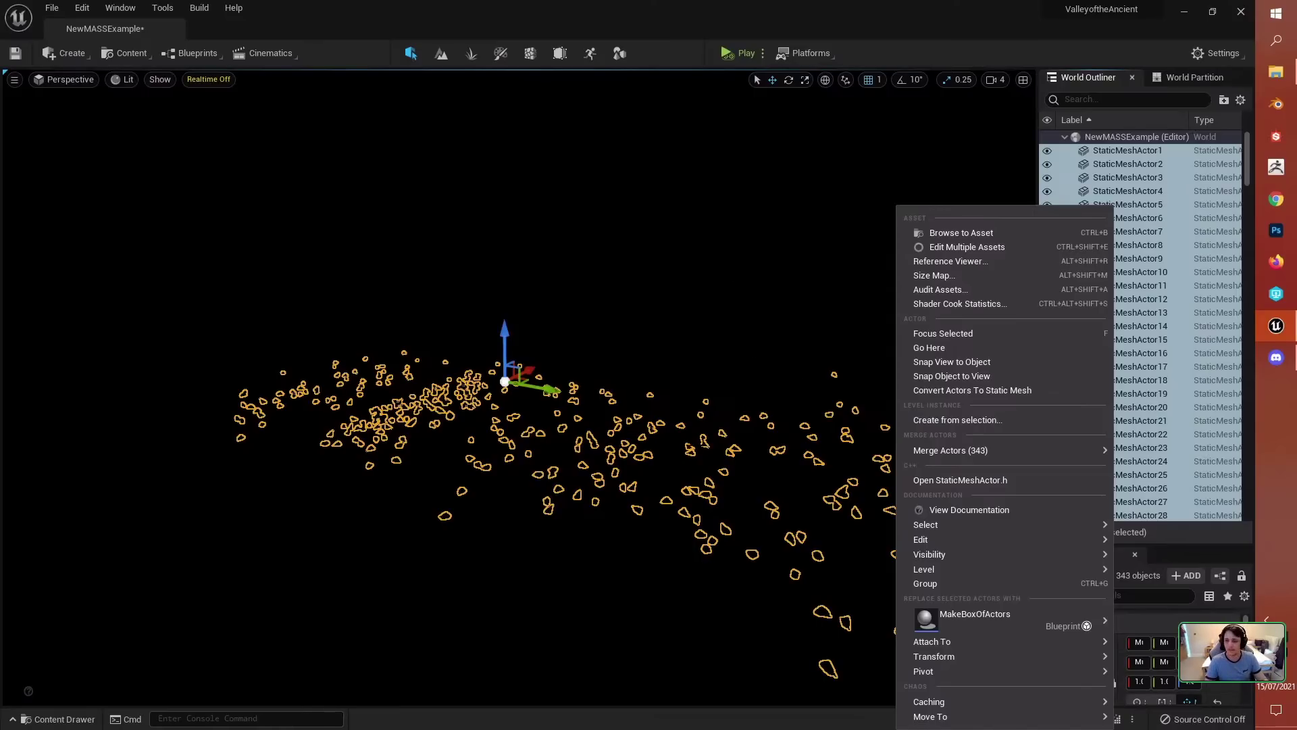
mouse_move(677, 295)
right_mouse_down()
mouse_move(635, 306)
mouse_move(669, 317)
mouse_move(677, 295)
right_mouse_up()
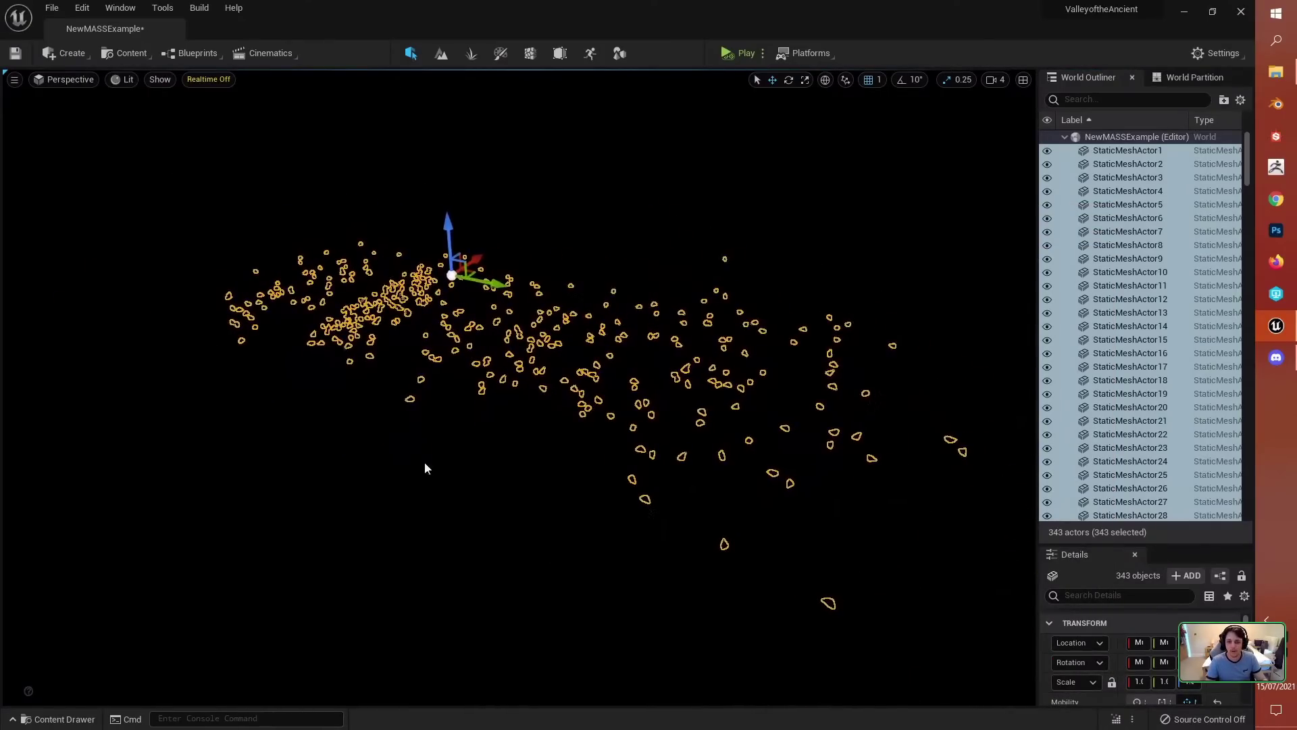
mouse_move(425, 464)
right_mouse_down()
mouse_move(426, 433)
mouse_move(426, 445)
right_mouse_up()
Step: Start a new level instance from the selected rock meshes and set its type to Packed Level Instance Blueprint
right_click(1124, 227)
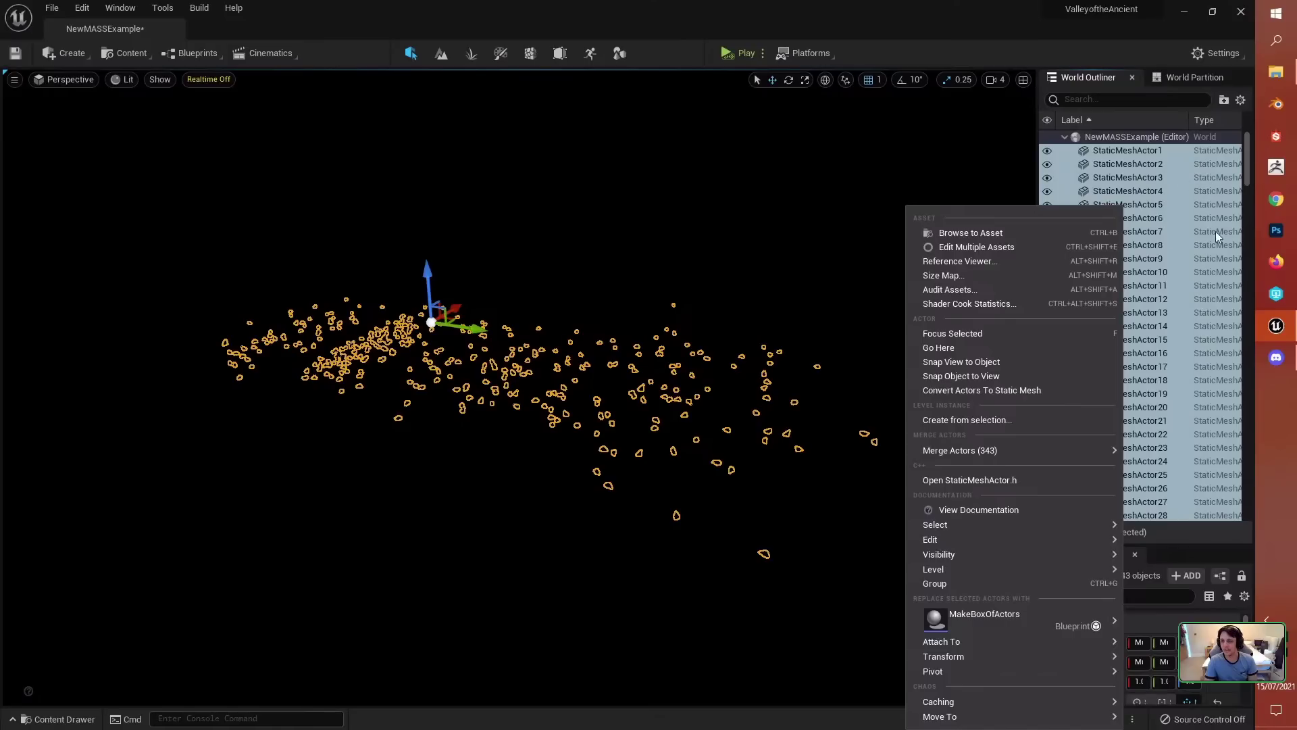
mouse_move(973, 449)
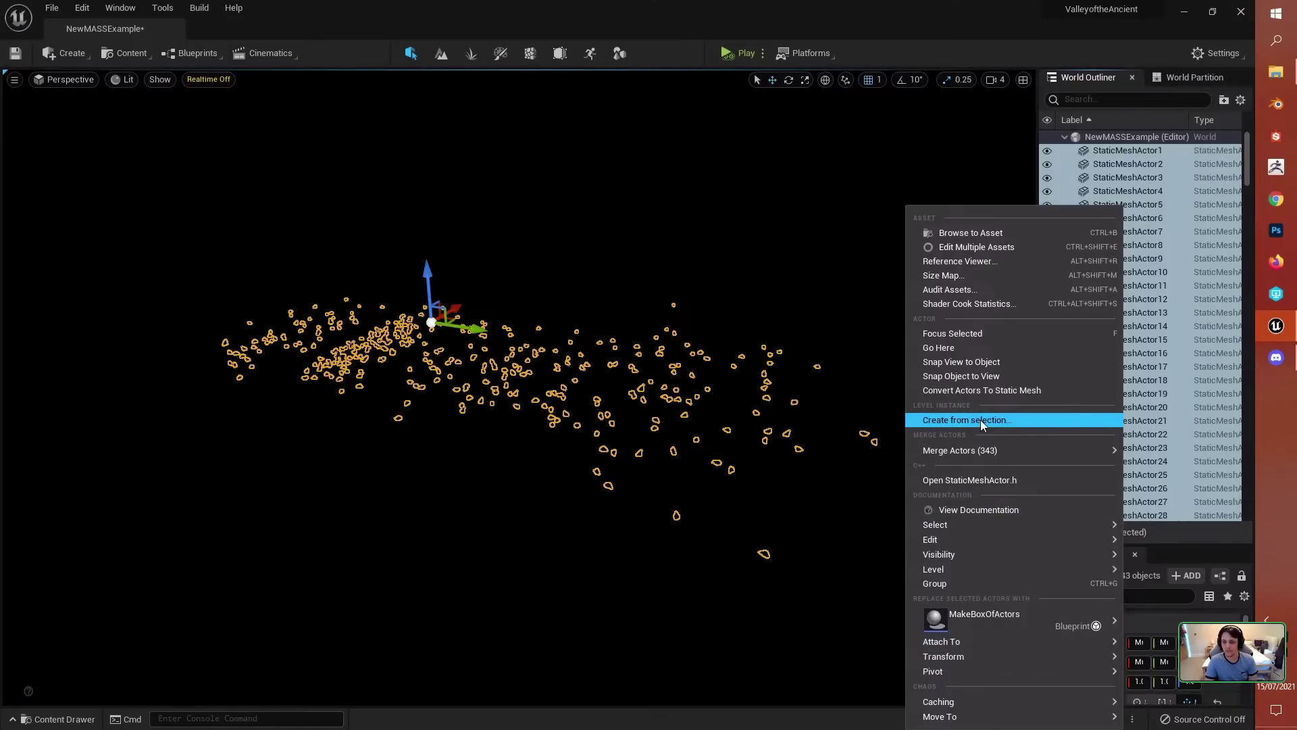
left_click(979, 419)
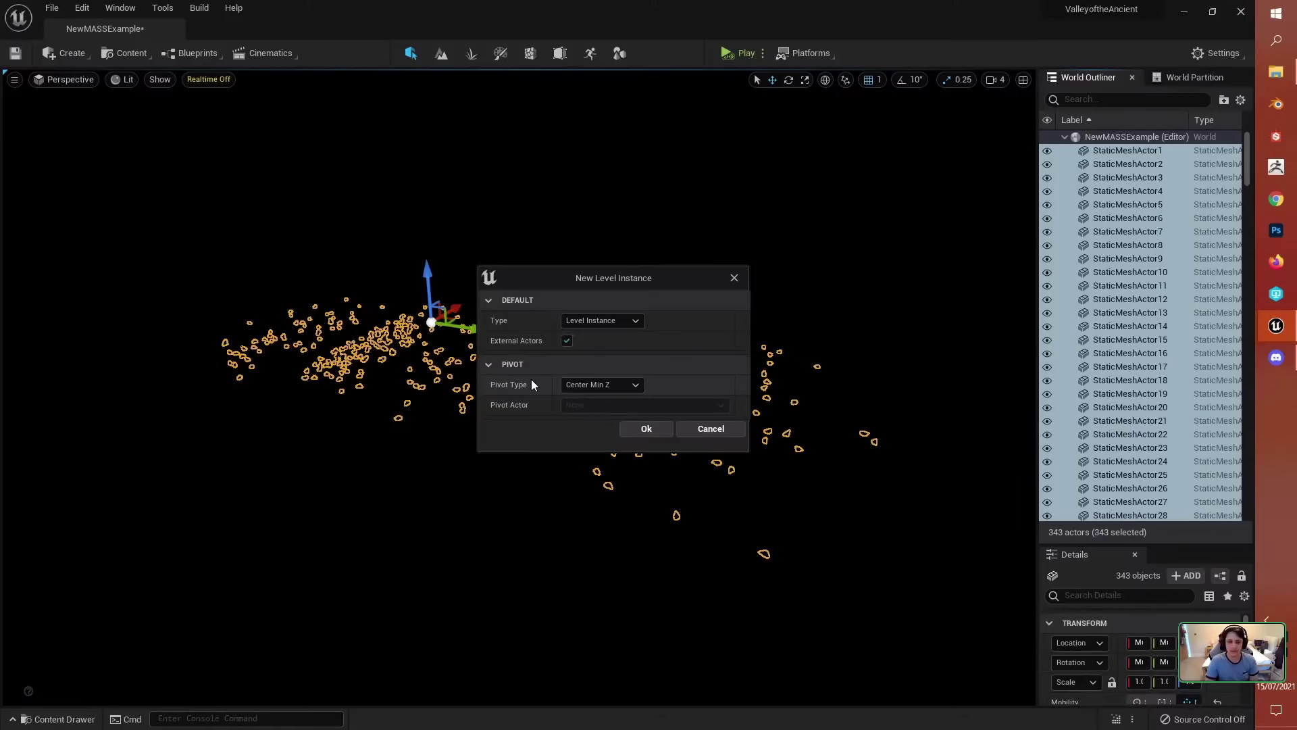
left_click(599, 320)
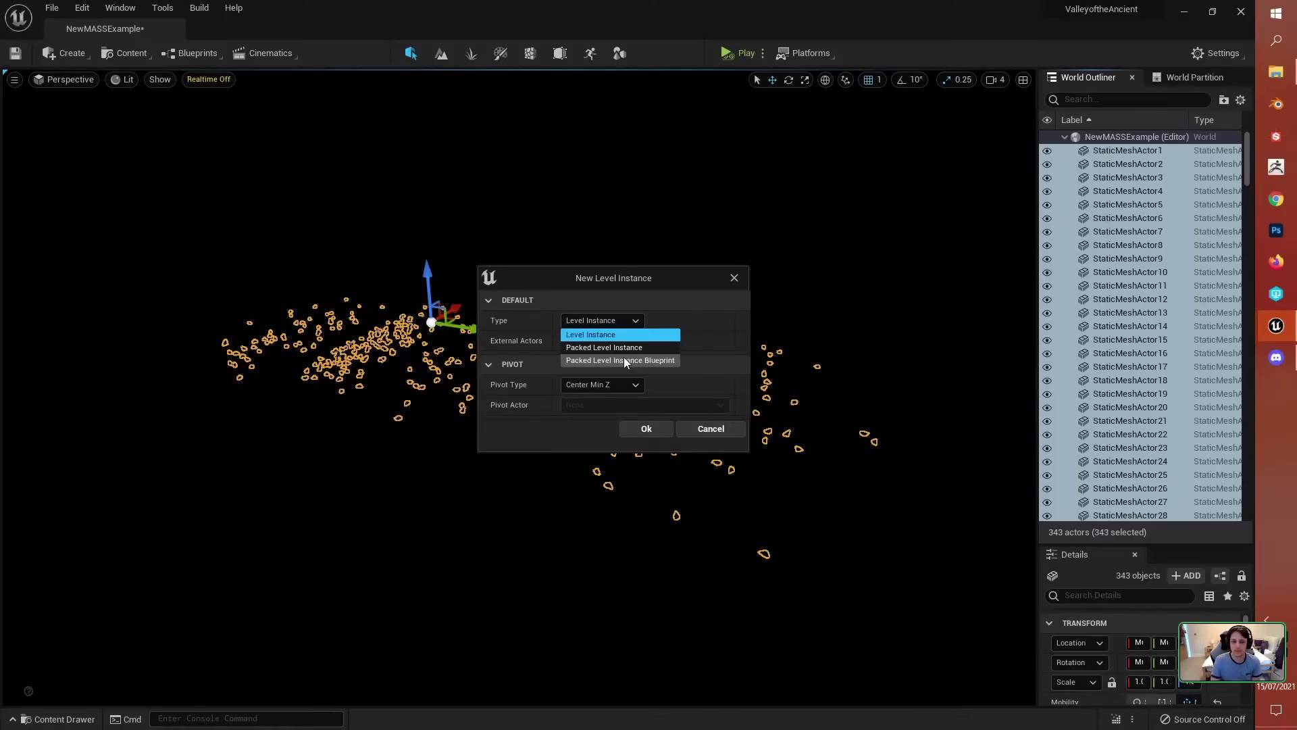
left_click(610, 360)
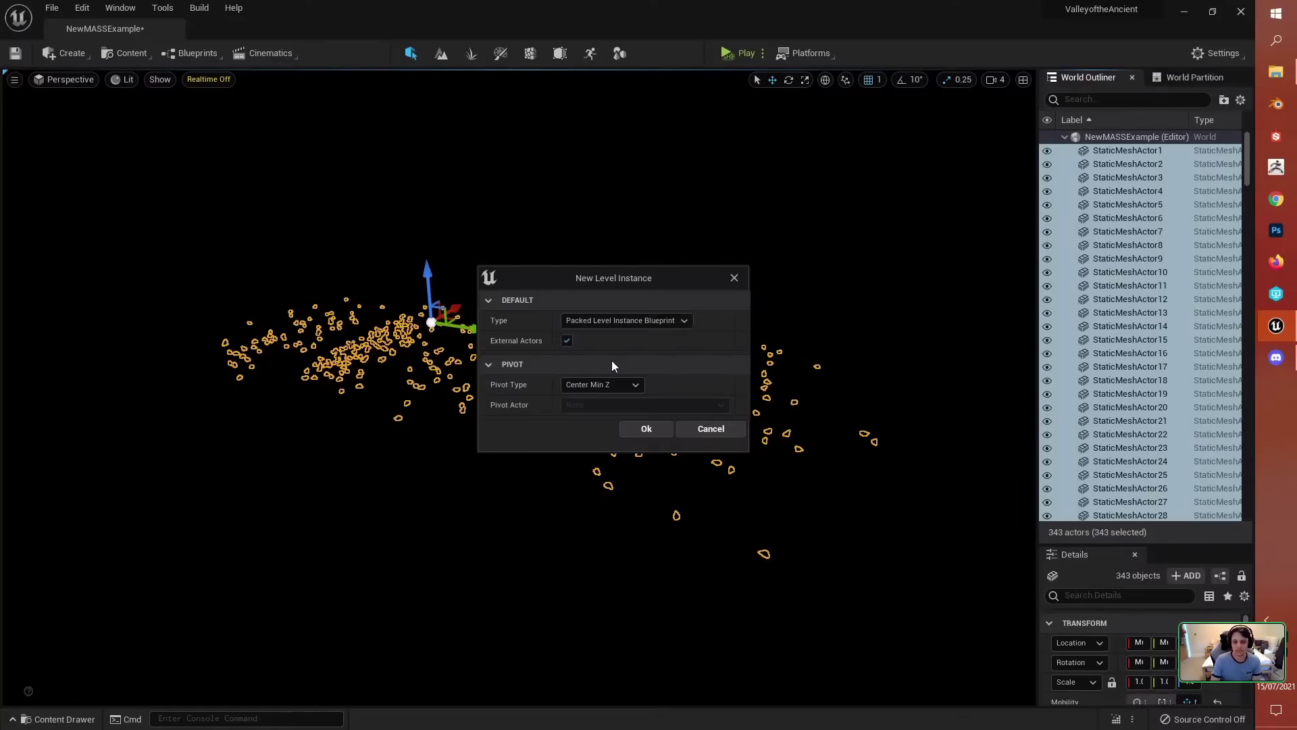
left_click_drag(603, 282, 574, 294)
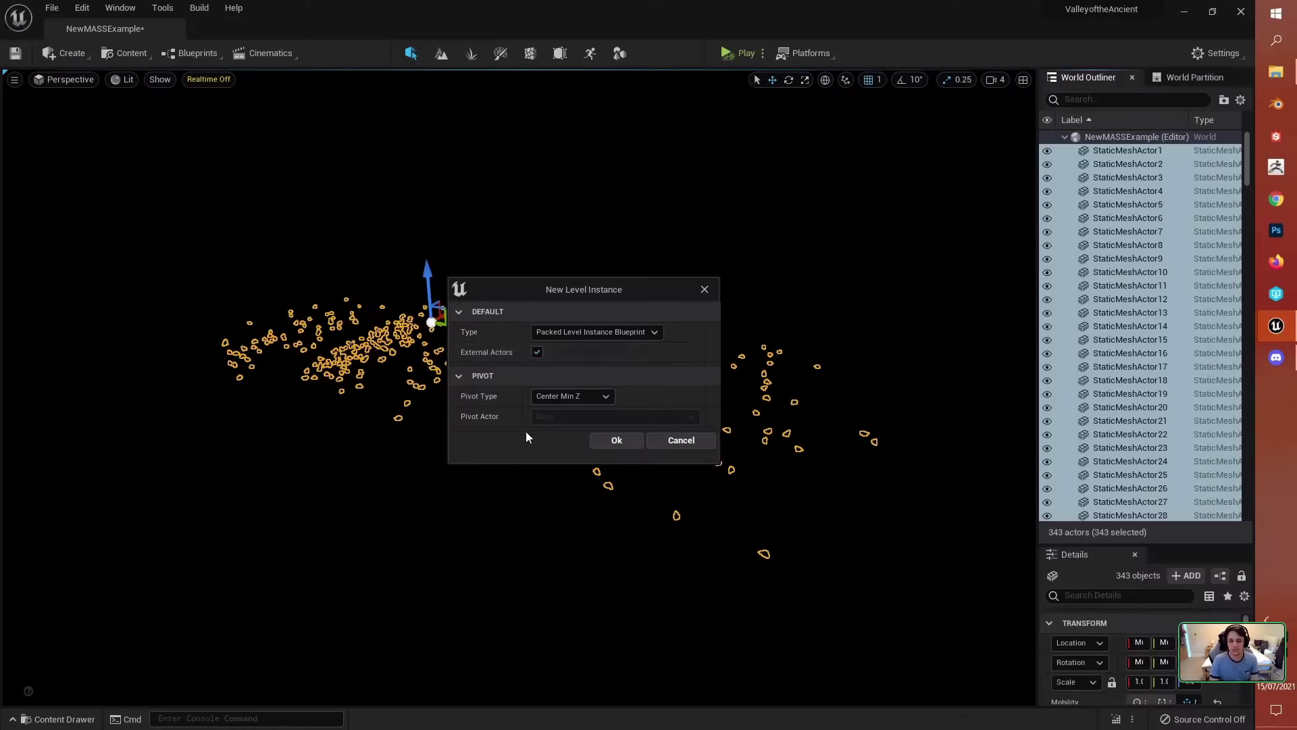
Step: Try the Actor pivot type with its list of pivot actors, and restore the pivot type to Center Min Z
left_click(566, 396)
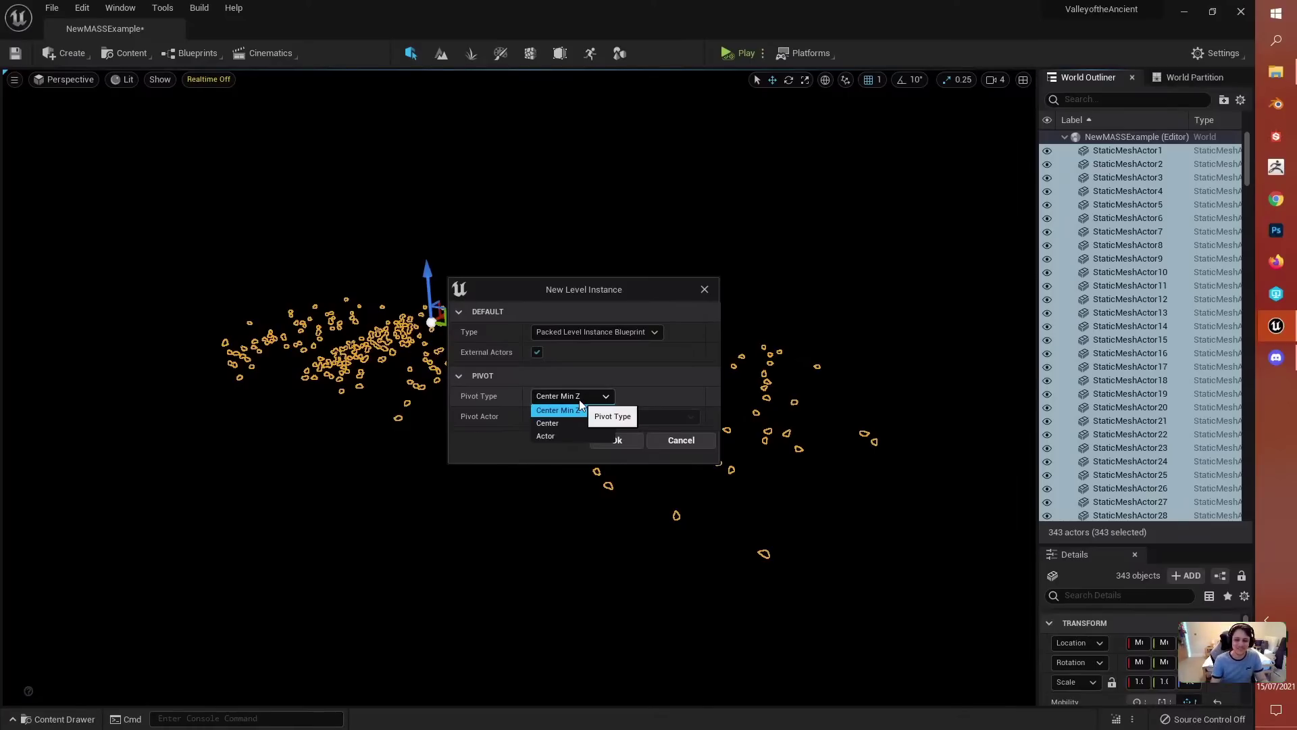
left_click(581, 398)
left_click(581, 399)
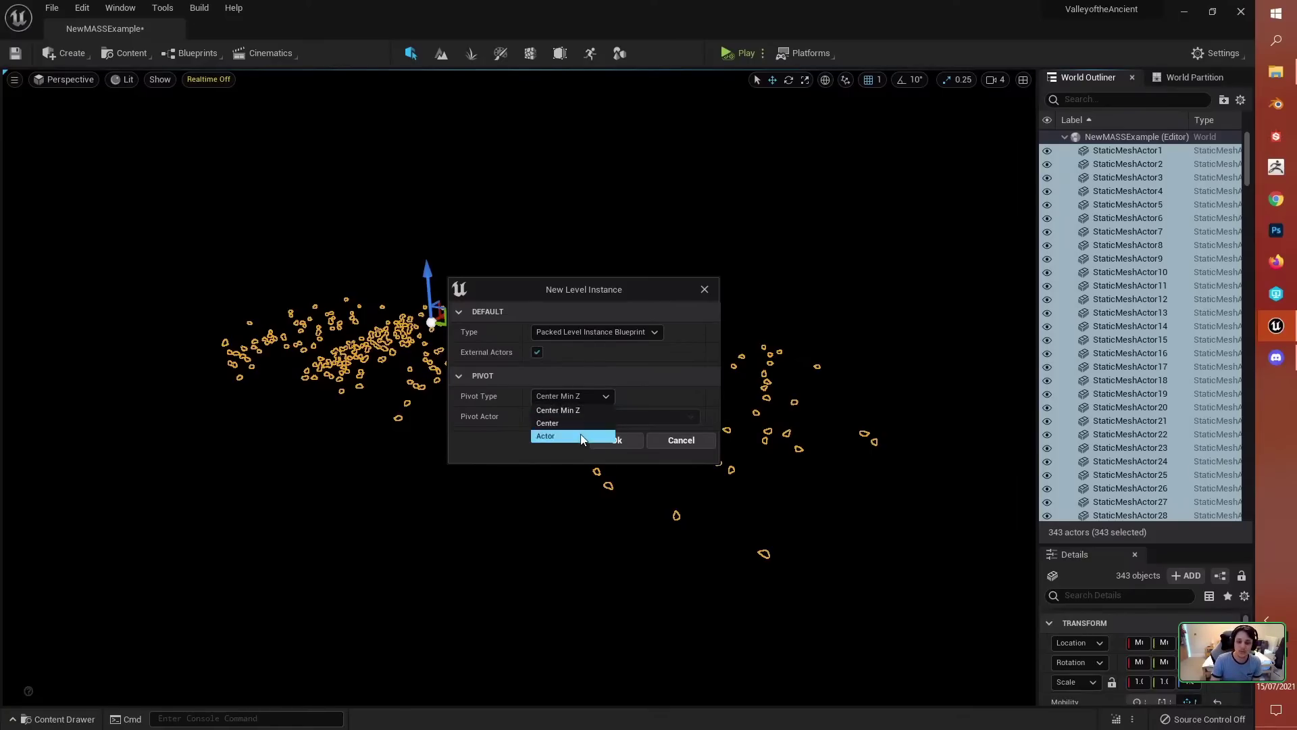
left_click(546, 436)
left_click(590, 415)
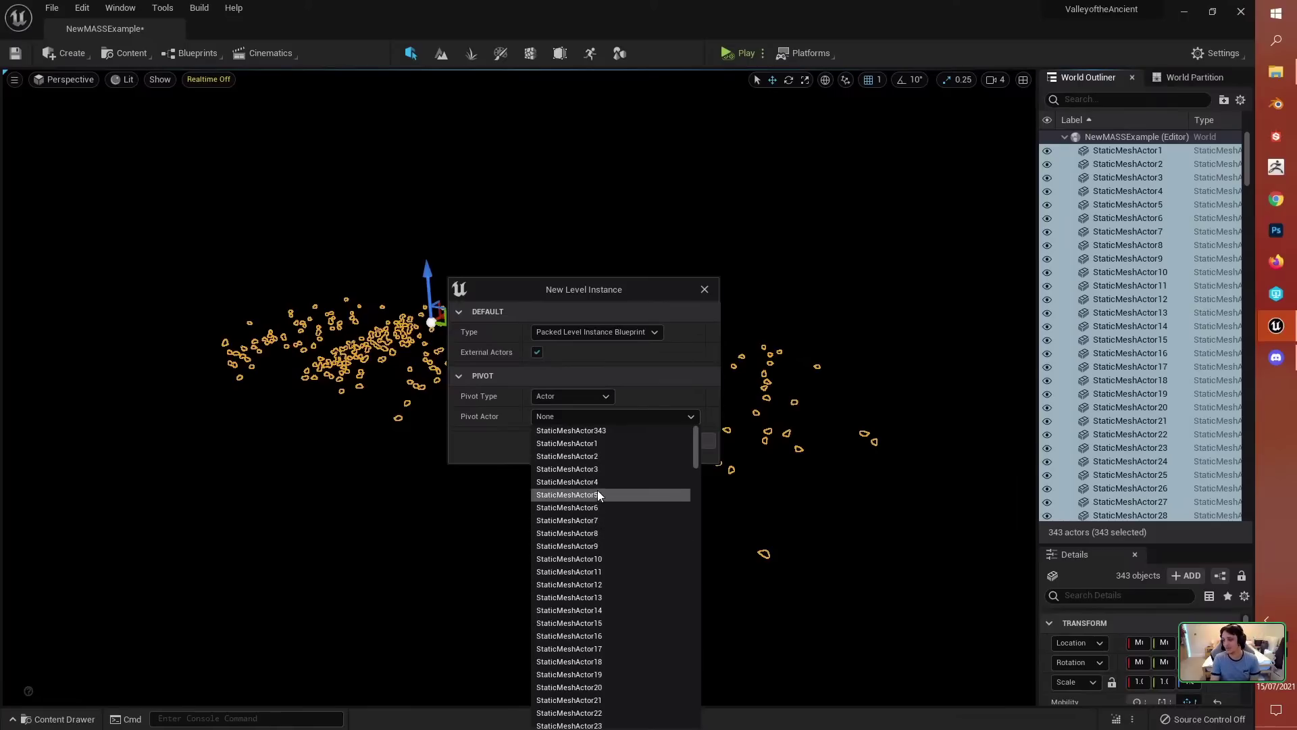
left_click(578, 410)
left_click(581, 395)
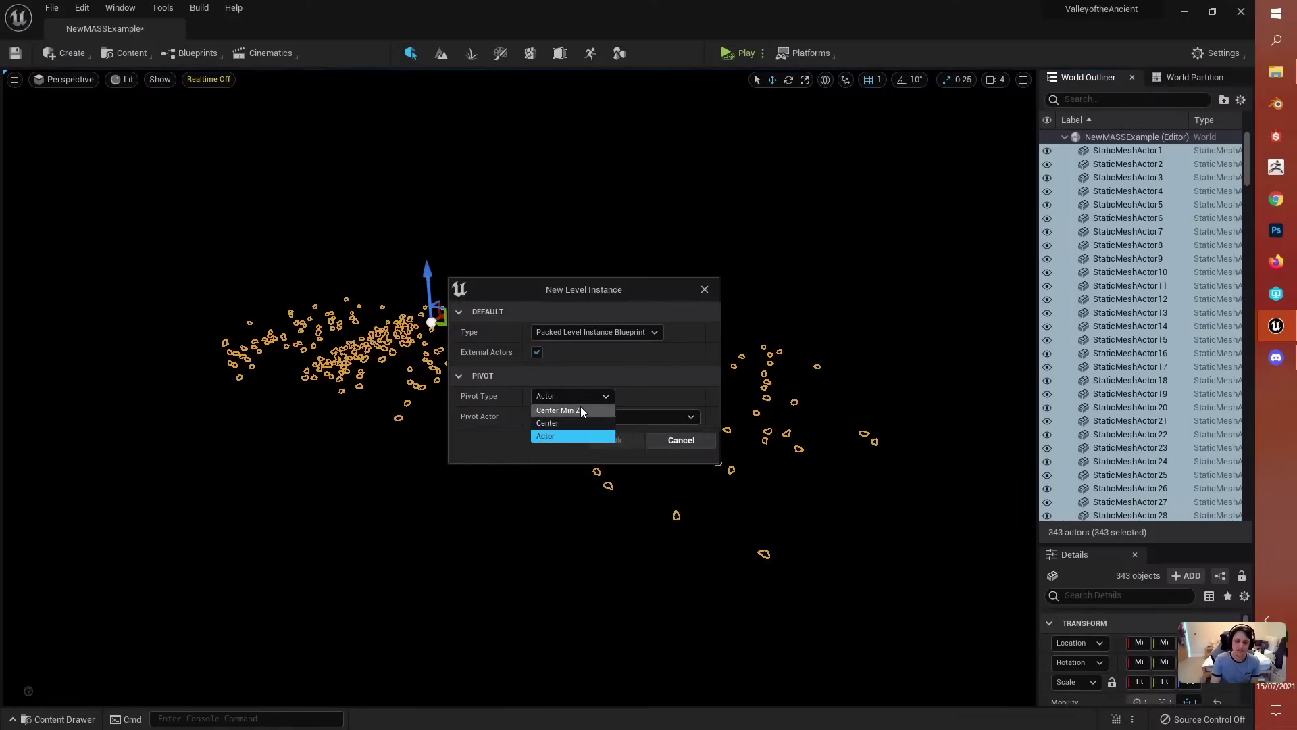
left_click(590, 410)
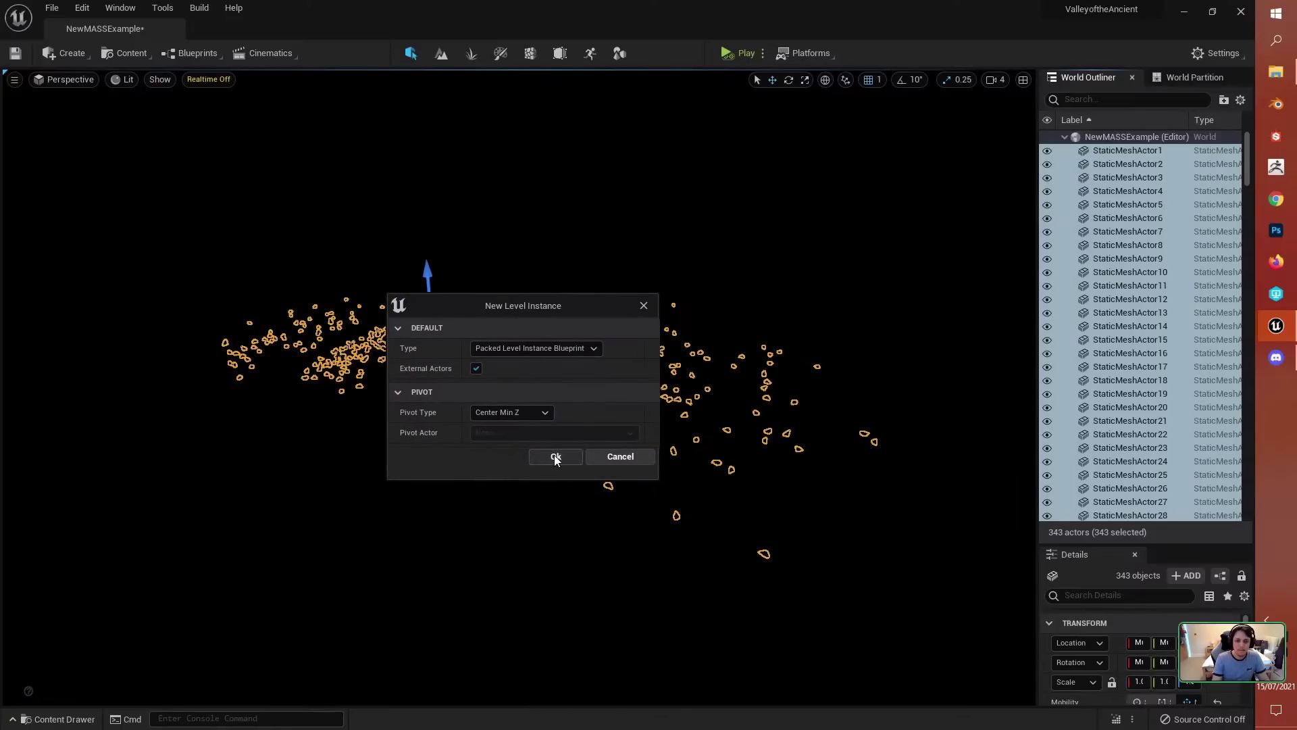
Step: Confirm the level instance settings and save its level as MASS_RockDebrisExample in the FarmAnimals folder
left_click(555, 456)
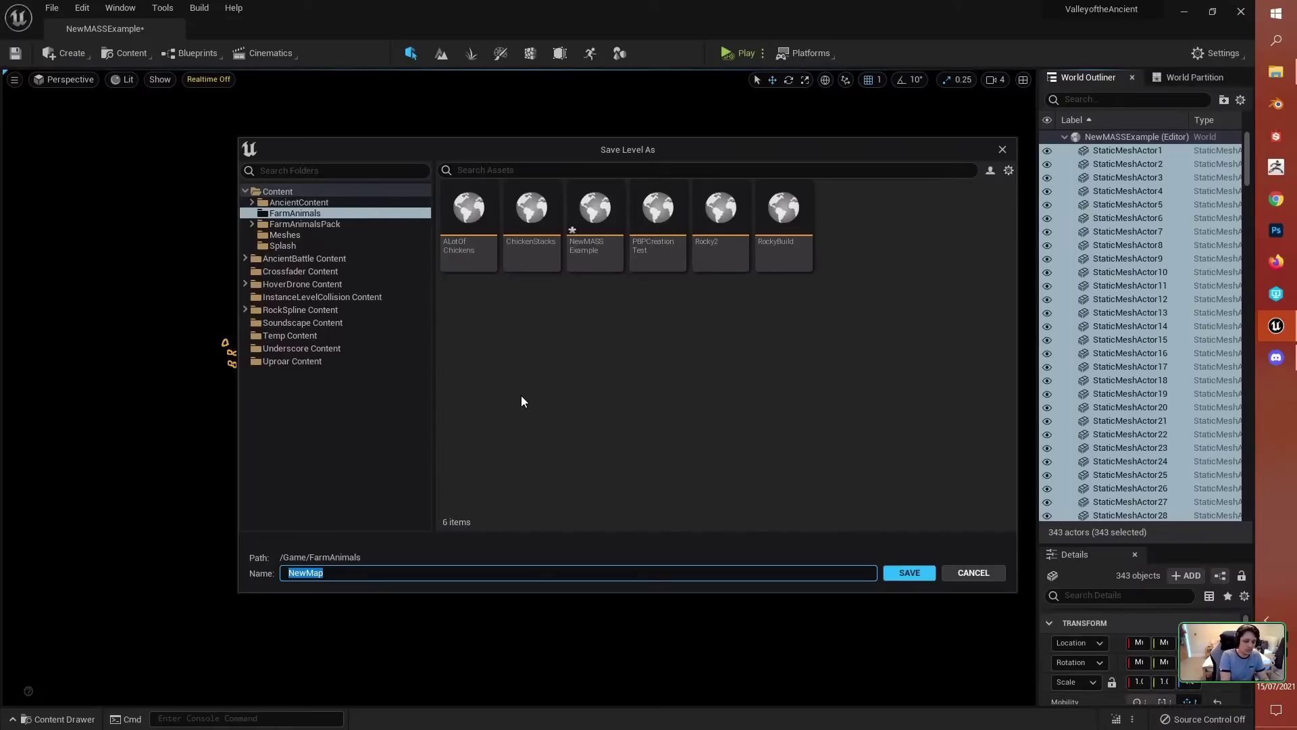
type("MASS_")
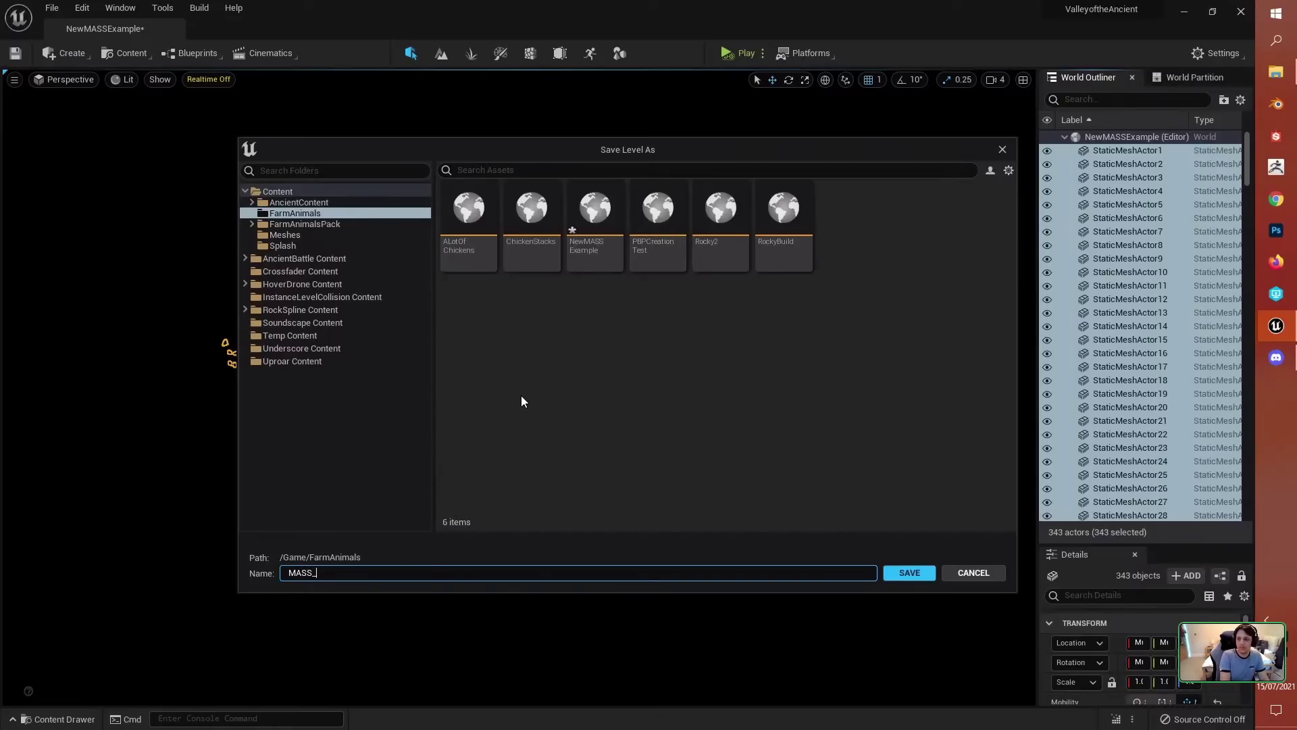
type("RockDebre")
type("tExample")
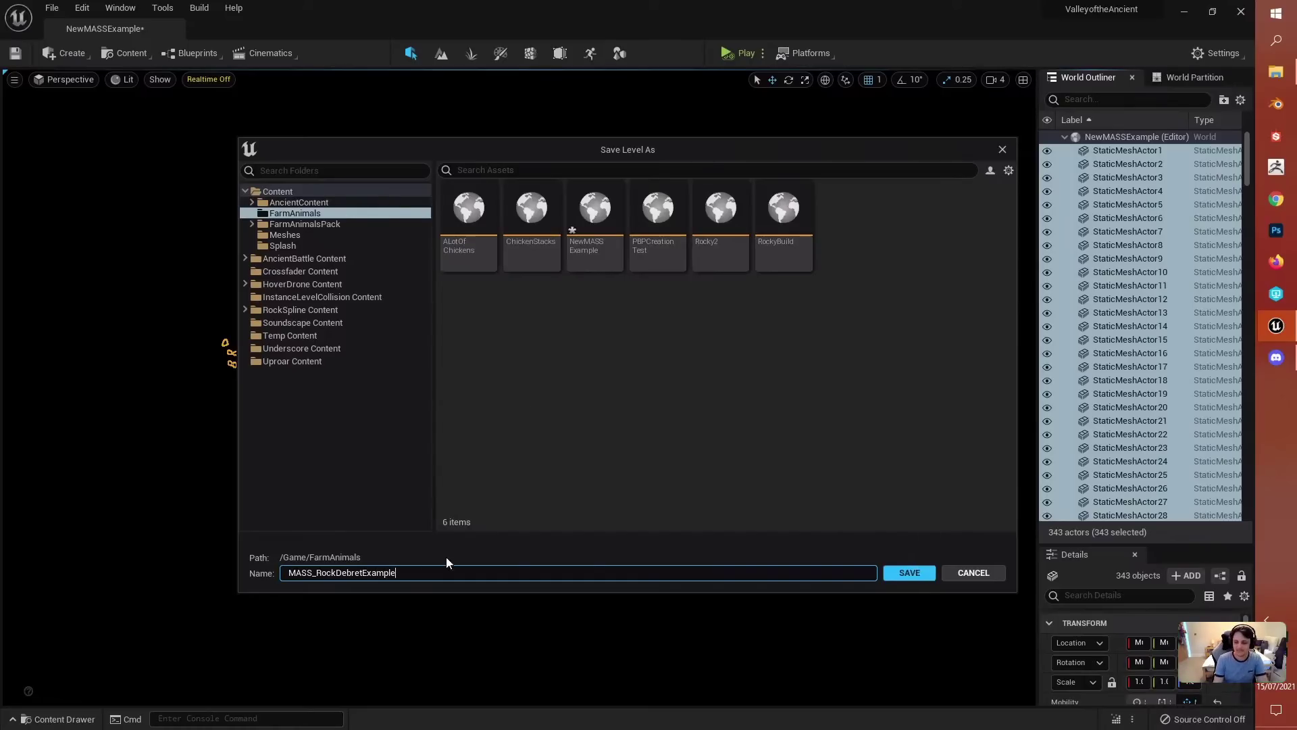
left_click(361, 573)
key("BackSpace")
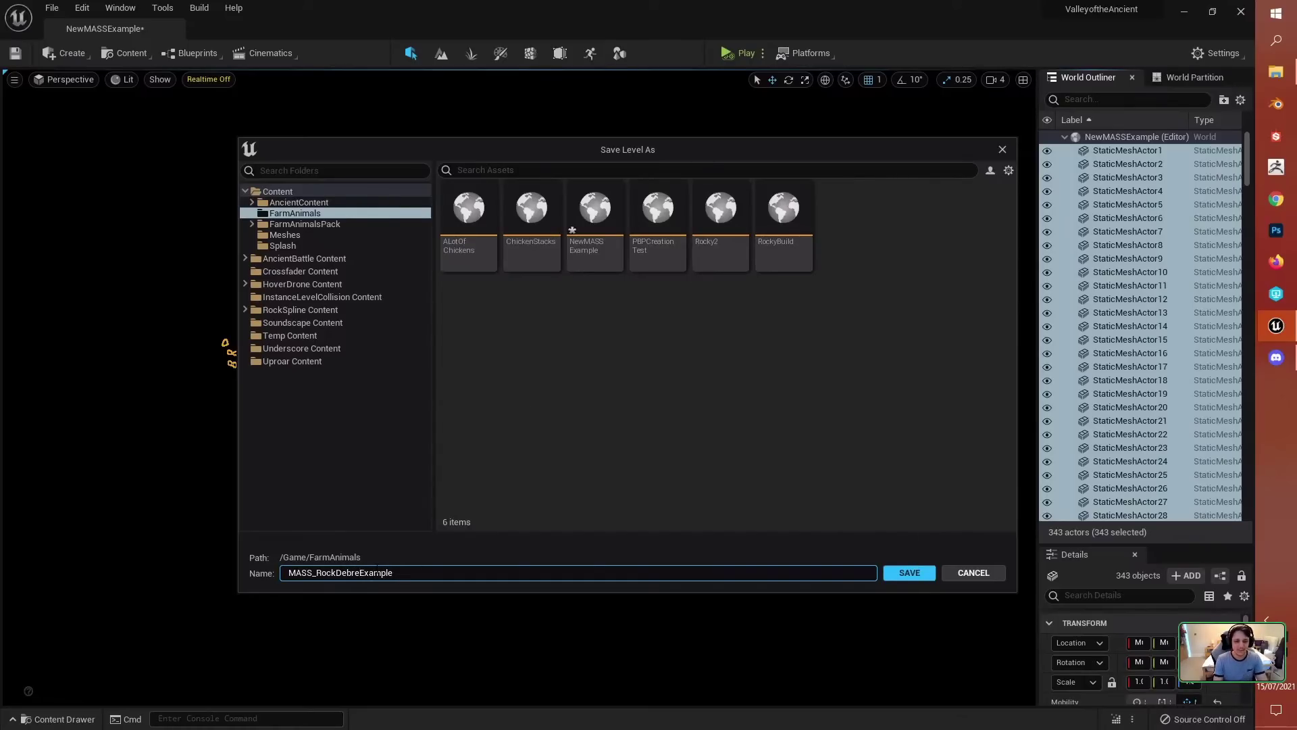
type("is")
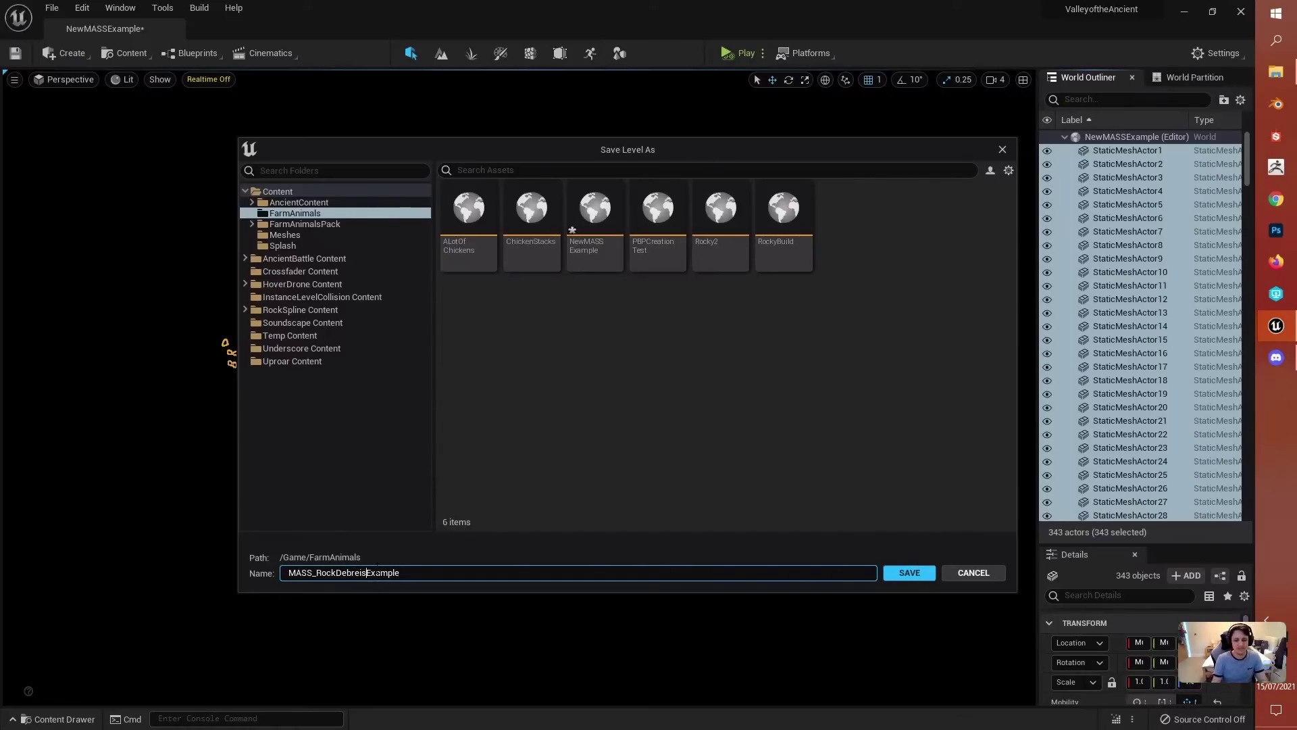
key("BackSpace")
key("BackSpace")
type("iu")
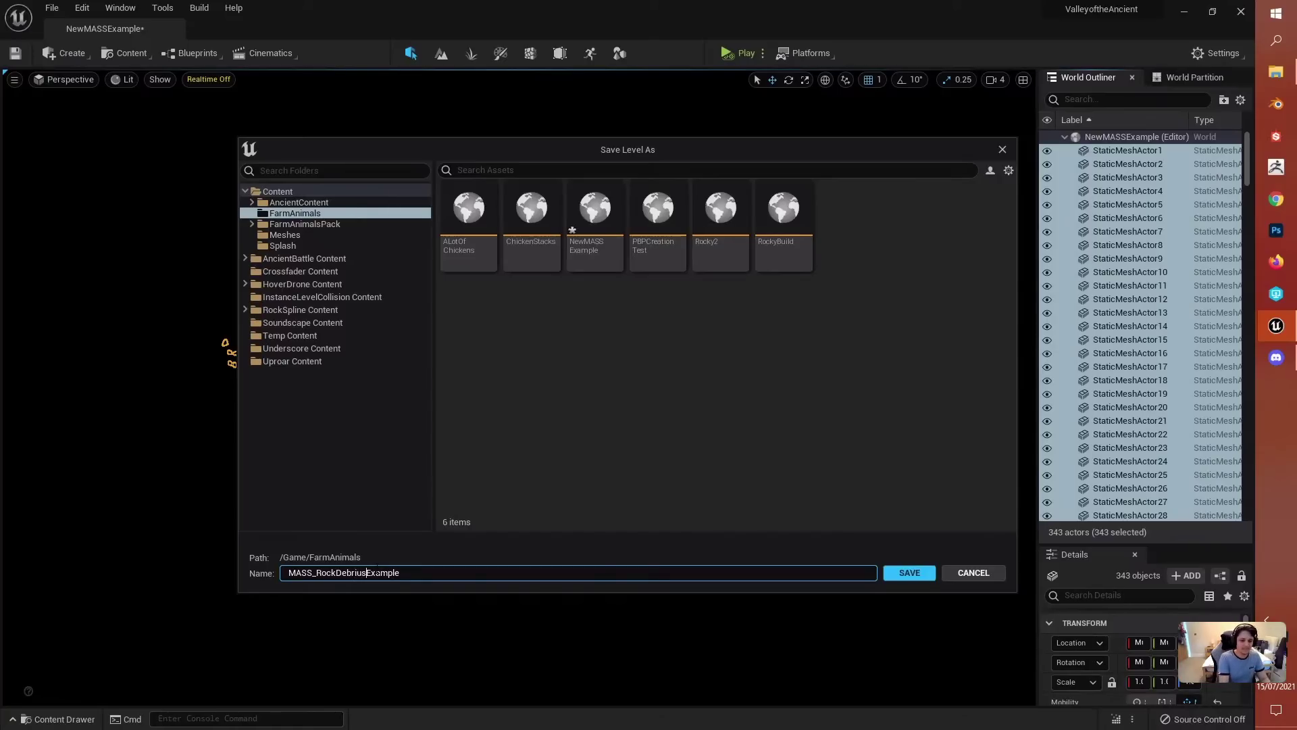
key("BackSpace")
type("s")
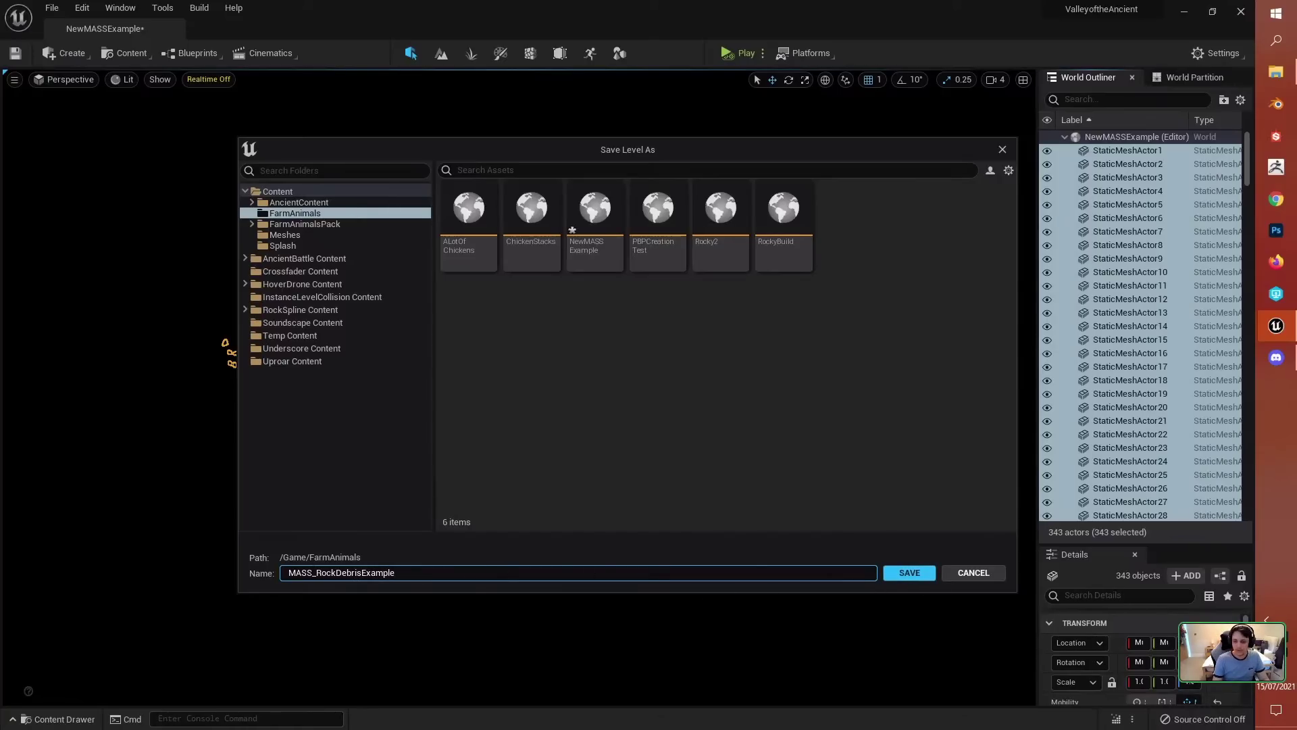
left_click(912, 576)
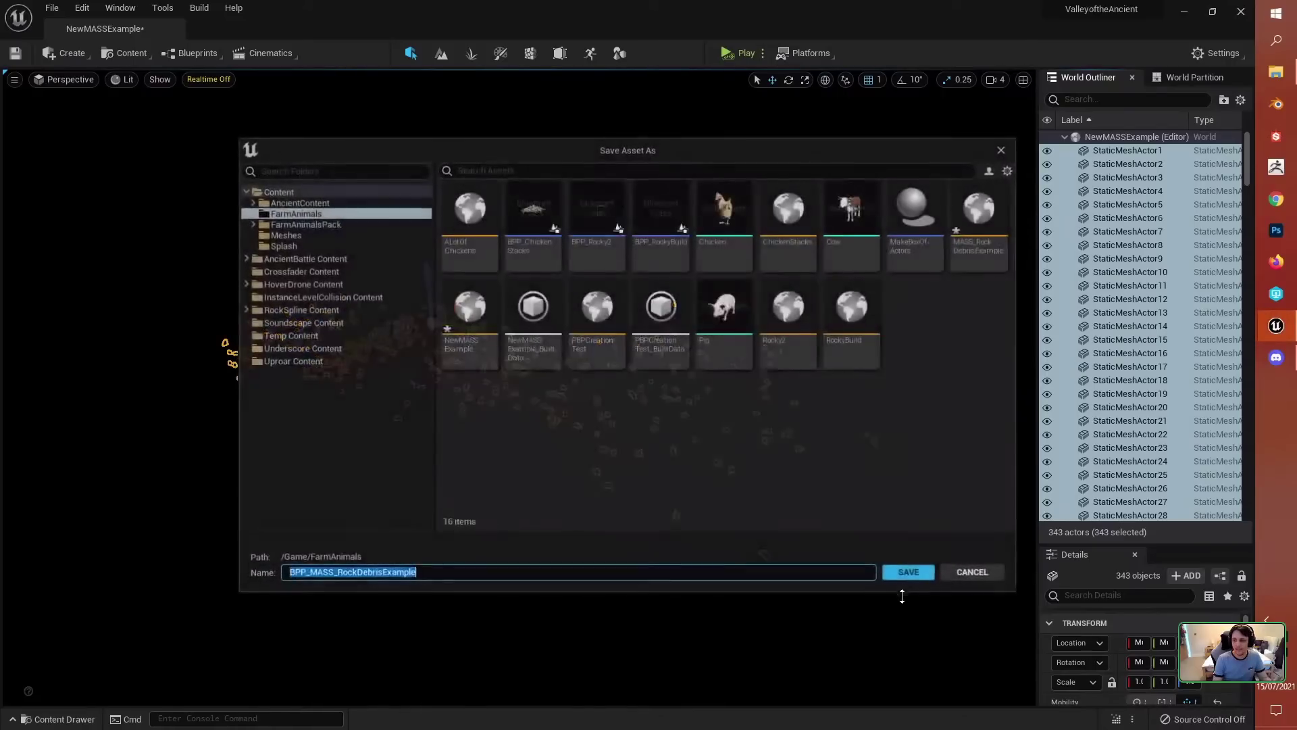
Step: Save the packed blueprint as BPP_MASS_RockDebrisExample in the FarmAnimals folder
left_click_drag(550, 152, 532, 157)
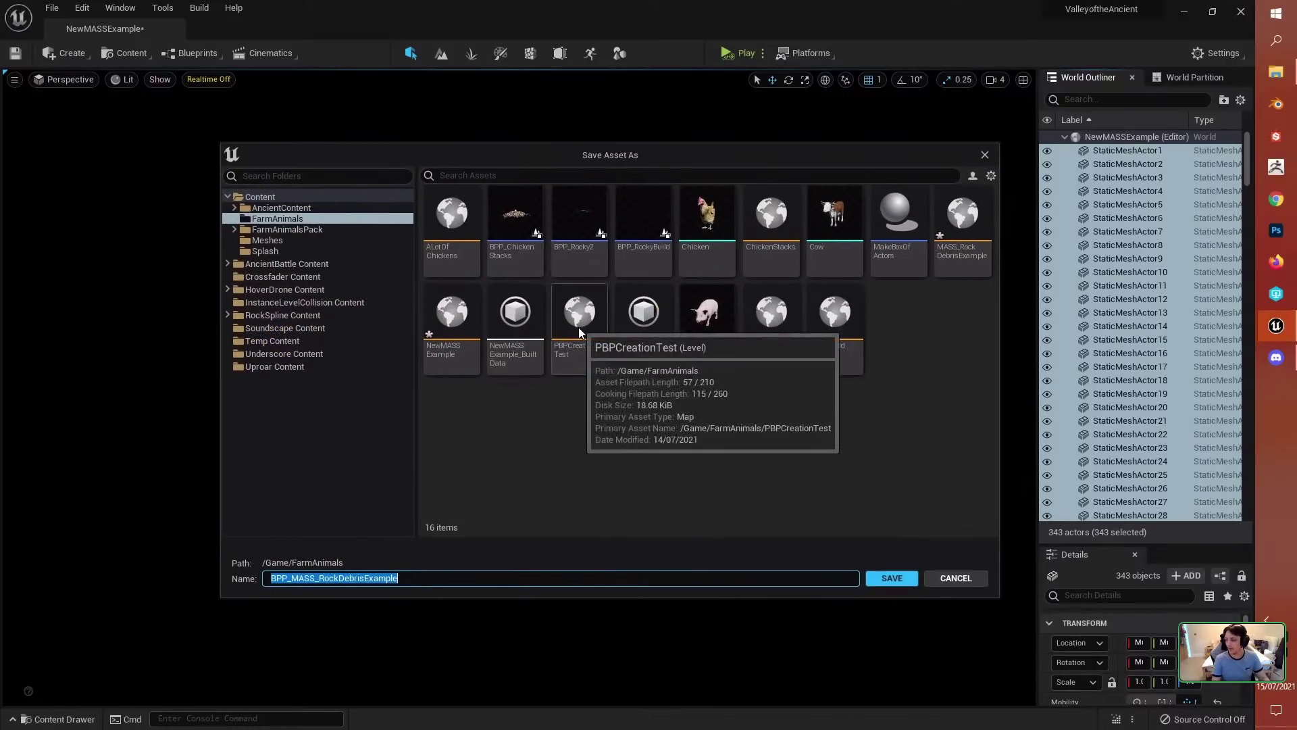
left_click(307, 583)
left_click_drag(292, 578, 243, 579)
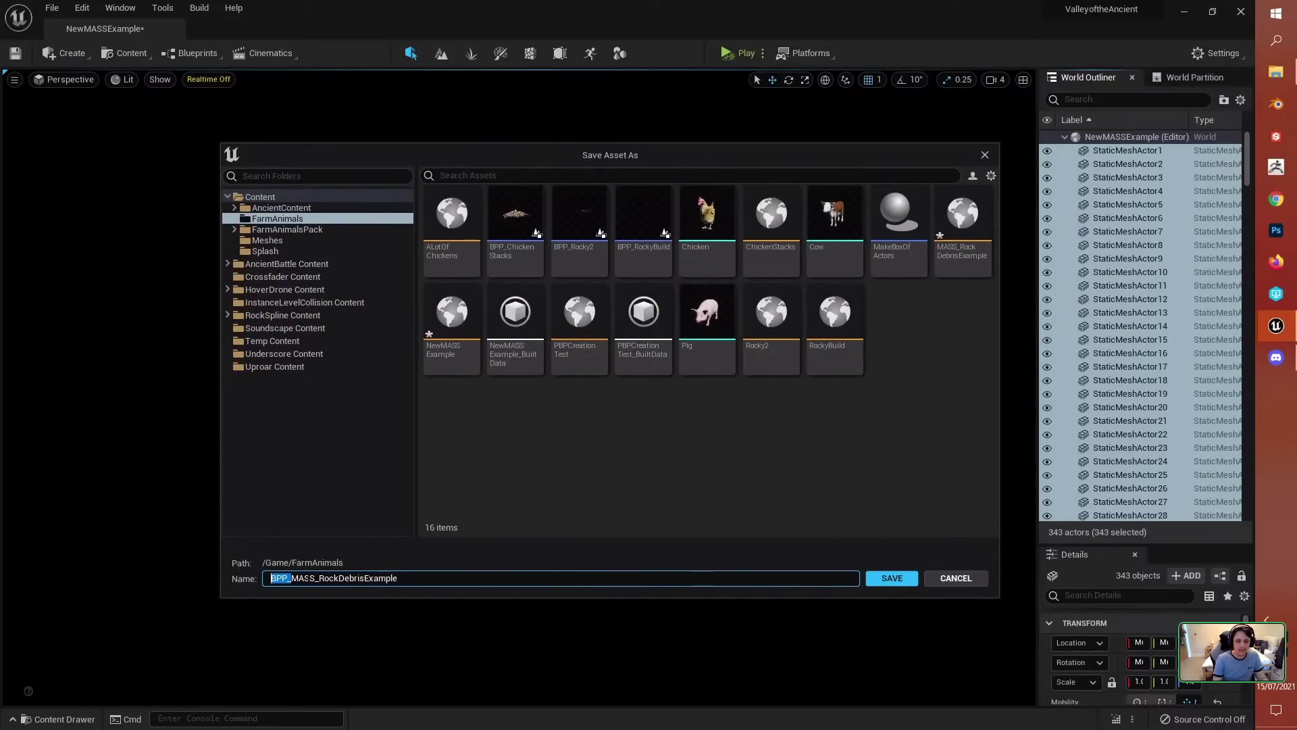
left_click(293, 578)
left_click_drag(291, 579, 256, 581)
left_click(340, 578)
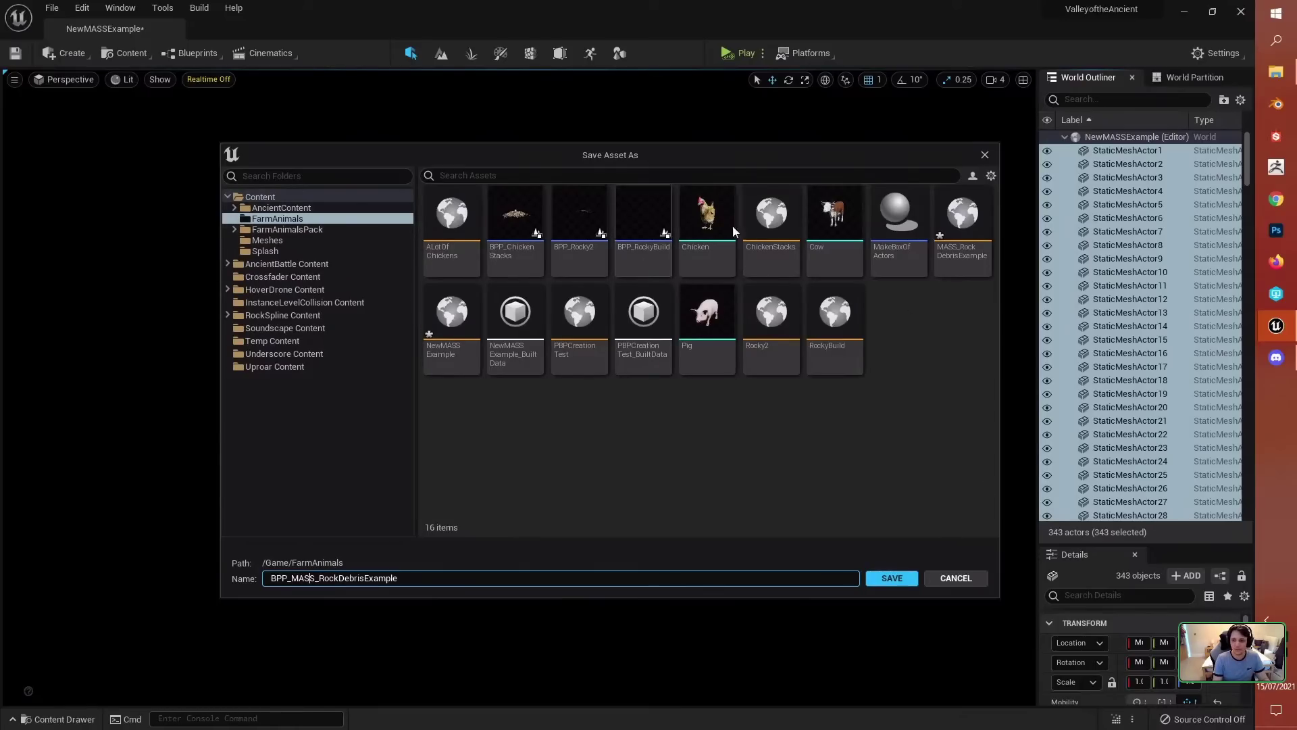
left_click(891, 578)
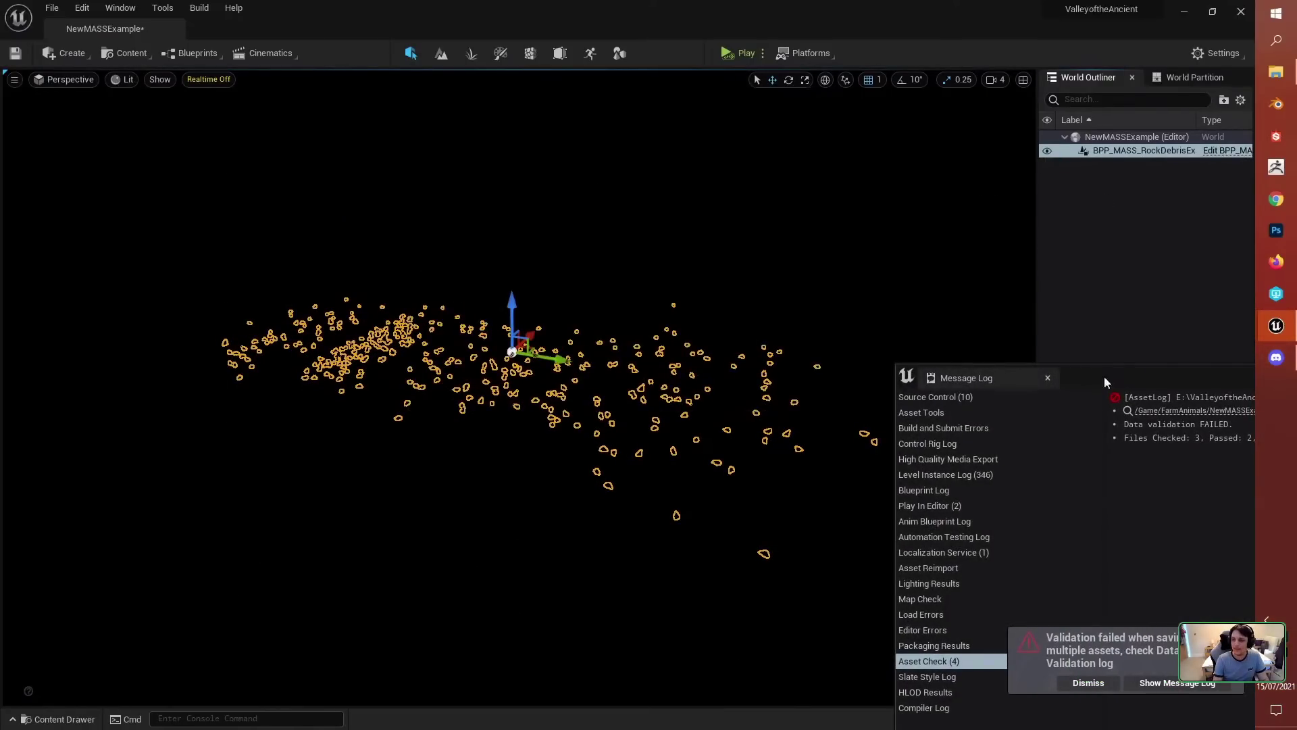
Step: Close the message log and select the new BPP_MASS_RockDebrisExample actor in the level
left_click_drag(864, 336, 294, 323)
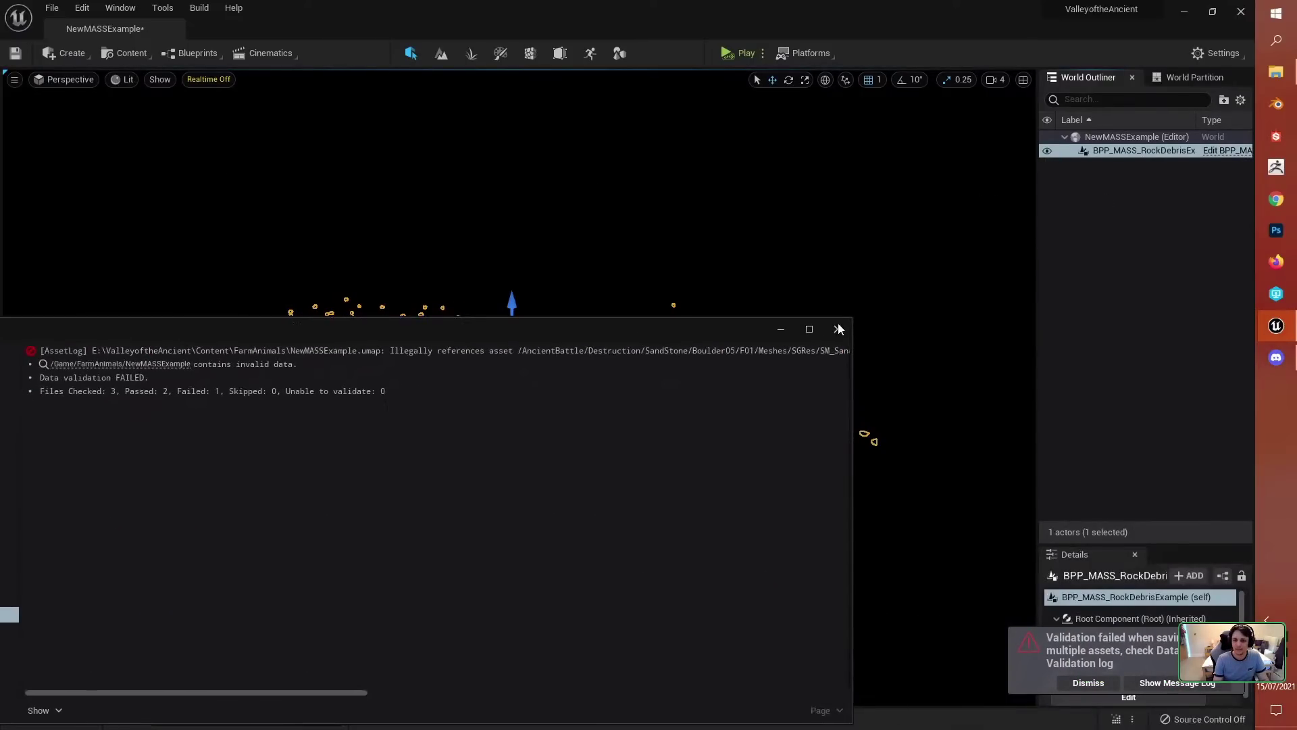
left_click(838, 329)
left_click(1081, 144, "ctrl")
left_click(1108, 154)
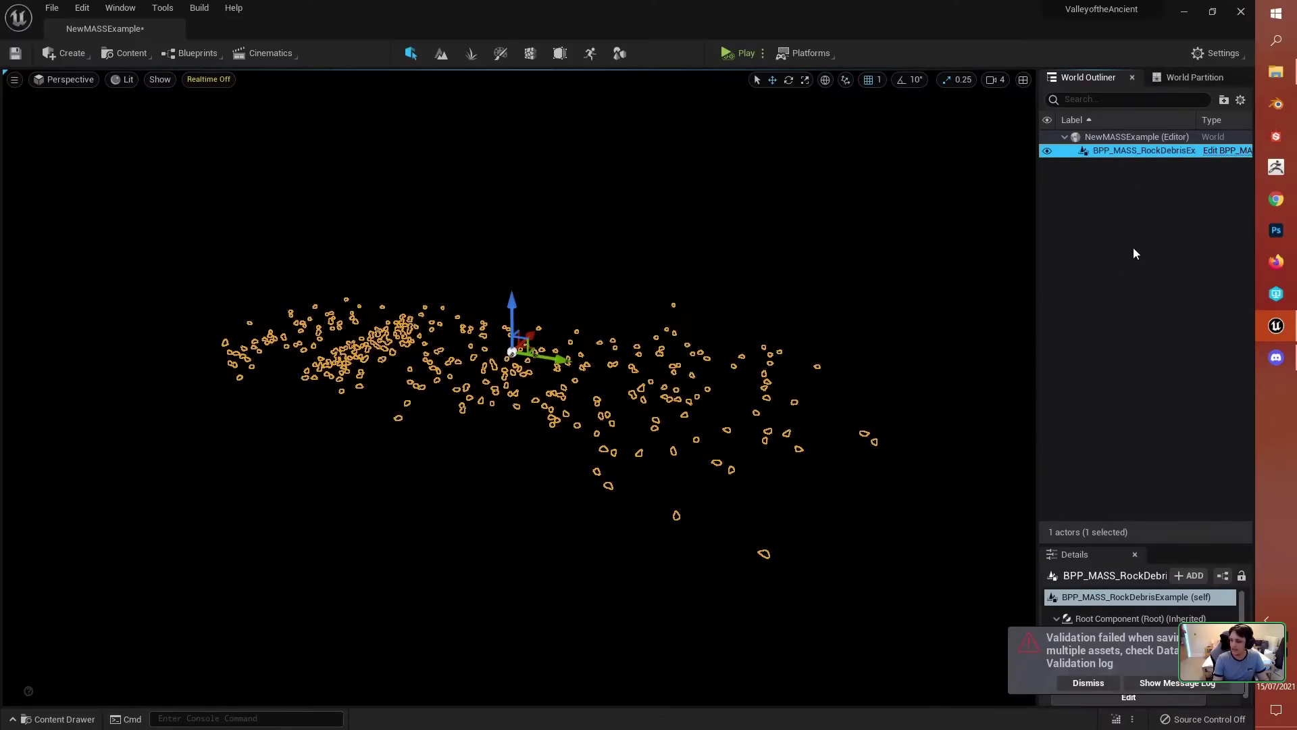
left_click(1102, 173)
left_click(1119, 150)
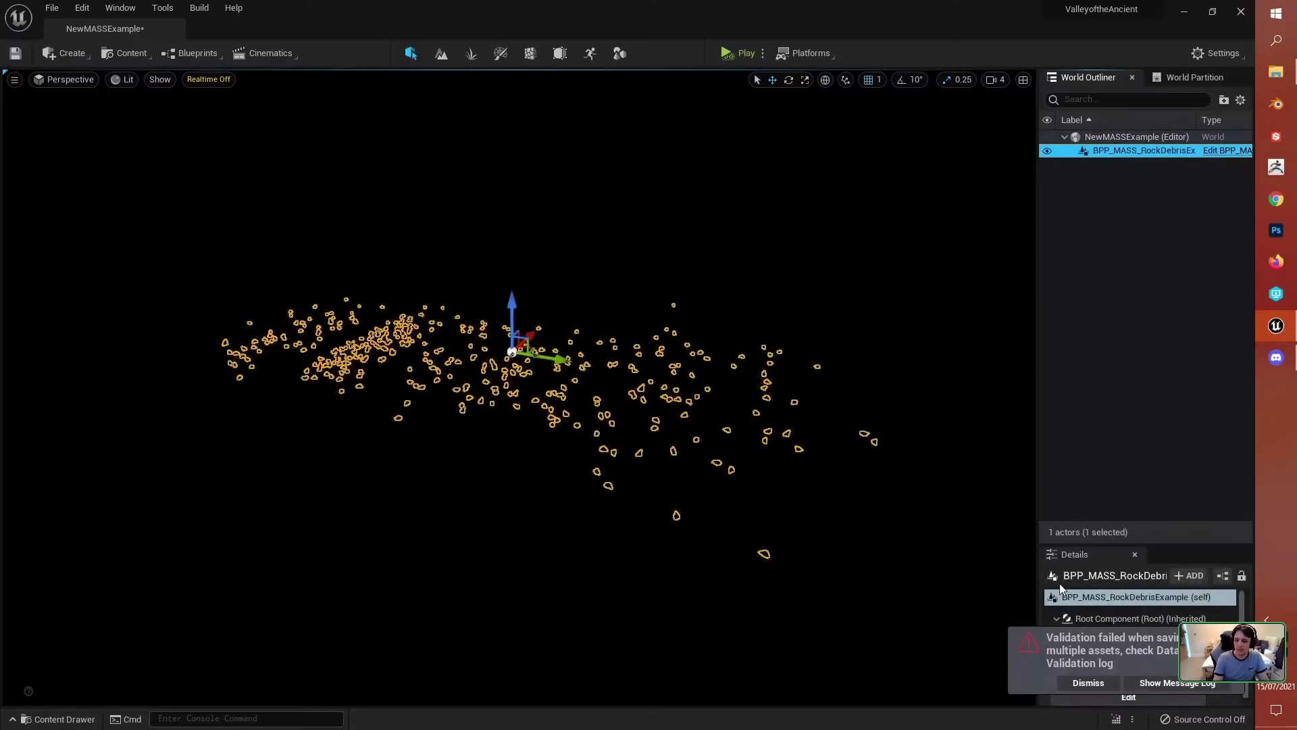
Step: Open the level used as the packed actor's world asset and display its rocks in Unlit view mode
left_click_drag(1109, 545, 1123, 230)
scroll(1149, 591, "down", 3)
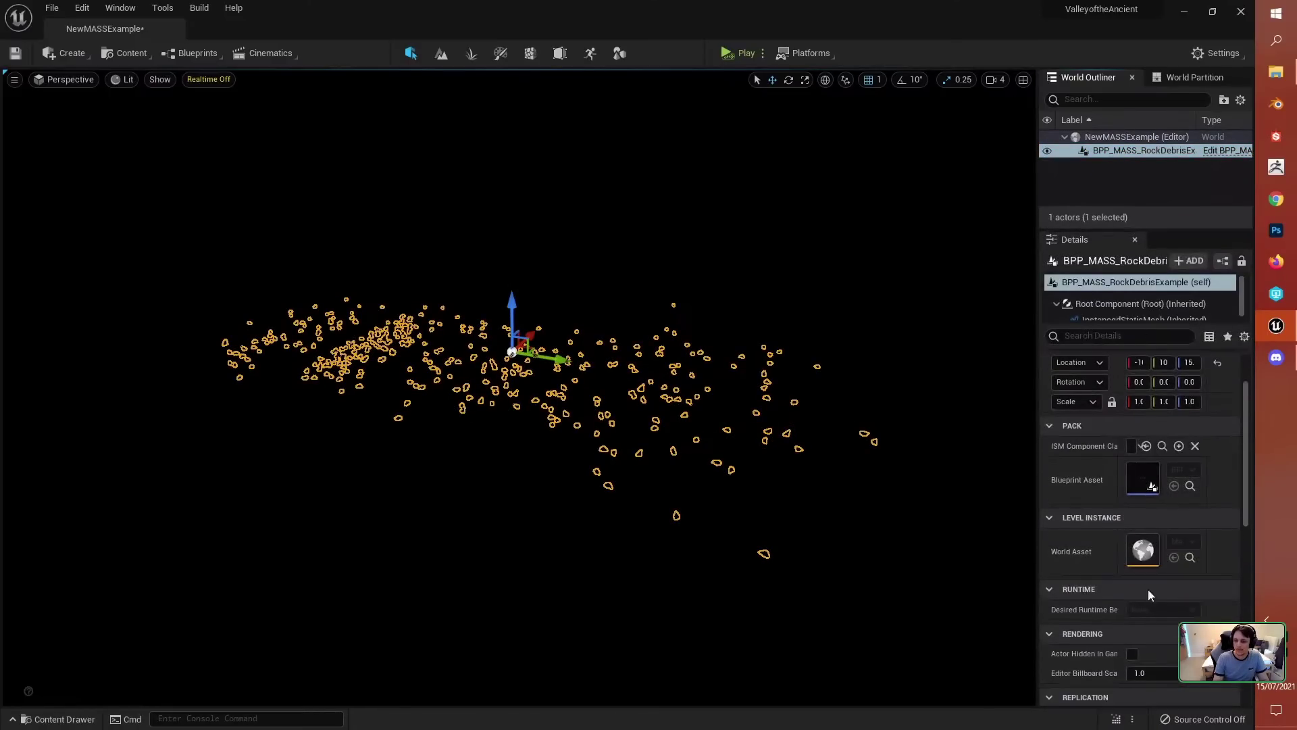
double_click(1151, 552)
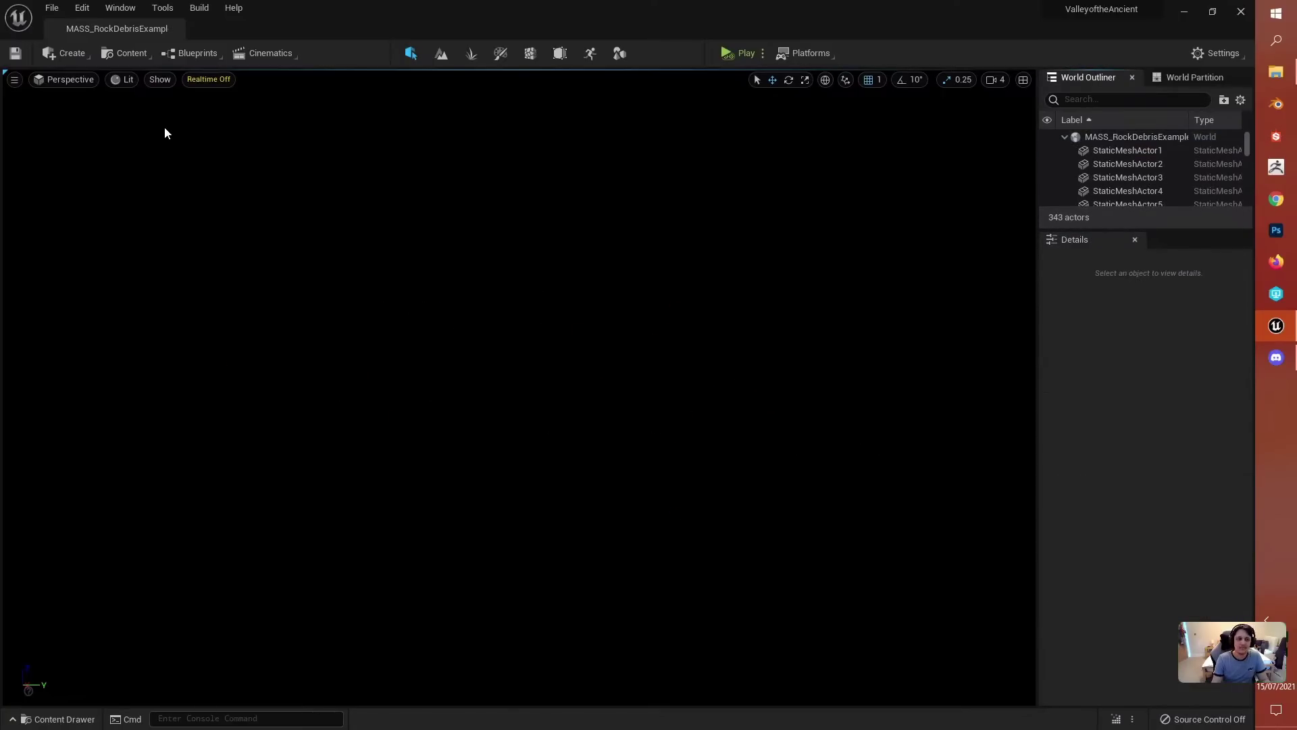
left_click(122, 79)
left_click(152, 128)
key("s")
right_click_drag(686, 520, 585, 535)
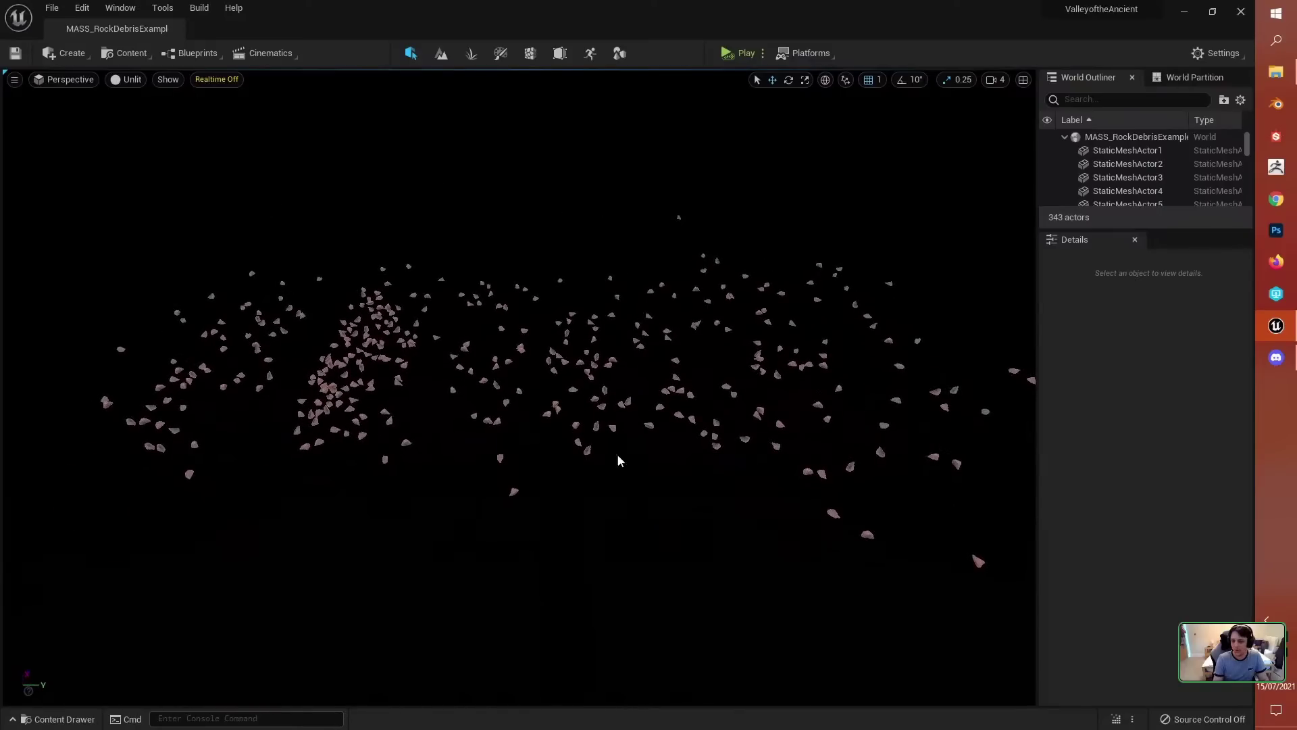
Step: Delete a single rock, StaticMeshActor35, from the middle of the debris field
left_click_drag(1148, 229, 1189, 439)
left_click(1128, 190)
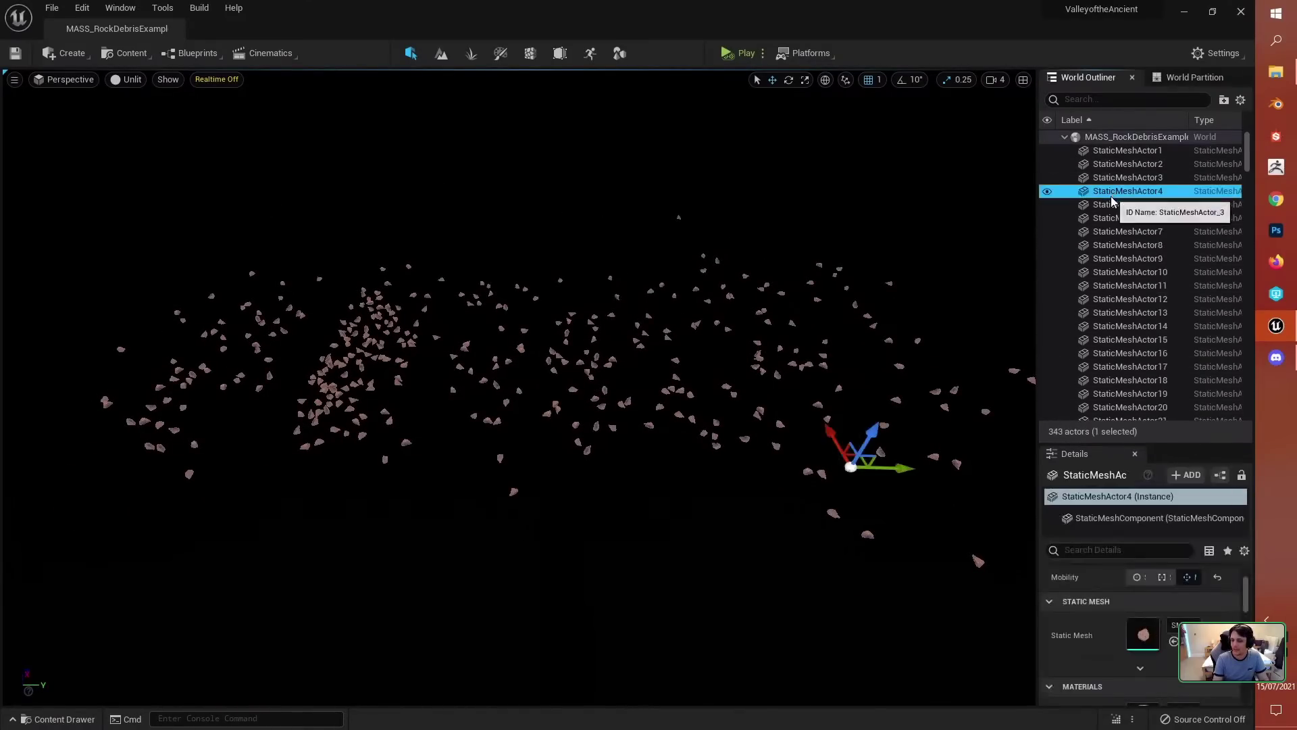
right_click_drag(926, 467, 954, 457)
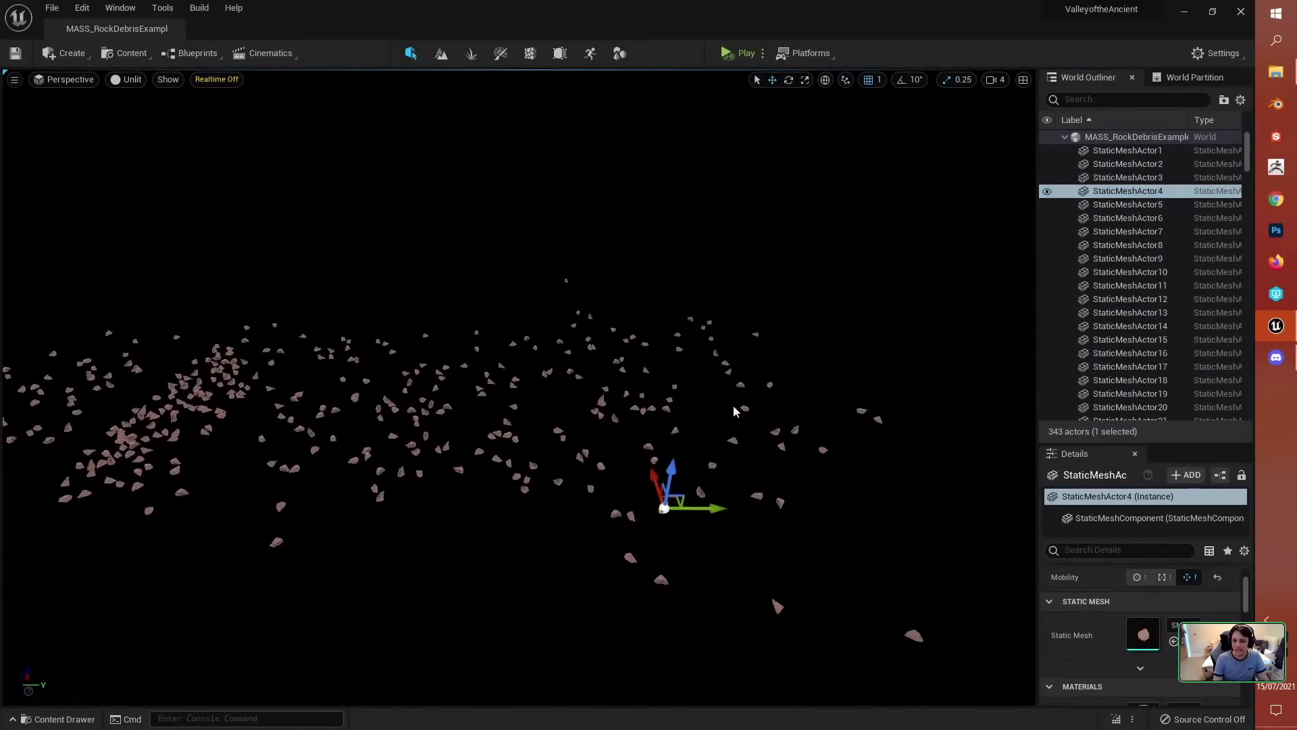
left_click(595, 465)
left_click(602, 467)
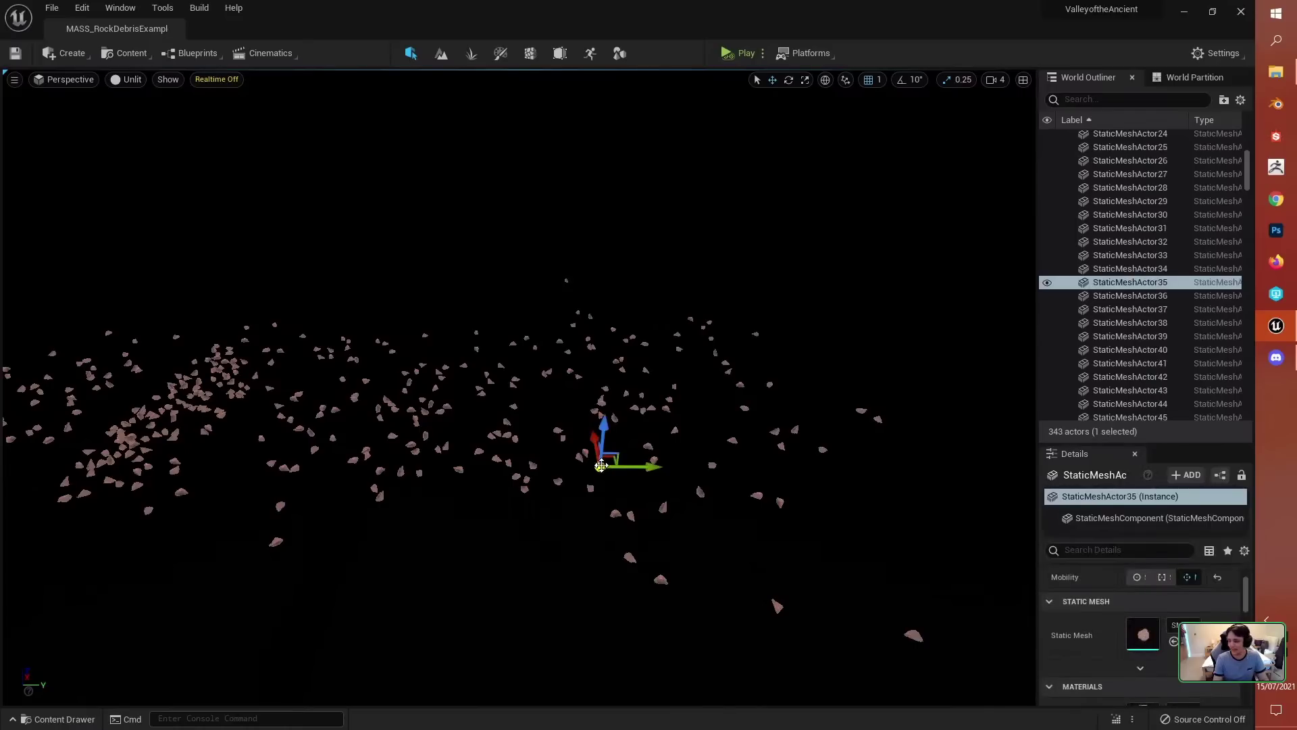
key("Delete")
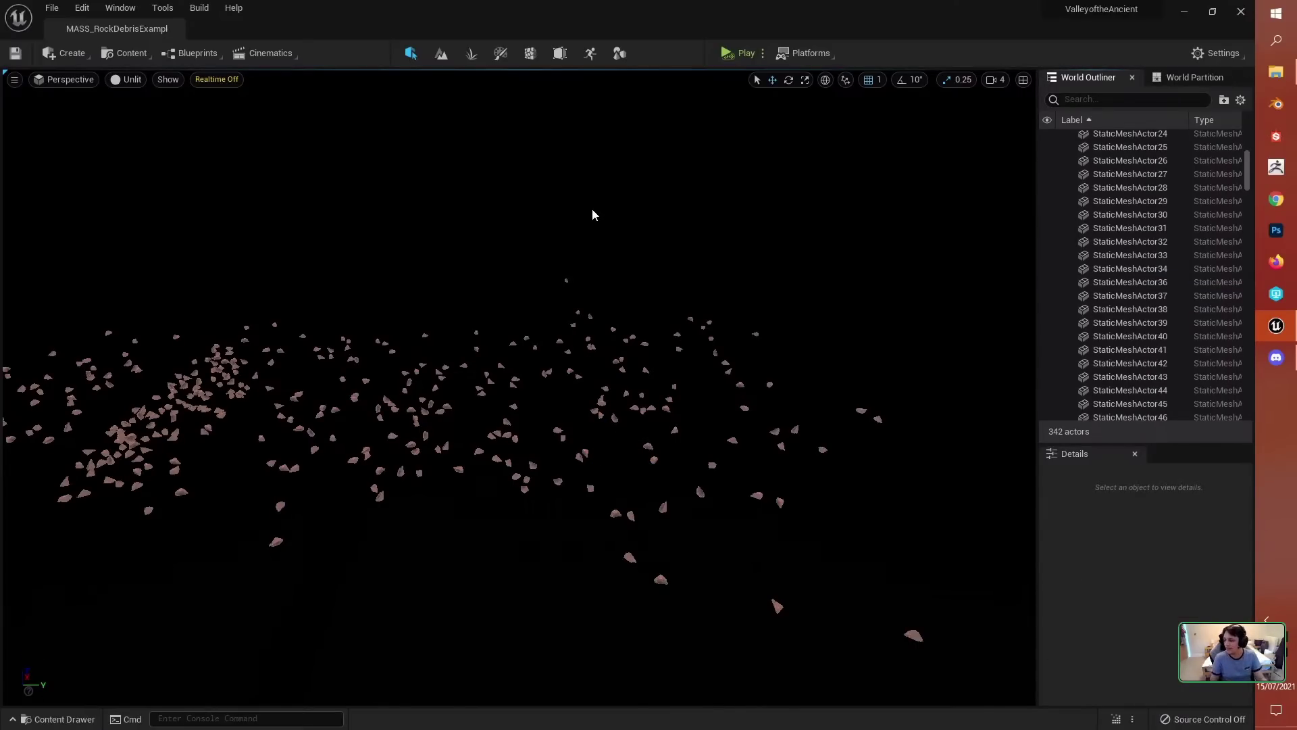
Step: Delete the whole group of rocks at the outer end of the debris field and save the level
right_click_drag(635, 257, 392, 326)
left_click_drag(226, 280, 541, 701, "ctrl+alt")
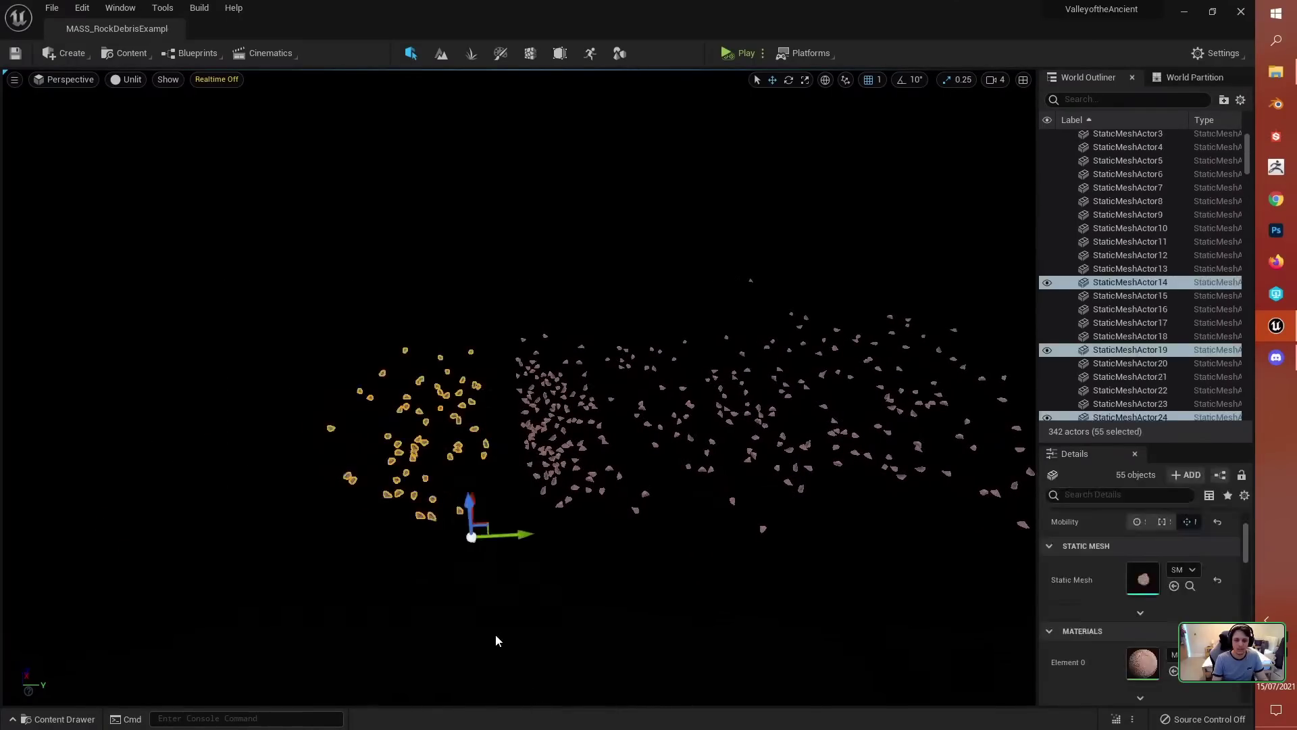
key("Delete")
right_click_drag(749, 572, 749, 573)
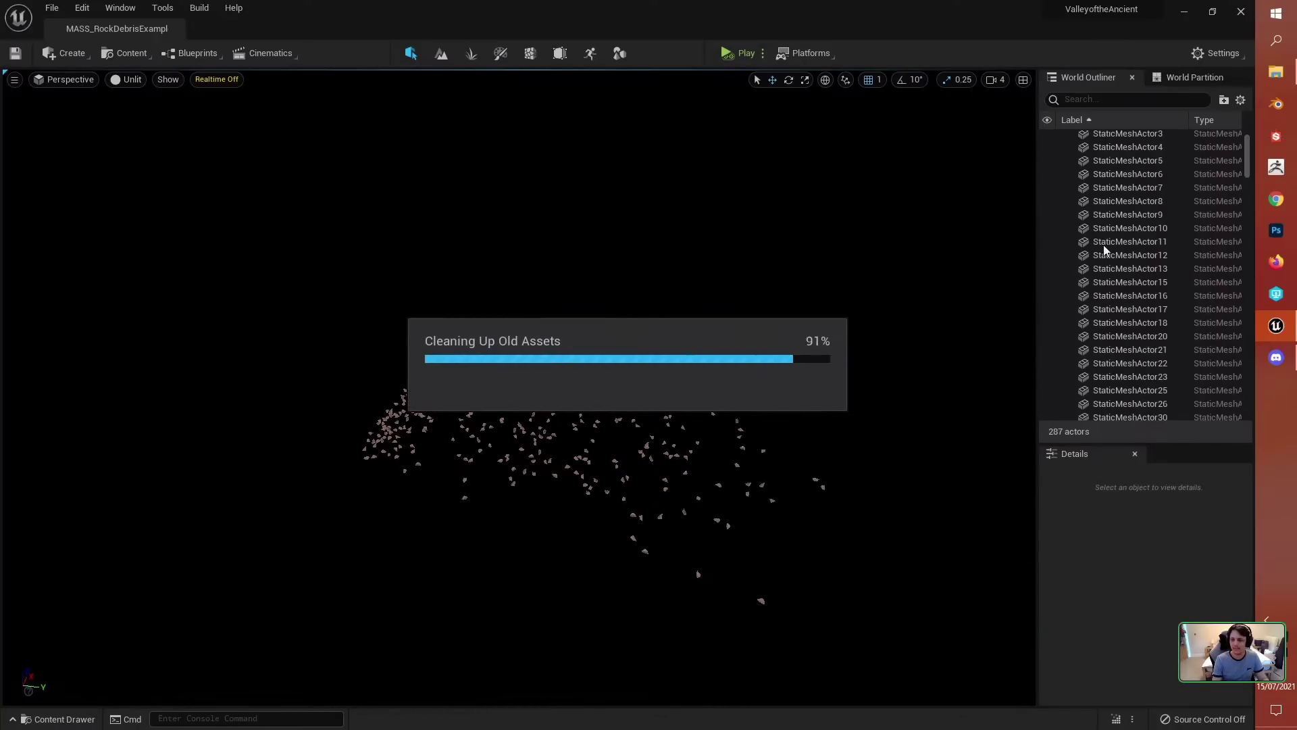
Step: Open the AncientWorld level from AncientContent/Maps without saving the modified static mesh, and close the message log
left_click(75, 718)
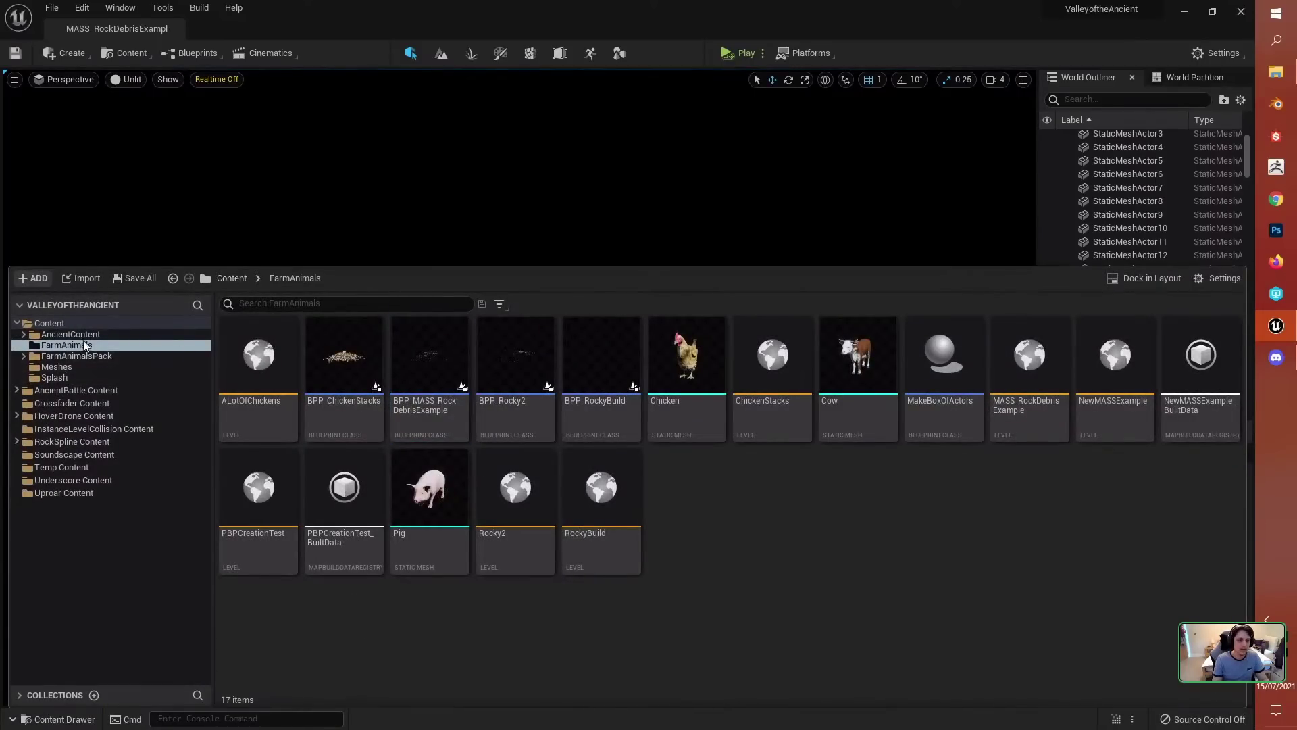
left_click(61, 323)
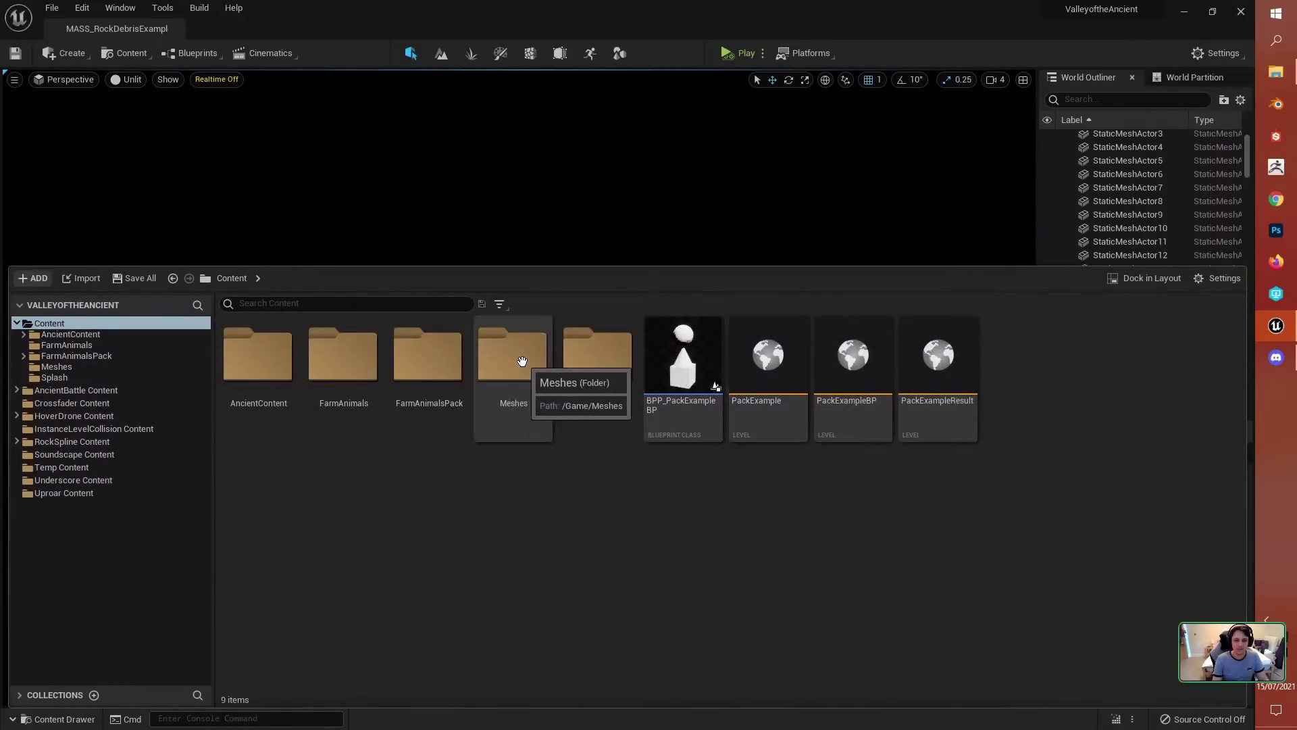
double_click(257, 358)
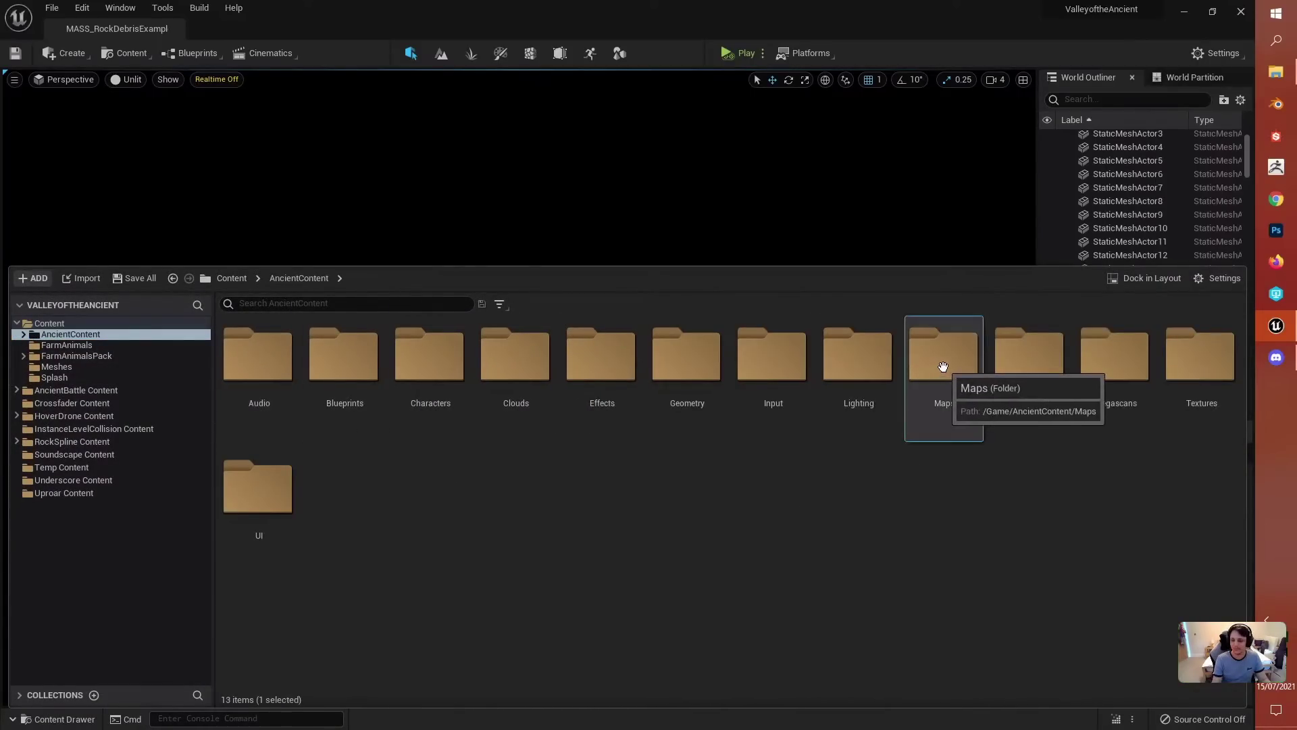
double_click(943, 358)
double_click(343, 358)
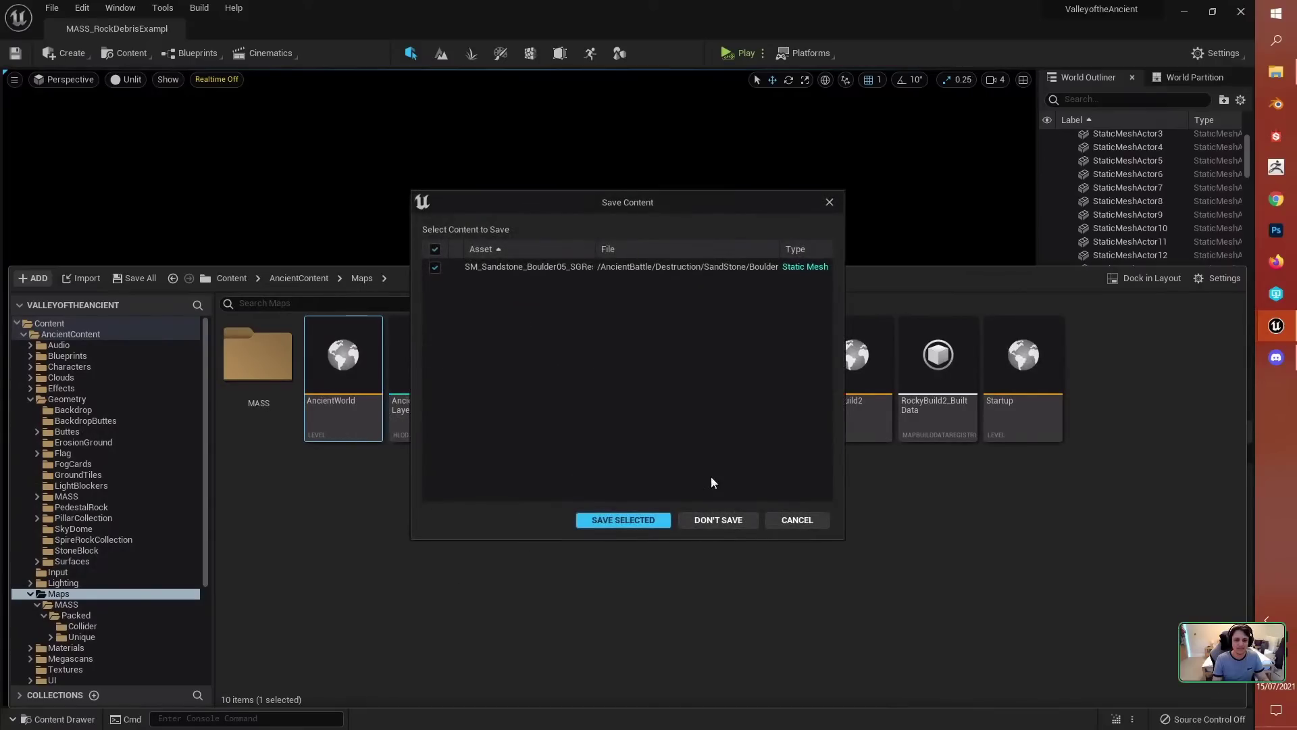
left_click(719, 521)
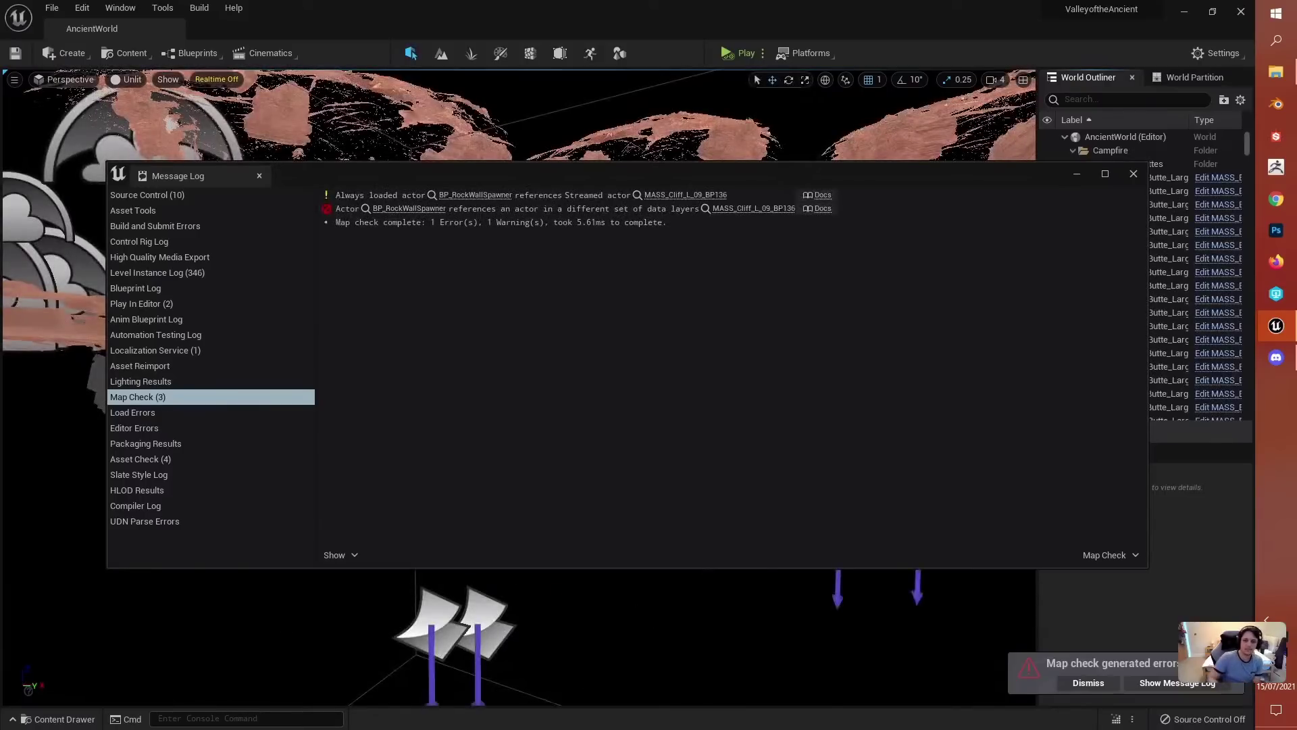
left_click(1133, 174)
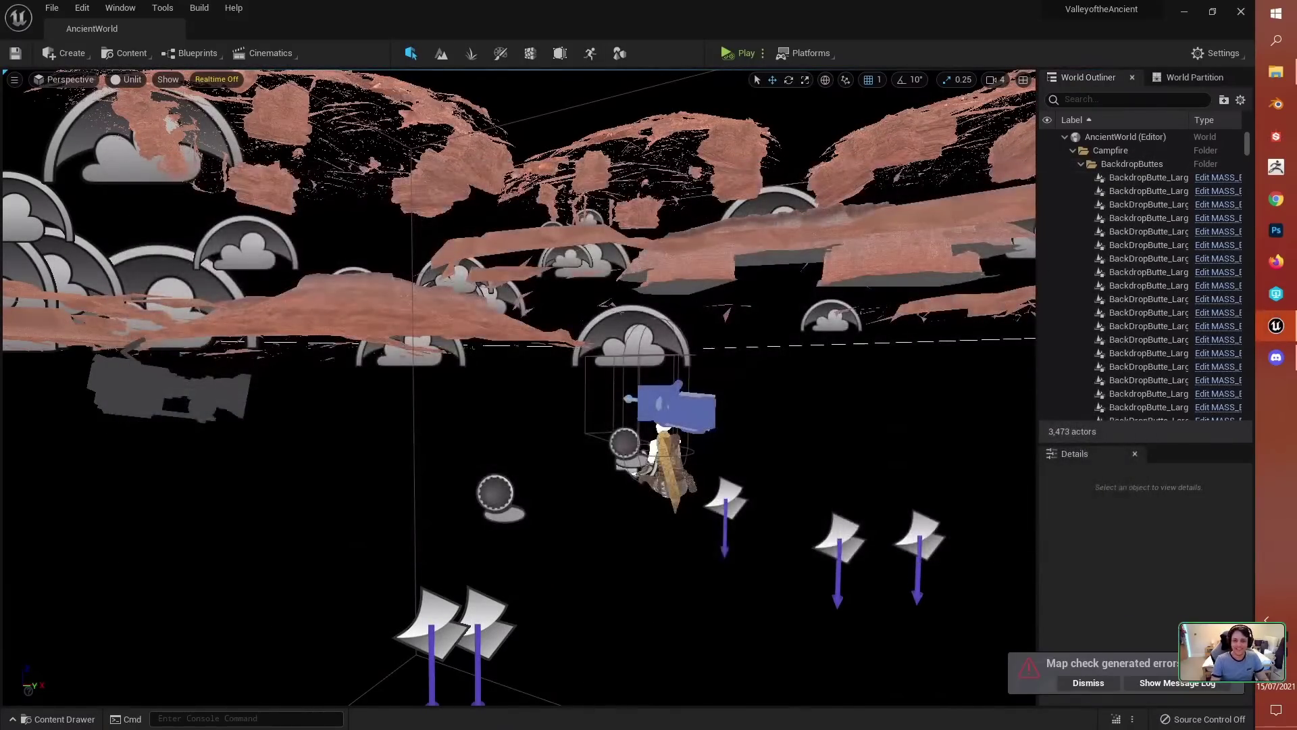
Step: Place the BPP_MASS_RockDebrisExample blueprint from the FarmAnimals folder on the rocky ground near the MASS_Boulders_XL_02_BP24 formation
right_click_drag(519, 388, 521, 350)
left_click(553, 412)
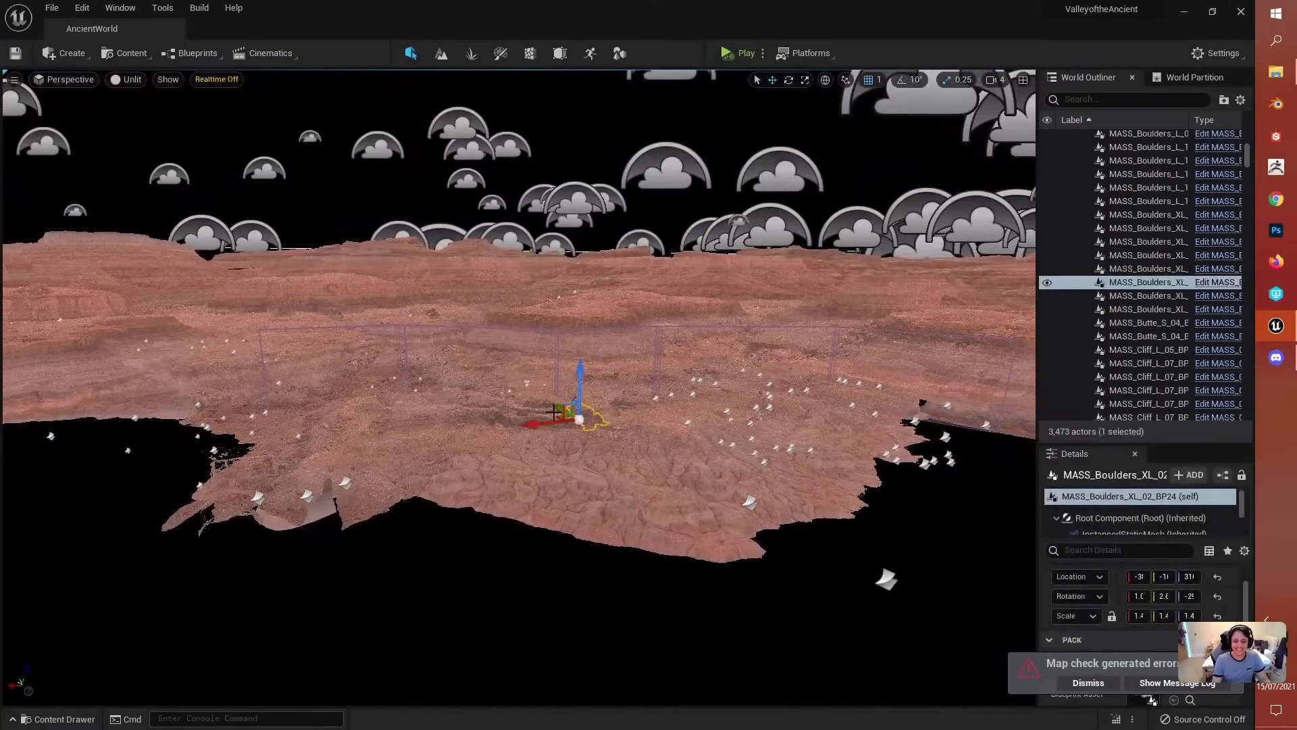
key("f")
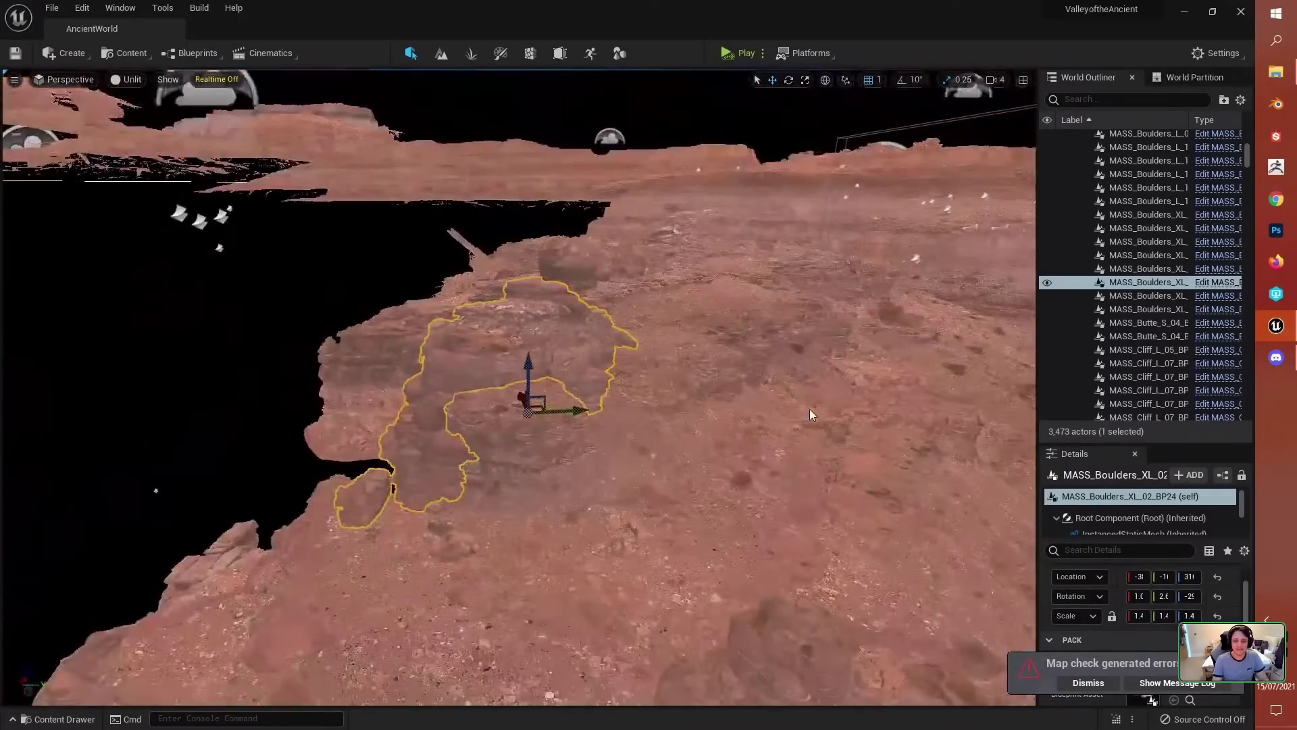
right_click_drag(809, 408, 703, 472)
key("ctrl+space")
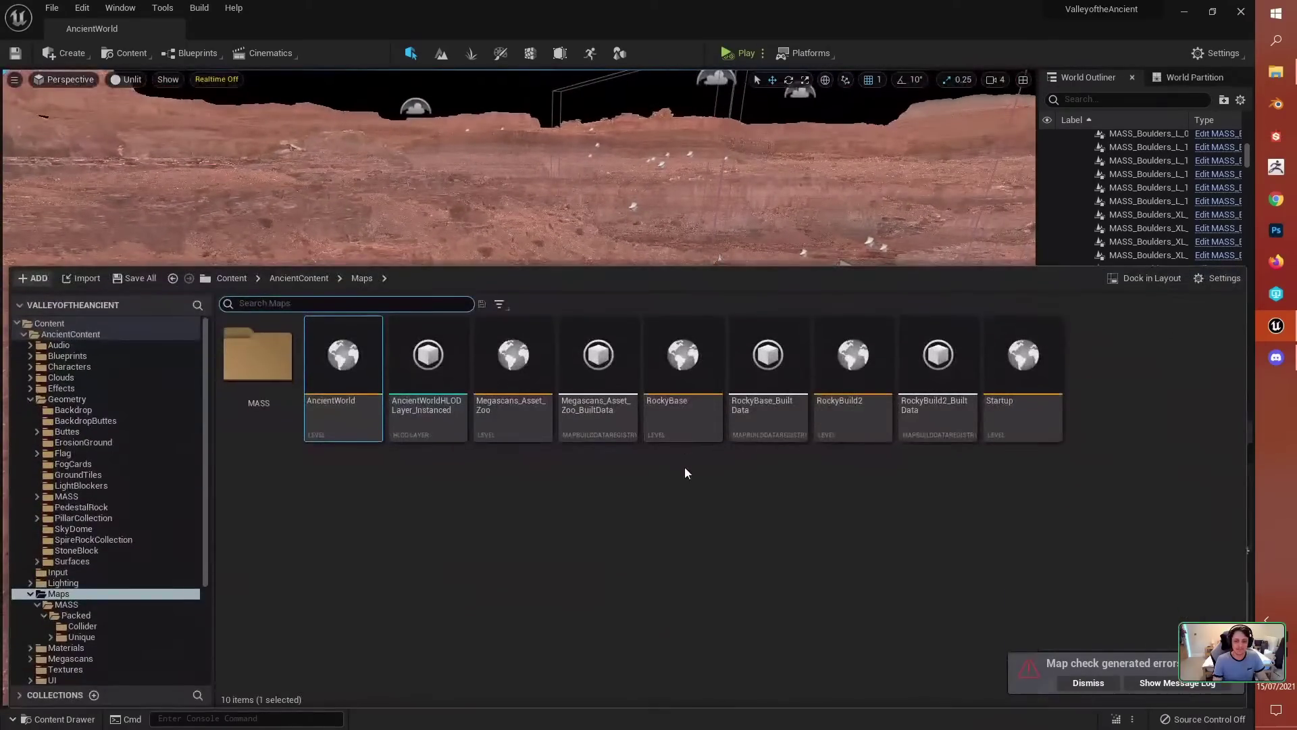
left_click(686, 473)
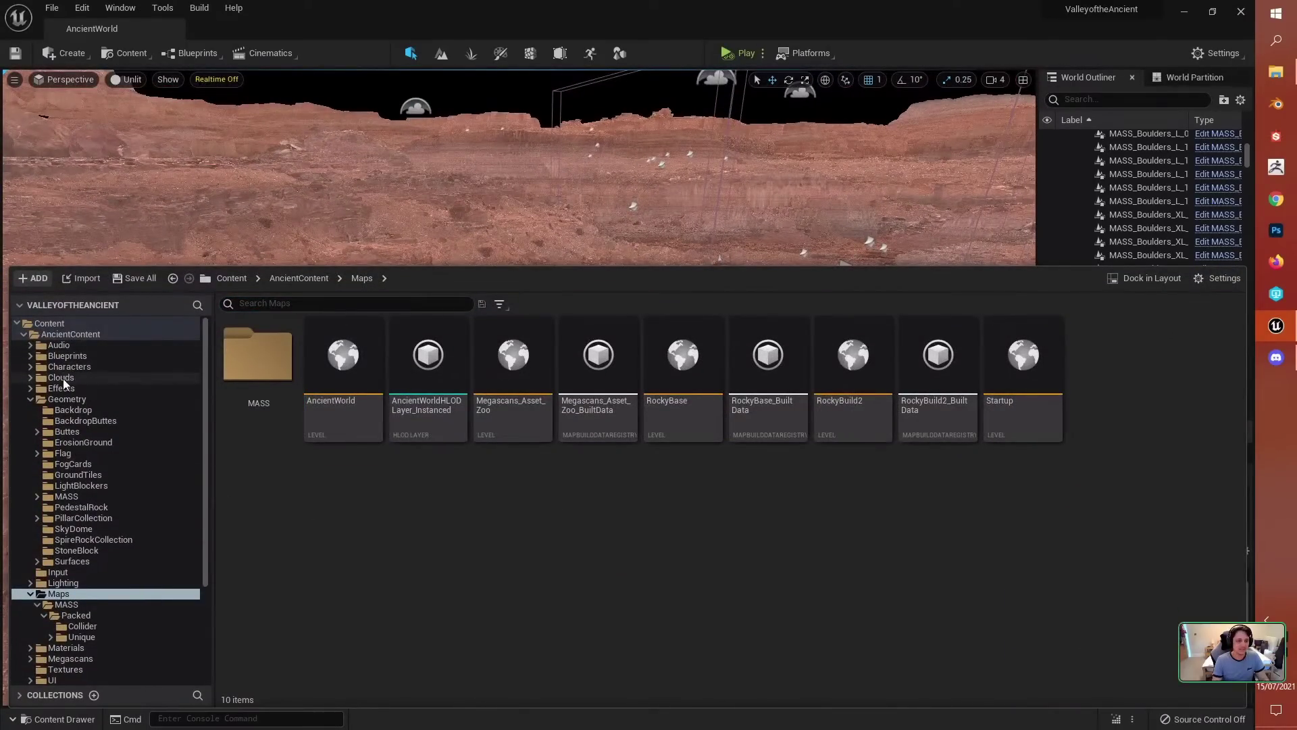
left_click(24, 333)
left_click(49, 345)
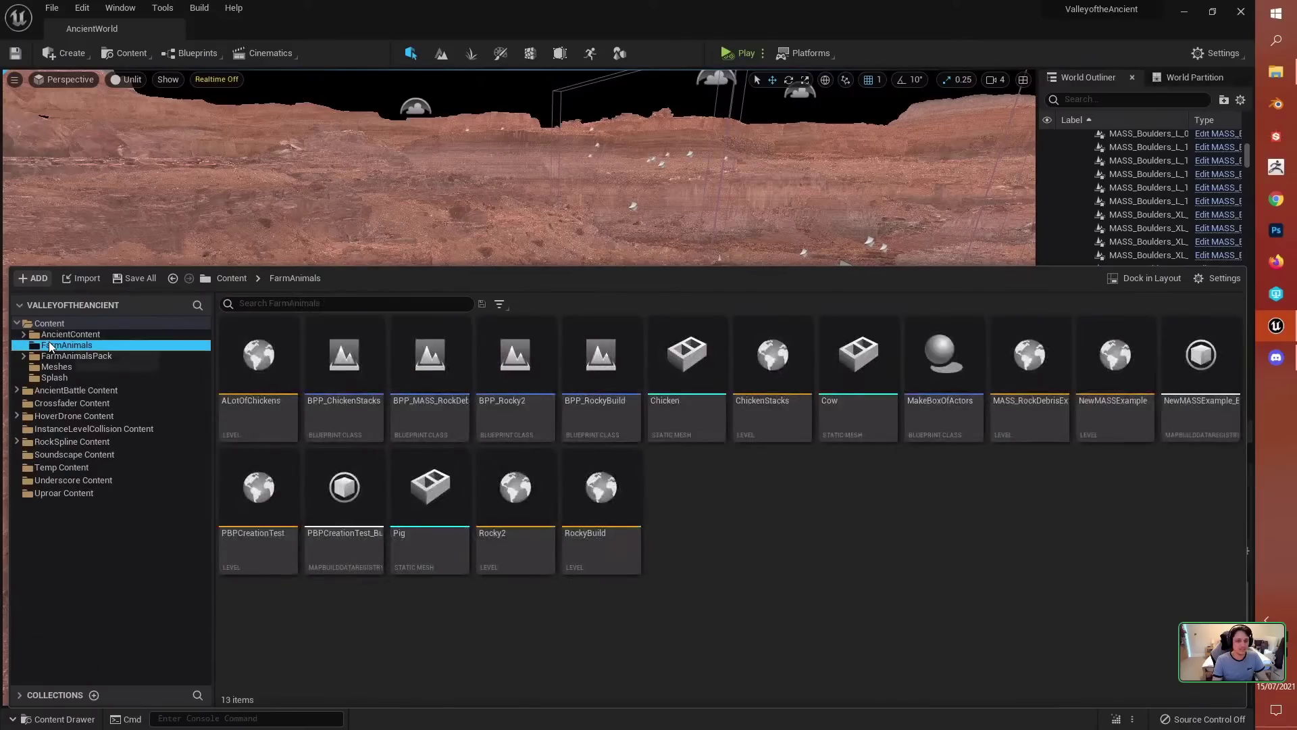
left_click(751, 608)
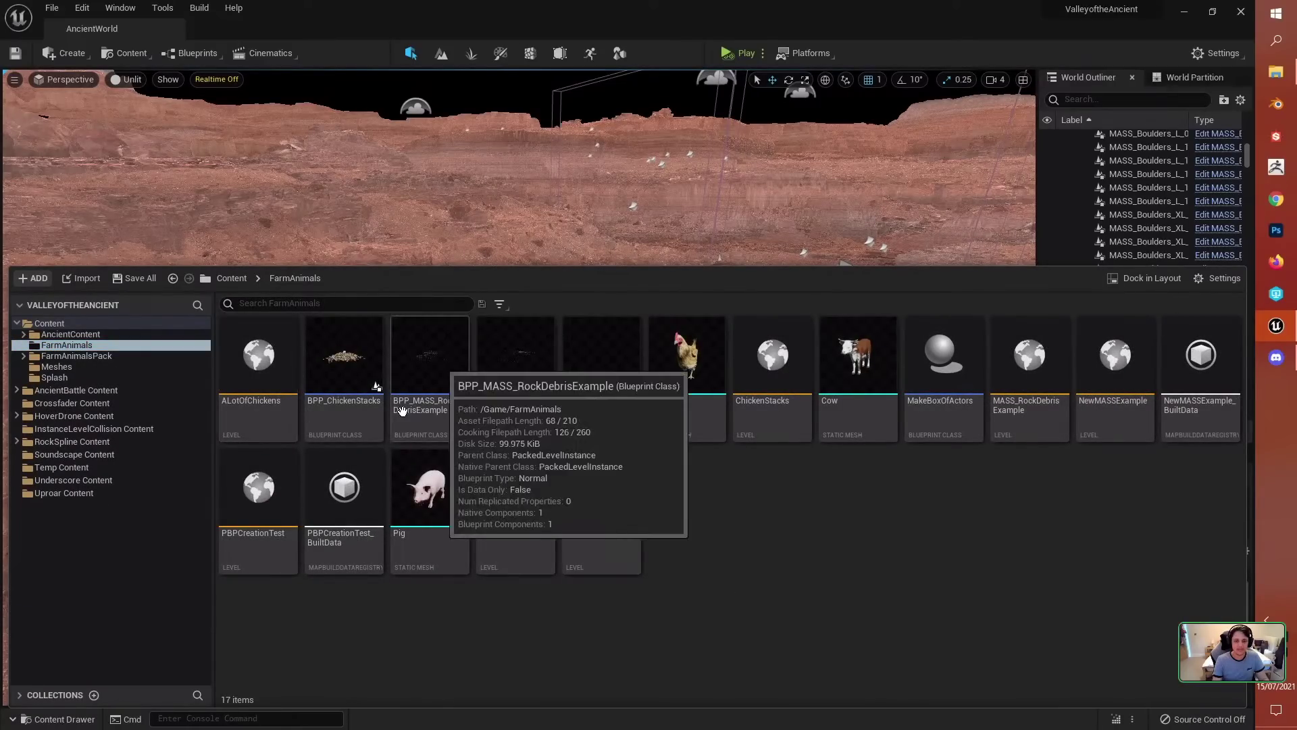
left_click(529, 187)
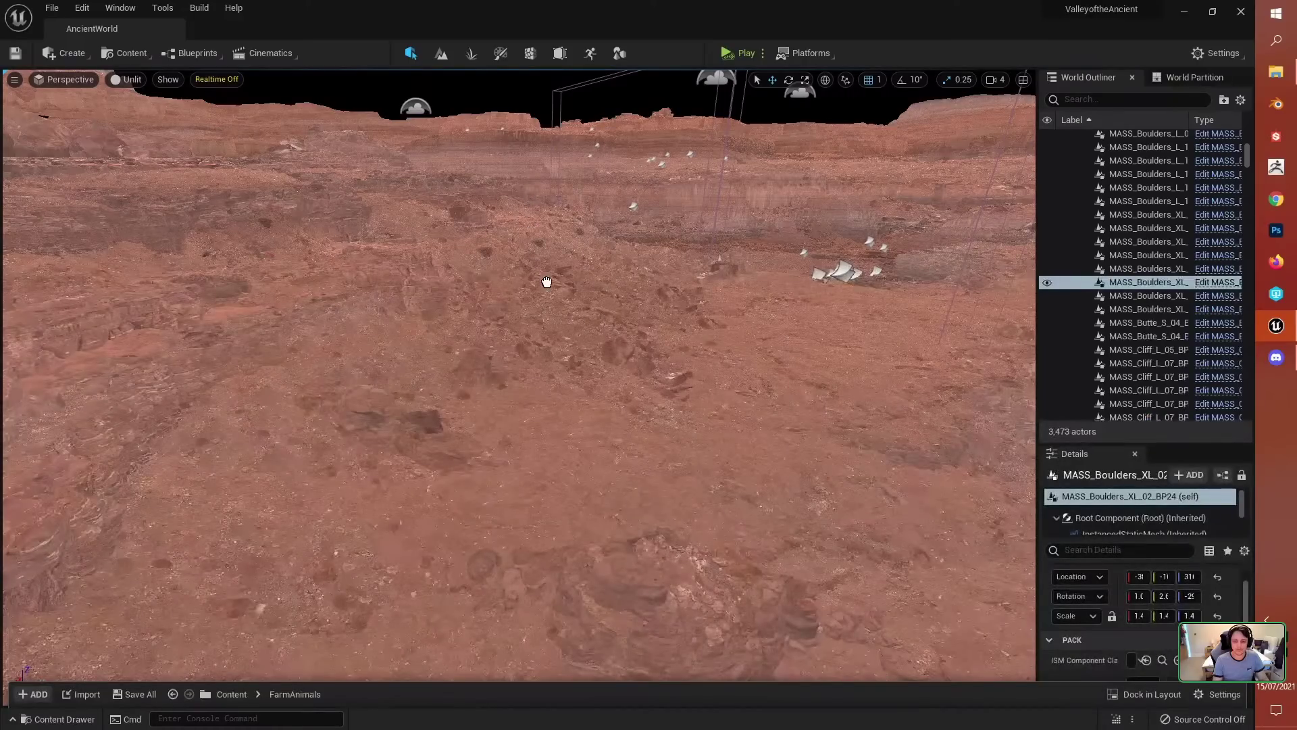
left_click_drag(546, 281, 577, 425)
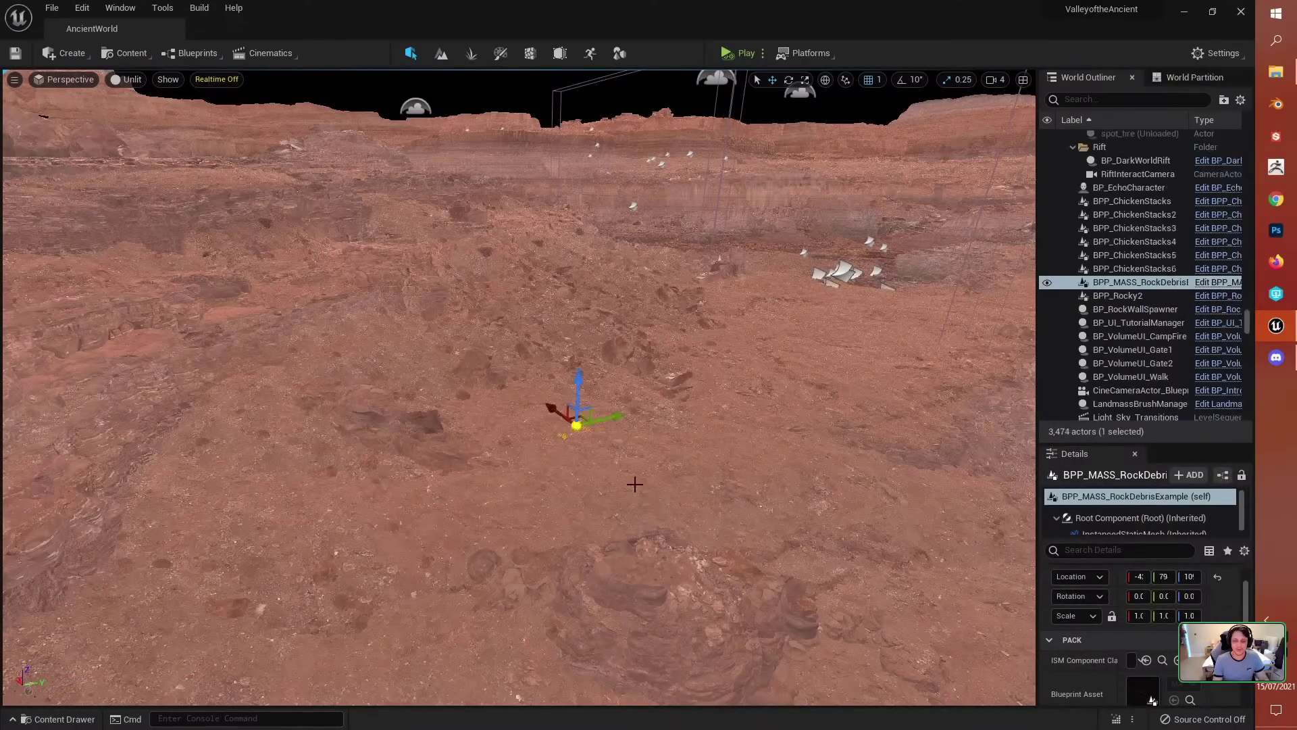
Step: Rotate the placed rock debris blueprint so that it follows the slope of the ground
key("f")
left_click_drag(736, 499, 611, 399, "alt")
key("e")
left_click_drag(532, 350, 557, 352)
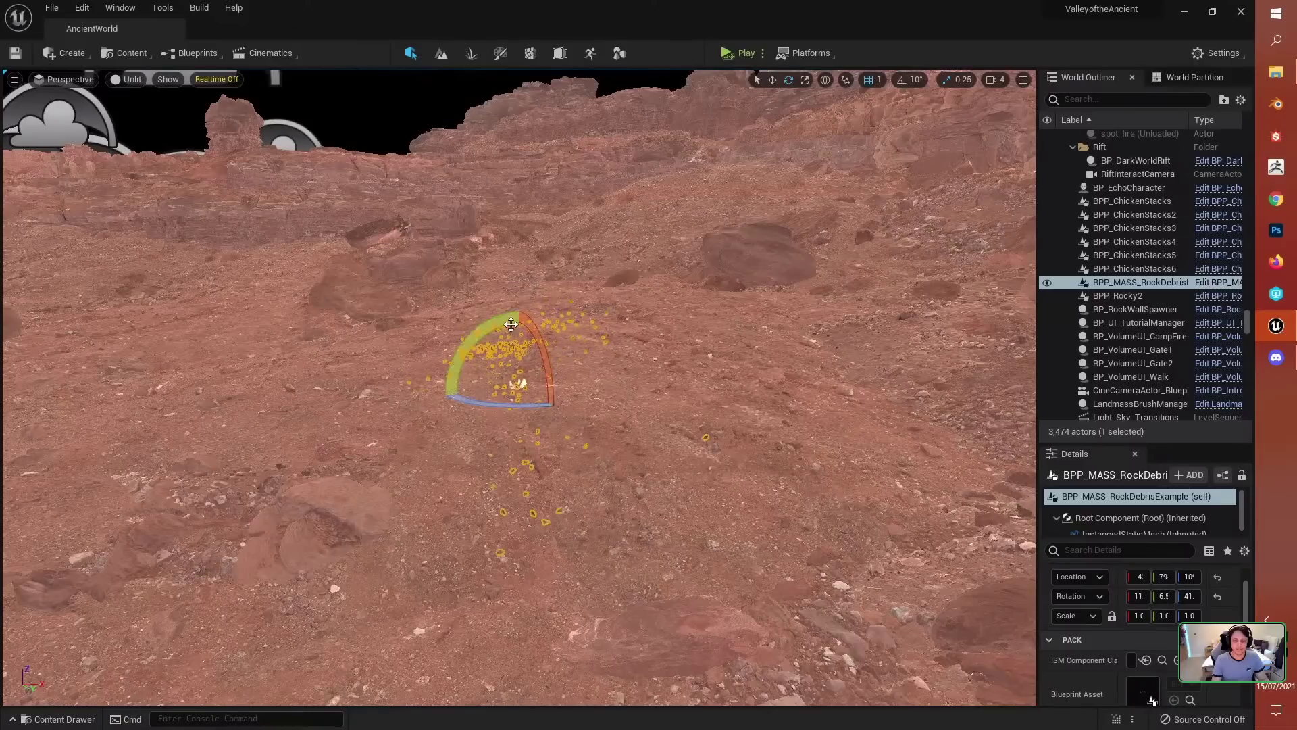
Step: Select the ground piece beneath the rock debris and examine the area in Lit view mode
left_click(687, 402)
left_click(127, 79)
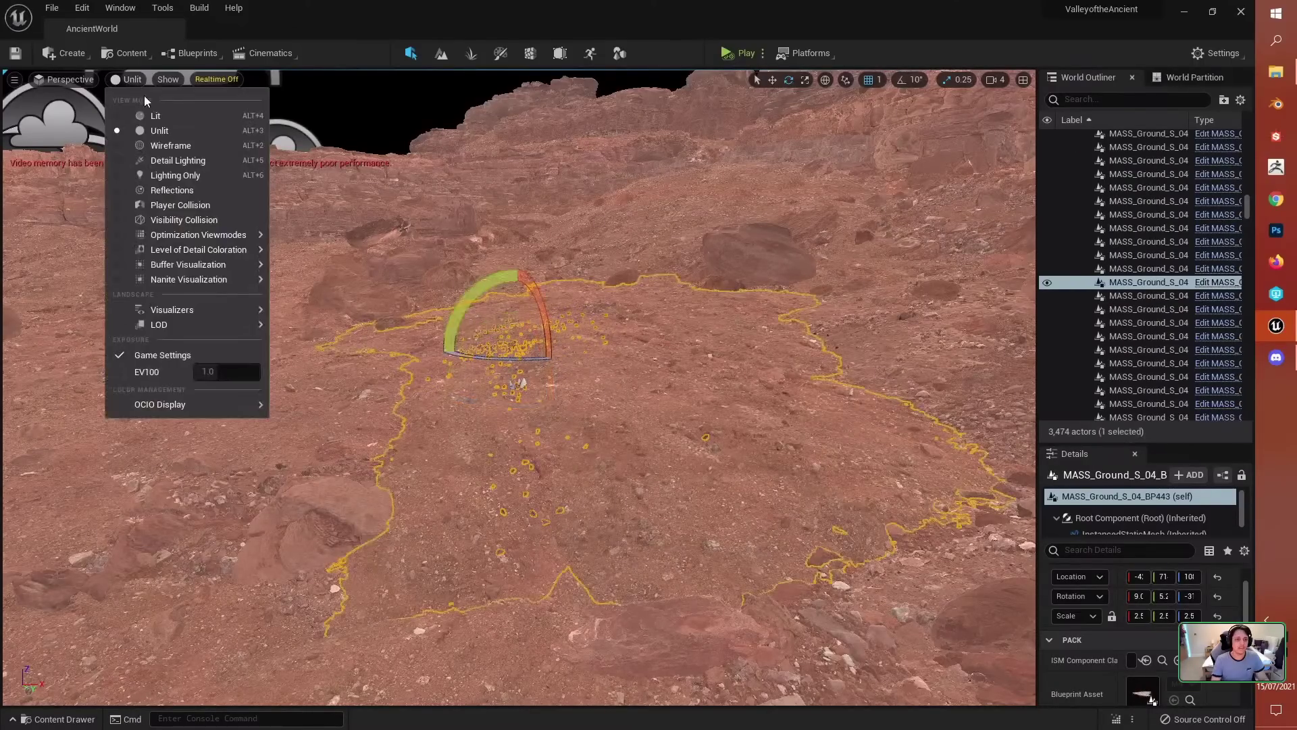
left_click(280, 232)
key("w")
mouse_move(693, 442)
right_mouse_down()
mouse_move(661, 460)
mouse_move(743, 425)
mouse_move(693, 442)
right_mouse_up()
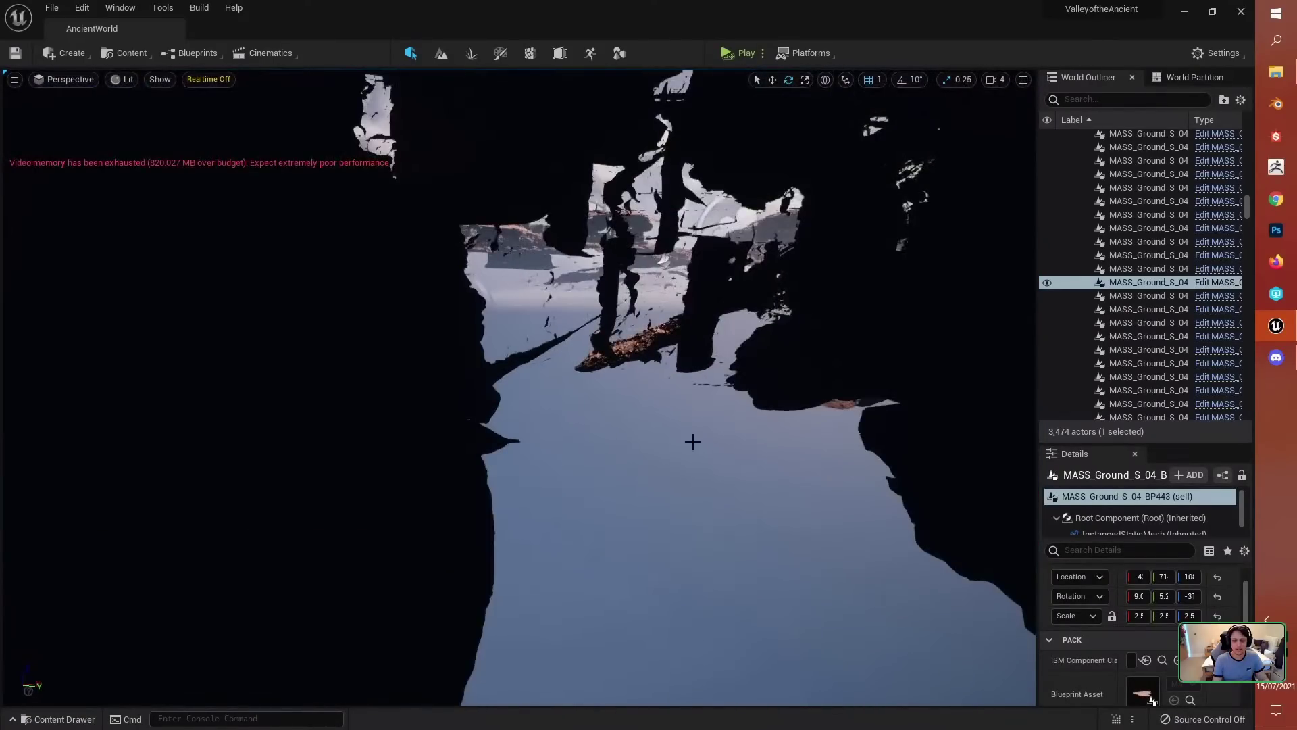
key("f")
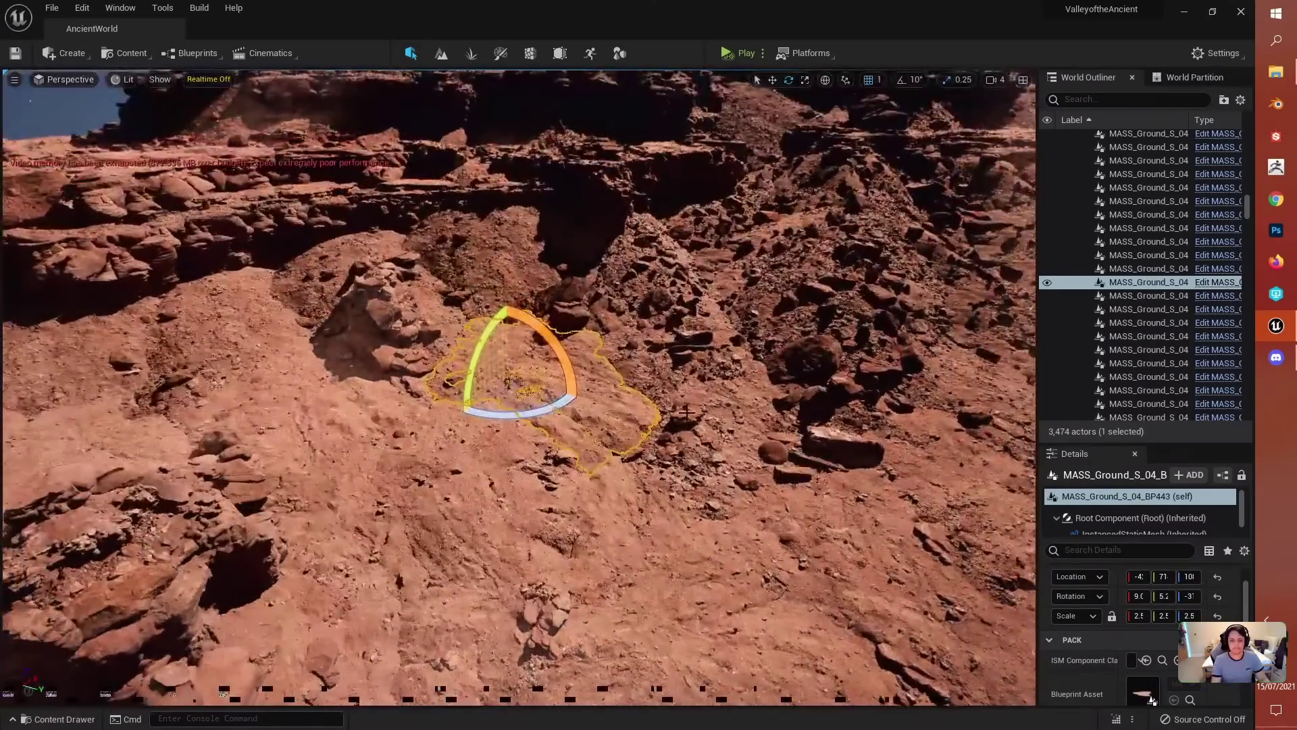
scroll(687, 421, "up", 3)
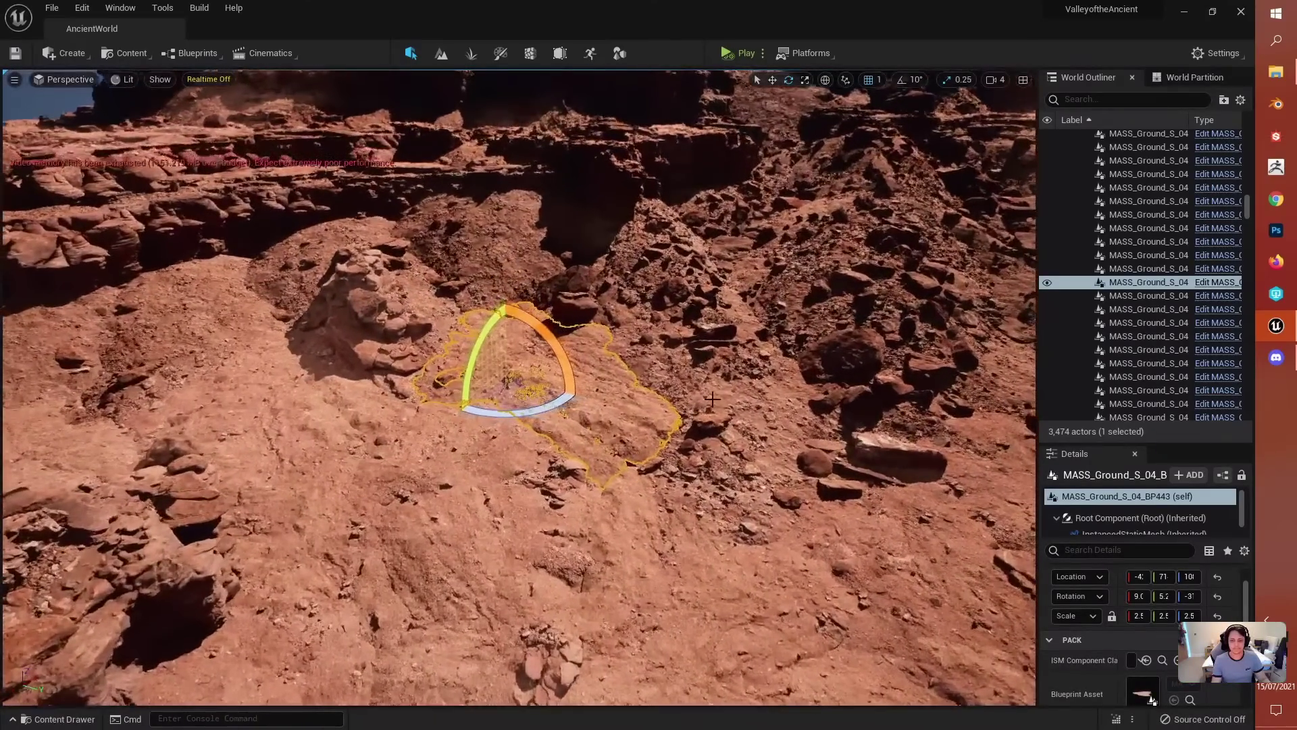
Step: Select the MASS_Scree_L_03_BP171 piece beside the debris, and reselect the BPP_MASS_RockDebrisExample blueprint on the slope
left_click(712, 398)
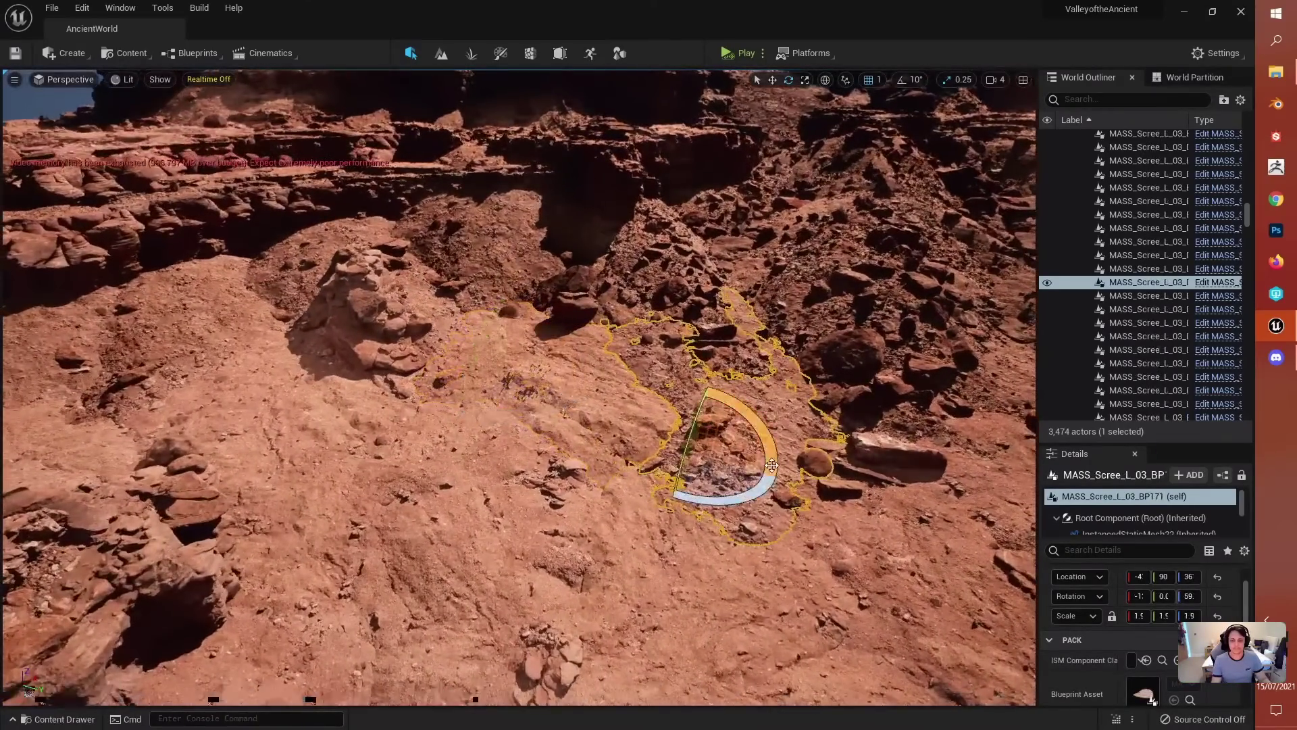
key("w")
right_click_drag(712, 398, 804, 392)
mouse_move(498, 398)
right_mouse_down()
mouse_move(498, 375)
mouse_move(498, 399)
right_mouse_up()
left_click(498, 399)
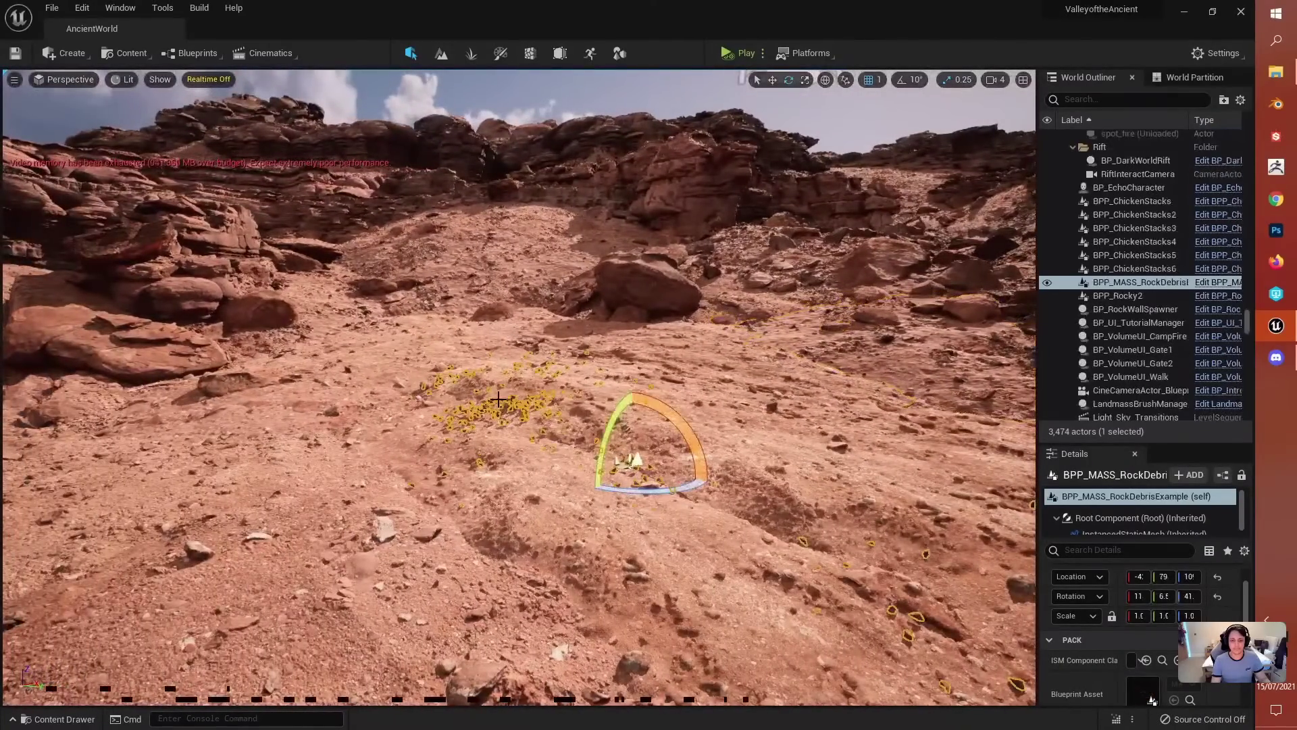
mouse_move(743, 375)
right_mouse_down()
mouse_move(757, 365)
mouse_move(738, 376)
right_mouse_up()
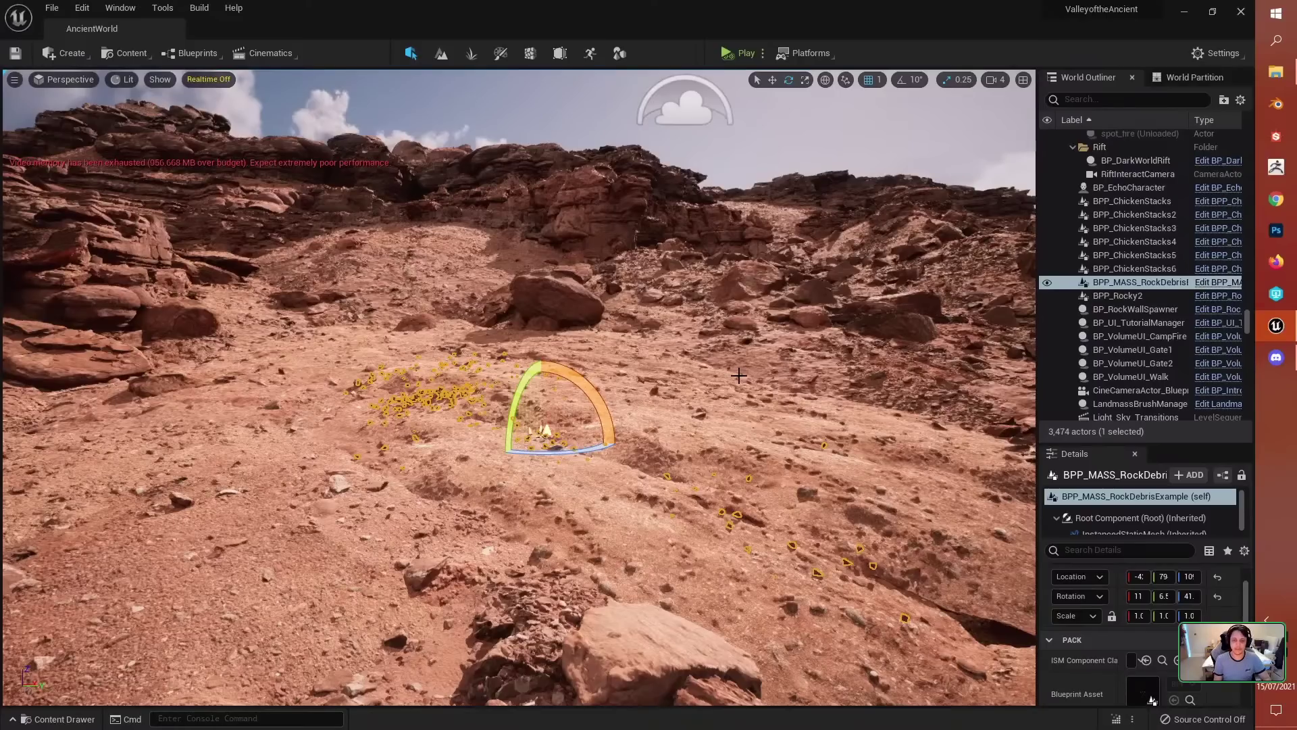
Step: Scale the rock debris blueprint up uniformly to about 1.5, and delete it from the level
key("r")
left_click_drag(539, 392, 539, 364)
key("e")
right_click_drag(645, 365, 642, 378)
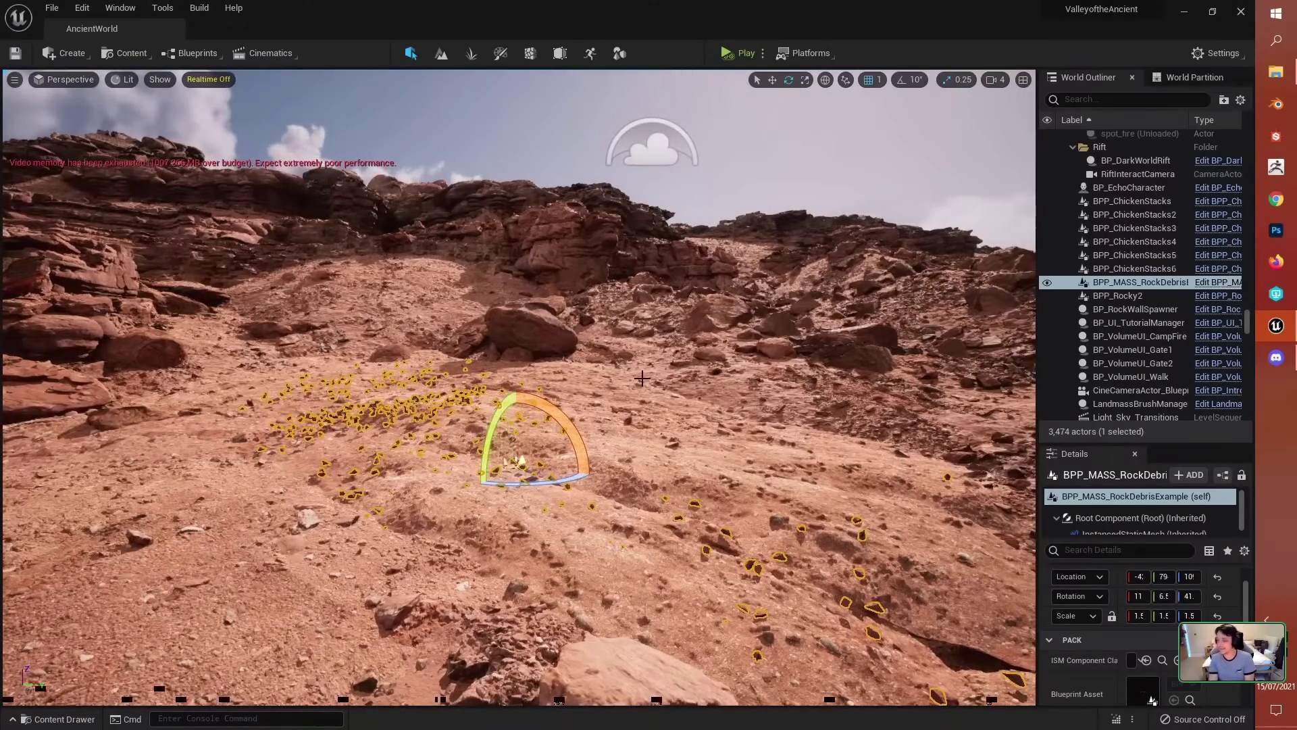
right_click_drag(668, 391, 641, 379)
key("Delete")
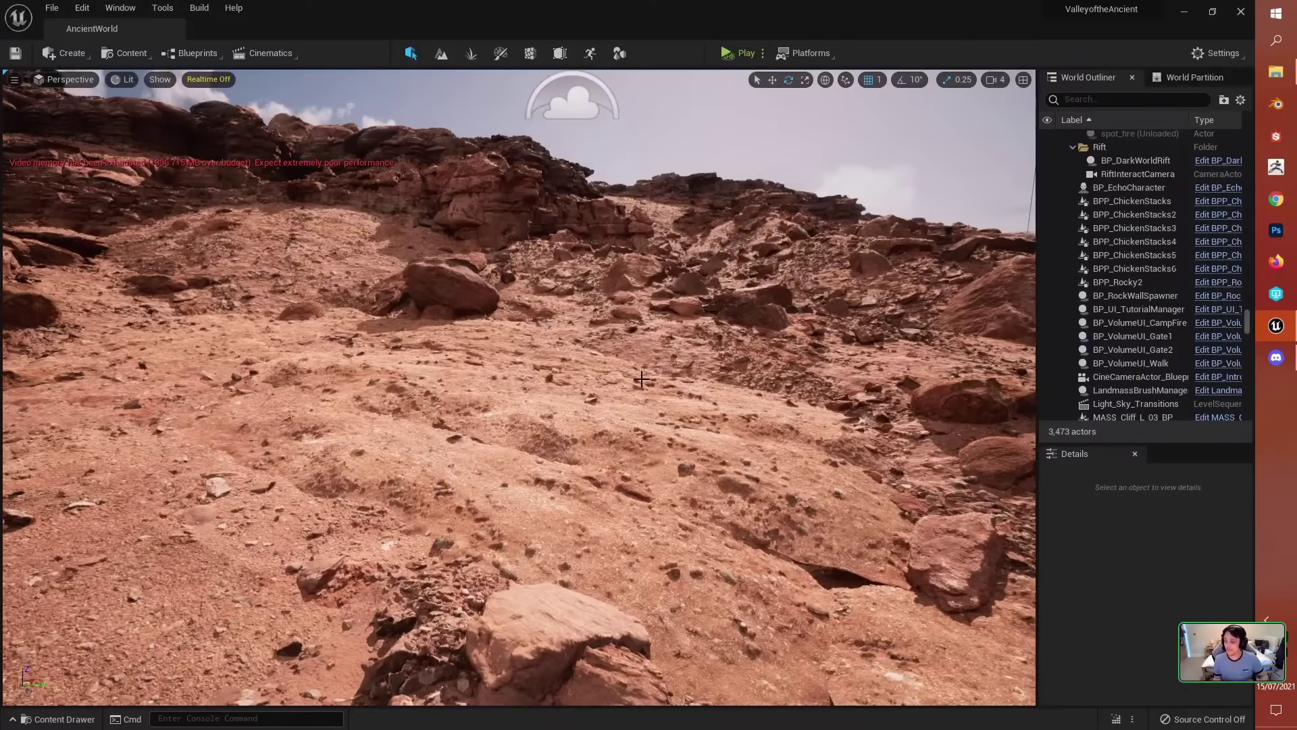
Step: Open the MASS_Boulders_L_01_Packed level instance of the MASS_Boulders_L_01_BP39 formation for editing
key("s")
mouse_move(621, 413)
right_mouse_down()
mouse_move(610, 428)
mouse_move(620, 413)
right_mouse_up()
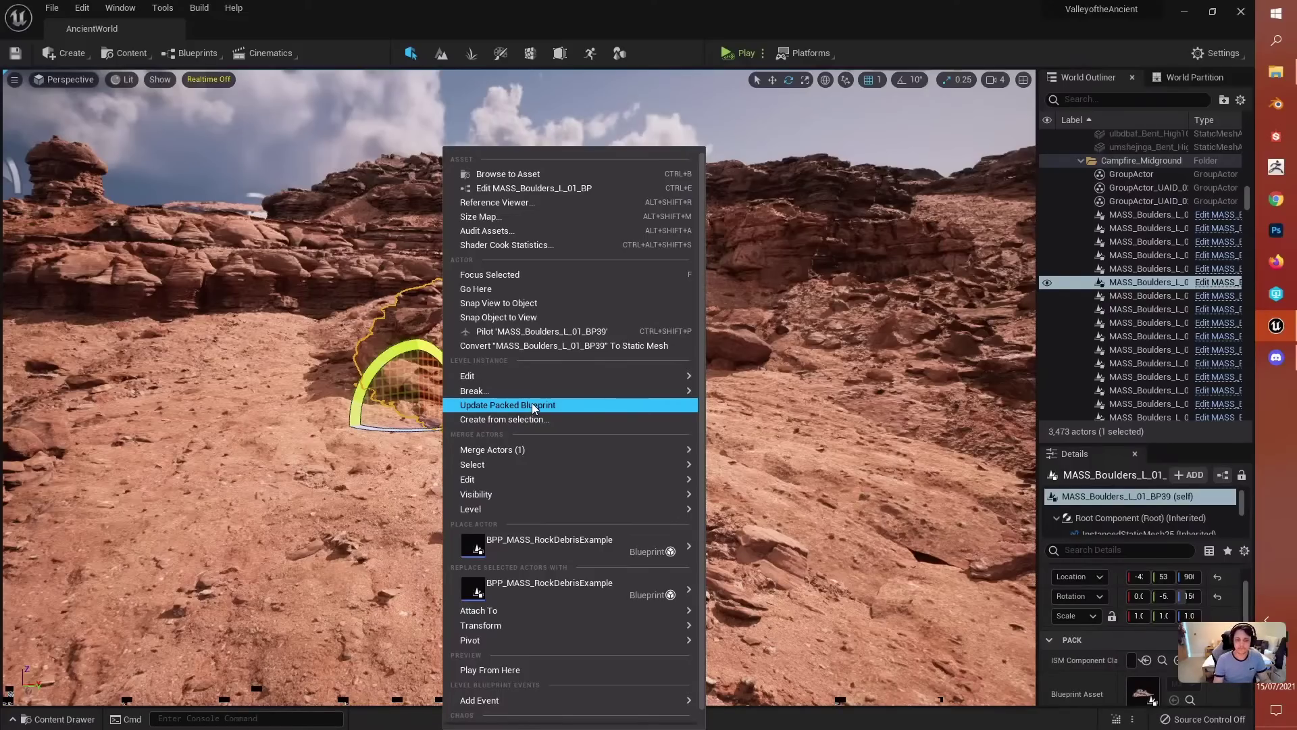
mouse_move(556, 375)
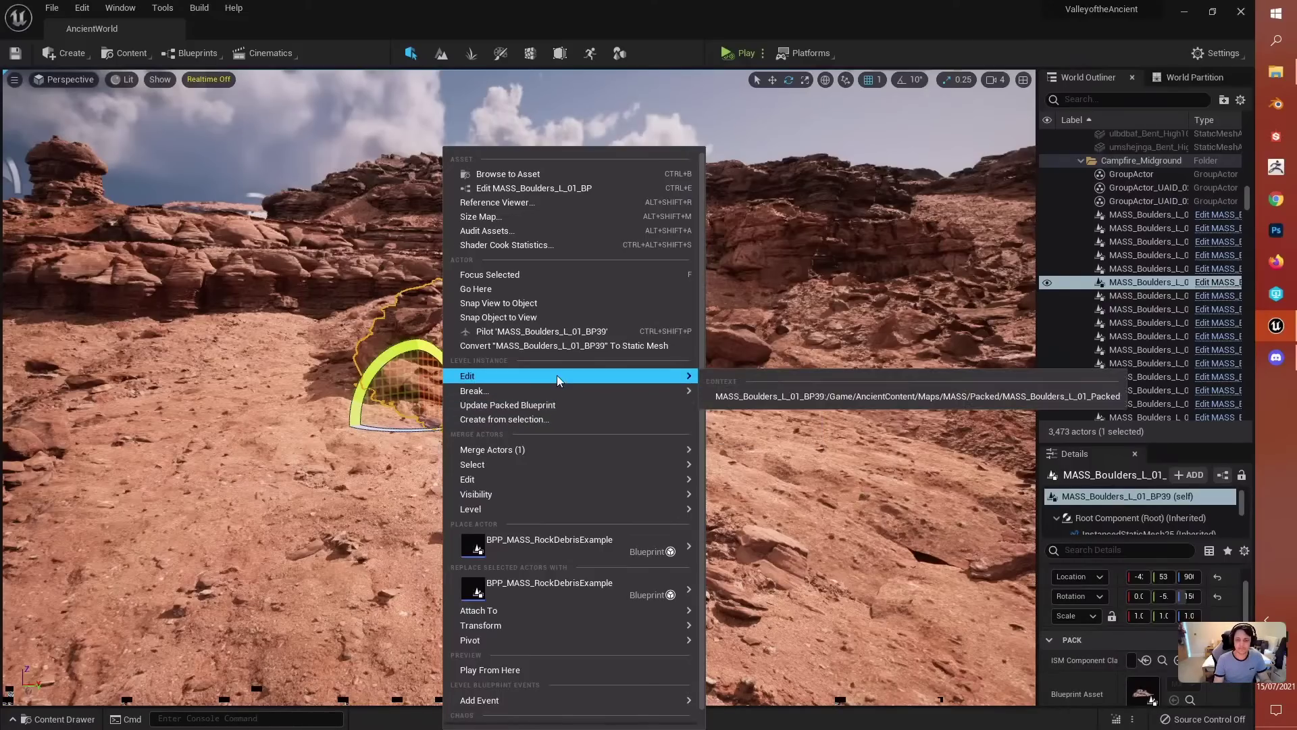
left_click(753, 397)
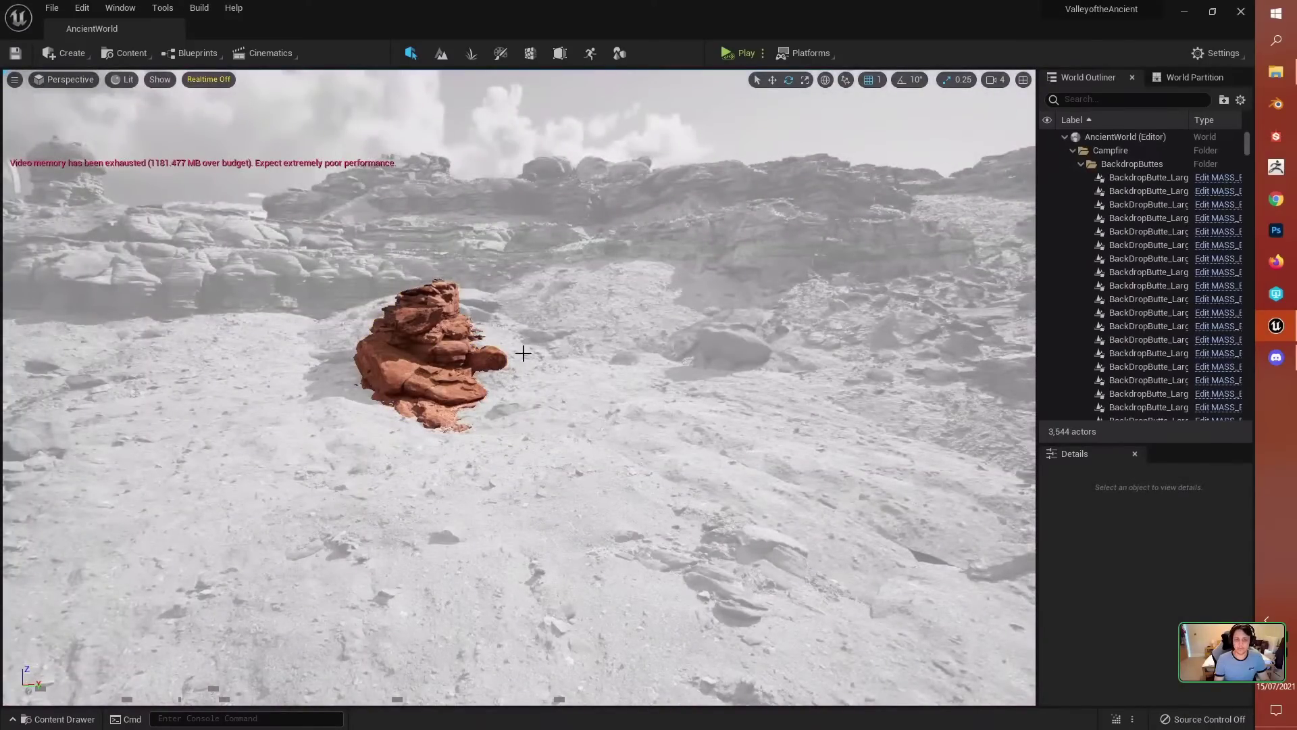
Step: Select the SM_uldrcd0_High5 rock near the top of the boulder stack and raise it into the air above the formation
key("w")
mouse_move(518, 387)
right_mouse_down()
mouse_move(533, 387)
mouse_move(510, 412)
mouse_move(530, 404)
right_mouse_up()
key("s")
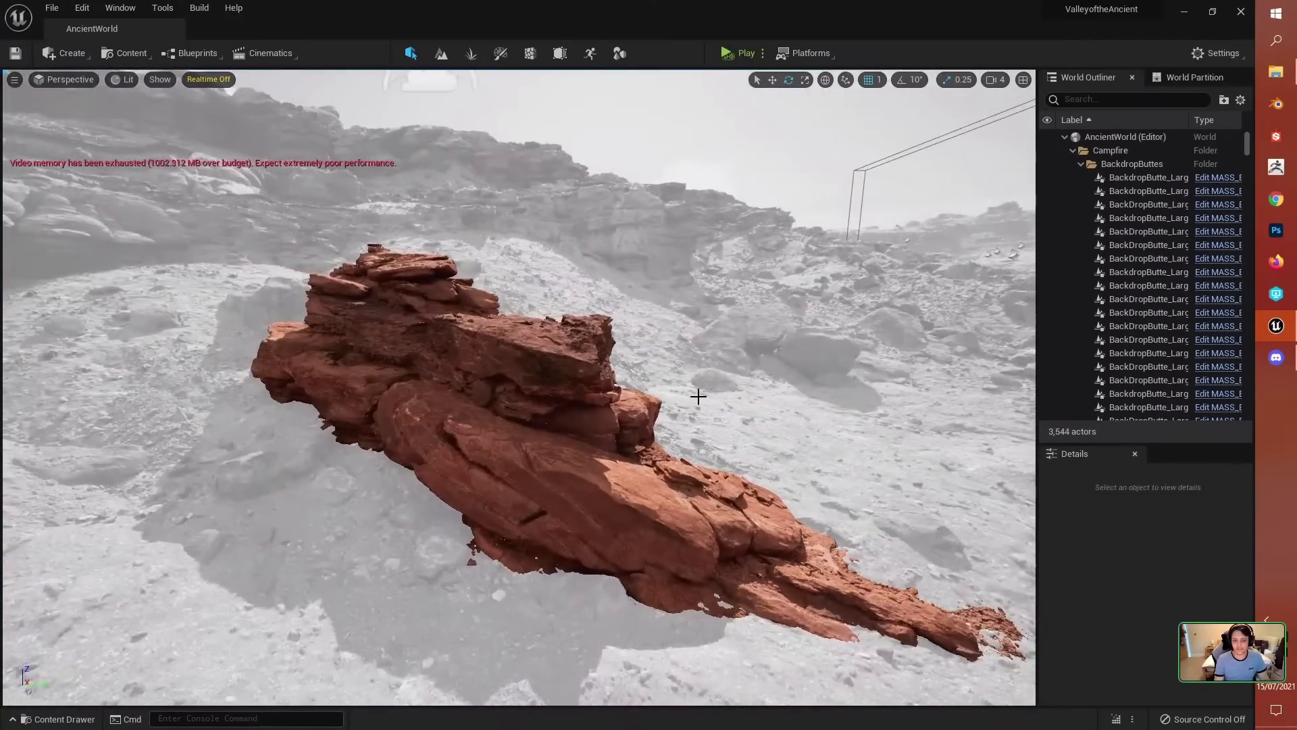
key("w")
right_click_drag(698, 396, 668, 399)
left_click(383, 251)
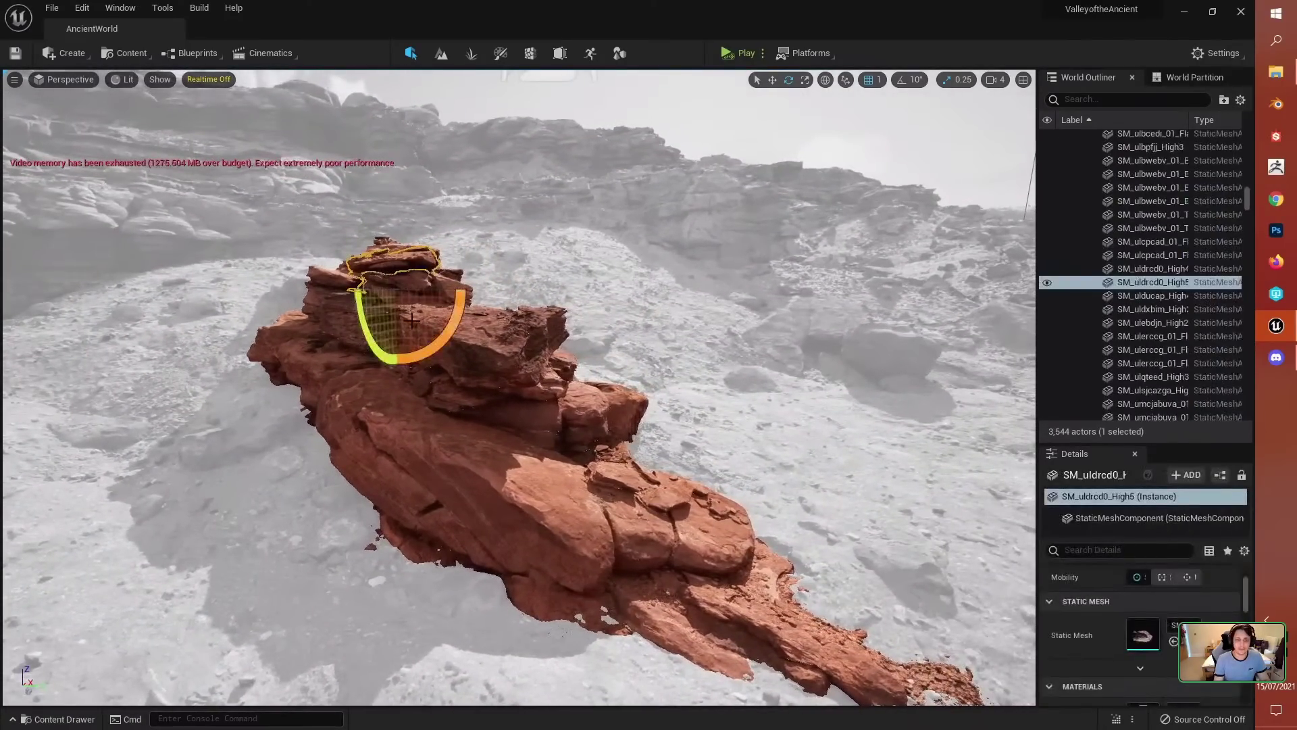
left_click_drag(391, 238, 395, 197)
left_click_drag(384, 104, 380, 123)
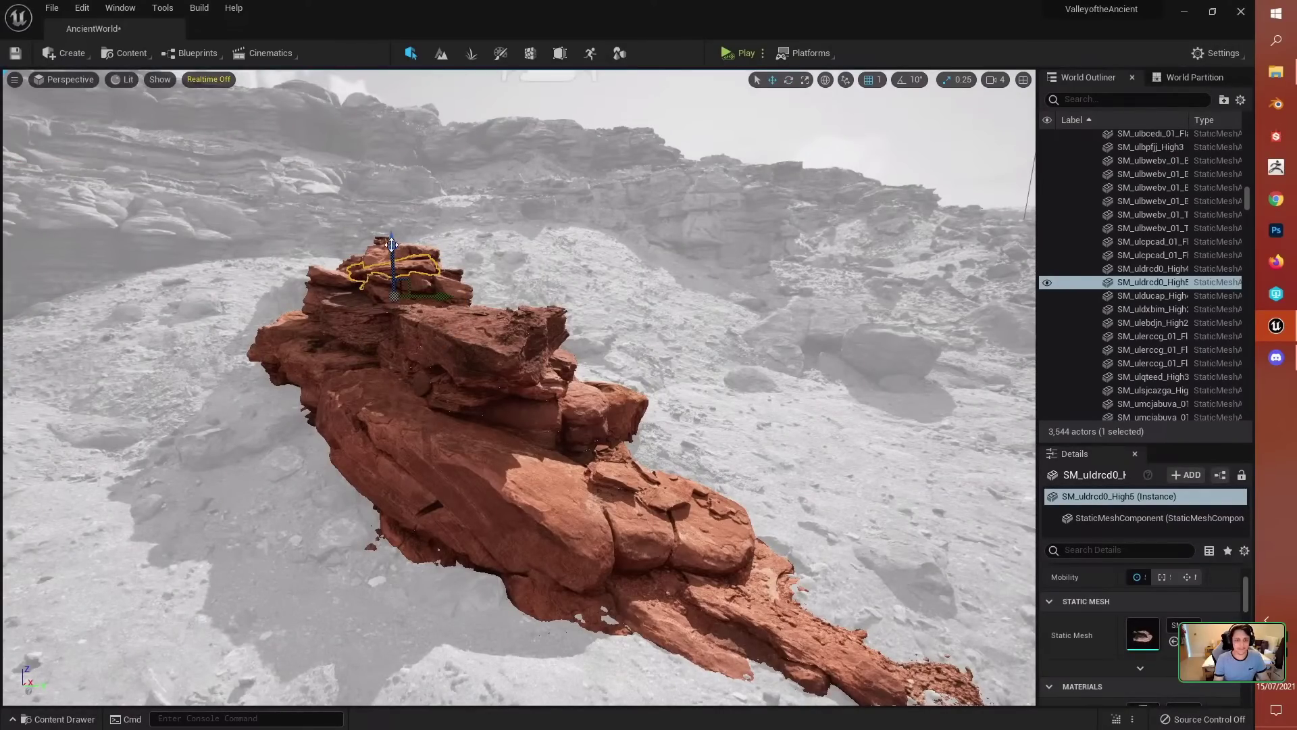
left_click_drag(391, 244, 381, 94)
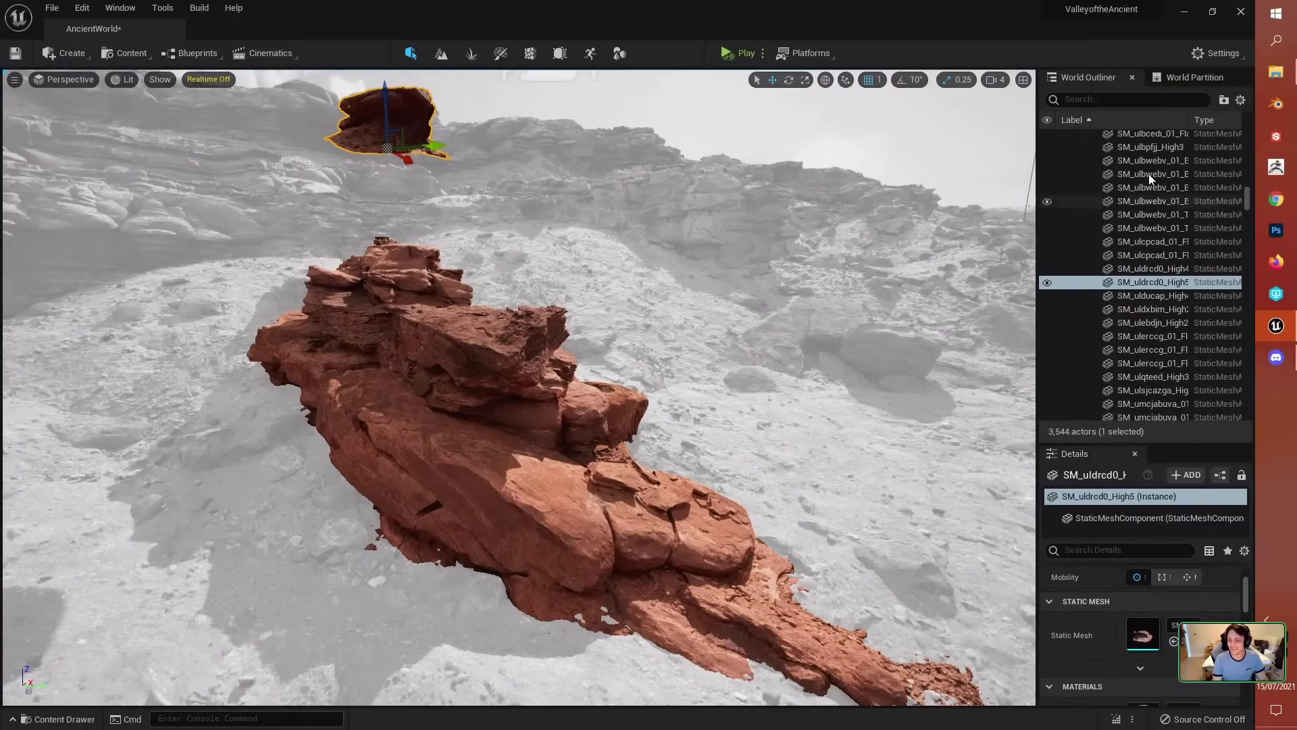
Step: Select the parent MASS_Boulders_L_01_BP39 actor and enlarge its details area to show the level instance editing options
scroll(1152, 188, "down", 10)
scroll(1152, 188, "down", 2)
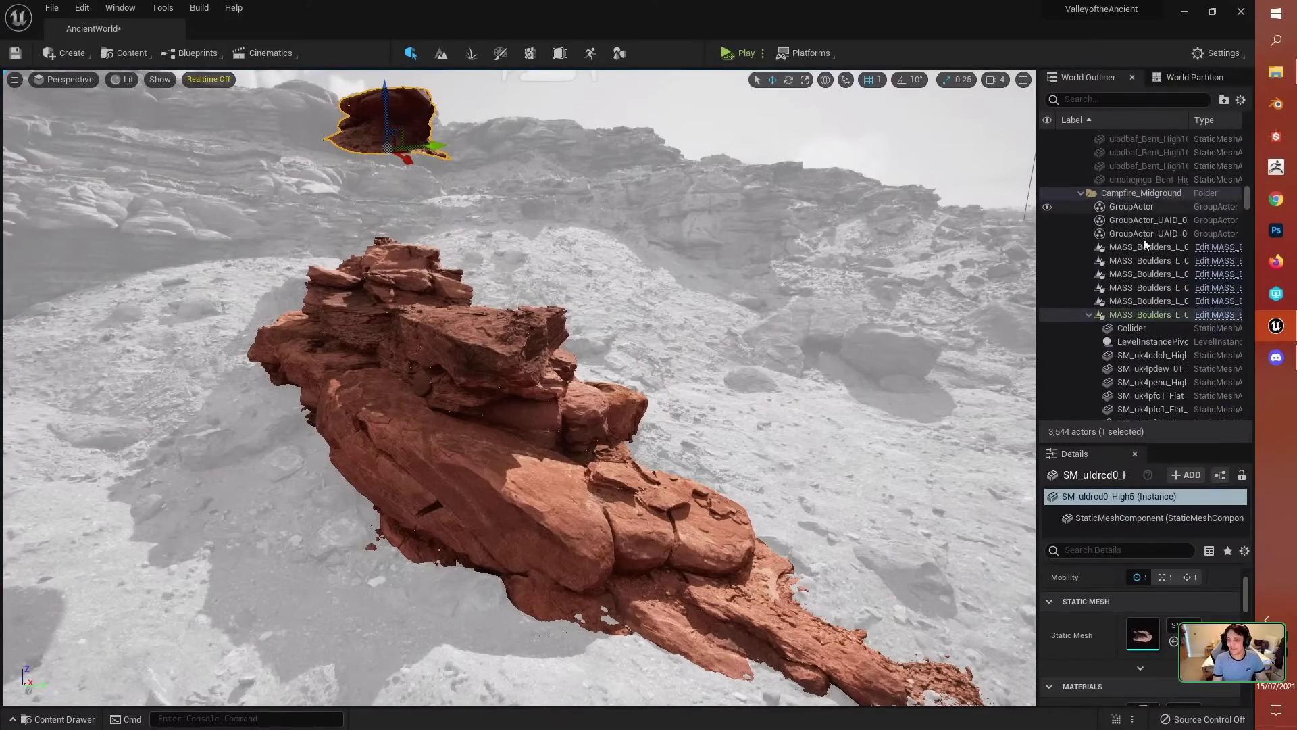
left_click(1124, 315)
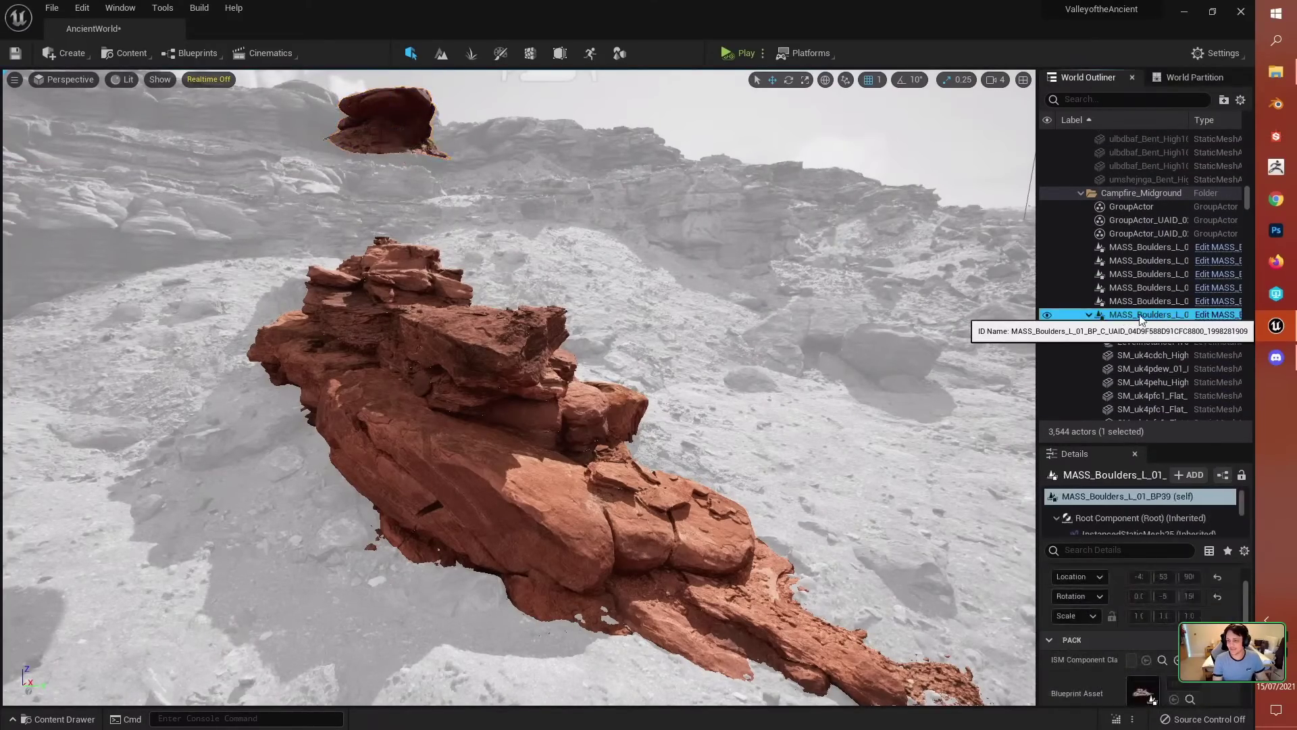
scroll(1142, 594, "down", 5)
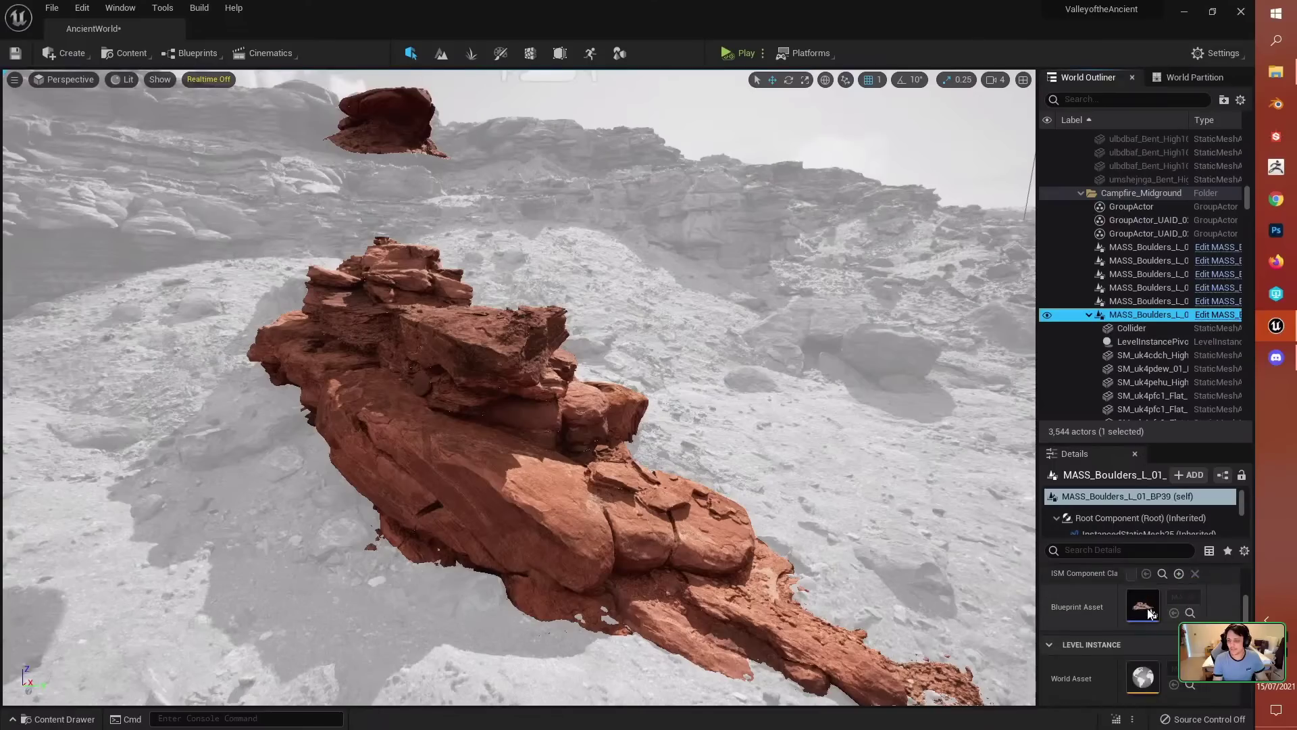
left_click_drag(1142, 444, 1141, 280)
scroll(1096, 533, "up", 5)
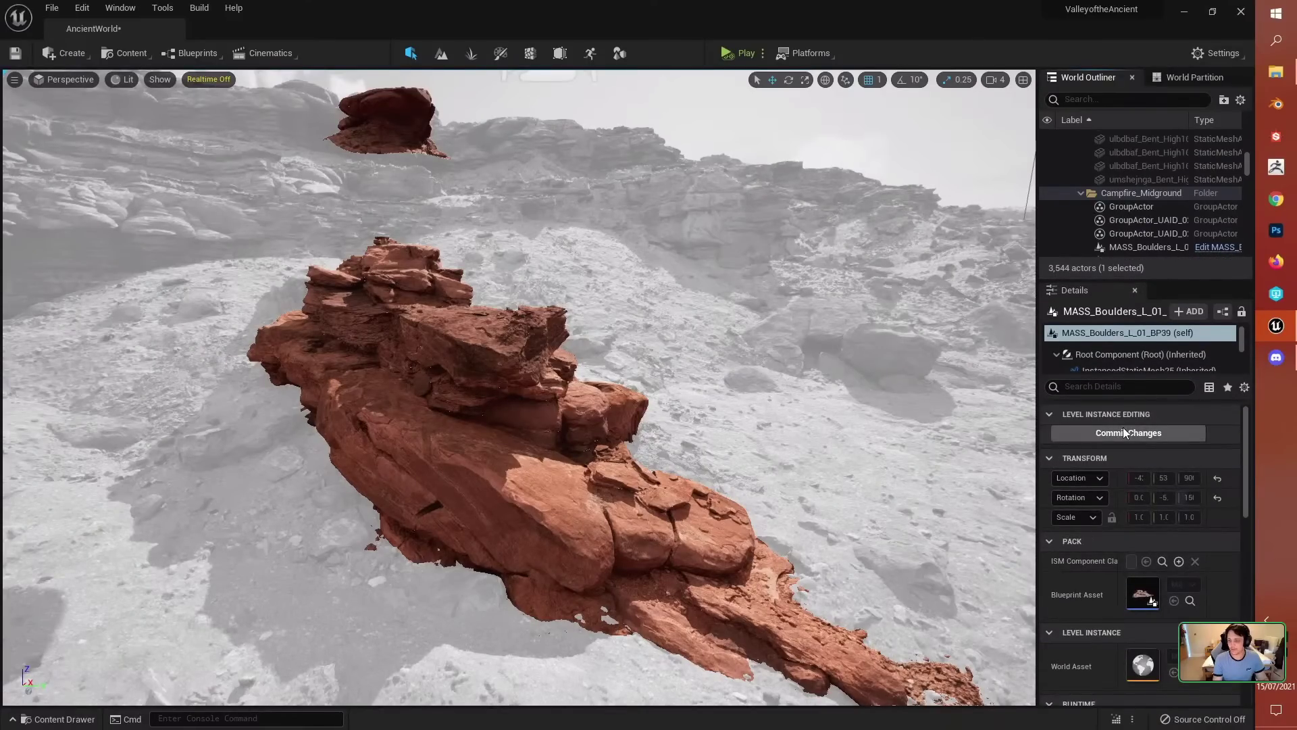
Step: Commit the level instance changes of MASS_Boulders_L_01_BP39, saving the MASS_Boulders_L_01_Packed level and the MASS_Boulders_L_01_BP blueprint
right_click(404, 116)
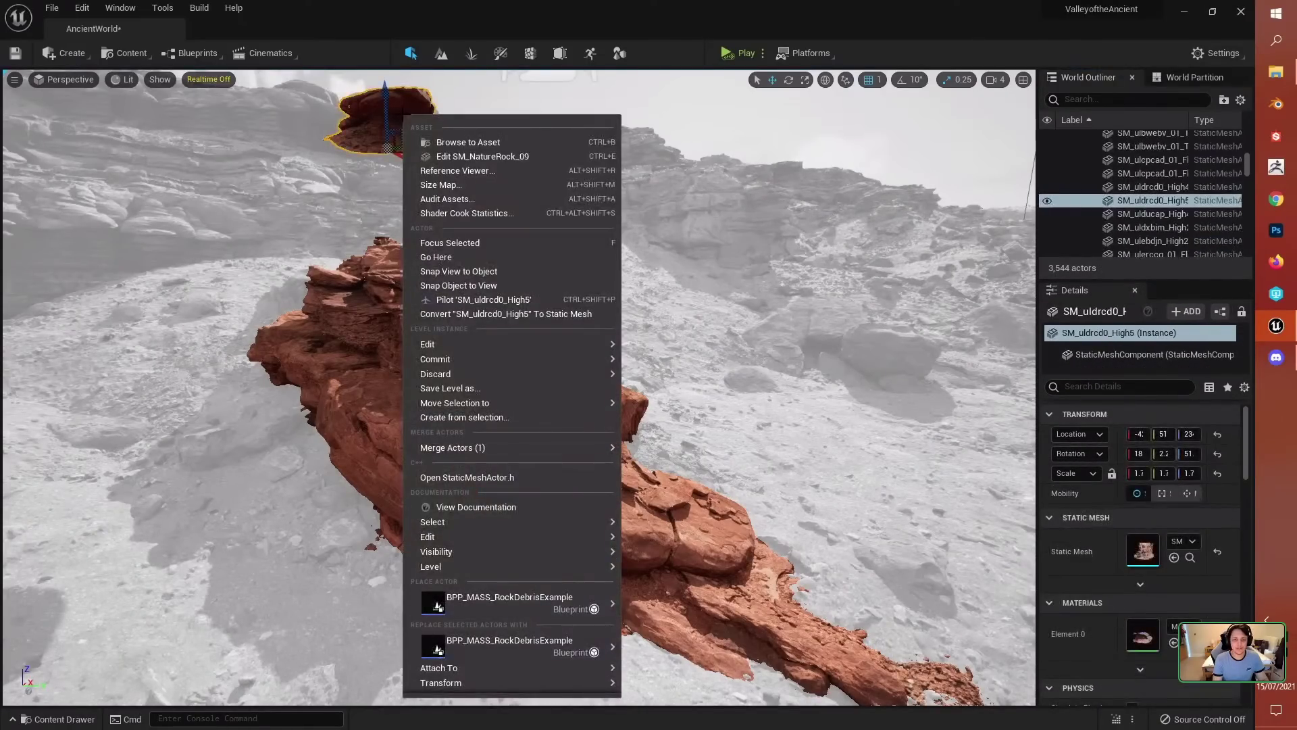
scroll(1143, 237, "up", 7)
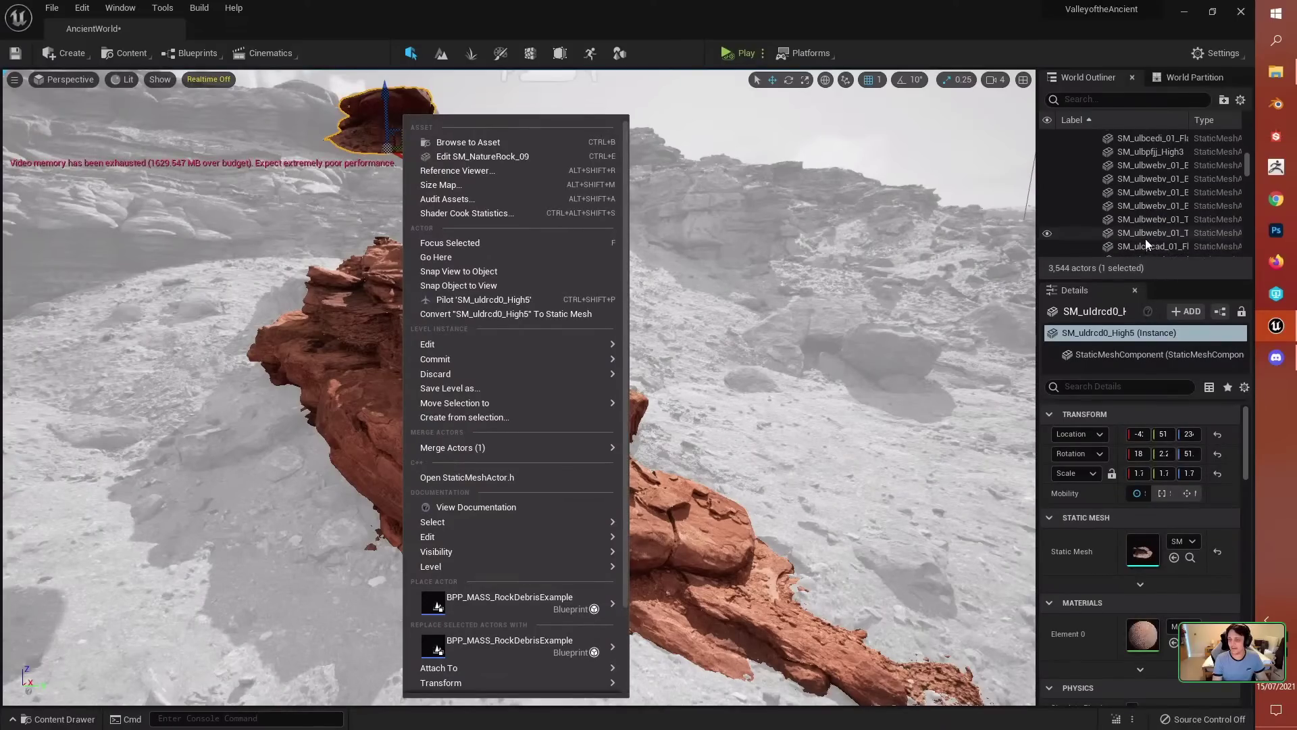
scroll(1145, 236, "down", 3)
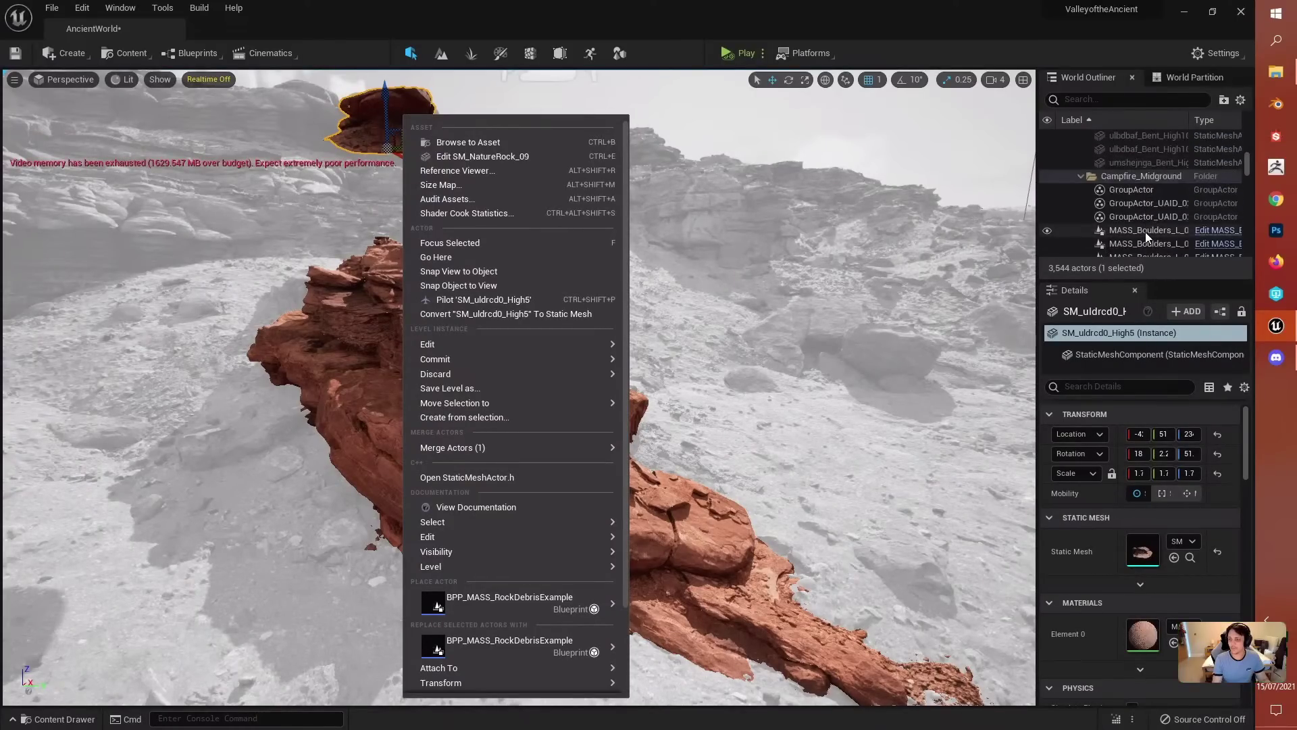
left_click(1158, 191)
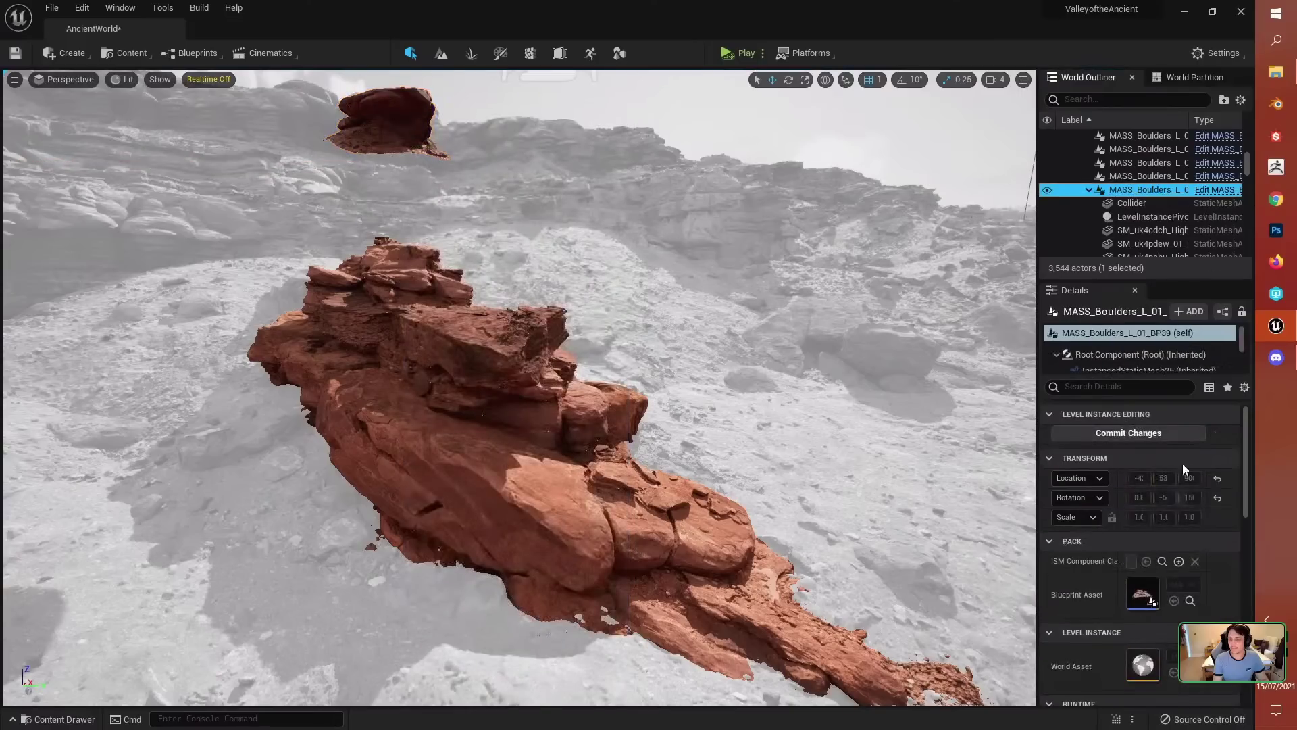
left_click(1135, 431)
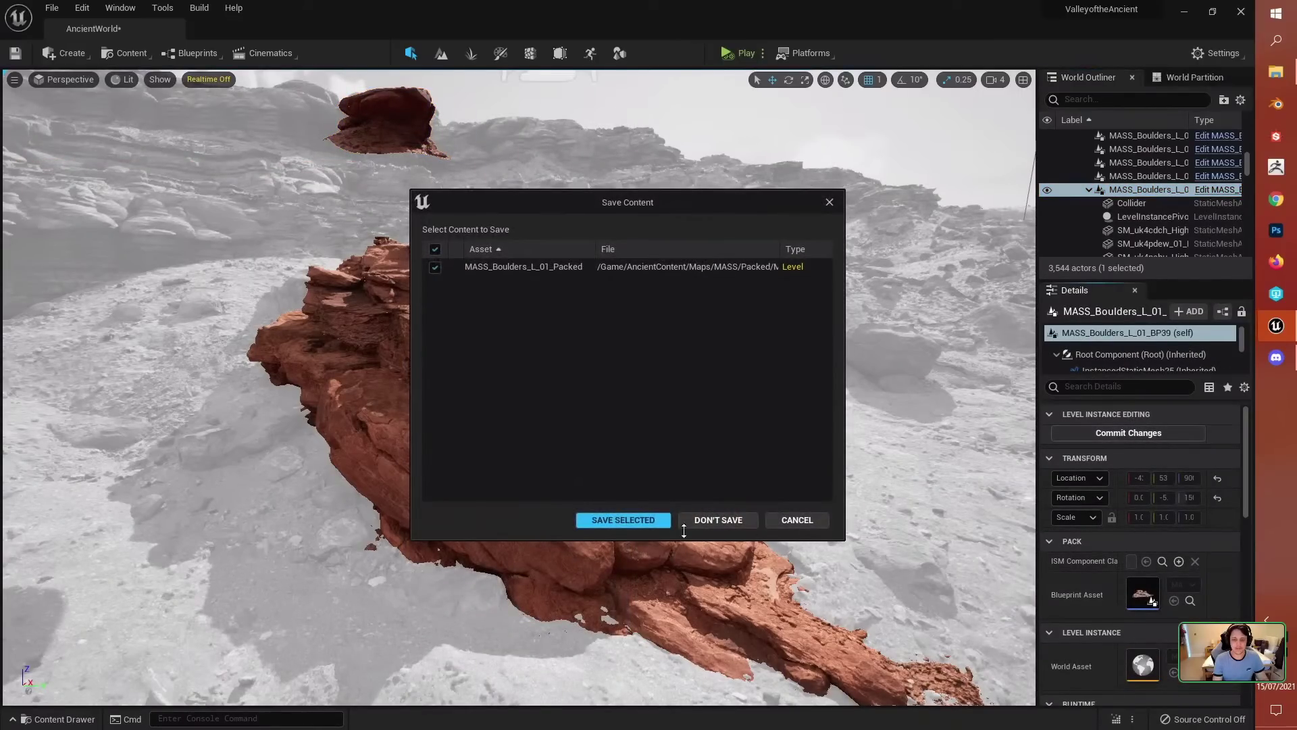
left_click(623, 520)
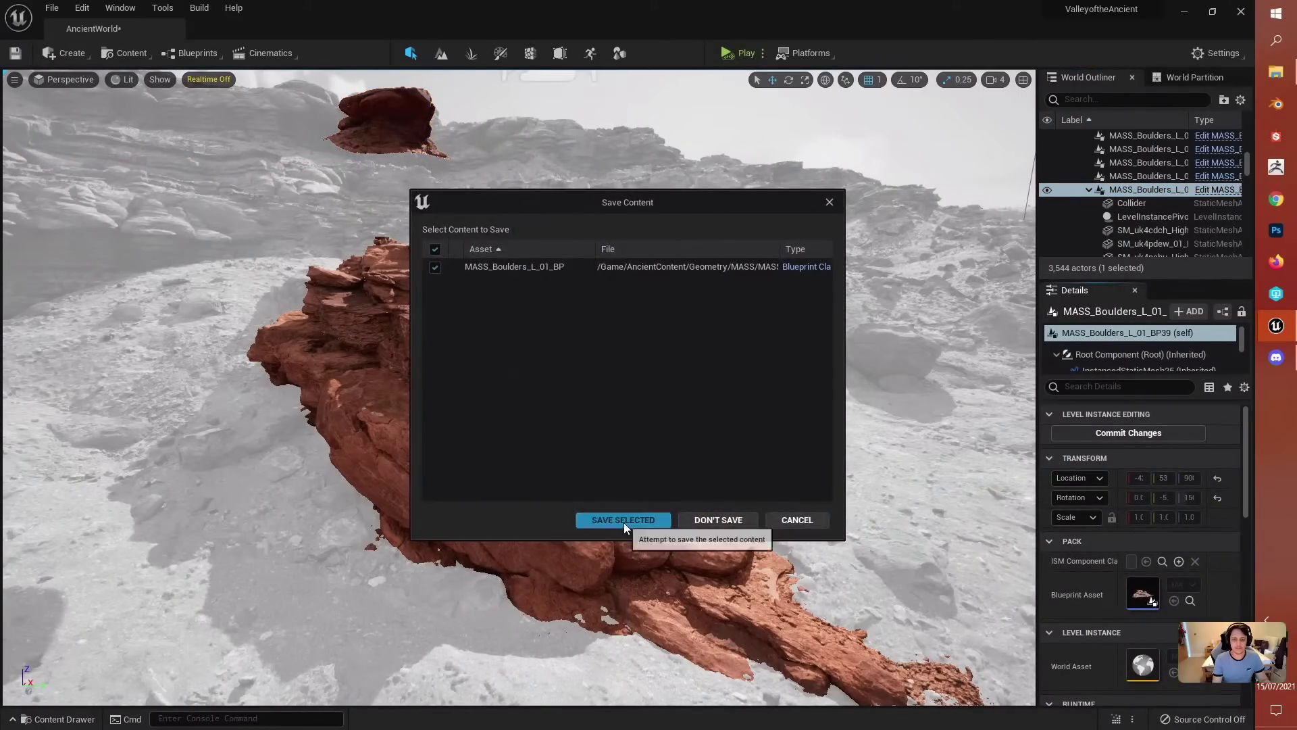
left_click(623, 520)
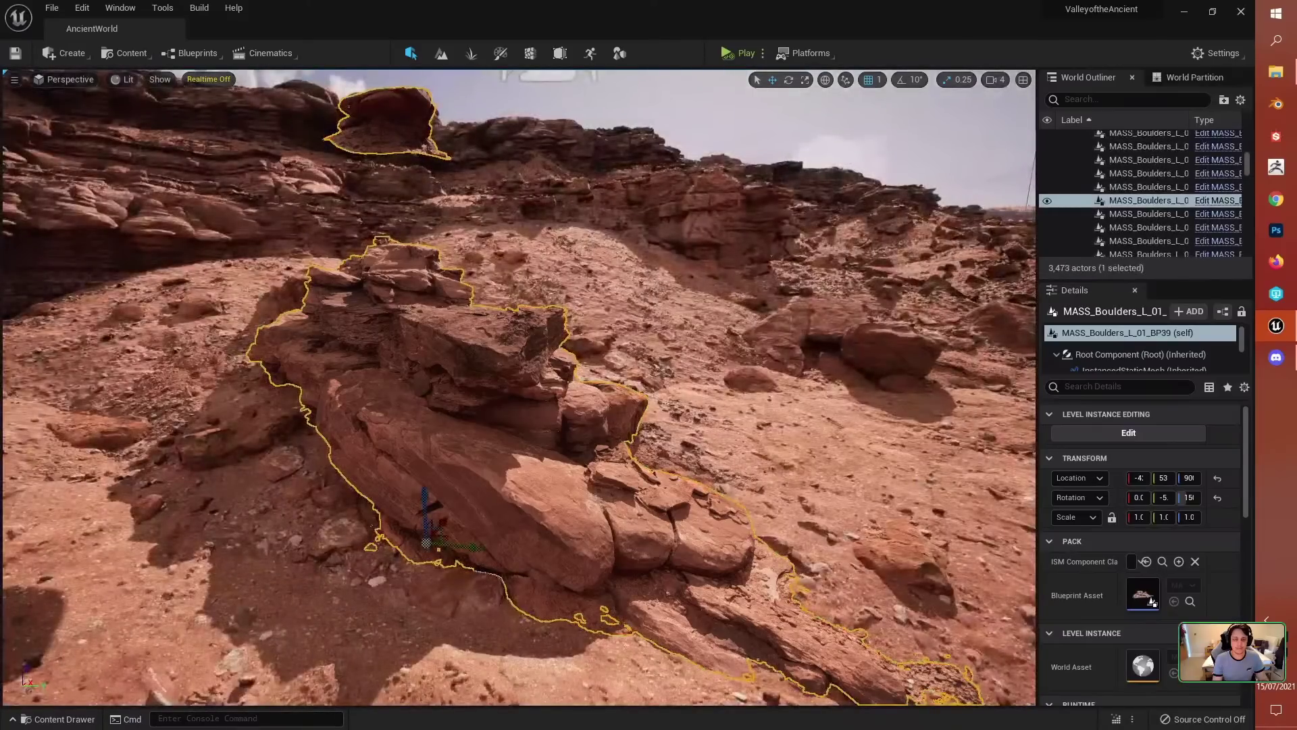
Step: Widen the actor list to fit the full actor names, and select the edited MASS_Boulders_L_01_BP39 formation in the scene
key("s")
right_click_drag(519, 387, 1030, 226)
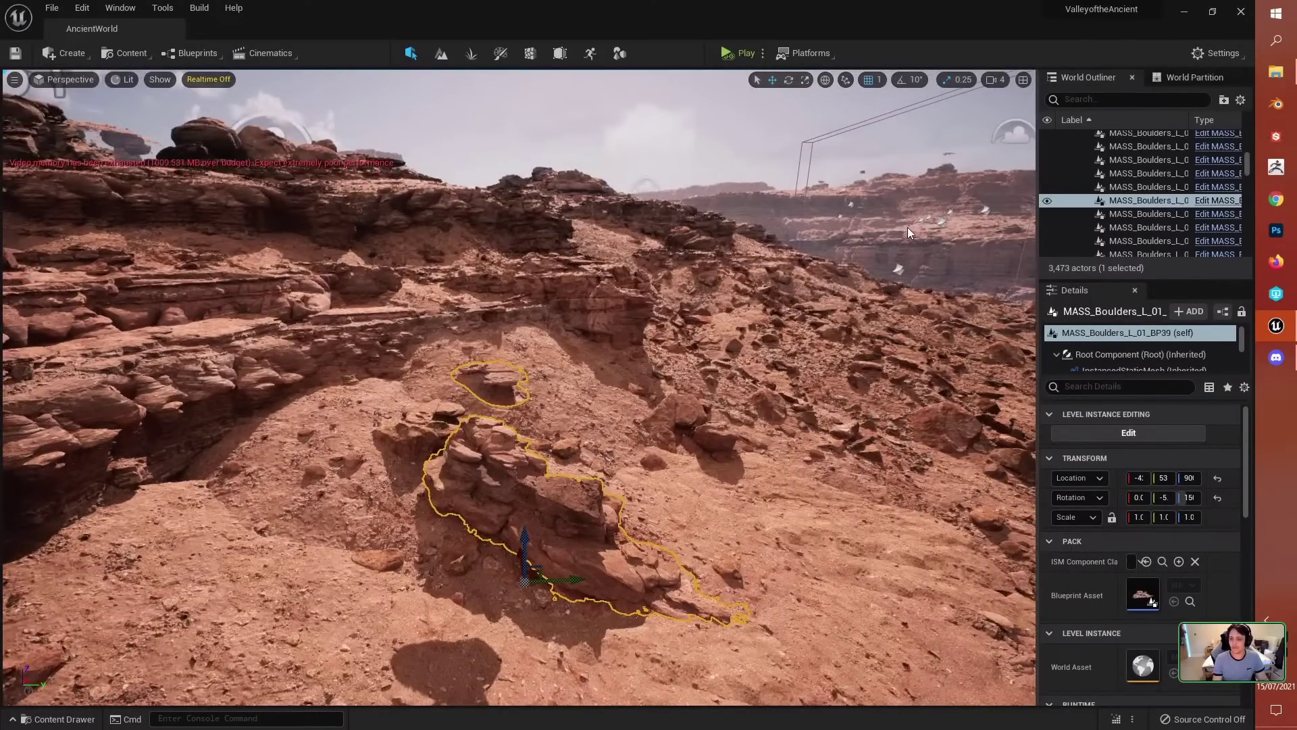
left_click_drag(1037, 227, 904, 227)
left_click(1065, 217)
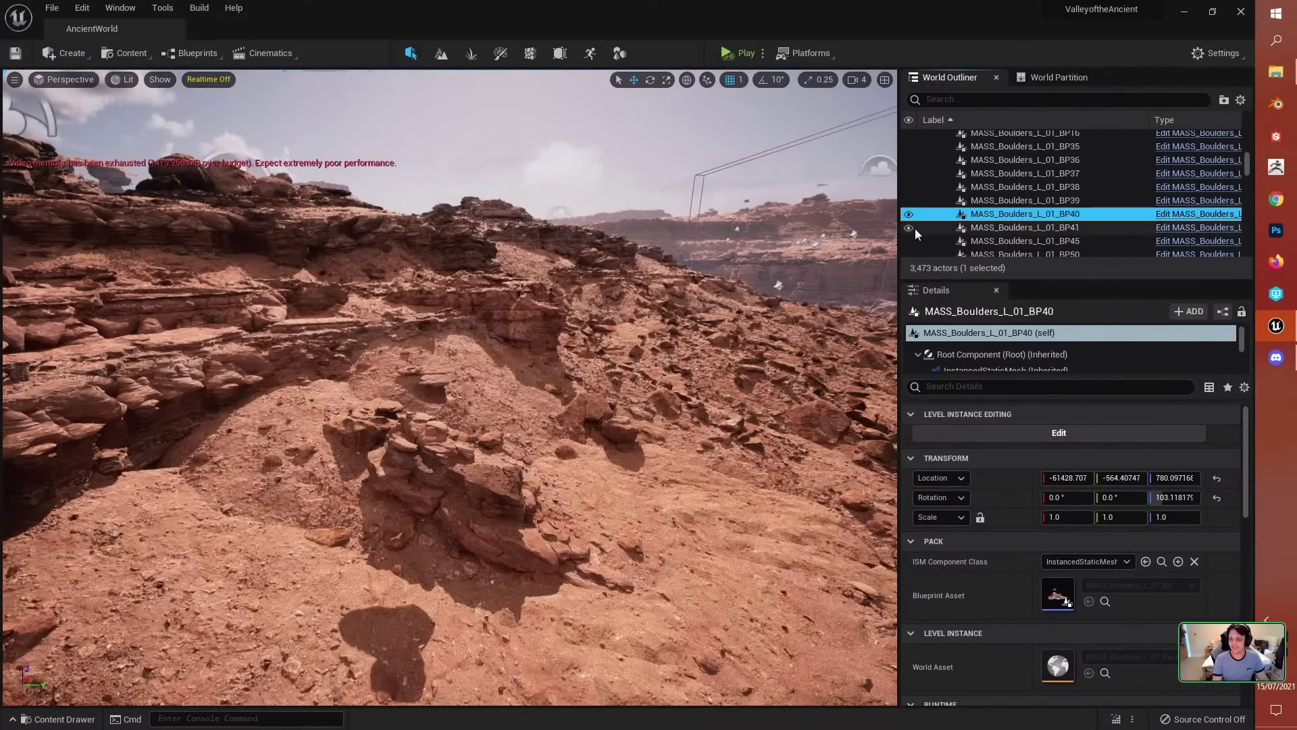
right_click(626, 323)
left_click(617, 331)
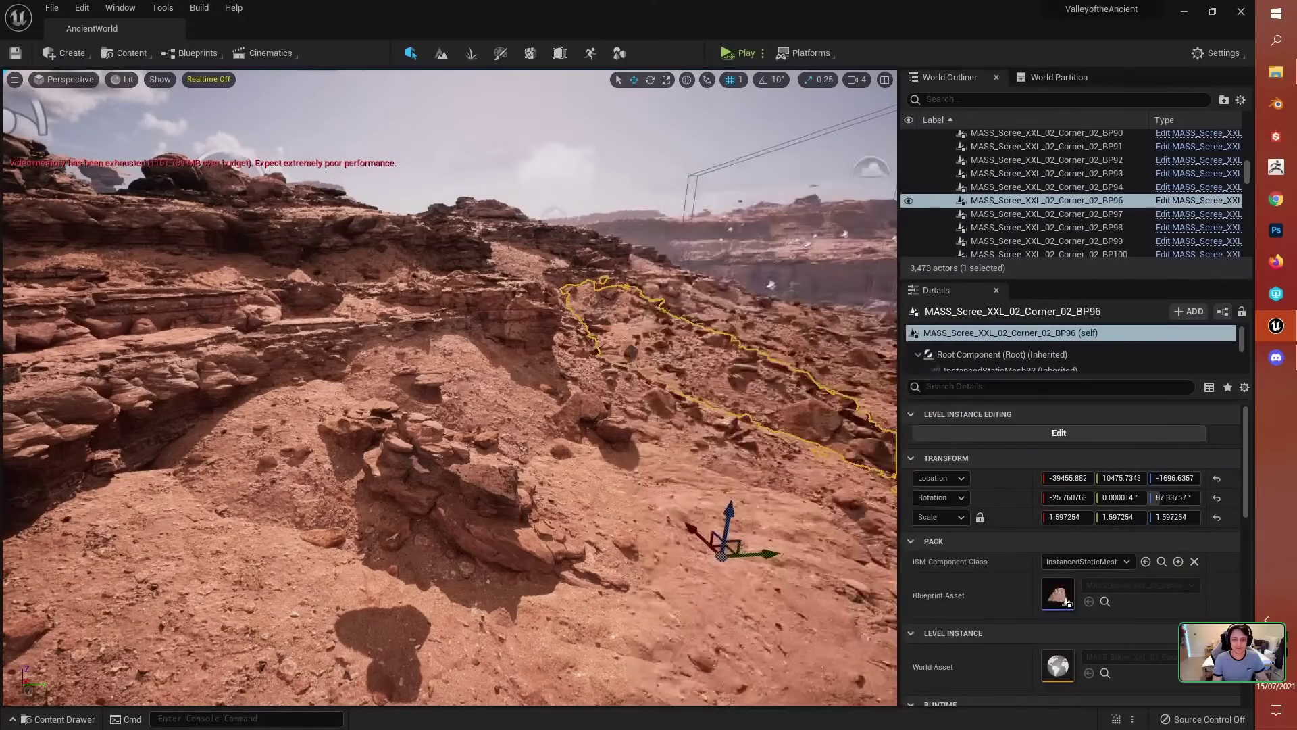
right_click_drag(617, 332, 685, 331)
left_click(321, 465)
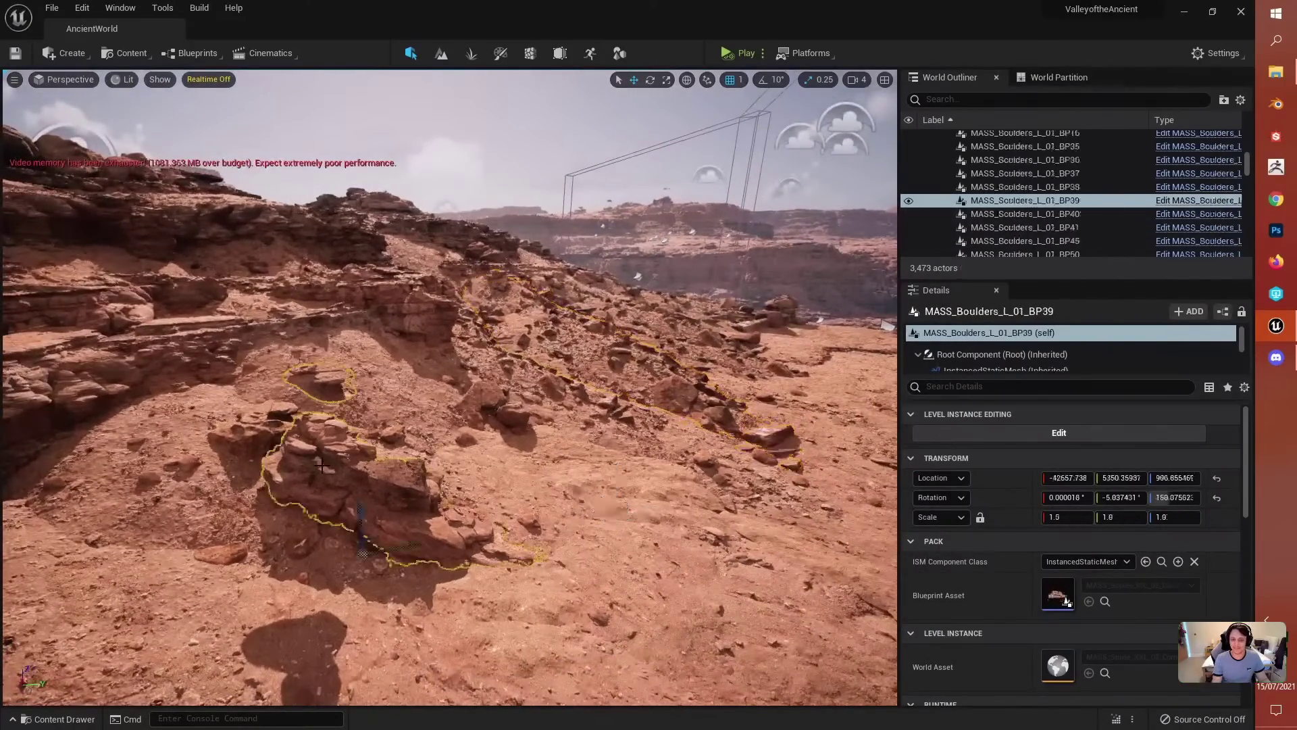
Step: Focus on the MASS_Boulders_L_01_BP41 instance and examine its raised rock from several sides
left_click(979, 227)
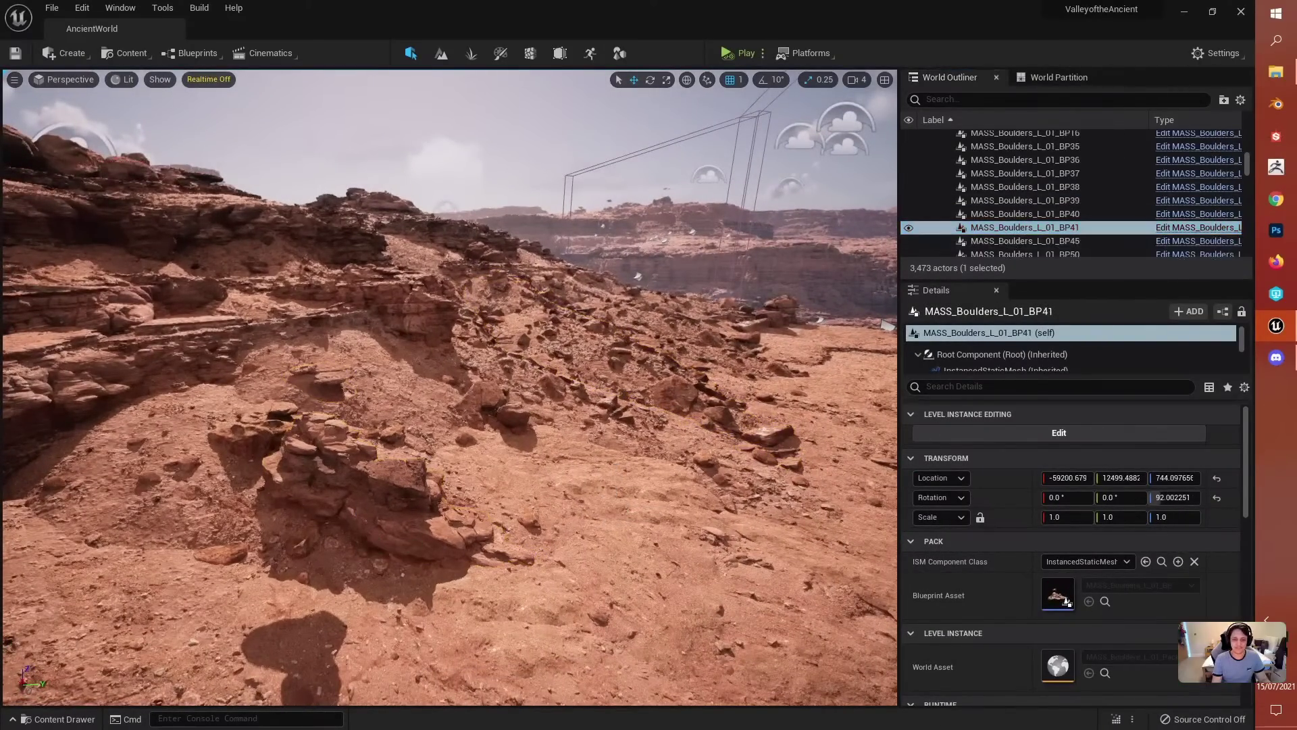
right_click_drag(450, 387, 568, 307)
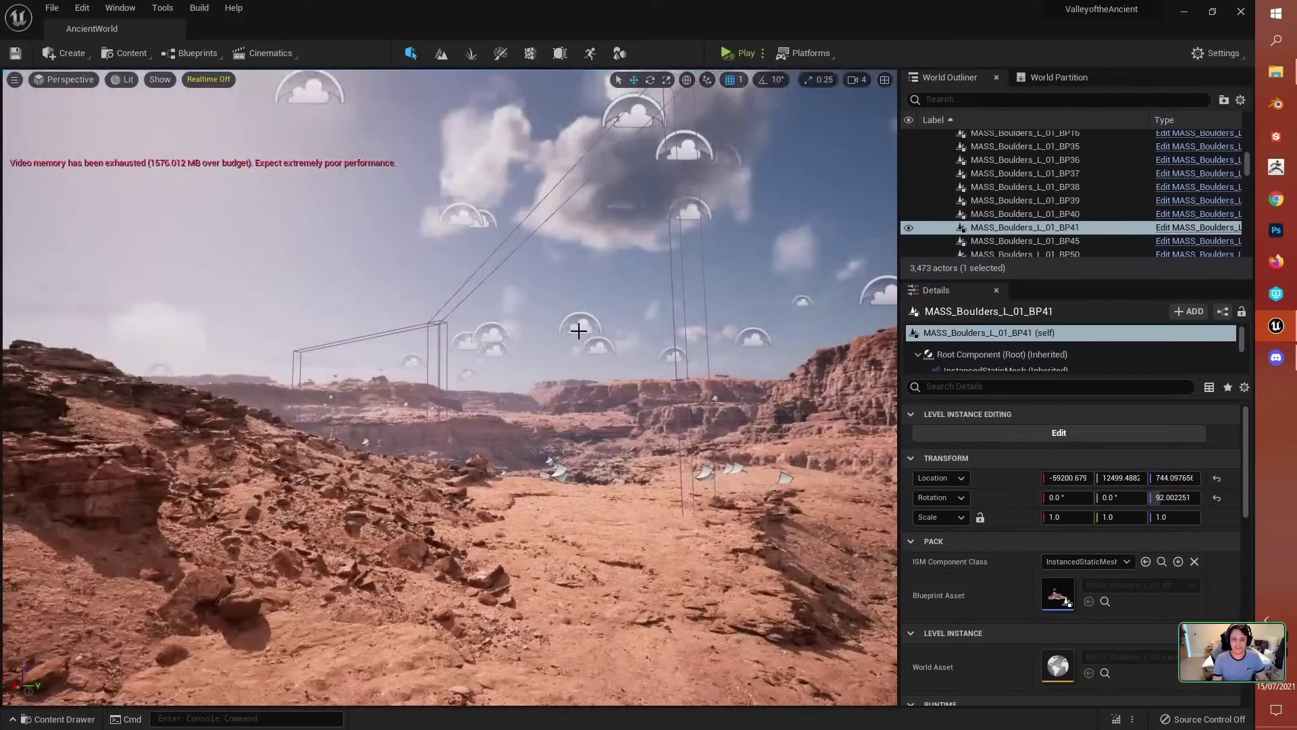
key("f")
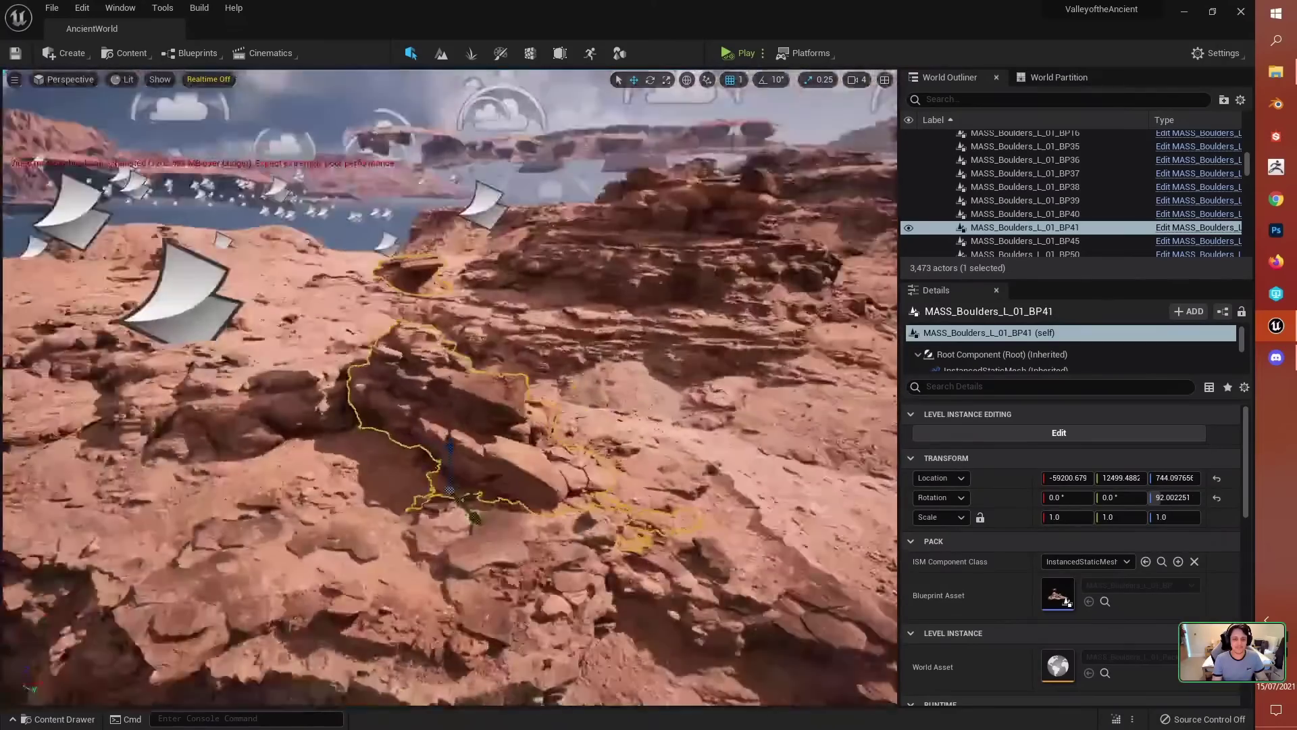
left_click_drag(450, 387, 408, 272, "alt")
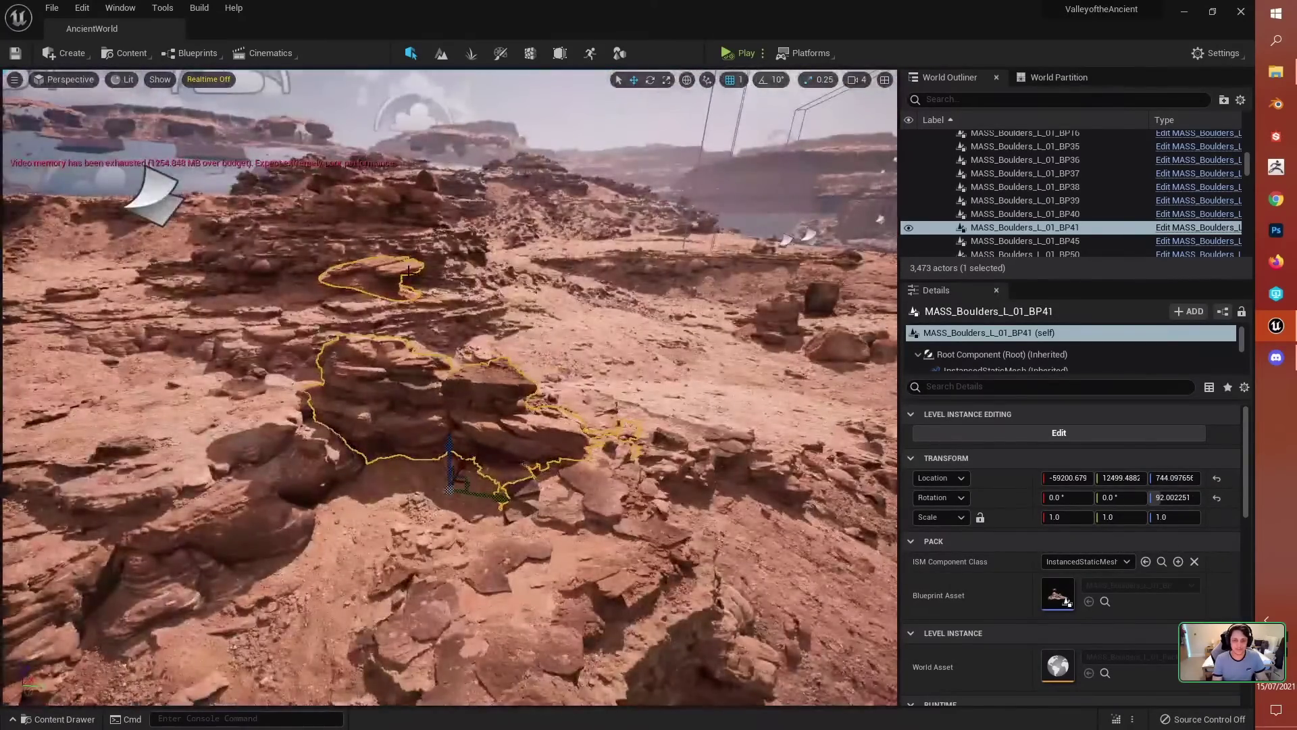
left_click_drag(567, 375, 422, 297, "alt")
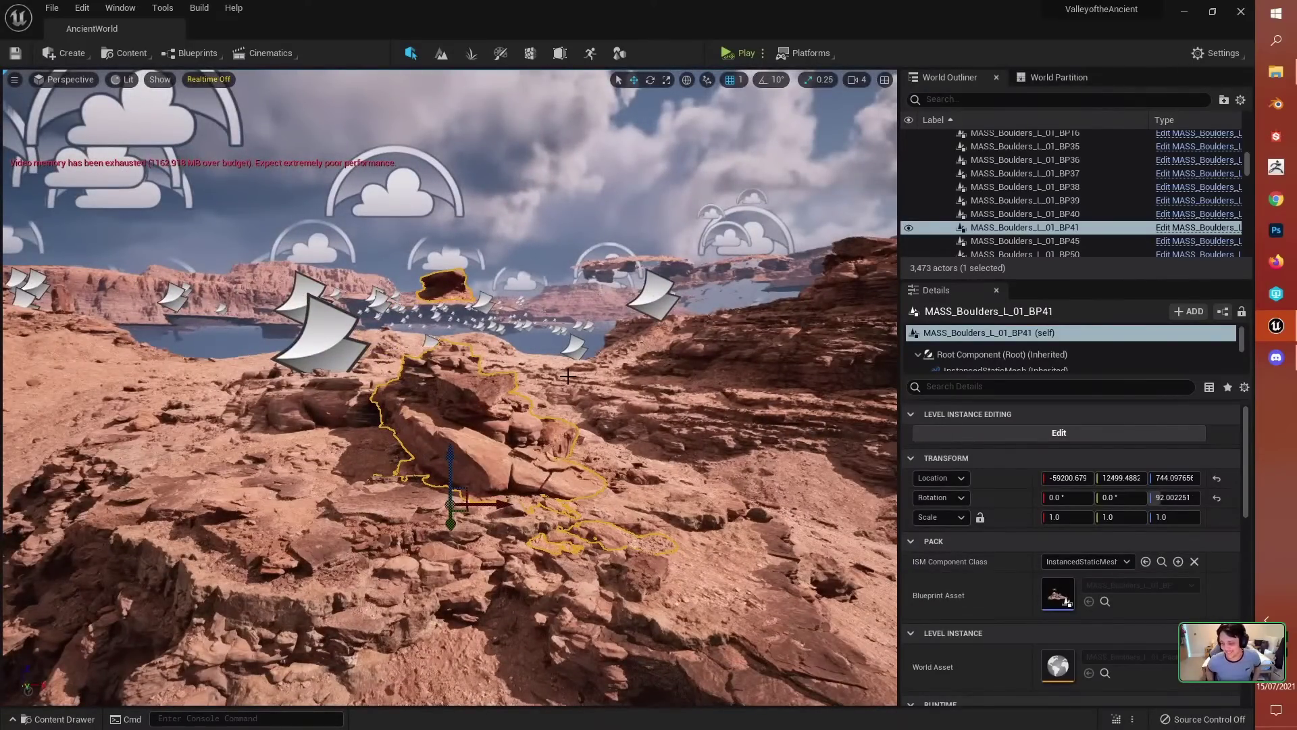
left_click_drag(627, 307, 493, 300, "alt")
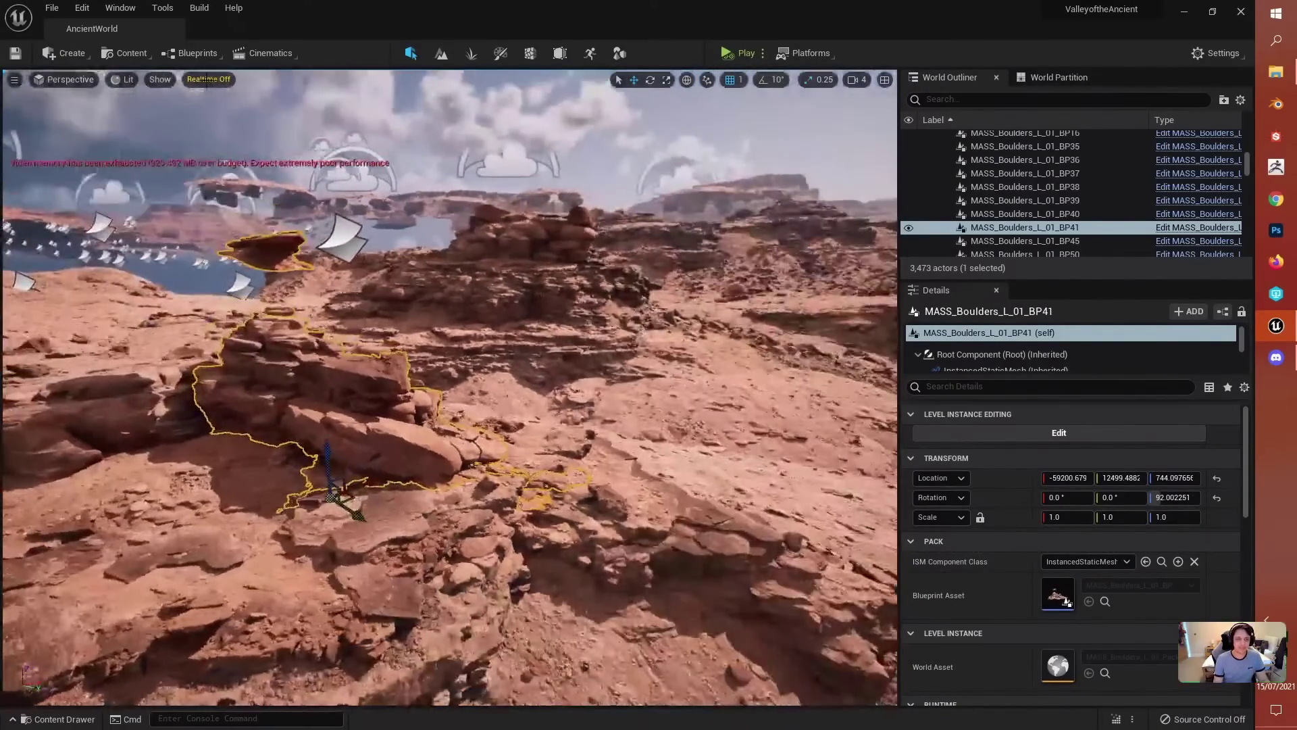
left_click_drag(122, 107, 129, 135, "alt")
Step: Show the placeable actors and search them for "level insta"
left_click(70, 54)
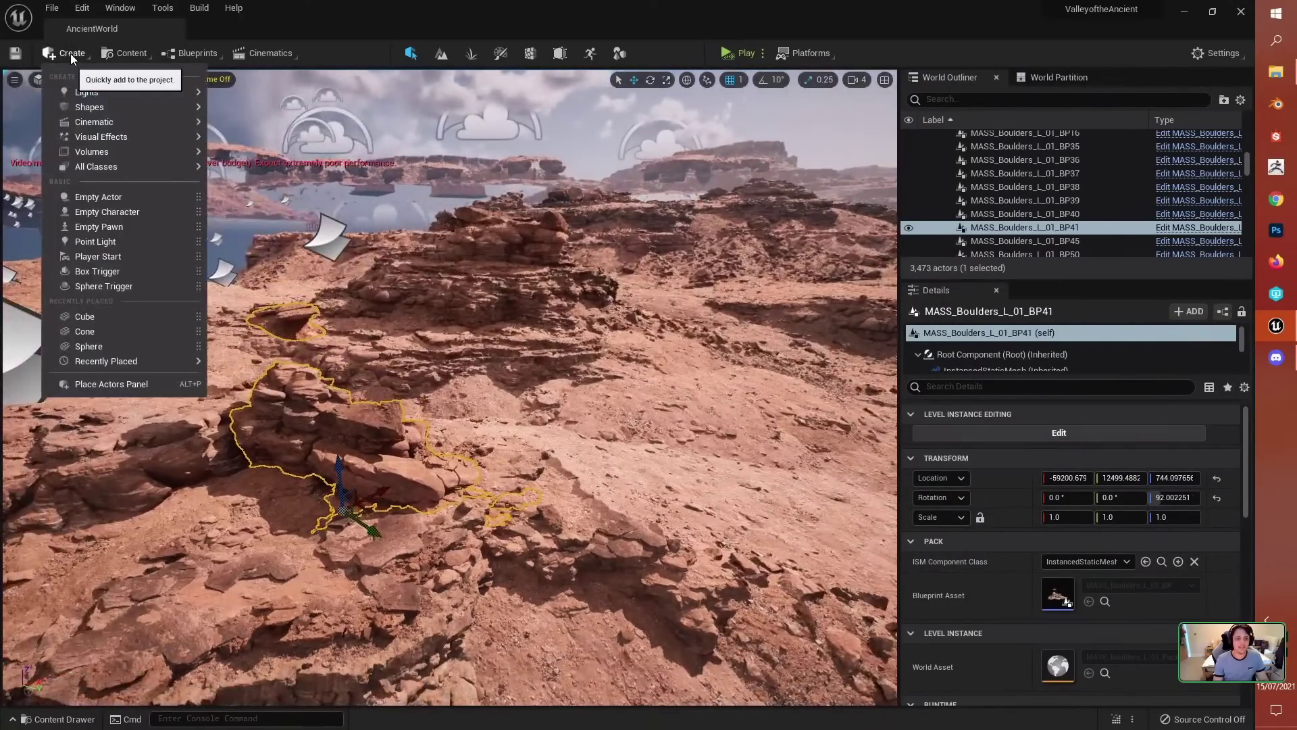
left_click(125, 384)
type("level insta")
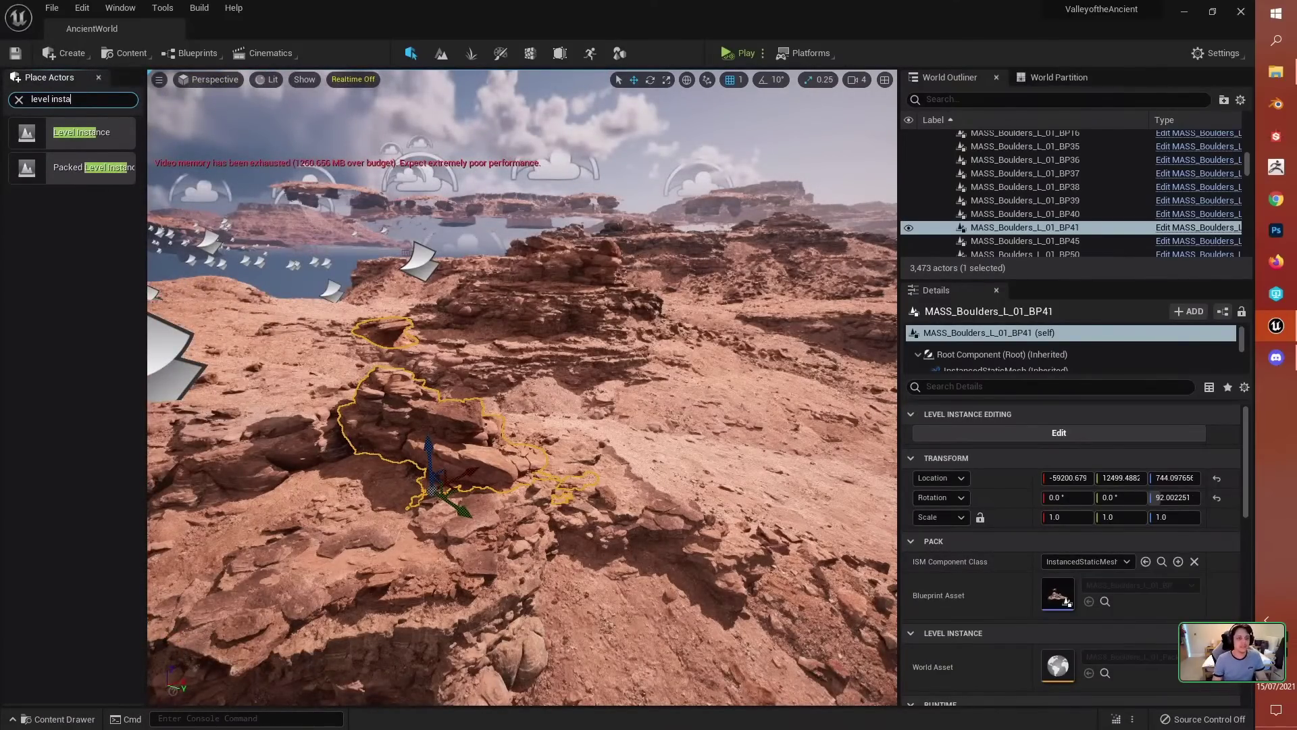
Step: Place a Level Instance actor on the open ground and assign the first MASS_BackdropButte_L_01_Packed level as its world asset
left_click_drag(82, 132, 734, 388)
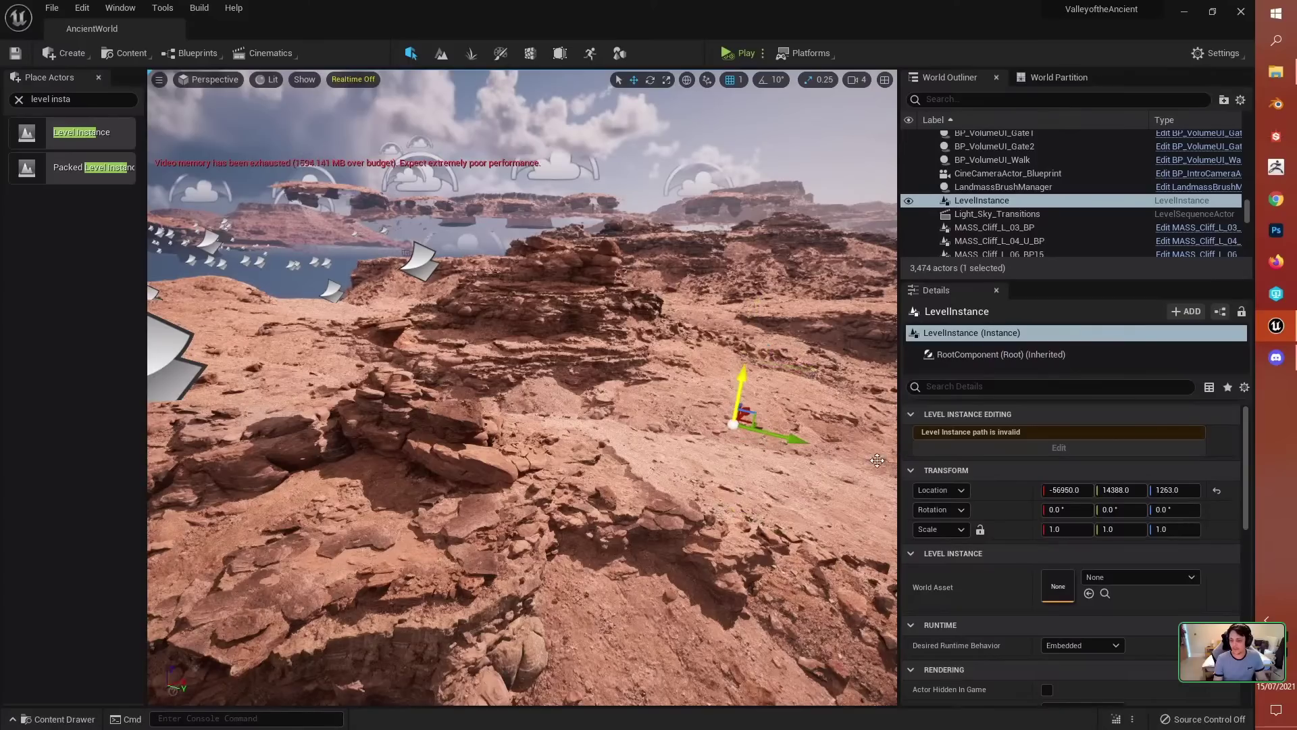
left_click(1141, 580)
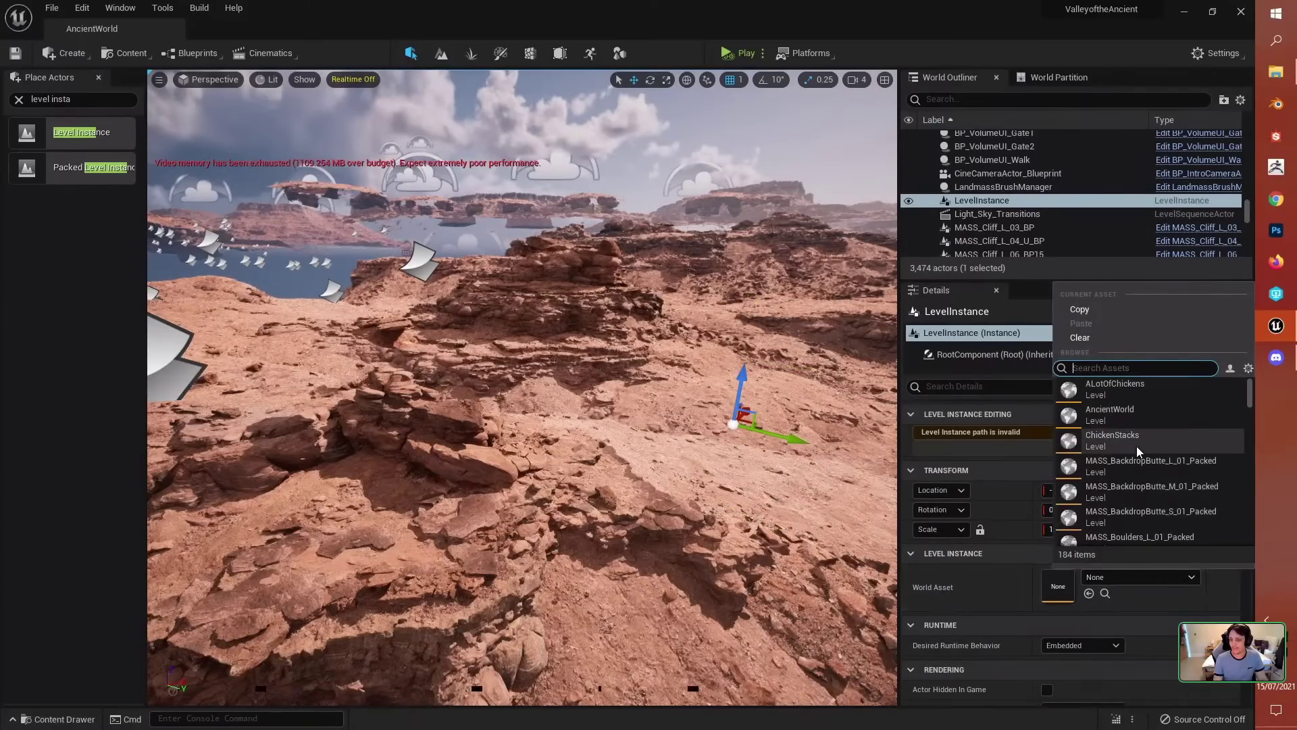
mouse_move(1137, 451)
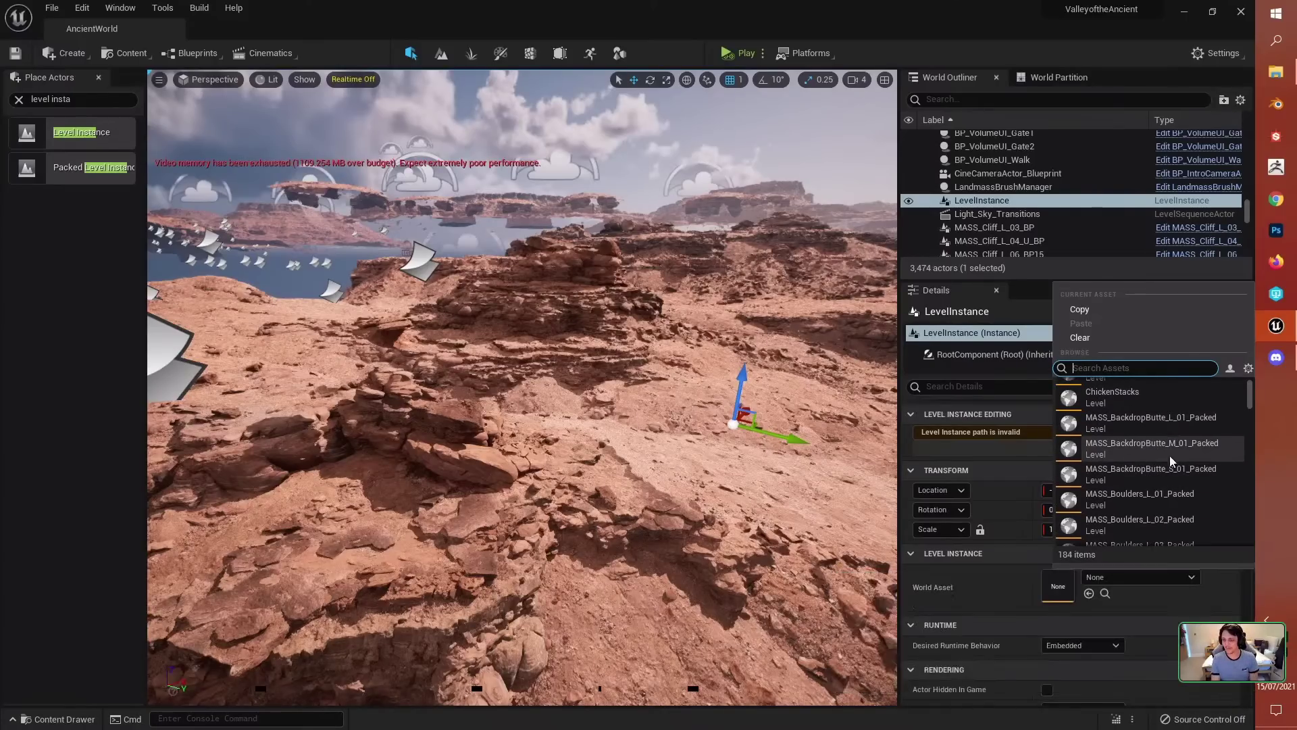
left_click(1171, 423)
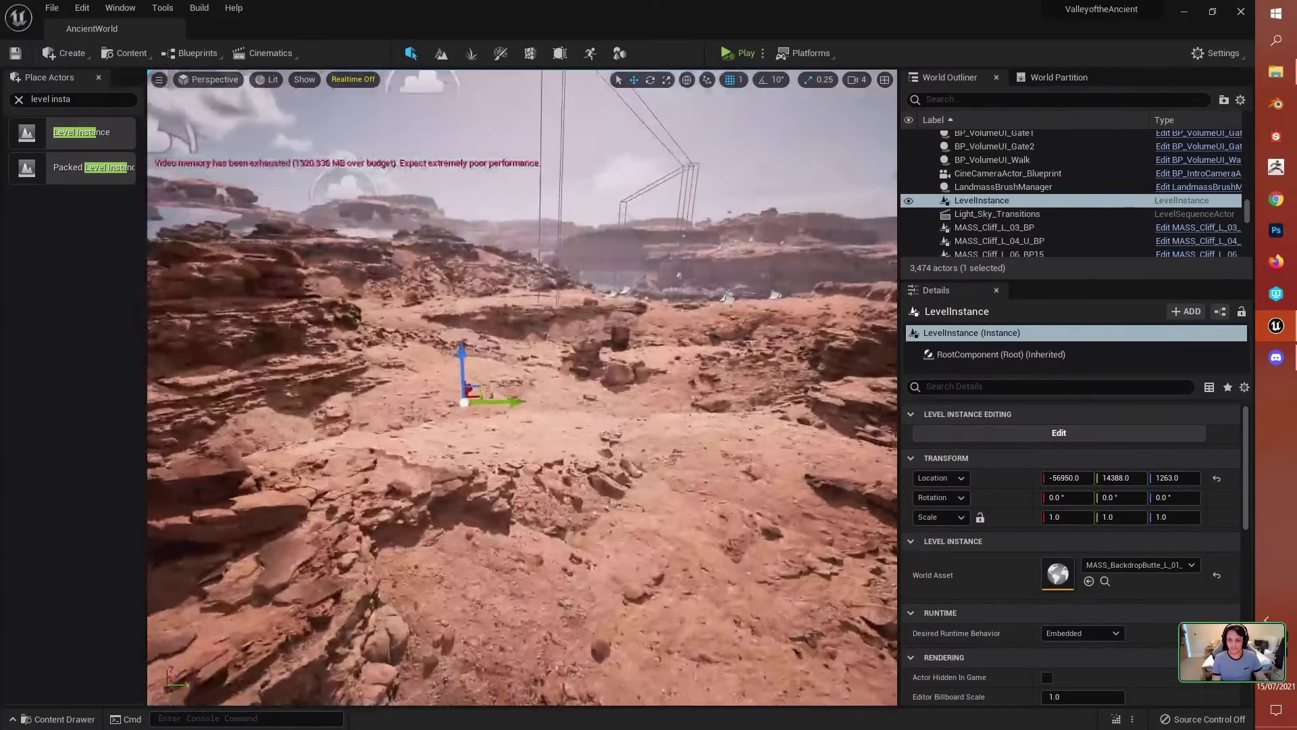
right_click_drag(521, 388, 628, 392)
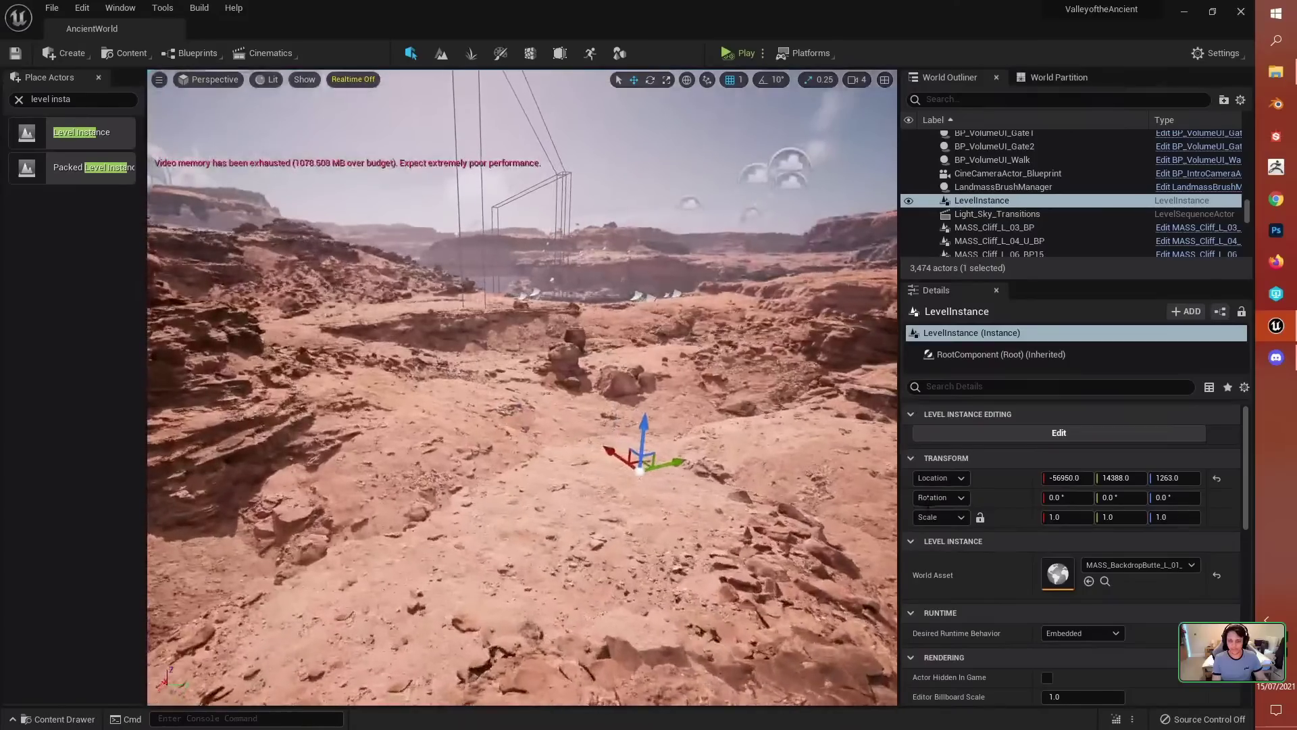
Step: Change the level instance's world asset to MASS_Boulders_M_01_Packed
left_click(1121, 565)
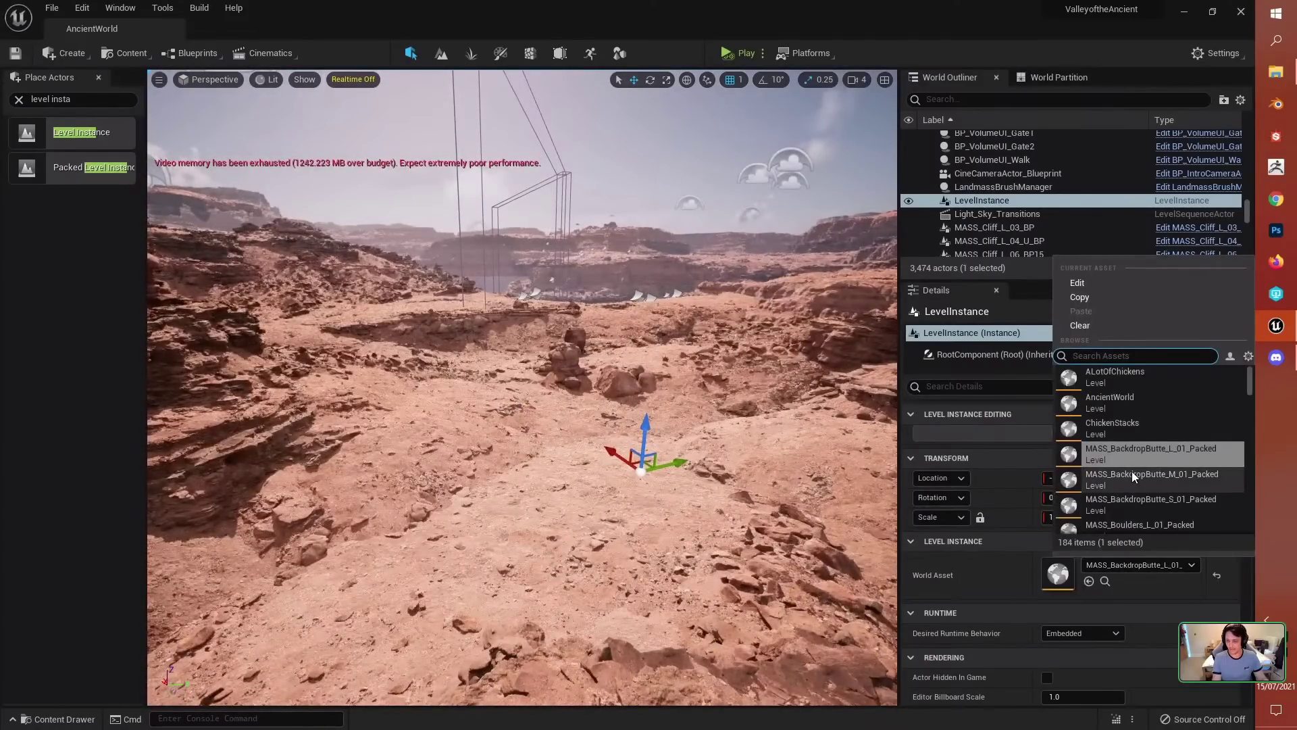
scroll(1136, 472, "down", 3)
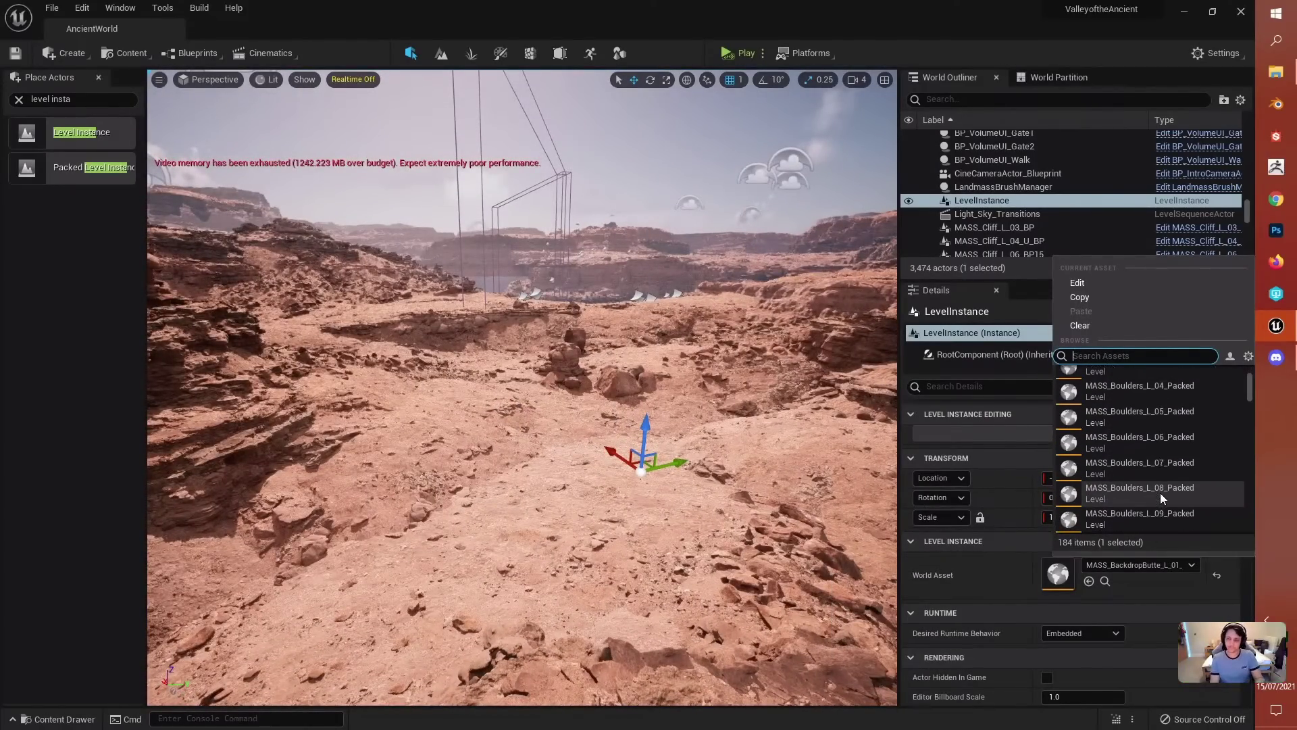
scroll(1161, 486, "down", 1)
left_click(1164, 472)
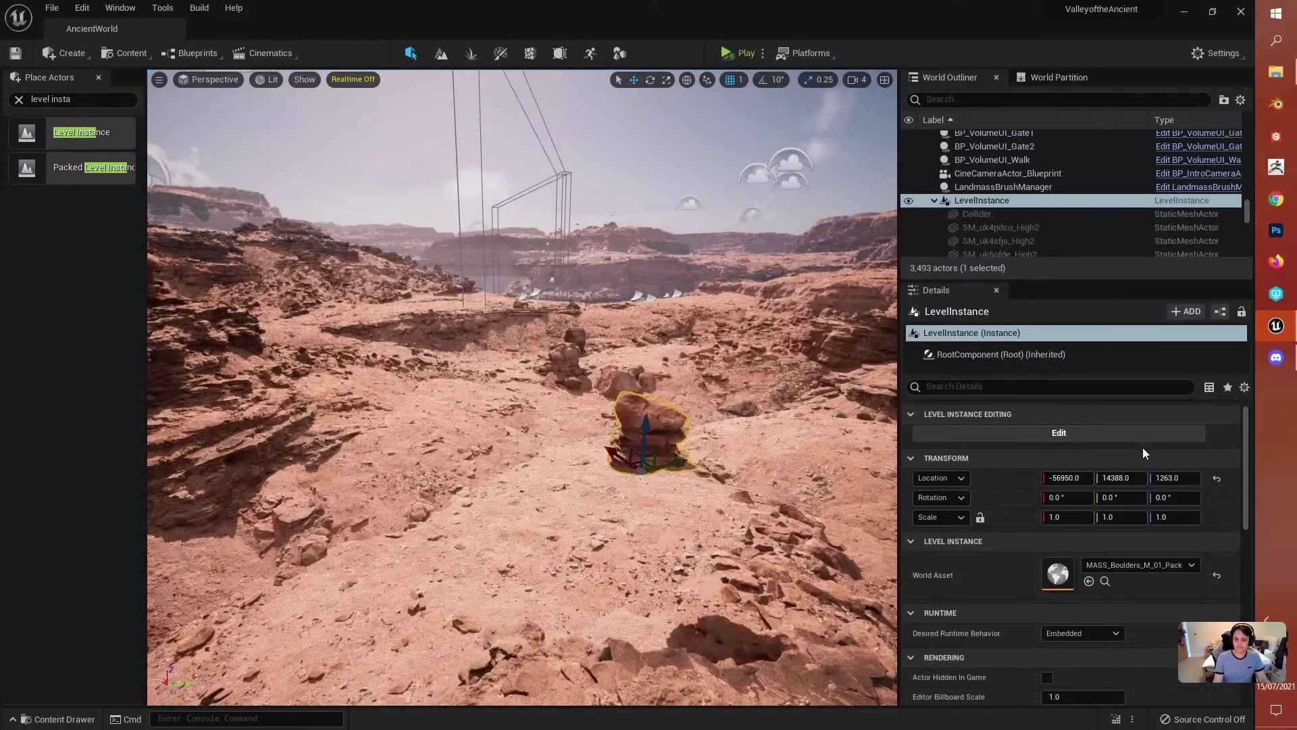
Step: Lower the boulder level instance onto the terrain, to a Z location of 148
key("f")
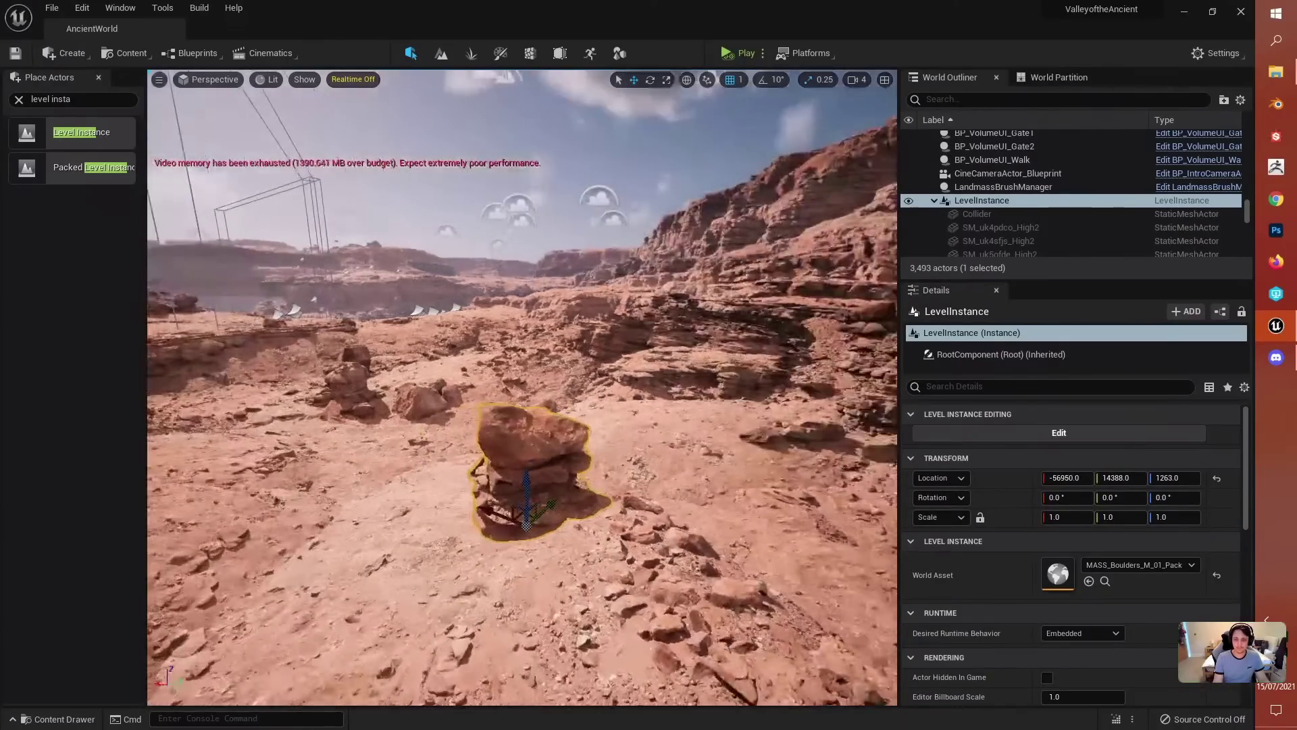
key("f")
left_click_drag(539, 579, 824, 579, "alt")
scroll(522, 329, "down", 6)
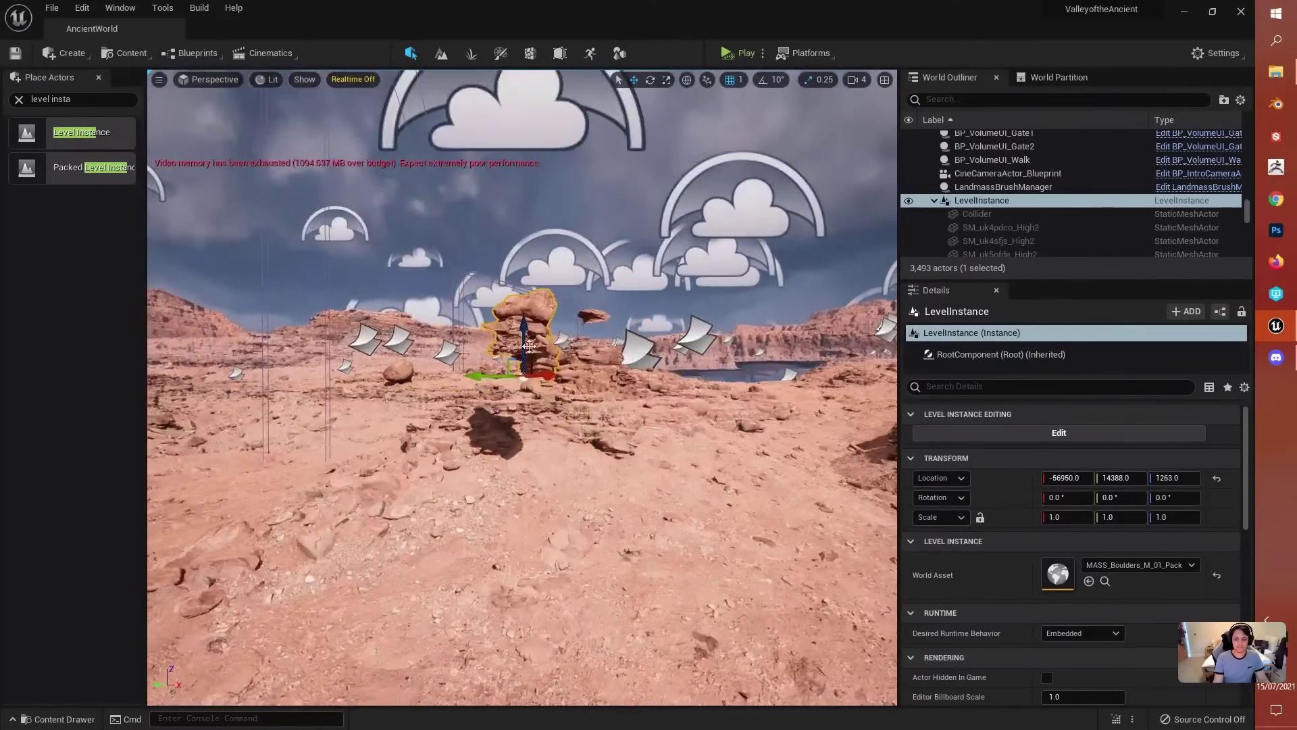
left_click_drag(522, 330, 520, 487)
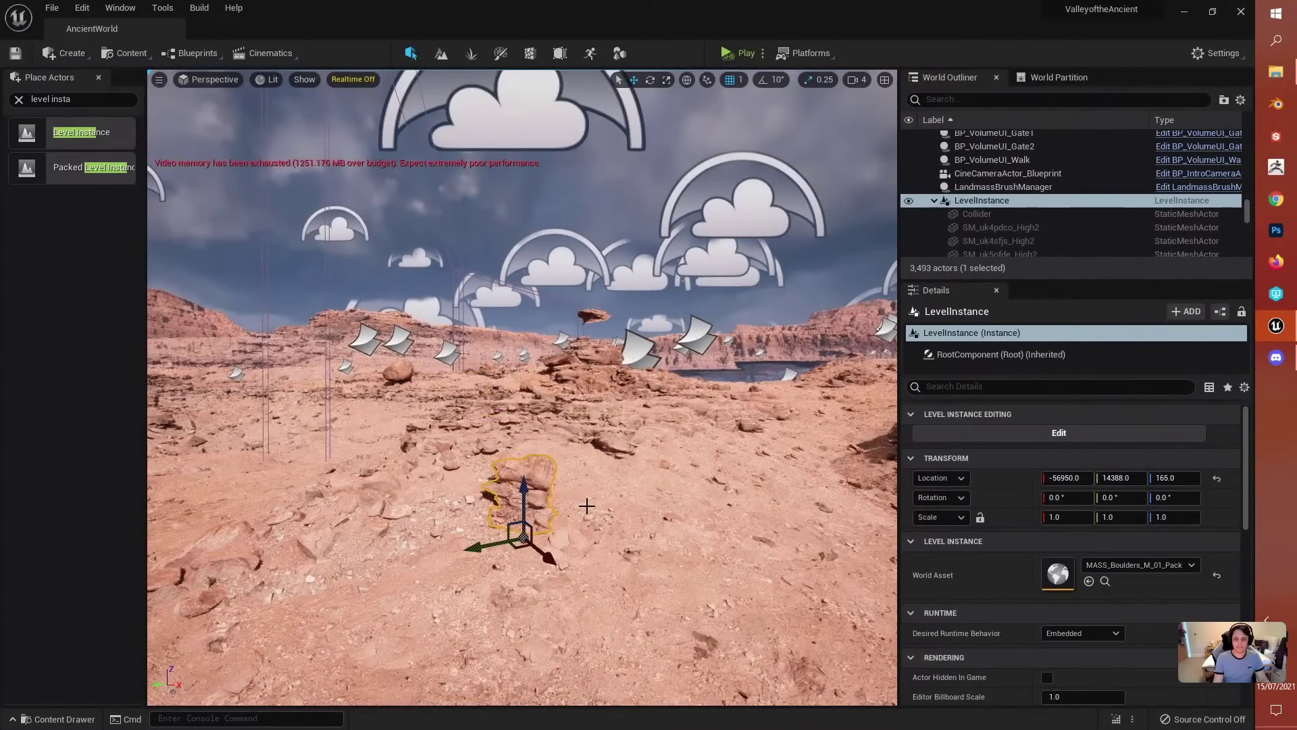
key("f")
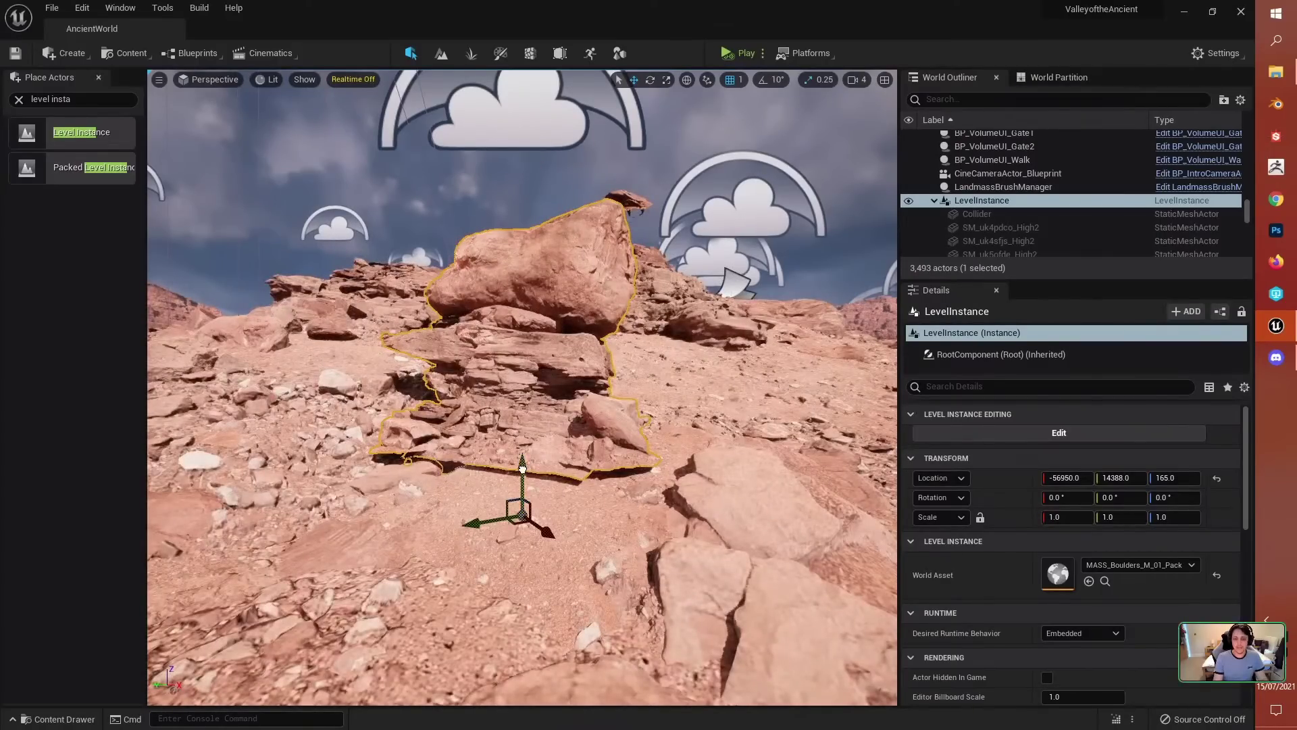
left_click_drag(523, 468, 520, 477)
left_click_drag(636, 408, 520, 436, "alt")
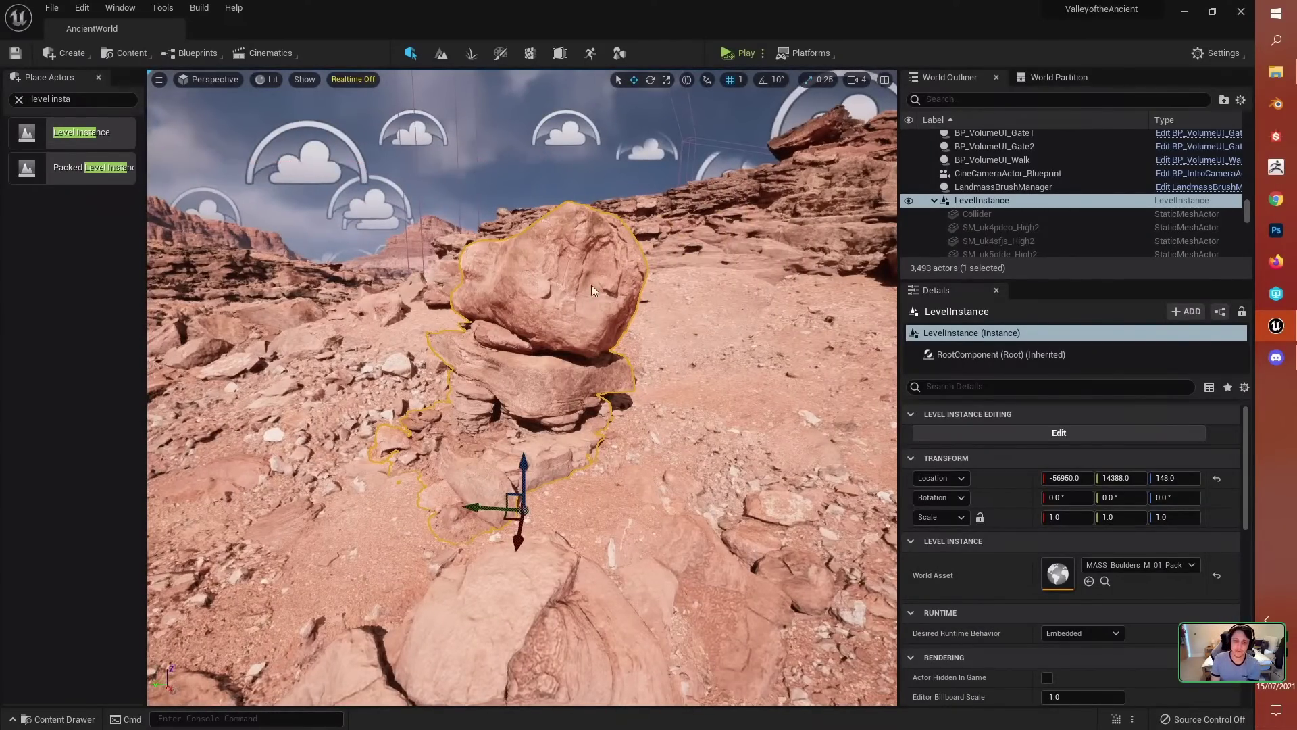
Step: Review the commands available for the boulder level instance, such as Edit, Break and Create Packed Blueprint
right_click(590, 285)
left_click(536, 287)
right_click(554, 279)
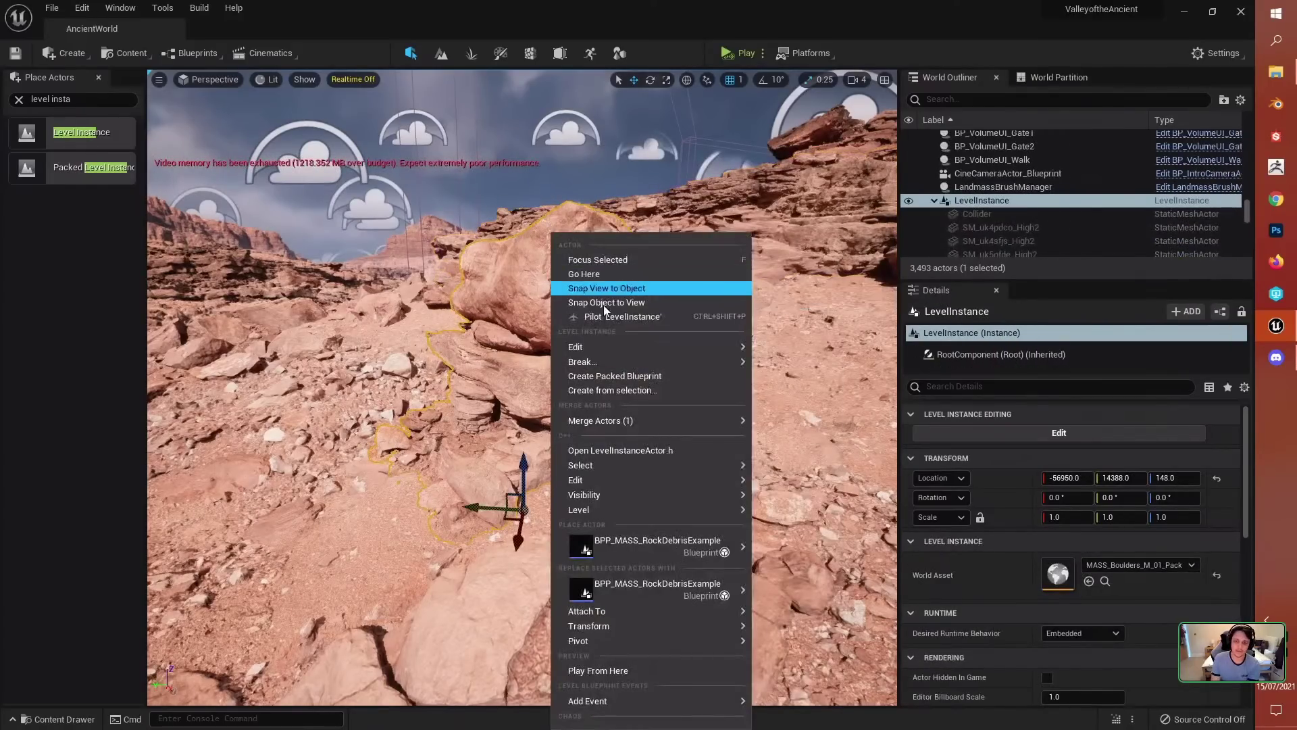
mouse_move(678, 362)
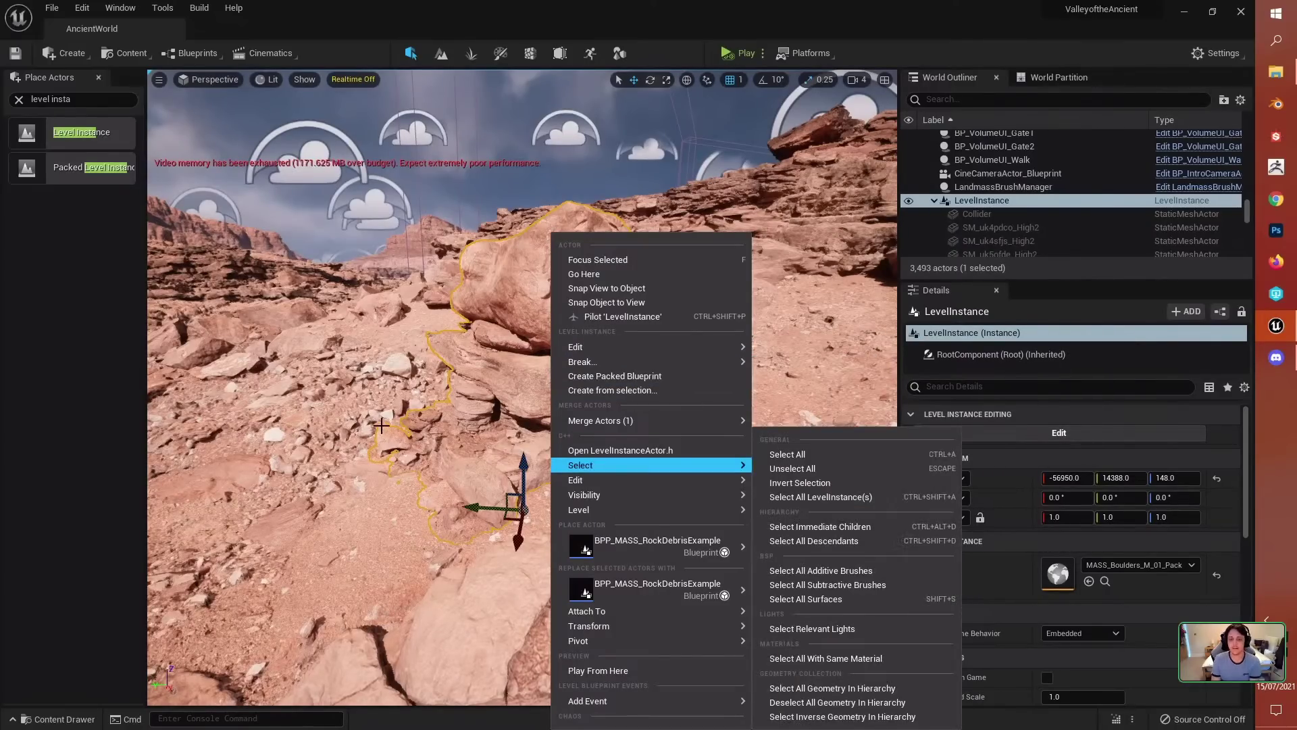
right_click_drag(447, 358, 496, 372)
key("s")
key("w")
key("s")
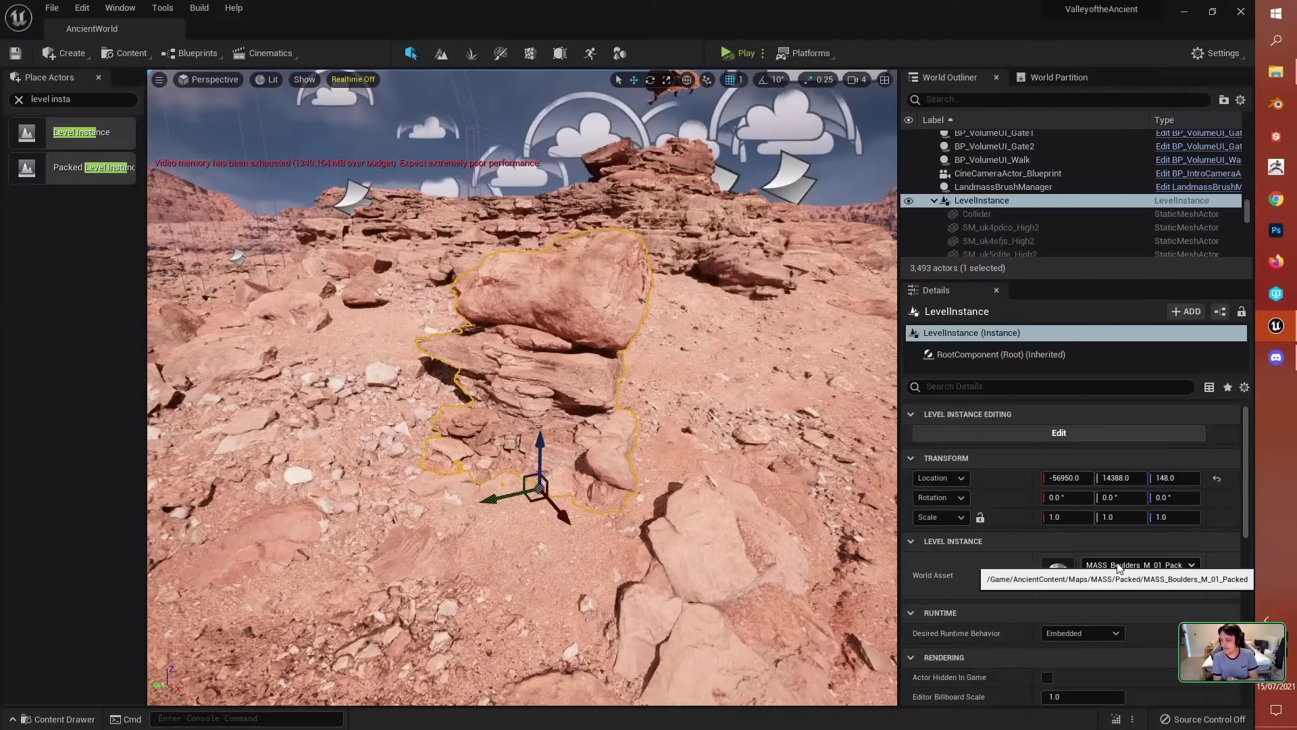
Step: Enlarge the actor list and examine the individual static mesh actors nested under LevelInstance
scroll(1004, 213, "down", 2)
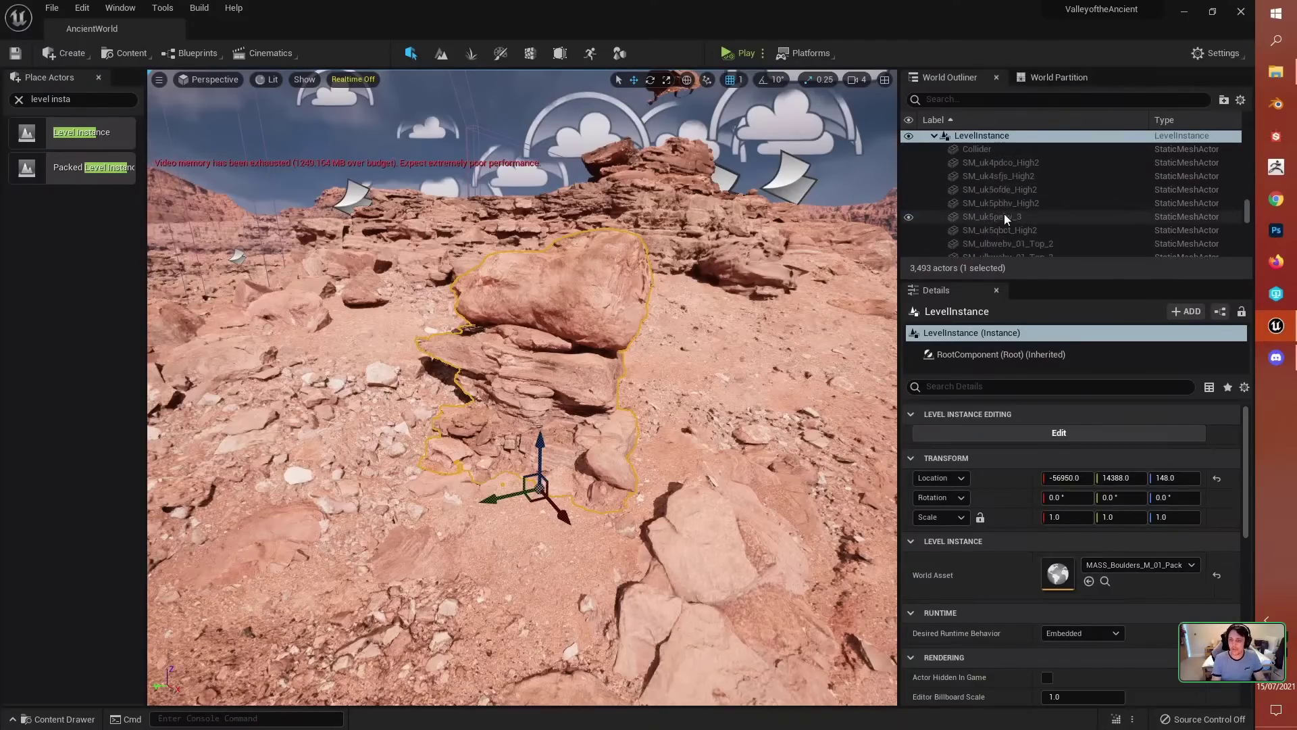
scroll(982, 187, "up", 1)
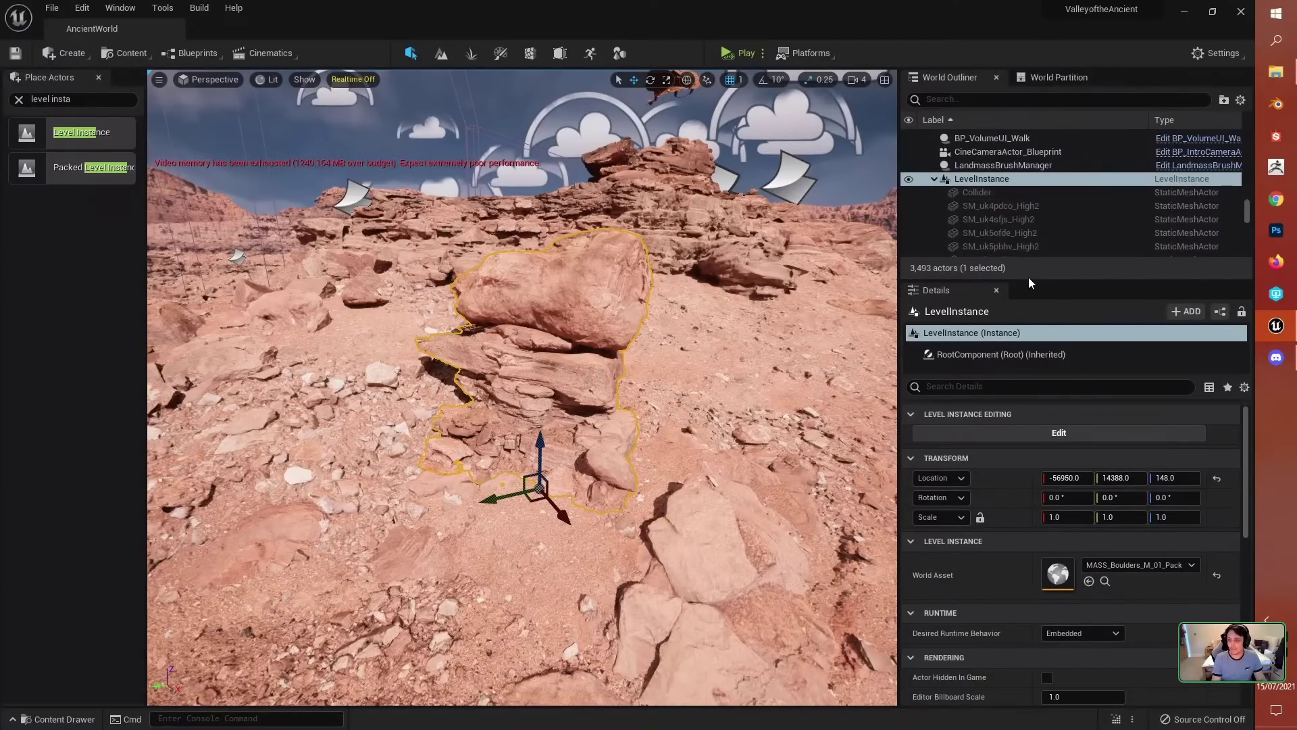
left_click_drag(1028, 279, 1020, 519)
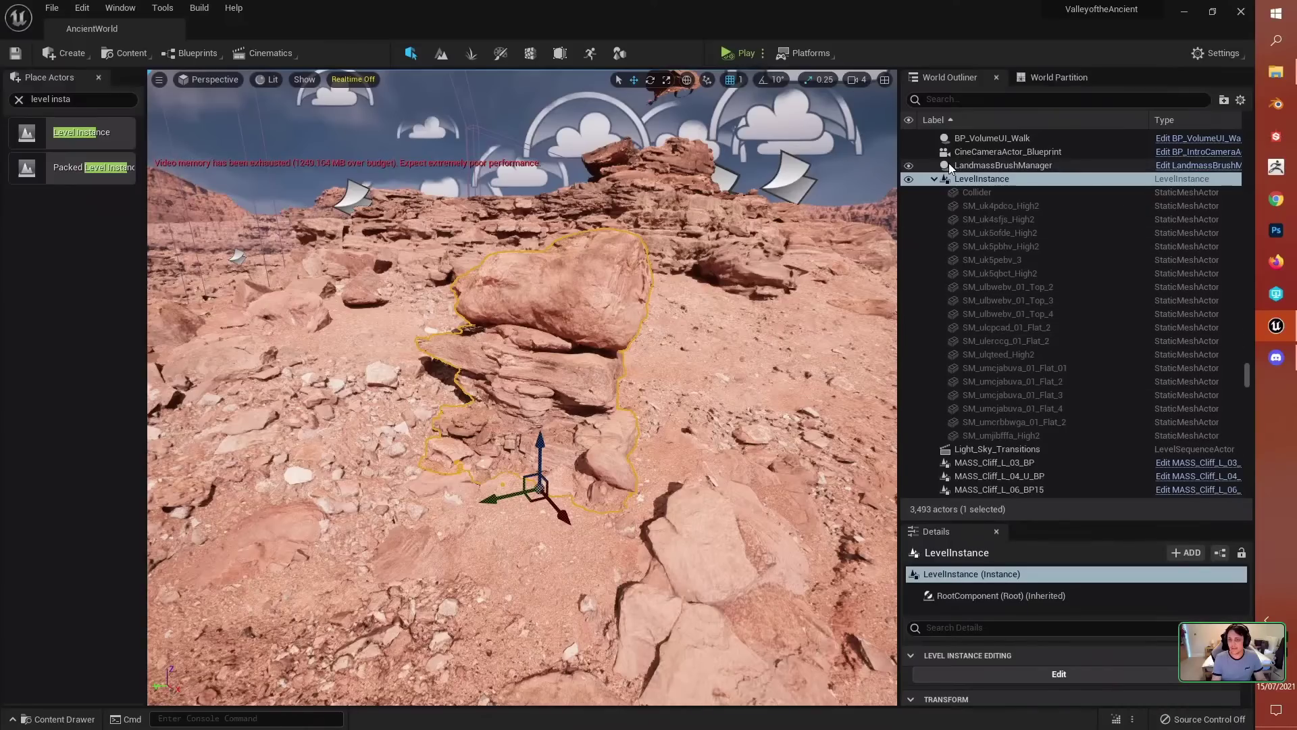
left_click(934, 179)
left_click(934, 179)
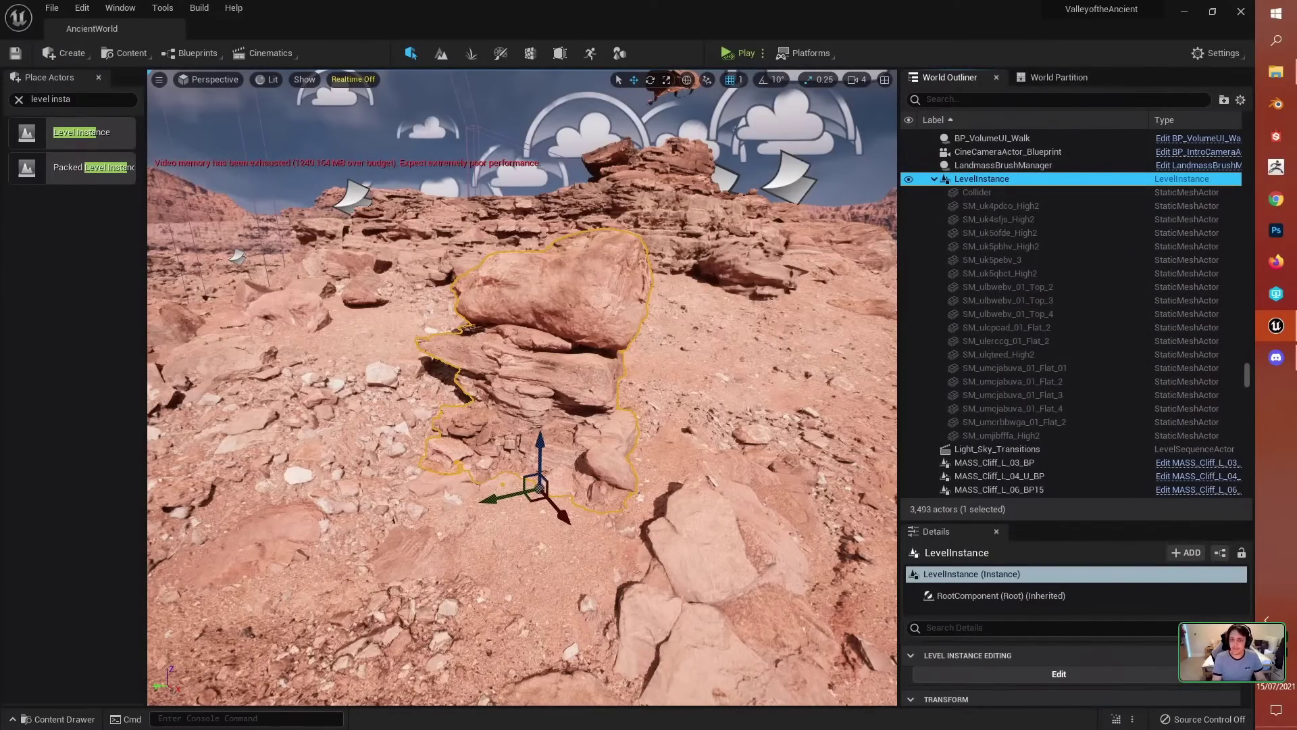
Step: Select the MASS_Cliff_L_16_BP110 cliff behind the boulders and enlarge its details to examine the blueprint asset it uses
right_click_drag(702, 385, 589, 382)
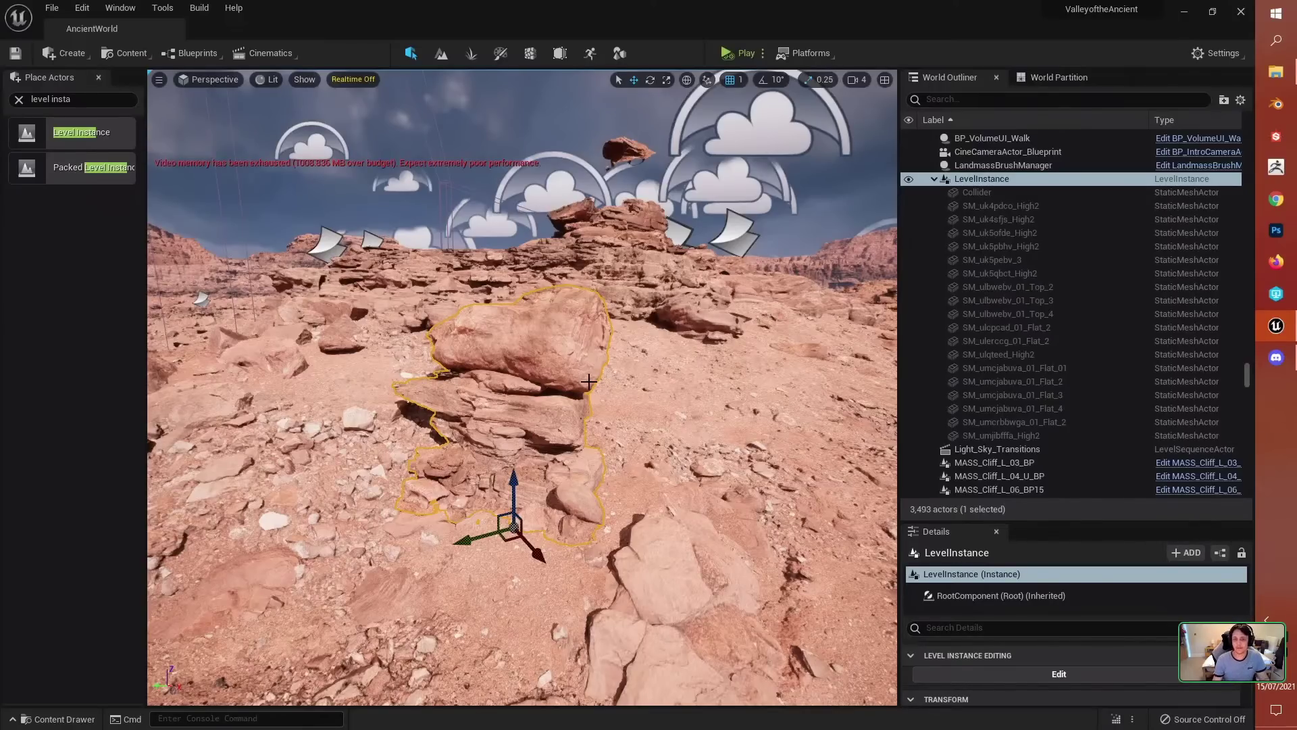
left_click(540, 276)
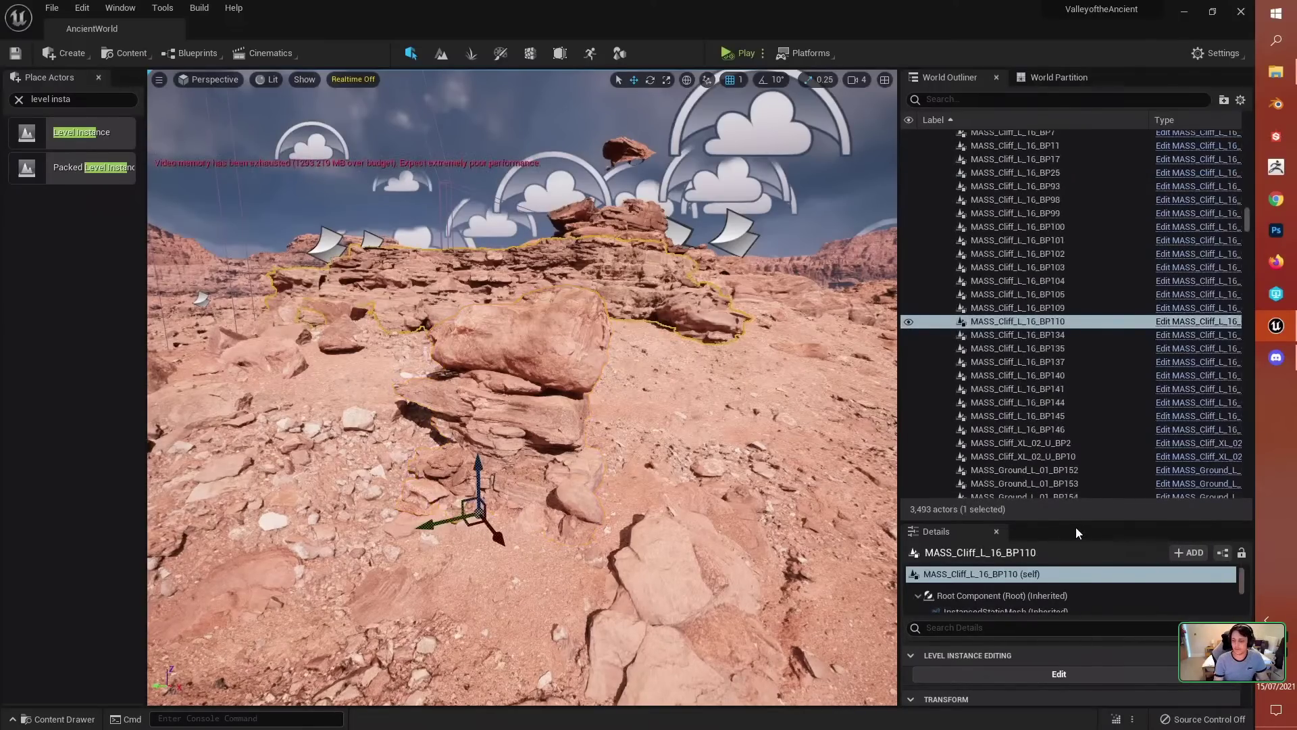
left_click_drag(1078, 522, 1078, 213)
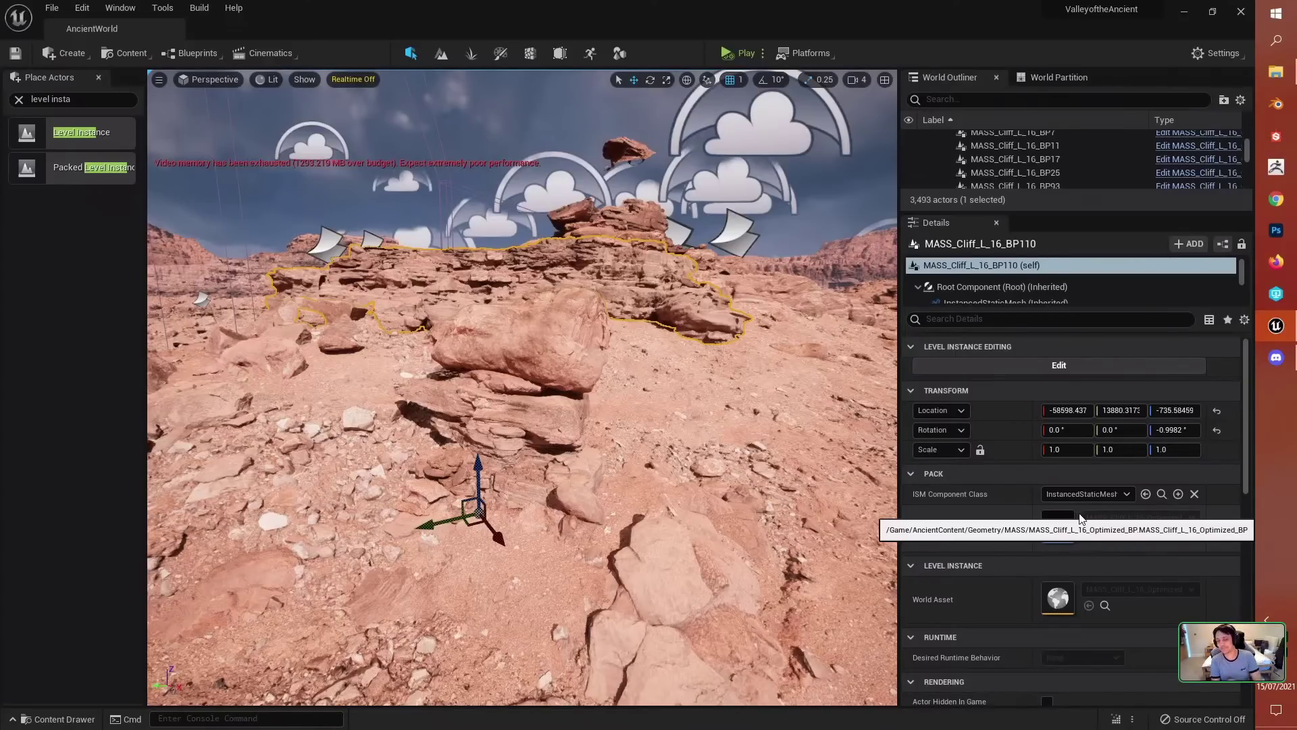
Step: Delete the placed LevelInstance boulder actor from the scene
left_click(541, 399)
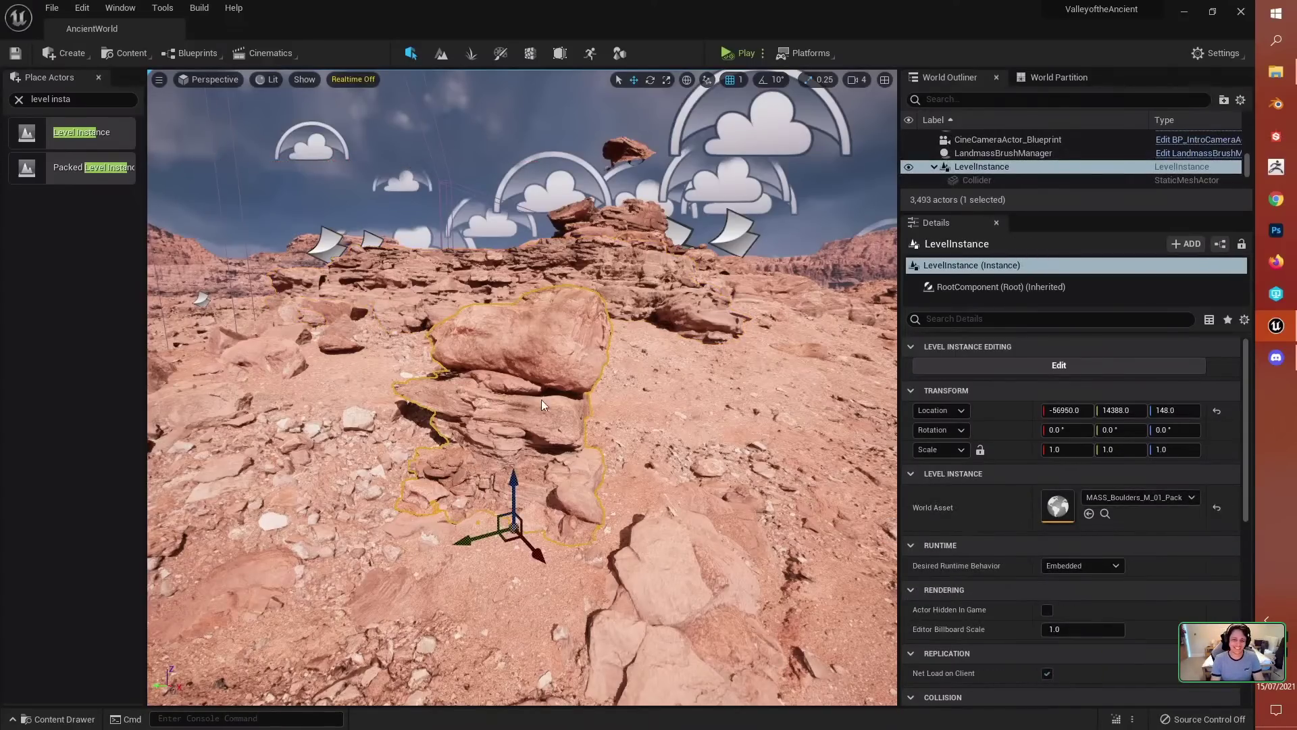
key("Delete")
right_click_drag(624, 437, 650, 427)
key("w")
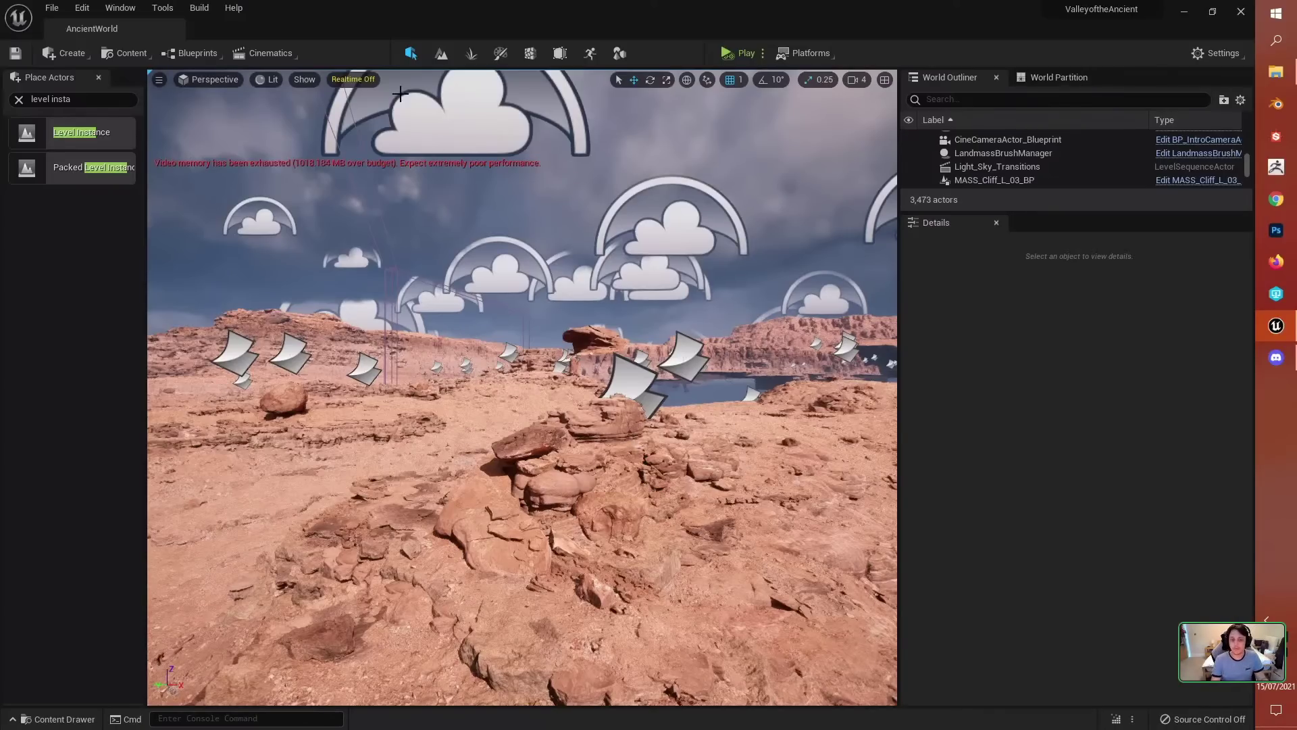
Step: Fly across the terrain and examine the layered cliff formation with stacked boulders on its summit
right_click_drag(415, 436, 418, 438)
key("w")
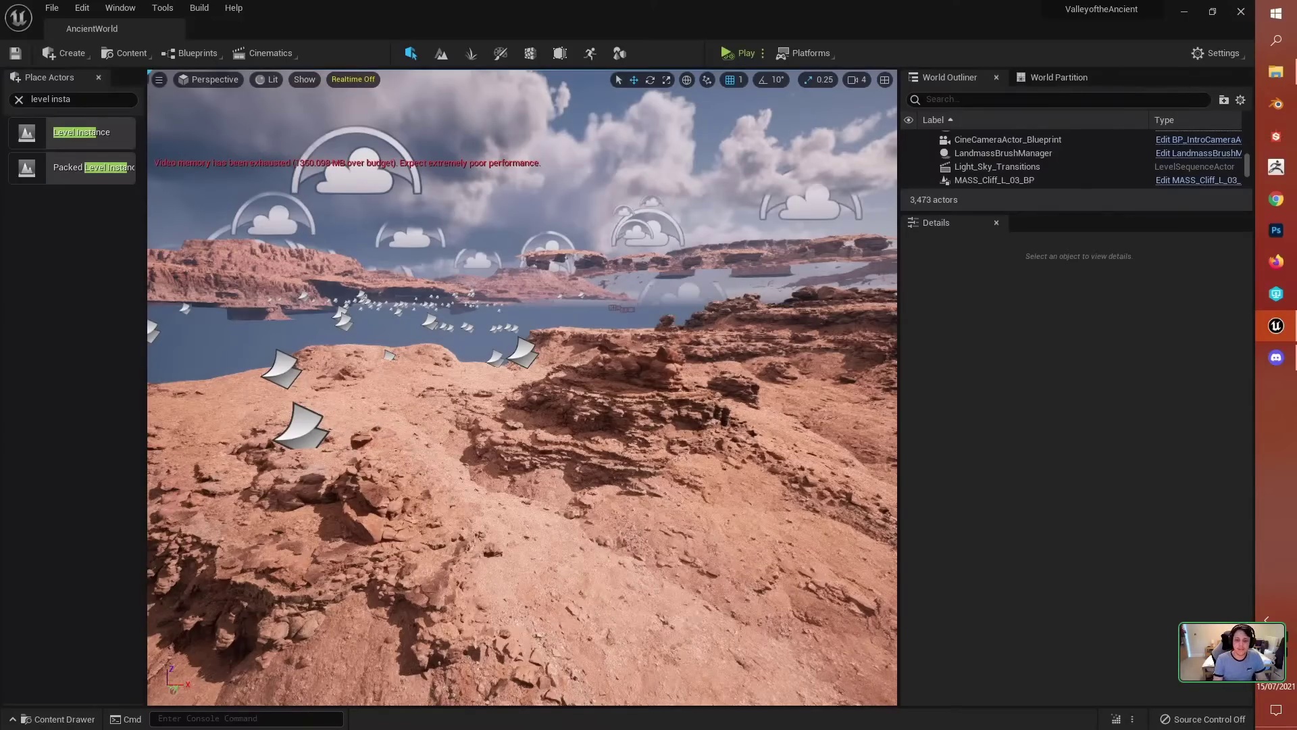
key("w")
right_click_drag(522, 387, 414, 423)
key("s")
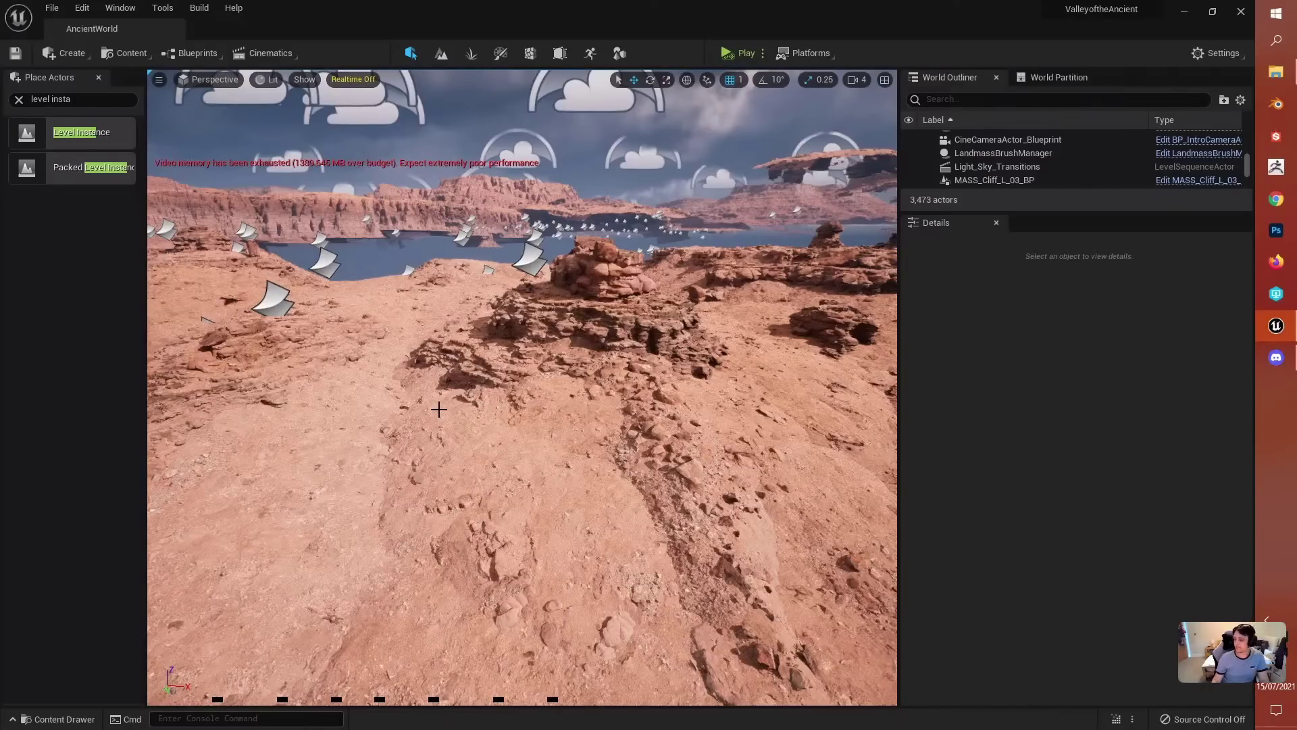
key("w")
right_click_drag(546, 406, 571, 367)
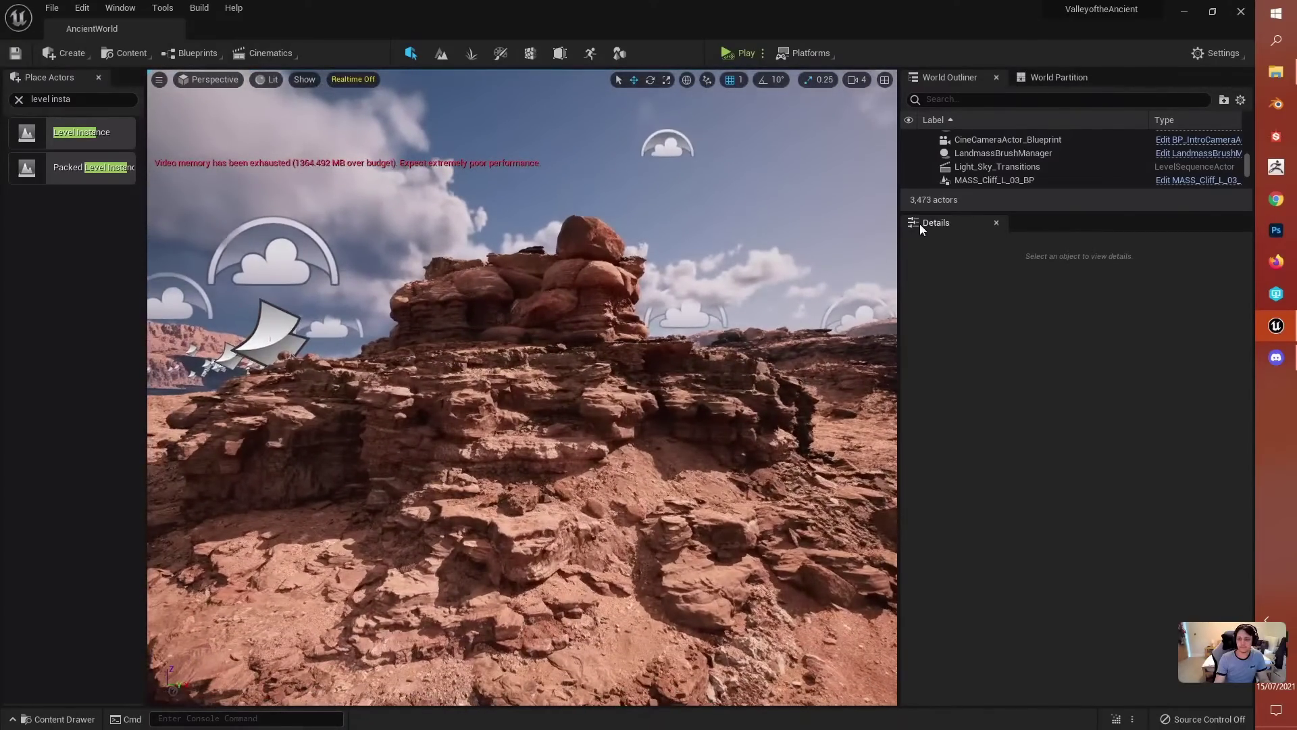
Step: Close the placeable actors list and narrow the actor details area to give the scene view more room
left_click_drag(899, 263, 1036, 263)
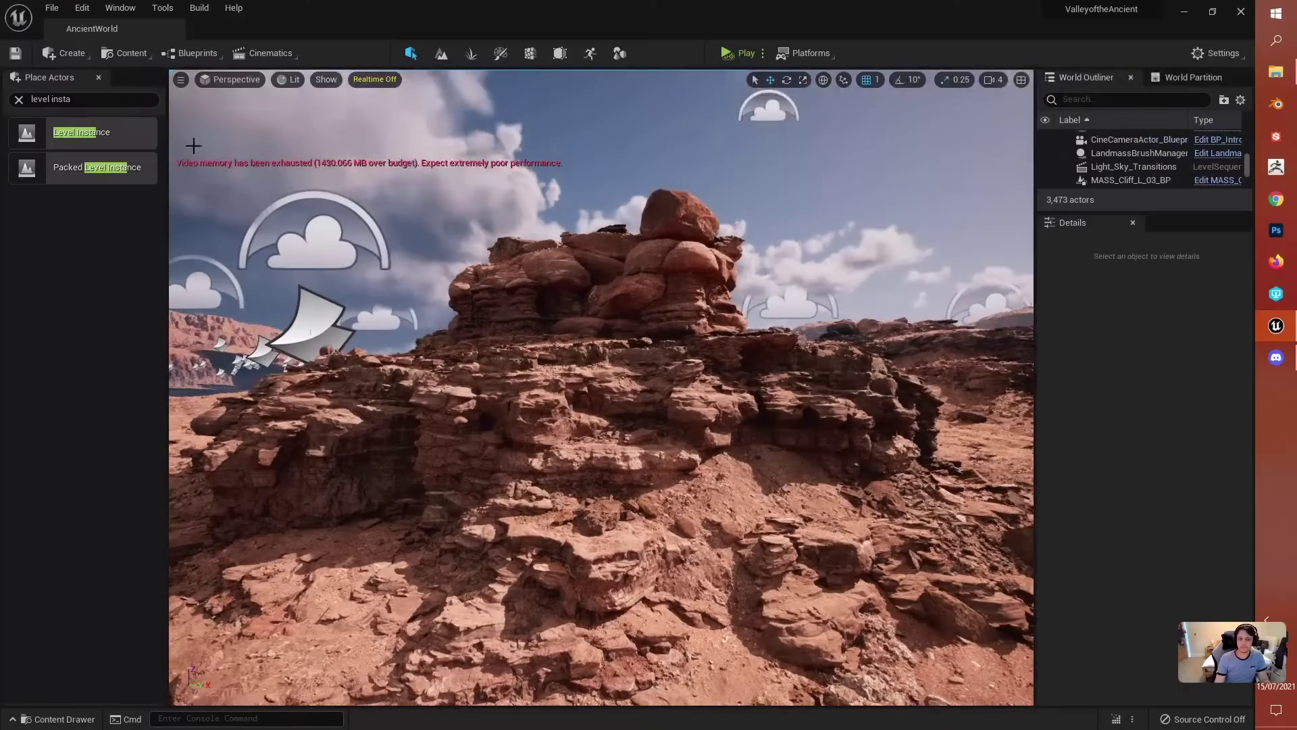
left_click(99, 78)
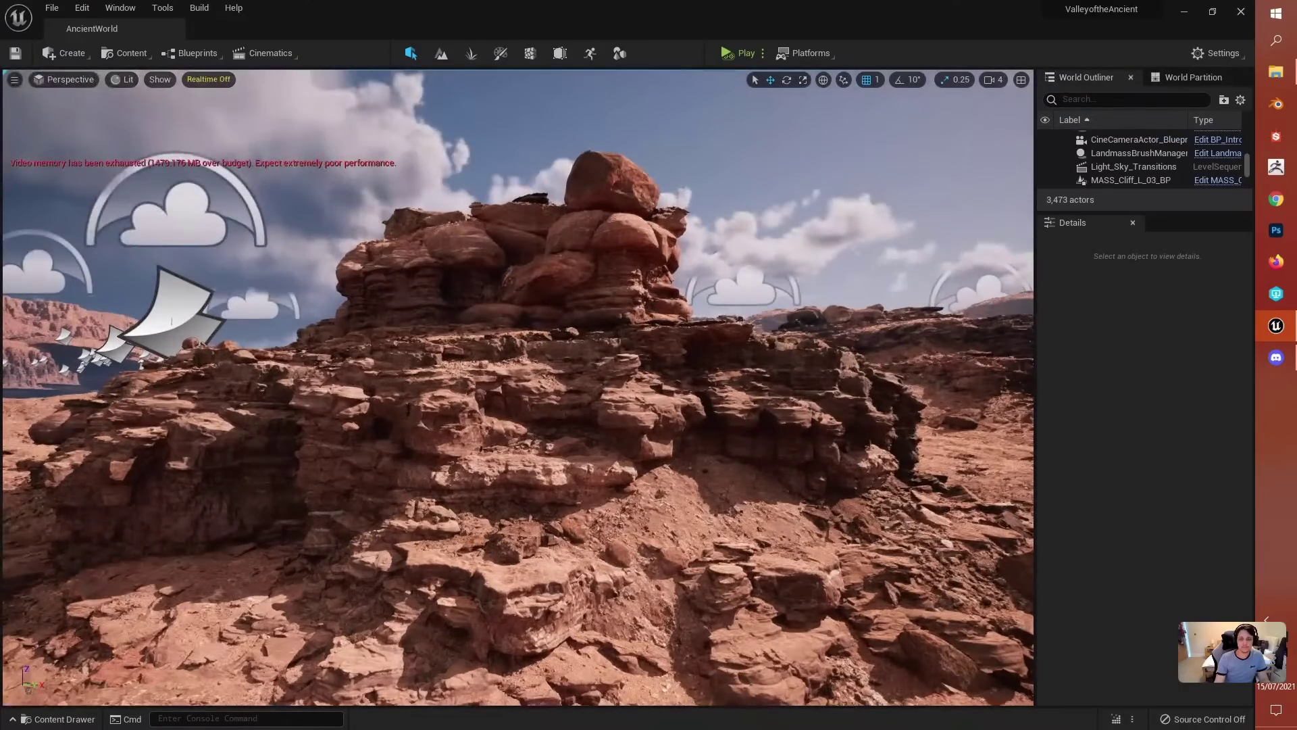
right_click_drag(572, 367, 565, 419)
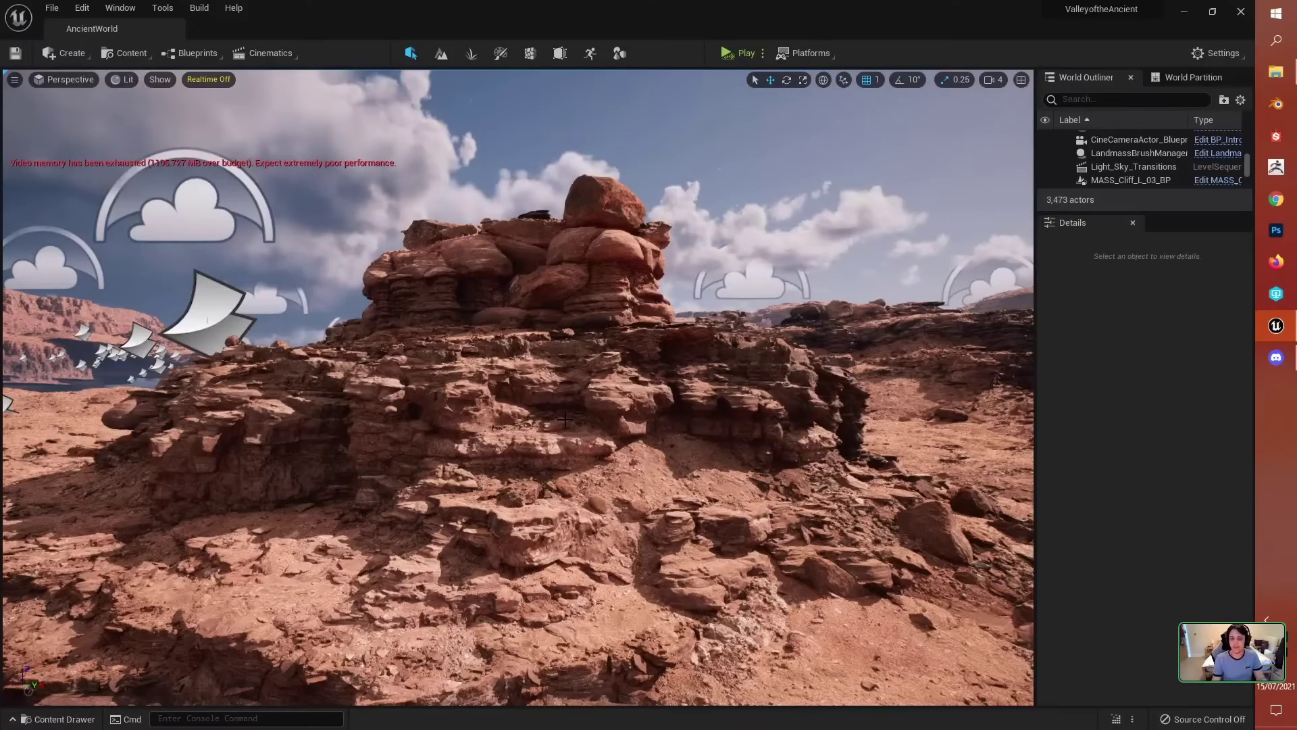
Step: Select the MASS_Cliff_L_14_BP24 cliff below the stacked boulders, focus on it, and examine it from above
left_click(584, 349)
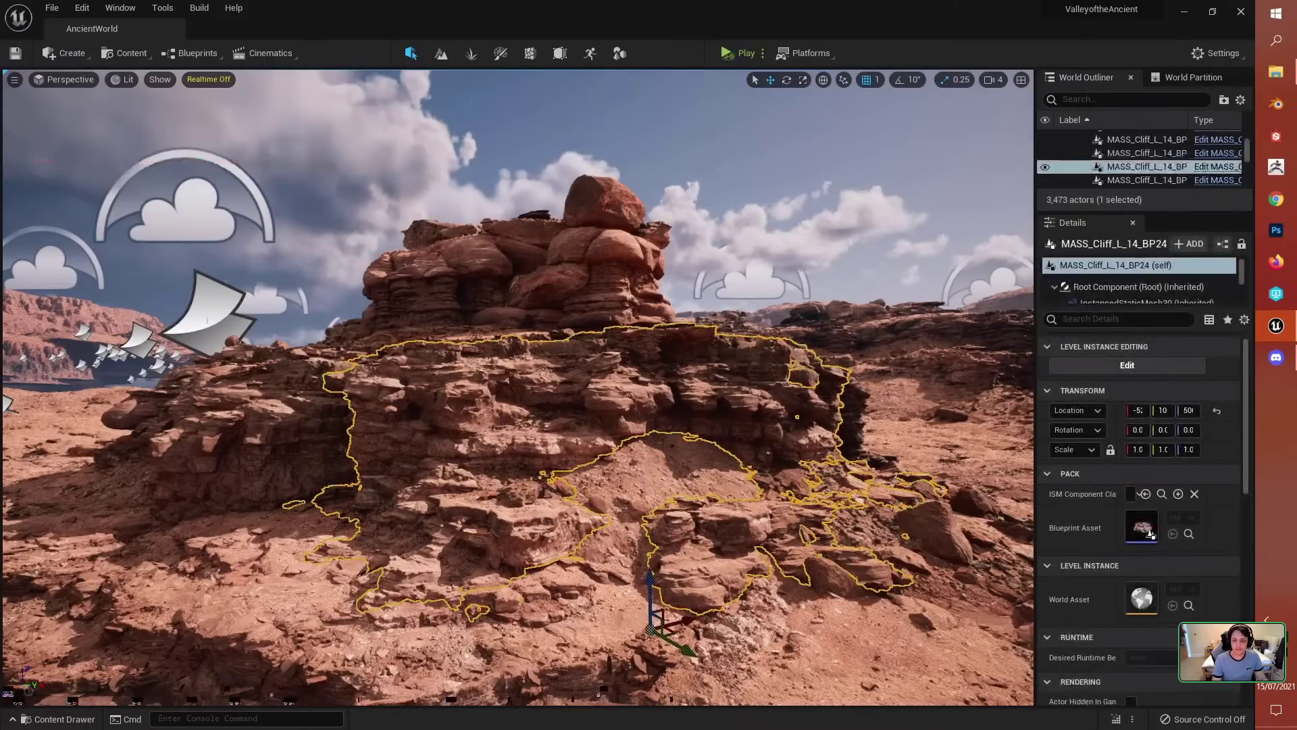
right_click_drag(699, 392, 638, 415)
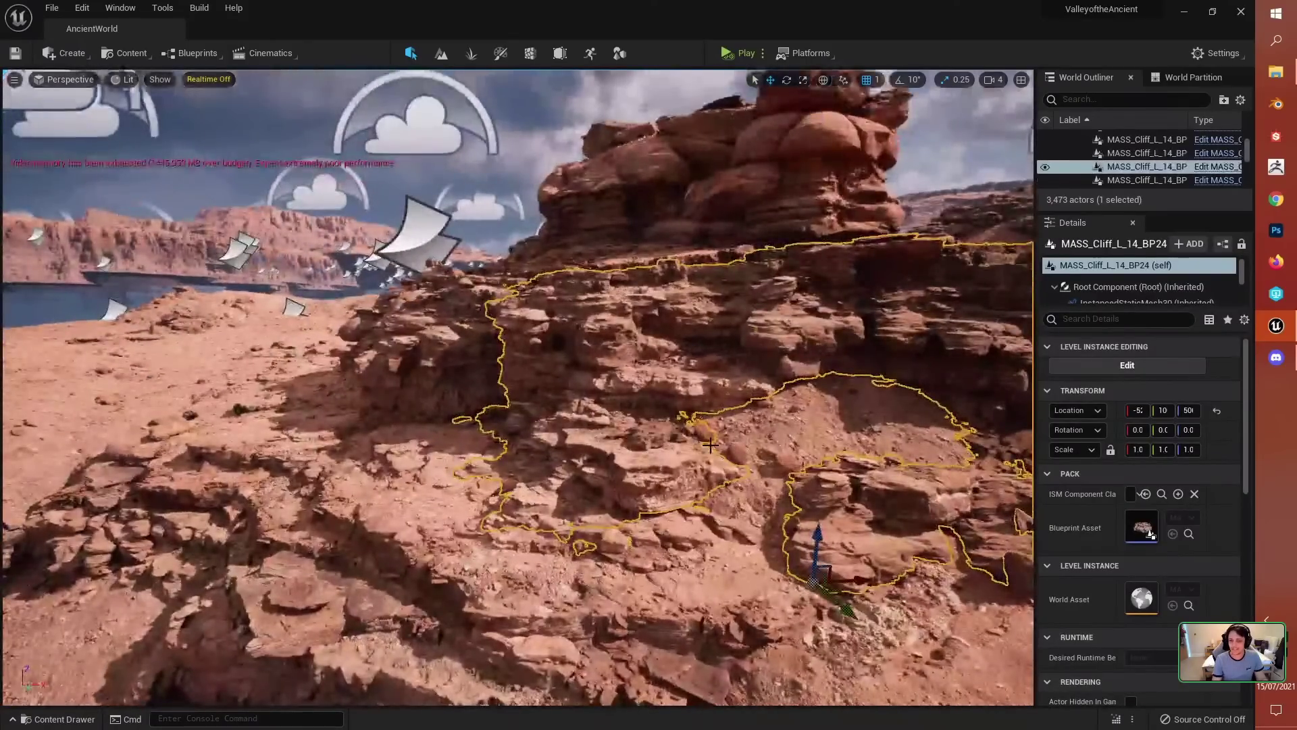
key("f")
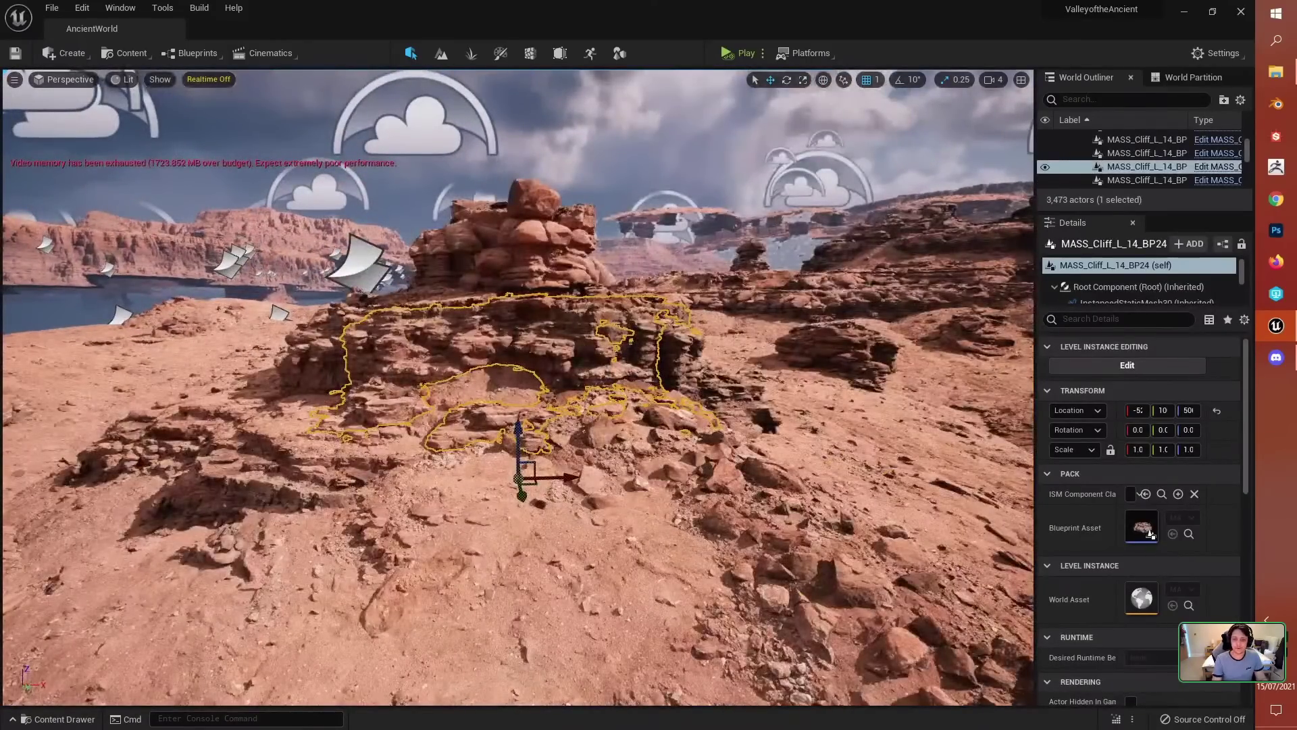
left_click_drag(696, 351, 696, 351, "alt")
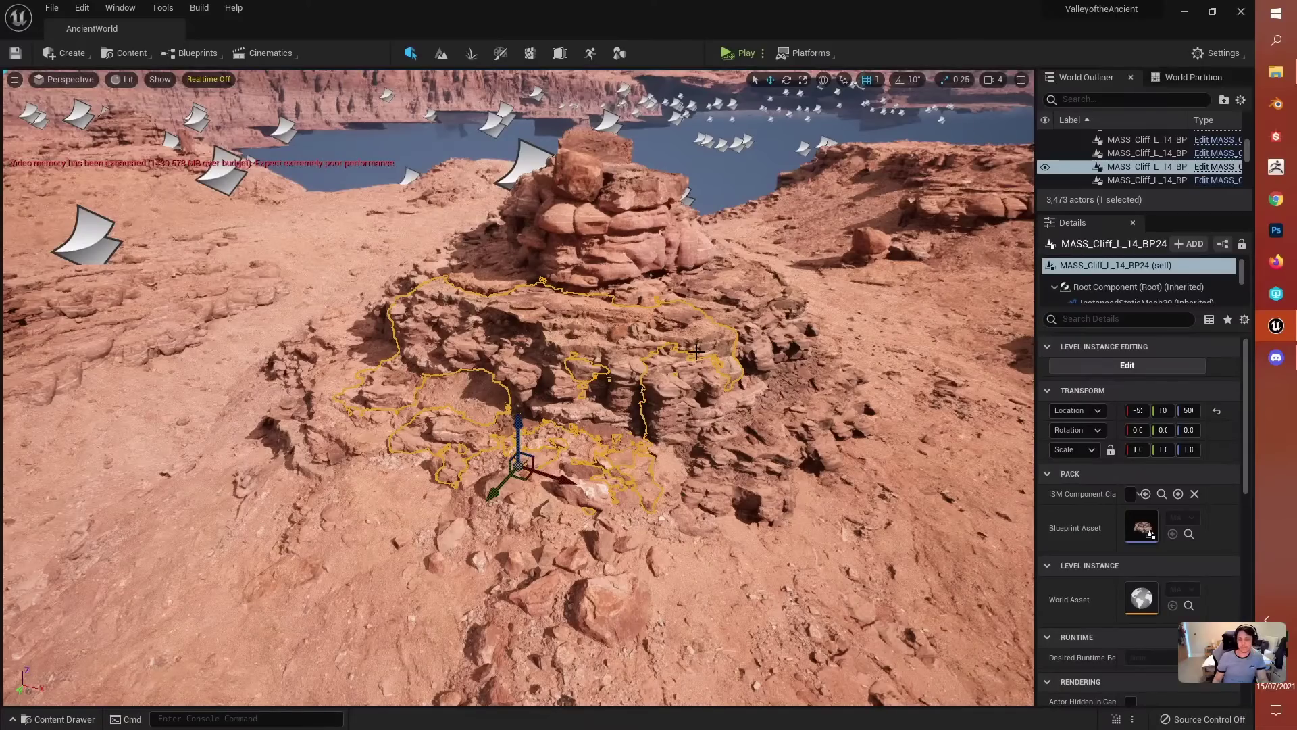
Step: View the layered cliff from ground level, deselect it, and hide the editor icons in the scene view
left_click_drag(680, 572, 673, 500, "alt")
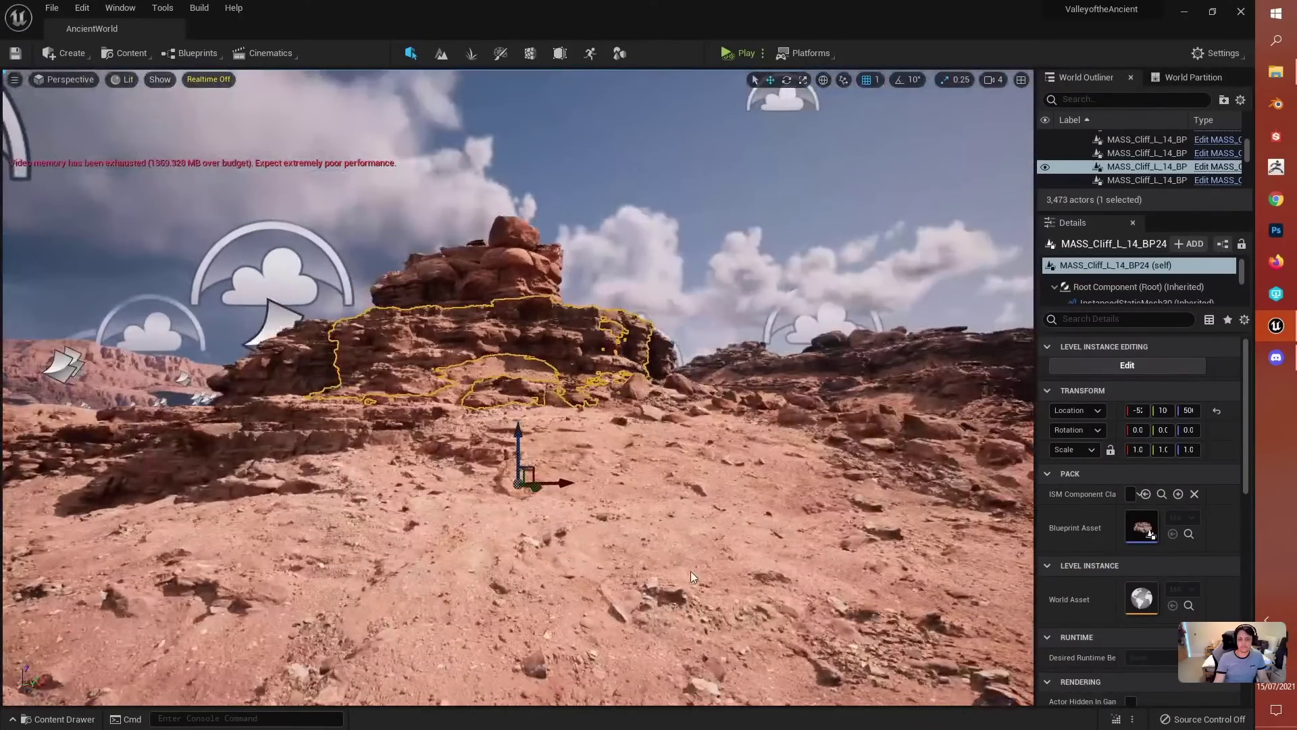
left_click(614, 154)
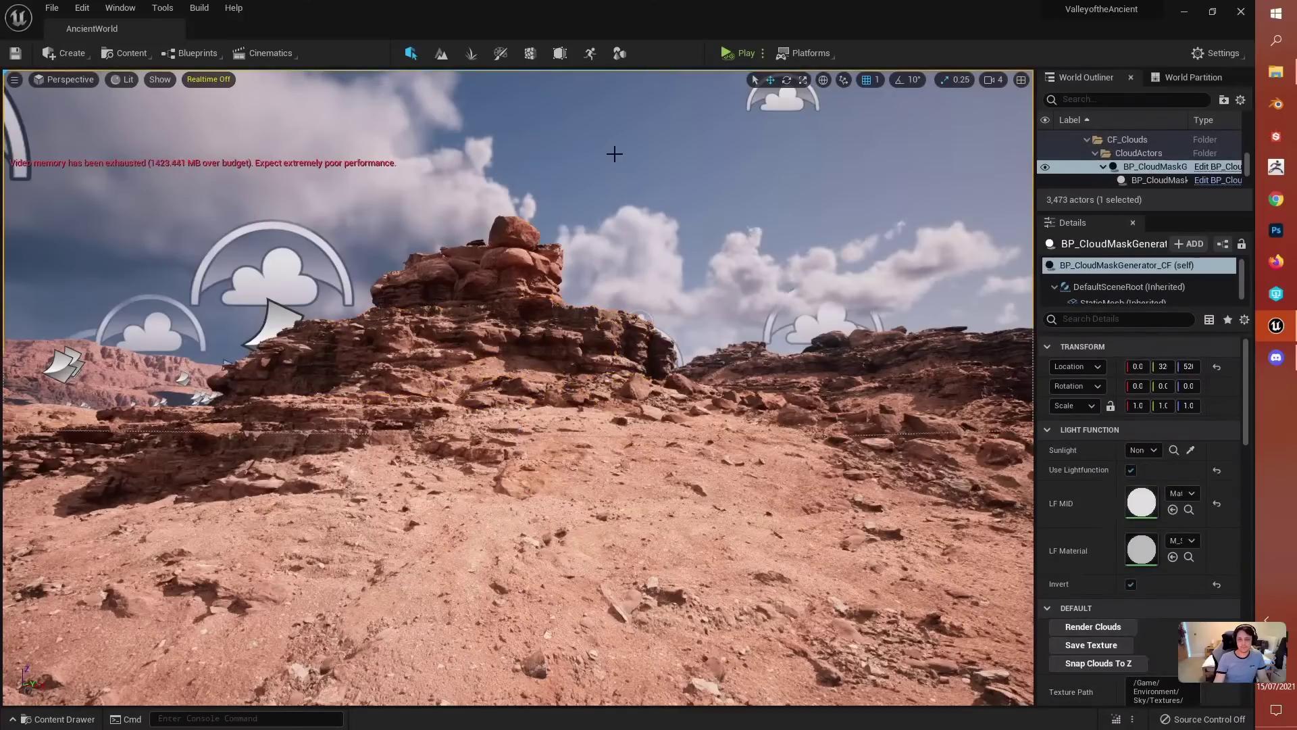
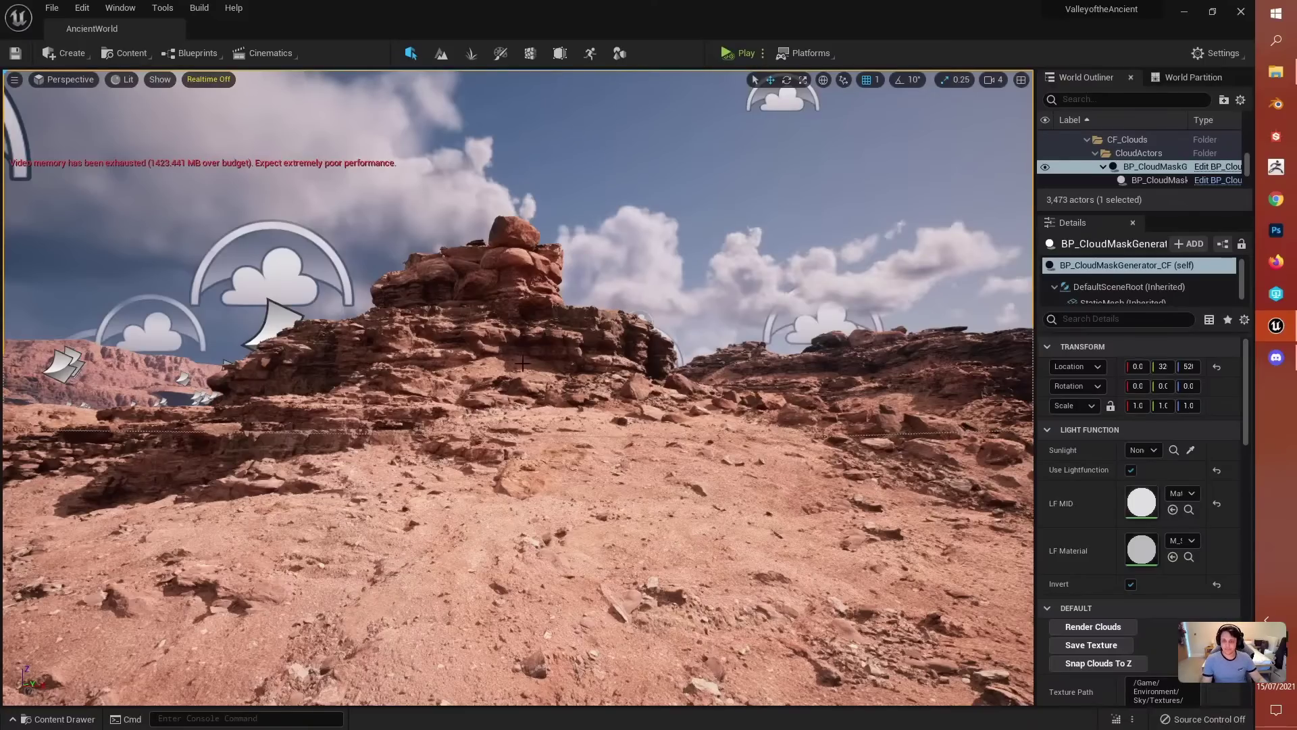
right_click_drag(519, 387, 594, 388)
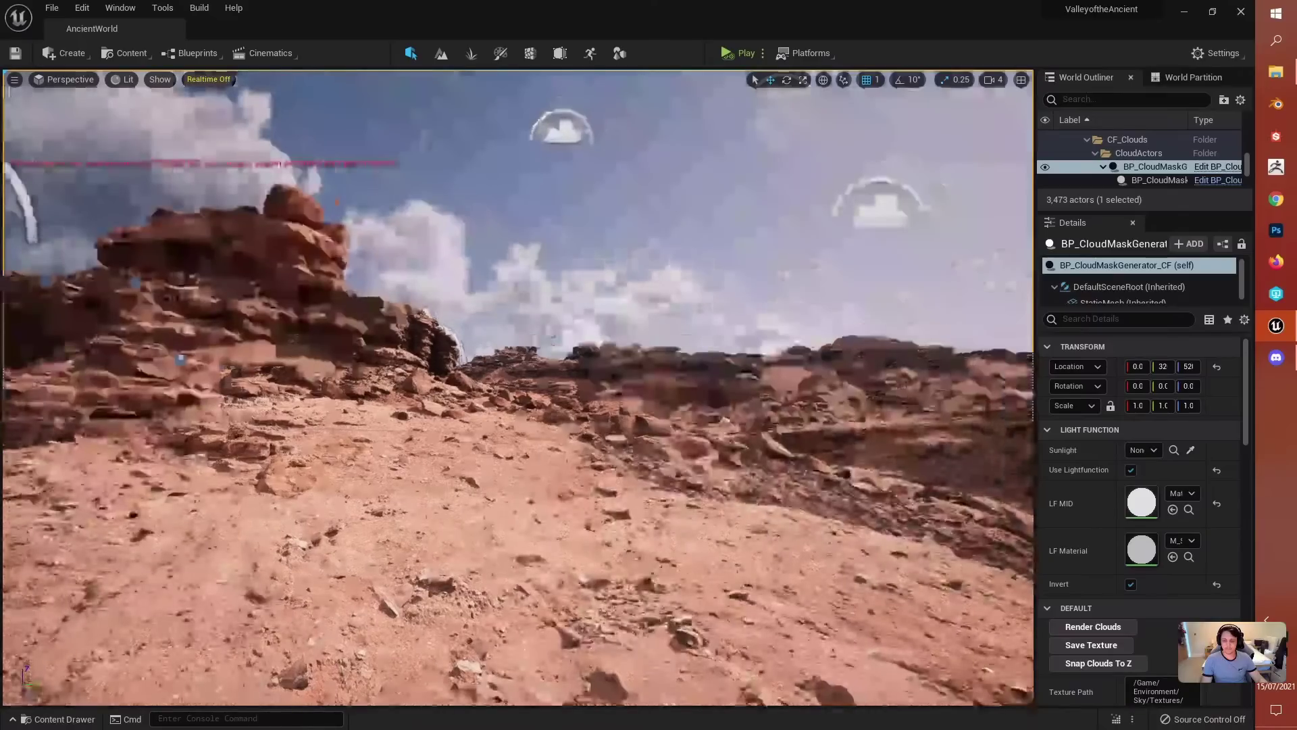
key("g")
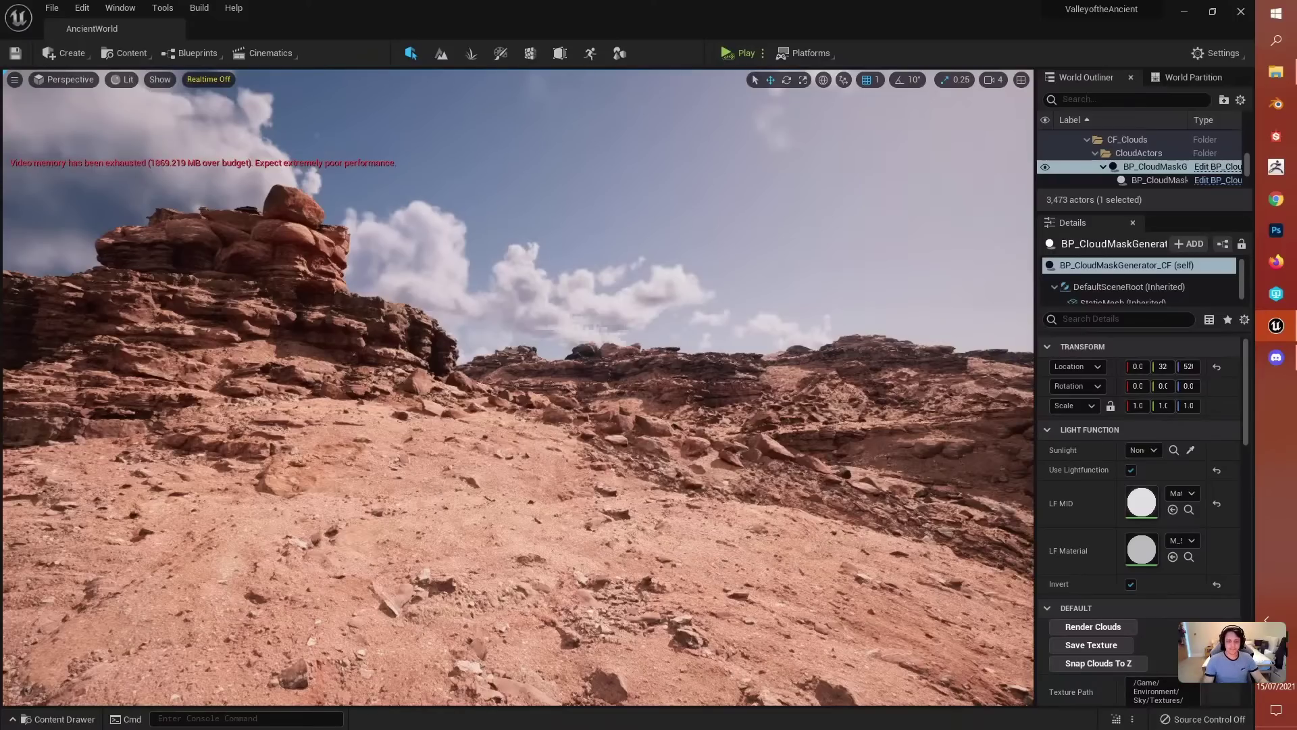
Step: Fly over the rocky slope and examine the layered cliff ledges below the large mountain
right_click_drag(518, 387, 628, 372)
key("w")
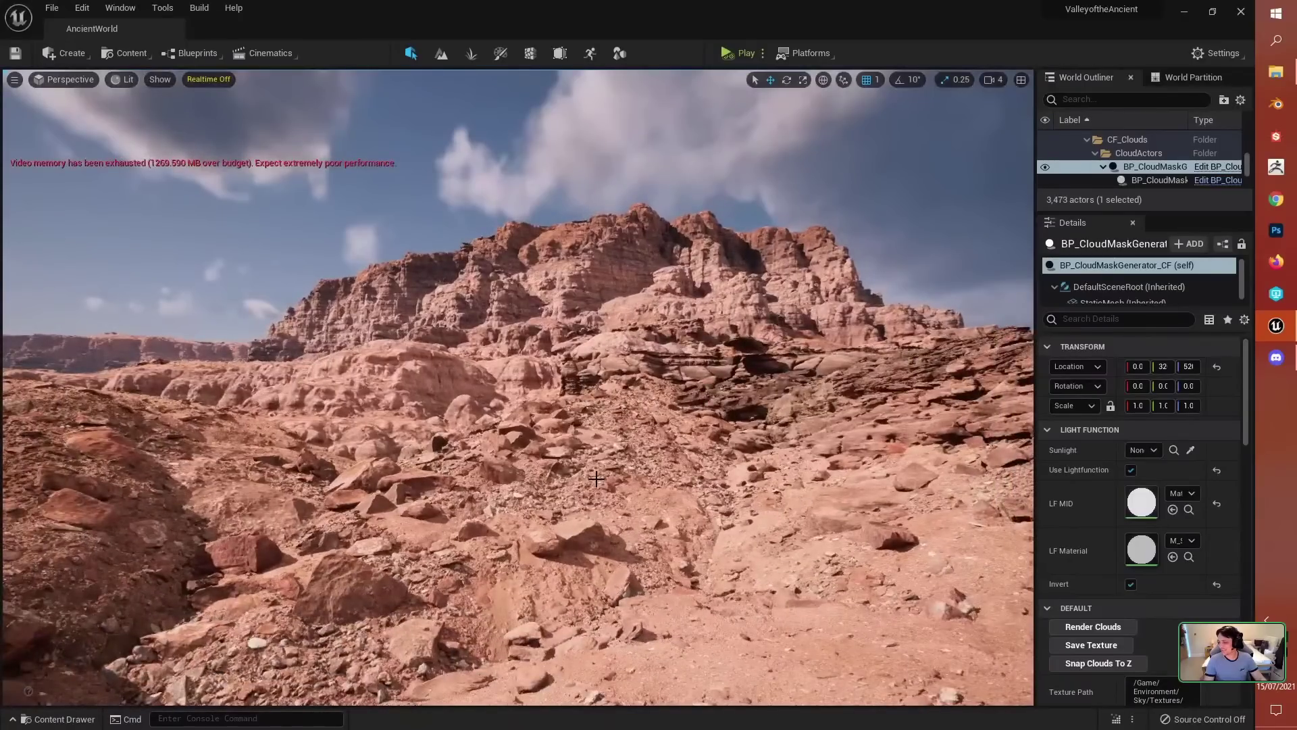
right_click_drag(596, 478, 659, 479)
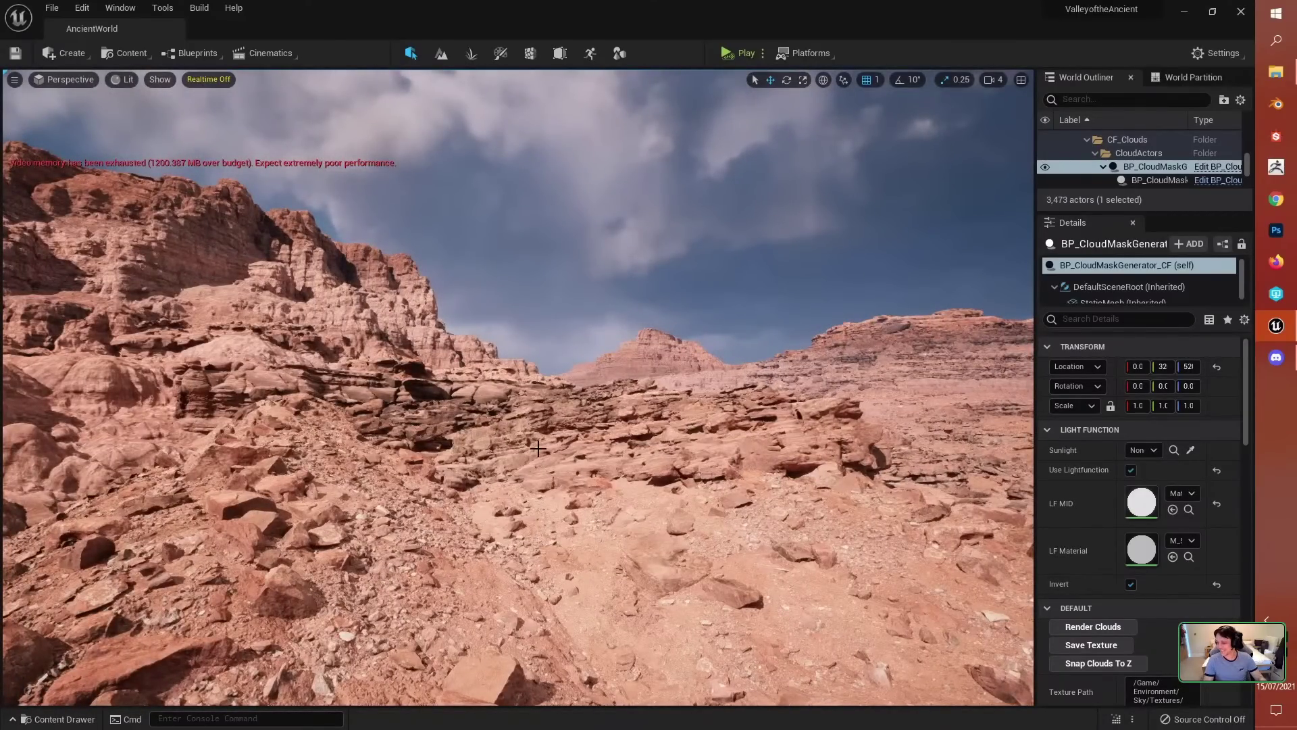
mouse_move(626, 473)
right_mouse_down()
mouse_move(576, 476)
mouse_move(610, 476)
right_mouse_up()
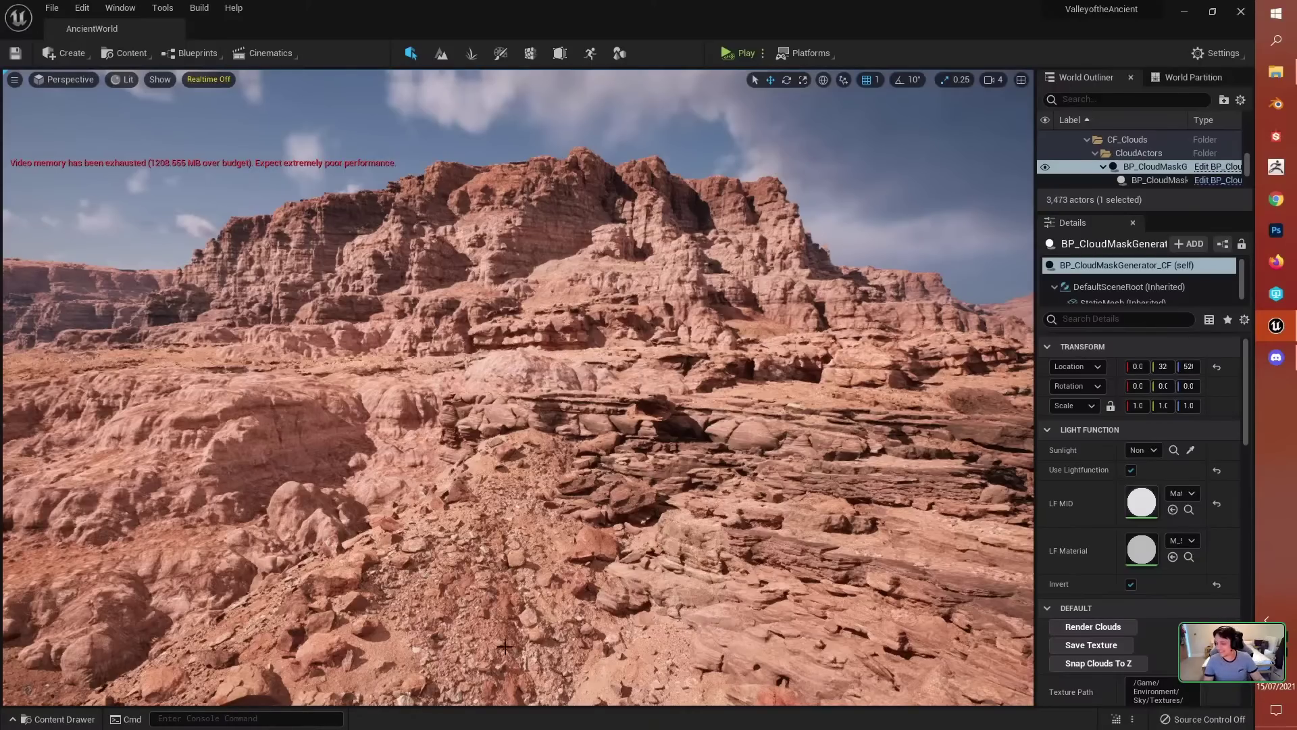
right_click_drag(400, 585, 455, 582)
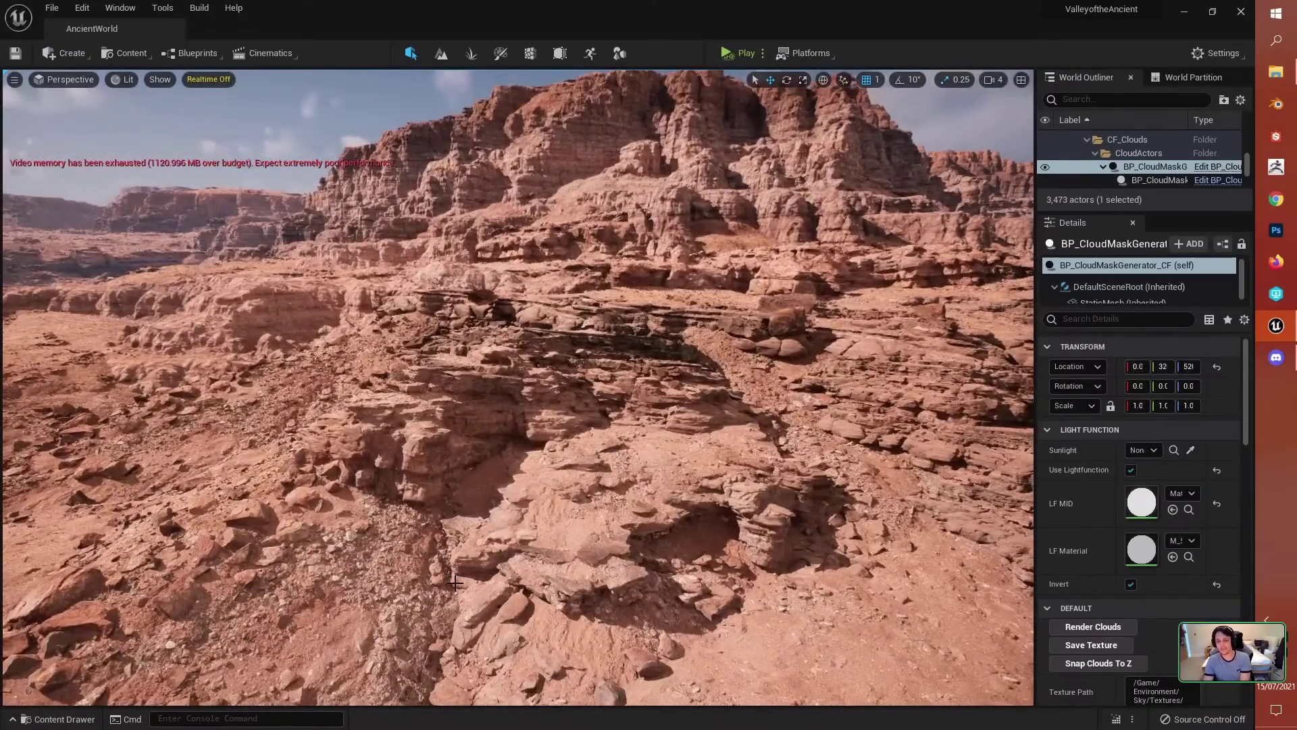
right_click_drag(455, 582, 456, 583)
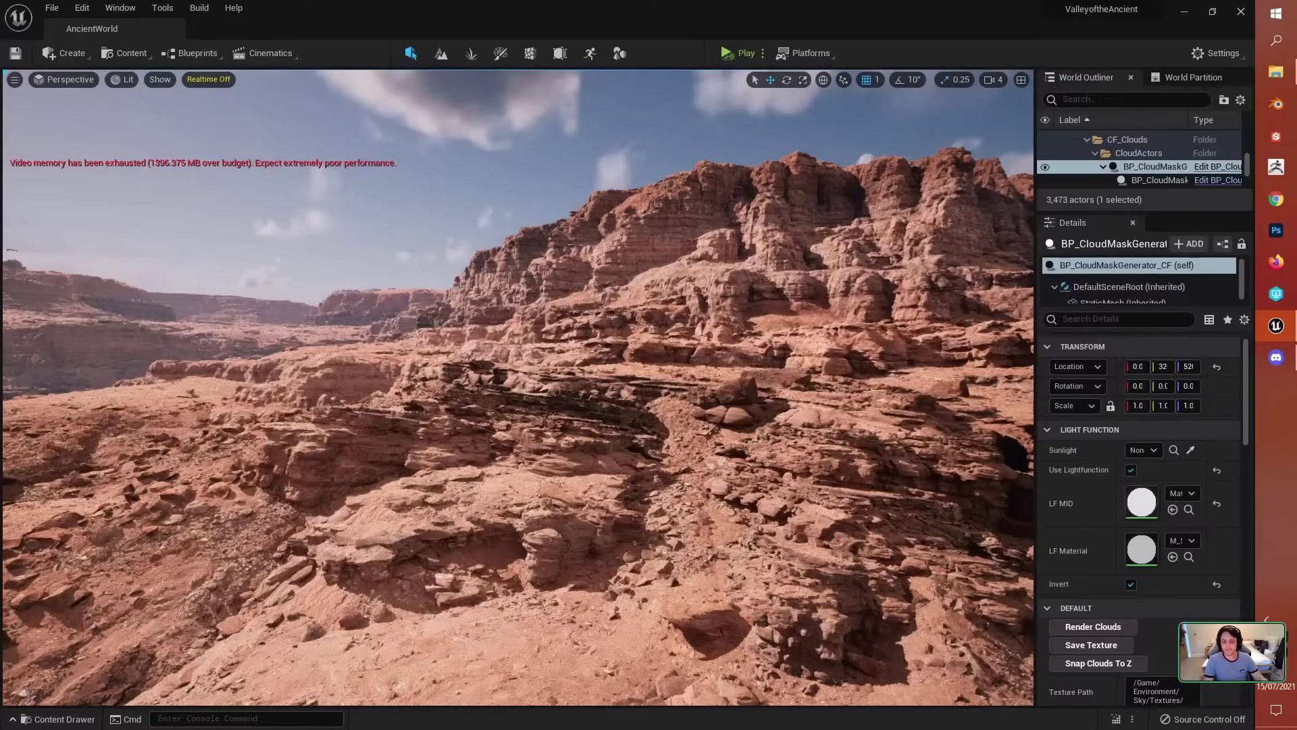
right_click_drag(564, 334, 524, 336)
key("a")
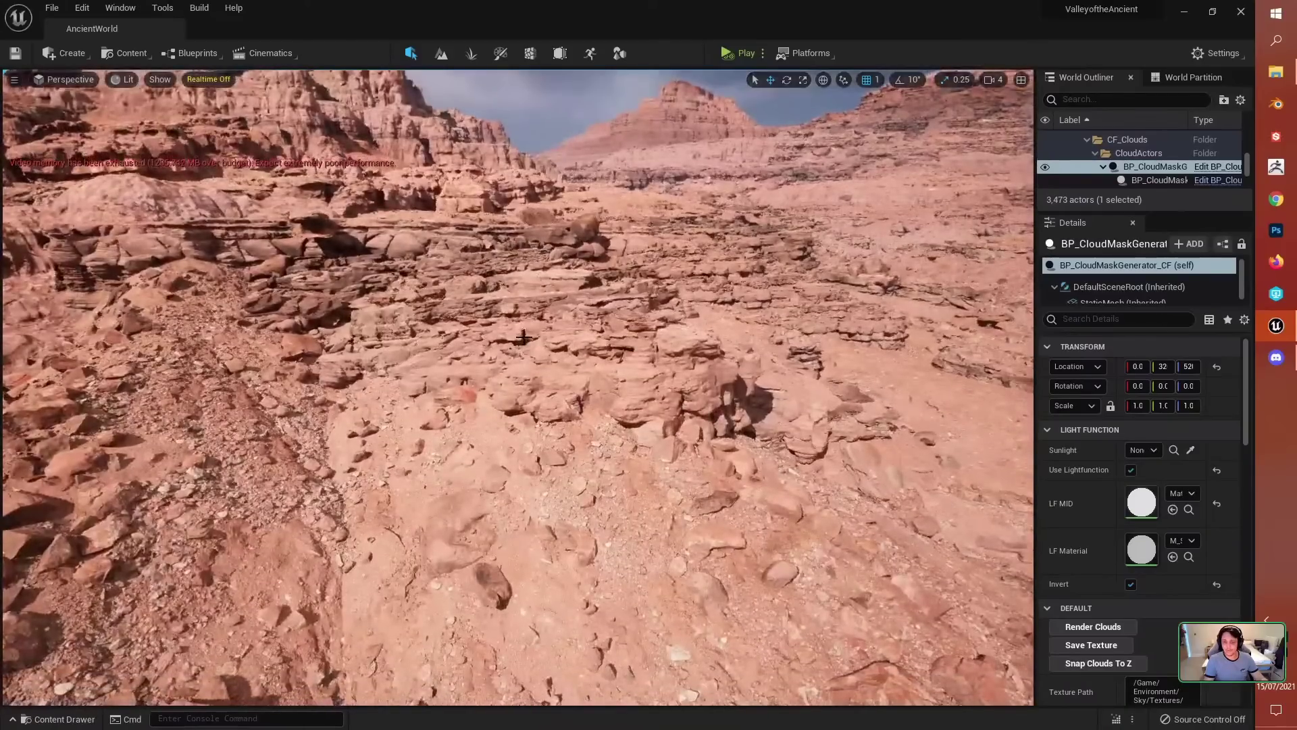
Step: Select the MASS_Cliff_L_16_BP122 cliff on the slope and examine how it blends with the surrounding rock
left_click(524, 337)
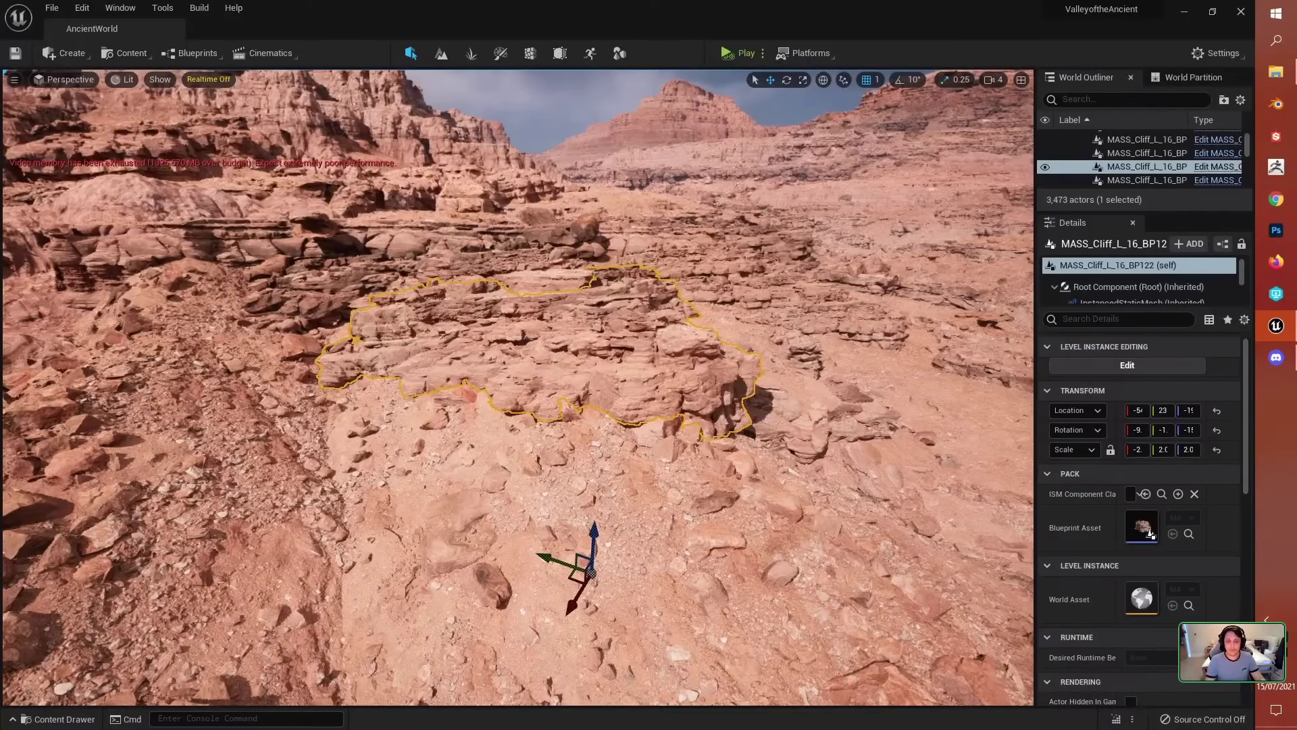
key("d")
right_click_drag(518, 387, 545, 372)
key("a")
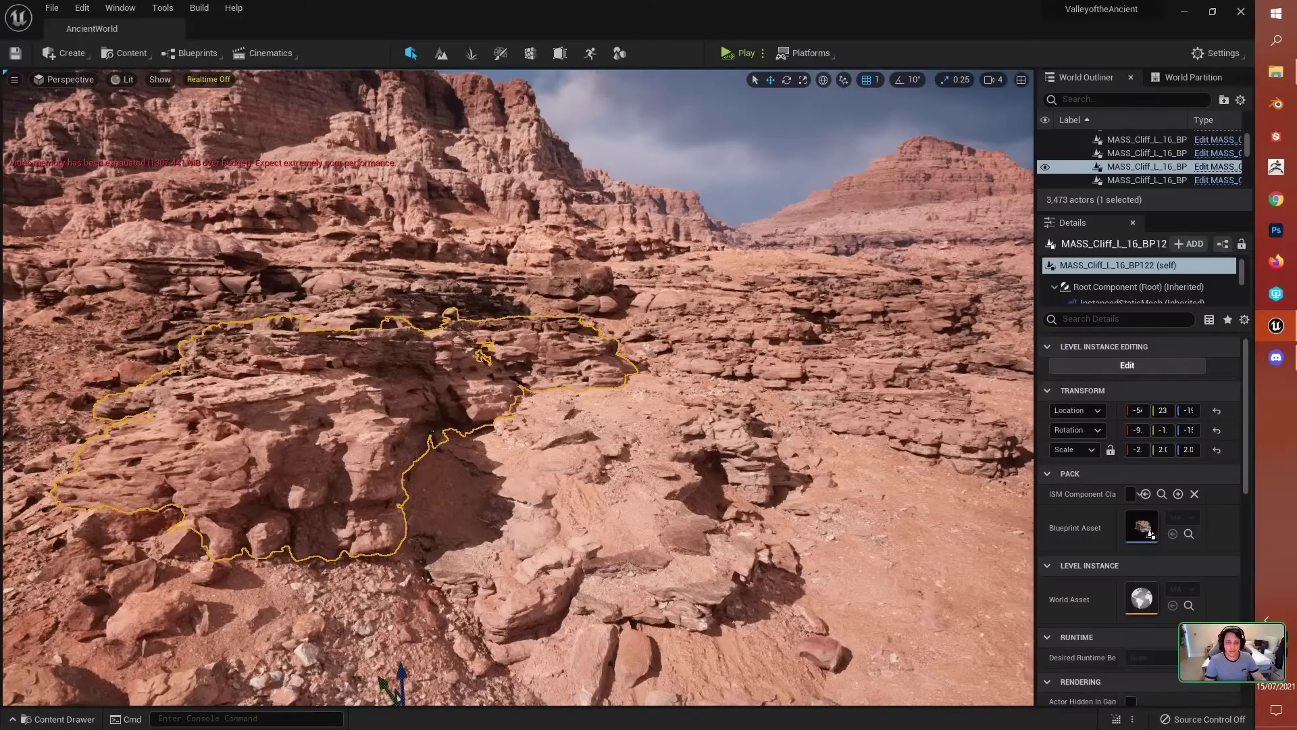
right_click_drag(432, 430, 391, 436)
key("f")
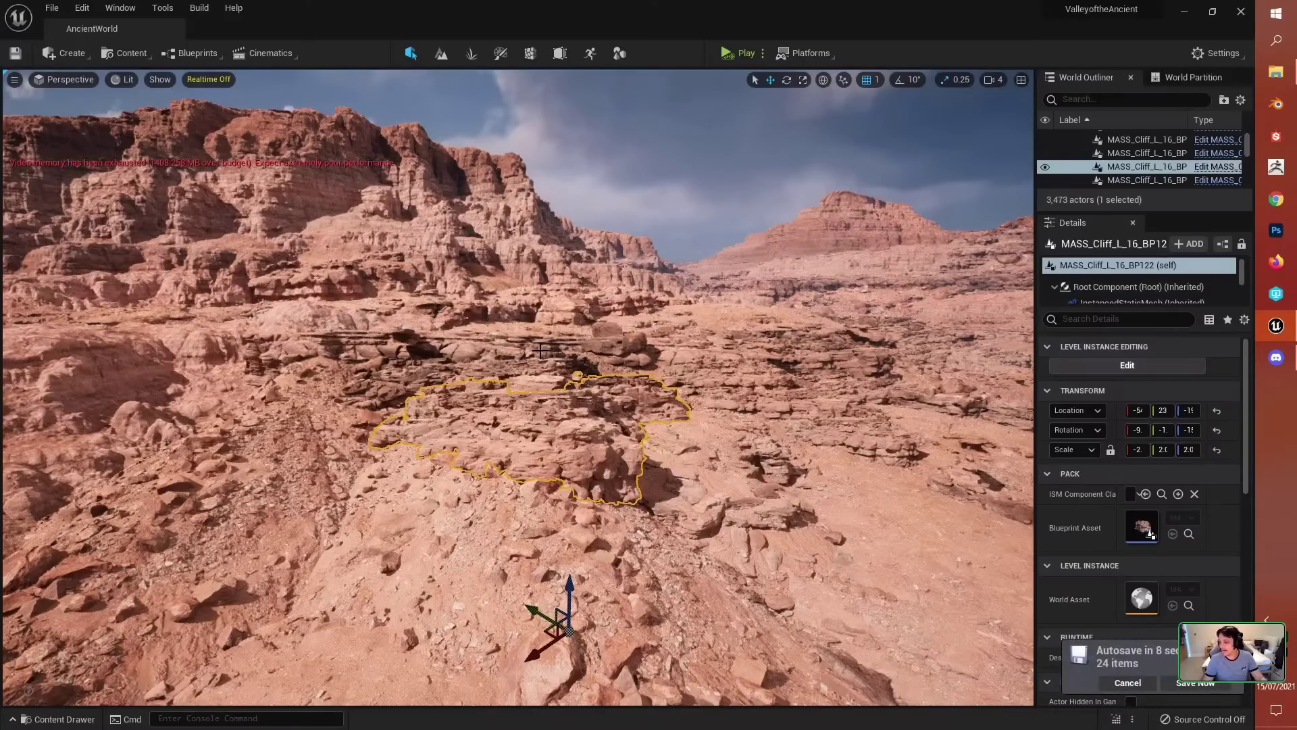
mouse_move(562, 367)
right_mouse_down()
mouse_move(562, 419)
mouse_move(562, 358)
right_mouse_up()
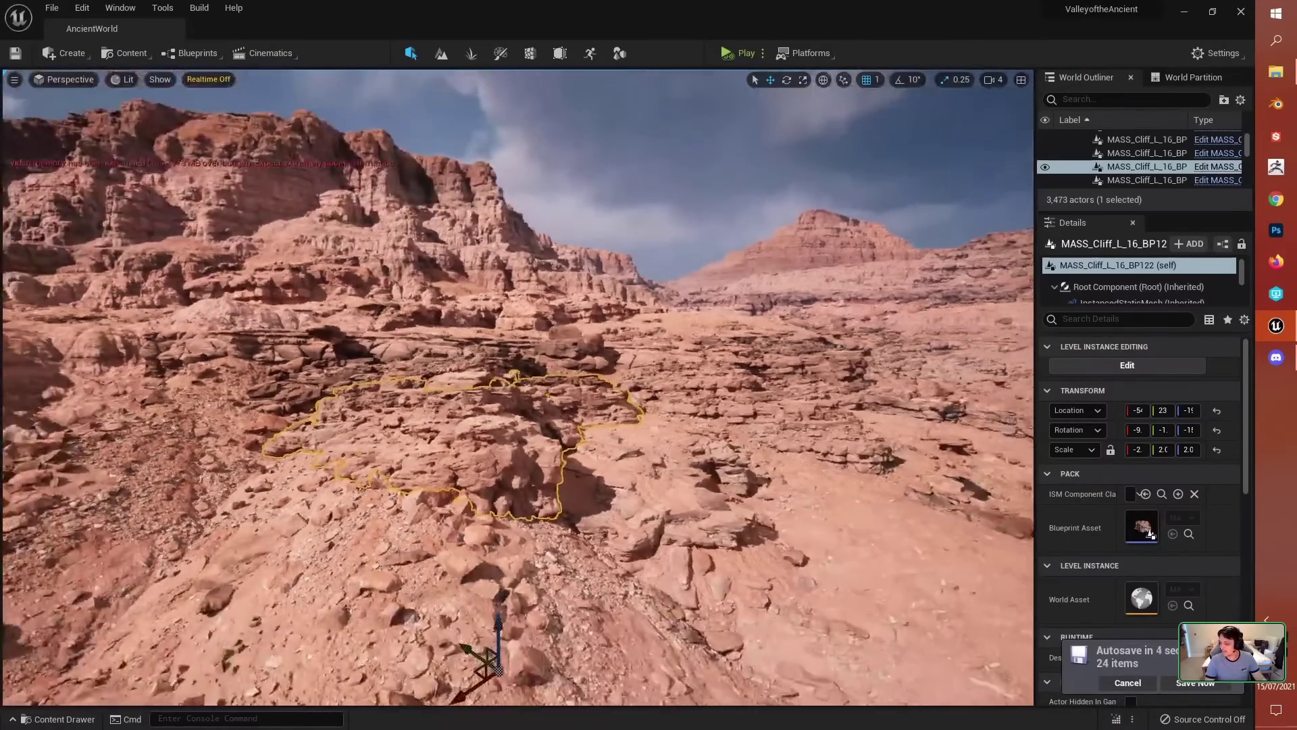
right_click_drag(718, 469, 718, 464)
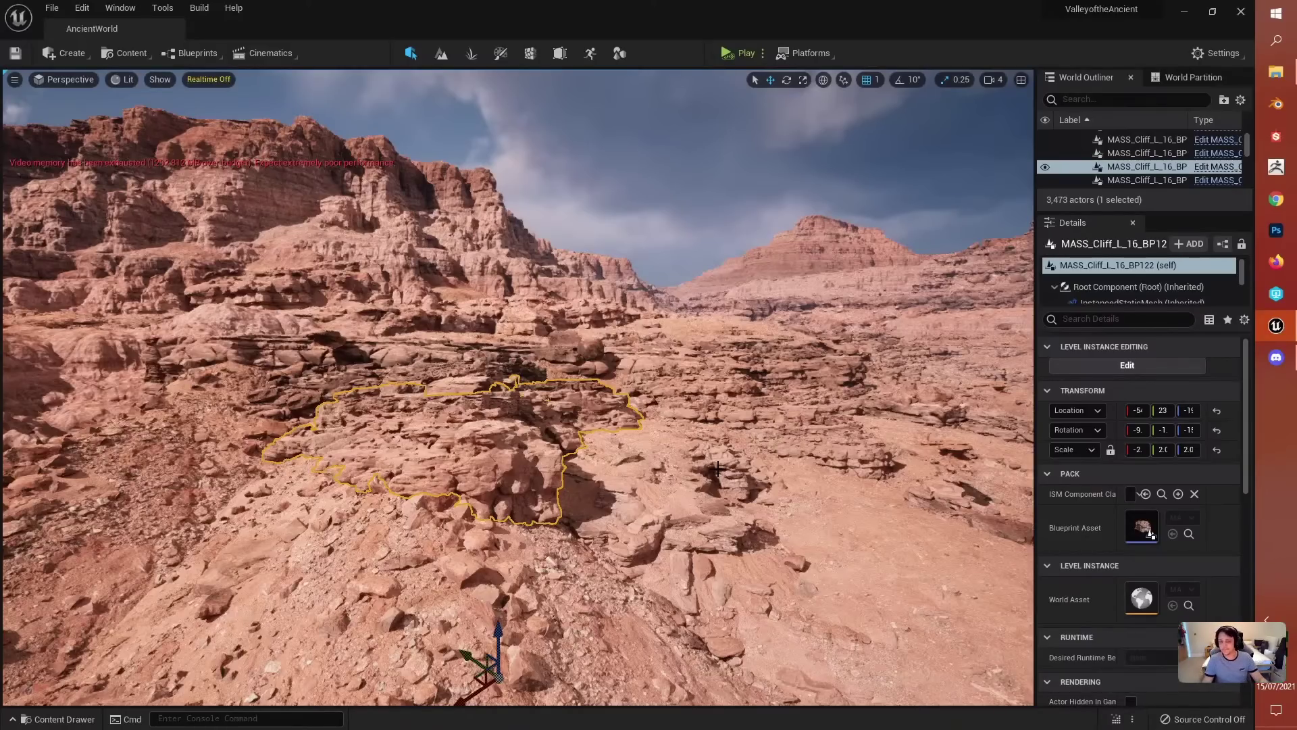
Step: View the selected MASS_Cliff_L_16_BP122 cliff up close and hide its selection outline
key("w")
right_click_drag(648, 508, 477, 211)
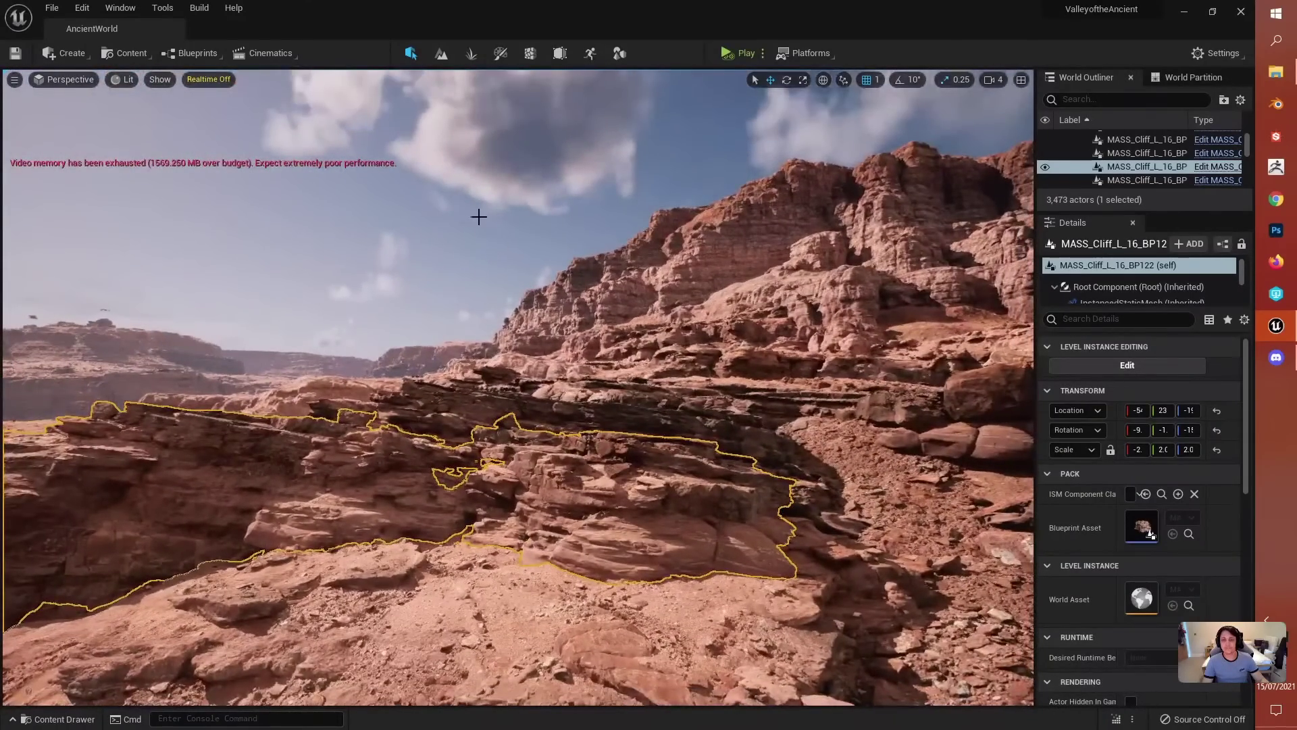
key("g")
key("g")
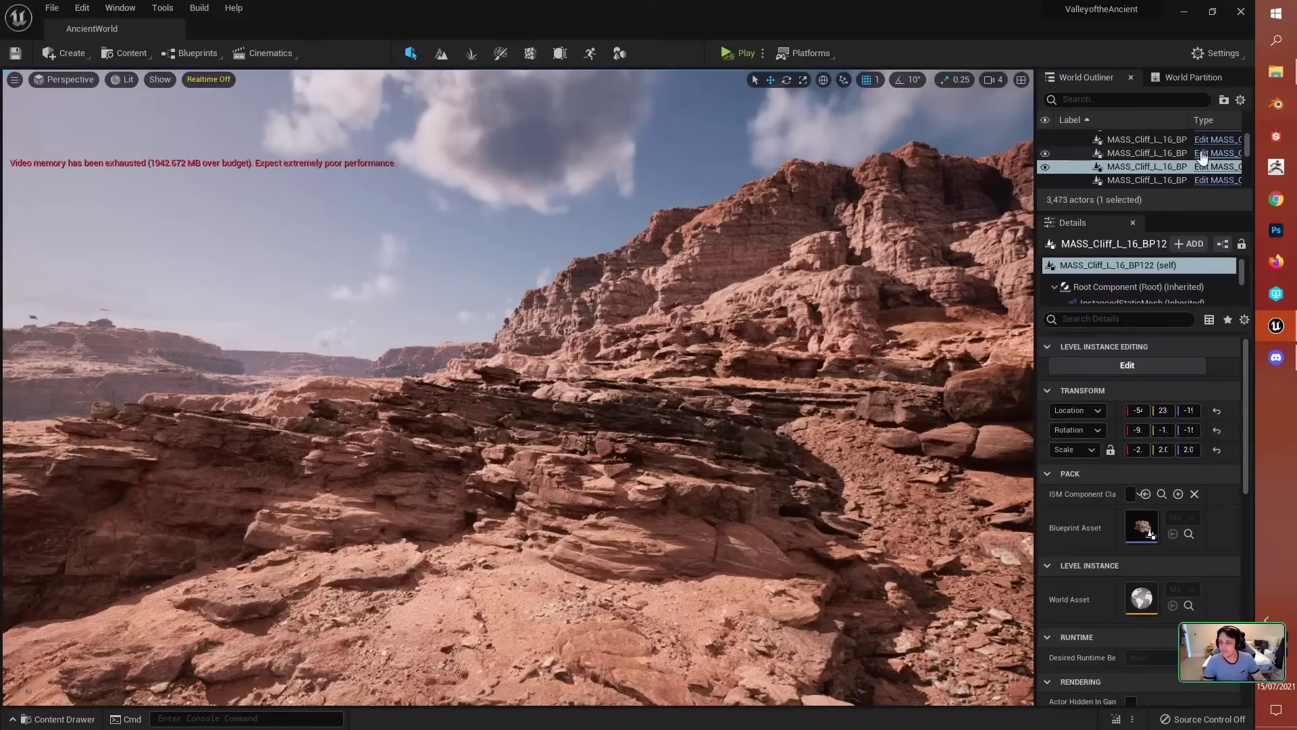
Step: Enlarge the World Outliner, search its actors for "rocksp", and clear the search
left_click_drag(1176, 212, 1174, 345)
left_click(1094, 99)
type("r")
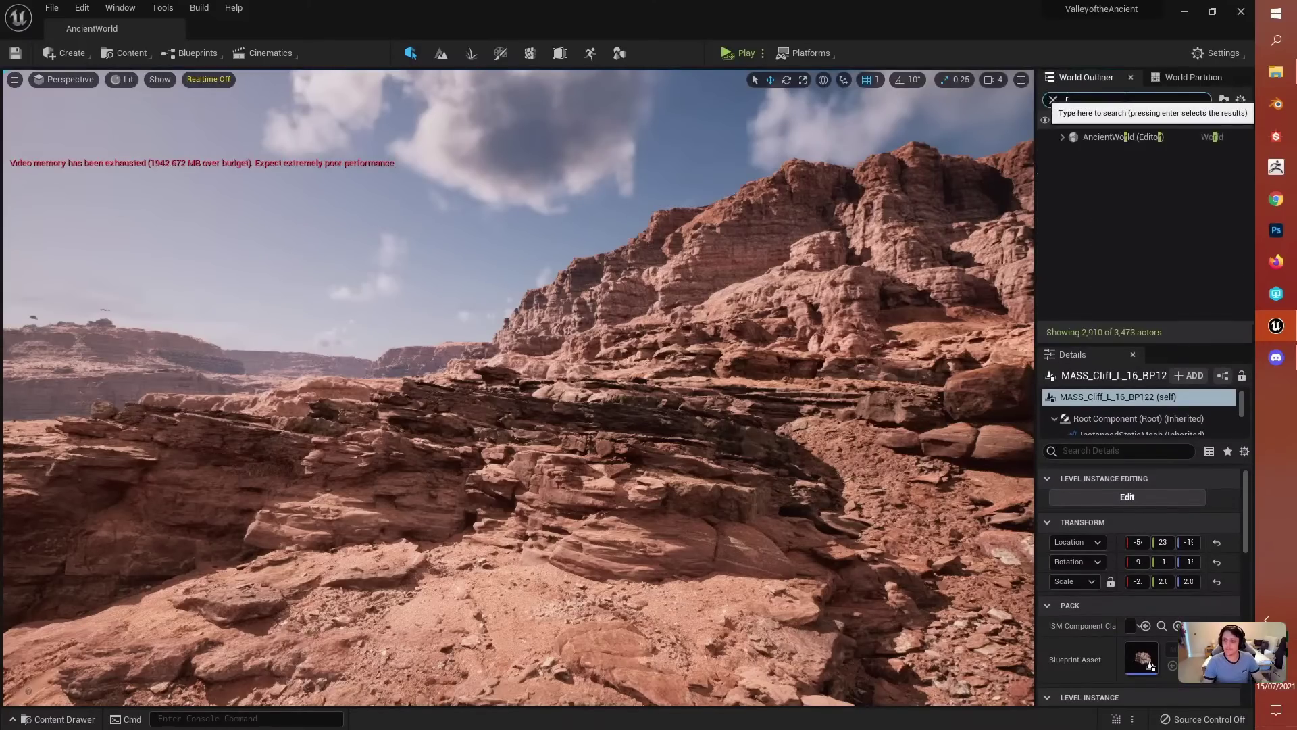
type("ocksp")
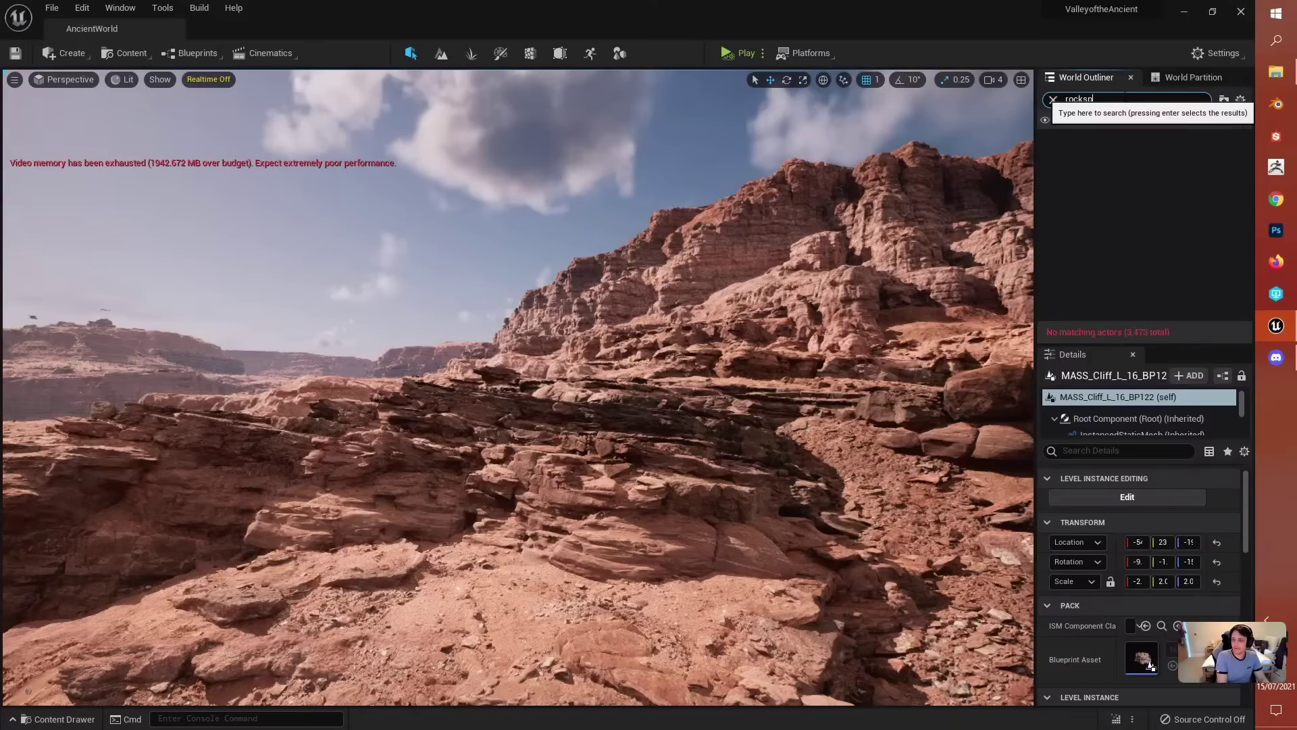
key("BackSpace")
key("BackSpace")
key("BackSpace")
key("BackSpace")
key("BackSpace")
key("BackSpace")
key("BackSpace")
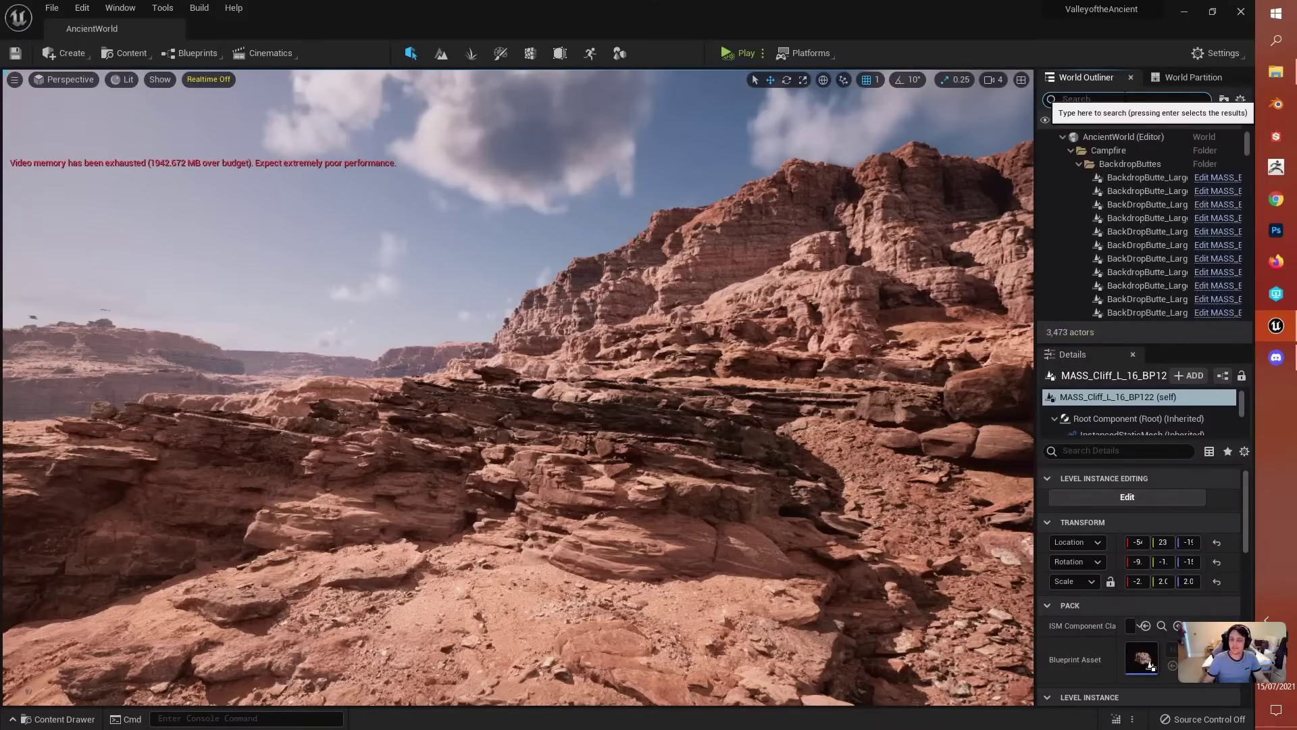
Step: Place the BP_RockWallSpawner blueprint from the RockSpline Content folder onto the rocky terrain
key("w")
right_click_drag(518, 387, 648, 419)
key("ctrl+space")
left_click(392, 662)
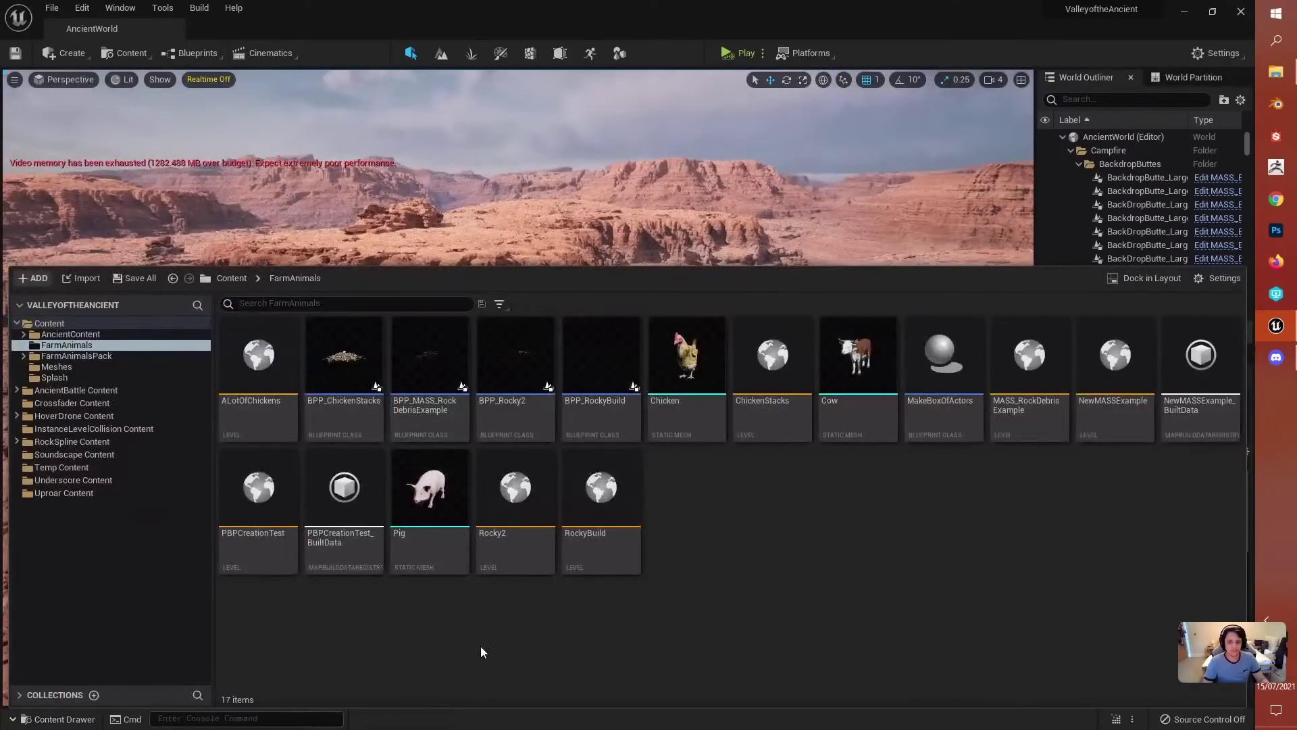
left_click(67, 442)
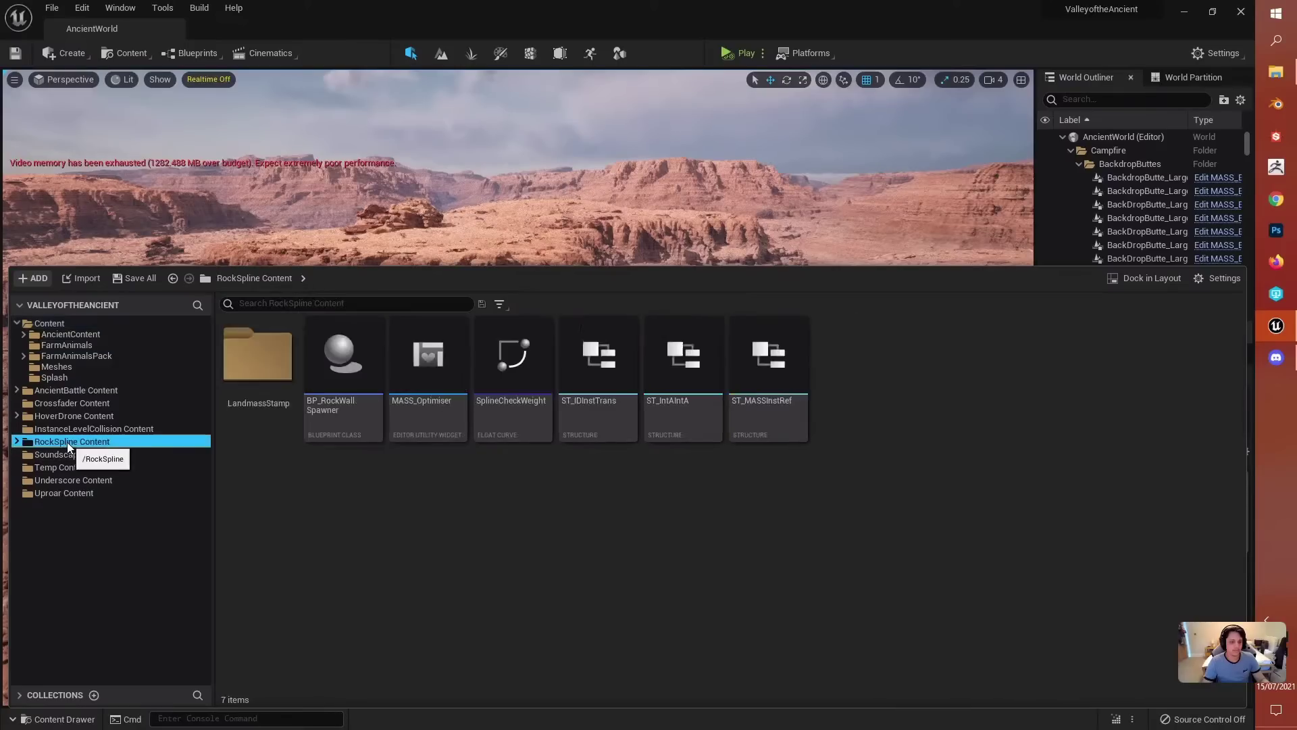
left_click_drag(343, 358, 589, 223)
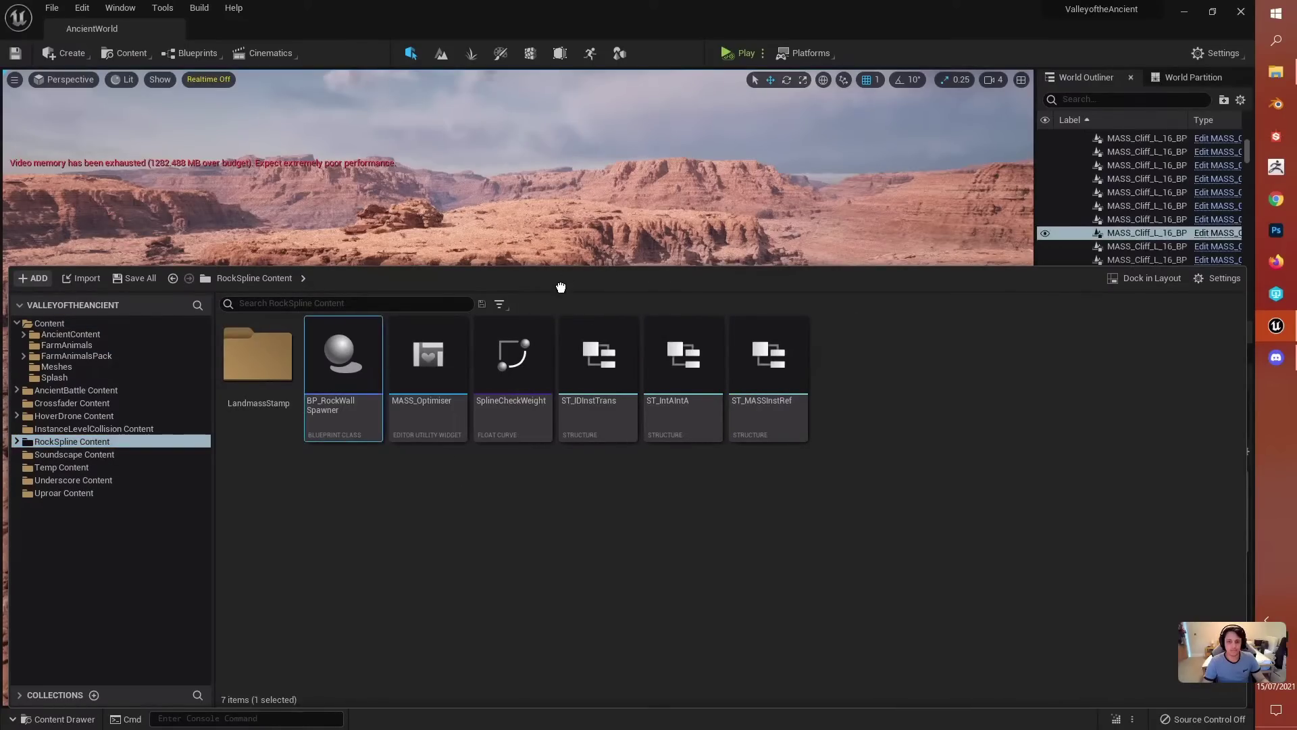
key("ctrl+space")
Step: Extend the placed rock wall spawner's guide spline along the rocky ridge by adding points beyond its end
left_click_drag(200, 506, 166, 519)
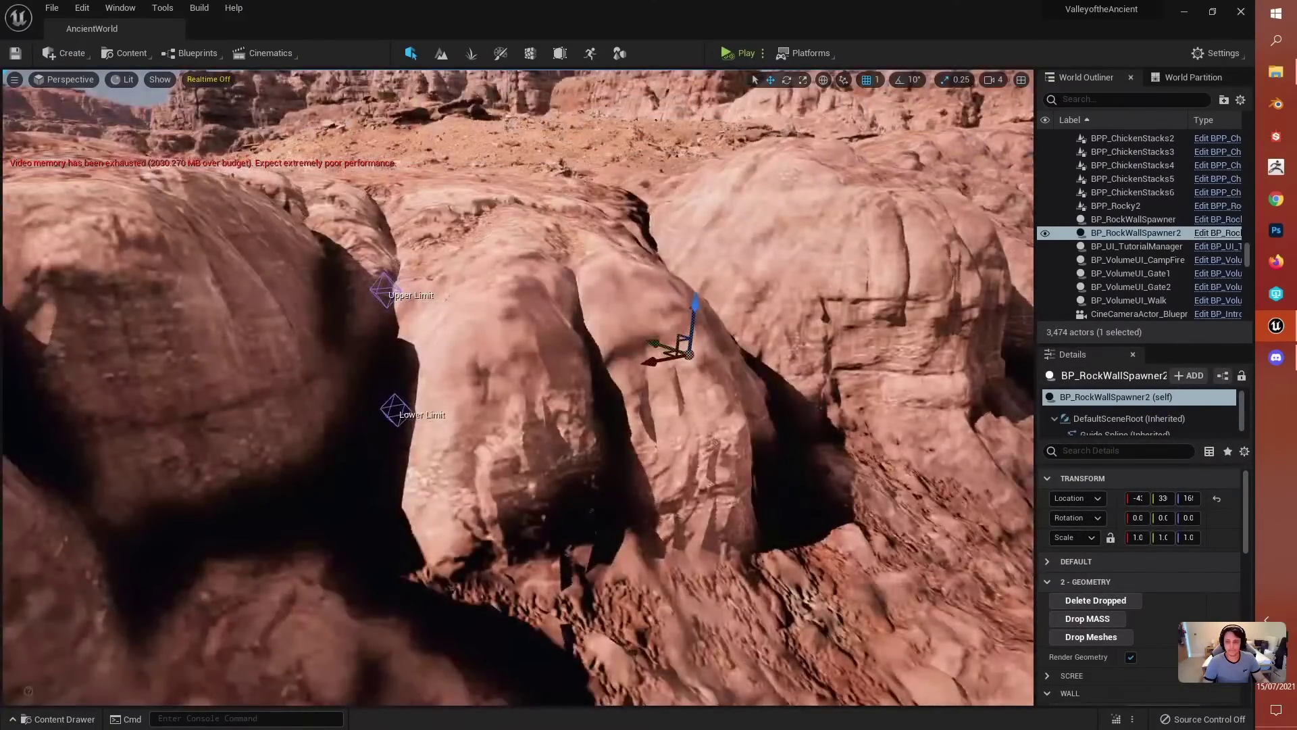
mouse_move(698, 437)
right_mouse_down()
mouse_move(686, 439)
mouse_move(703, 459)
right_mouse_up()
mouse_move(545, 428)
right_mouse_down()
mouse_move(533, 433)
mouse_move(545, 428)
right_mouse_up()
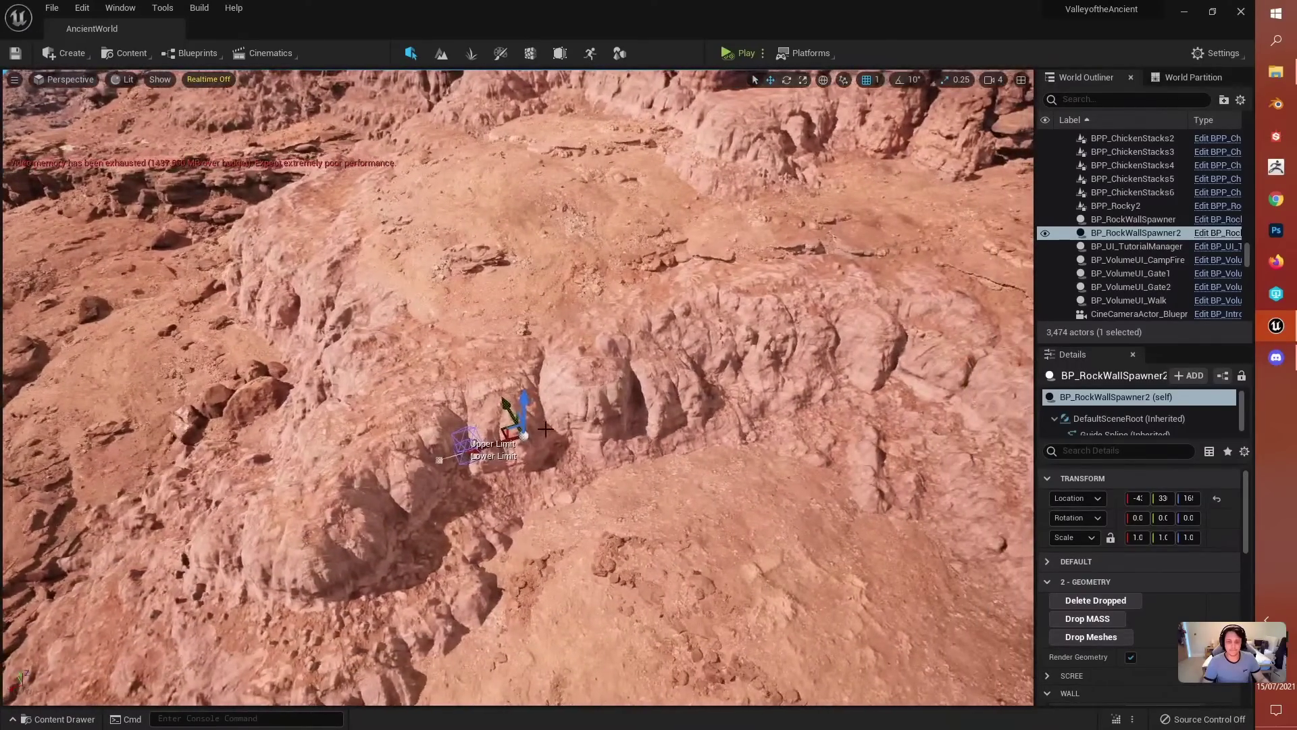
left_click(440, 459)
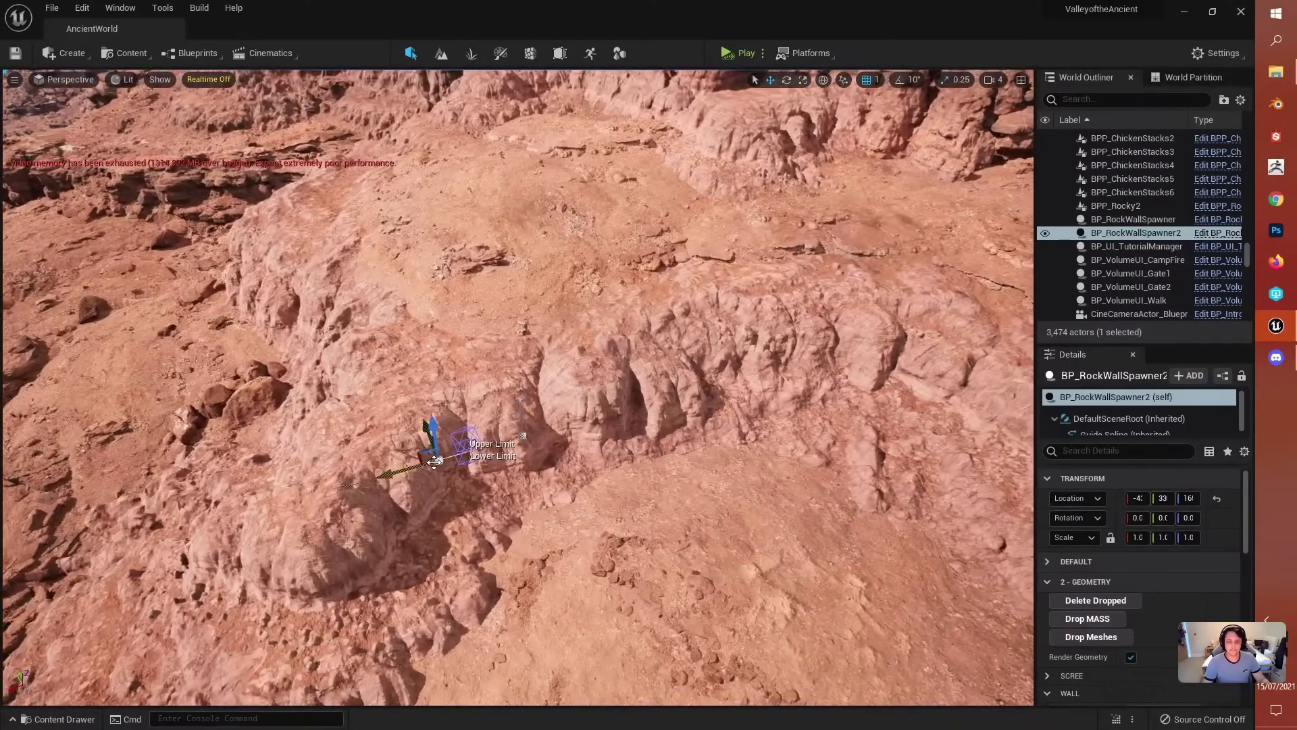
left_click(524, 435)
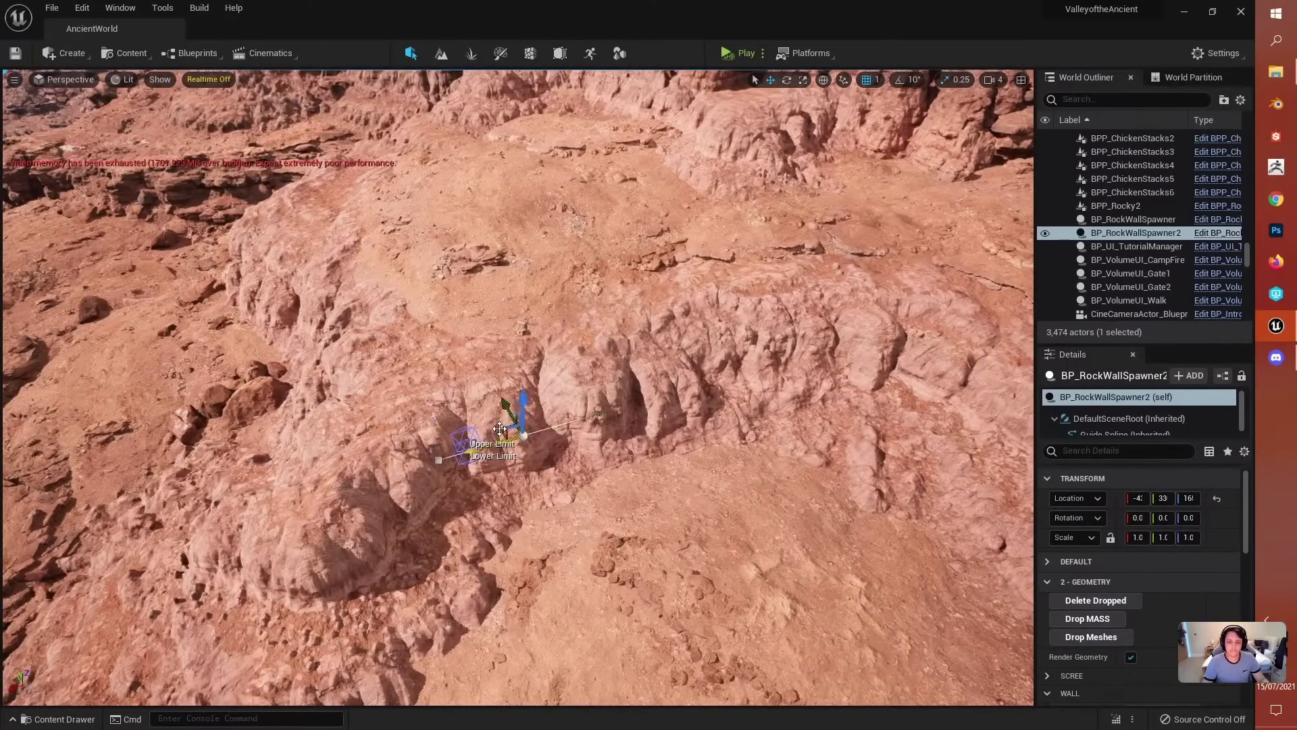
left_click_drag(505, 422, 1067, 477)
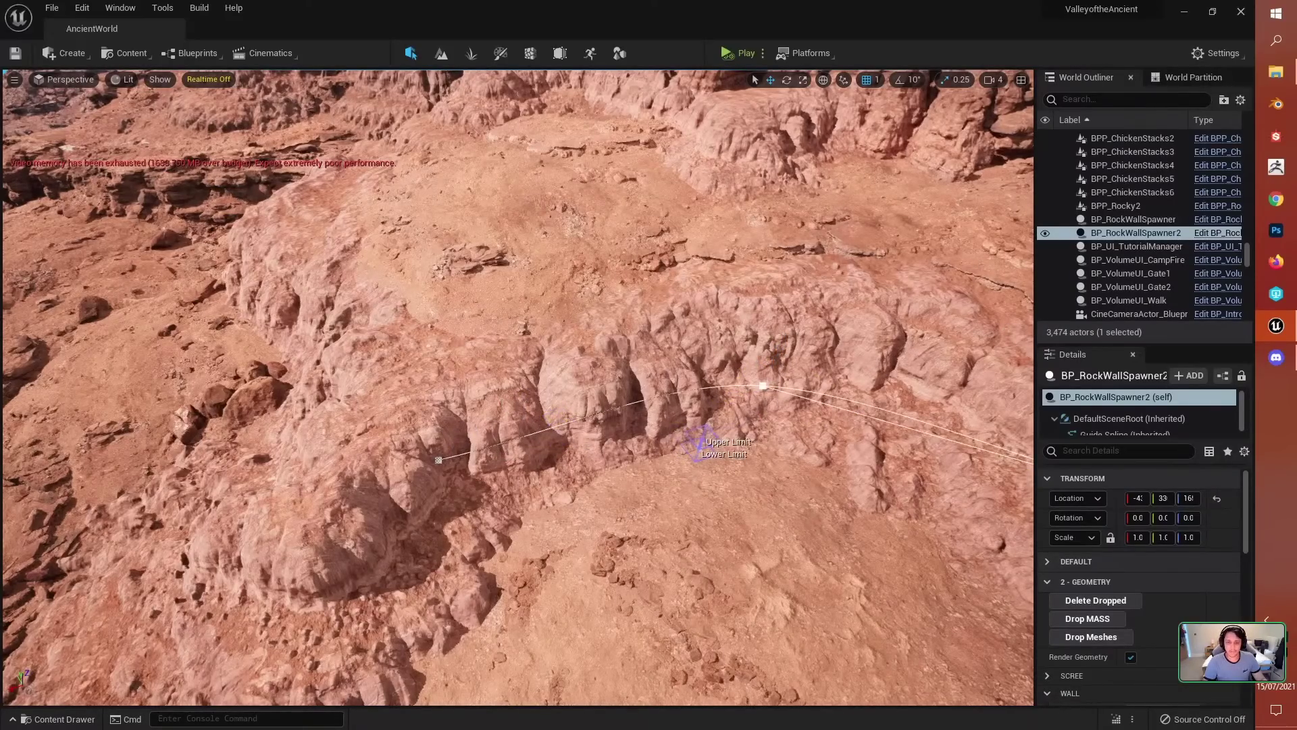
right_click_drag(743, 432, 913, 440)
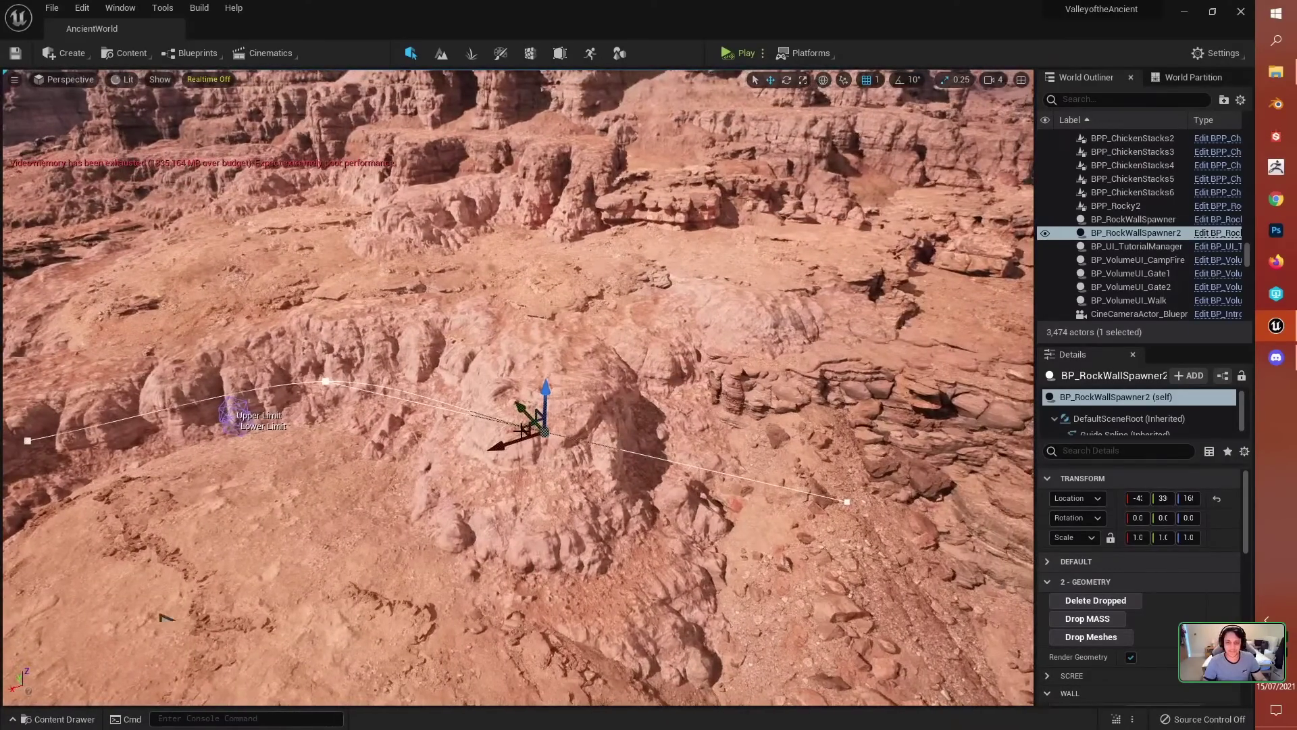
left_click_drag(517, 431, 375, 438)
mouse_move(187, 440)
right_mouse_down()
mouse_move(216, 436)
mouse_move(186, 440)
right_mouse_up()
key("ctrl+z")
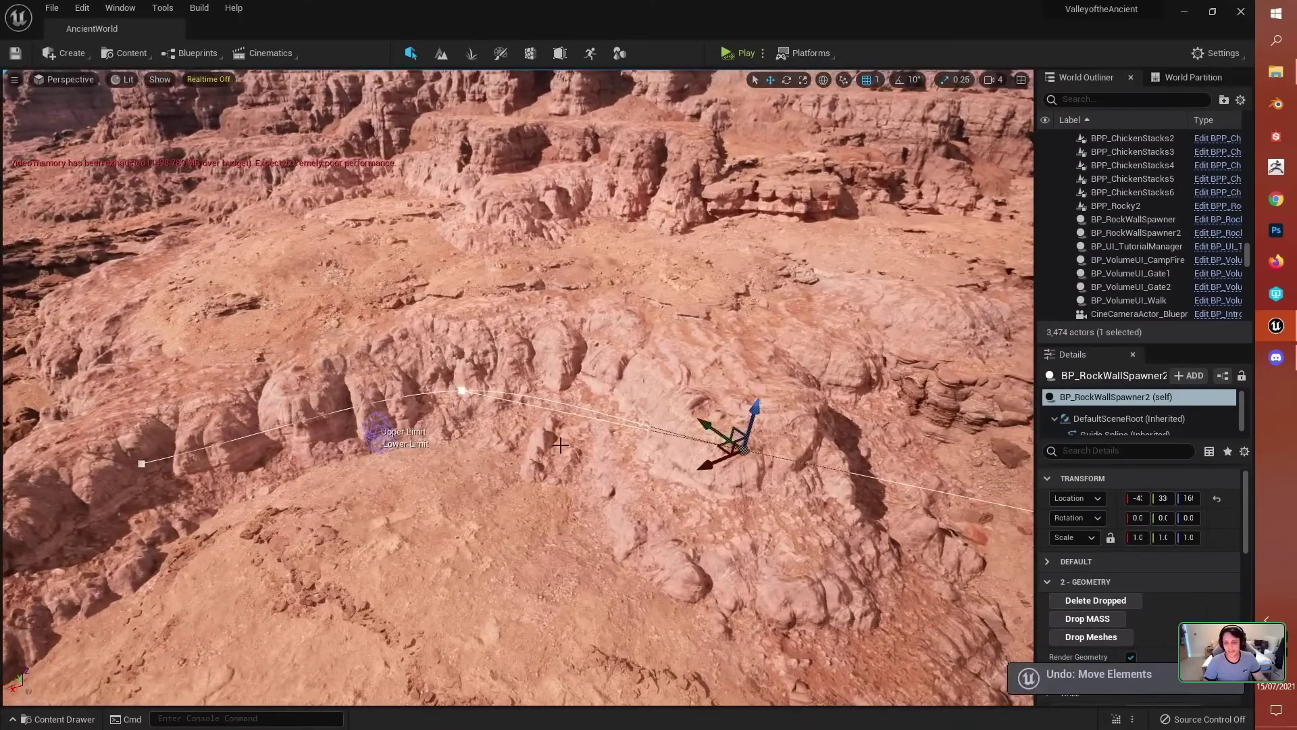
Step: Shift the selected guide spline point slightly along the ridge and check the curve from several angles
left_click_drag(719, 450, 685, 457)
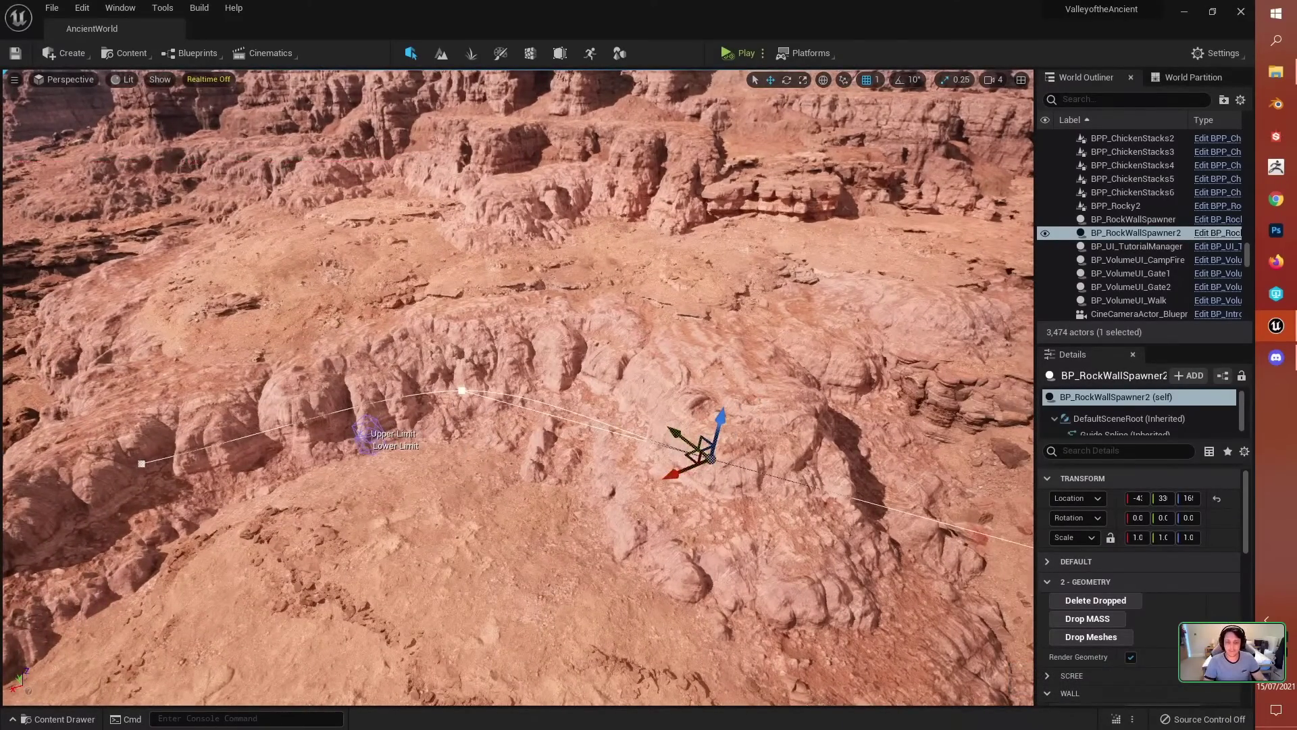
right_click_drag(685, 458, 593, 427)
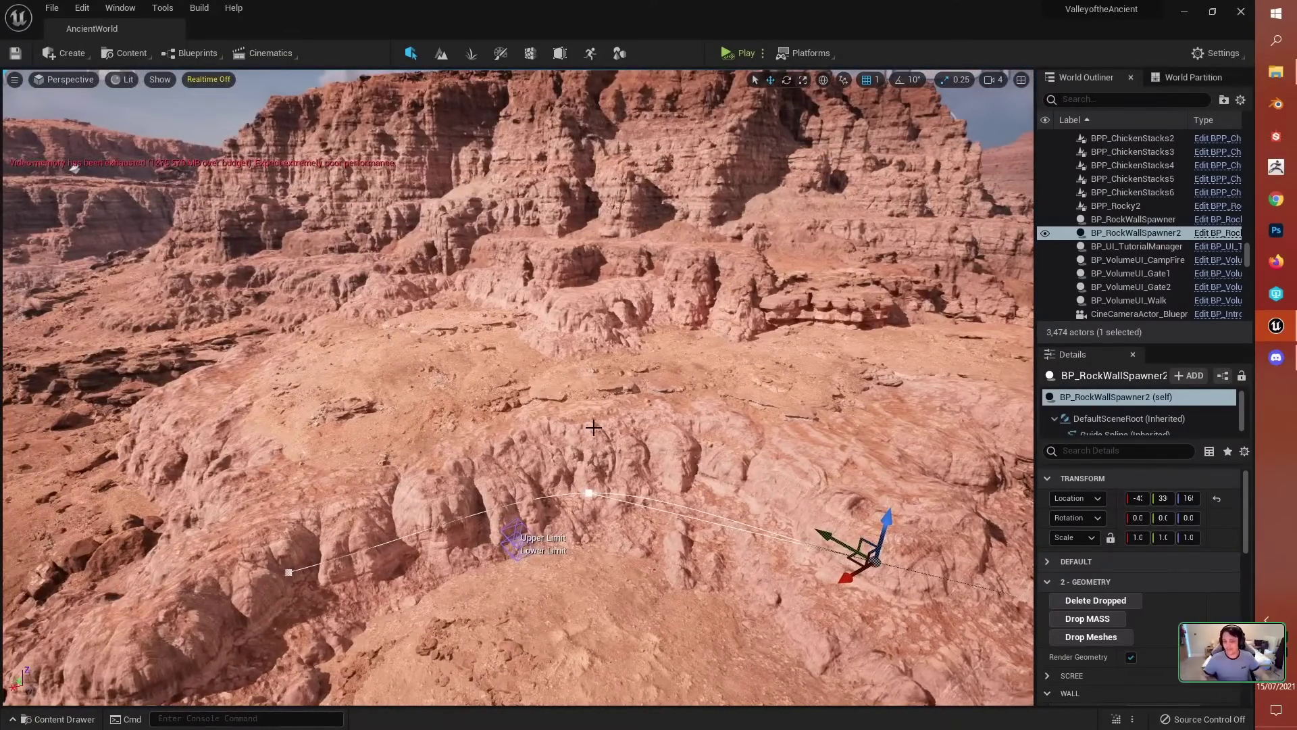
right_click_drag(102, 508, 102, 567)
right_click_drag(446, 392, 432, 348)
left_click_drag(944, 437, 918, 450)
Step: Shorten the World Outliner and widen the Details area to show the rock wall spawner's Geometry and Spline settings
left_click_drag(1124, 344, 1122, 216)
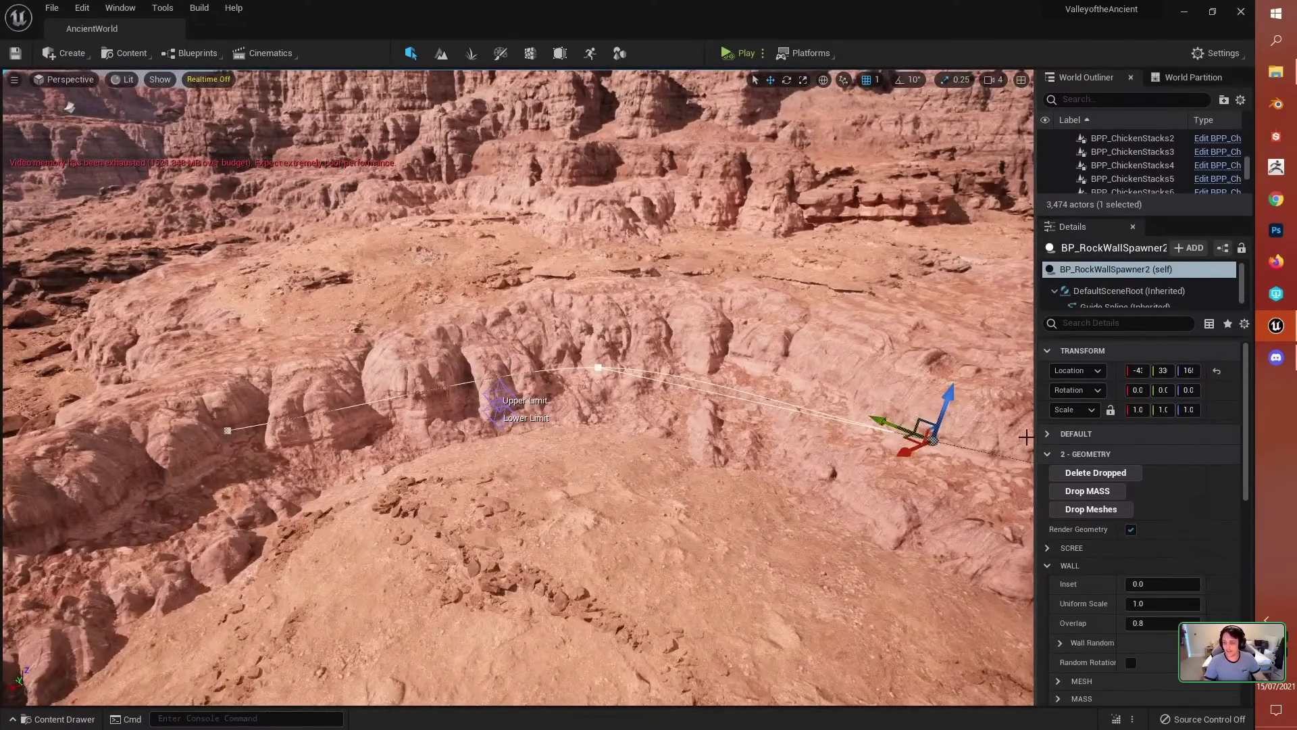
left_click_drag(1035, 434, 1033, 433)
left_click_drag(1101, 552, 971, 489)
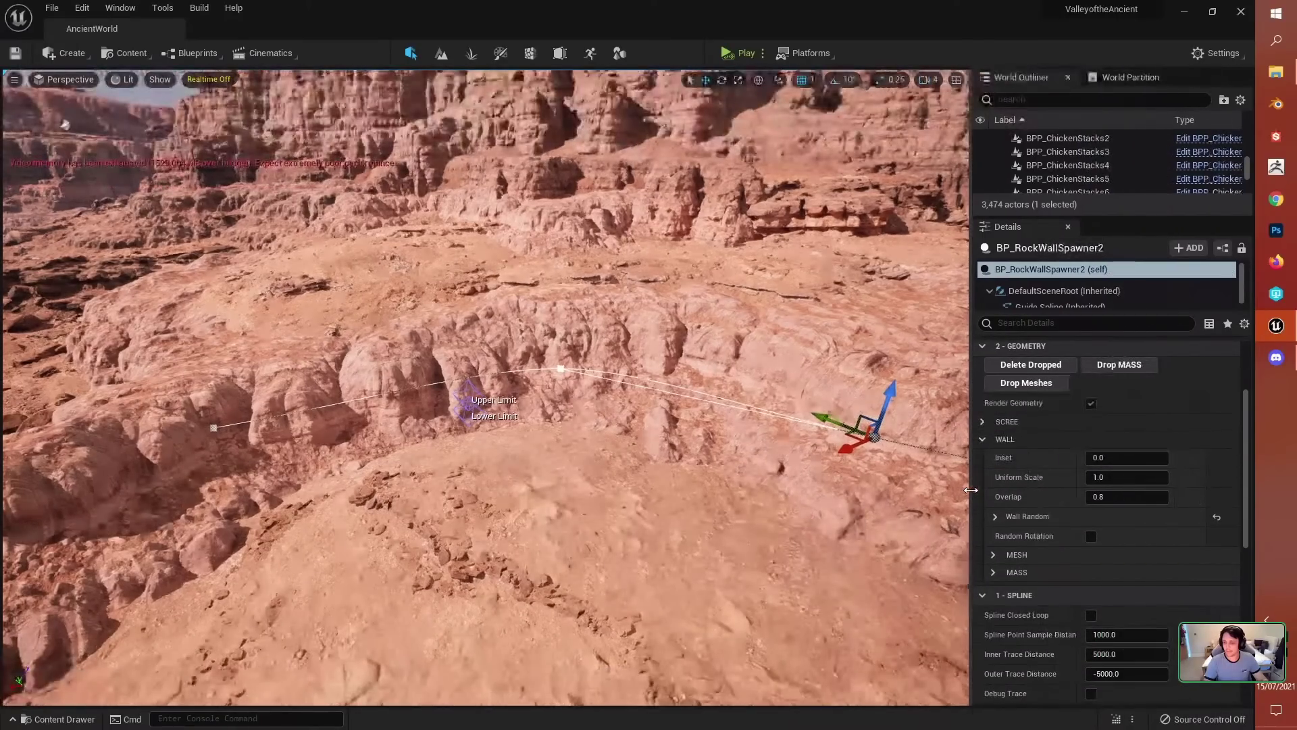
Step: Add one entry to the MASS List in the rock wall spawner's Wall MASS settings
left_click(992, 573)
scroll(1067, 554, "down", 2)
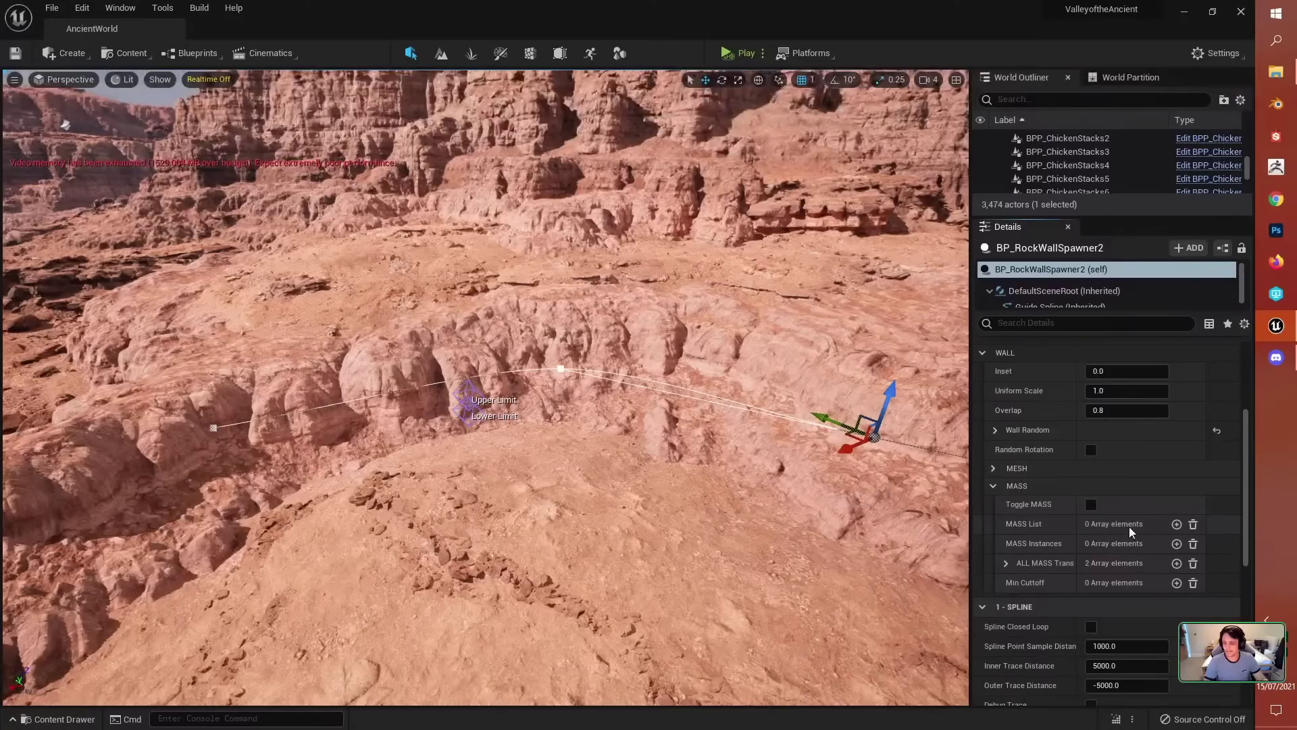
left_click(1176, 524)
scroll(1108, 546, "down", 1)
Step: Search the level's actors for "cliff" and assign one of the MASS_Cliff actors to MASS List Index 0
left_click(1127, 500)
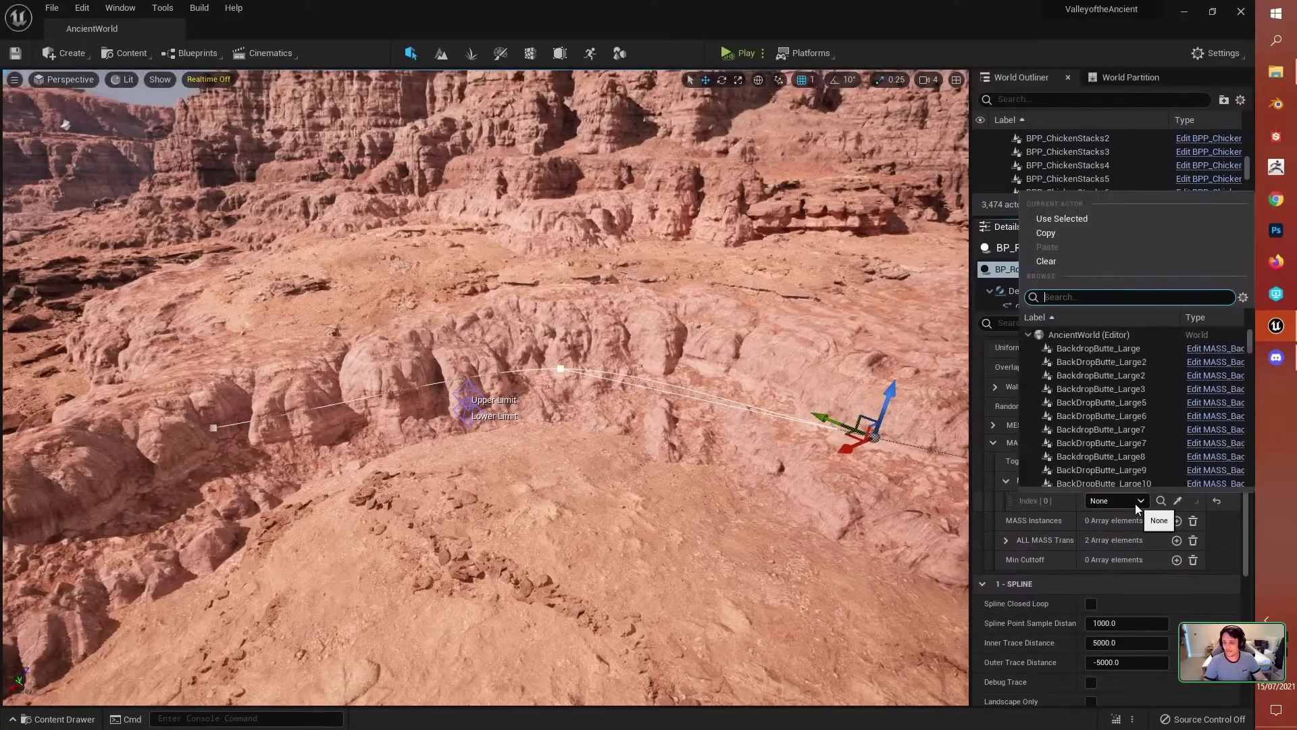
scroll(1096, 405, "down", 15)
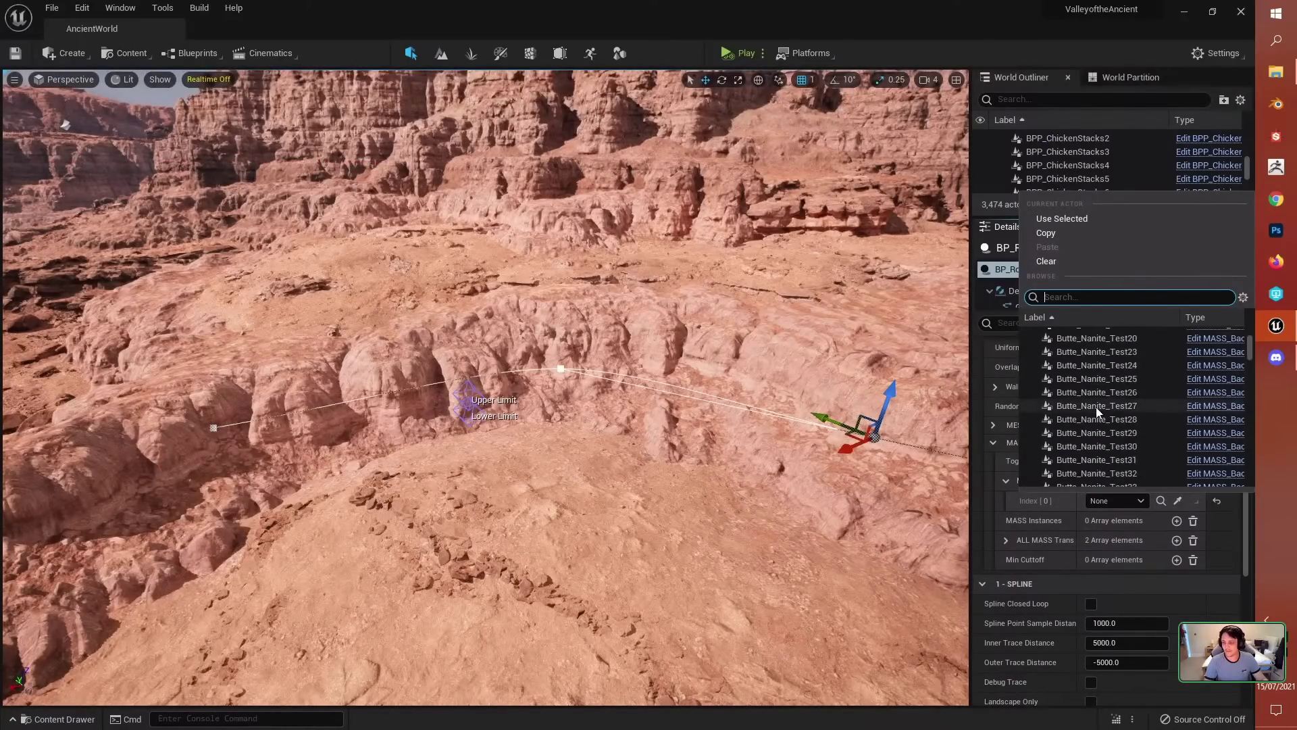
scroll(1097, 407, "down", 15)
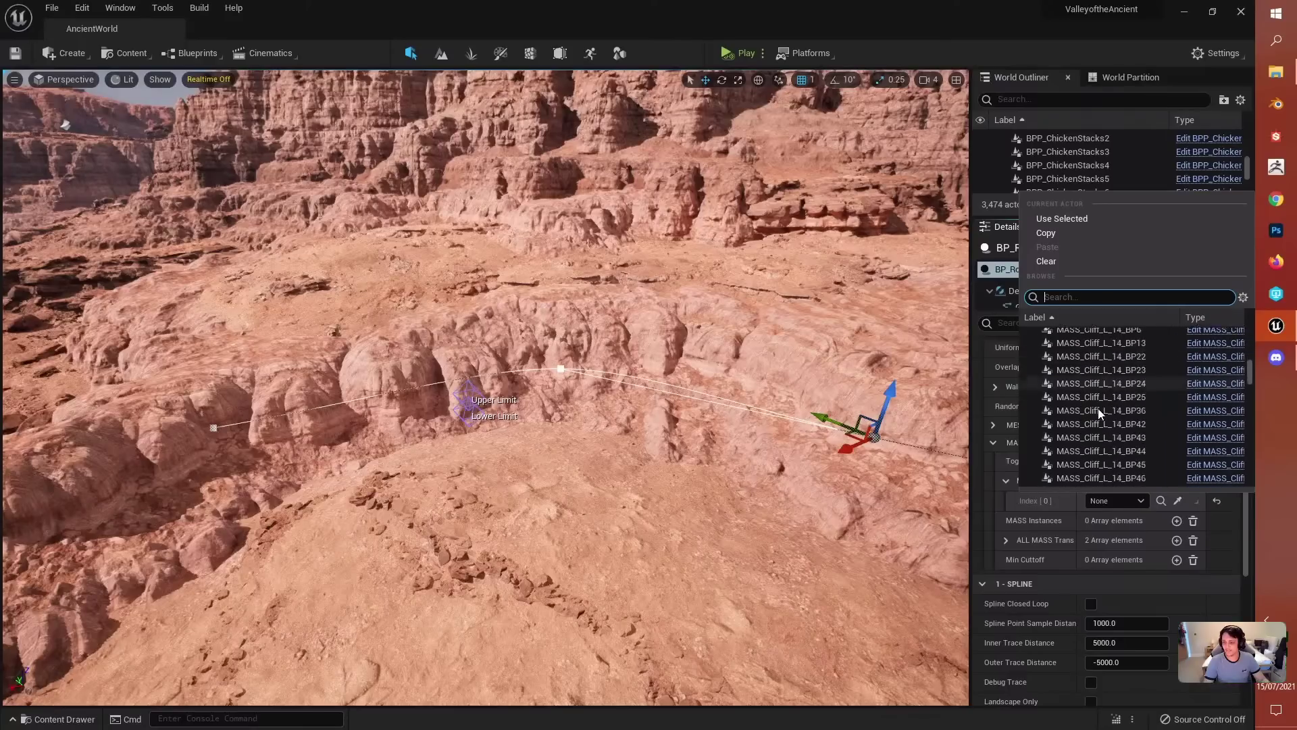
scroll(1097, 408, "down", 2)
type("c")
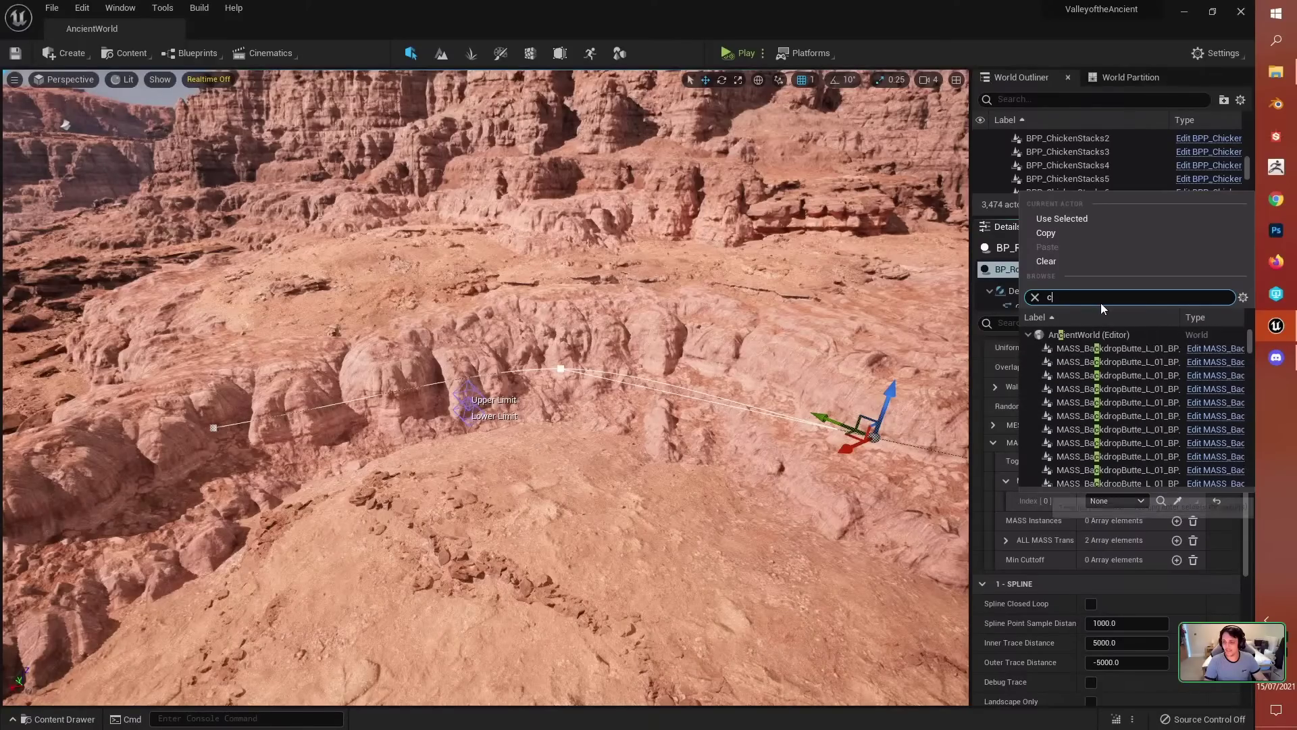
type("liff")
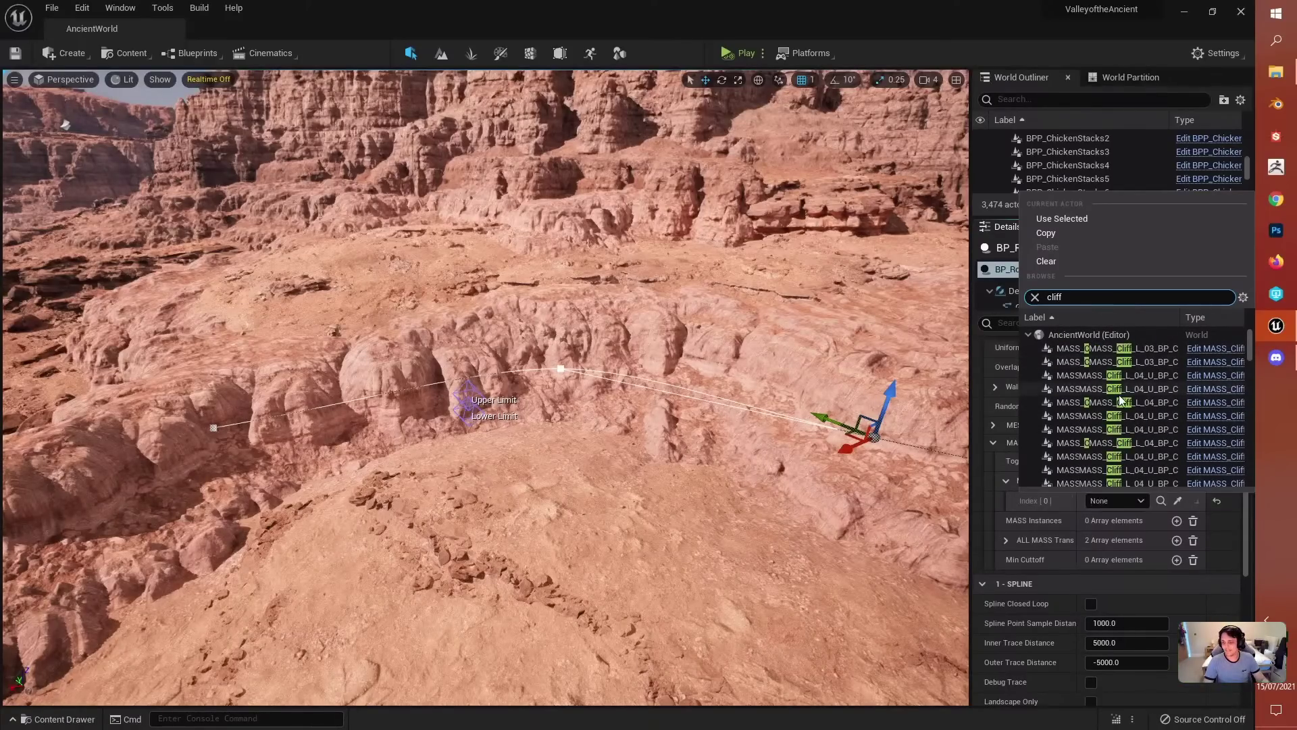
scroll(1128, 415, "down", 3)
scroll(1129, 415, "down", 5)
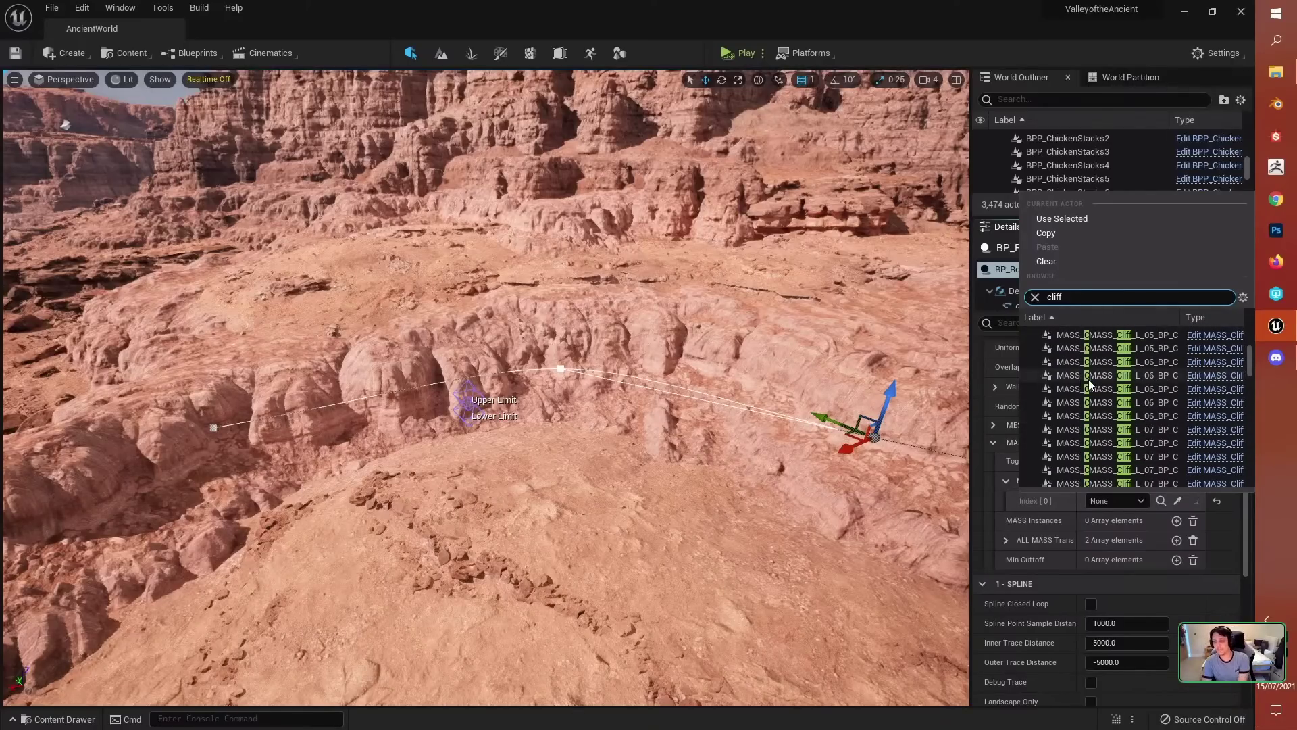
left_click(1127, 398)
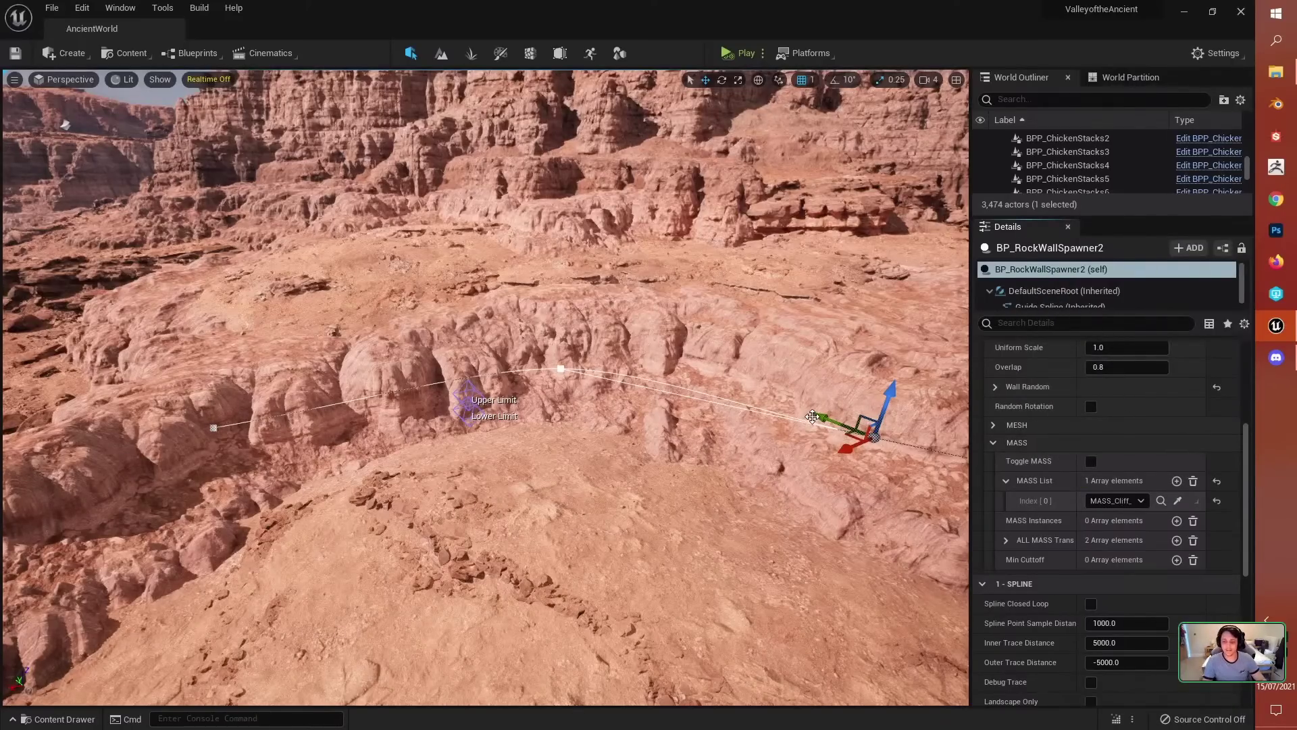
Step: Set MASS List Index 0 to a MASS_Cliff_L_10 actor found by searching for "cliff"
key("s")
right_click_drag(486, 388, 588, 389)
key("w")
left_click(1139, 500)
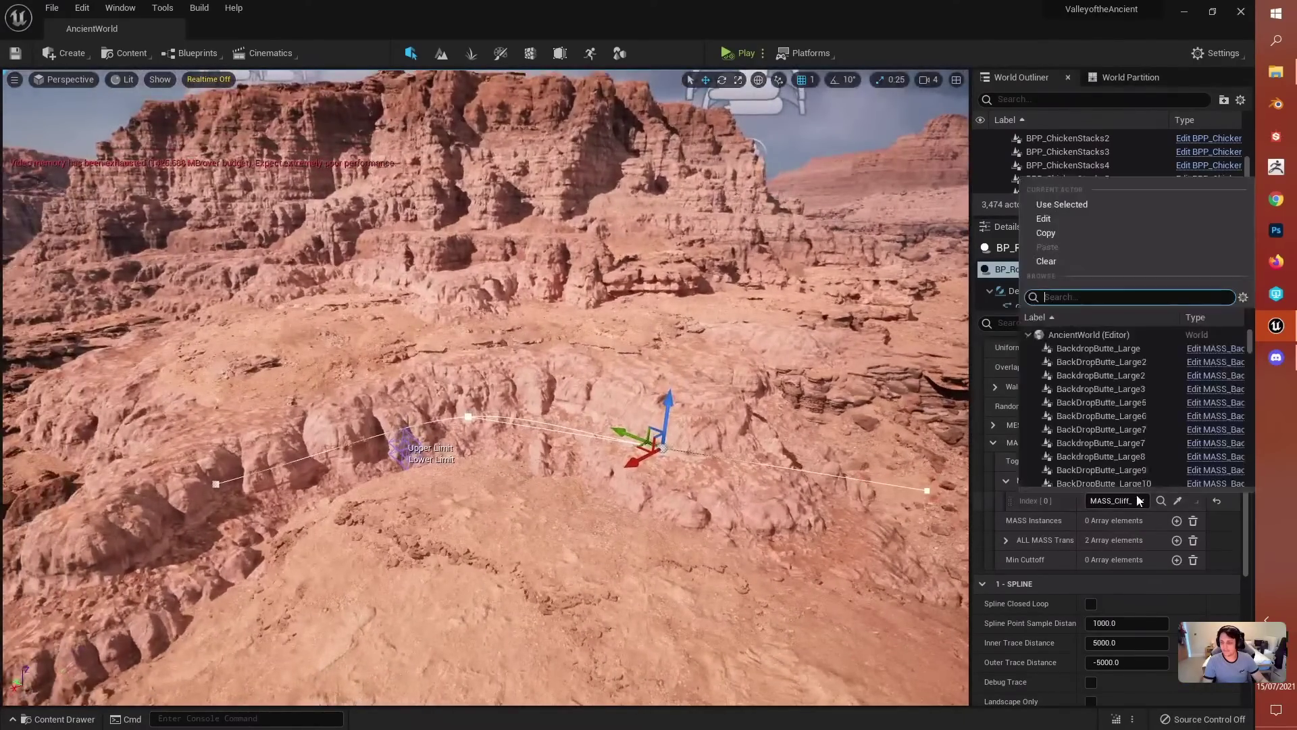
type("c")
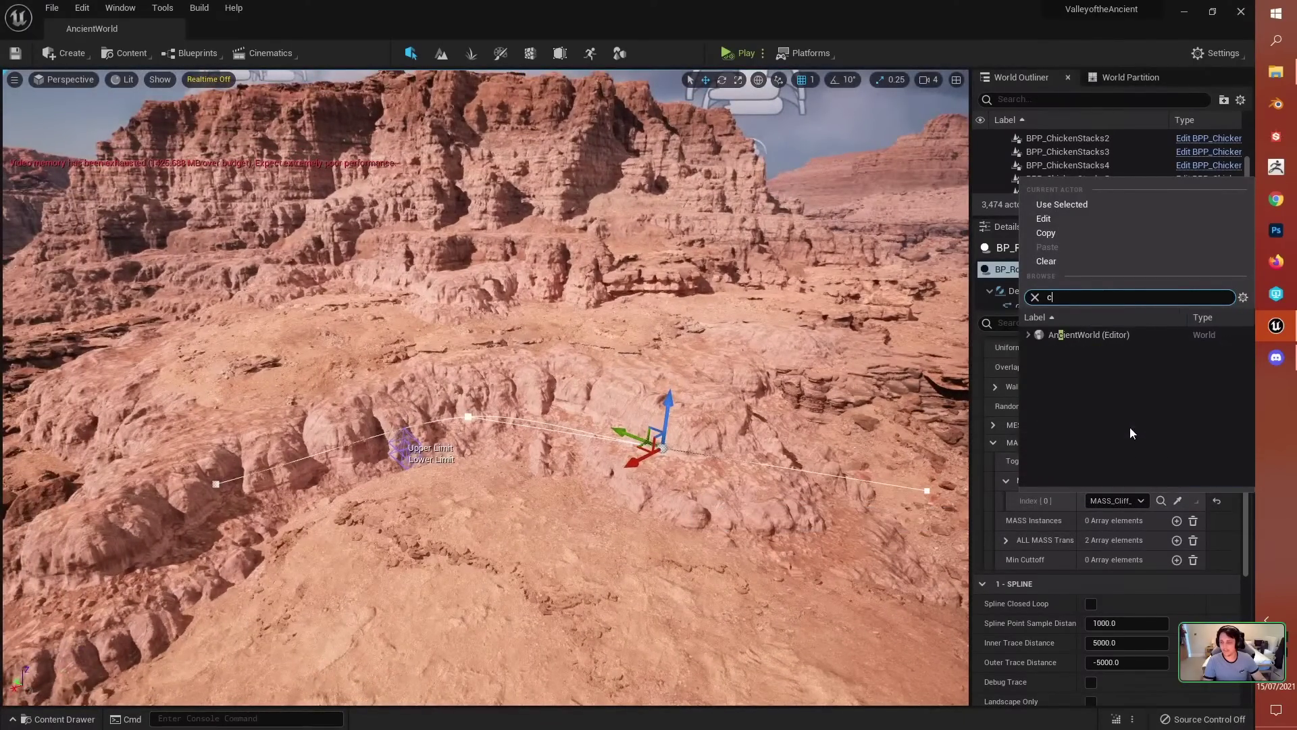
type("liff")
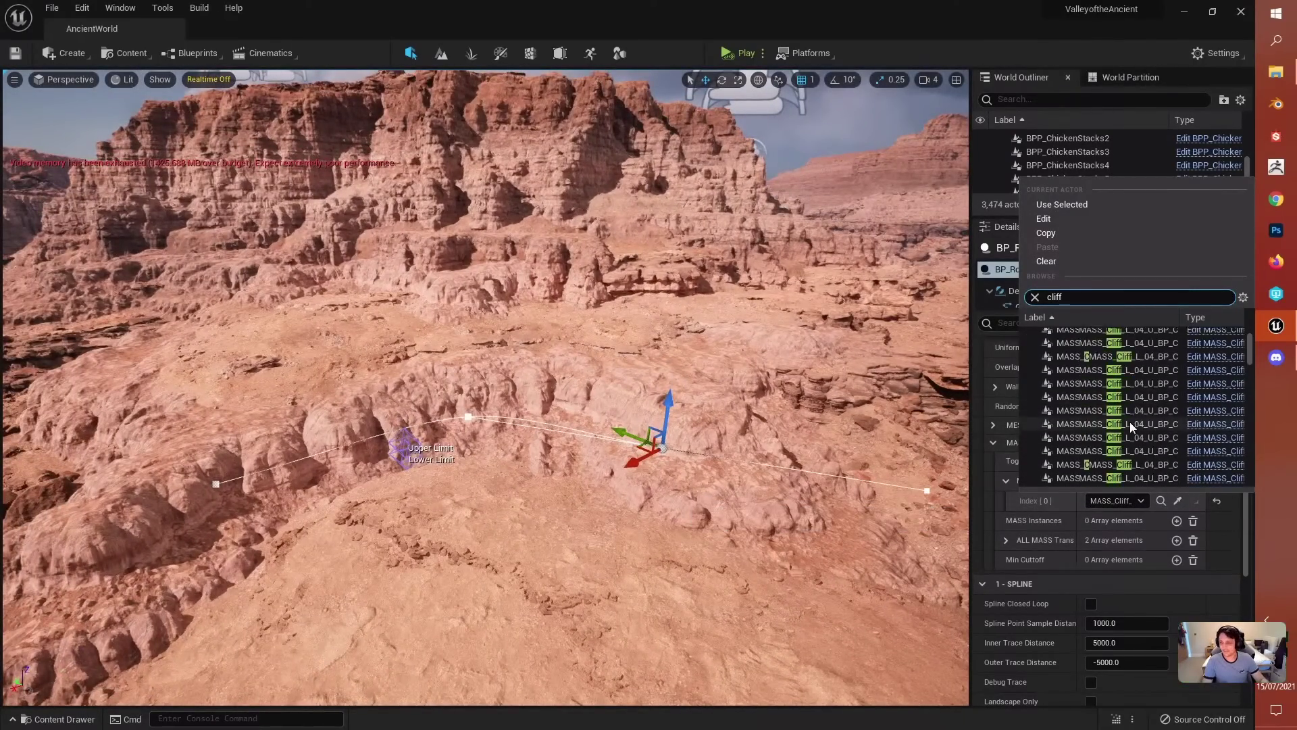
scroll(1130, 424, "down", 5)
scroll(1129, 426, "down", 3)
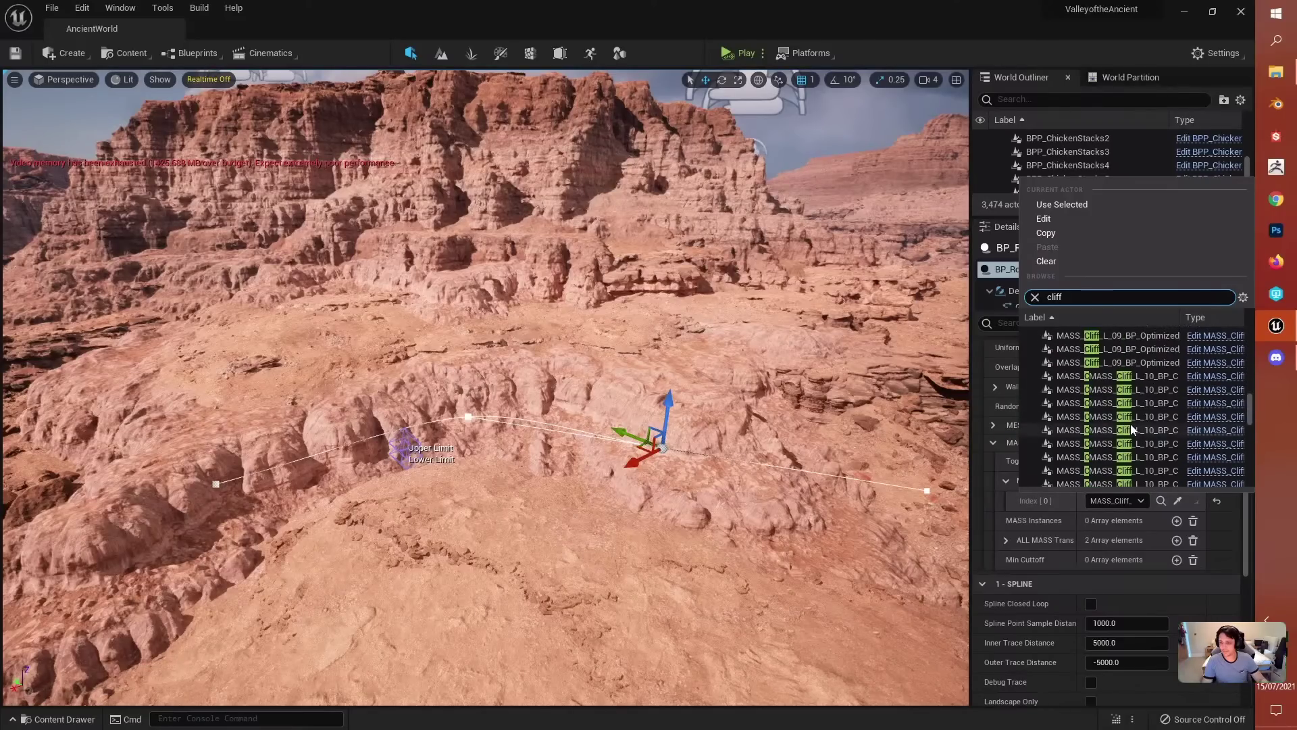
scroll(1142, 399, "down", 3)
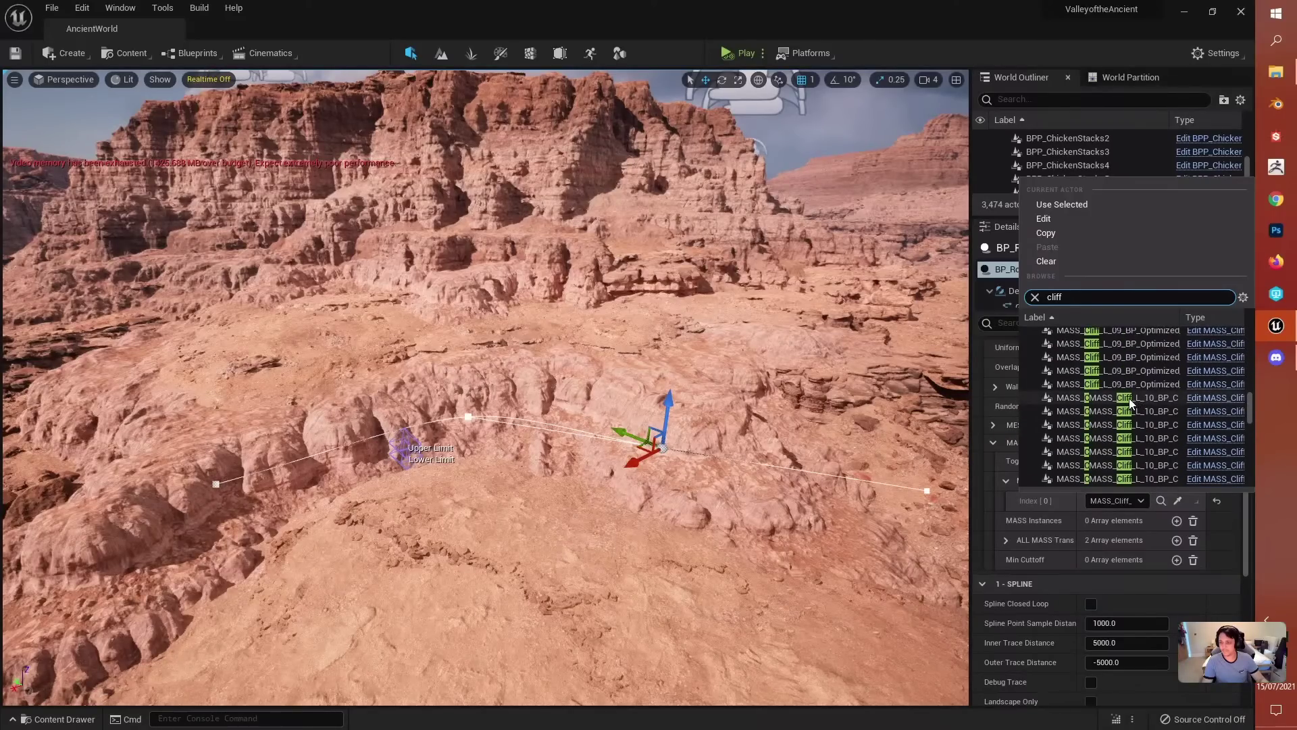
left_click(1129, 398)
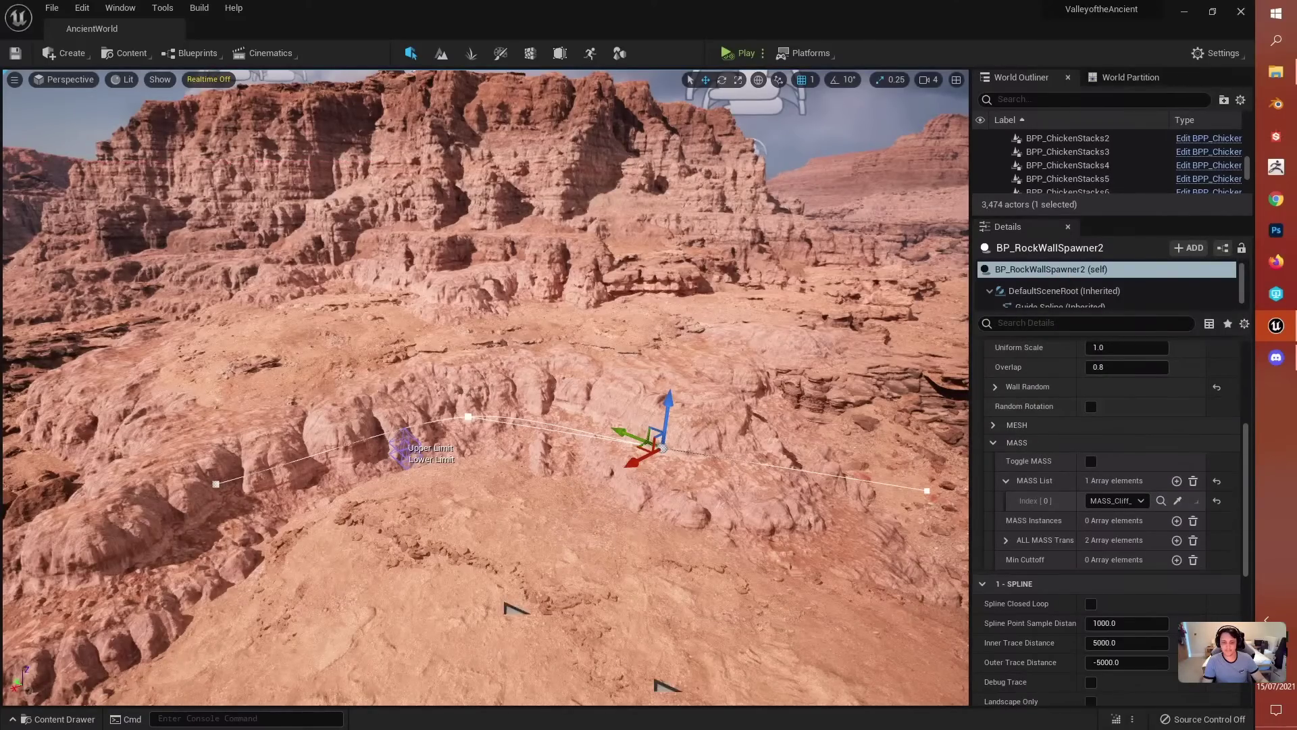
Step: Enable Toggle MASS for the rock wall spawner and inspect the cliff pieces along its guide spline
key("s")
mouse_move(563, 497)
right_mouse_down()
mouse_move(629, 492)
mouse_move(622, 469)
mouse_move(564, 497)
right_mouse_up()
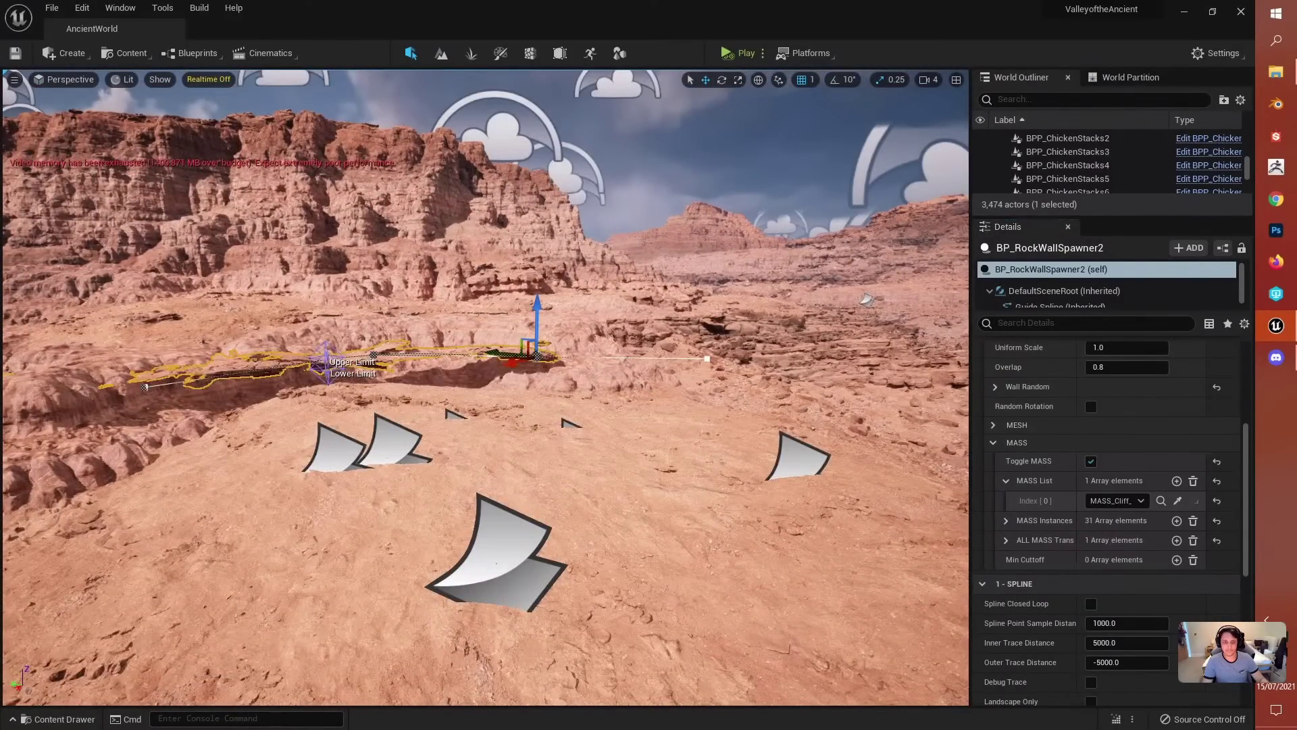
right_click_drag(867, 299, 865, 317)
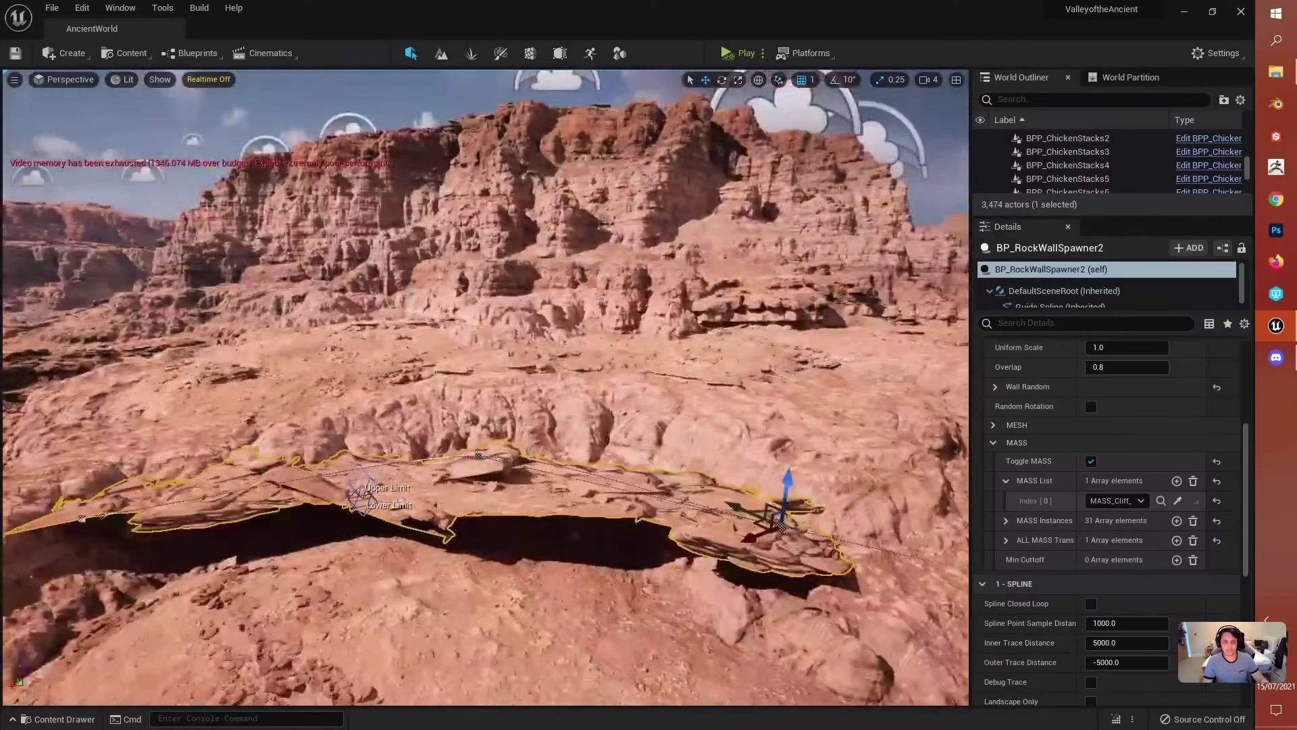
right_click_drag(643, 365, 643, 365)
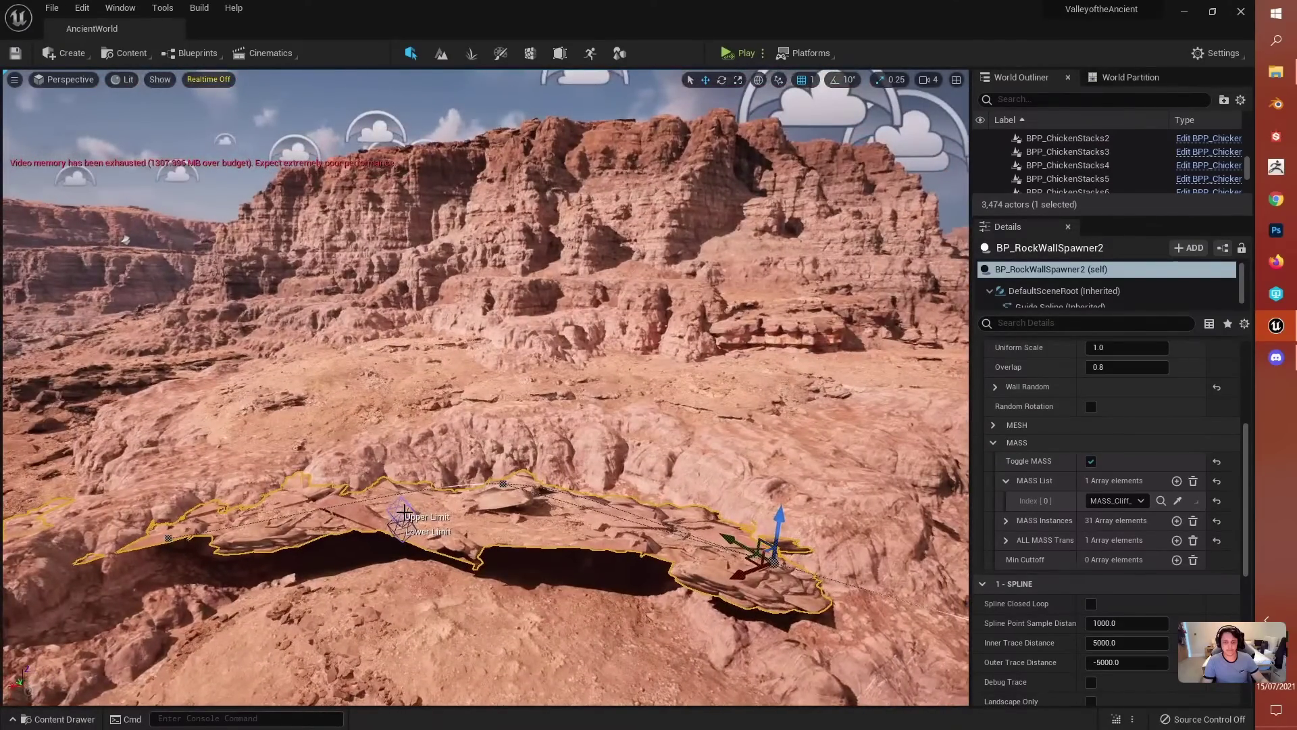
Step: Raise the spawner's Upper Limit handle well above the Lower Limit to give the cliff wall its height
left_click(404, 511)
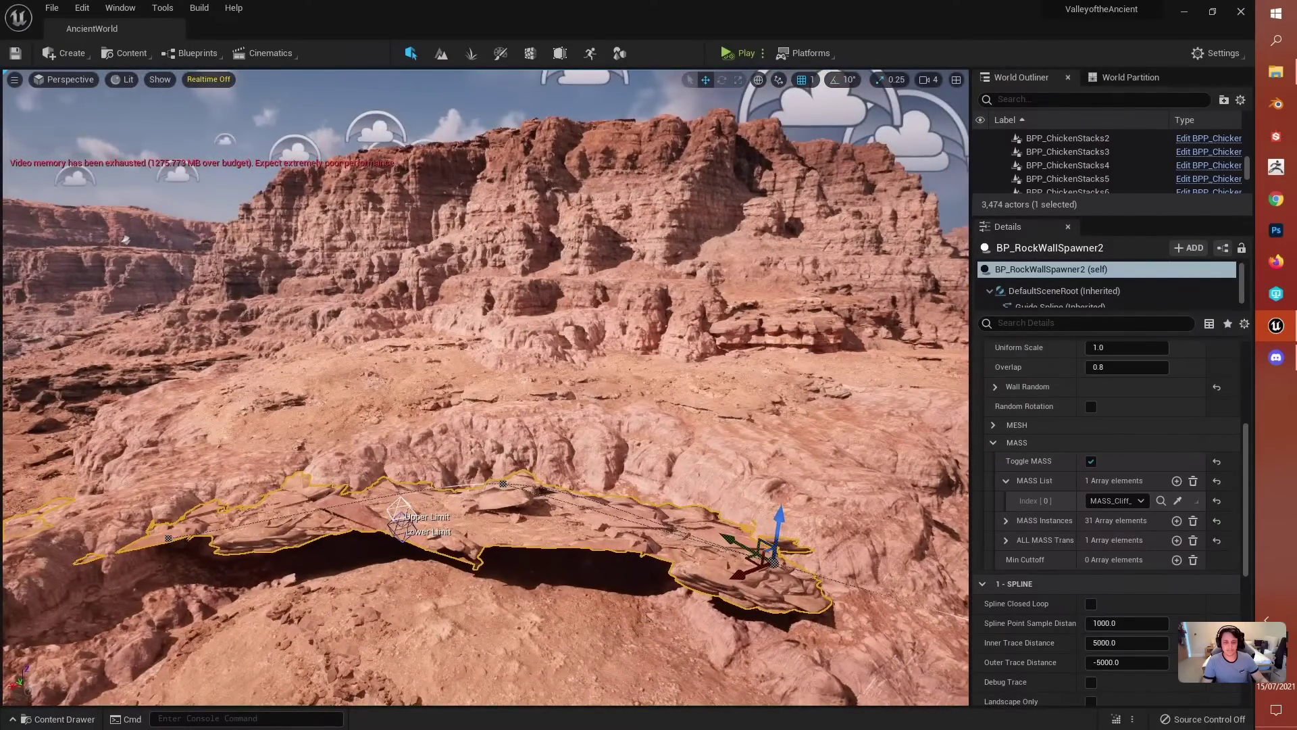
left_click(497, 485)
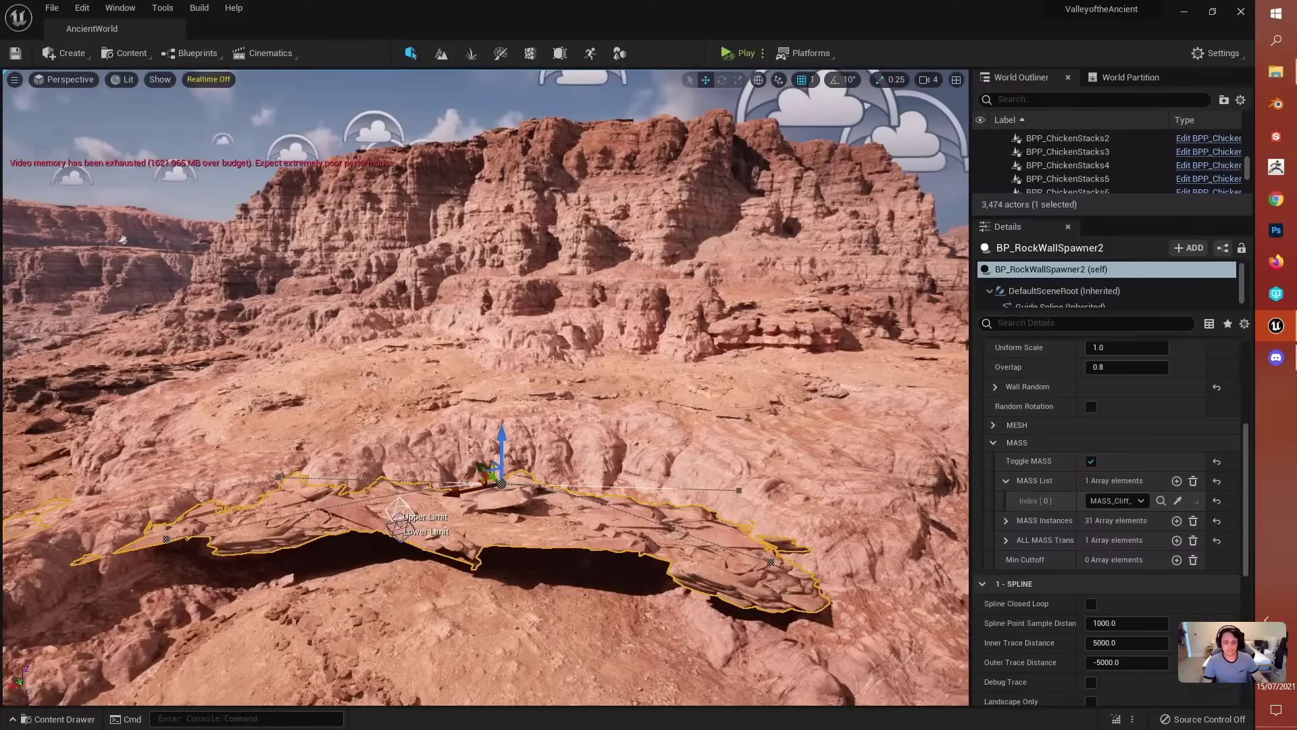
left_click(400, 517)
left_click(399, 517)
left_click_drag(401, 458, 411, 318)
left_click(400, 528)
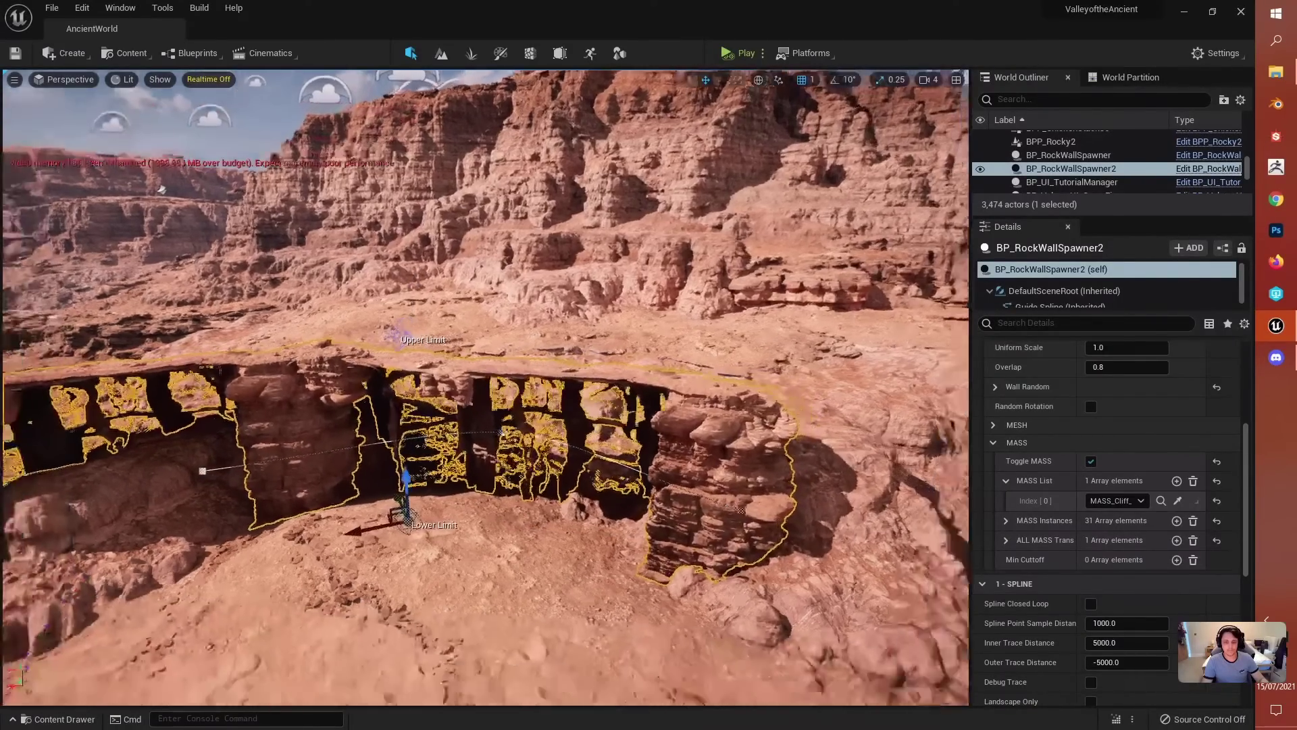
Step: Rotate the guide spline point to turn the cliff faces outward toward the open slope
right_click_drag(161, 189, 196, 206)
left_click(437, 654)
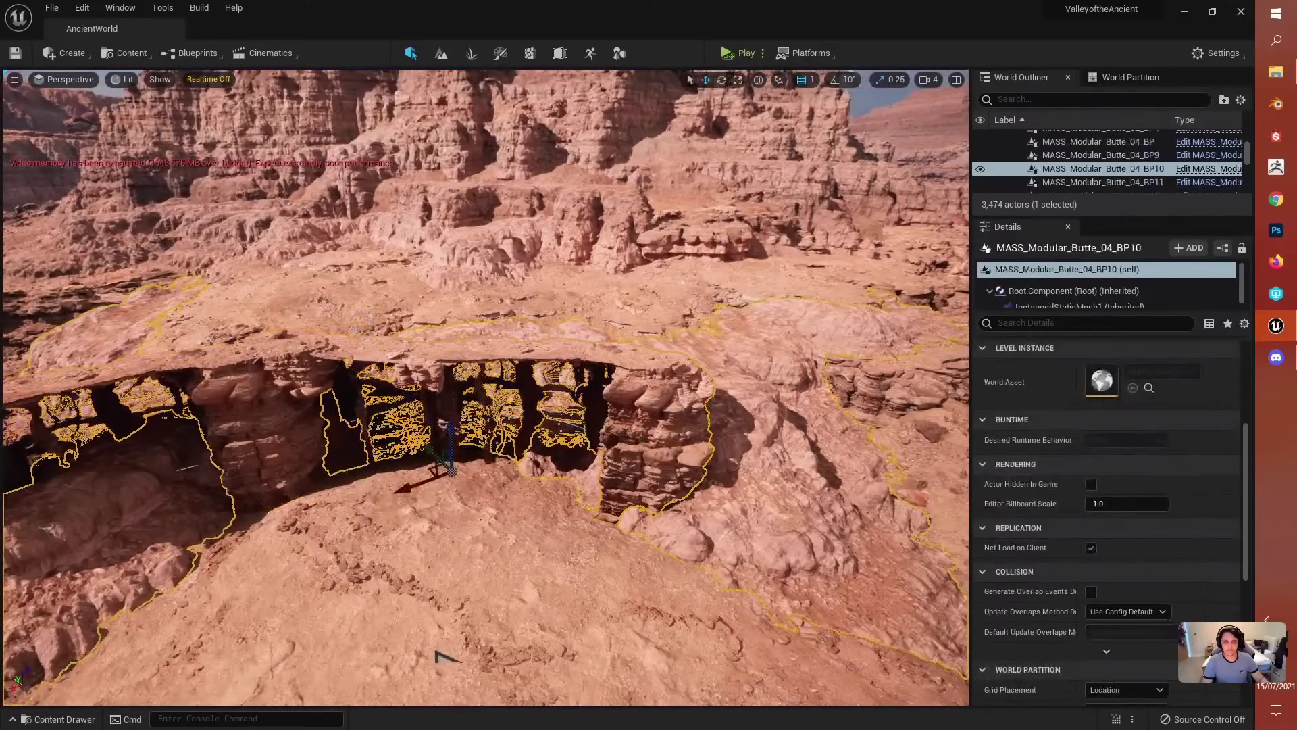
key("ctrl+z")
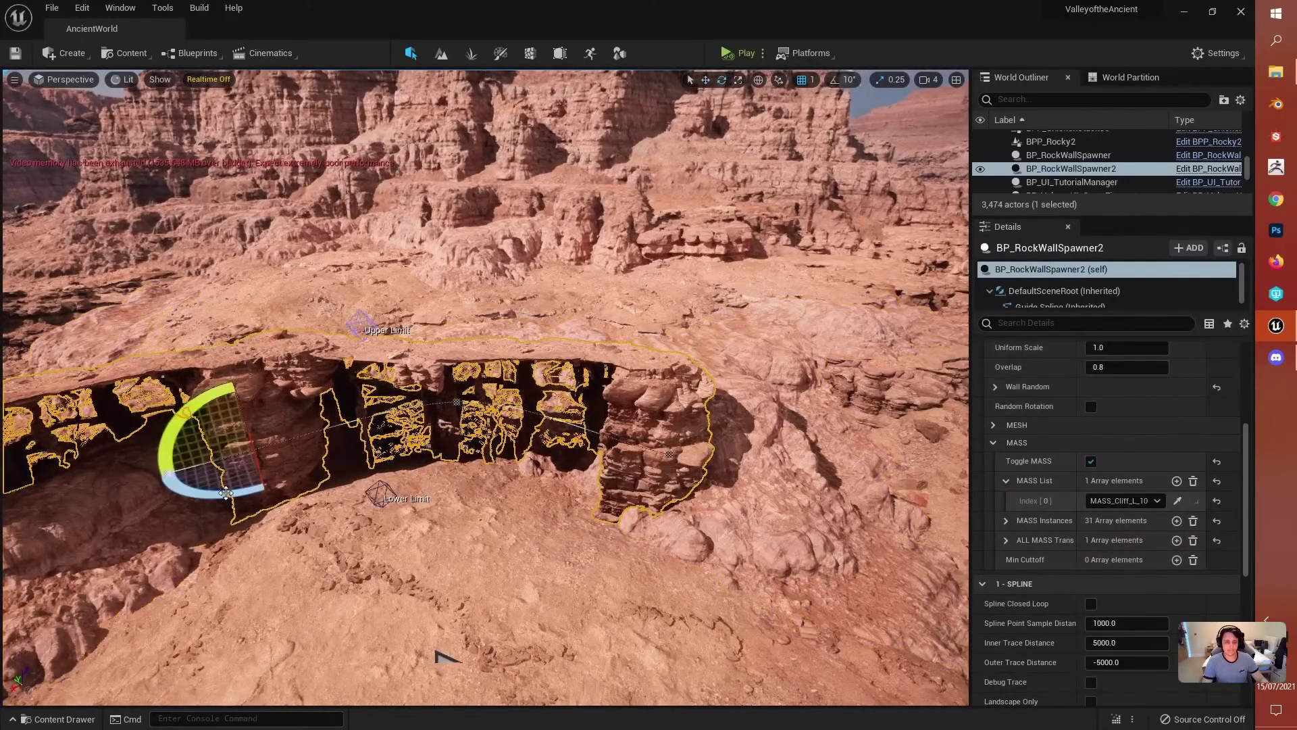
left_click_drag(226, 492, 323, 438)
key("f")
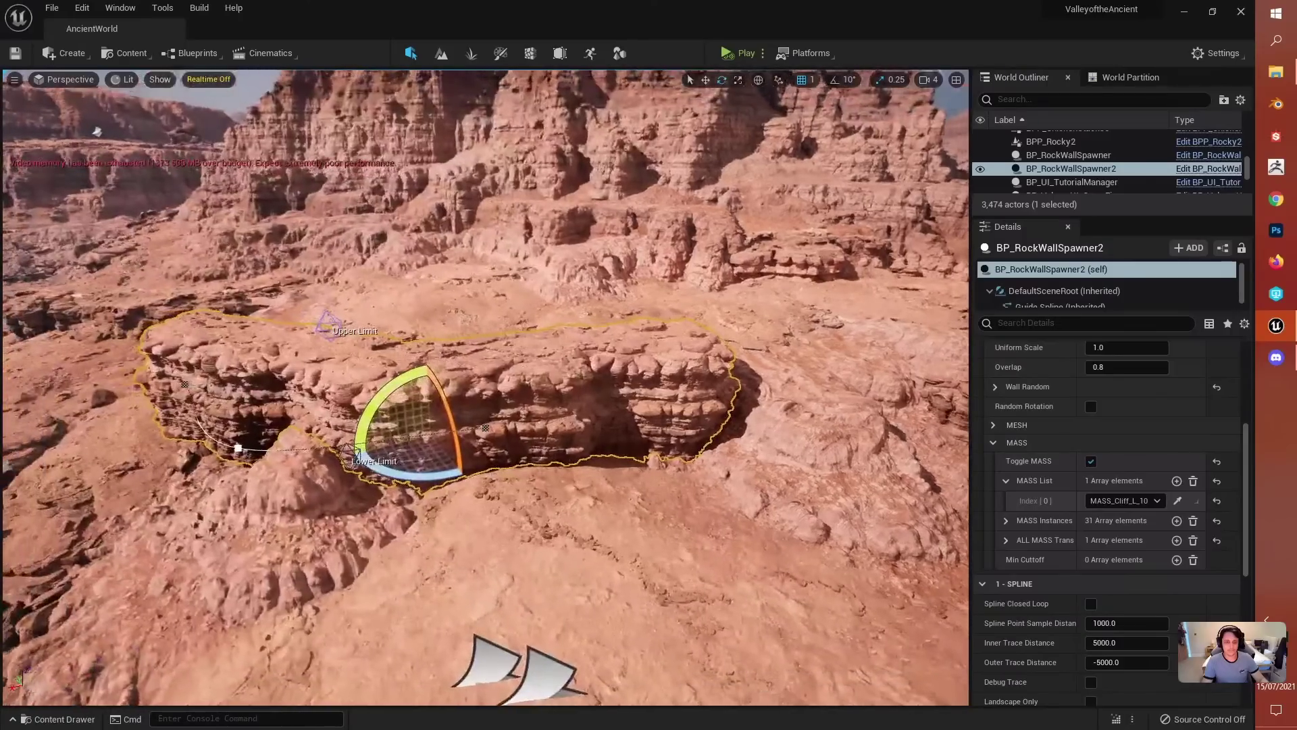
Step: Move the selected, intermediate and end points of the guide spline to reshape and bend the cliff wall along the ridge
key("w")
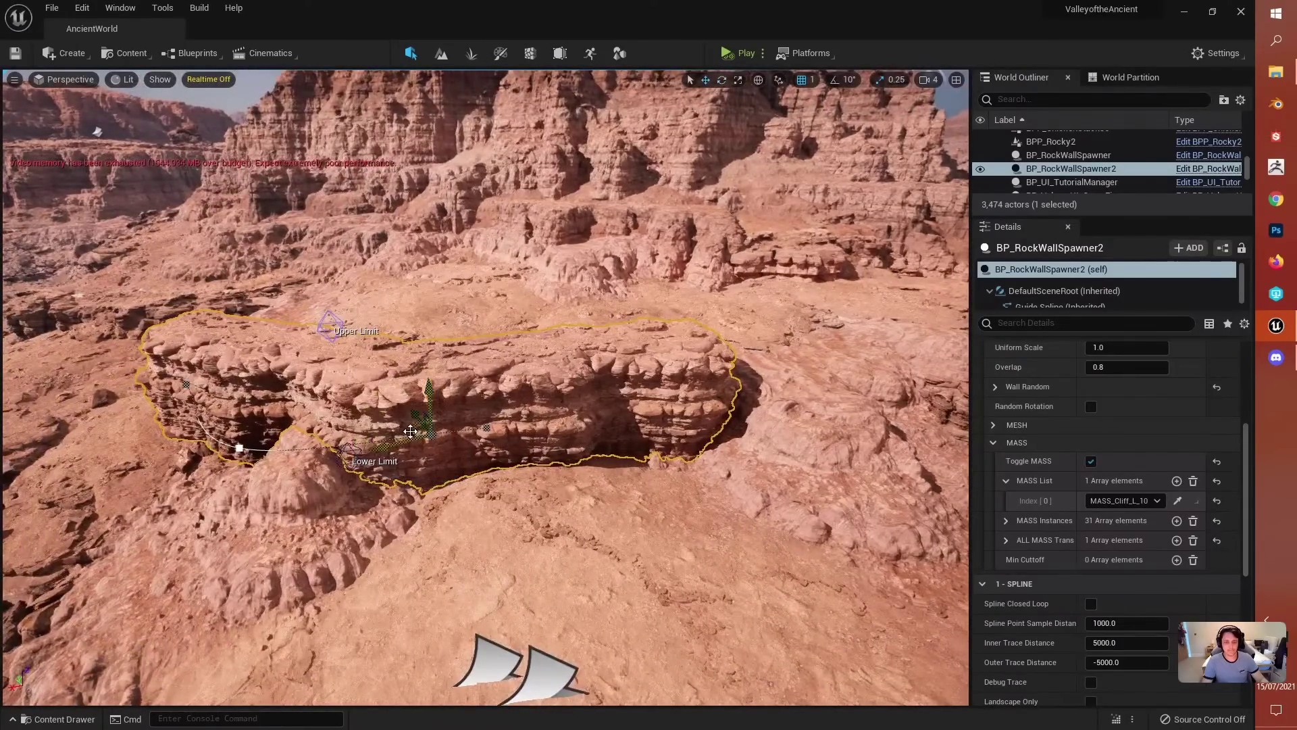
middle_click_drag(410, 433, 507, 503)
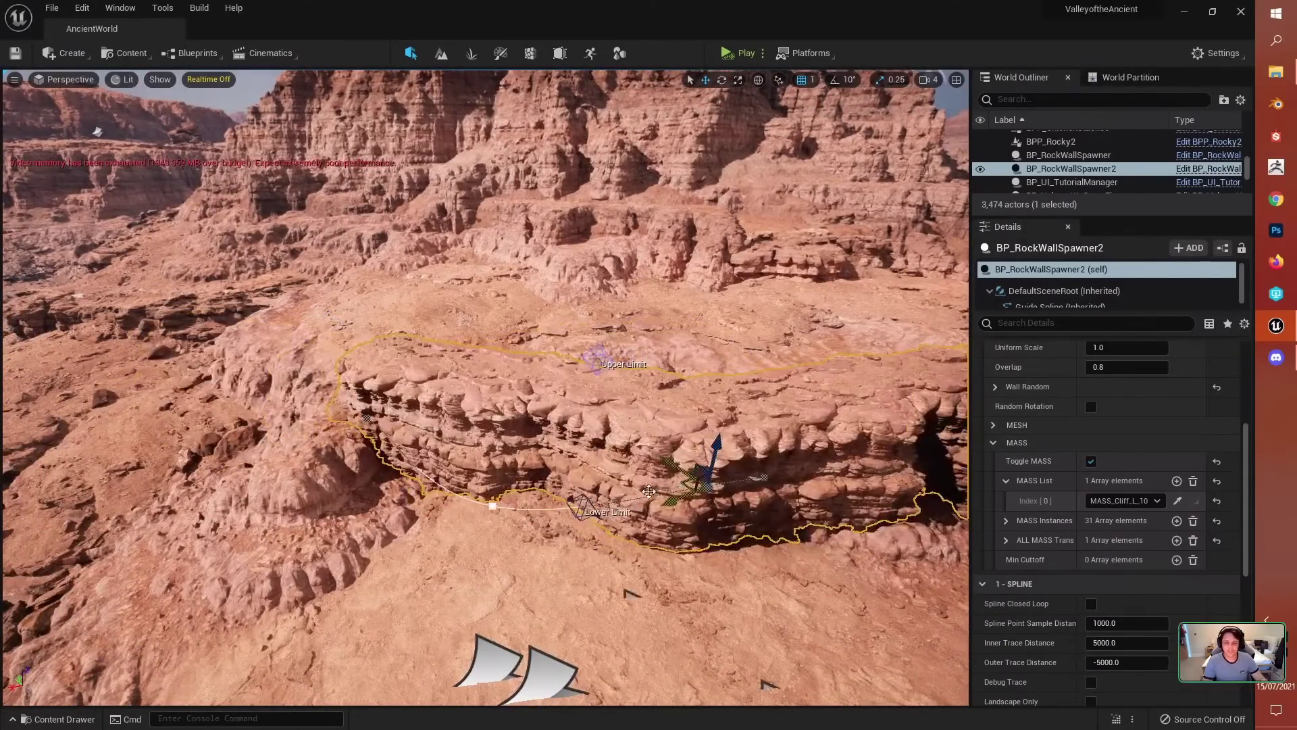
left_click(491, 505)
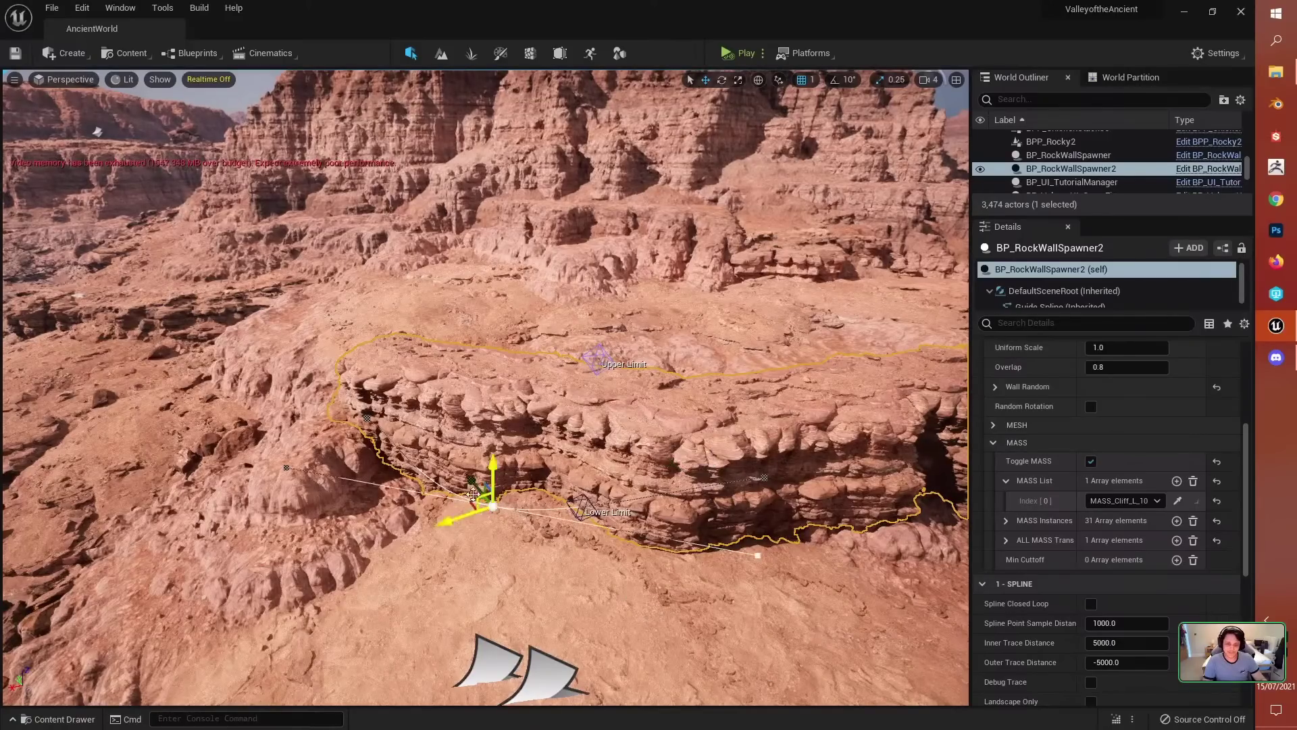
left_click_drag(485, 468, 499, 404)
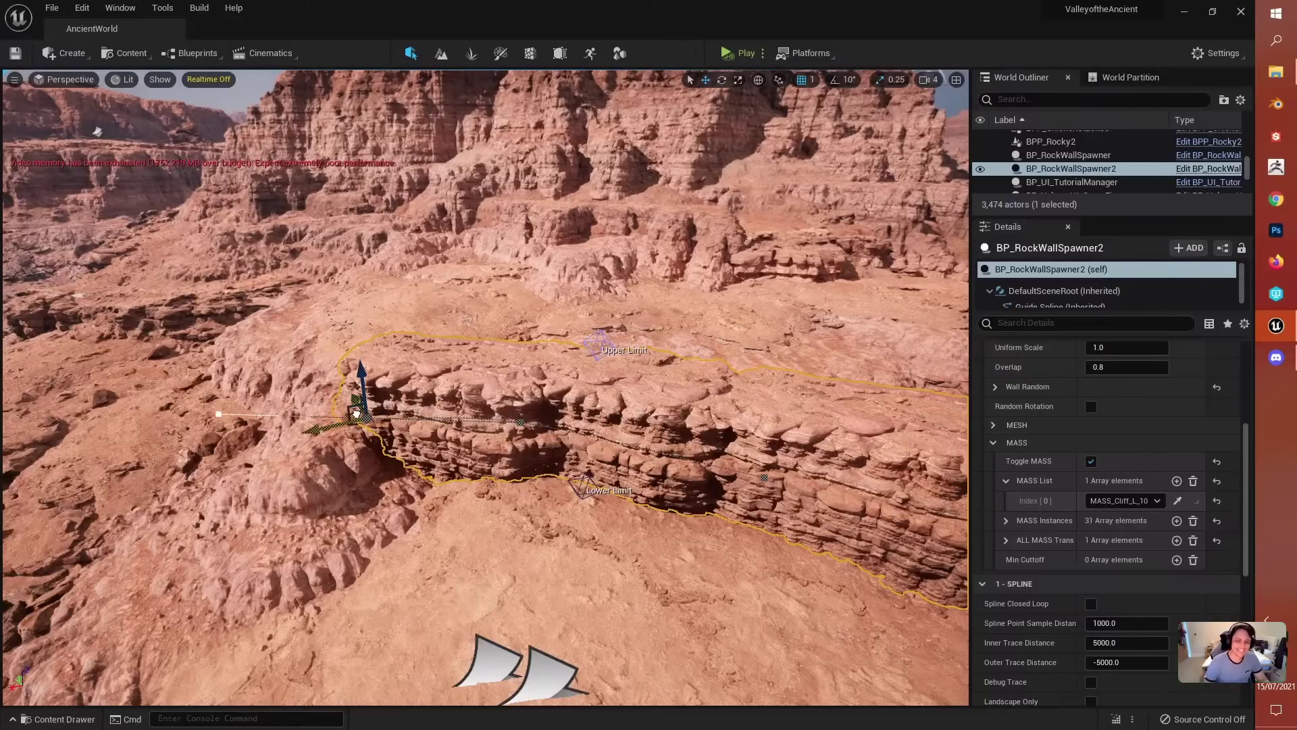
left_click_drag(356, 413, 275, 484)
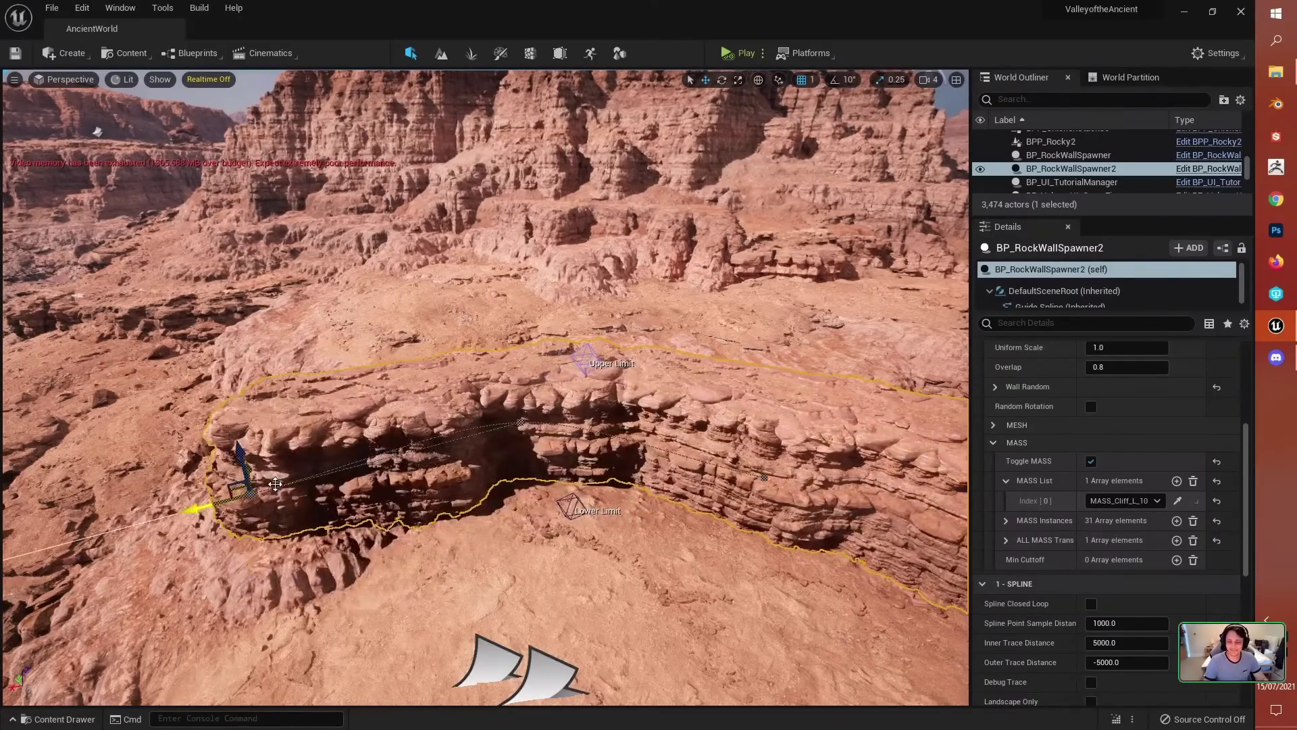
Step: Reposition the guide spline's middle and opposite end points to stretch the cliff wall across the rocky slope
right_click_drag(305, 473, 601, 479)
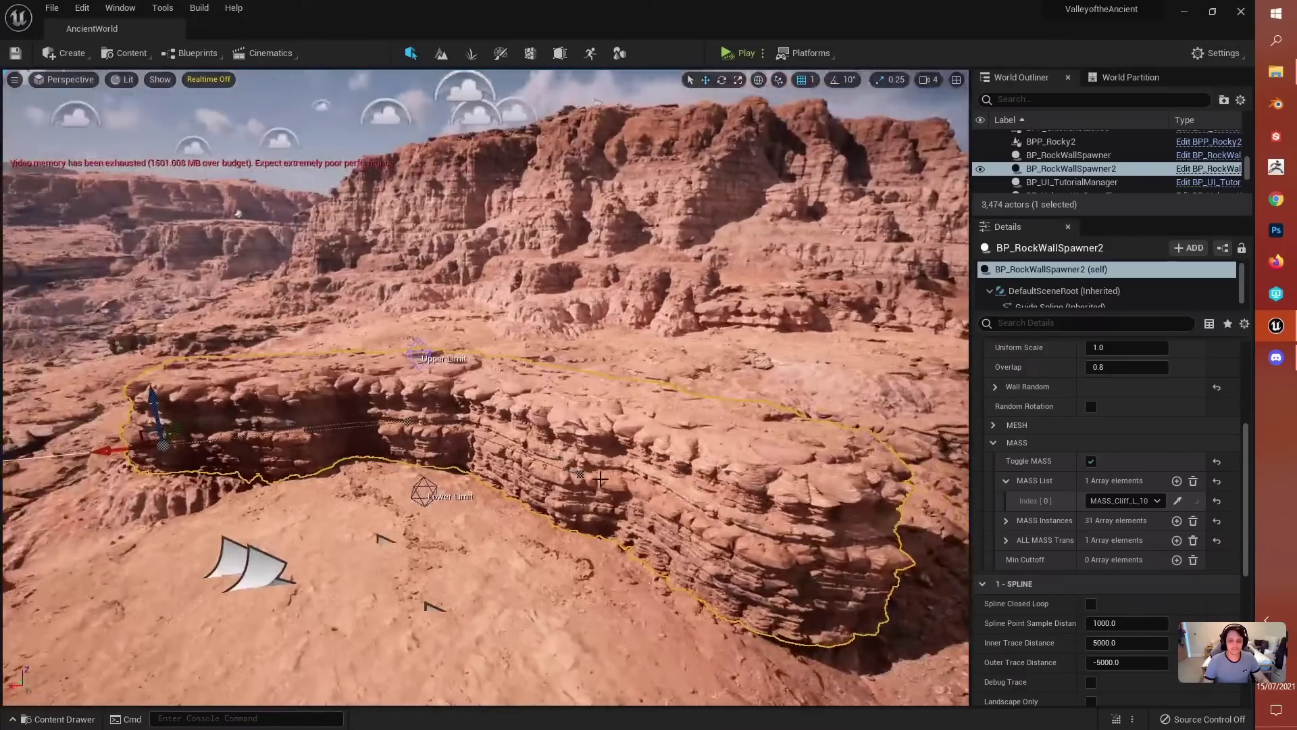
left_click(579, 475)
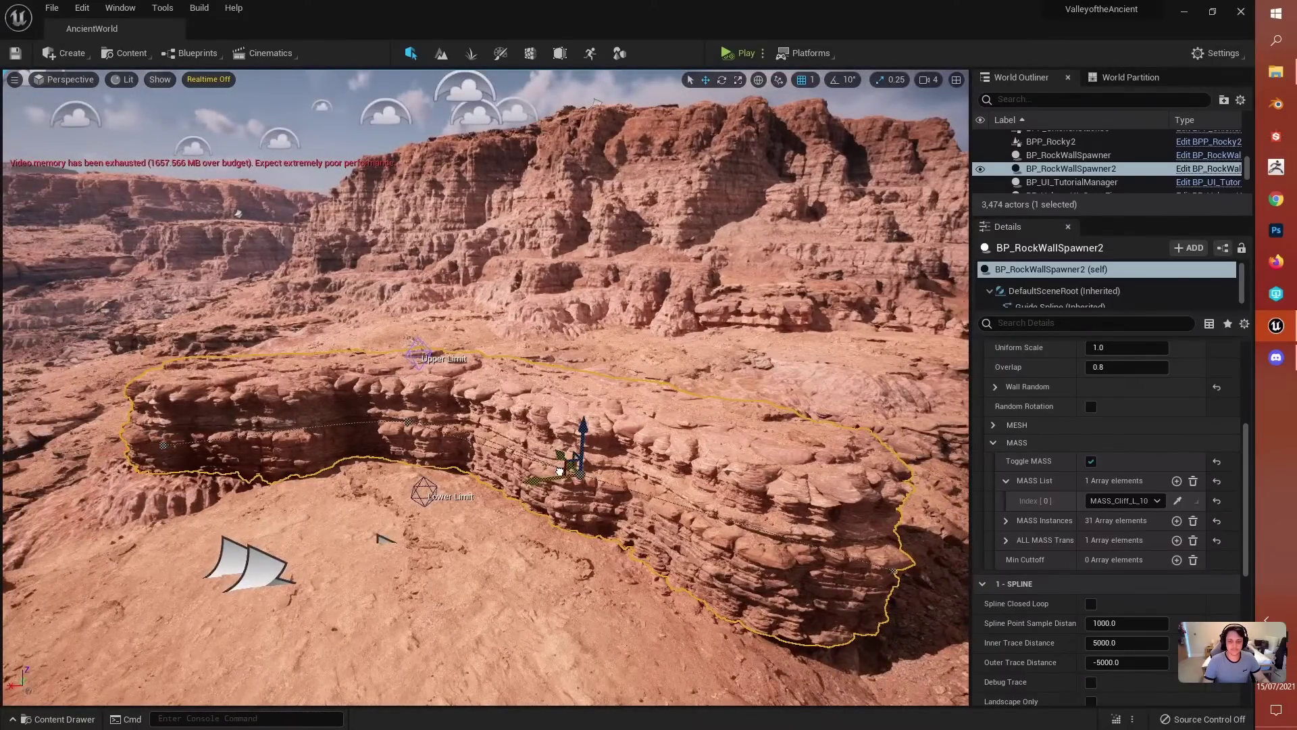
left_click_drag(560, 471, 661, 489)
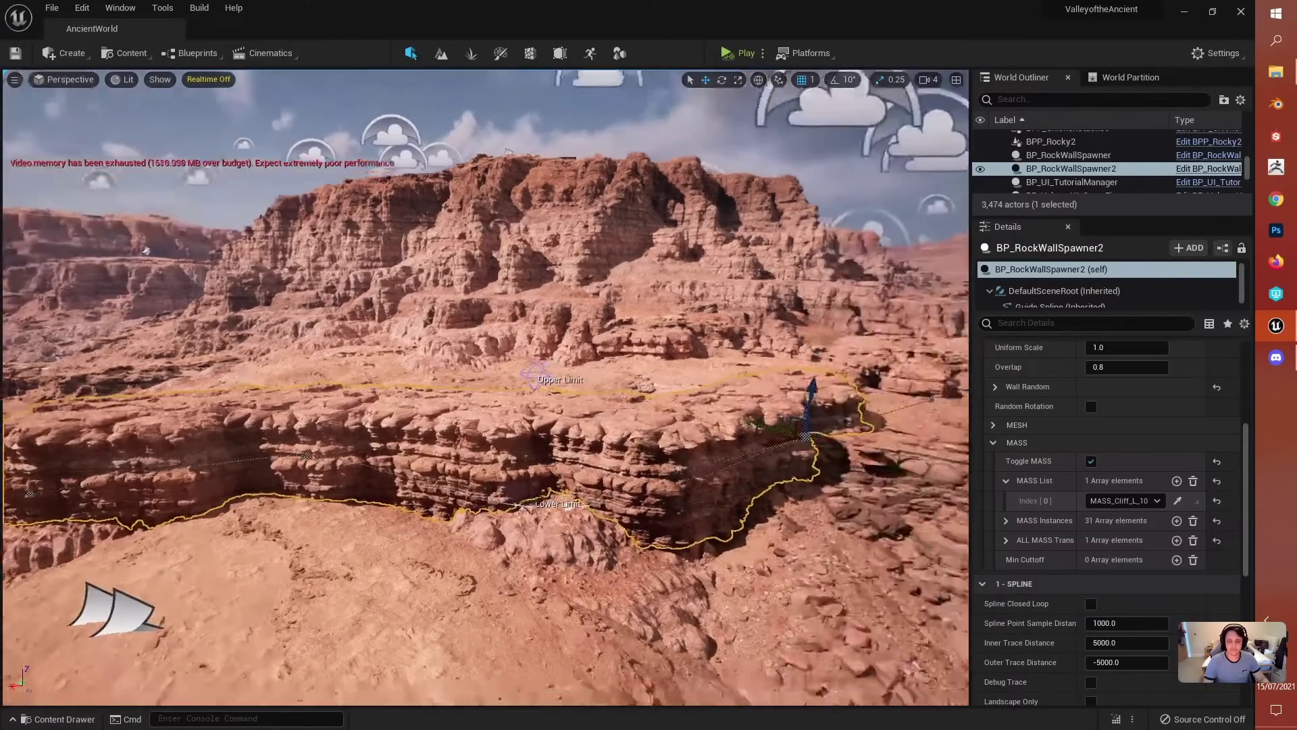
right_click_drag(679, 488, 611, 483)
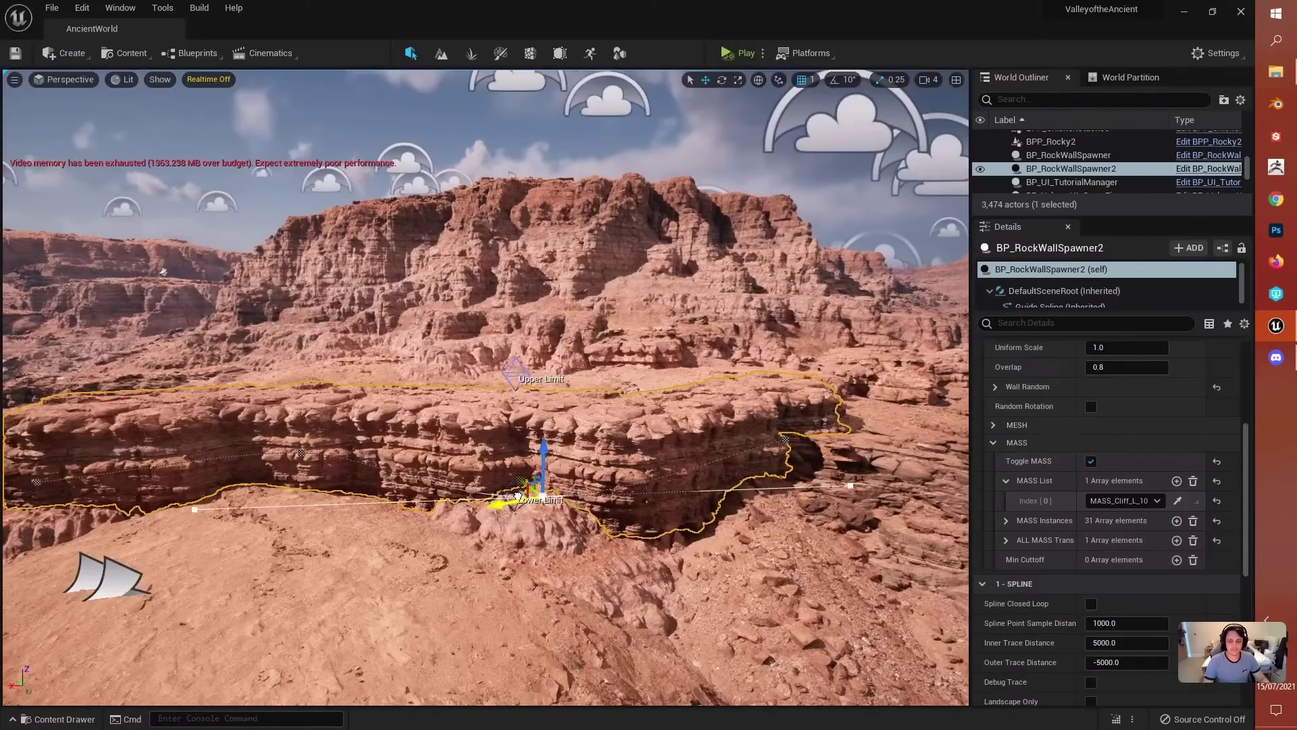
left_click_drag(518, 496, 304, 523)
Step: Reselect the rock wall spawner, shift a guide spline point slightly, and lower the Upper Limit handle a little
left_click(315, 433)
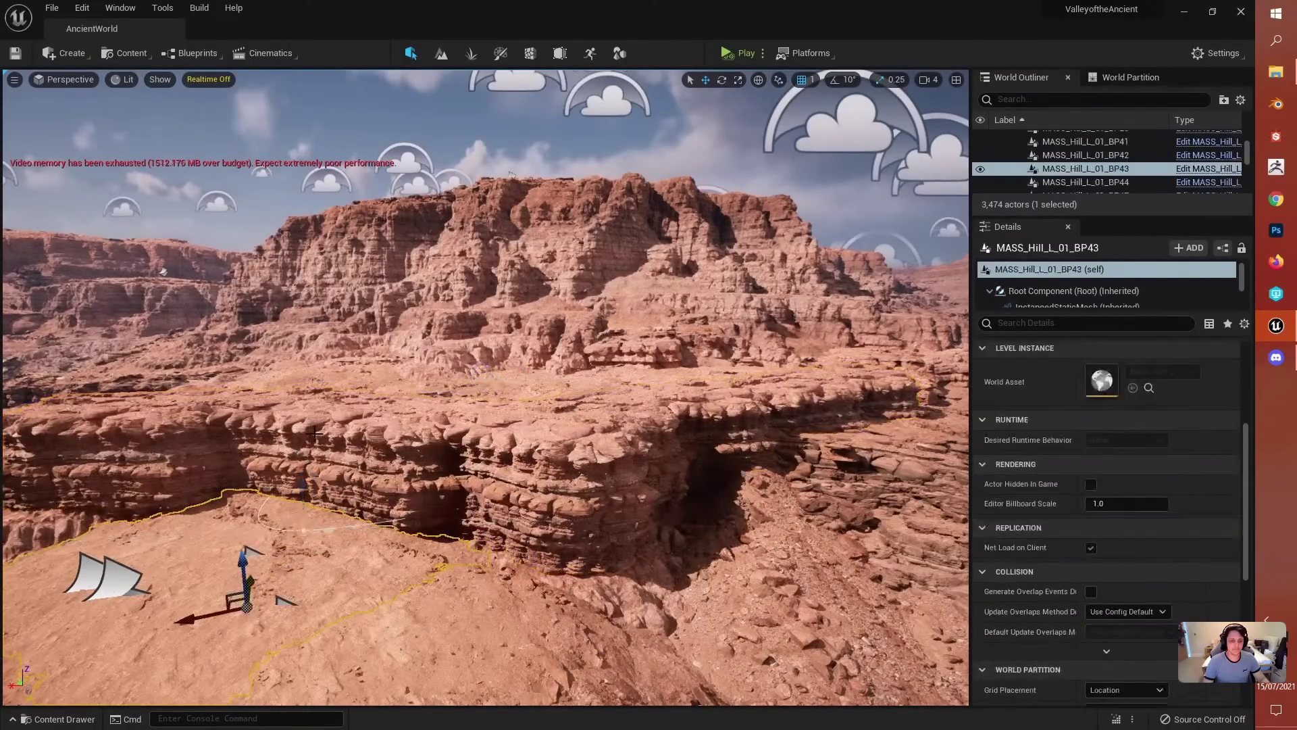
left_click(314, 433)
right_click_drag(314, 433, 332, 397)
left_click_drag(496, 455, 481, 461)
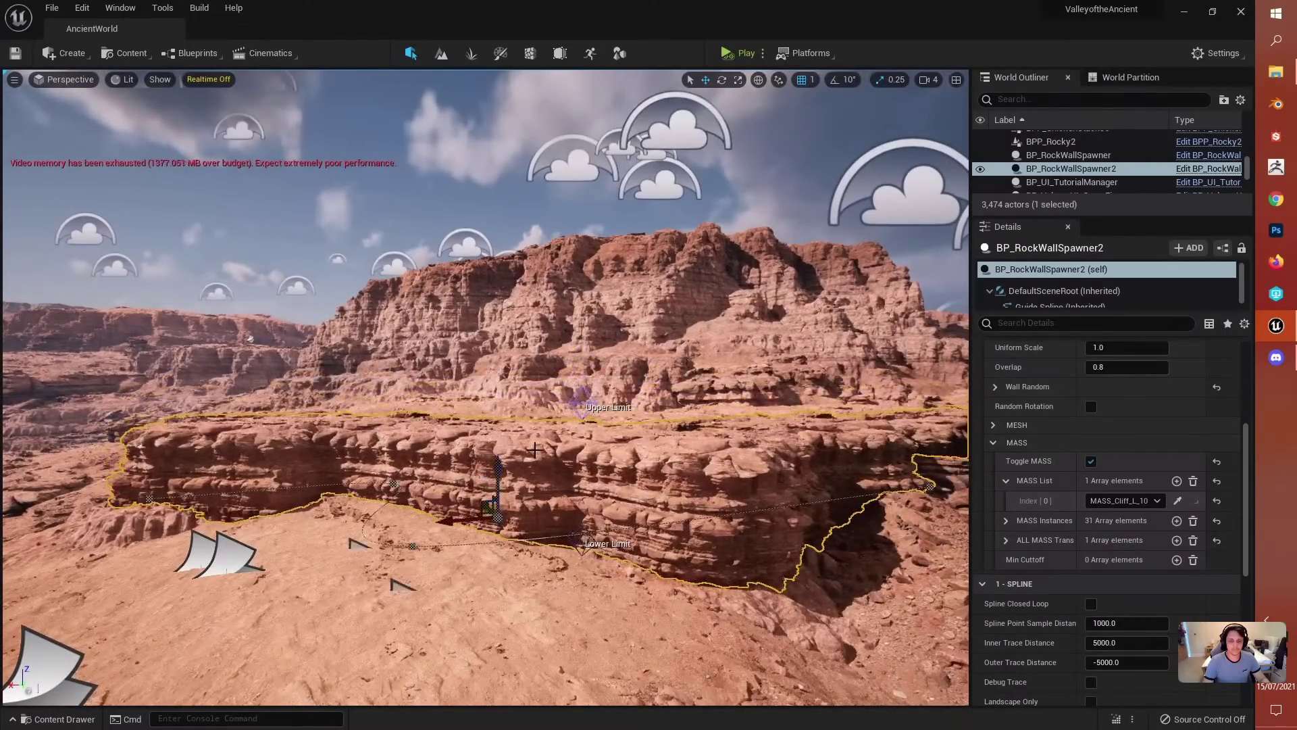
left_click(579, 388)
mouse_move(581, 393)
left_mouse_down()
mouse_move(577, 430)
mouse_move(573, 407)
left_mouse_up()
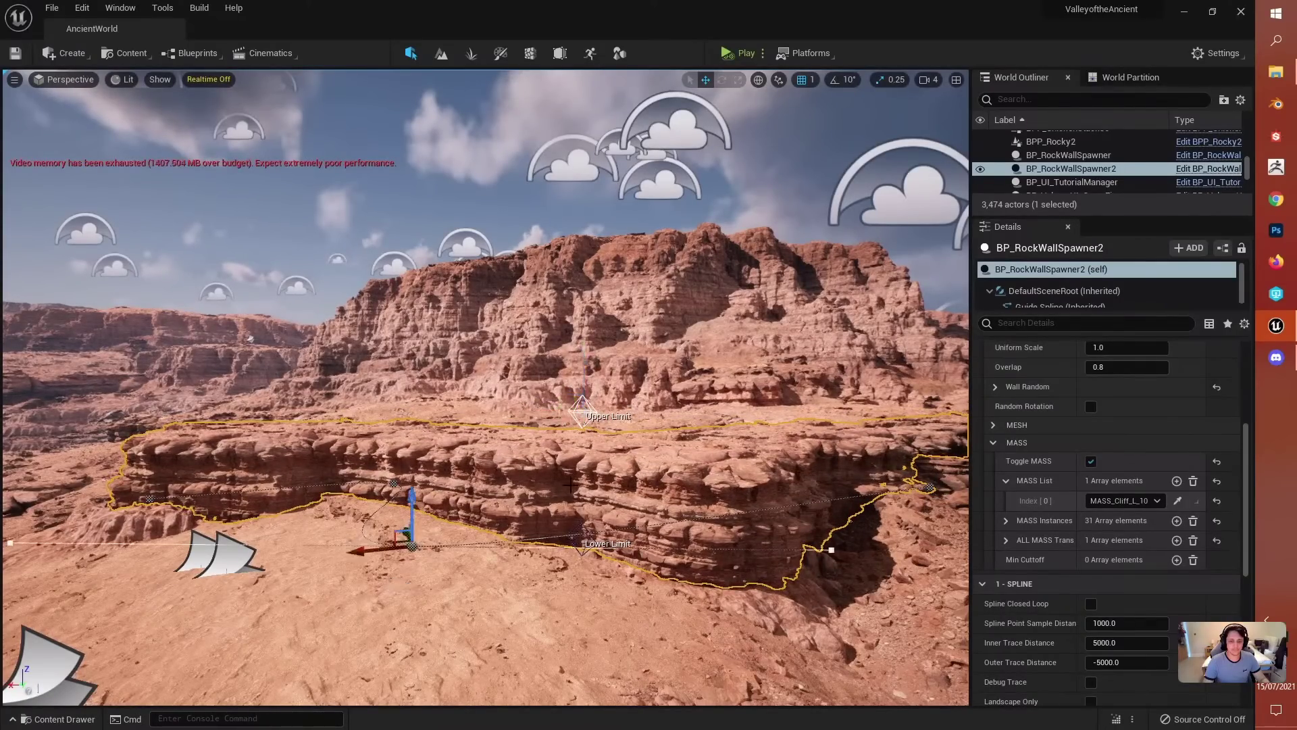
Step: Shift the selected guide spline point along the foot of the cliff wall to adjust its curve
right_click_drag(571, 485, 577, 520)
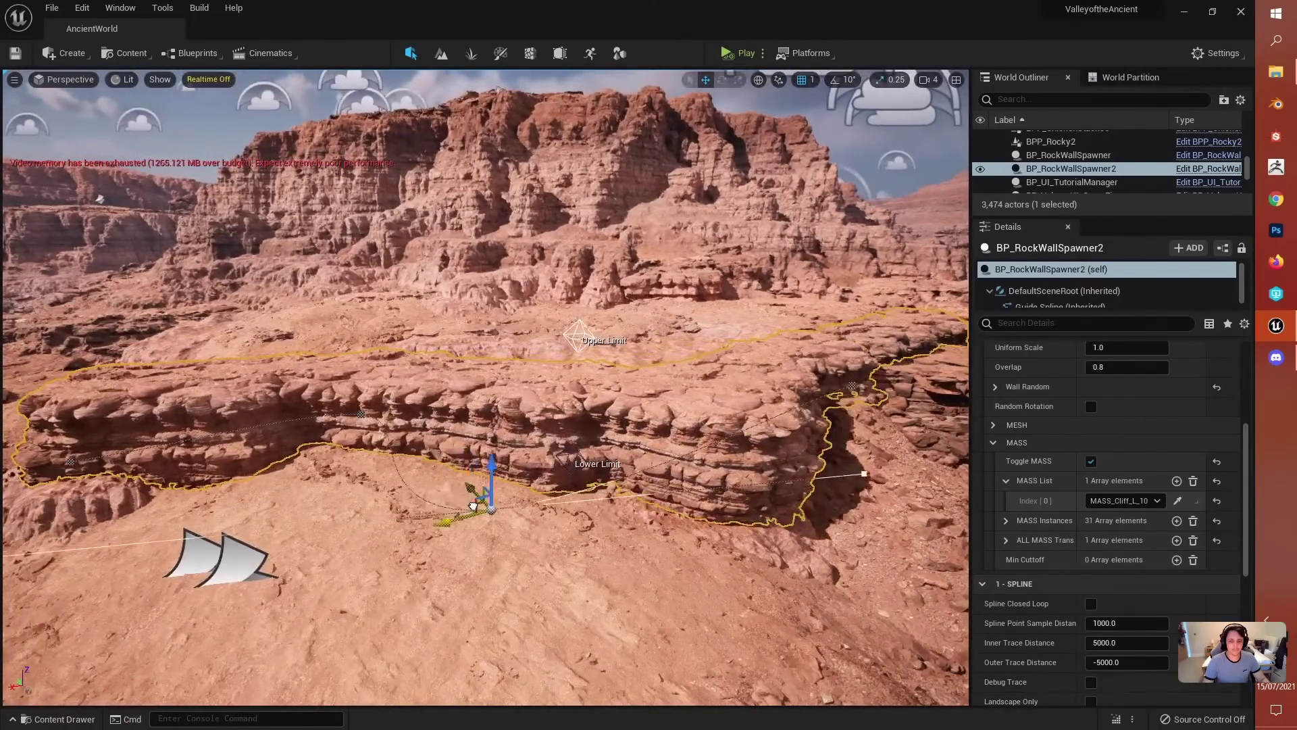
left_click_drag(506, 517, 548, 505)
right_click_drag(555, 501, 329, 85)
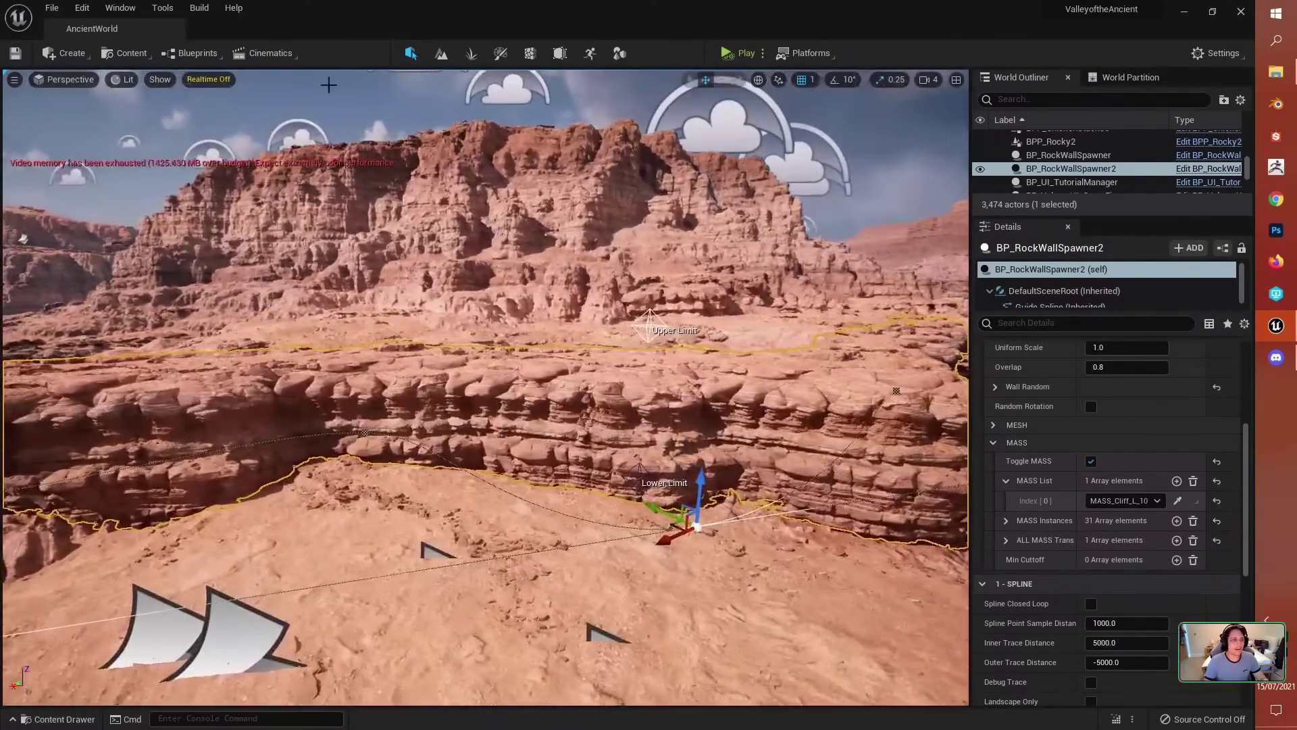
Step: Place a cube at the foot of the cliff wall as a size reference, adjust its height and compare it with the rocks
left_click(66, 52)
mouse_move(126, 115)
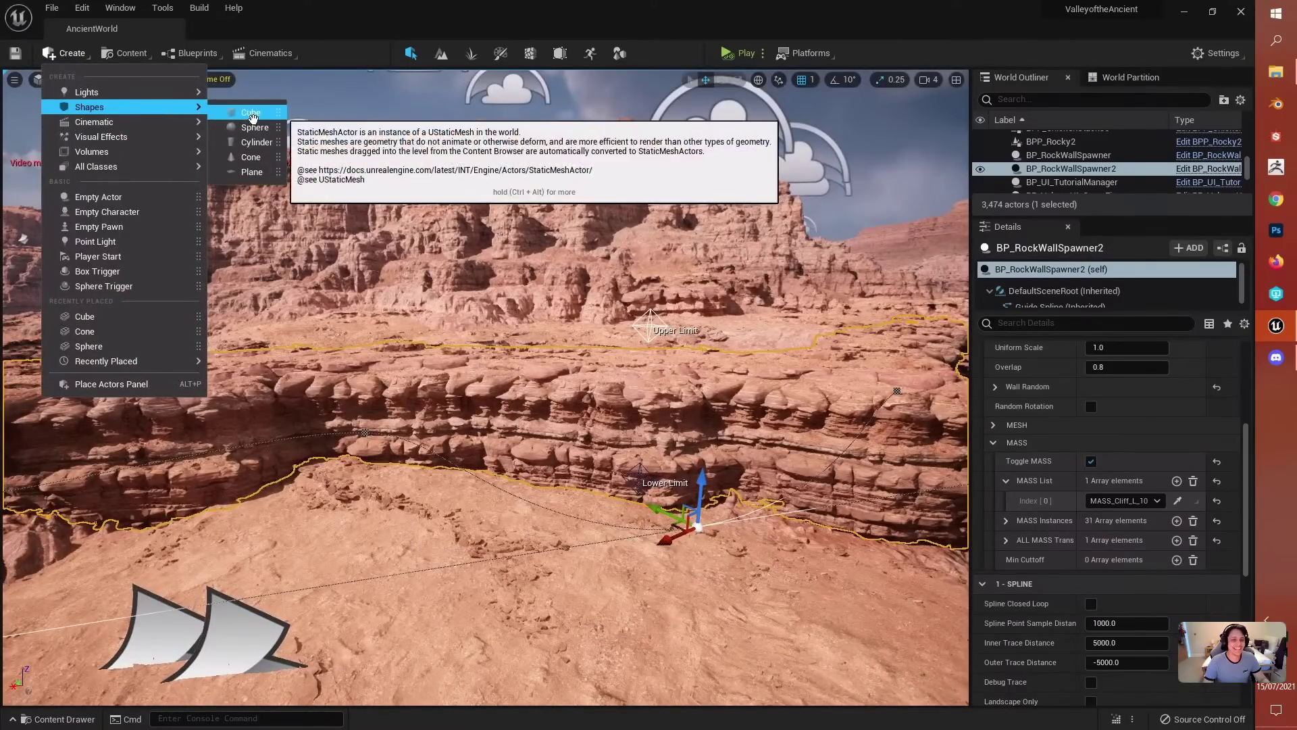
left_click_drag(251, 112, 580, 506)
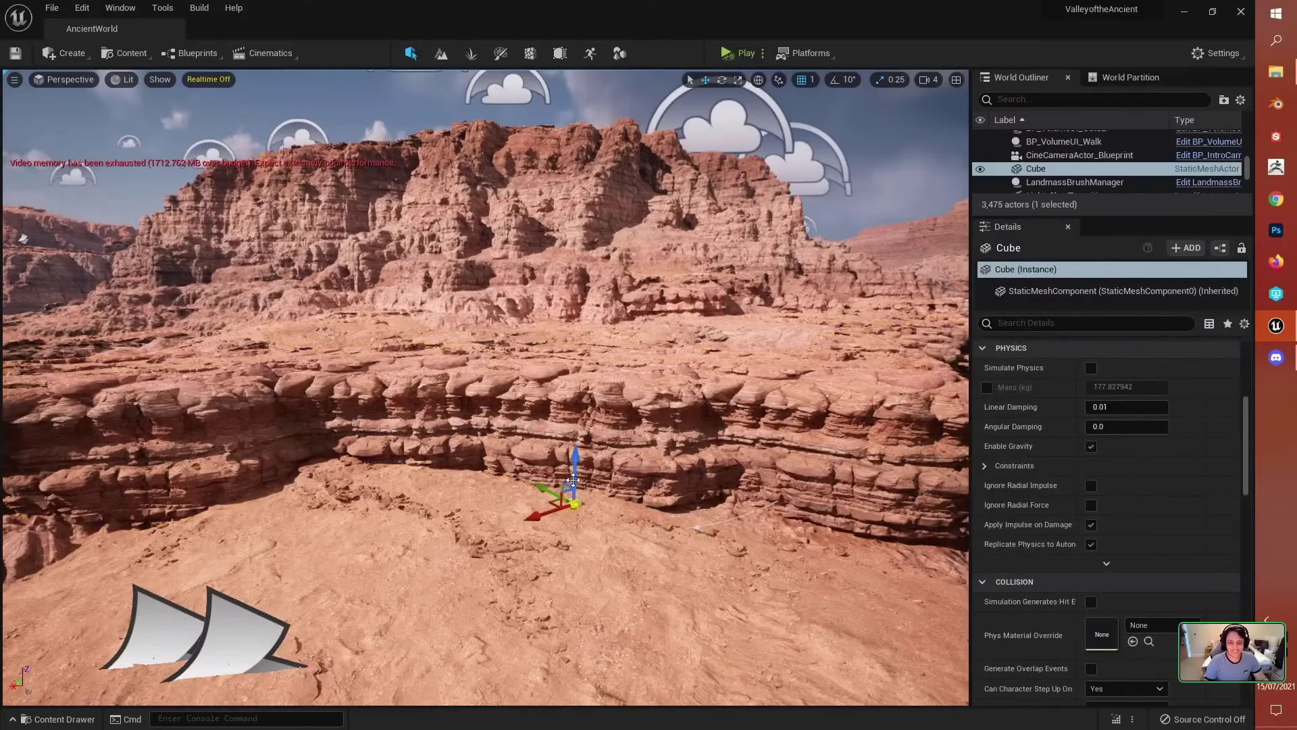
left_click_drag(575, 447, 576, 463)
right_click_drag(576, 462, 649, 460)
key("w")
key("s")
mouse_move(413, 305)
right_mouse_down()
mouse_move(422, 378)
mouse_move(413, 304)
right_mouse_up()
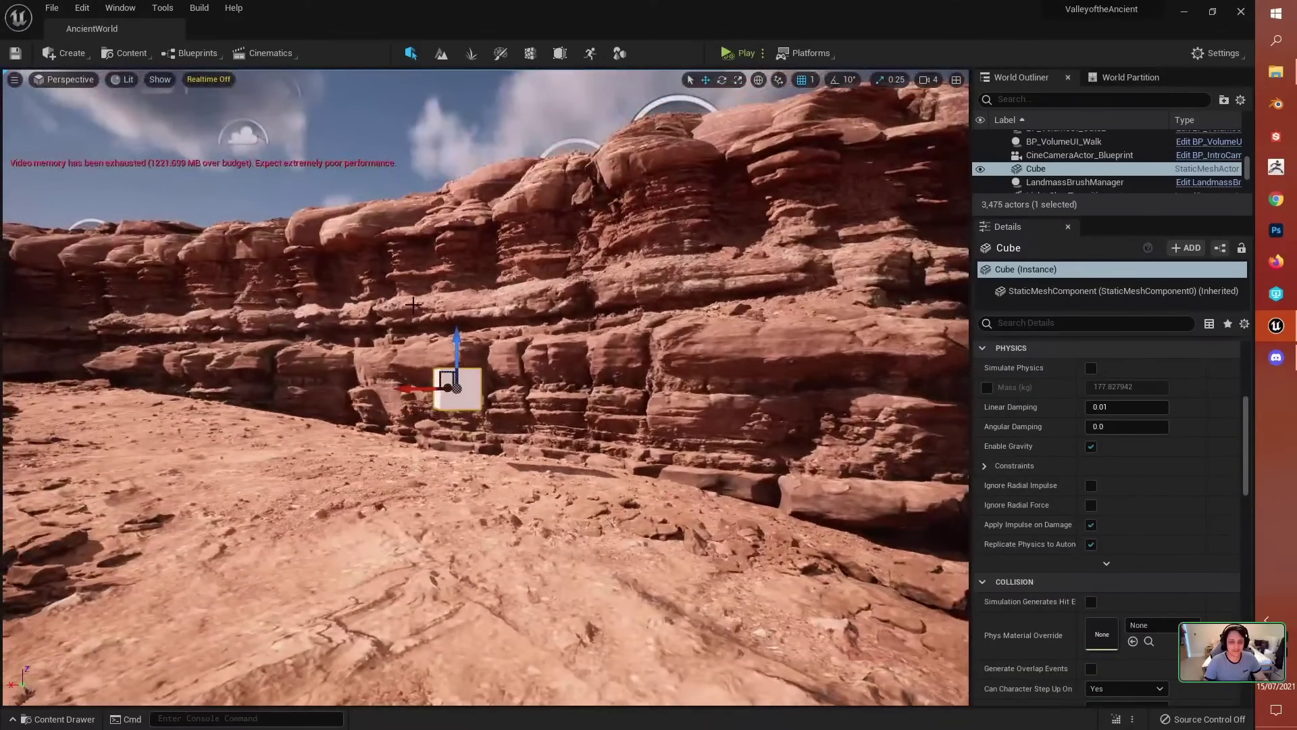
Step: Reselect the rock wall spawner and examine its MASS Instances and ALL MASS Transforms arrays
left_click(722, 401)
right_click_drag(722, 401, 290, 293)
key("s")
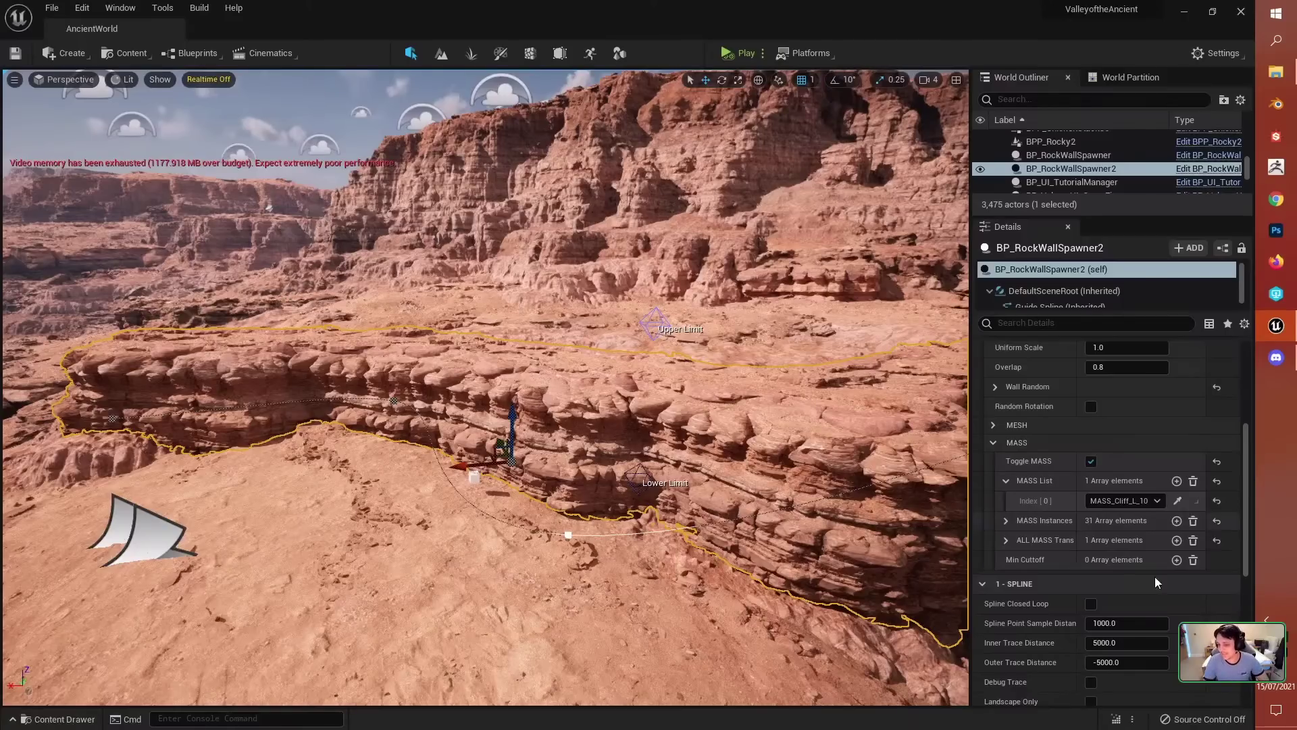
left_click(1006, 520)
scroll(1081, 487, "down", 5)
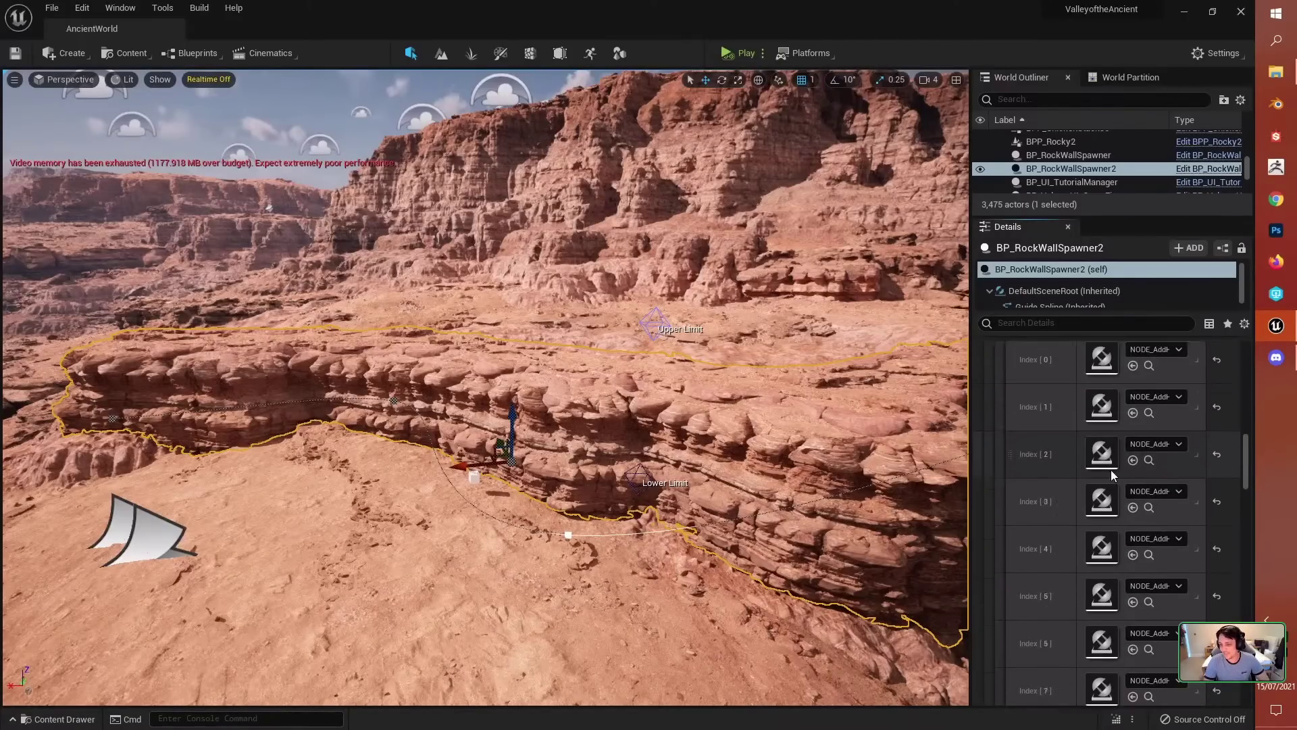
scroll(1109, 480, "up", 5)
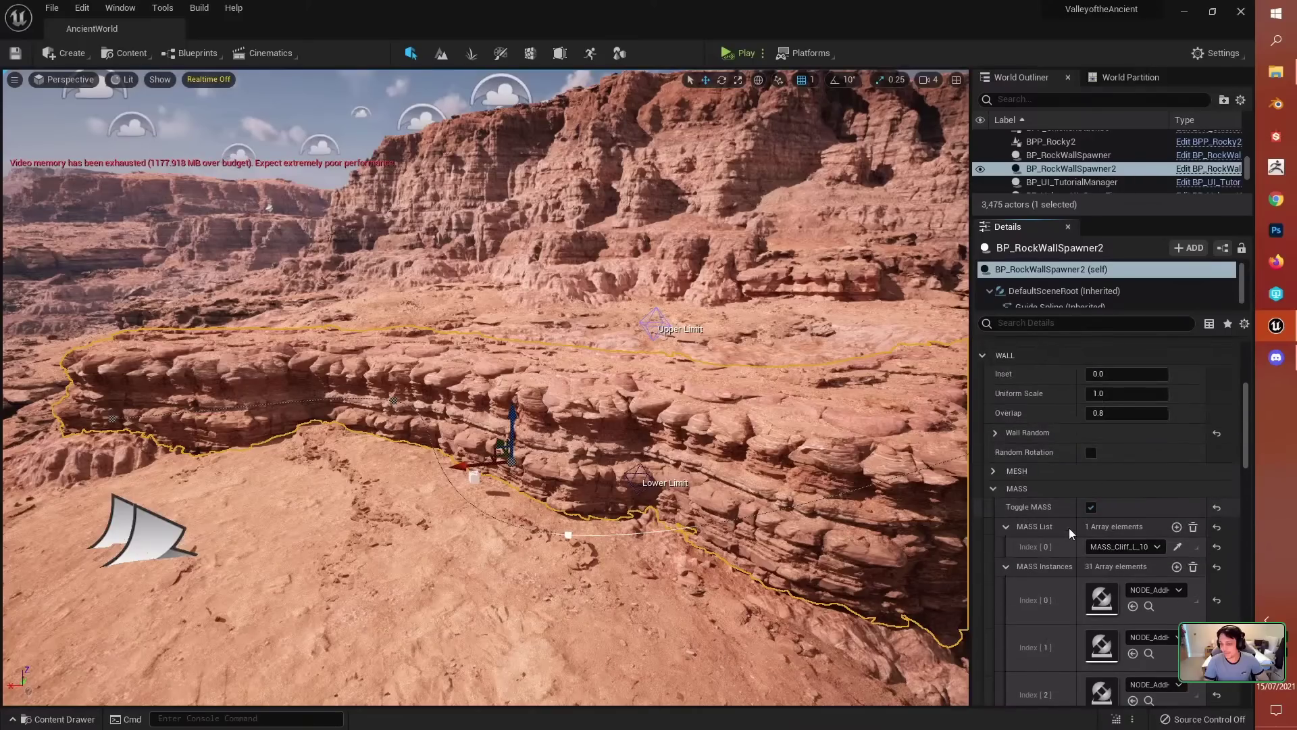
left_click(1004, 565)
left_click(1008, 586)
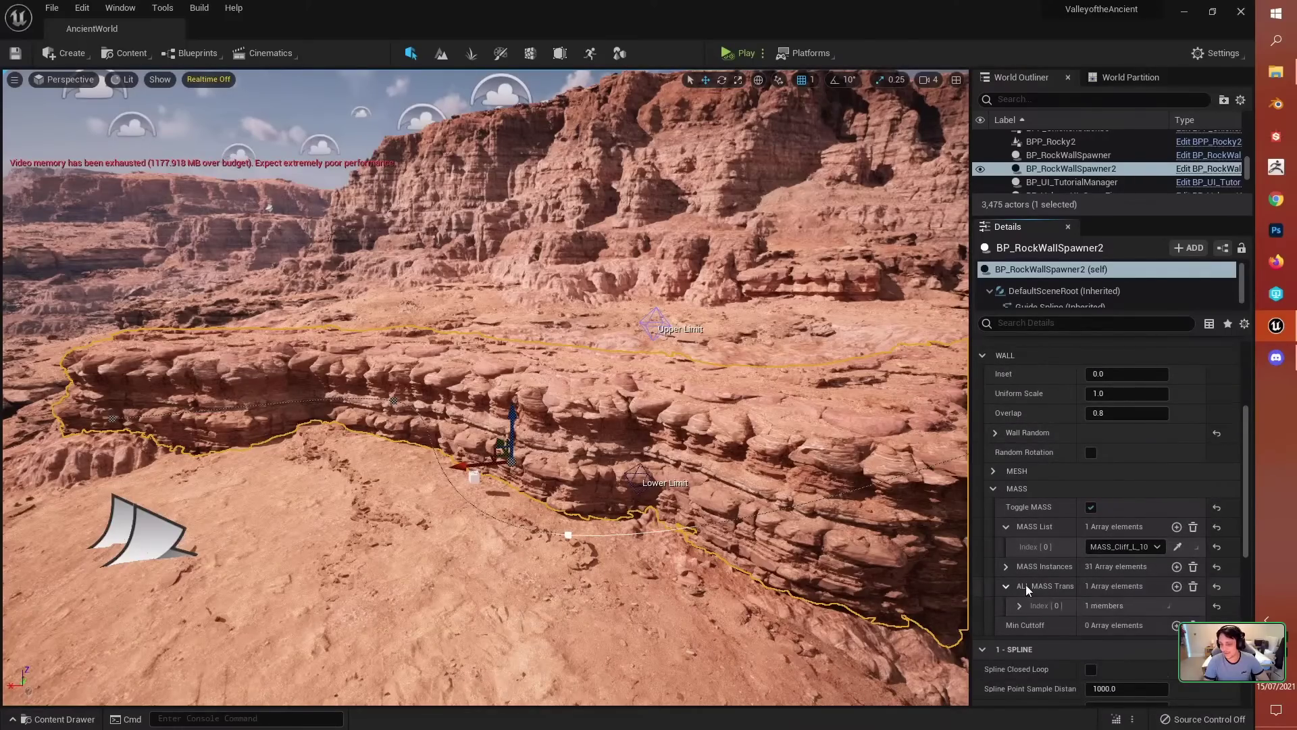
scroll(1040, 588, "down", 2)
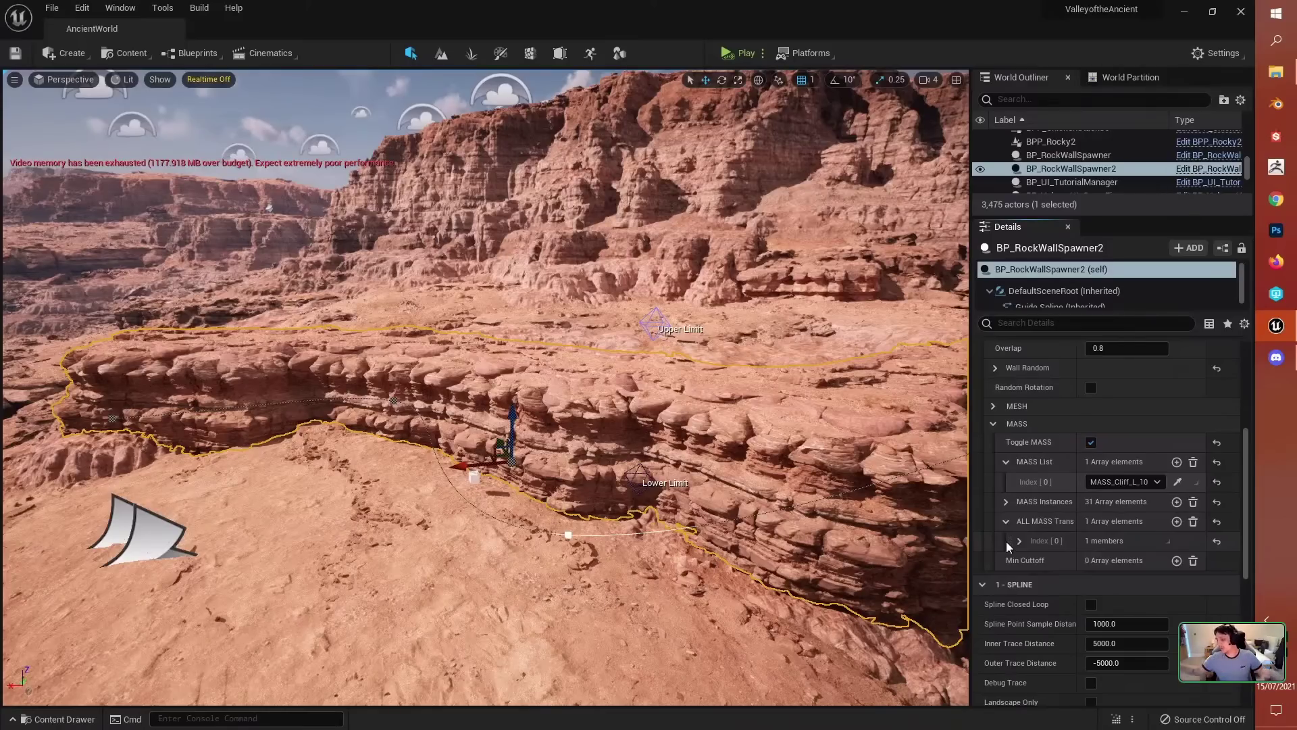
left_click(1007, 462)
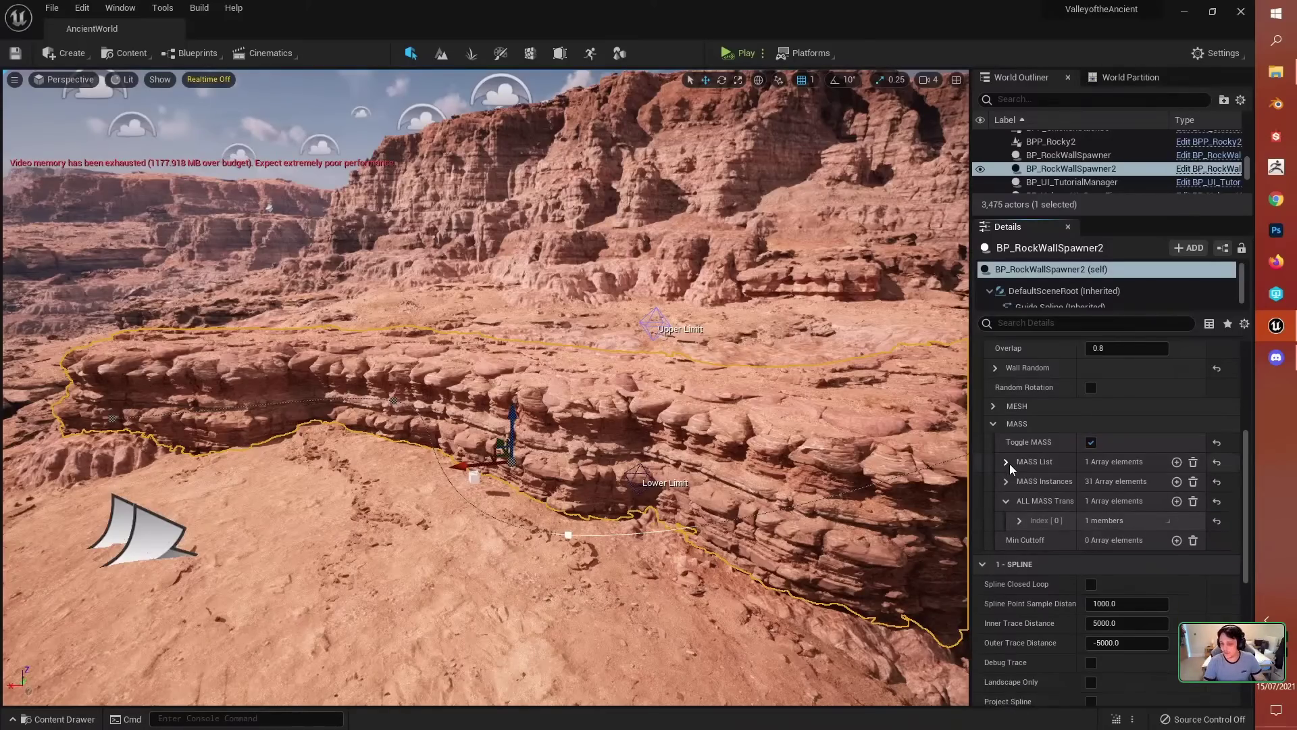
left_click(991, 427)
Step: Move the guide spline point past the wall's bend outward to swing that end of the cliff across the rocky slope
right_click_drag(665, 387, 709, 398)
left_click(663, 381)
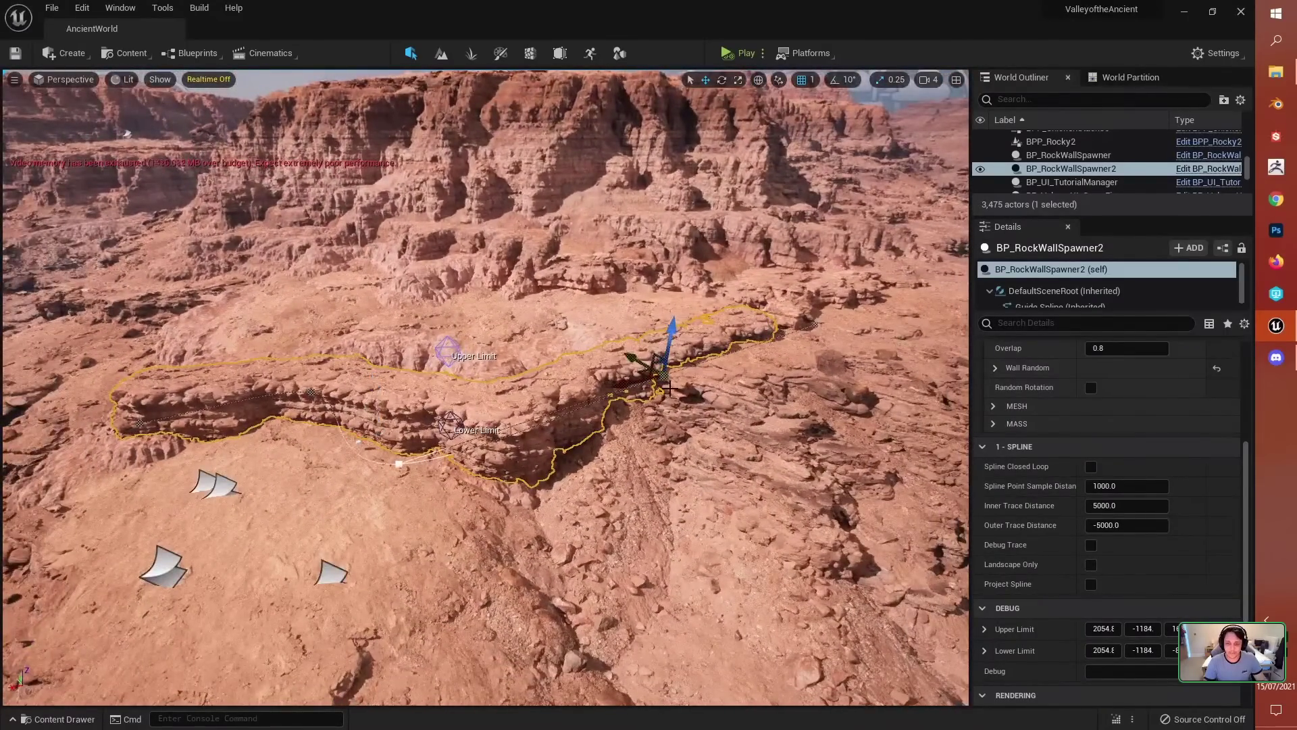
left_click_drag(646, 374, 771, 442)
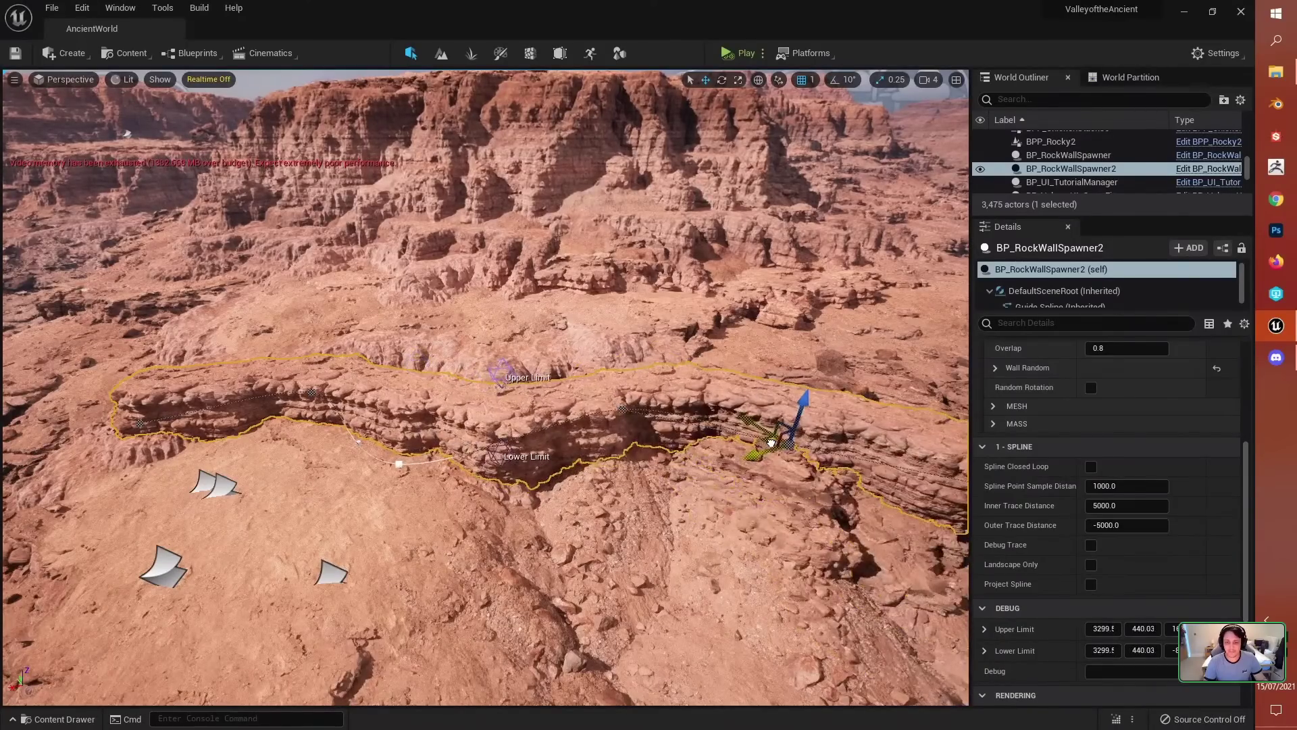
key("f")
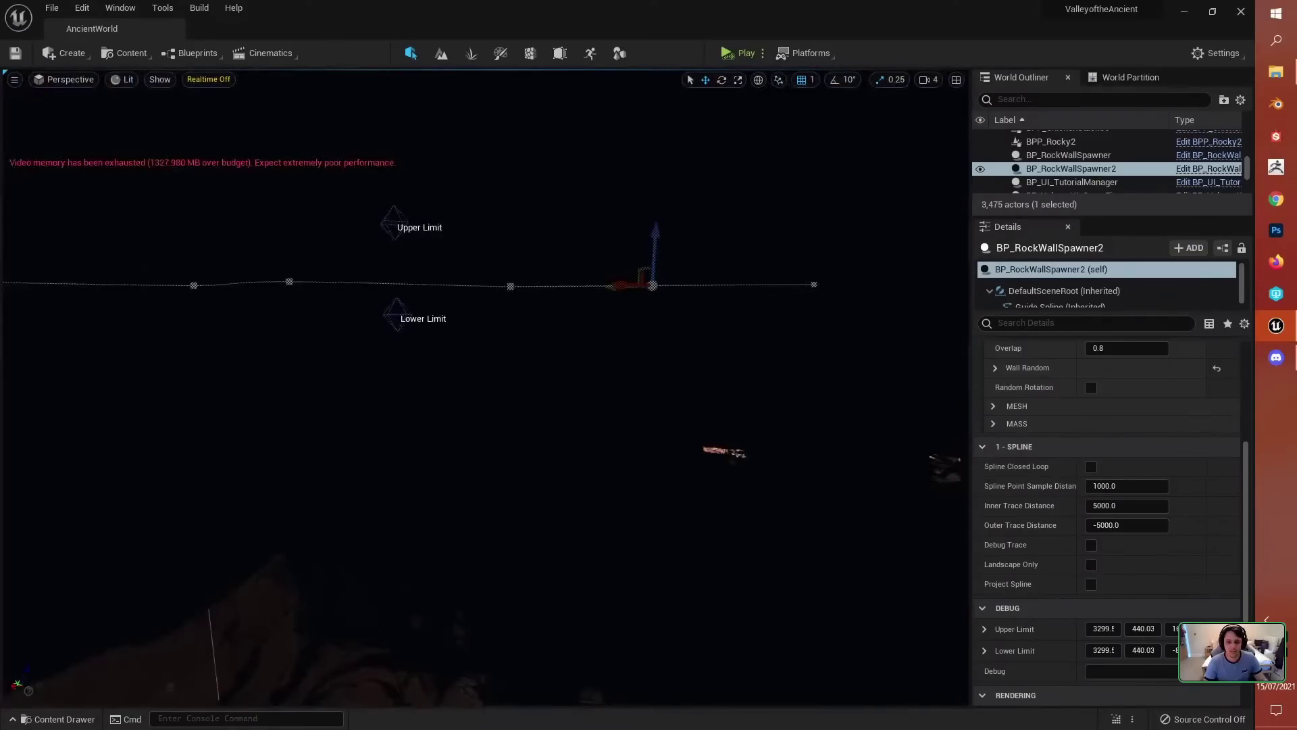
right_click_drag(771, 443, 462, 396)
left_click(463, 398)
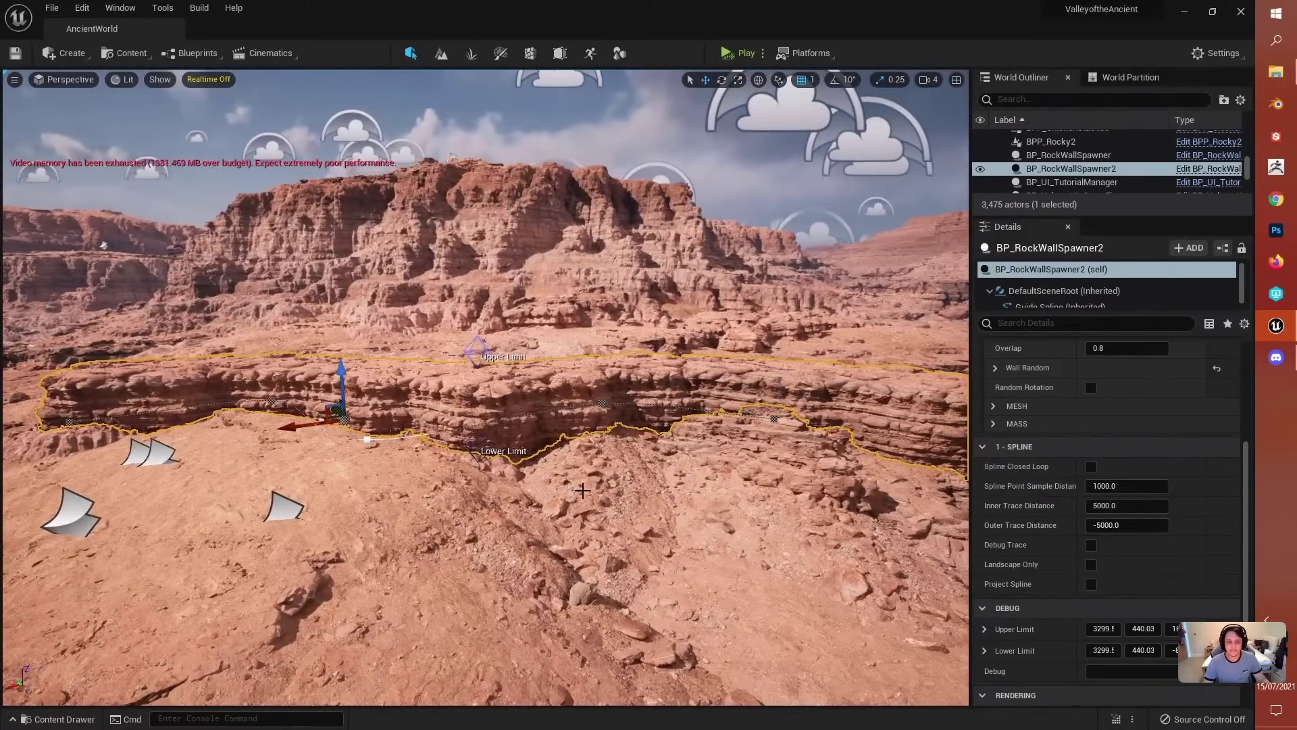
Step: Examine the spawner's Scree, Wall and Geometry settings, including the Drop MASS action
right_click_drag(582, 490, 491, 483)
scroll(1041, 408, "down", 1)
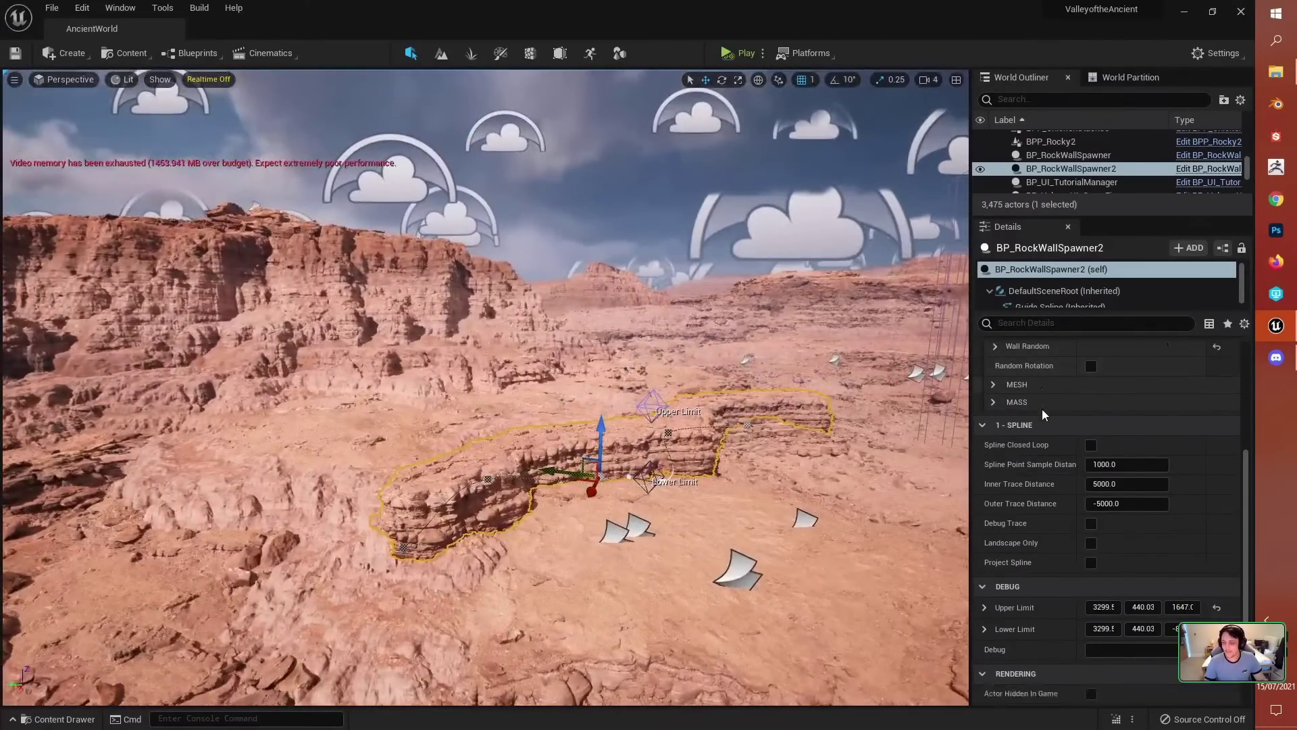
scroll(1043, 413, "up", 3)
left_click(984, 431)
left_click(984, 414)
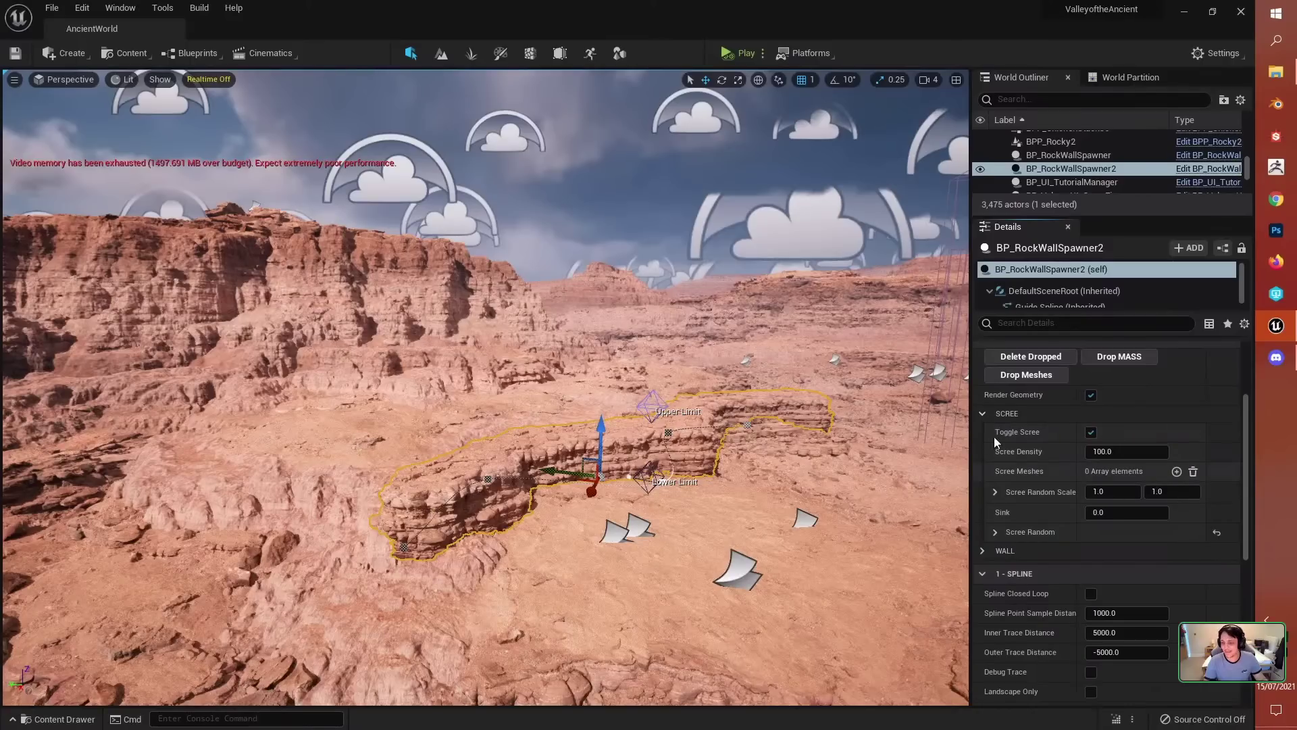
left_click(983, 412)
left_click(985, 430)
scroll(1036, 527, "down", 1)
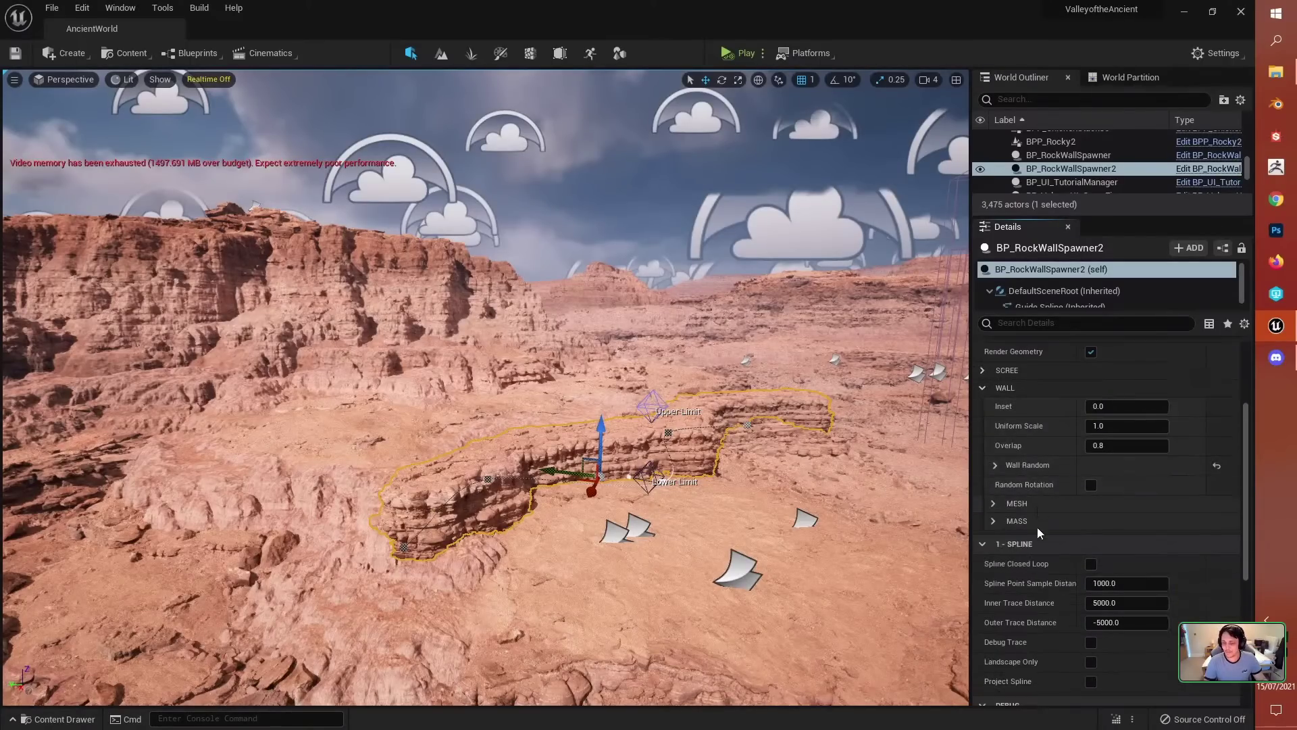
right_click_drag(757, 473, 608, 475)
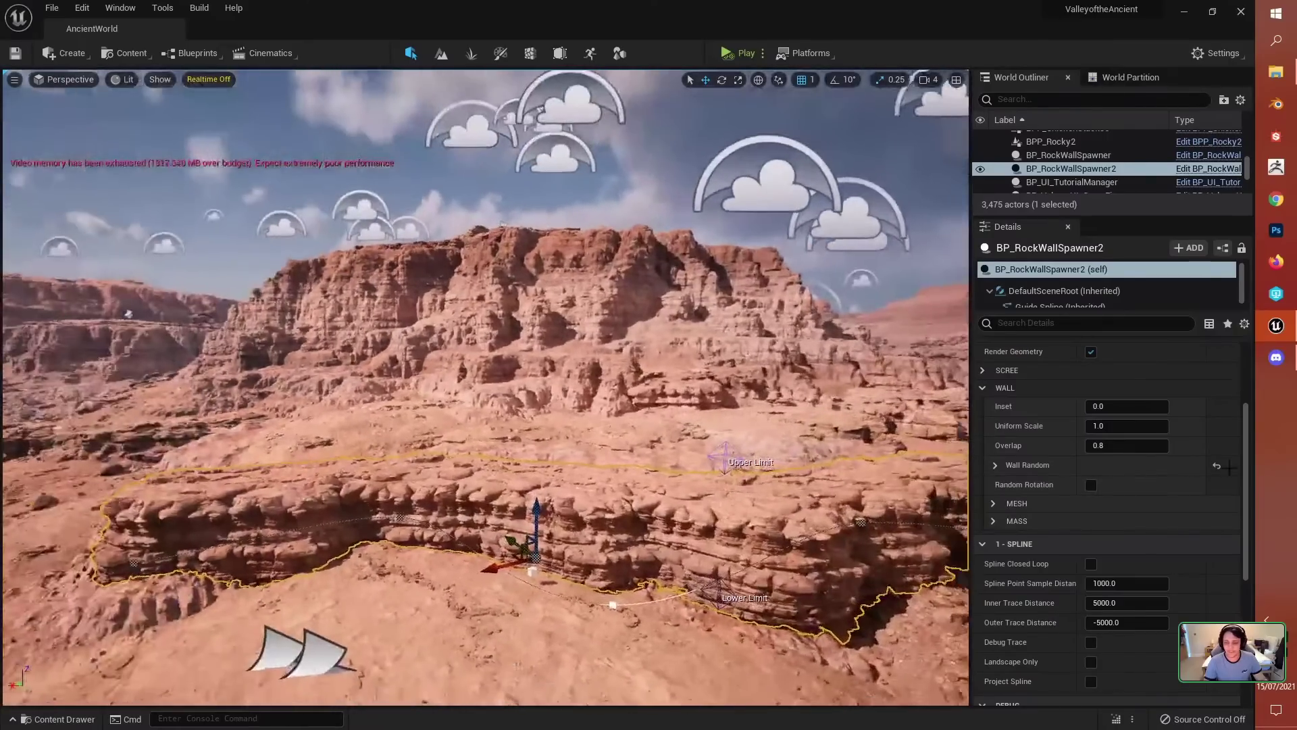
scroll(1150, 483, "up", 5)
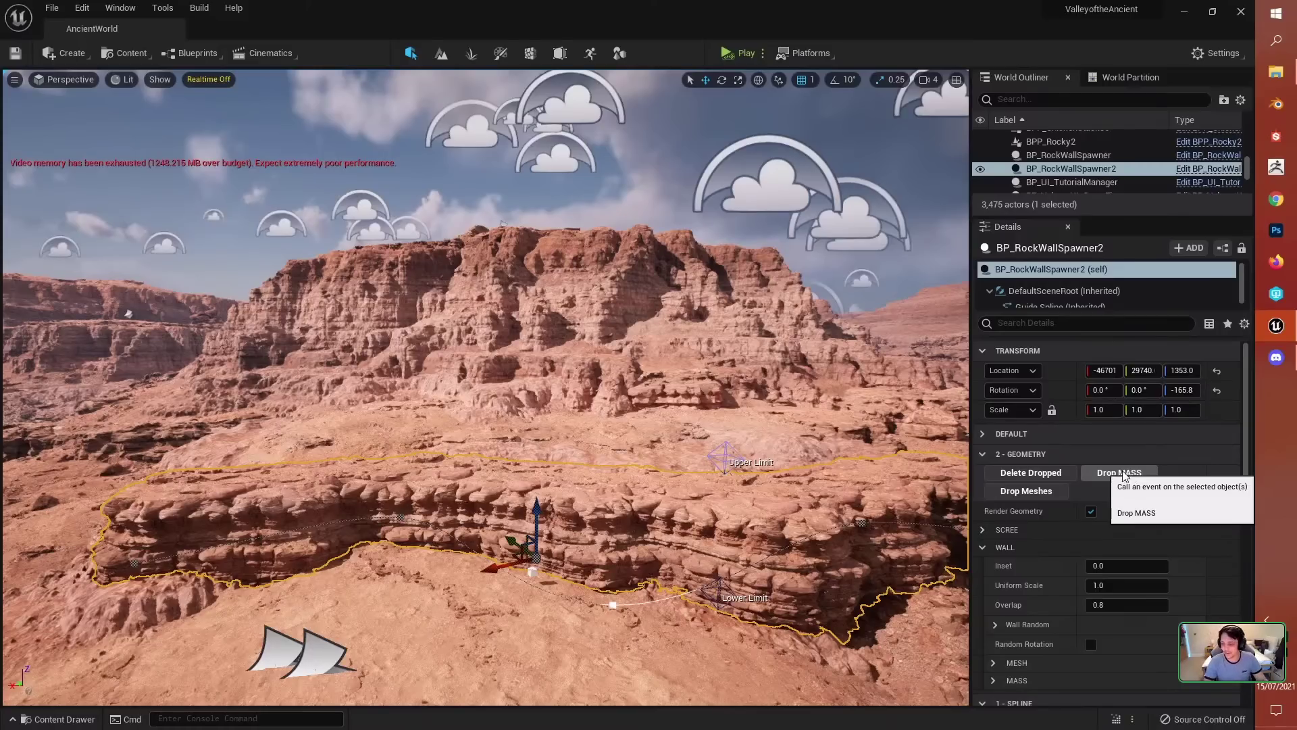
Step: Raise the spawner's Upper Limit handle and drop the wall as separate MASS cliff actors
left_click(723, 454)
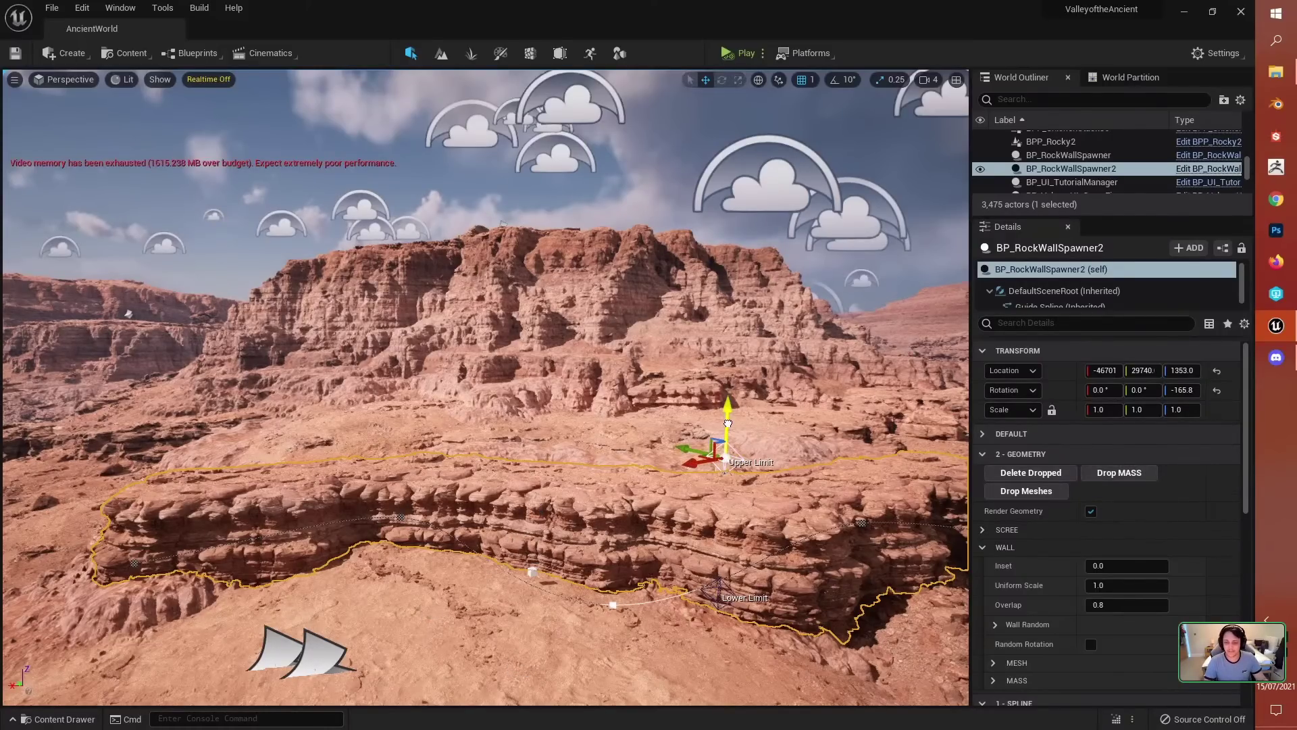
left_click_drag(727, 423, 729, 380)
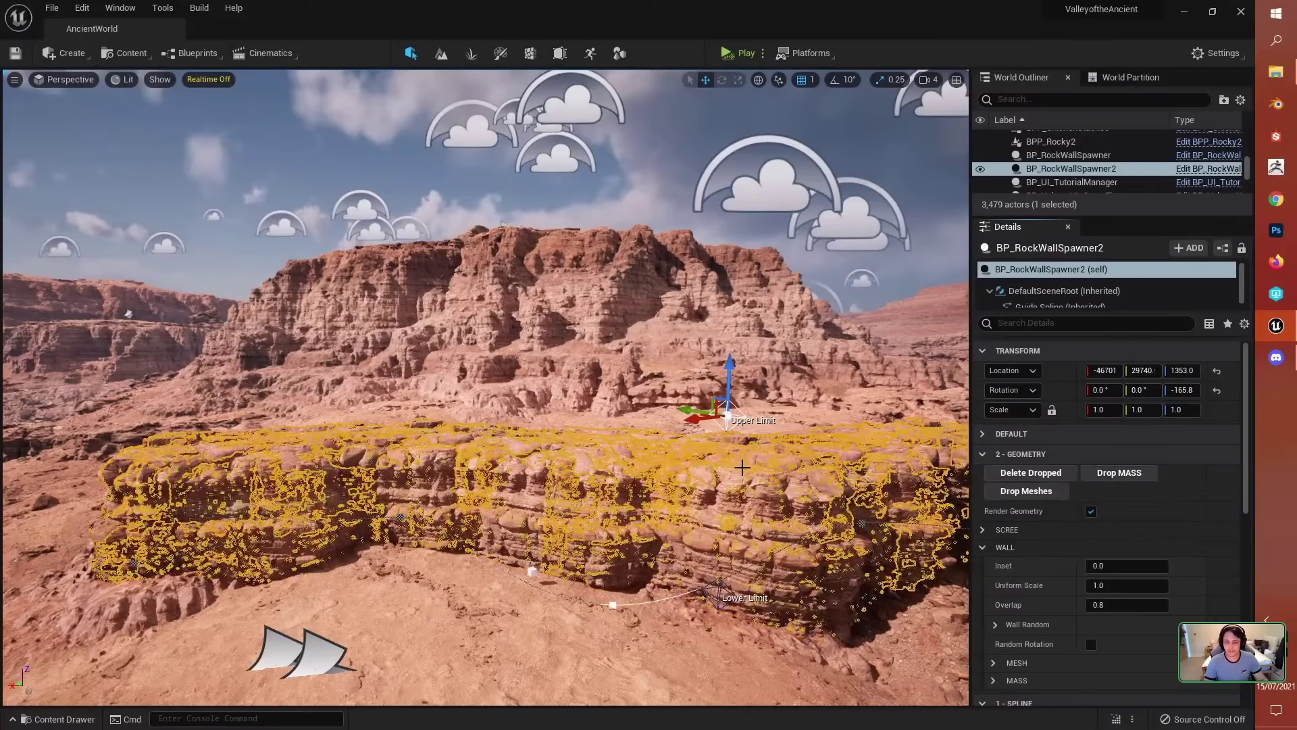
Step: Lift the rock wall spawner to Z 3991 to stack a second cliff tier, checking the dropped MASS_Cliff_L_10_BP actors beneath it
left_click(531, 571)
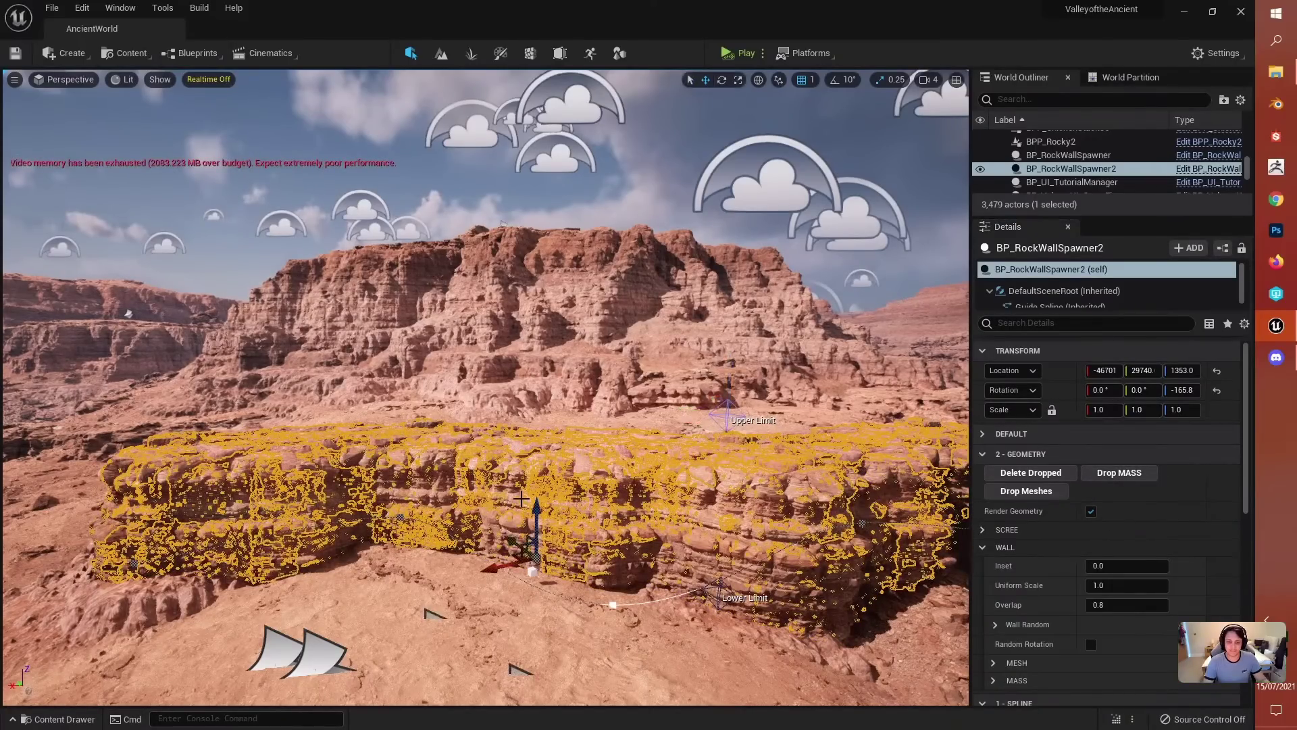
left_click_drag(537, 517, 538, 338)
left_click(627, 505)
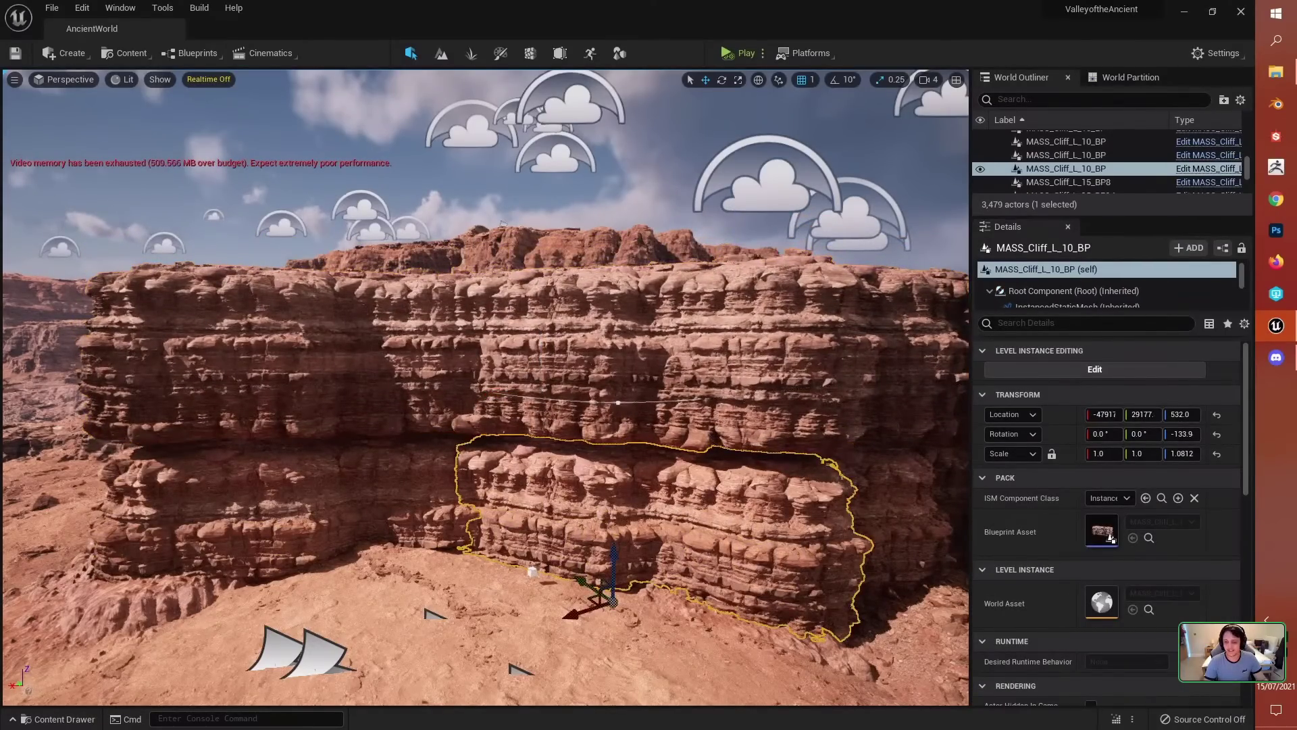
left_click(251, 495)
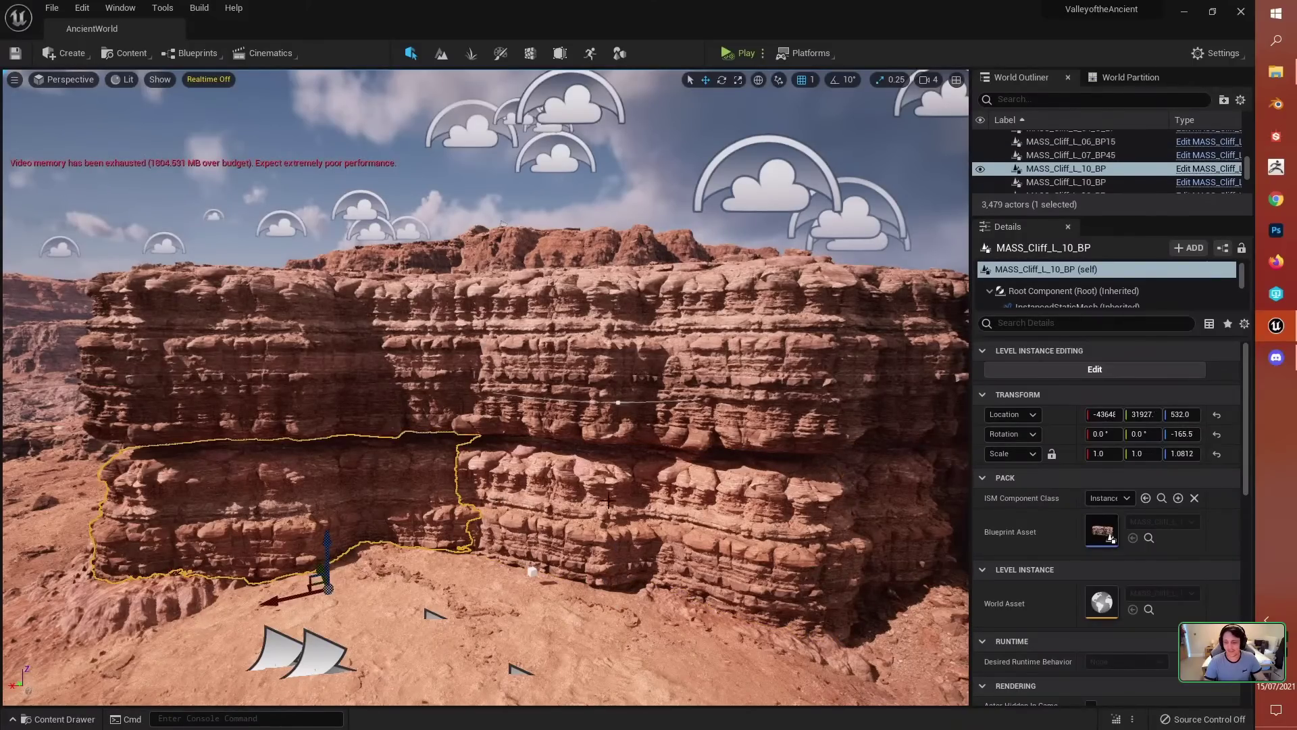
left_click(540, 376)
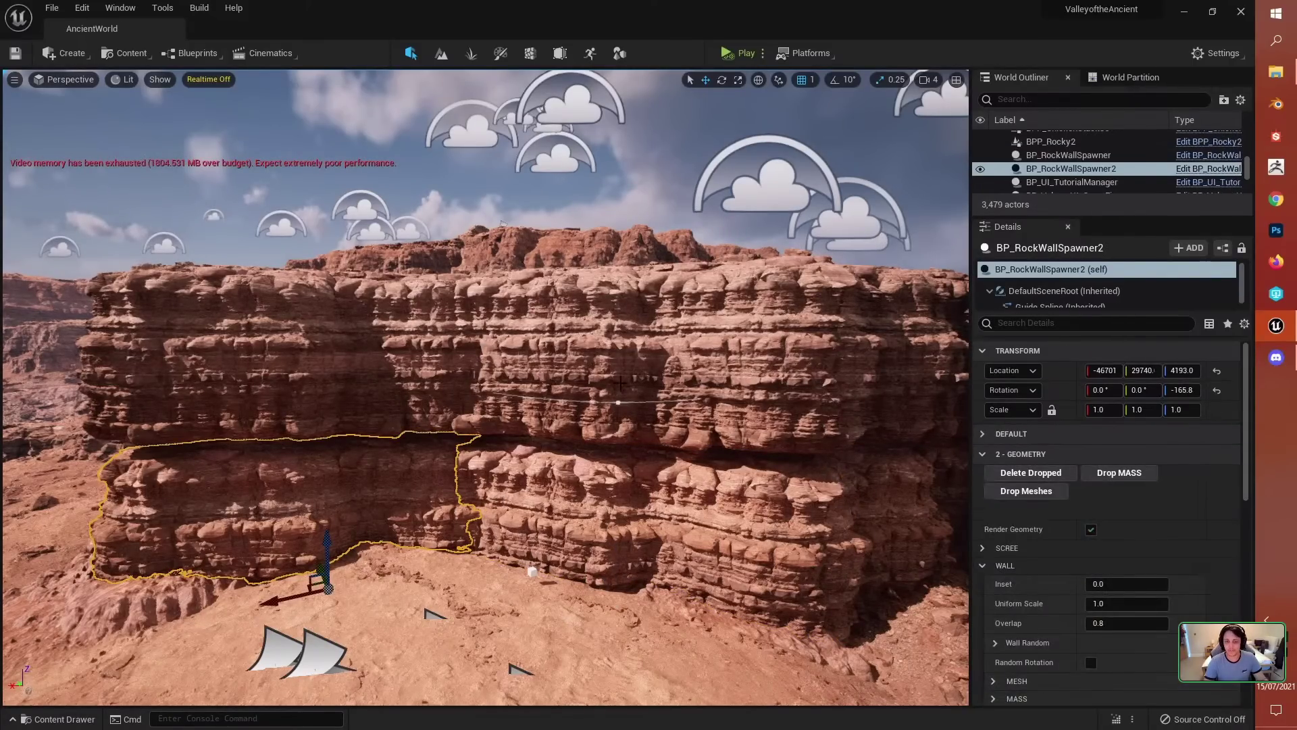
left_click_drag(541, 377, 541, 393)
Step: Drop the second tier as MASS actors and raise the spawner to Z 6160 for a third tier
left_click(1119, 472)
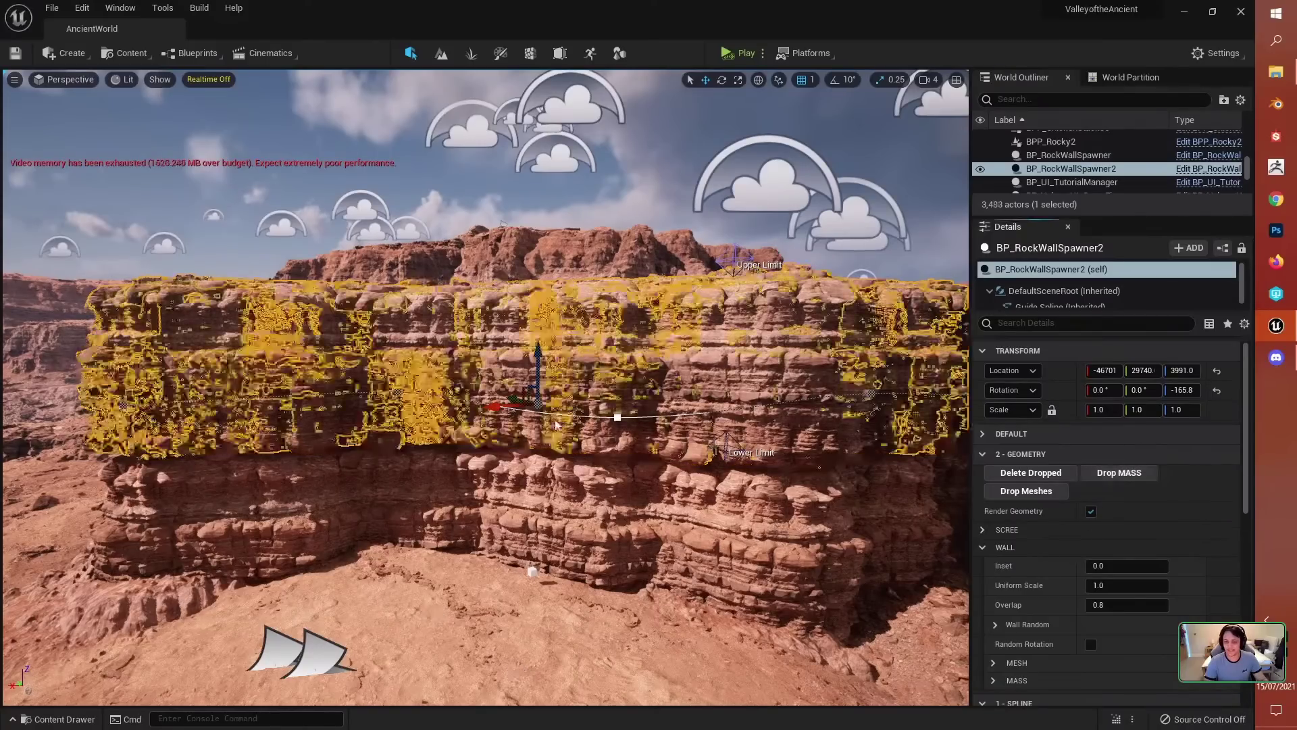
left_click_drag(540, 371, 538, 203)
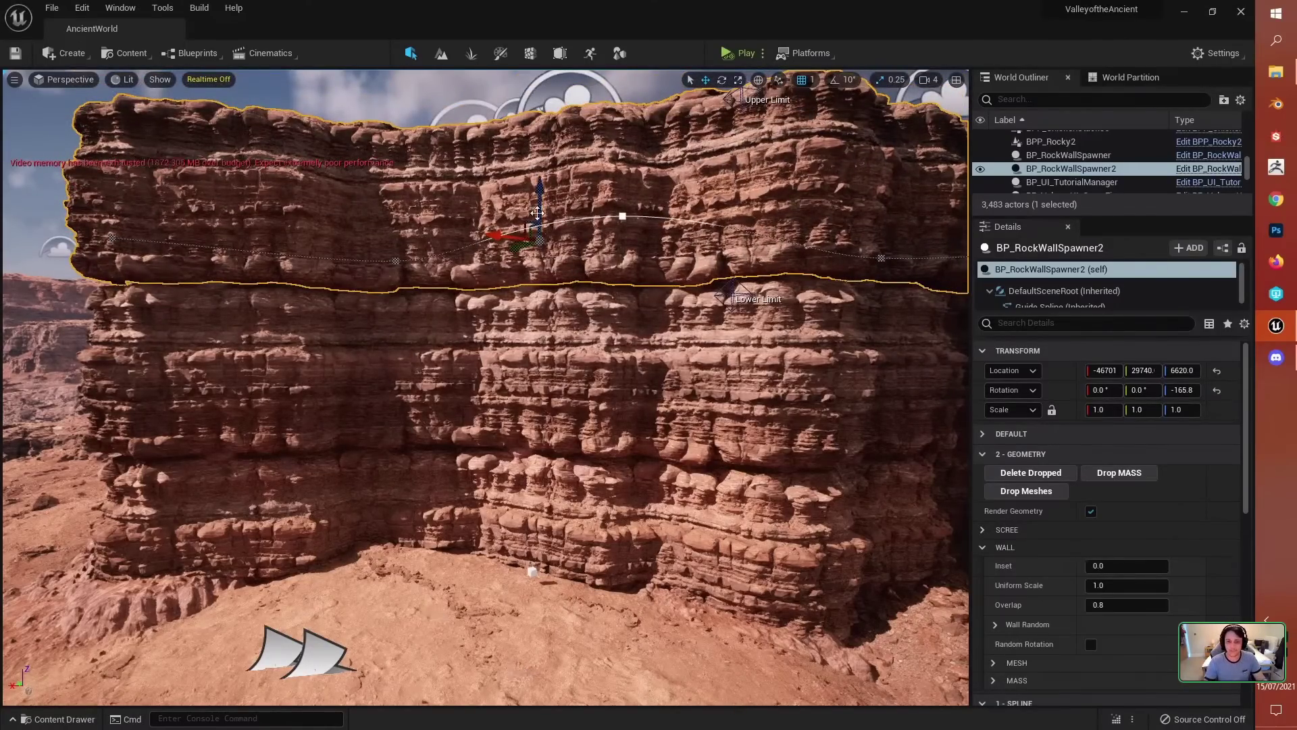
left_click_drag(538, 190, 541, 220)
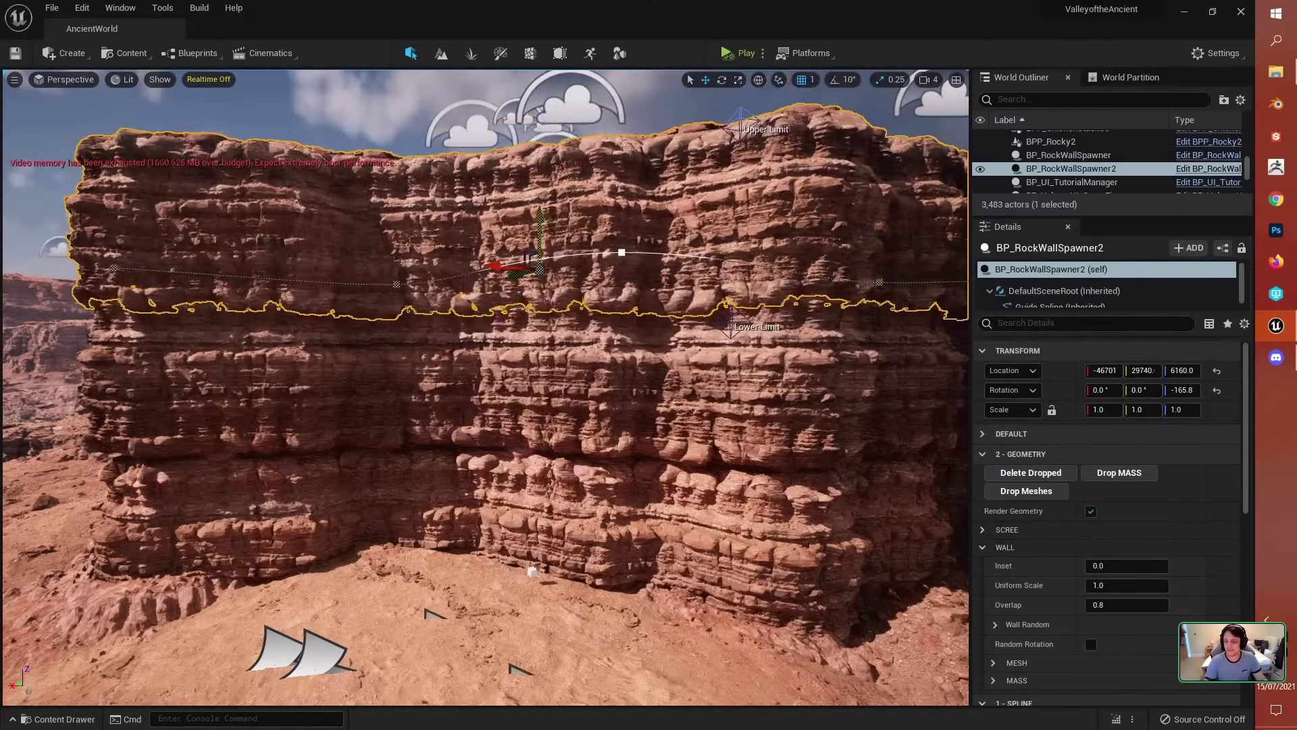
Step: Drop the third tier as individual static meshes and raise the spawner to Z 8298
left_click(1040, 498)
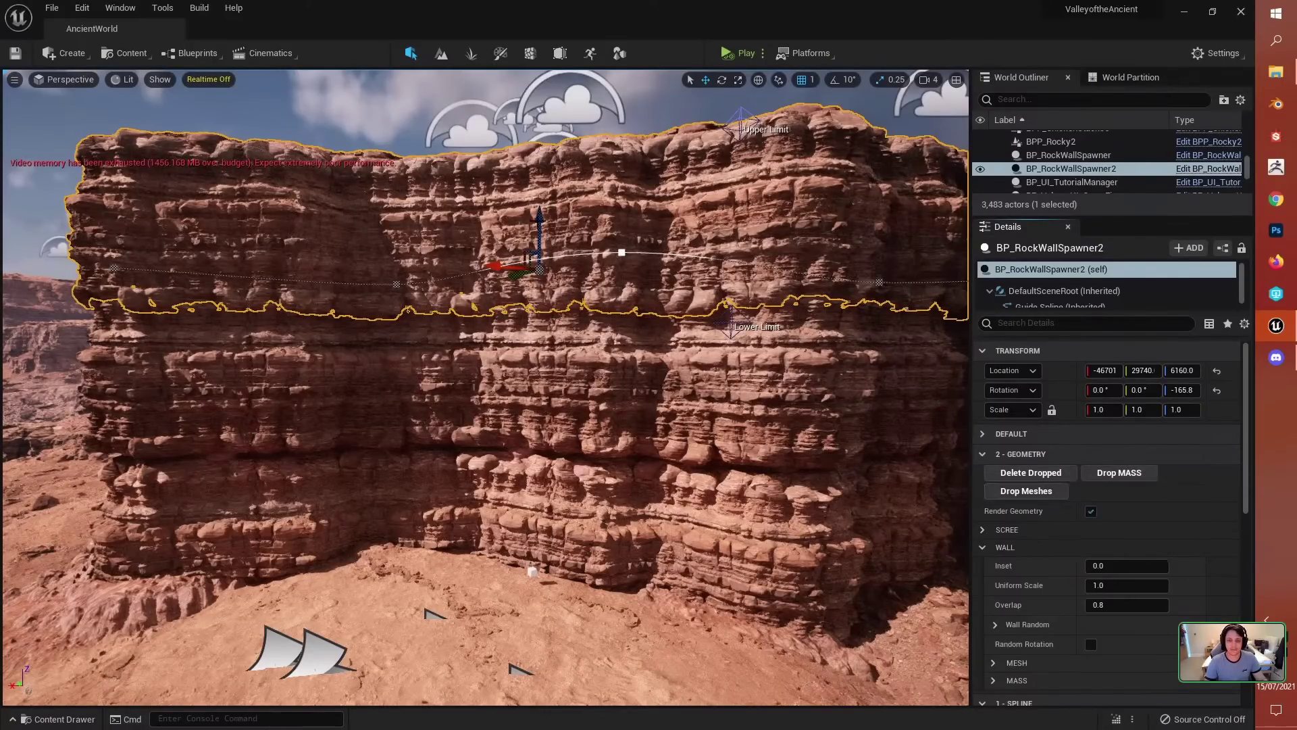
left_click_drag(535, 139, 499, 100)
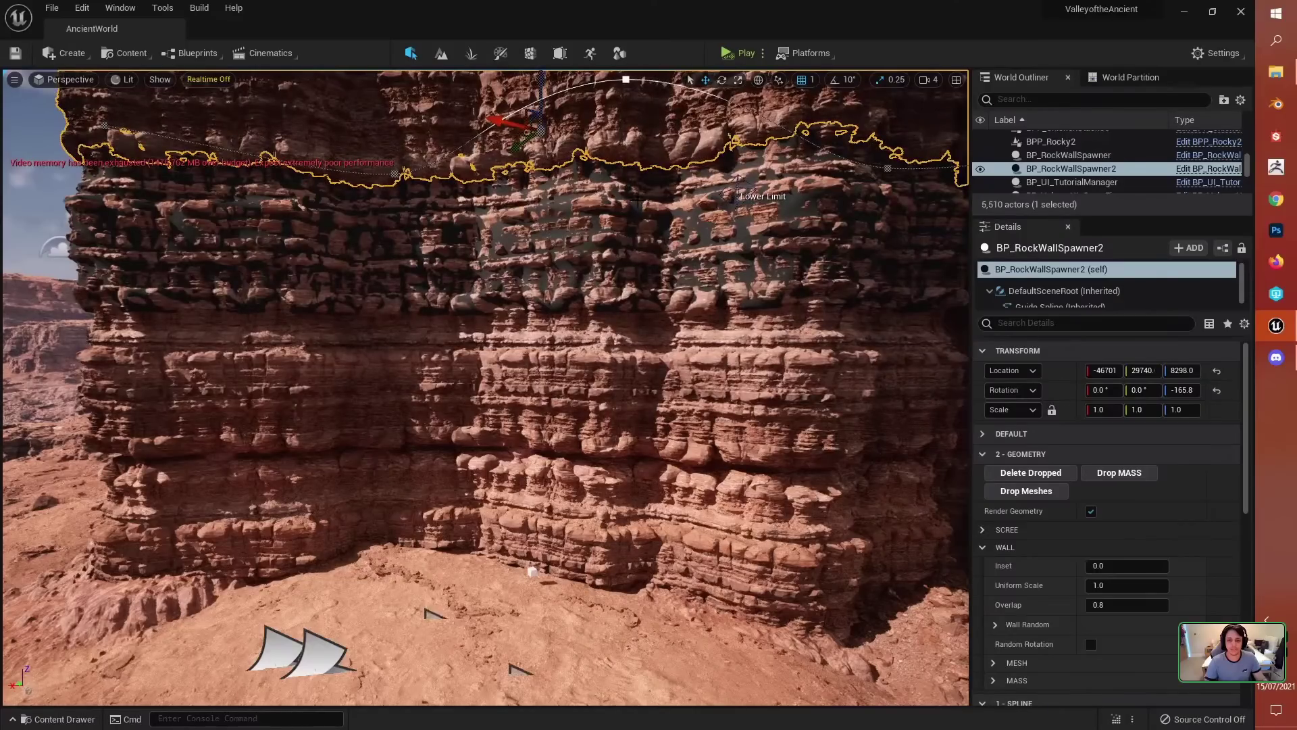
Step: Select one dropped static mesh rock in the third tier and move it sideways out in front of the cliff face
left_click(578, 198)
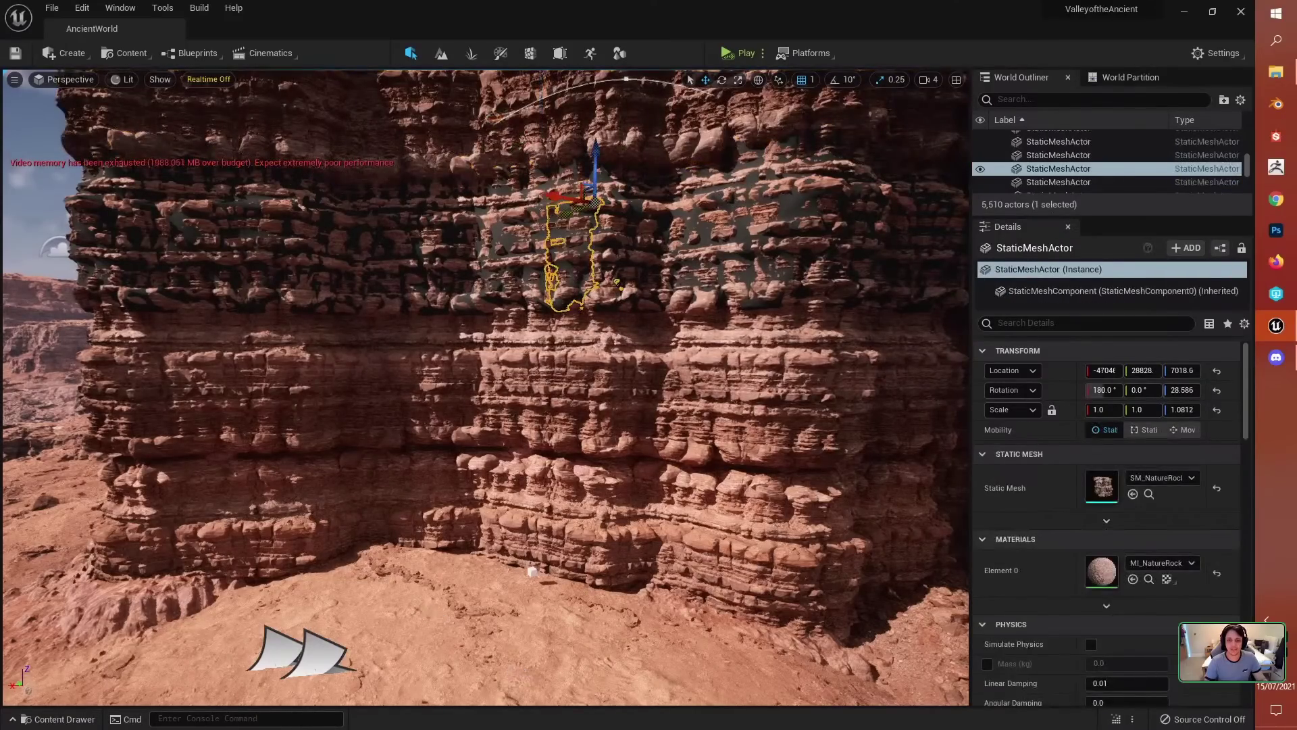
left_click_drag(554, 195, 296, 187)
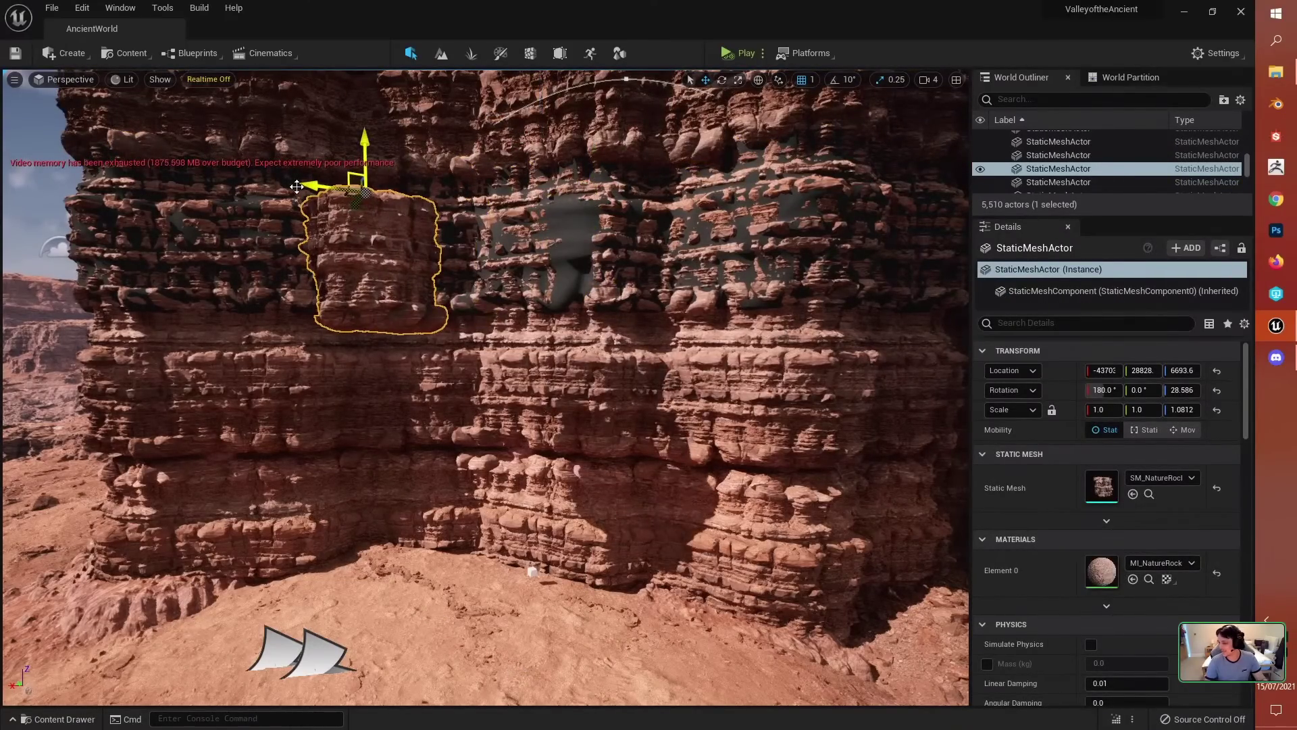
scroll(560, 483, "down", 5)
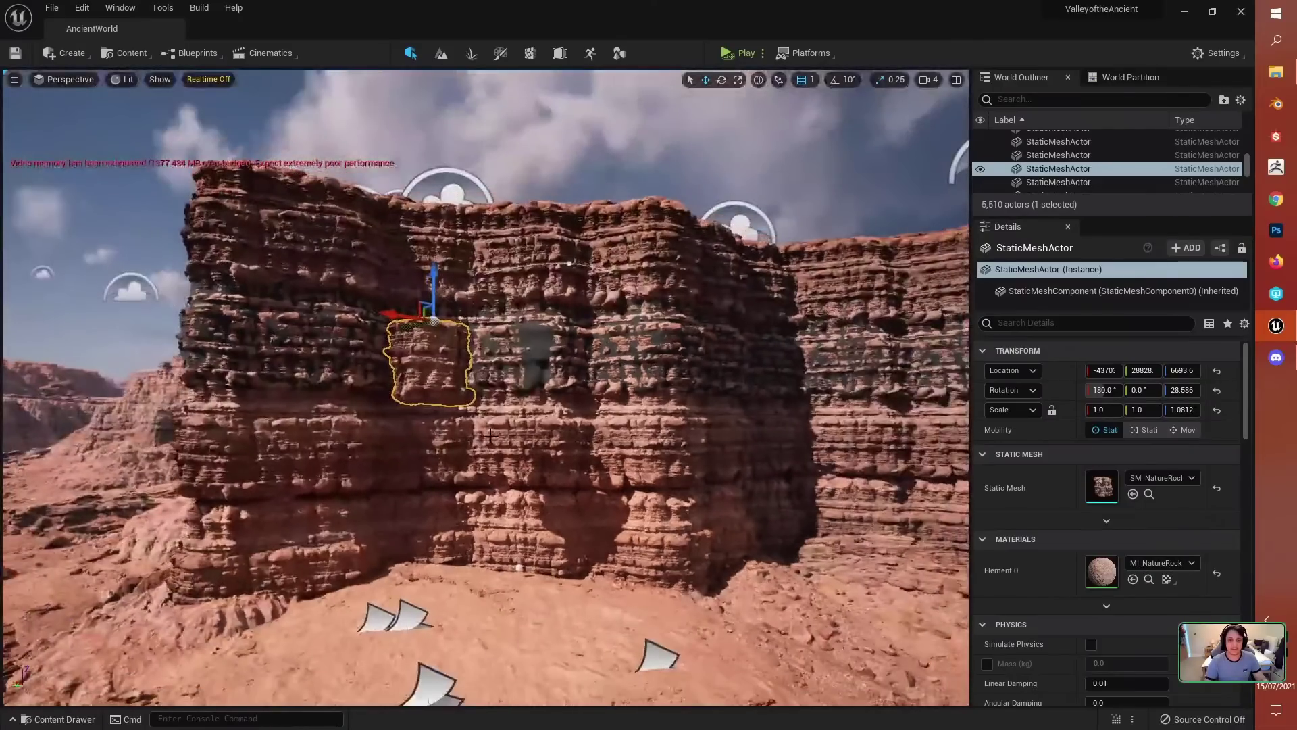
Step: Try to move a dropped MASS_Cliff_L_10_BP section of the second tier and undo the move
left_click(560, 483)
left_click_drag(561, 484, 481, 518)
key("ctrl+z")
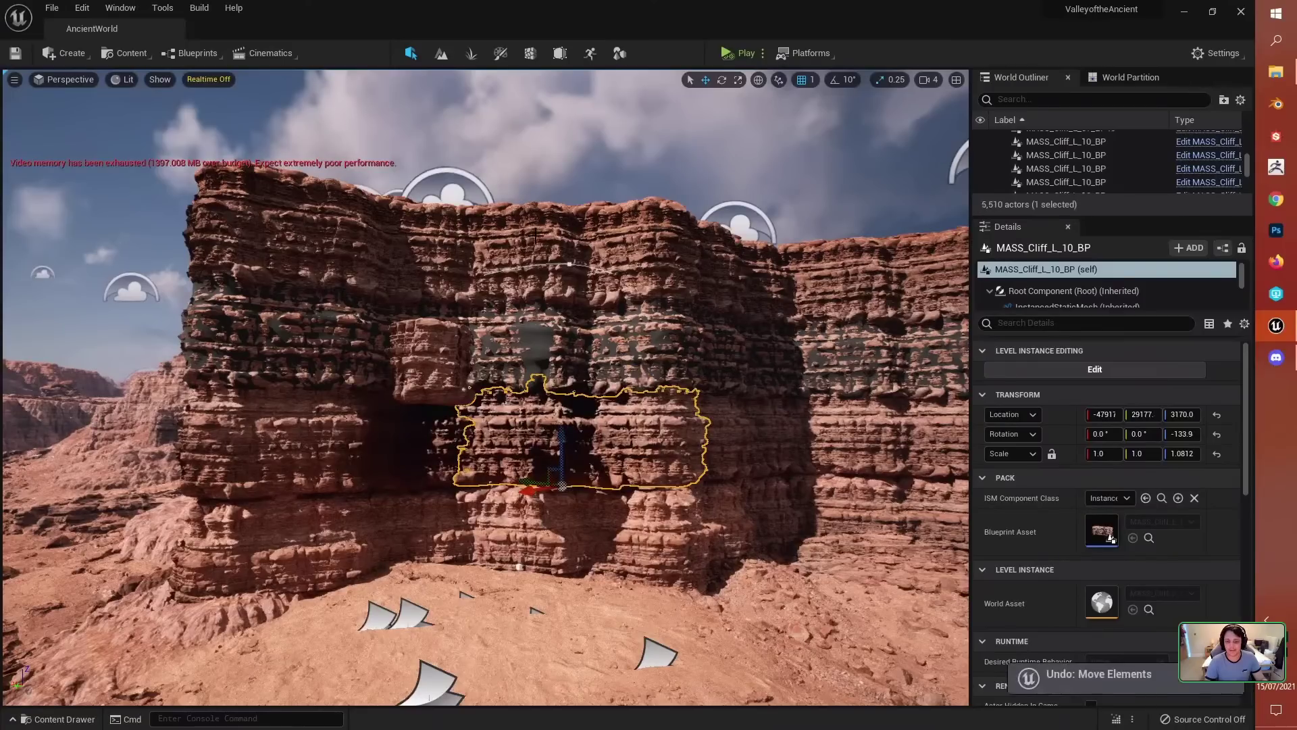
Step: Delete all actors dropped by BP_RockWallSpawner2 and snap the spawner down onto the ground at Z 822
key("ctrl+z")
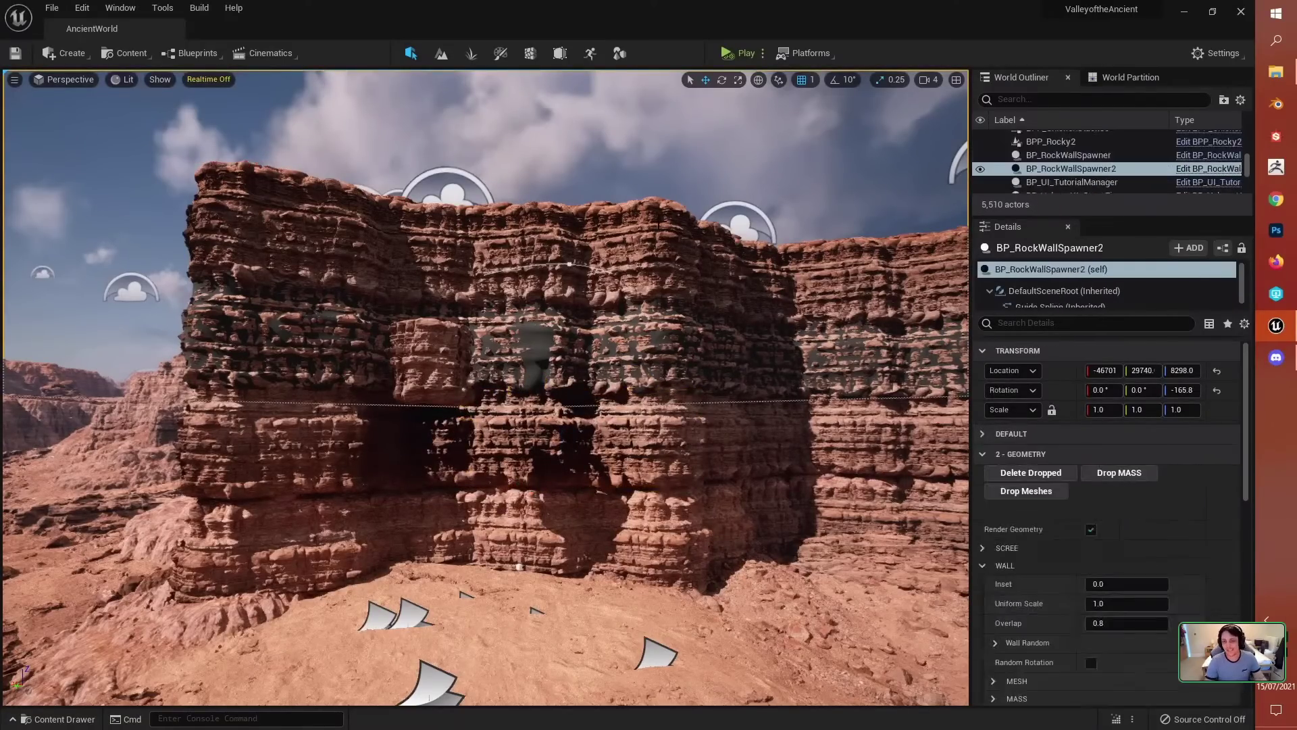
key("w")
right_click_drag(705, 384, 704, 351)
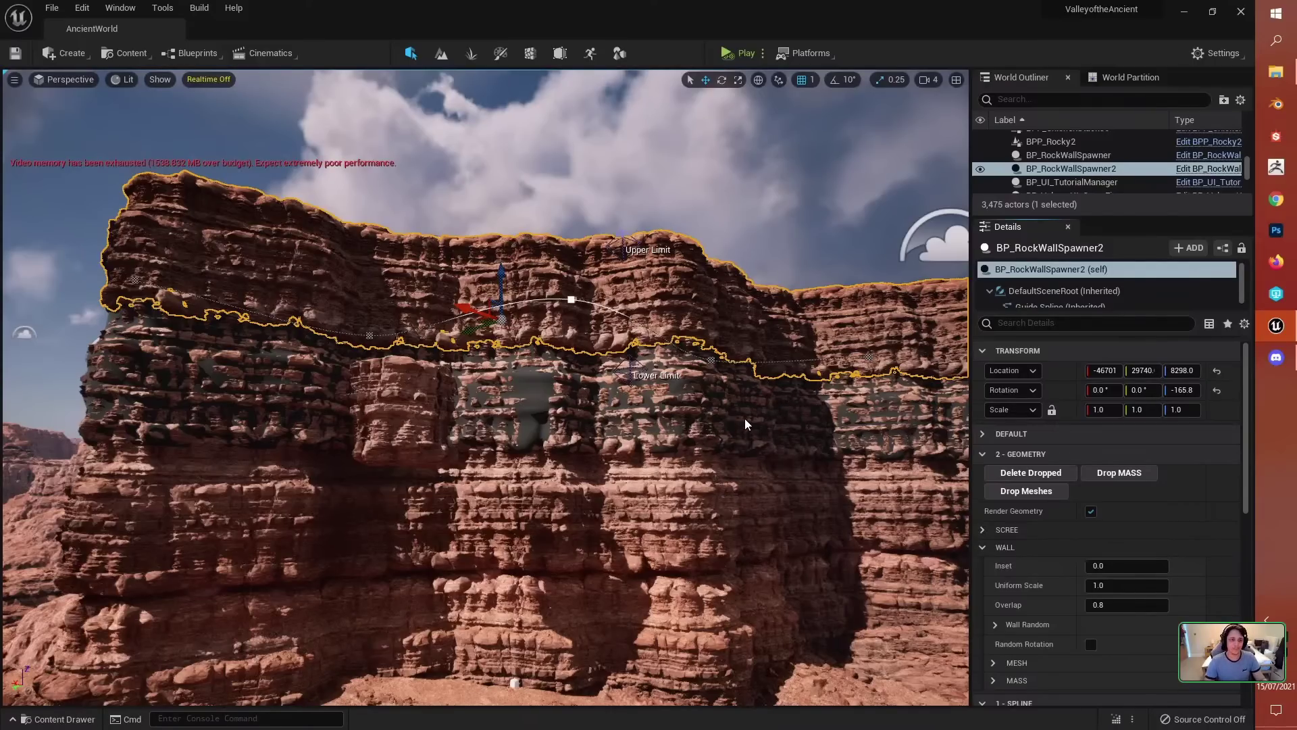
key("q")
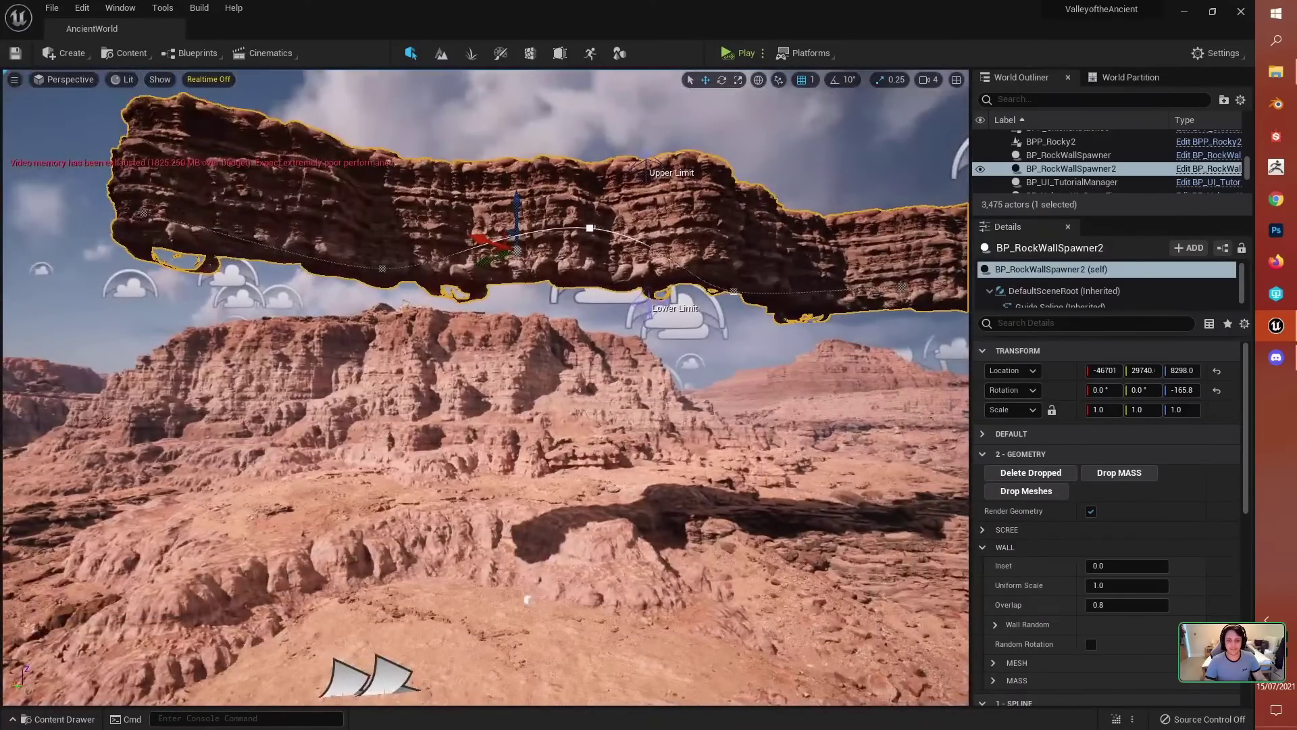
key("End")
left_click_drag(517, 551, 520, 571)
scroll(405, 302, "down", 5)
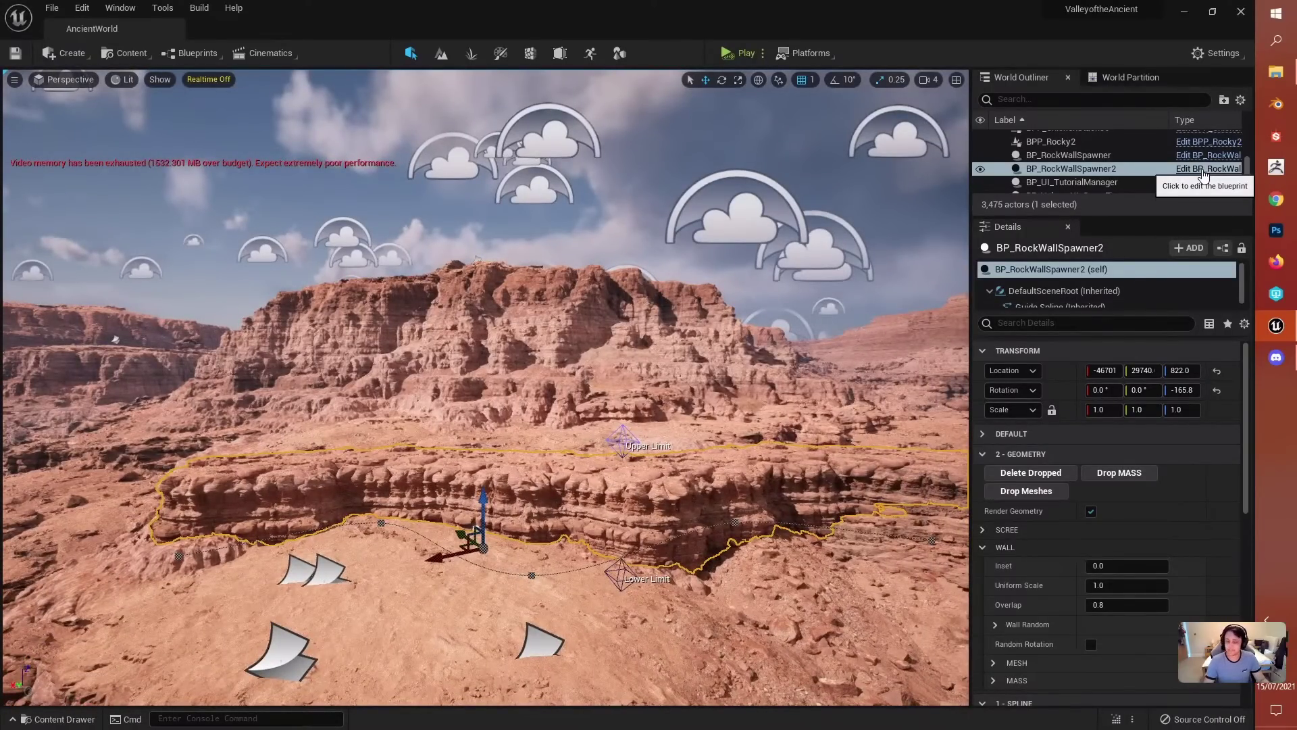
Step: Open the BP_RockWallSpawner blueprint for editing and bring up its Construction Script graph
left_click(1203, 169)
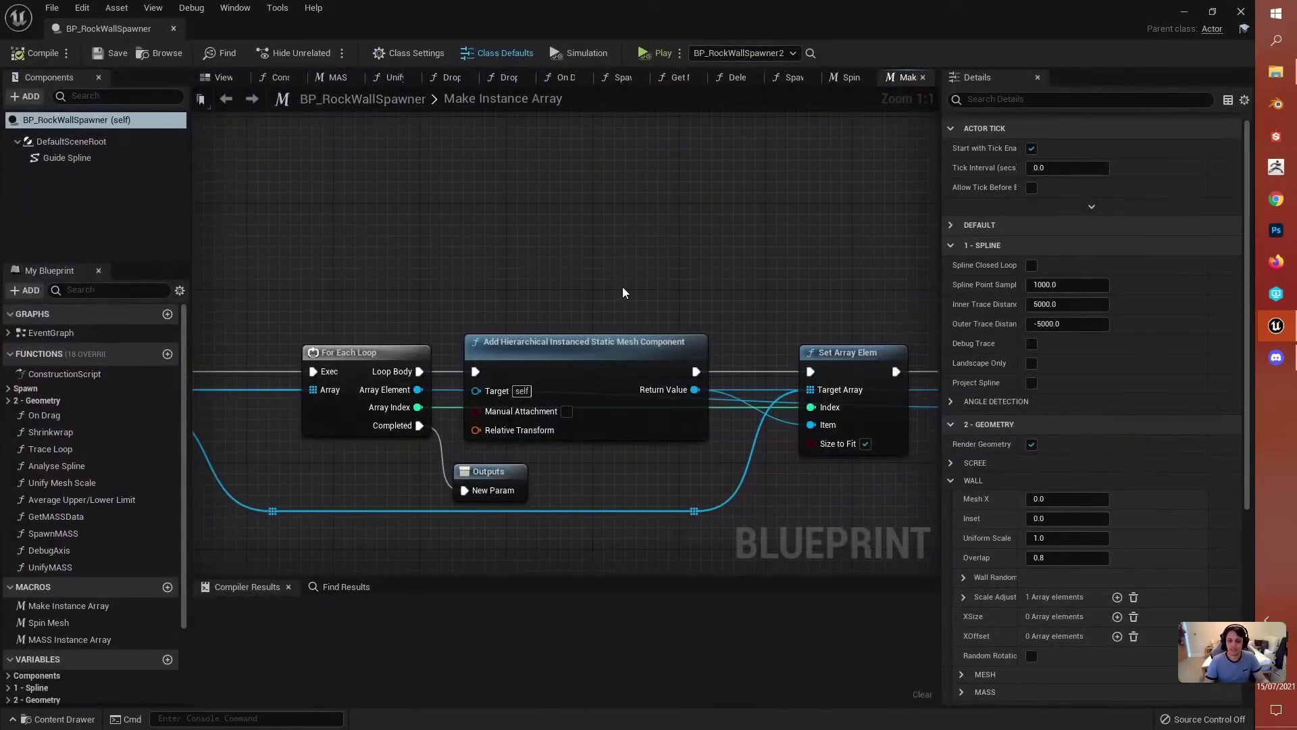
double_click(759, 18)
left_click_drag(894, 177, 957, 243)
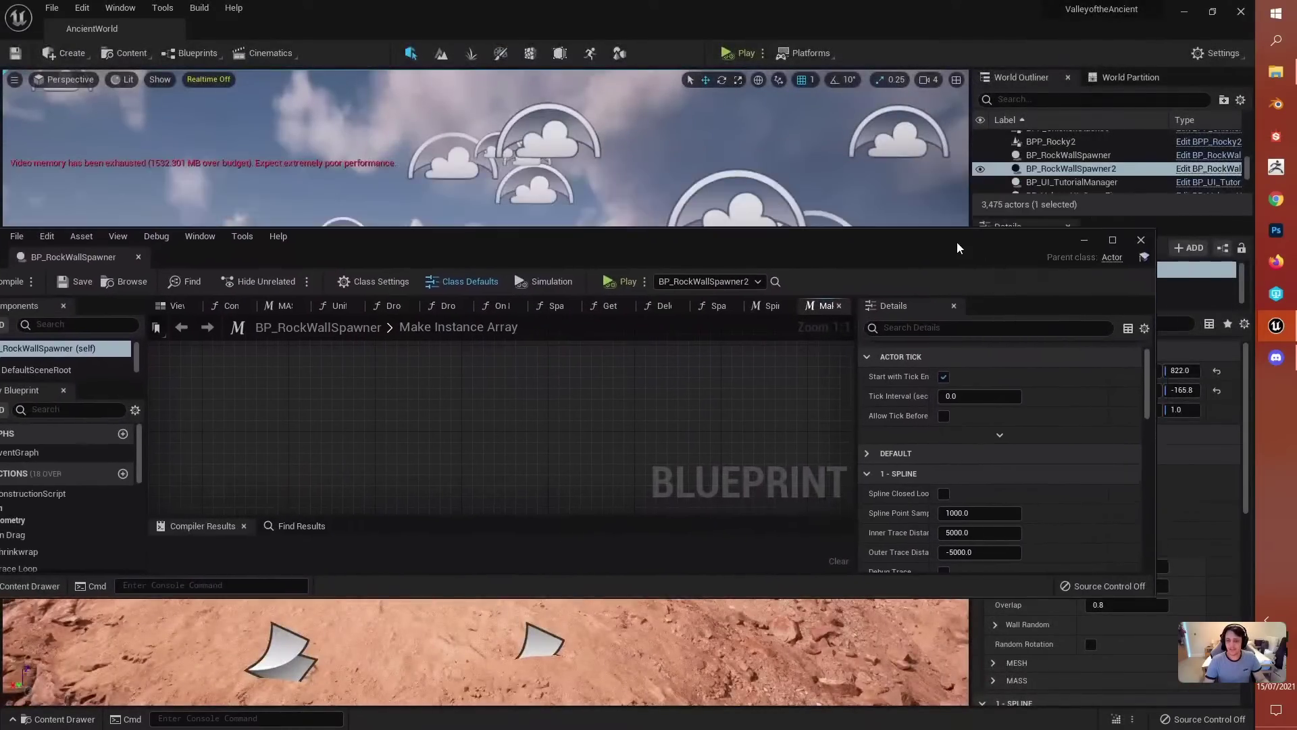
double_click(958, 243)
scroll(500, 330, "down", 7)
right_click_drag(469, 373, 500, 380)
scroll(500, 380, "up", 2)
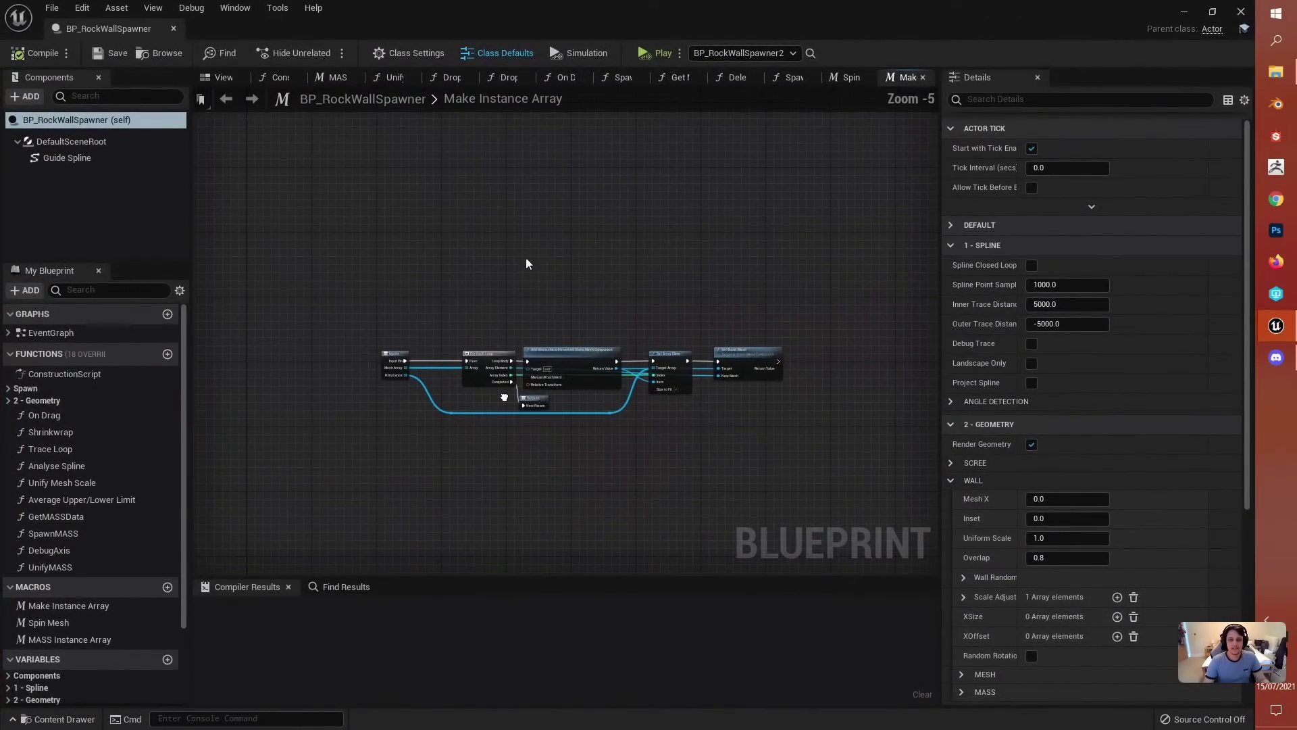
right_click(504, 395)
left_click(277, 77)
left_click(277, 77)
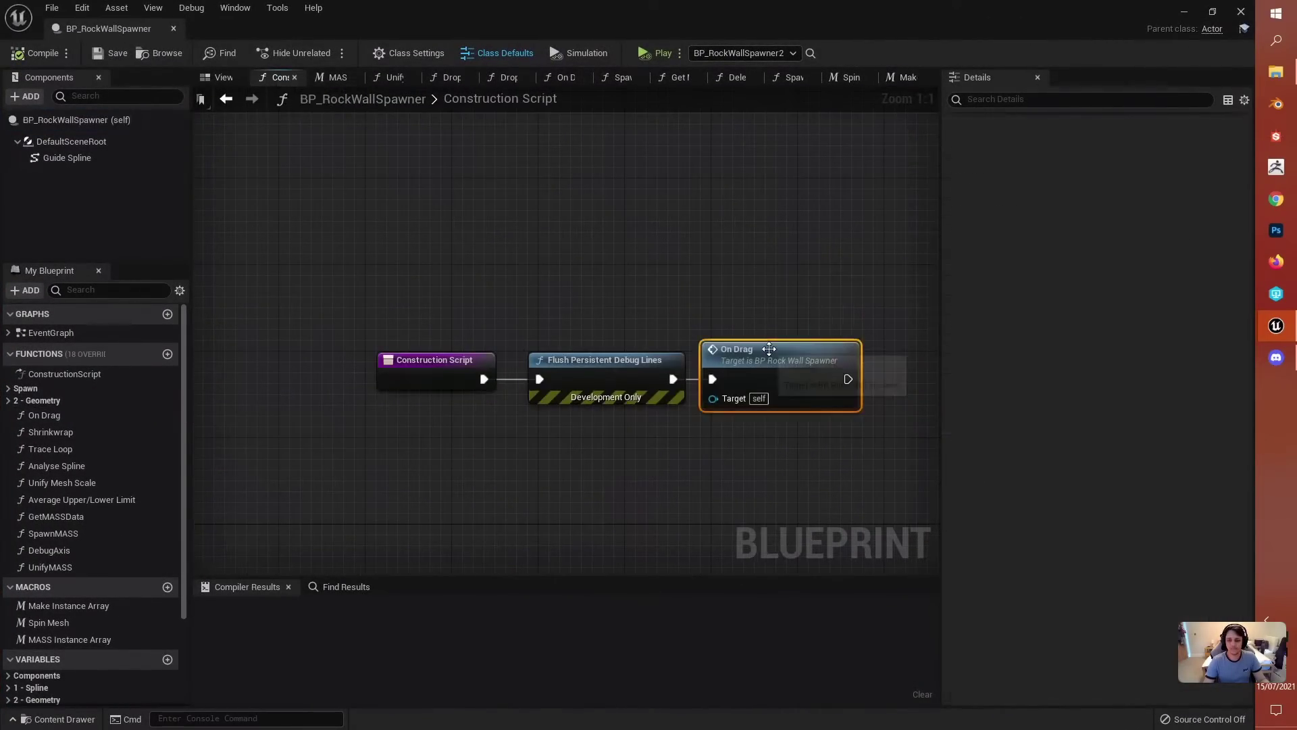
Step: Open the On Drag function and examine the Spawn meshes branches for scree, wall and MASS
double_click(777, 351)
scroll(577, 460, "down", 4)
right_click_drag(577, 460, 277, 385)
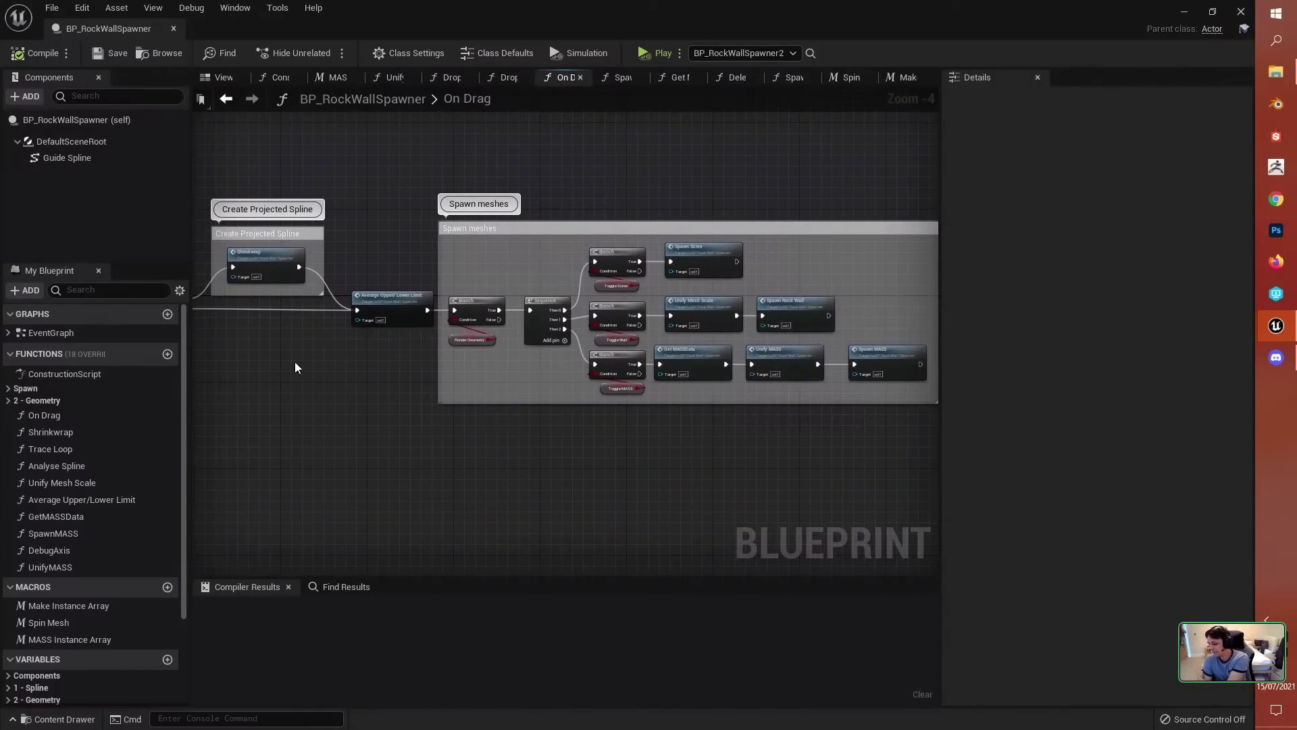
scroll(811, 324, "up", 5)
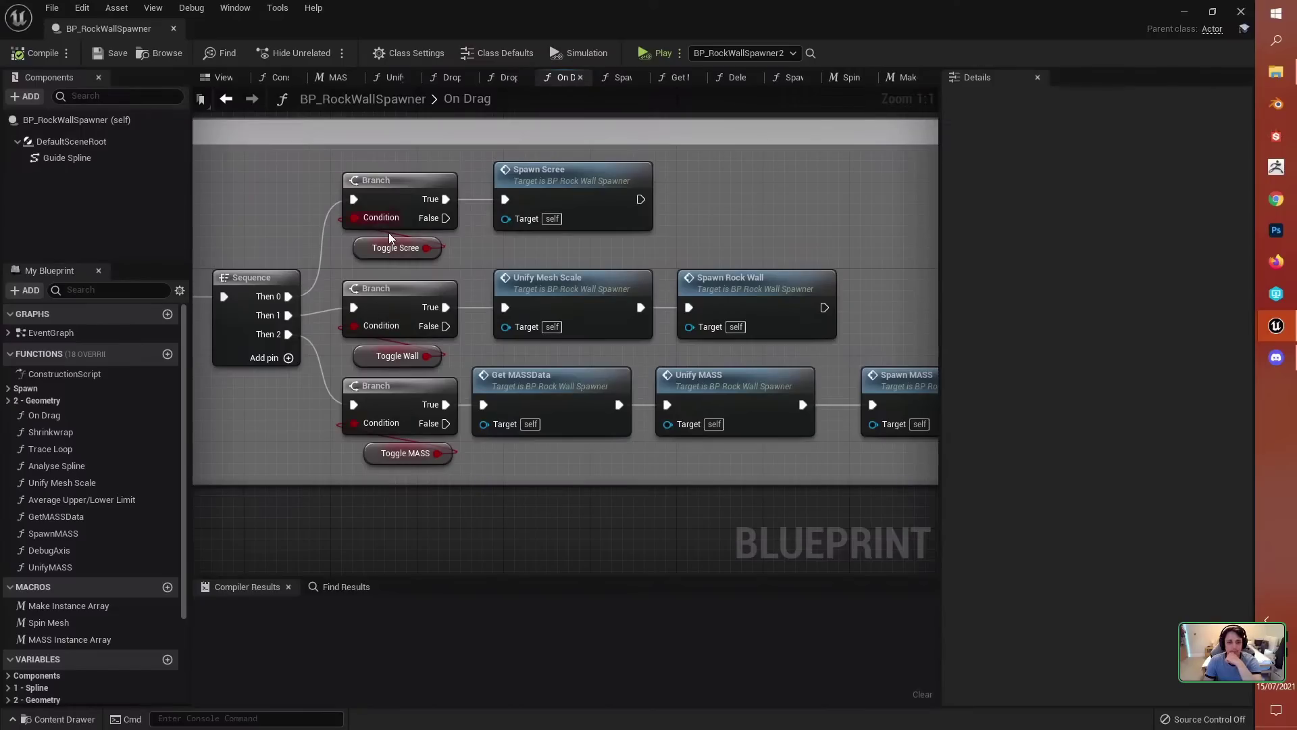
left_click(365, 353)
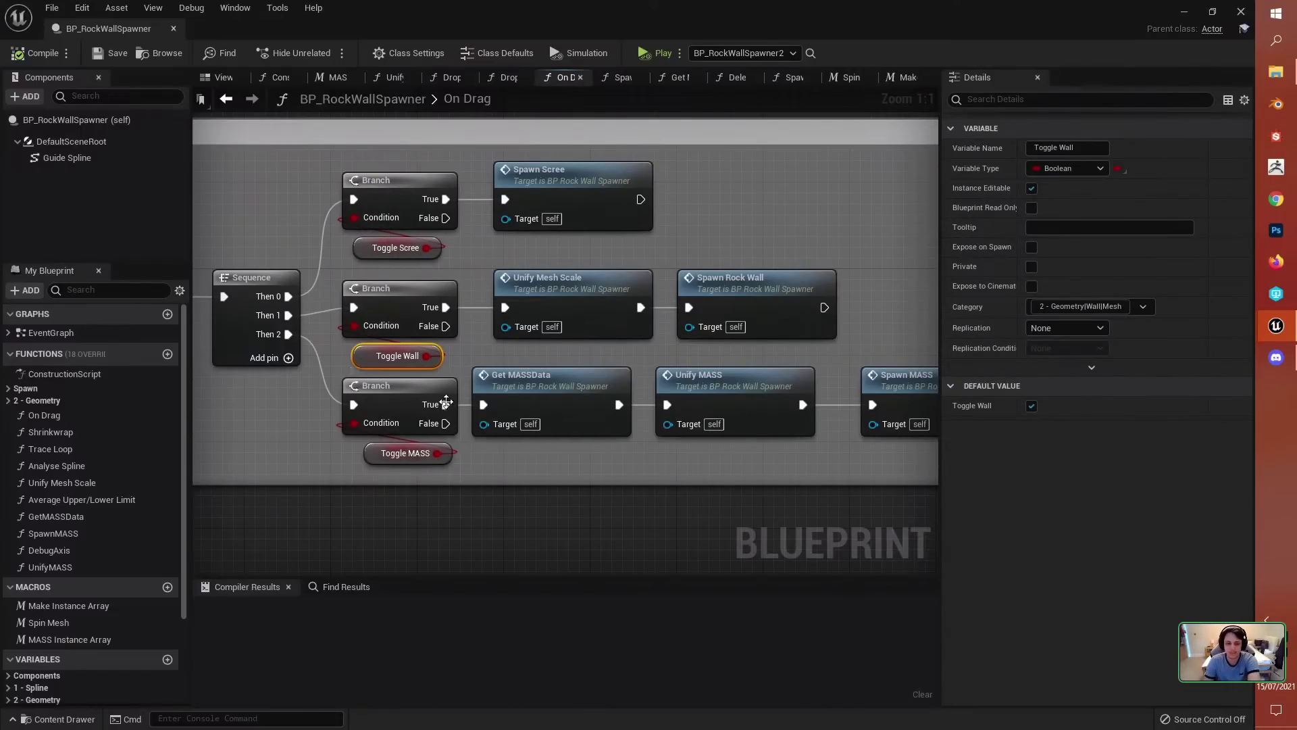
Step: Open the Get MASSData function and examine how it collects instance IDs and transforms from each referenced MASS
double_click(571, 408)
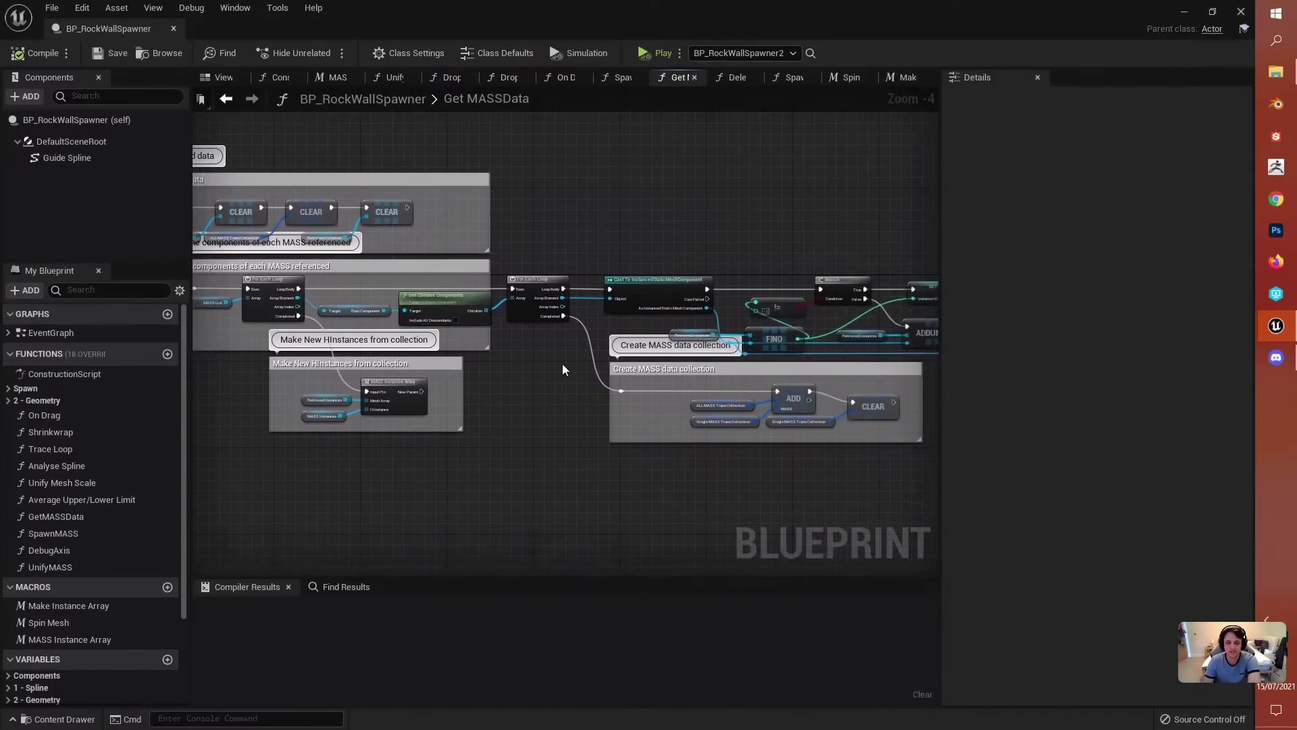
scroll(562, 367, "up", 1)
left_click(514, 283)
right_click_drag(545, 329, 293, 301)
right_click_drag(576, 310, 321, 303)
scroll(570, 370, "down", 2)
right_click_drag(570, 370, 358, 345)
scroll(445, 307, "up", 2)
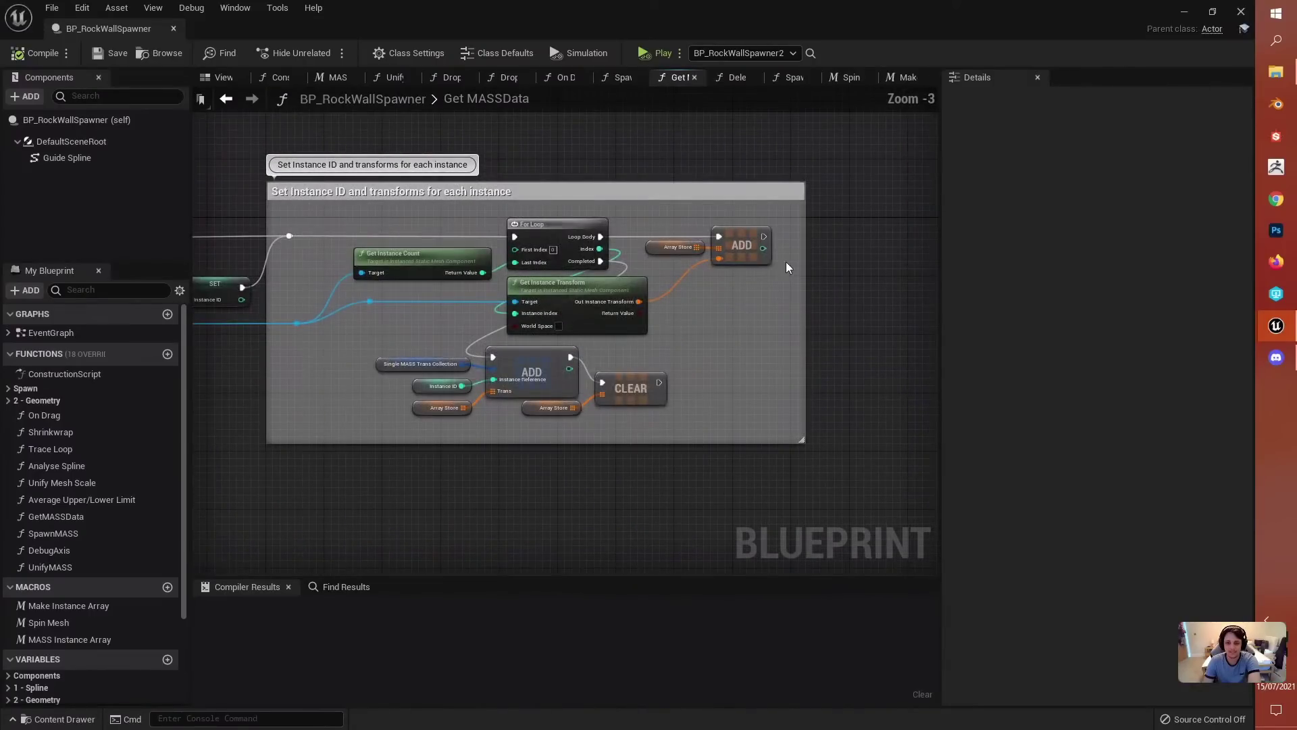
left_click_drag(682, 220, 736, 283)
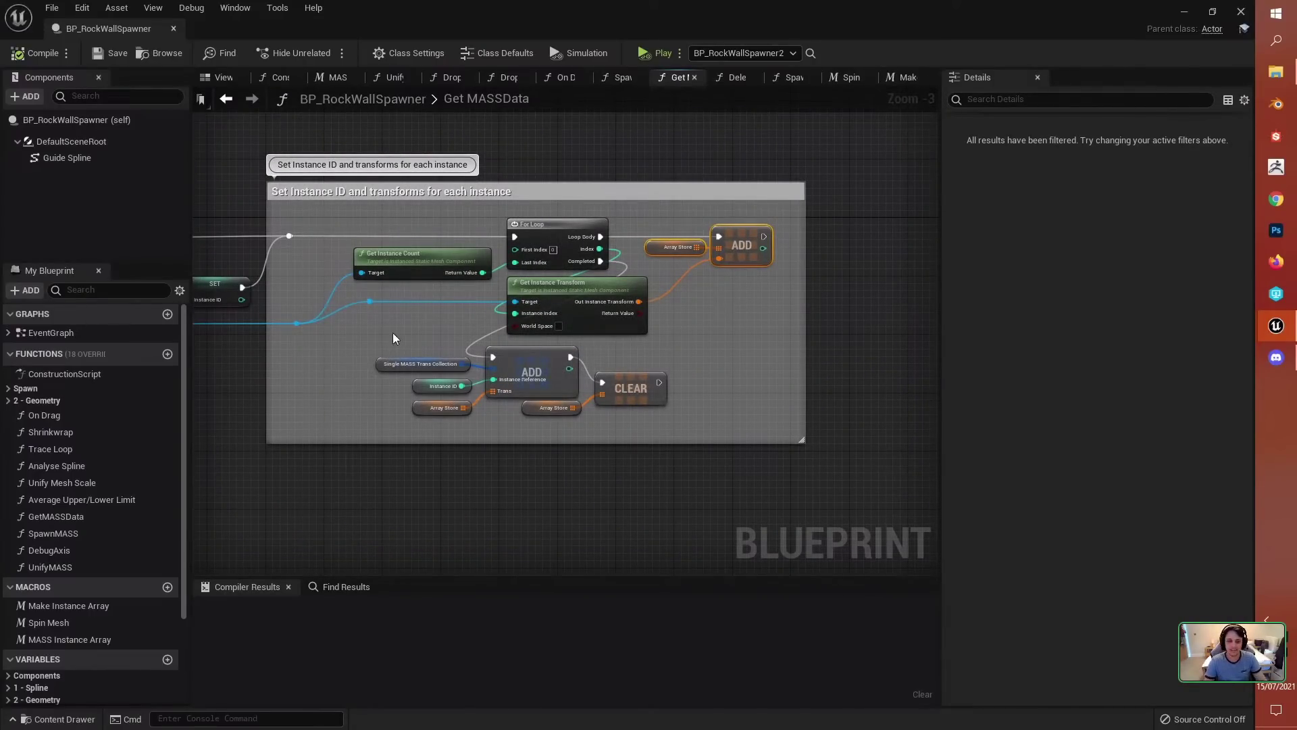
scroll(359, 395, "down", 2)
right_click_drag(358, 395, 672, 383)
scroll(505, 390, "up", 2)
right_click_drag(505, 390, 724, 359)
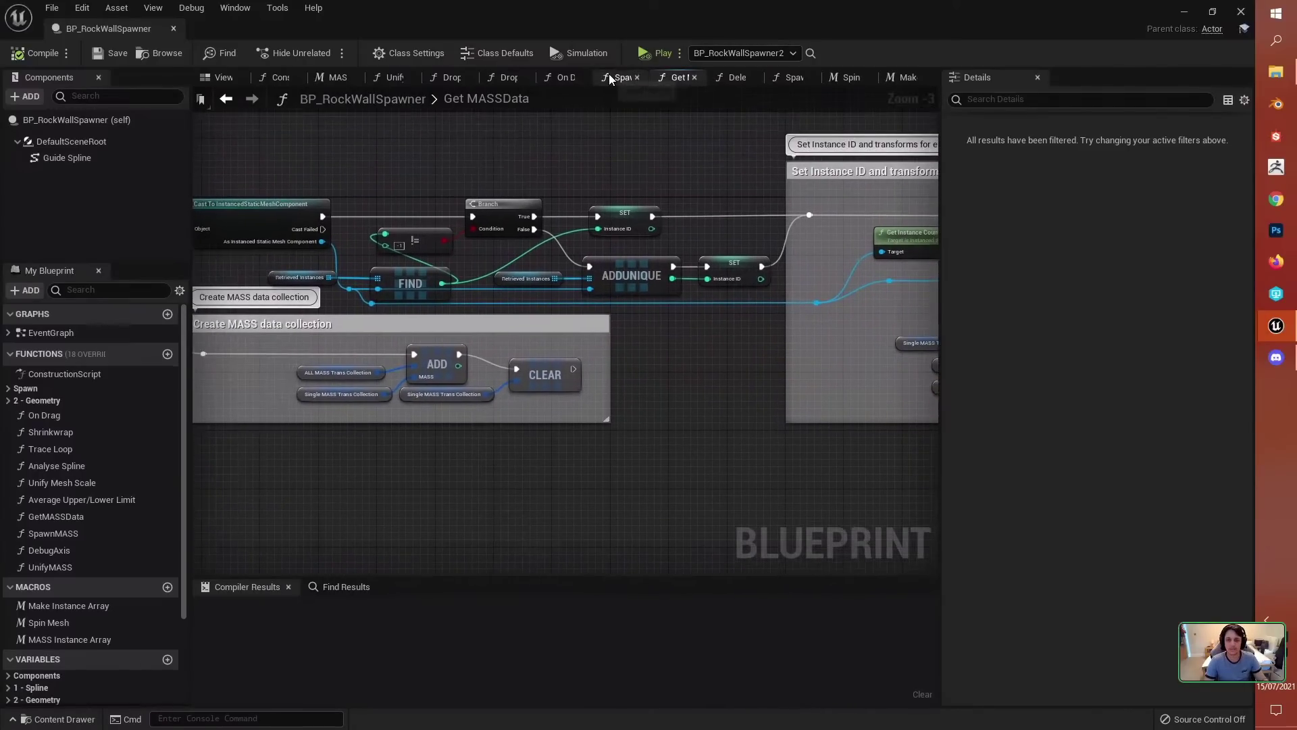
Step: Examine the Spawn MASS function called from On Drag, including its Spawn Instances section, and close the blueprint
left_click(563, 77)
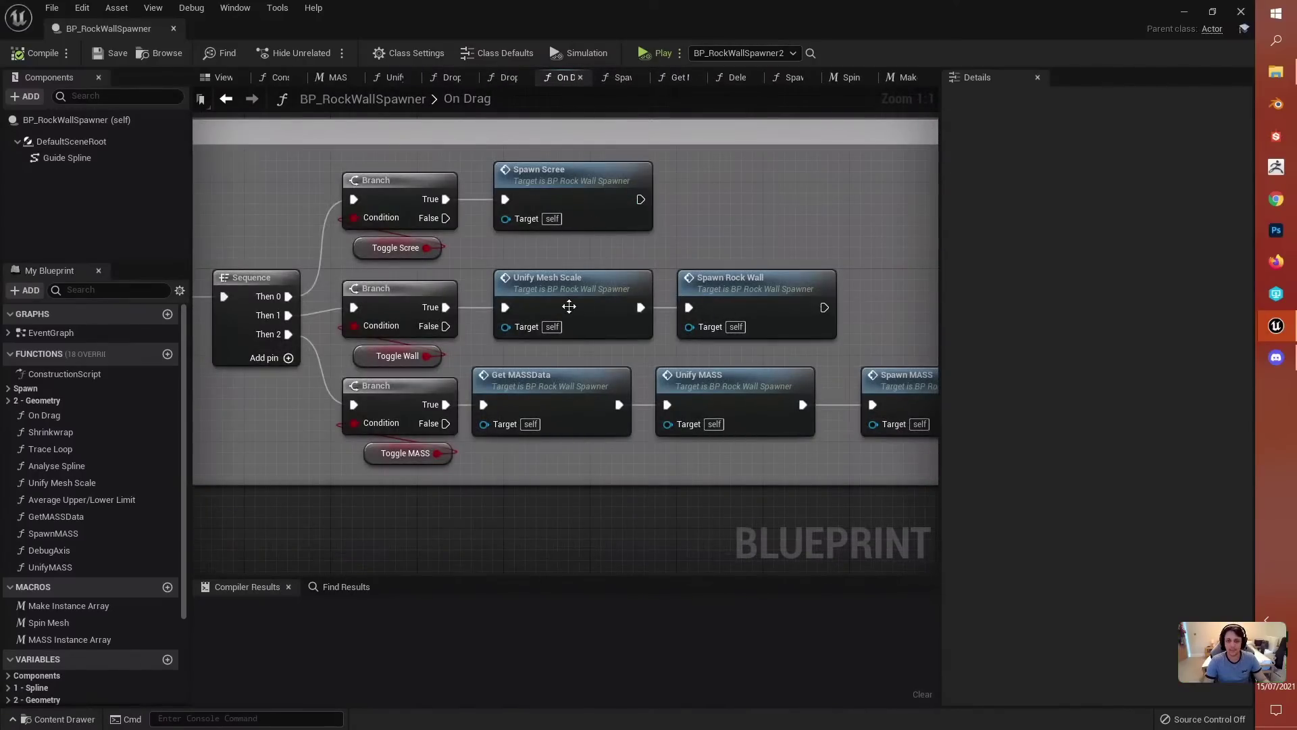
left_click(743, 301)
right_click_drag(748, 302, 561, 237)
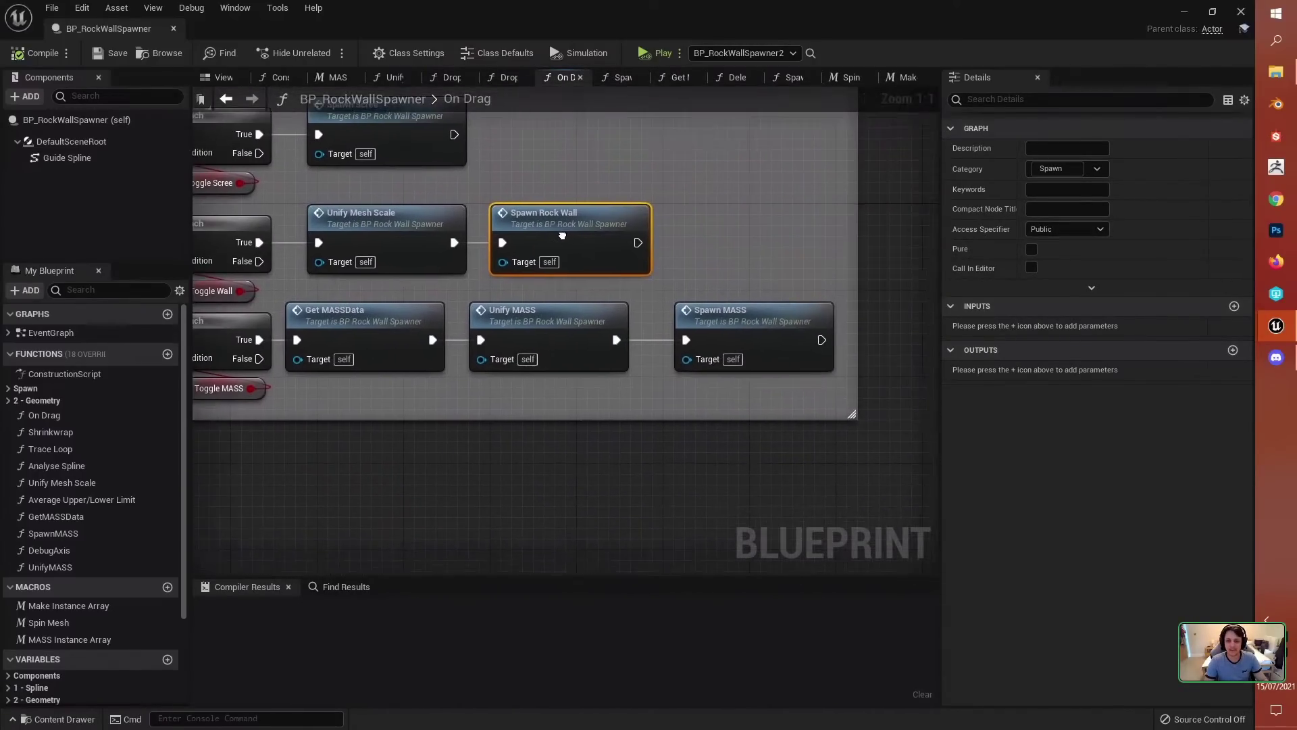
left_click(534, 310)
left_click(721, 325)
double_click(721, 325)
scroll(720, 395, "down", 3)
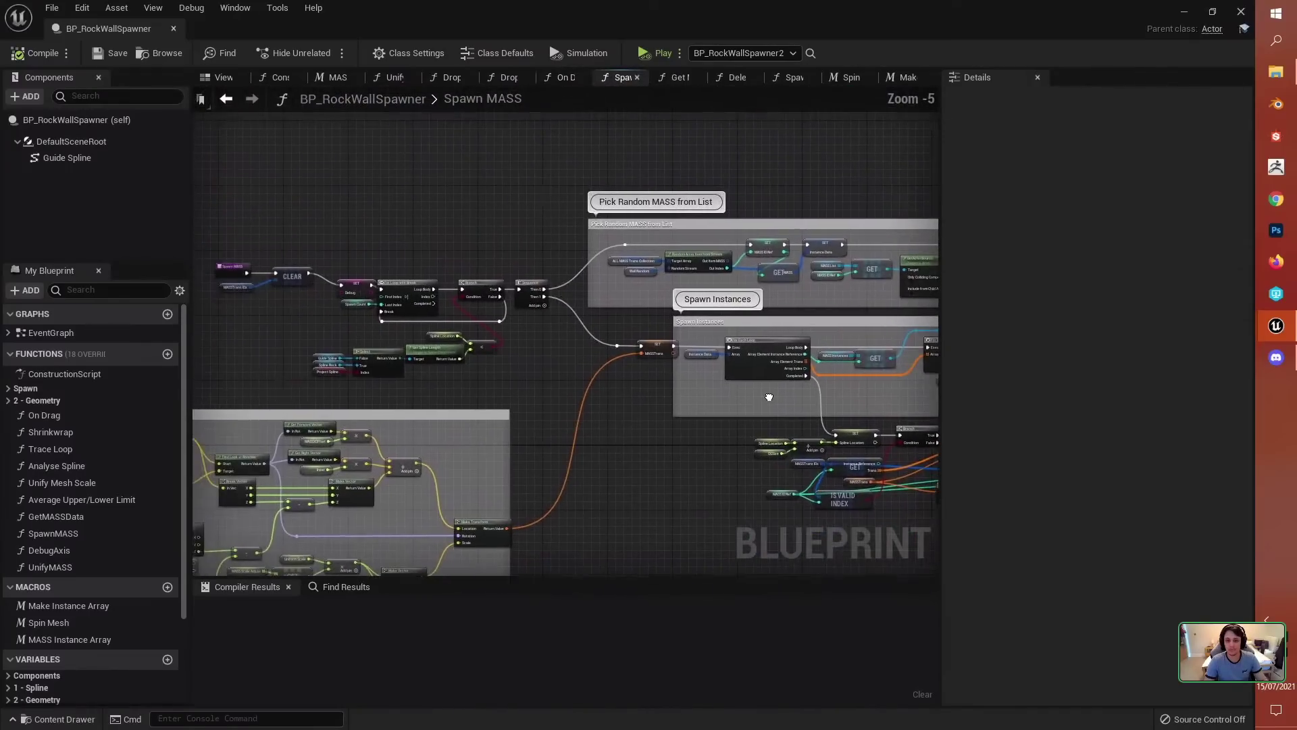
right_click_drag(769, 397, 547, 369)
right_click_drag(628, 372, 469, 362)
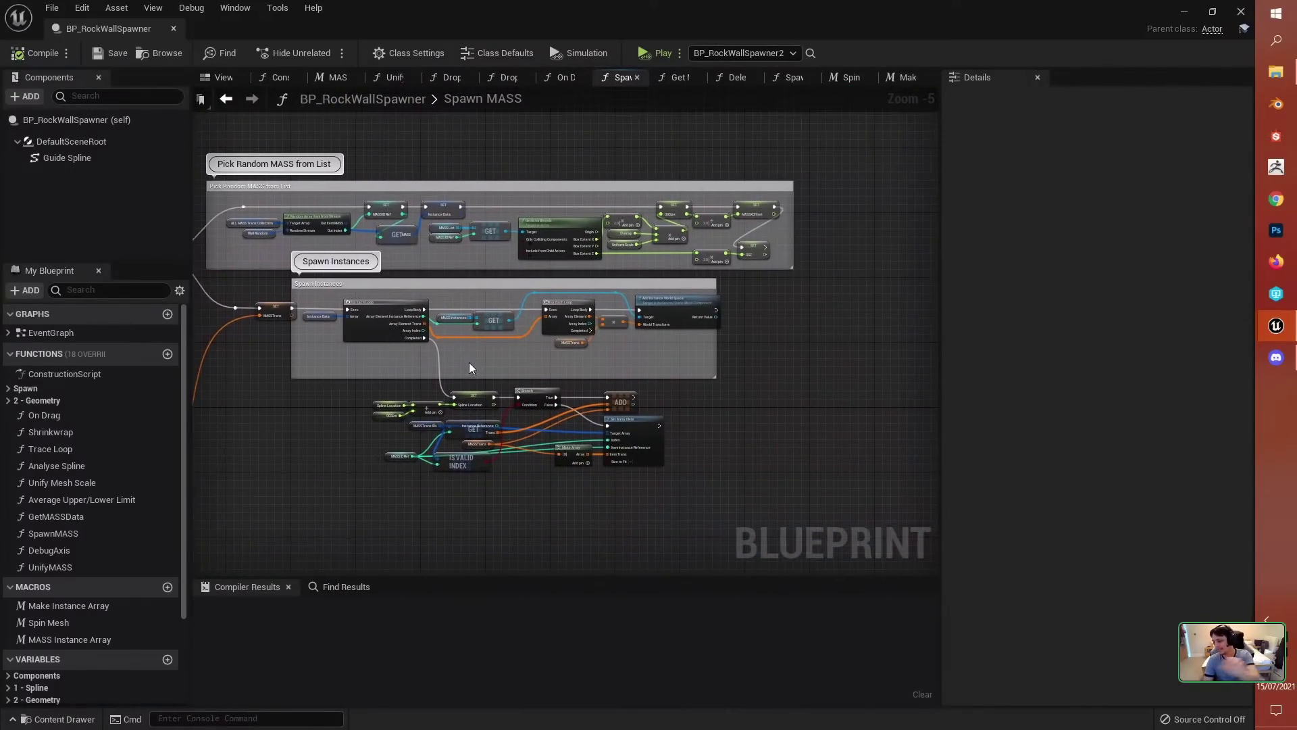
scroll(489, 370, "up", 3)
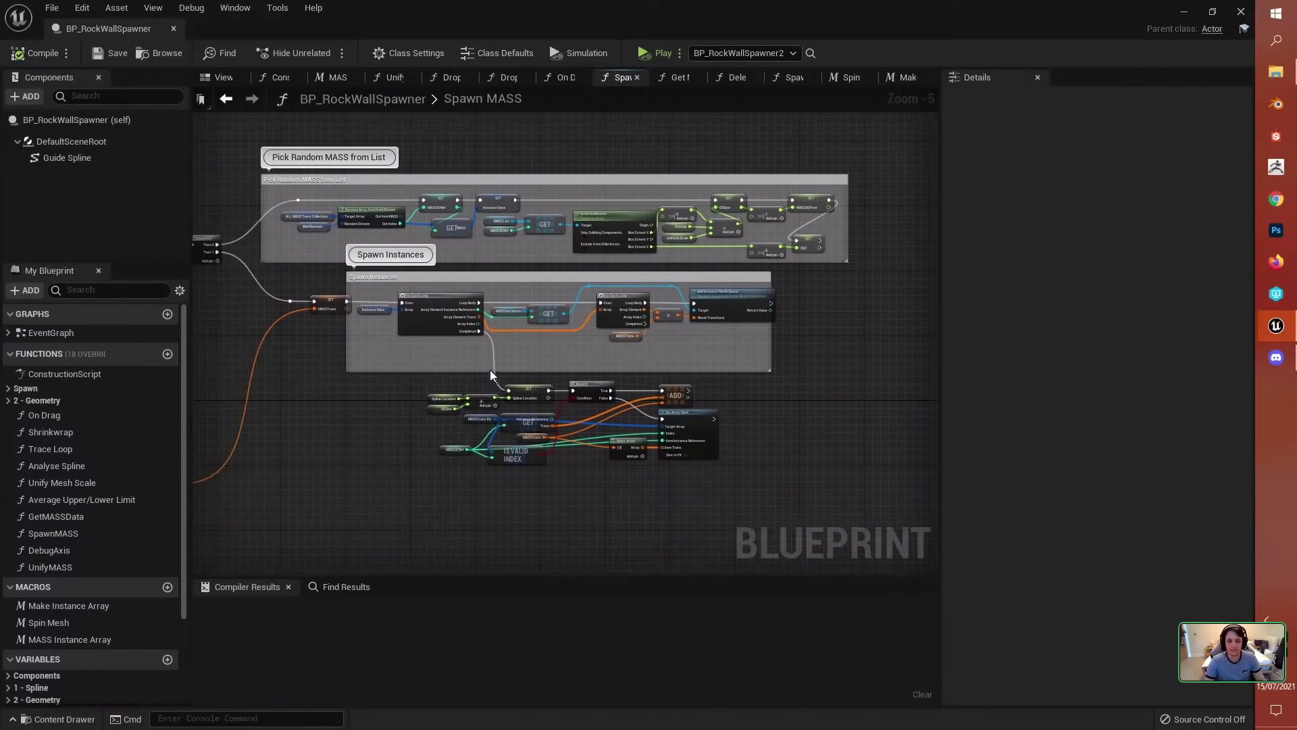
scroll(600, 340, "down", 1)
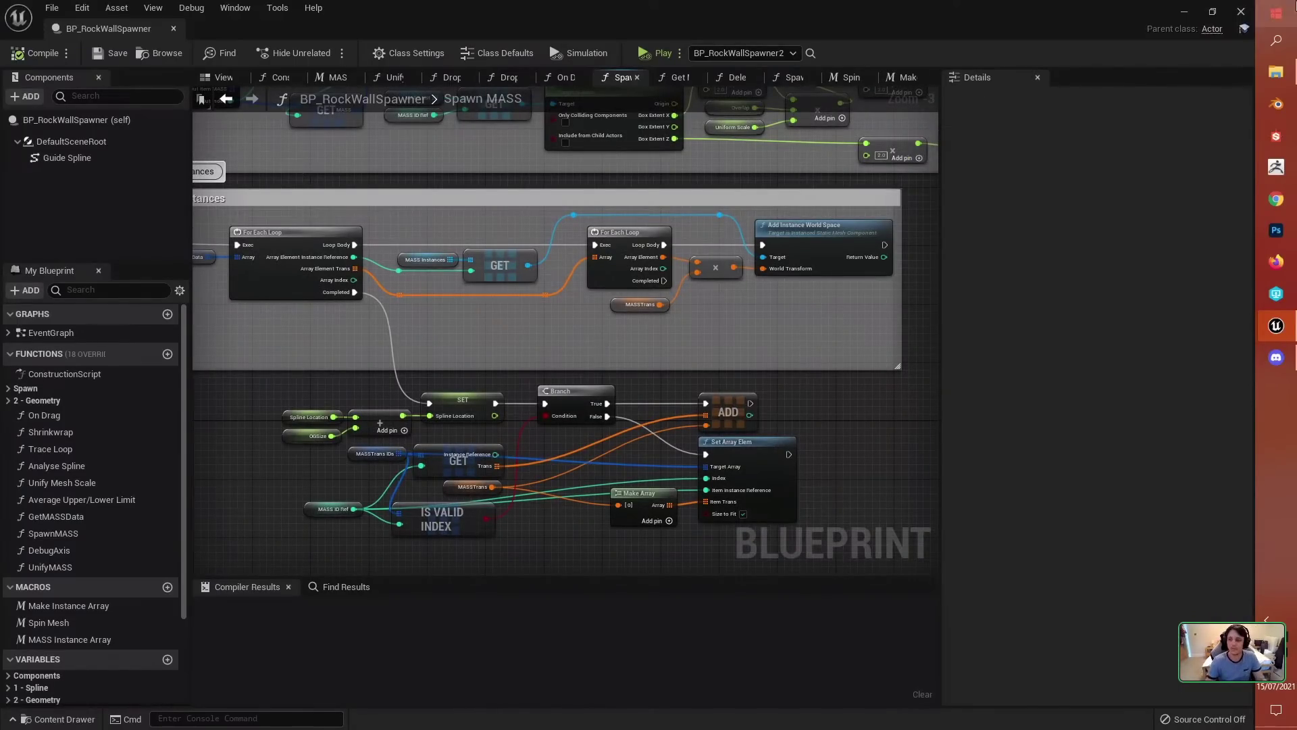
left_click(1241, 12)
Step: Move BP_RockWallSpawner2 in front of the distant cliff, to about Y 40954 and Z 5446
right_click_drag(431, 416, 488, 429)
key("a")
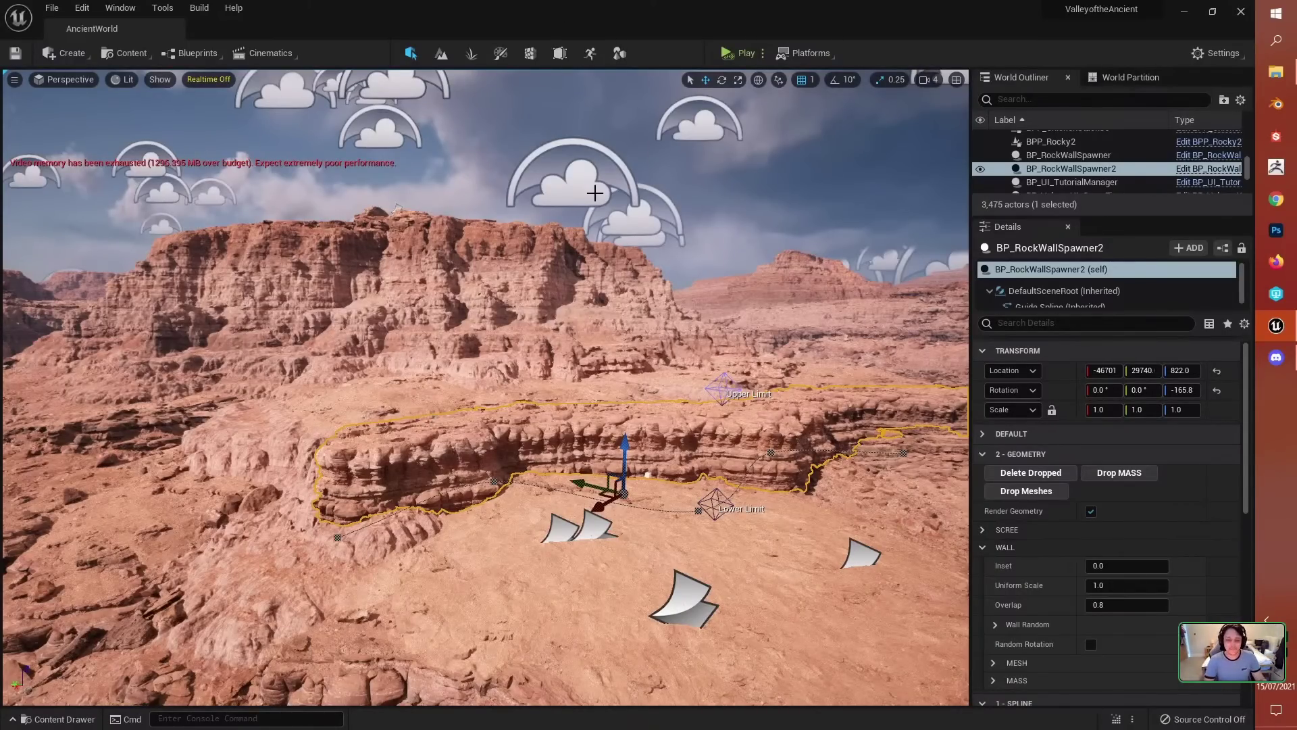
mouse_move(609, 494)
left_mouse_down()
mouse_move(540, 481)
mouse_move(583, 496)
left_mouse_up()
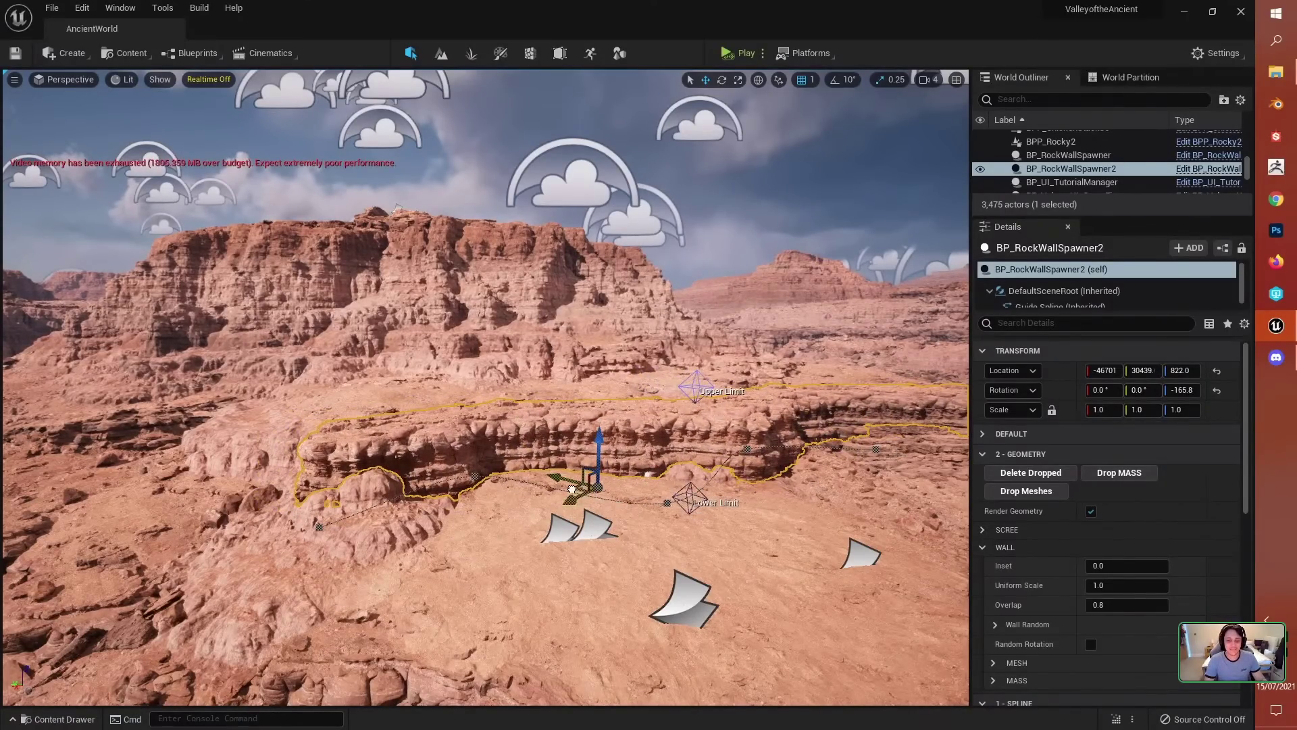
left_click_drag(577, 487, 319, 261)
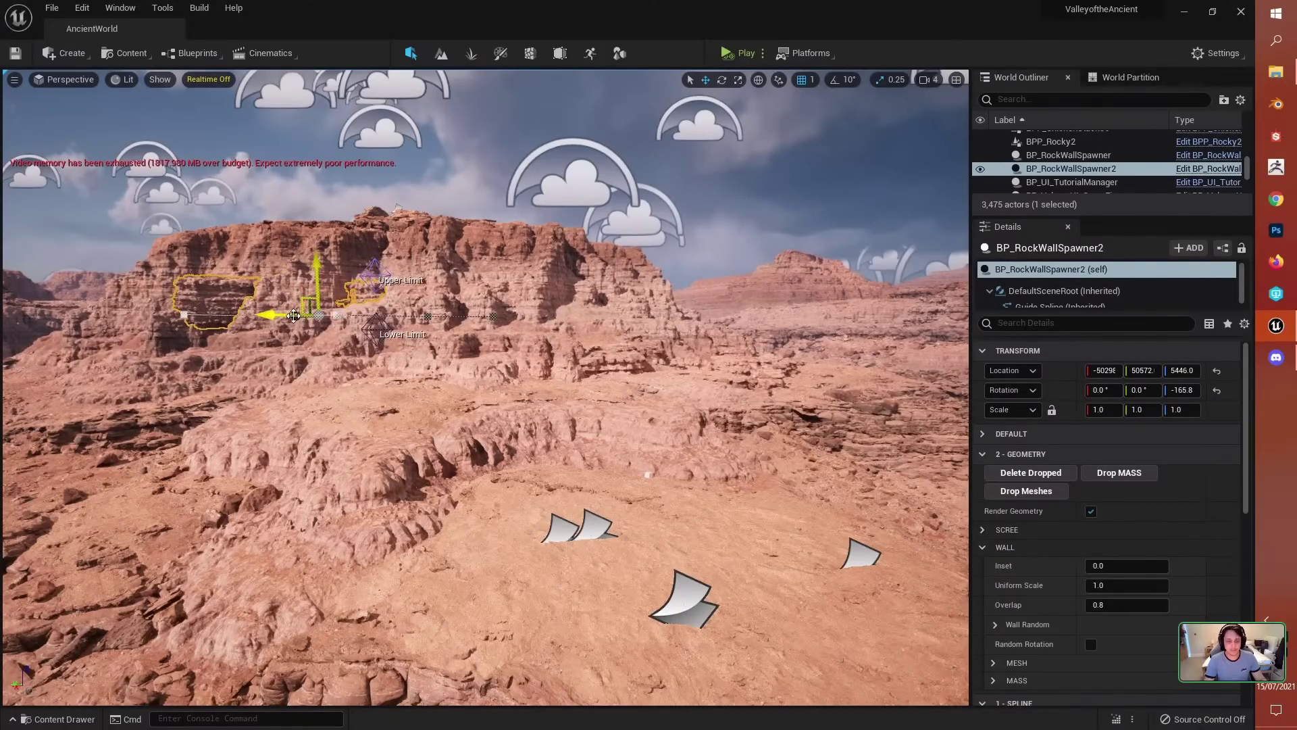
left_click_drag(205, 339, 323, 328)
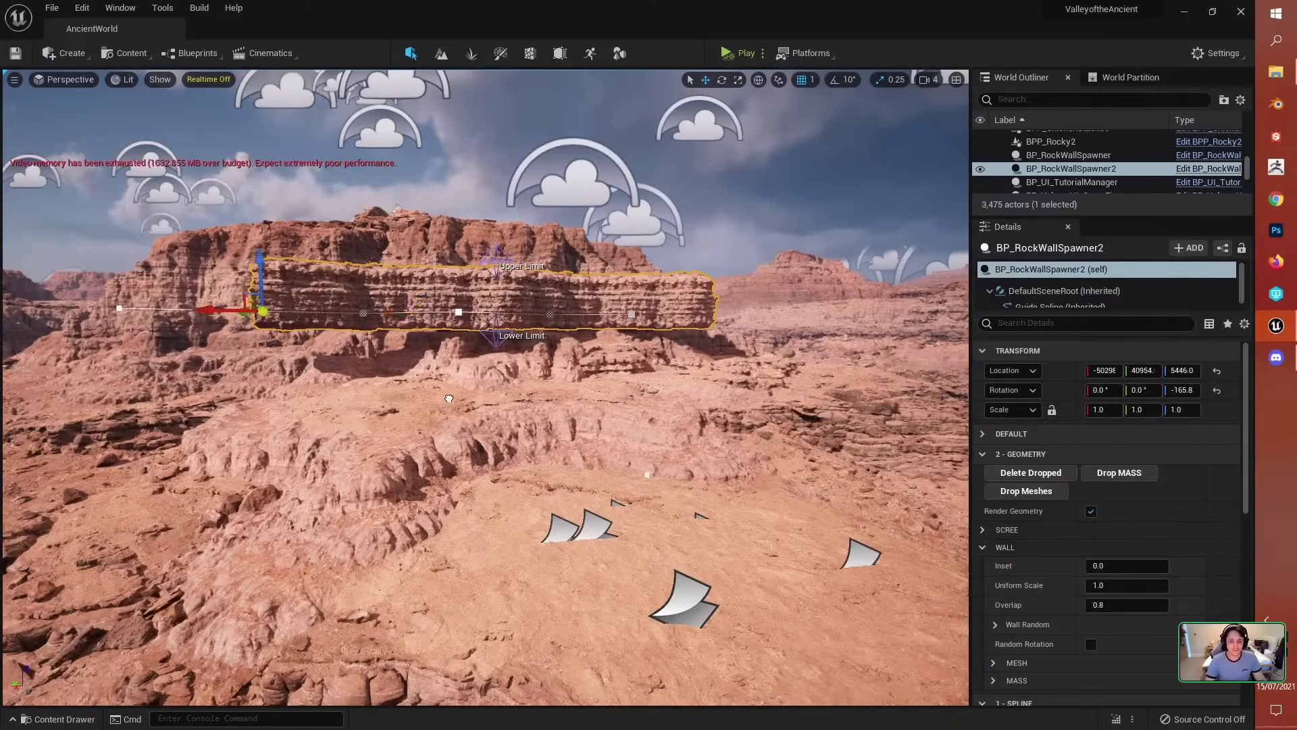
Step: Pull the end point of BP_RockWallSpawner2's spline outward to lengthen the rock wall along the distant cliff
key("w")
right_click_drag(449, 398, 367, 430)
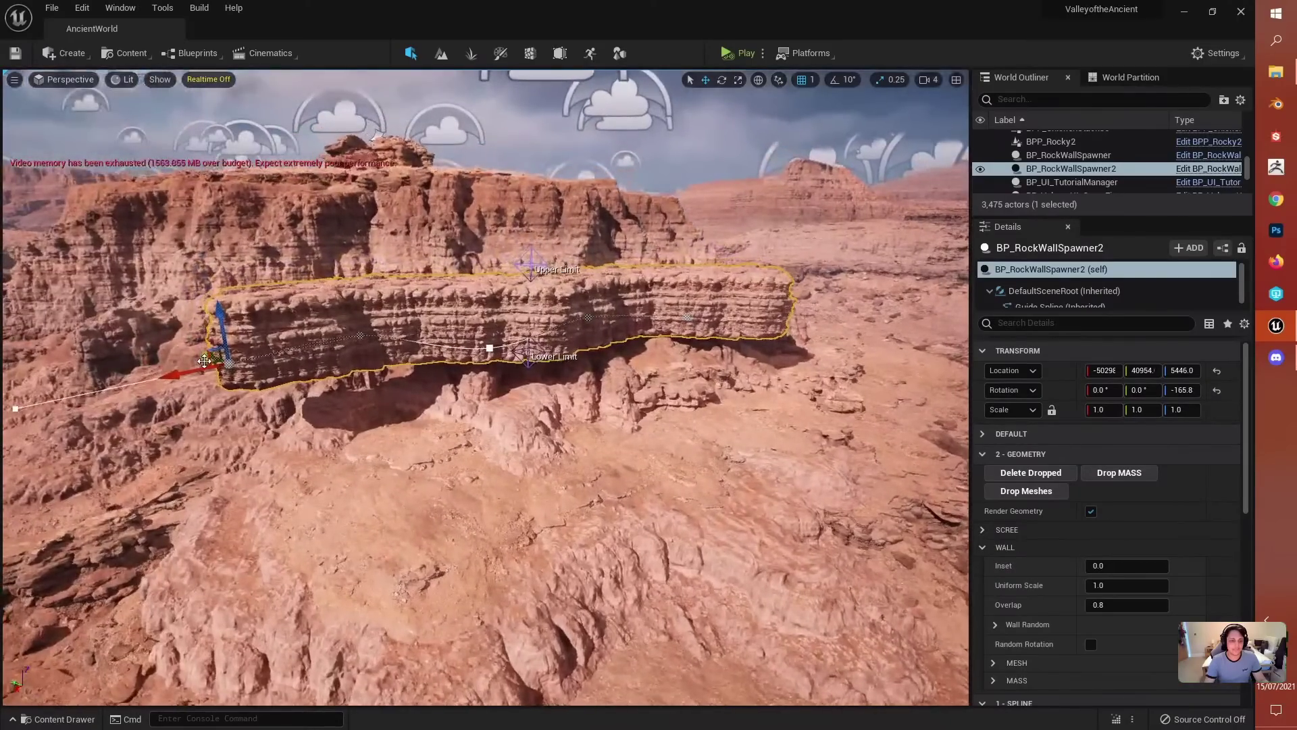
left_click_drag(206, 352, 112, 317)
key("a")
right_click_drag(486, 351, 470, 371)
left_click_drag(146, 302, 192, 297)
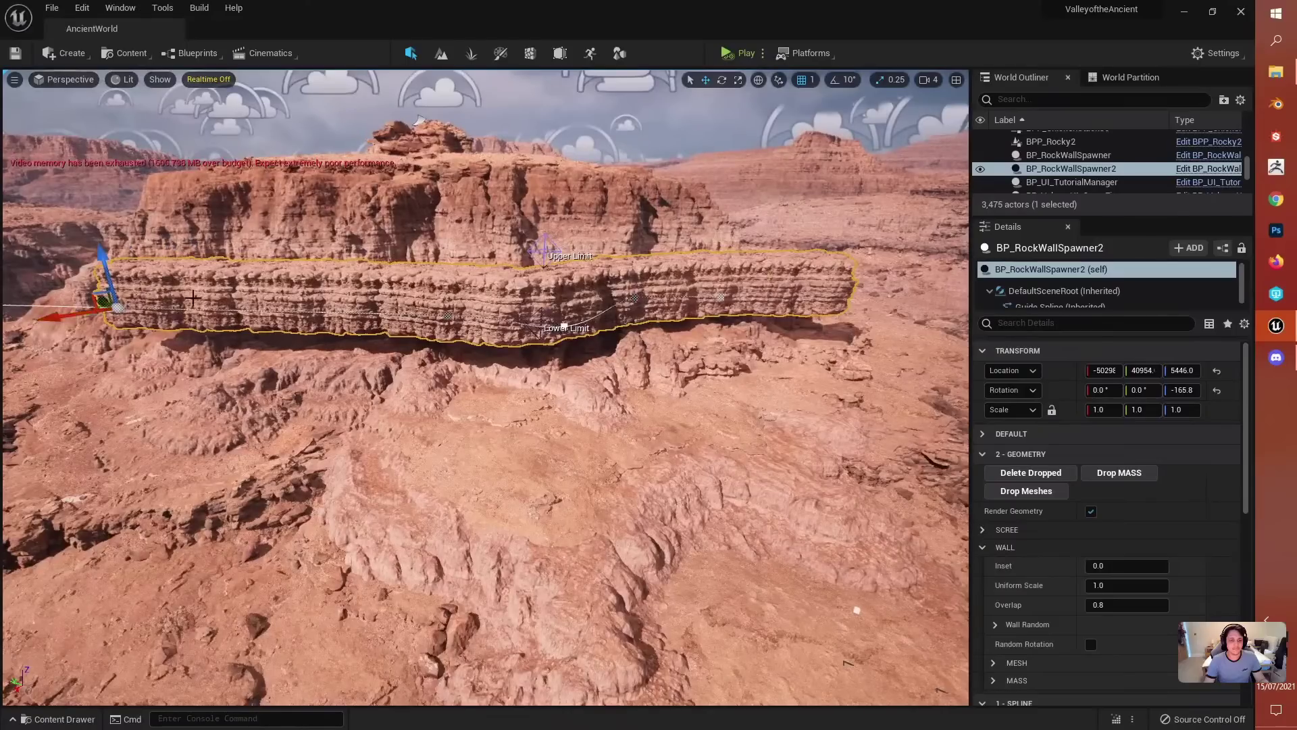
left_click(307, 331)
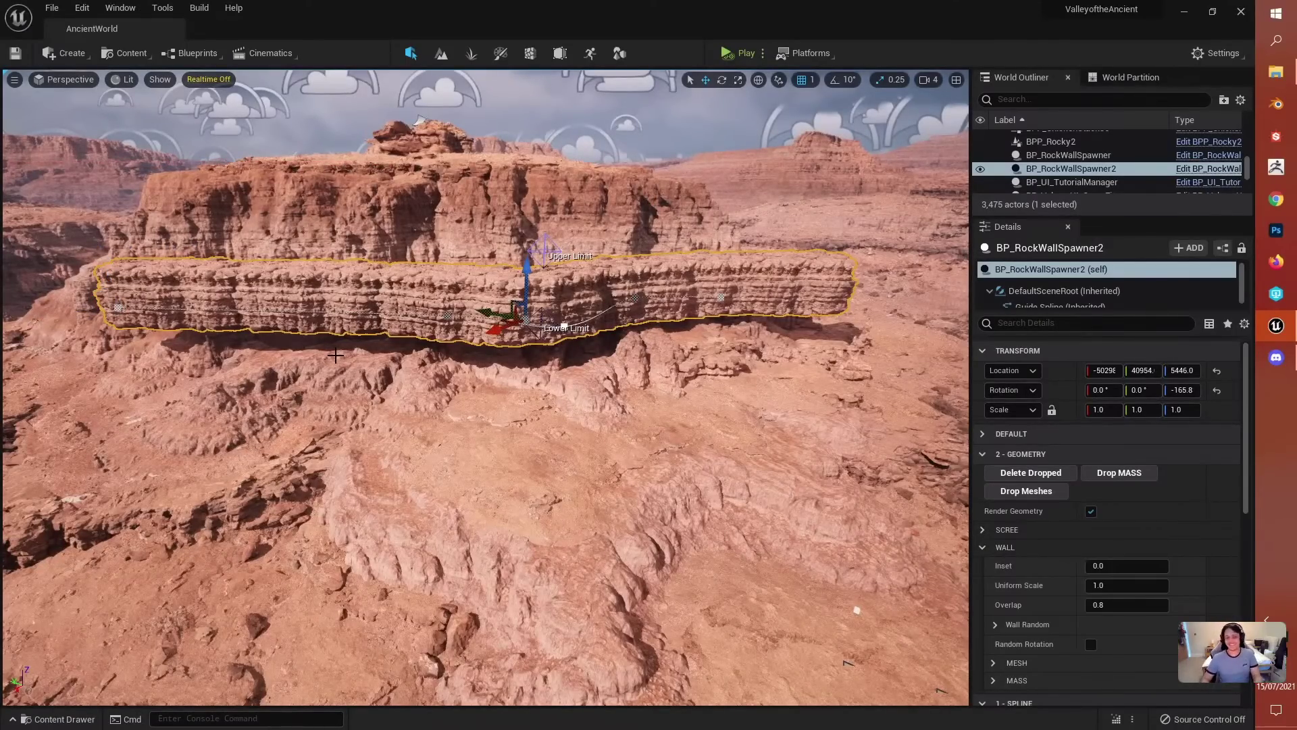
mouse_move(665, 299)
right_mouse_down()
mouse_move(628, 277)
mouse_move(665, 299)
right_mouse_up()
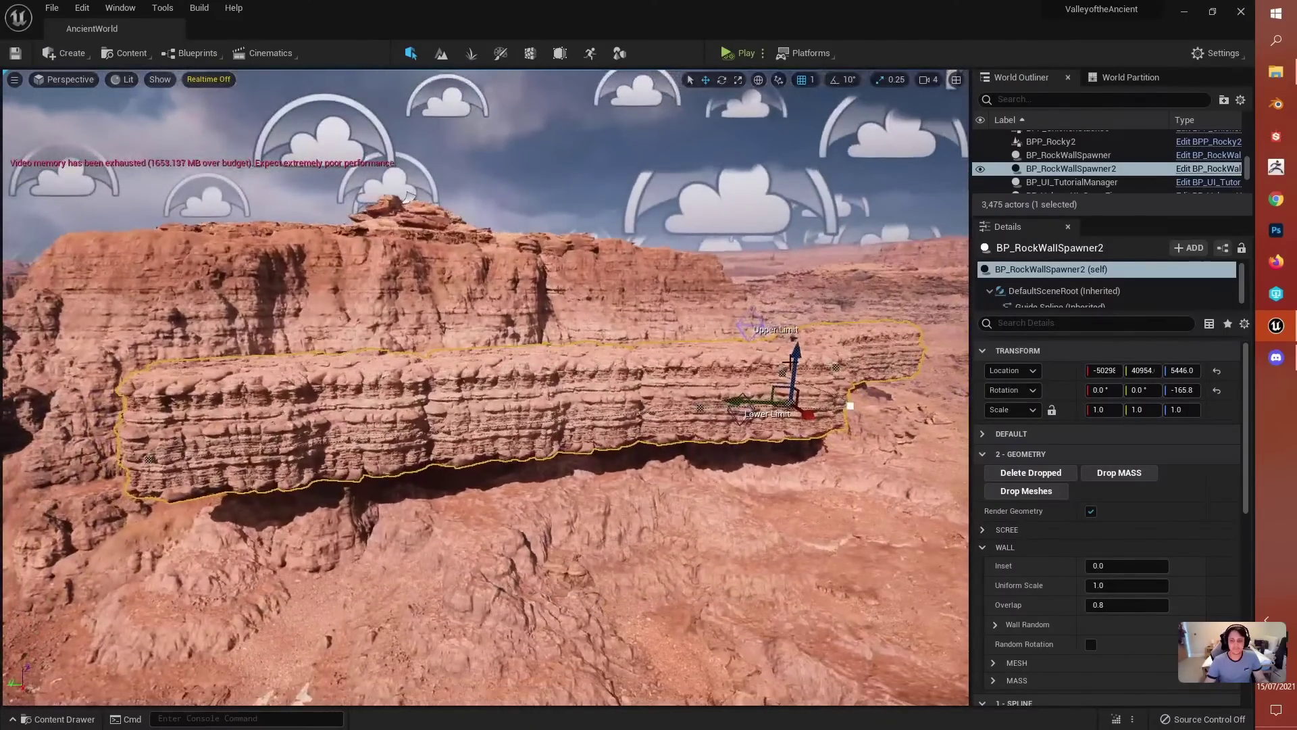
Step: Drop the lengthened wall as individual static meshes and delete BP_RockWallSpawner2 from the level
left_click(1040, 498)
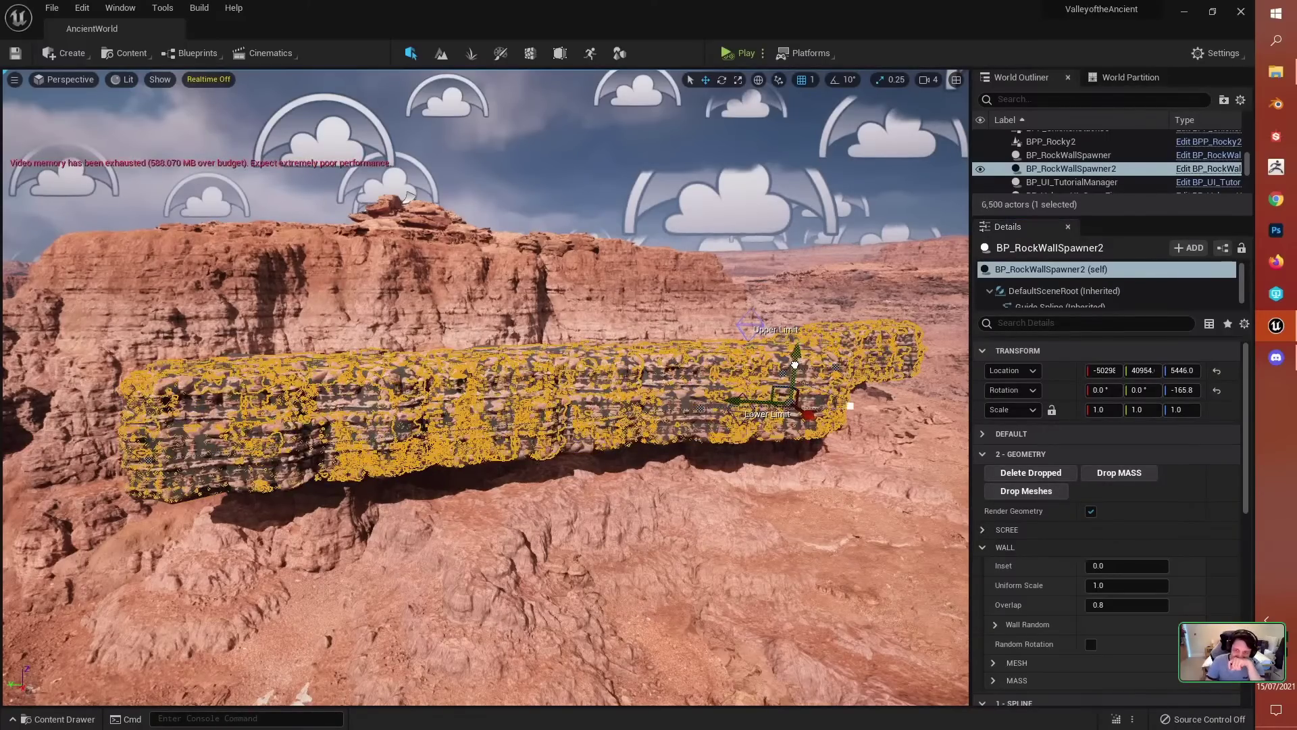
left_click_drag(796, 362, 784, 135)
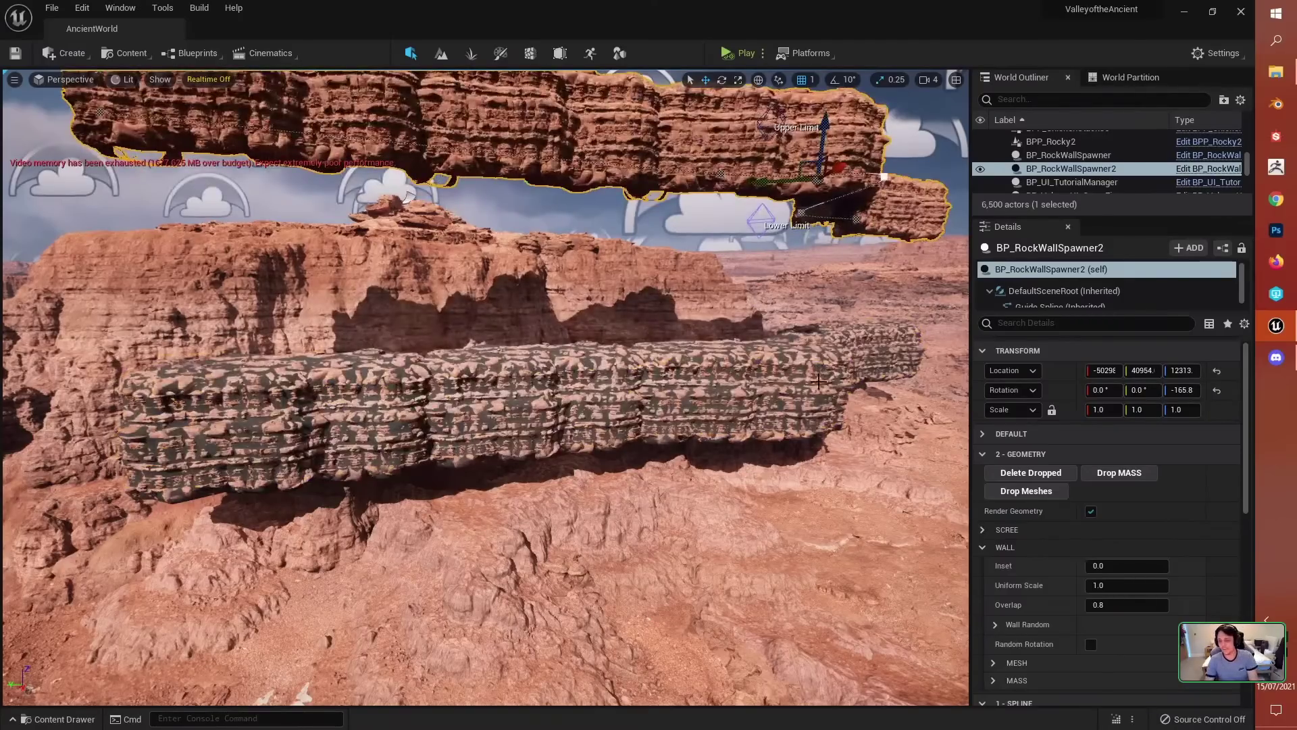
key("Delete")
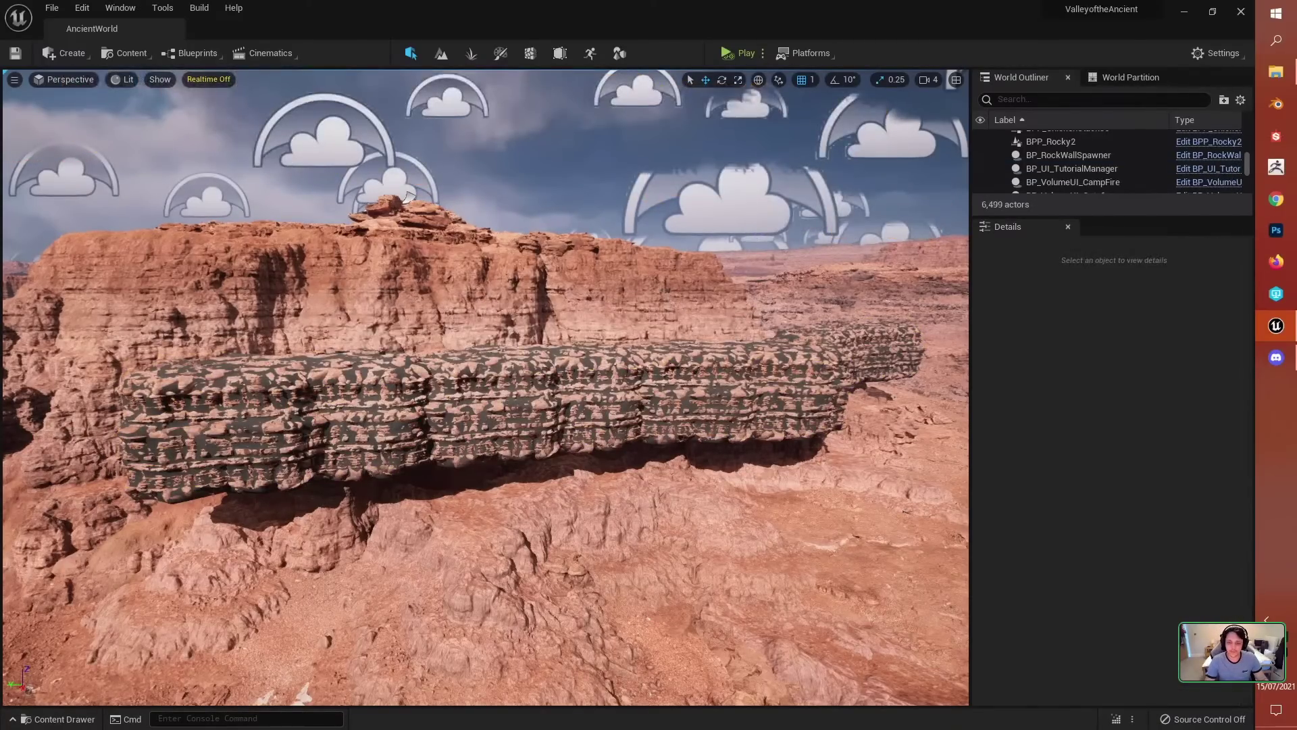
Step: Focus on a dropped static mesh rock near the wall's upper edge and try to delete a rock there
left_click(627, 392)
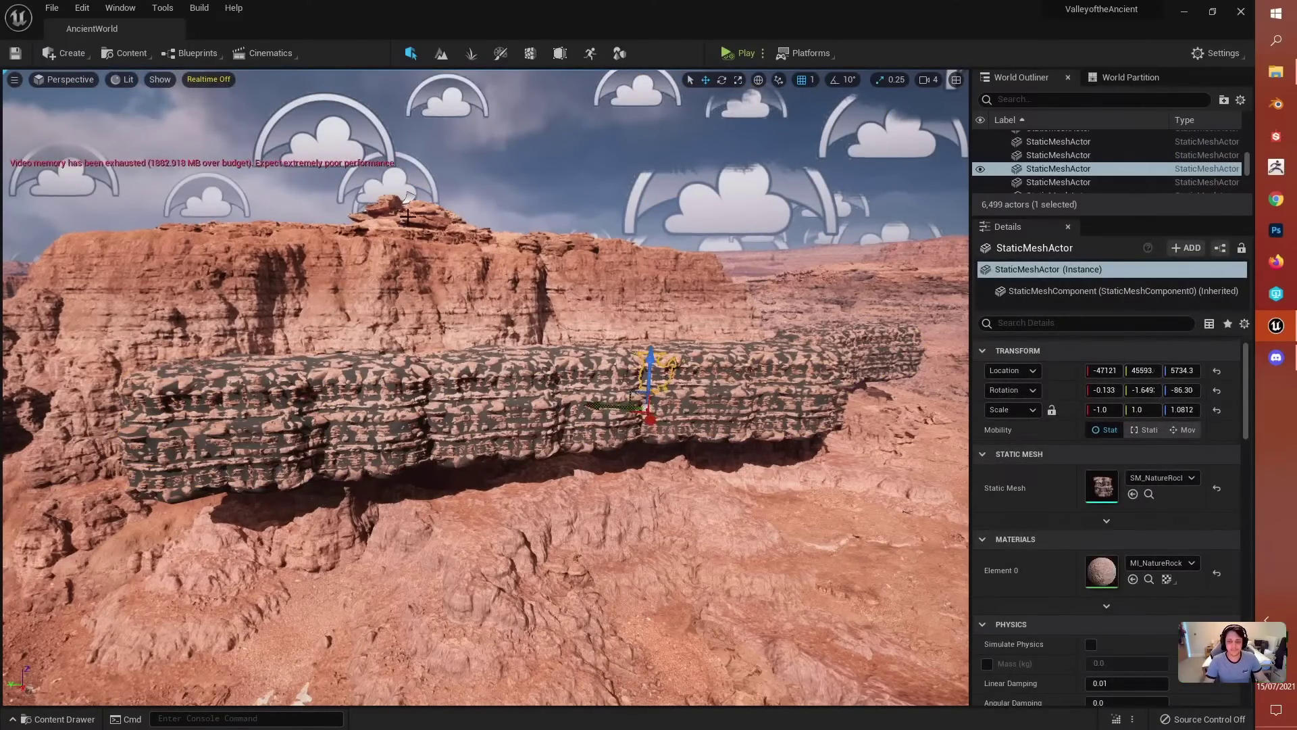
key("f")
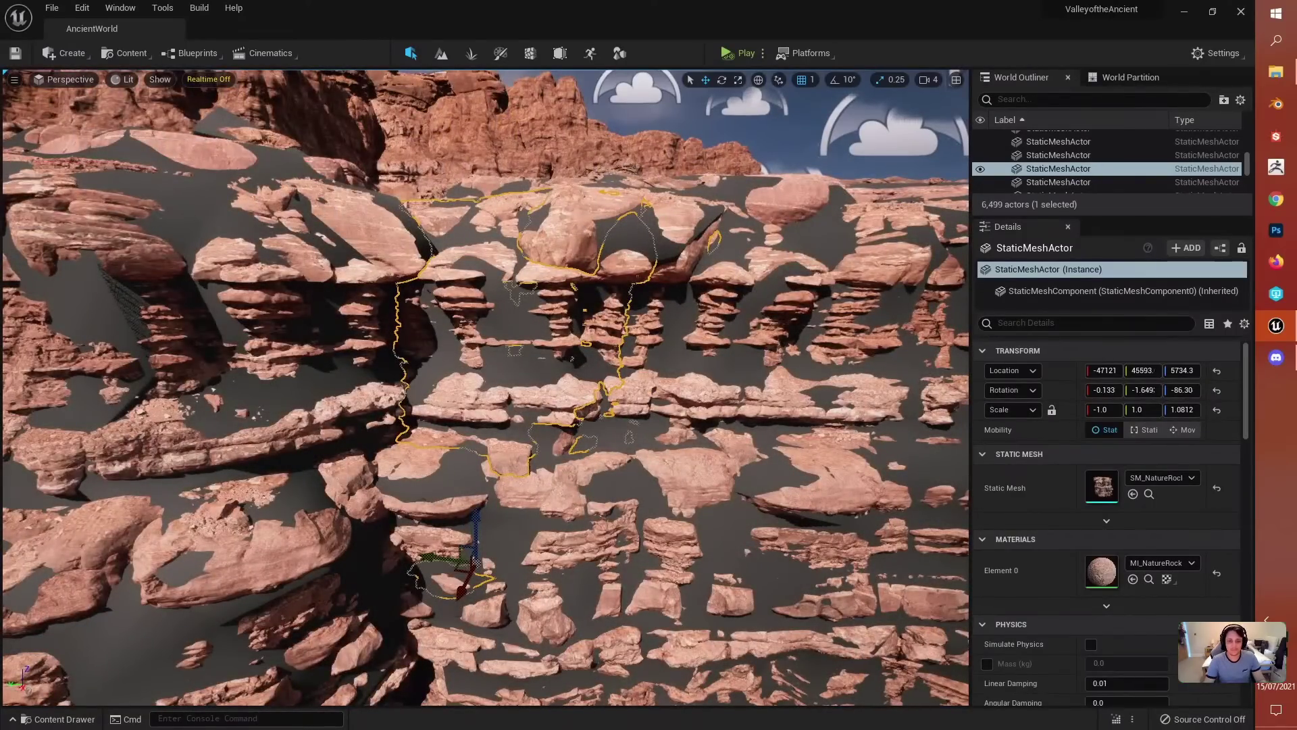
left_click(506, 315)
key("Delete")
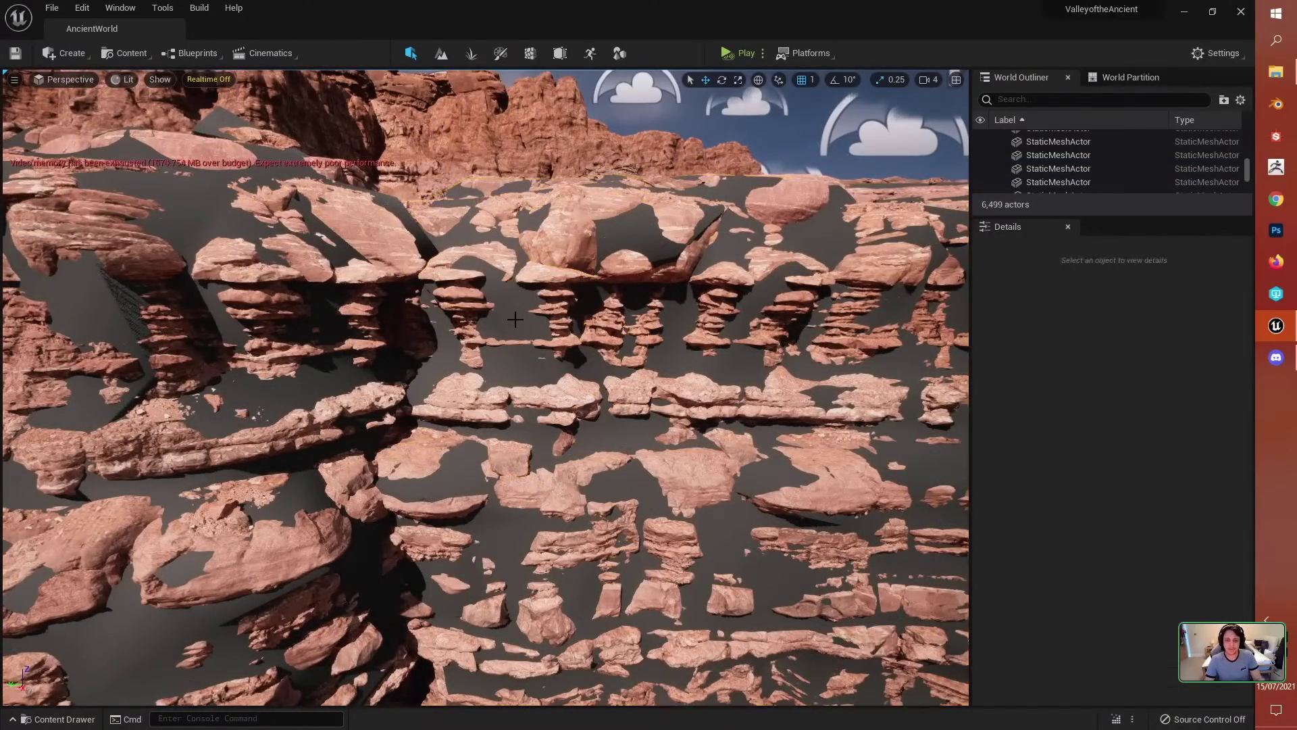
Step: Delete the MASS_Cliff_L_1 mesh covering the rock wall and lower a rock near the wall's upper edge to about Z 4924
left_click(510, 309)
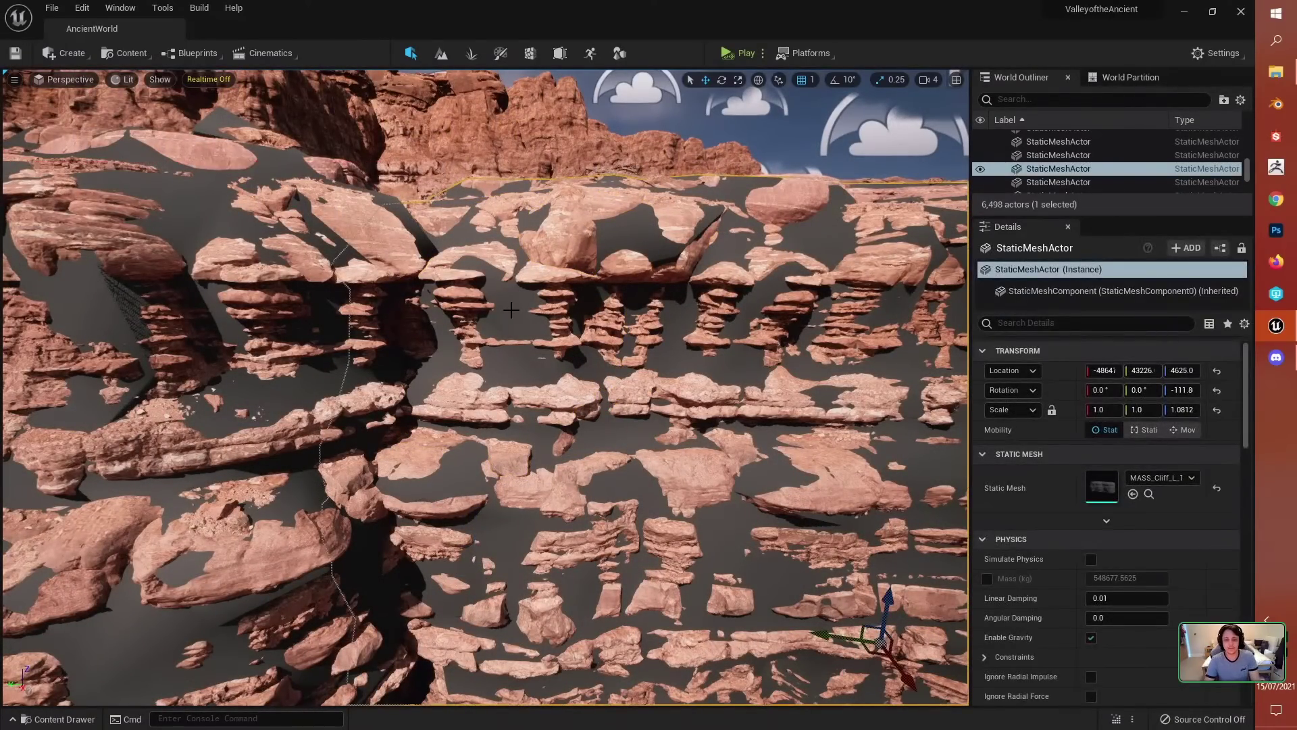
key("Delete")
left_click(629, 312)
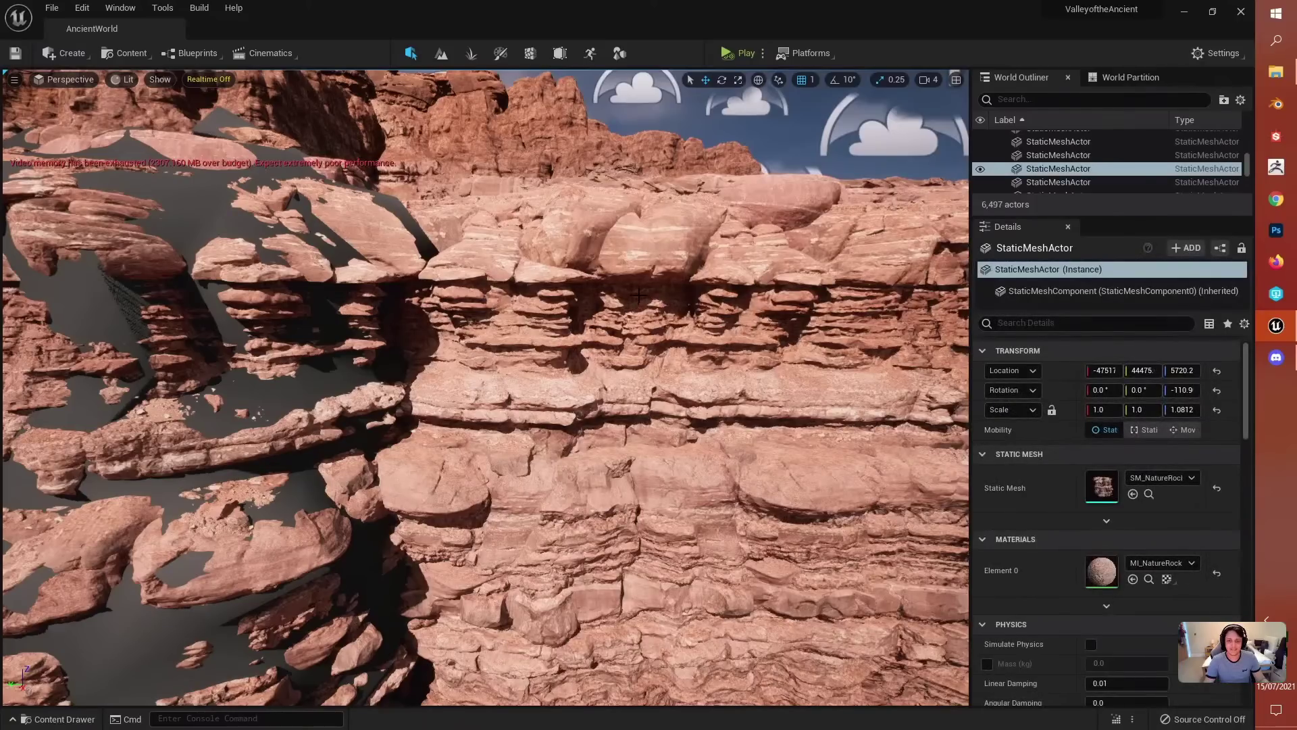
key("s")
right_click_drag(637, 431, 652, 406)
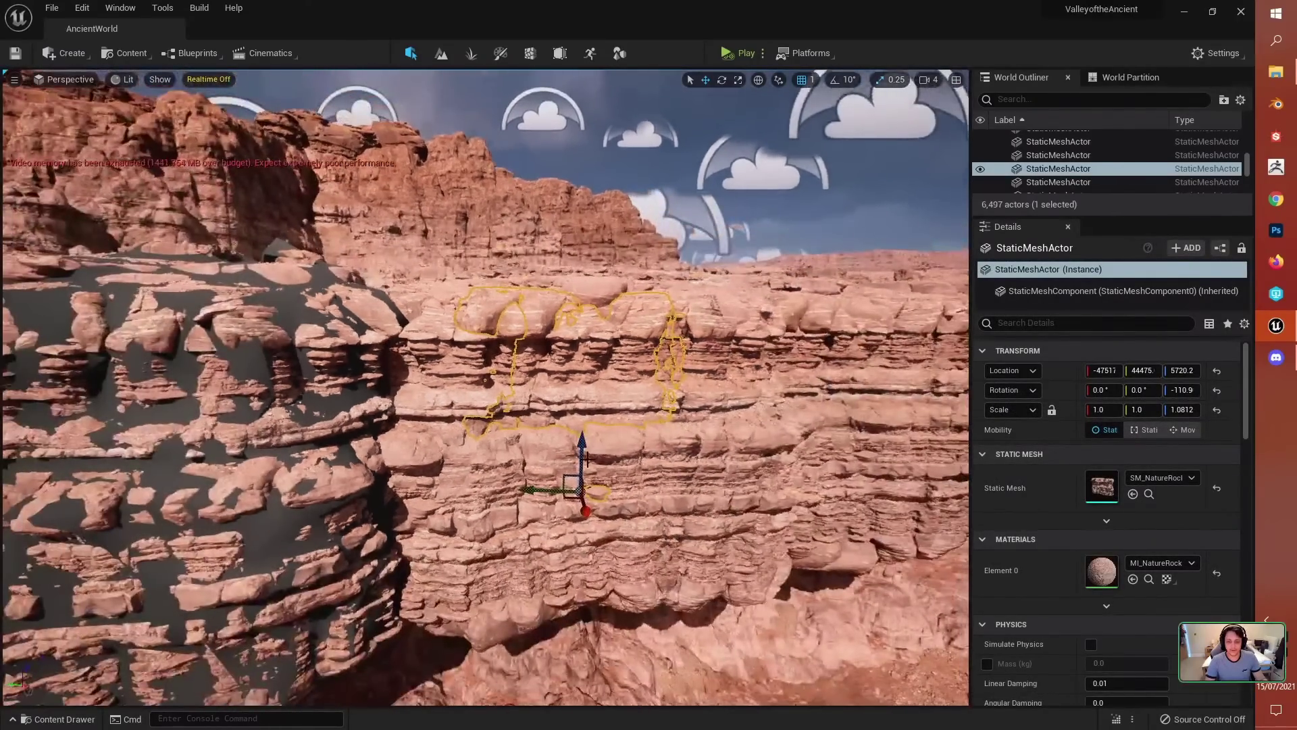
left_click_drag(586, 459, 581, 564)
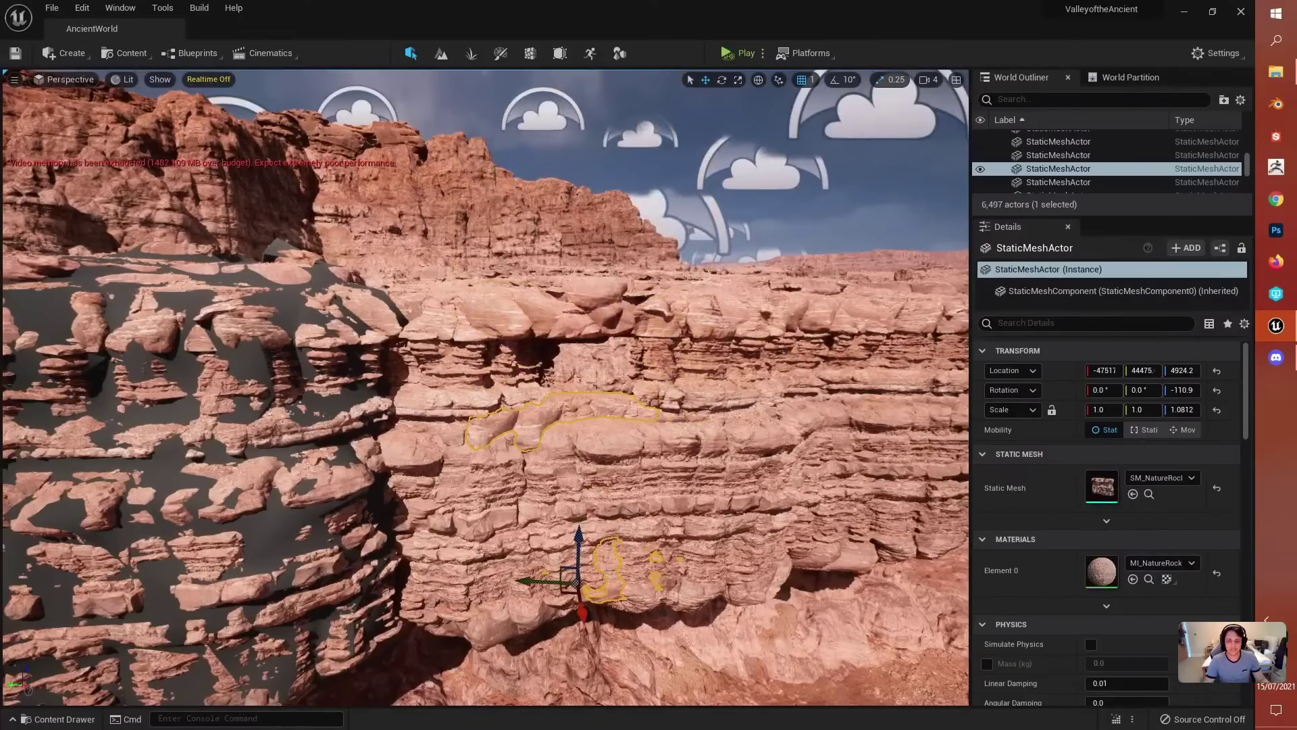
Step: Focus on the wall's upper edge, raise the layered rock below it to about Z 5764 and delete that rock
left_click(586, 298)
mouse_move(586, 298)
right_mouse_down()
mouse_move(589, 270)
mouse_move(580, 305)
right_mouse_up()
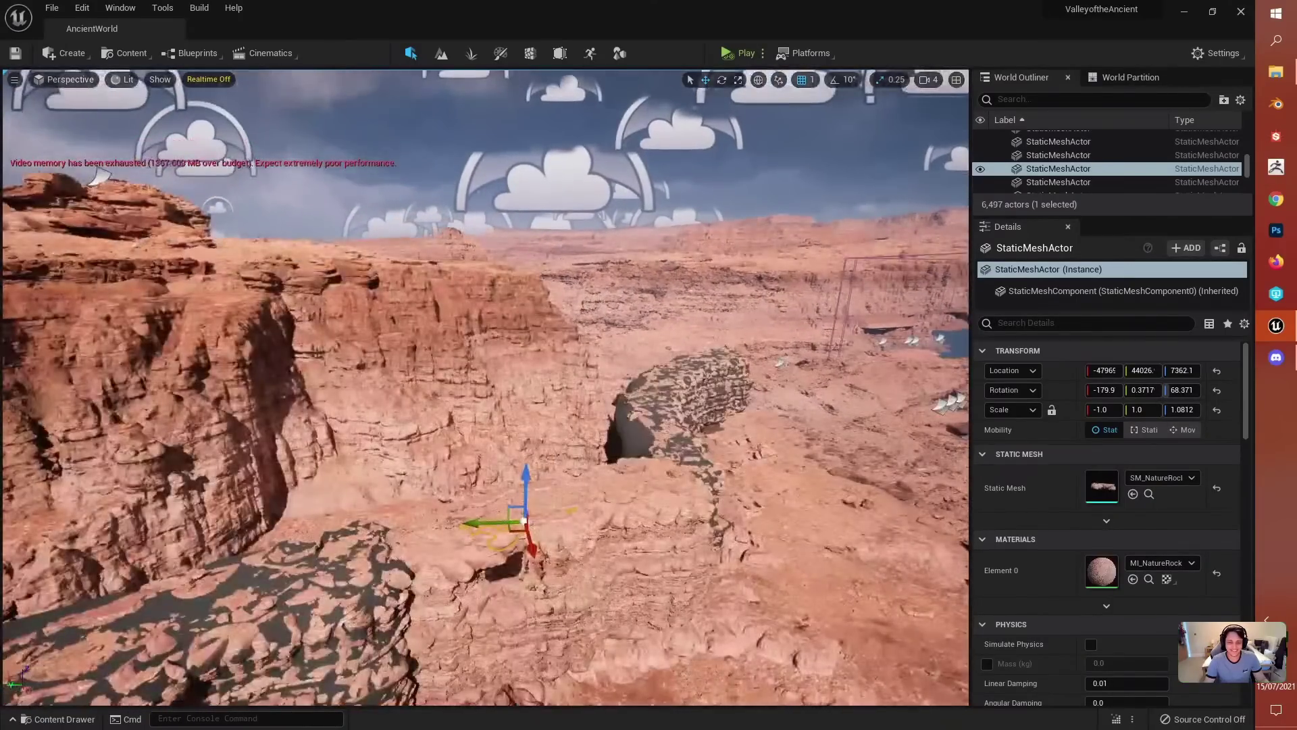
right_click_drag(507, 338, 505, 340)
key("f")
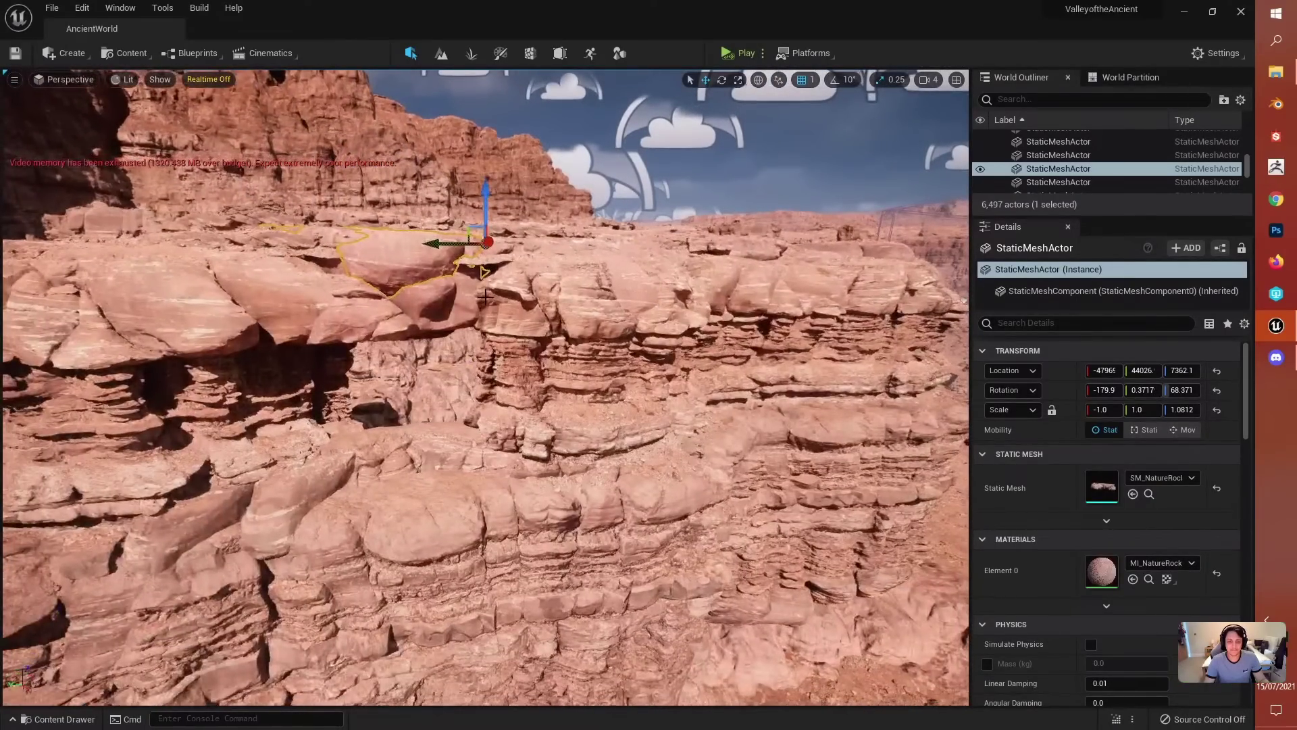
left_click(485, 298)
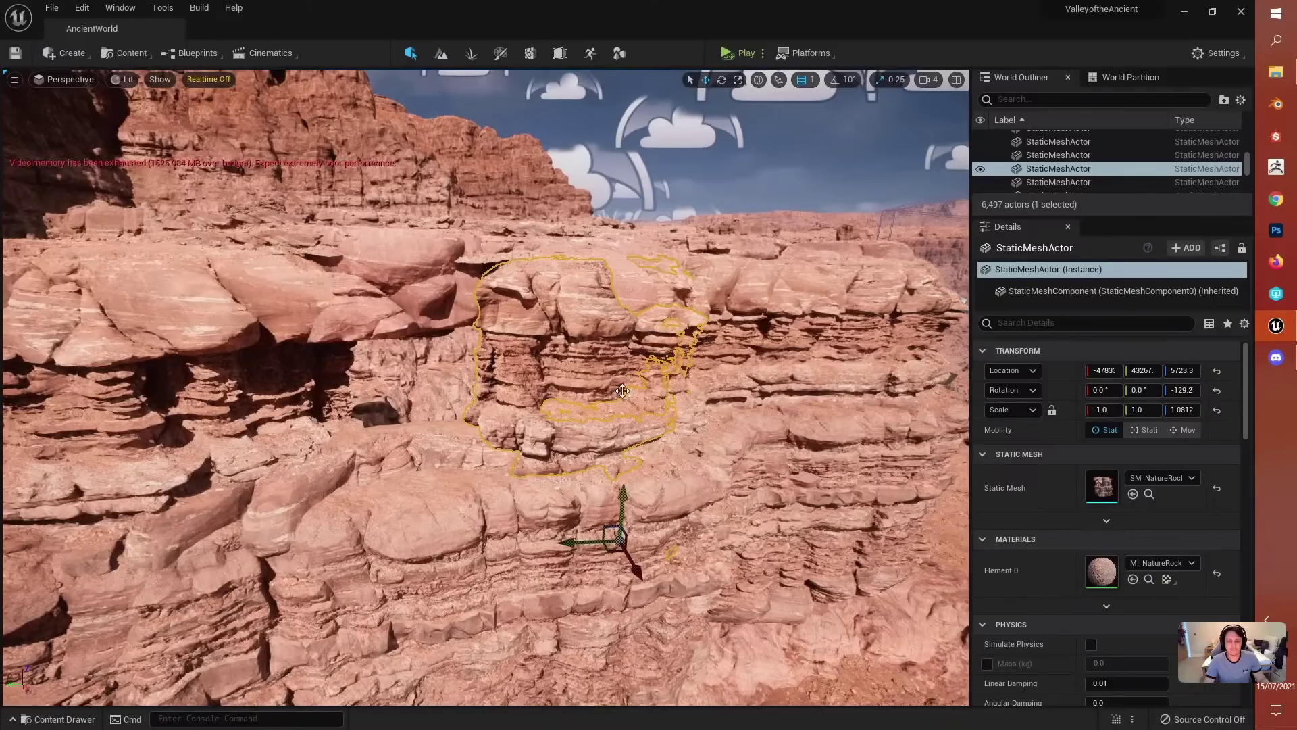
left_click_drag(622, 390, 627, 310)
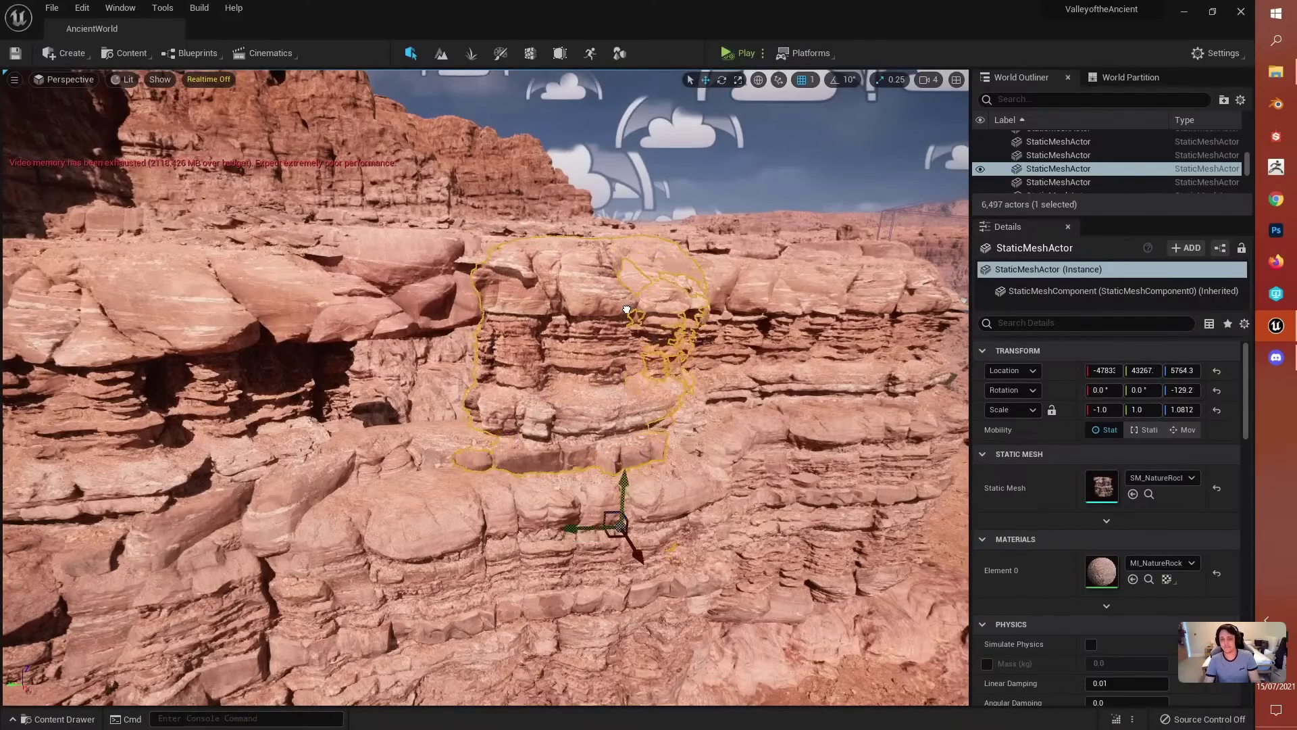
key("Delete")
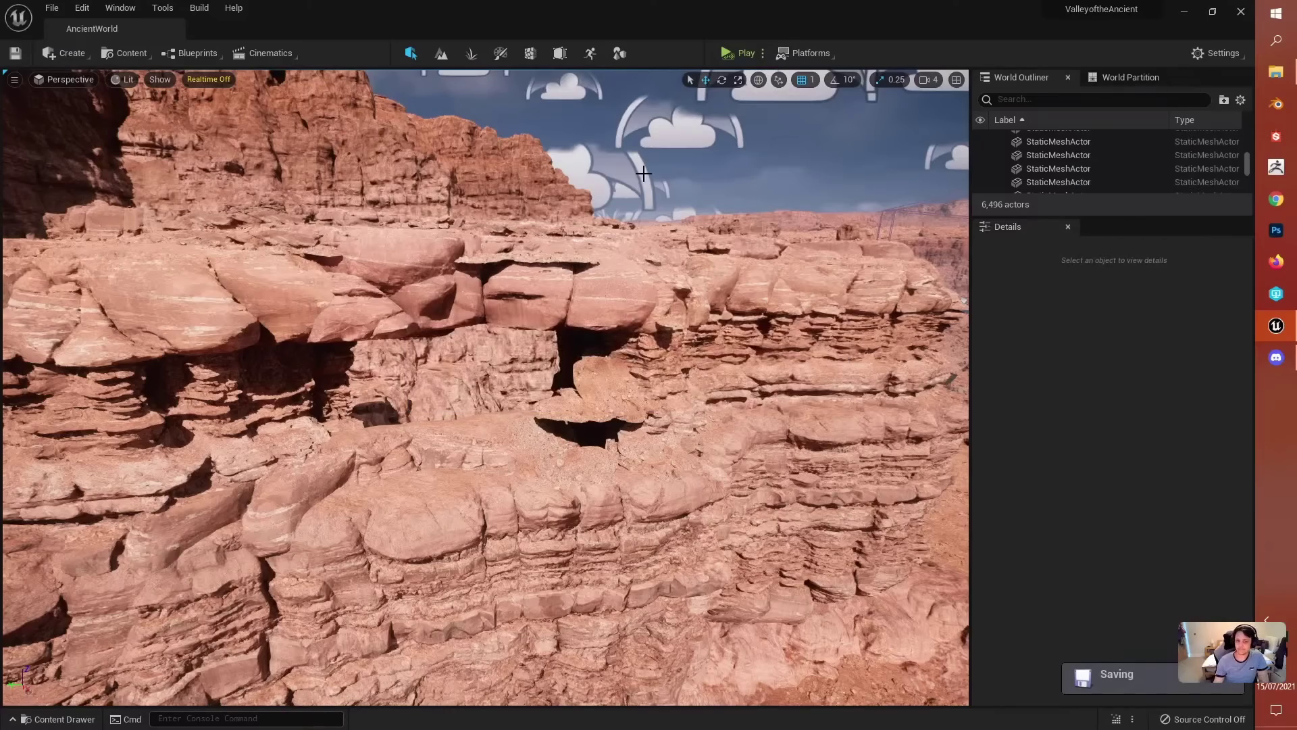
Step: Examine the surrounding terrain and the floating rock wall from a distance, and focus on one static mesh rock in the wall
right_click_drag(633, 334, 711, 422)
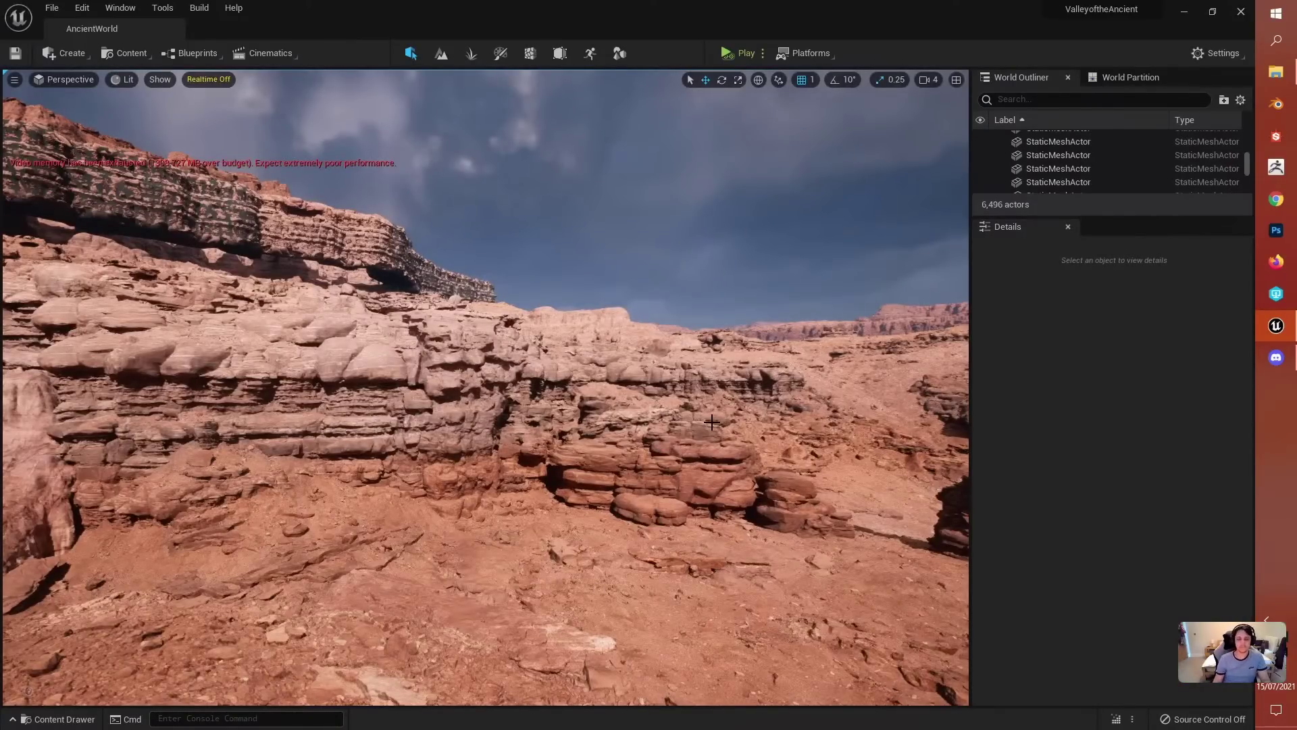
right_click_drag(675, 398, 514, 358)
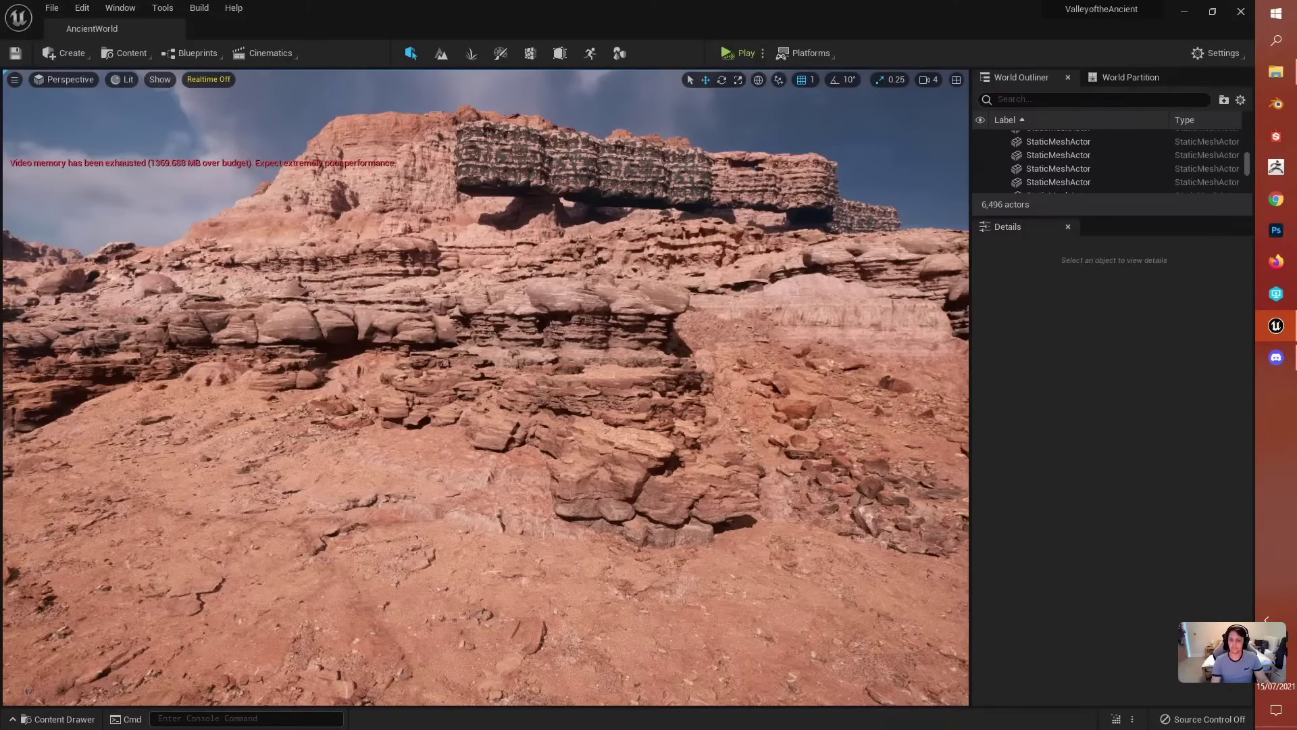
right_click_drag(602, 460, 606, 533)
key("w")
key("e")
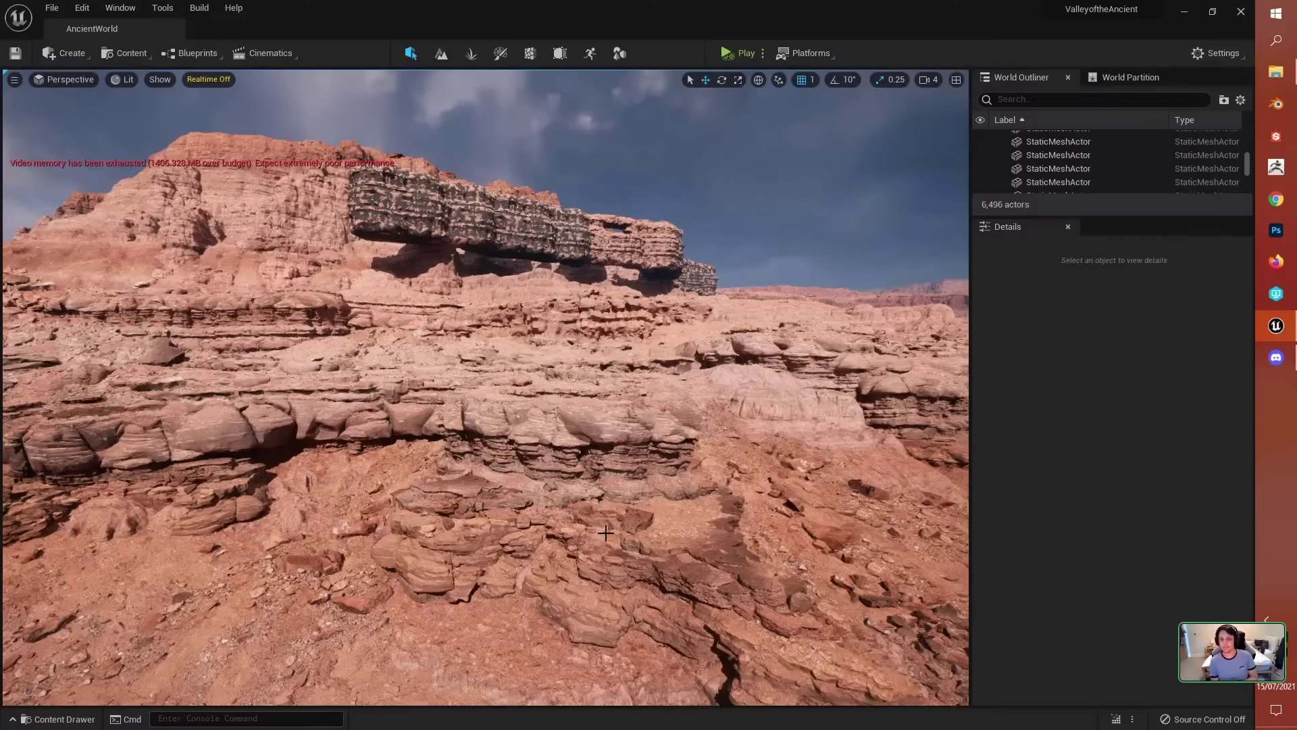
right_click_drag(583, 244, 585, 244)
left_click(610, 252)
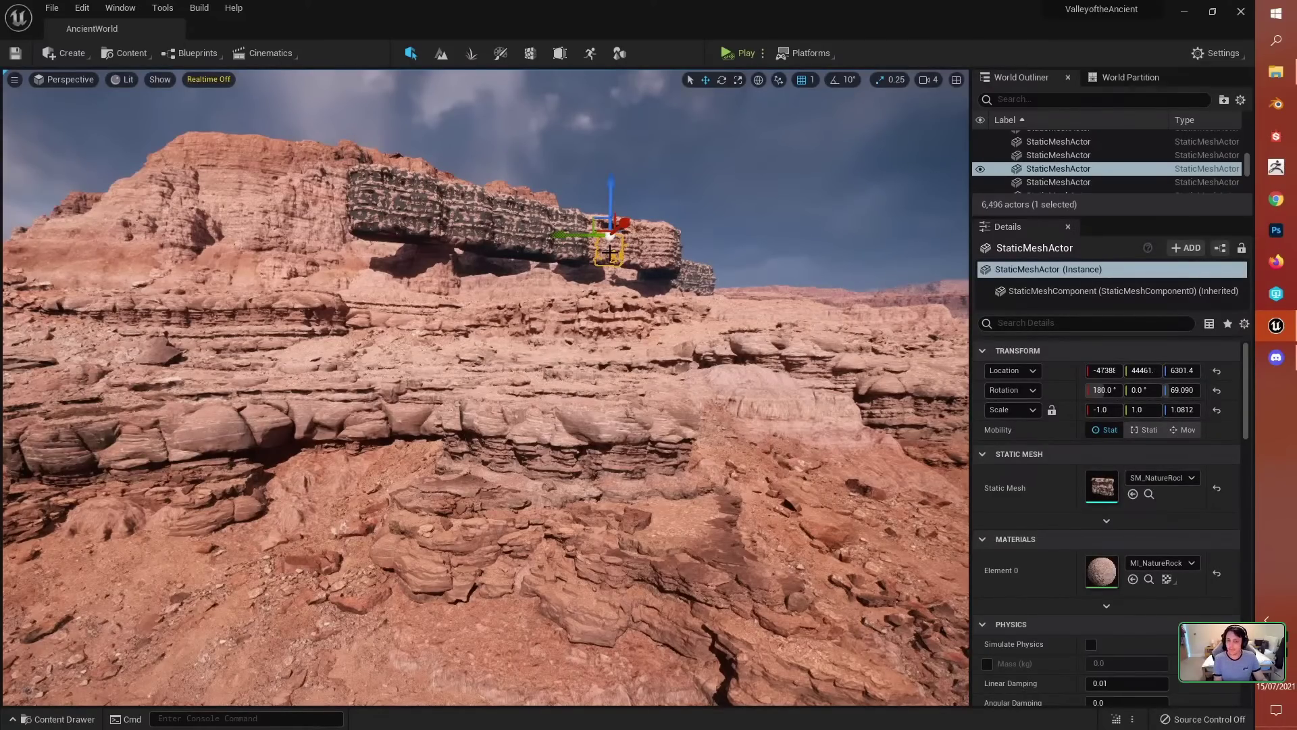
key("f")
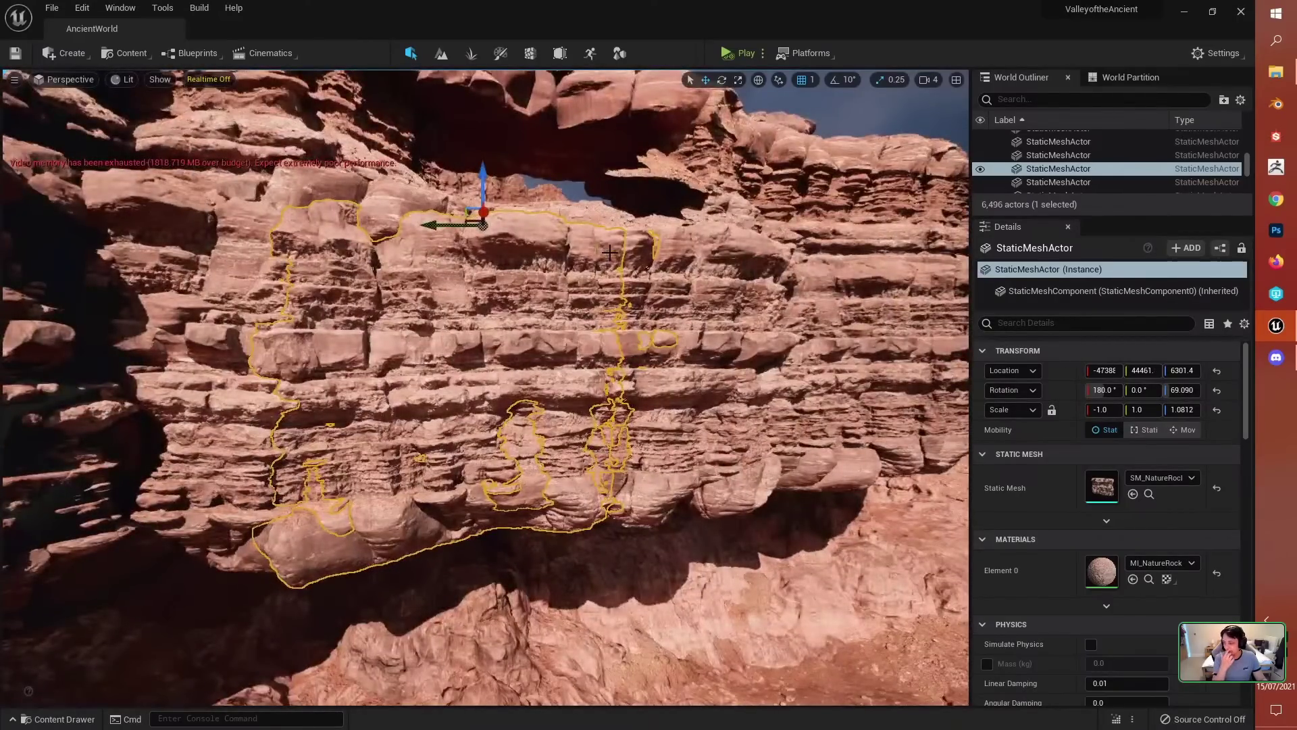